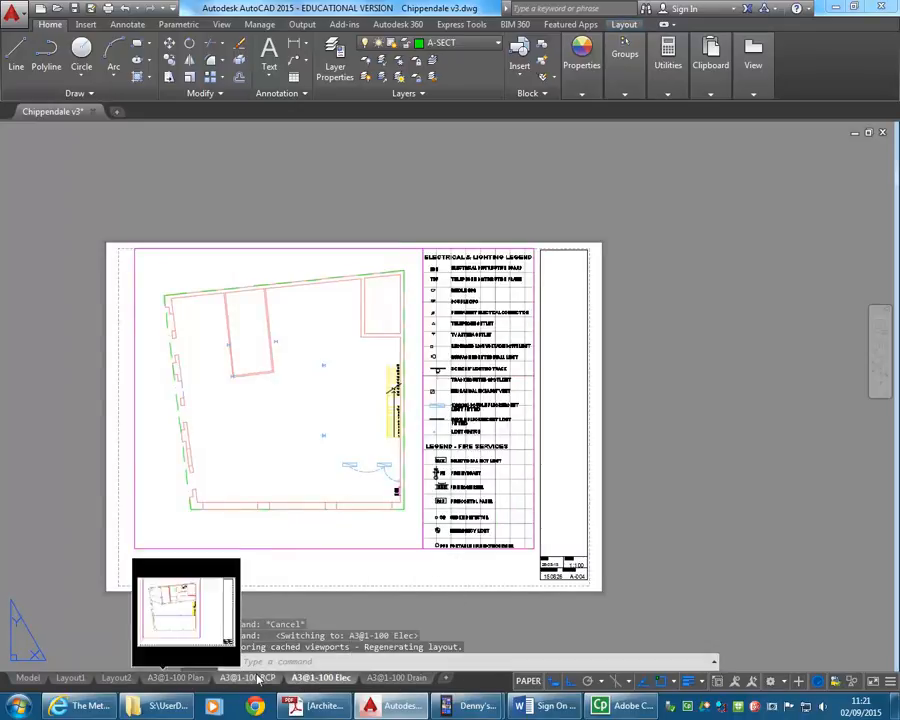
Step: Review the existing layouts, comparing the A3@1-100 Plan, RCP, Elec and Drain sheets with Layout1 and Layout2
left_click(395, 679)
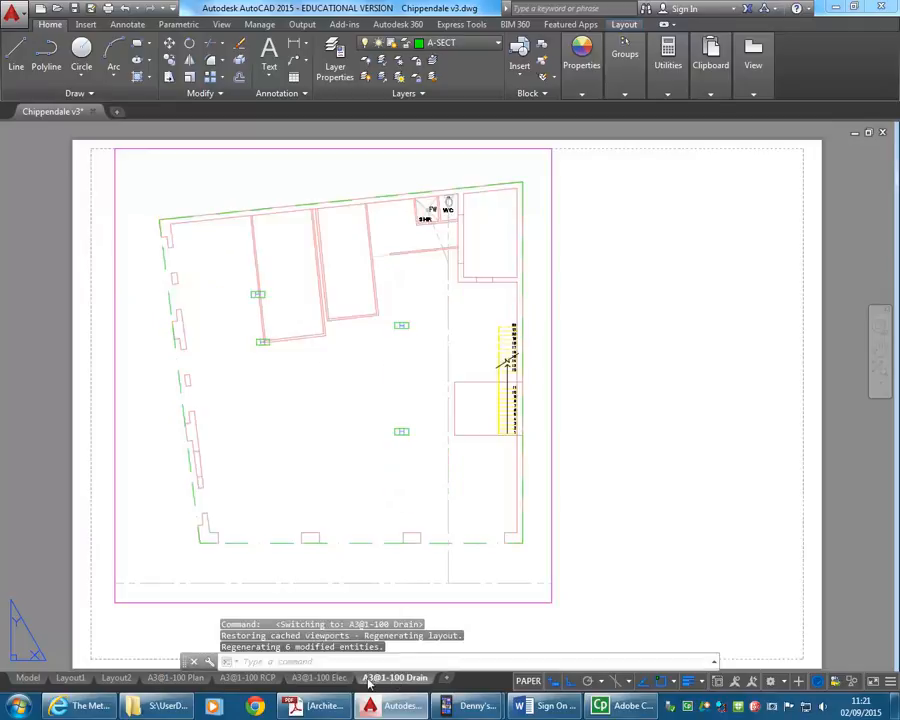
left_click(330, 680)
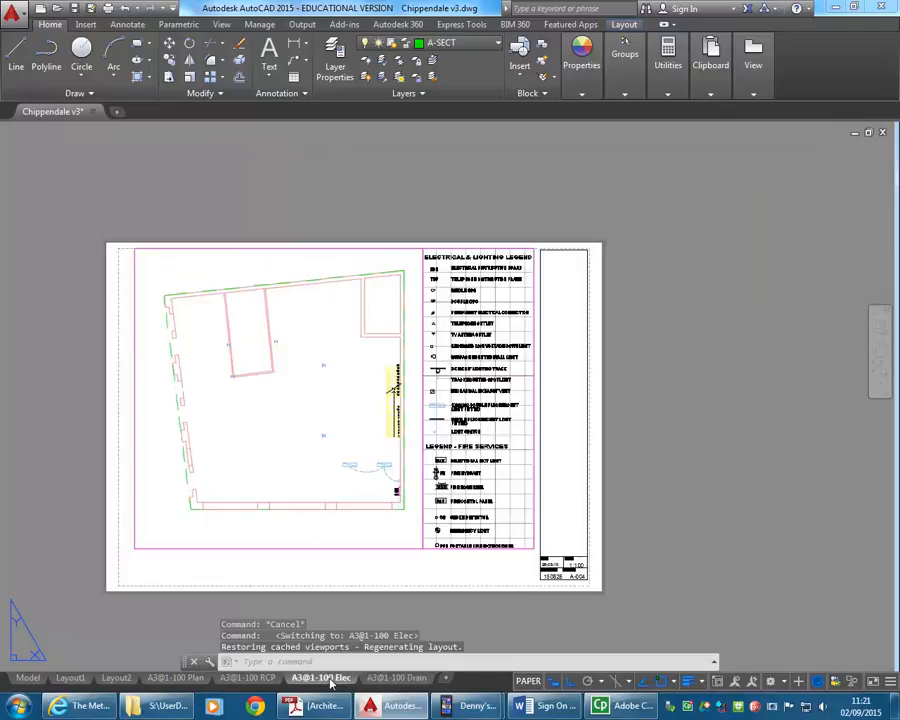
left_click(175, 679)
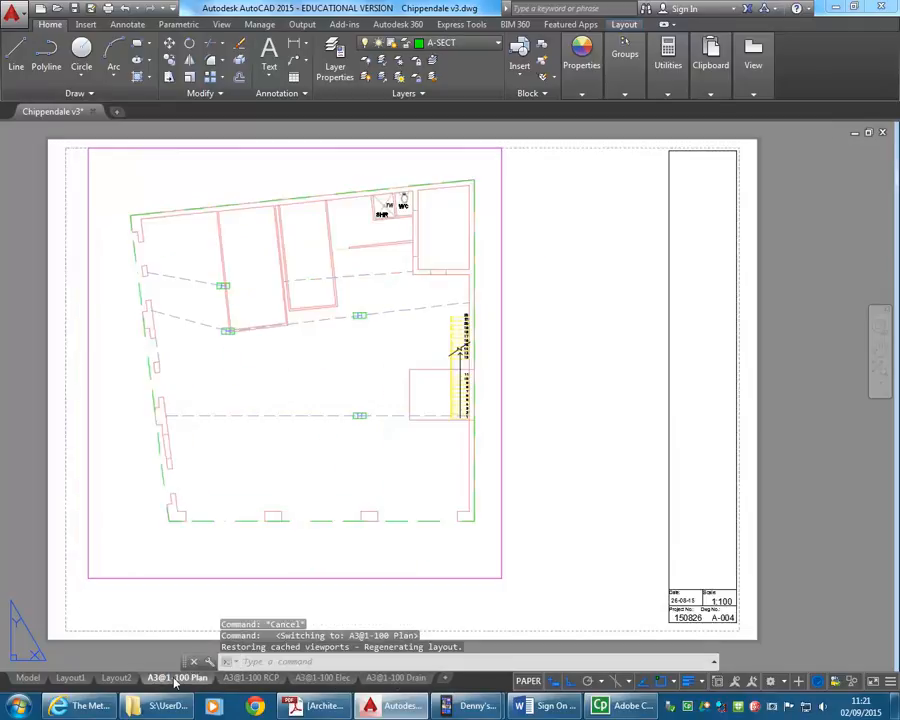
left_click(250, 679)
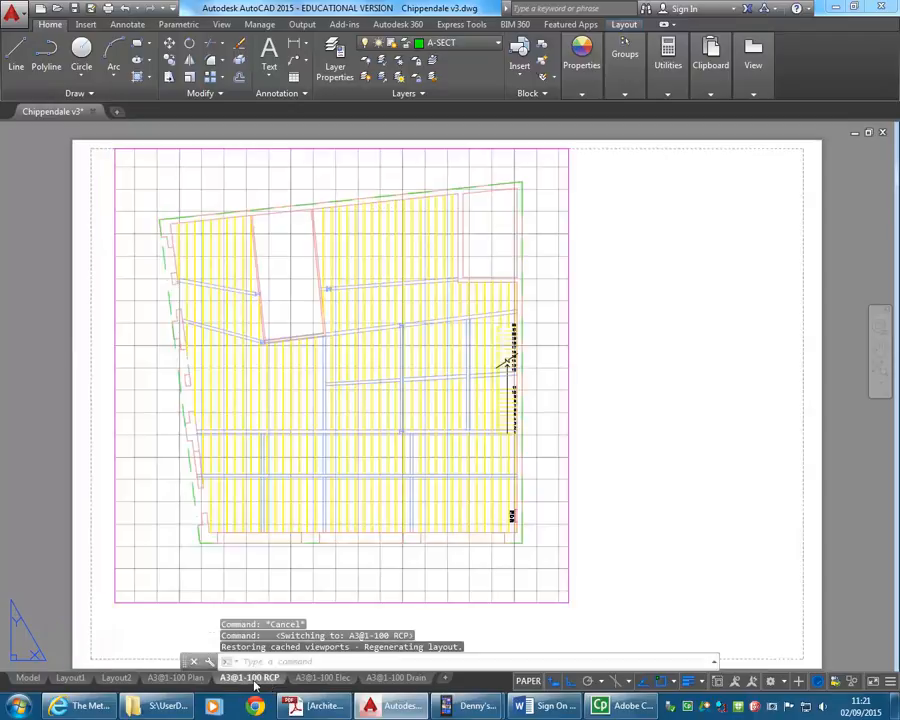
left_click(180, 680)
left_click(117, 679)
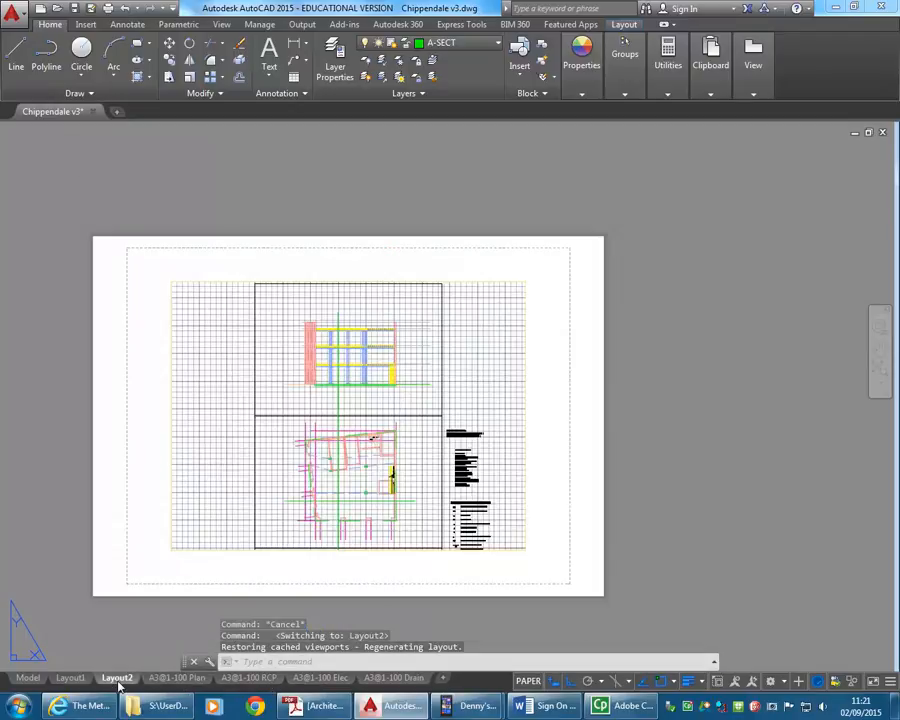
left_click(68, 679)
left_click(117, 679)
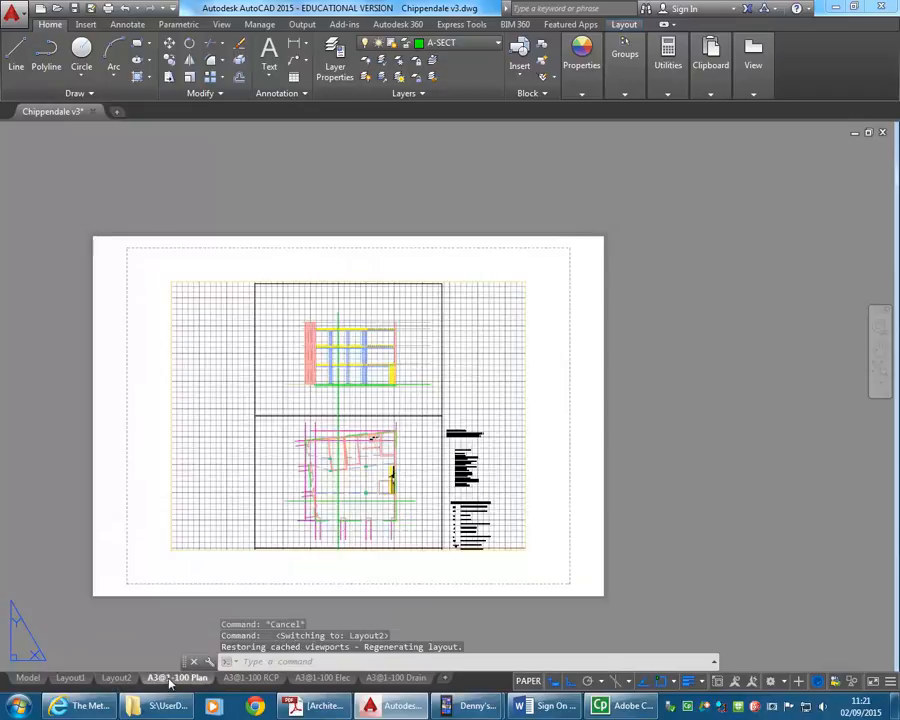
left_click(171, 680)
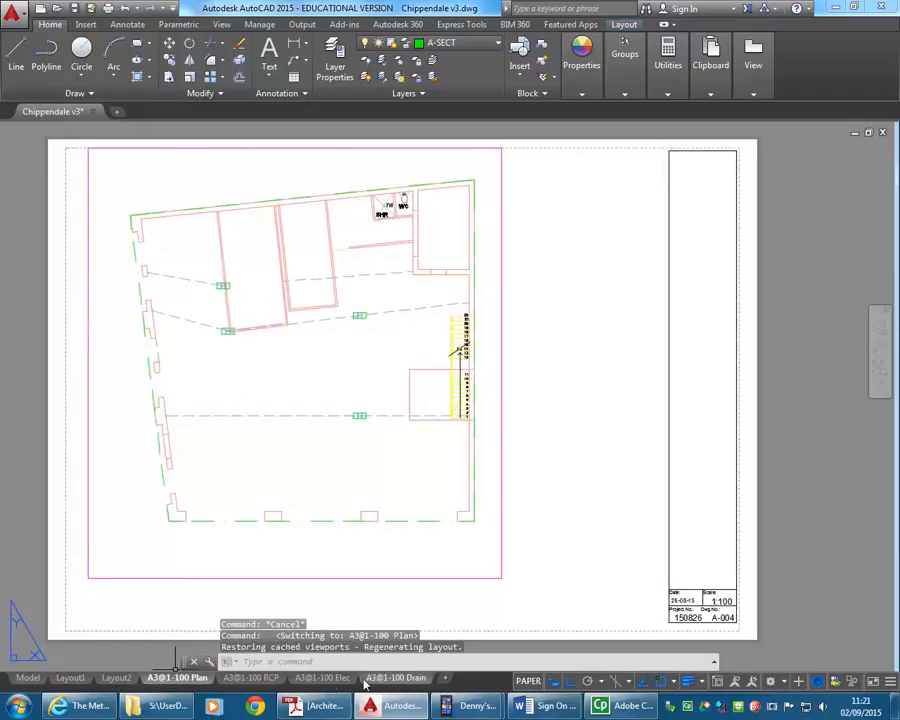
left_click(397, 679)
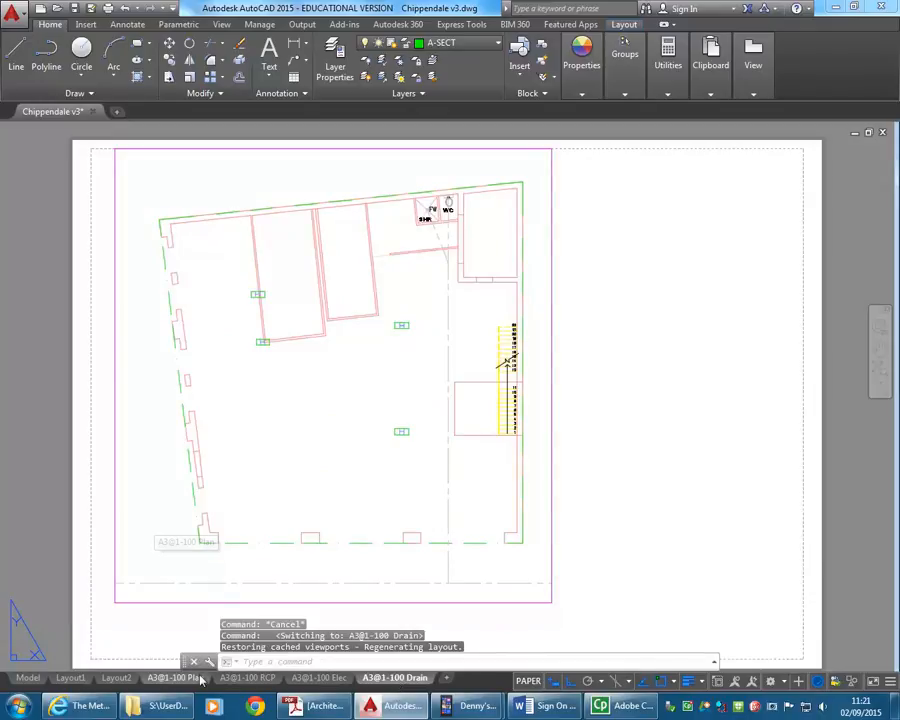
left_click(170, 679)
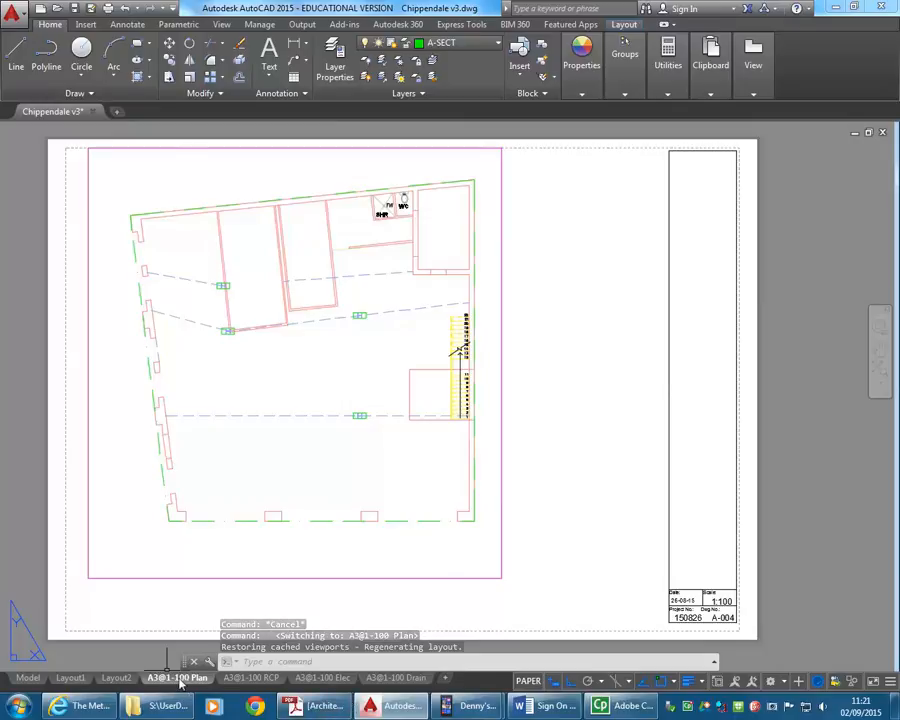
left_click(392, 678)
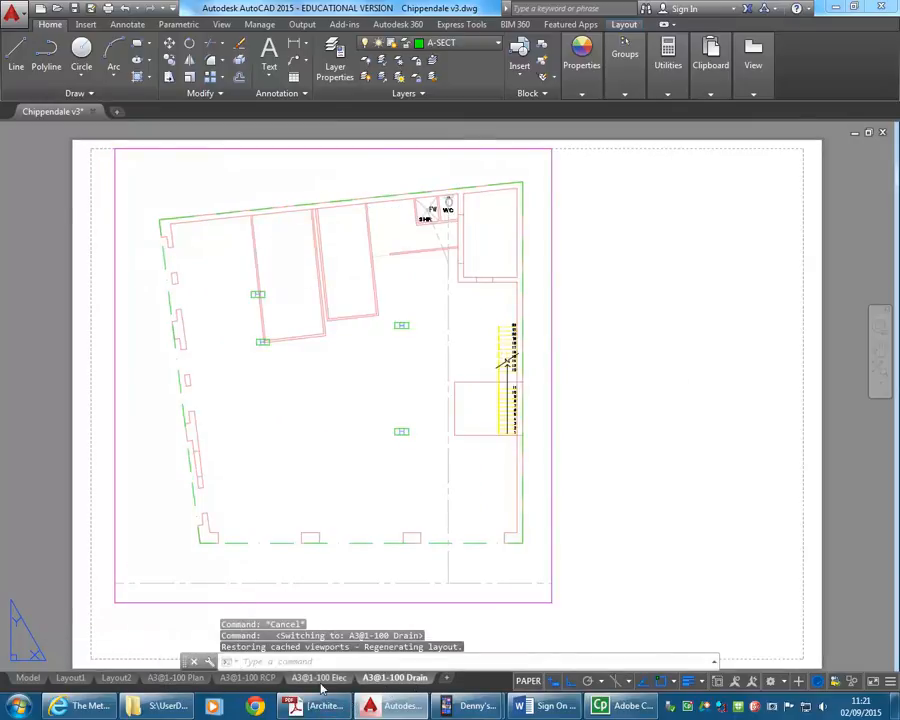
left_click(152, 679)
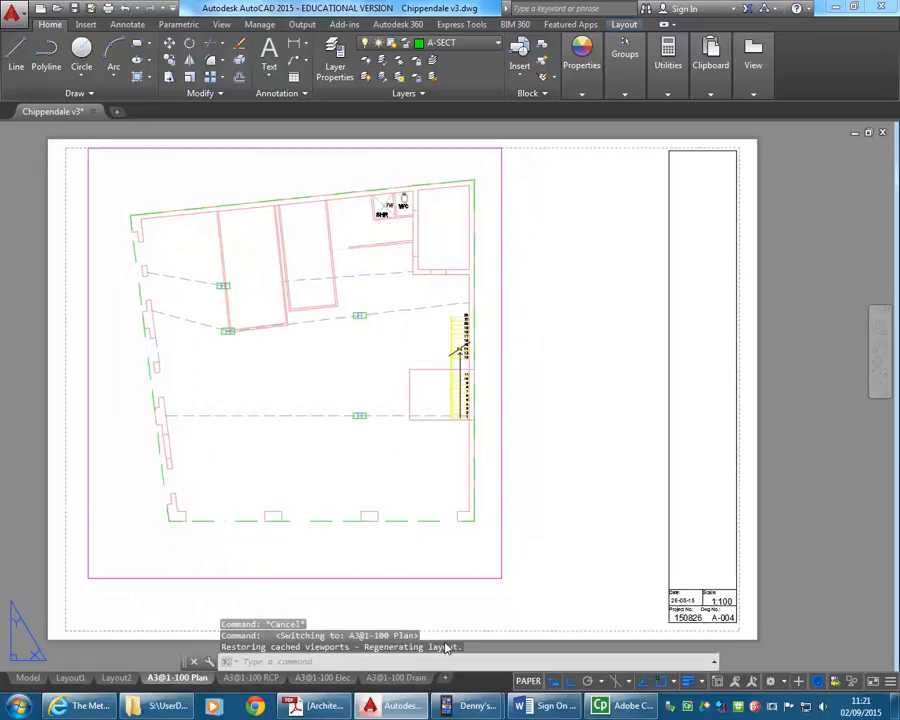
Step: Create a copy of the A3@1-100 Plan layout placed at the end, and check it in the full layout list
right_click(178, 680)
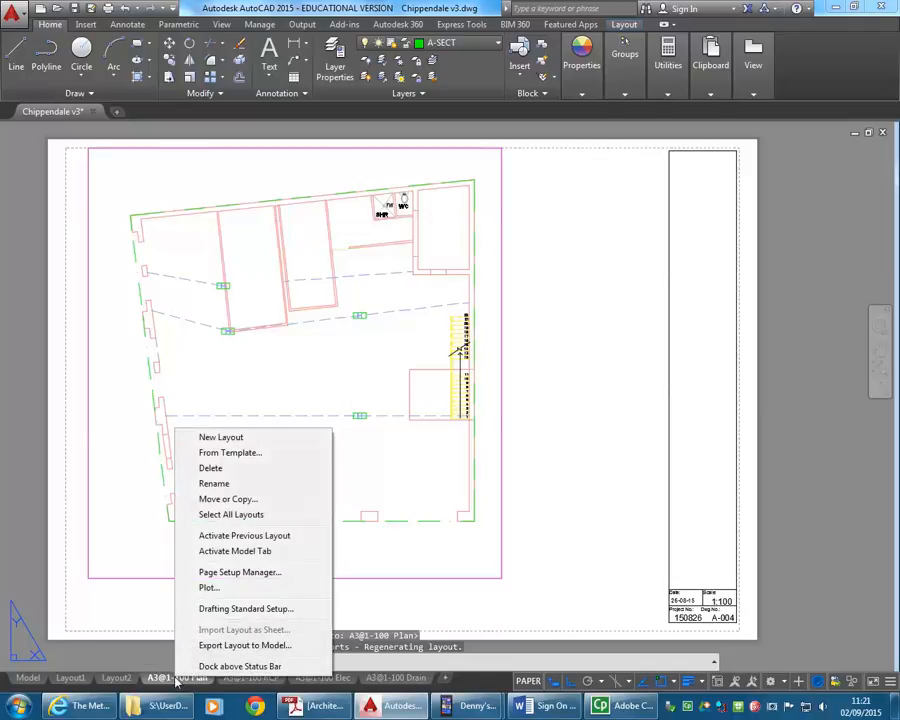
left_click(248, 499)
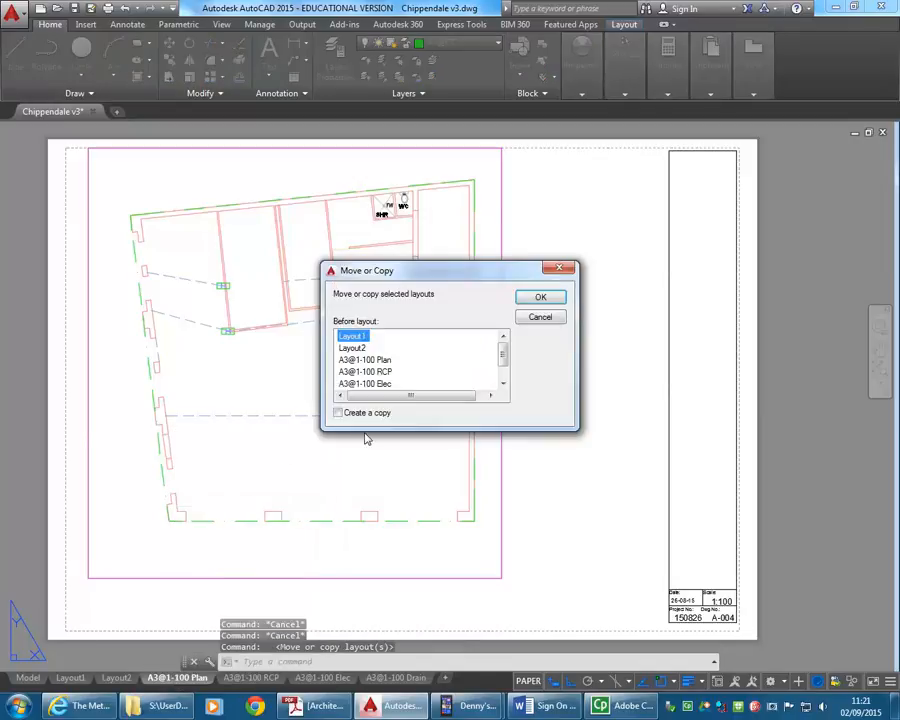
left_click(339, 414)
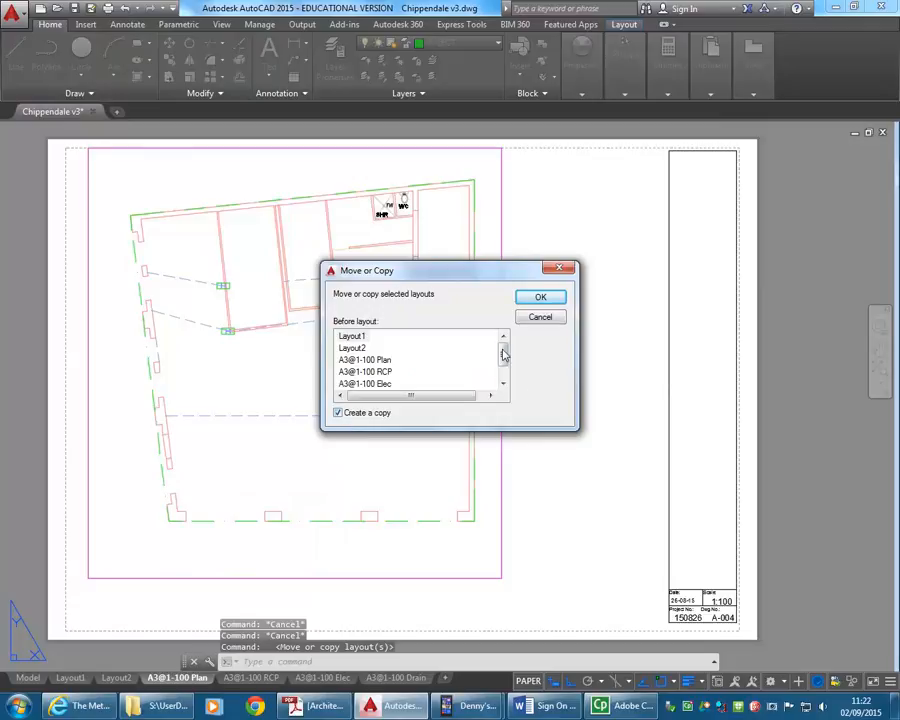
left_click_drag(502, 352, 502, 402)
left_click(362, 385)
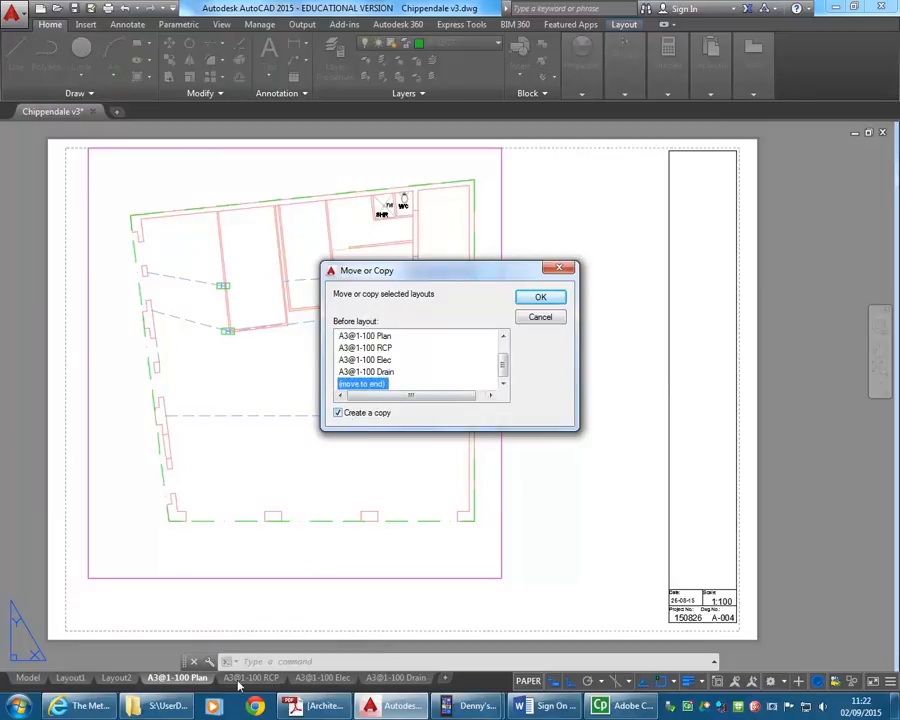
left_click(543, 300)
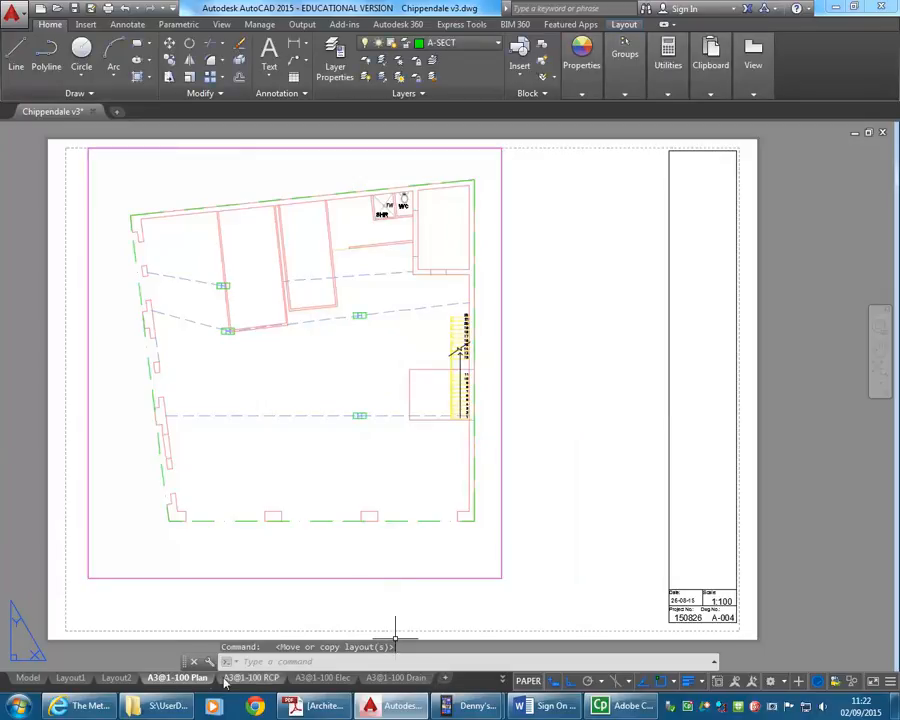
left_click(502, 680)
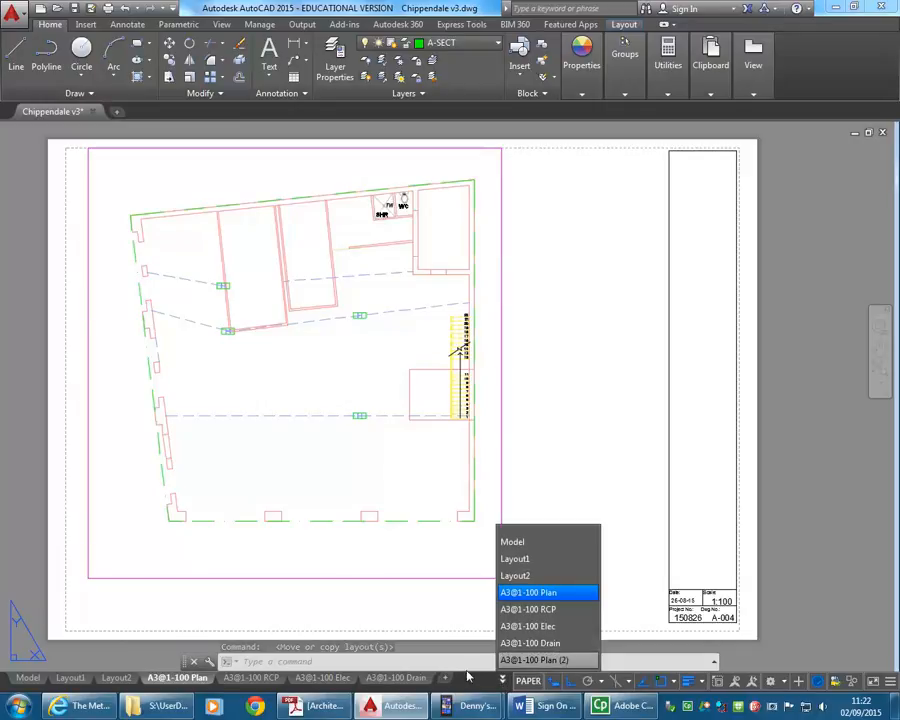
left_click(472, 684)
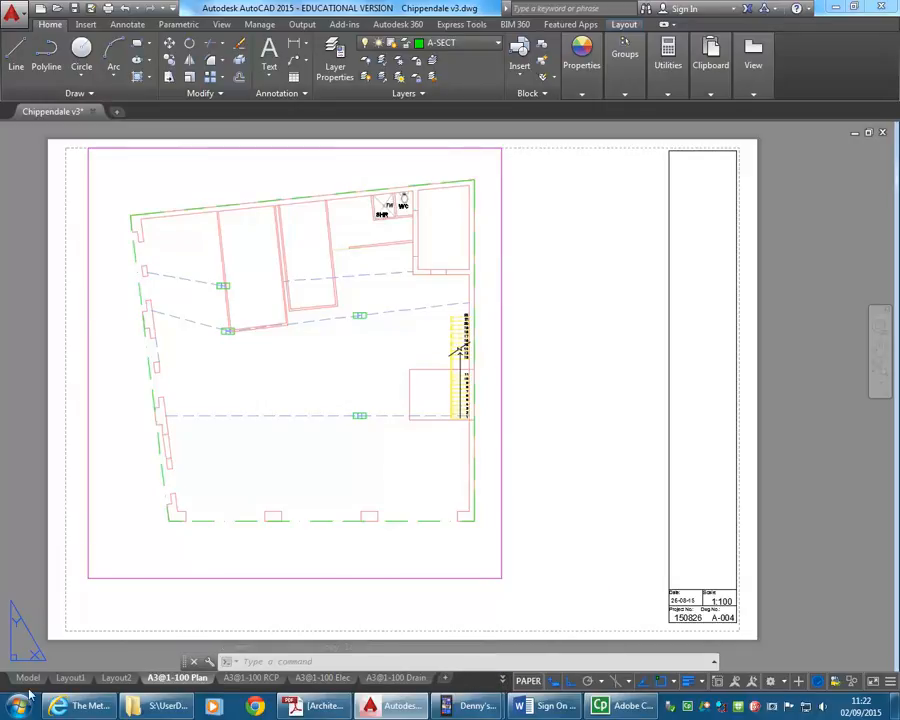
left_click(503, 682)
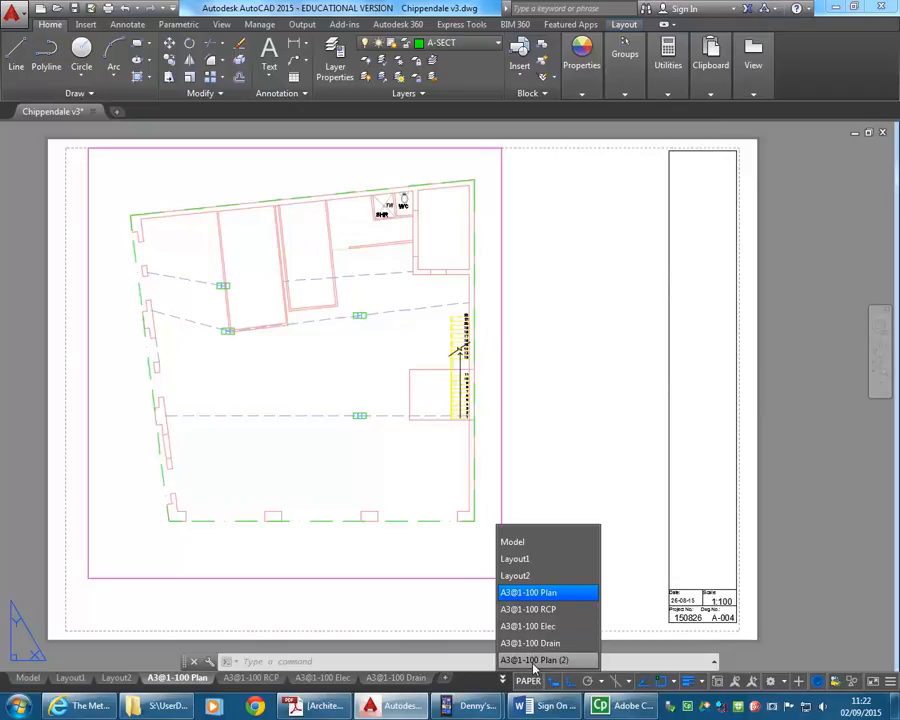
left_click(463, 684)
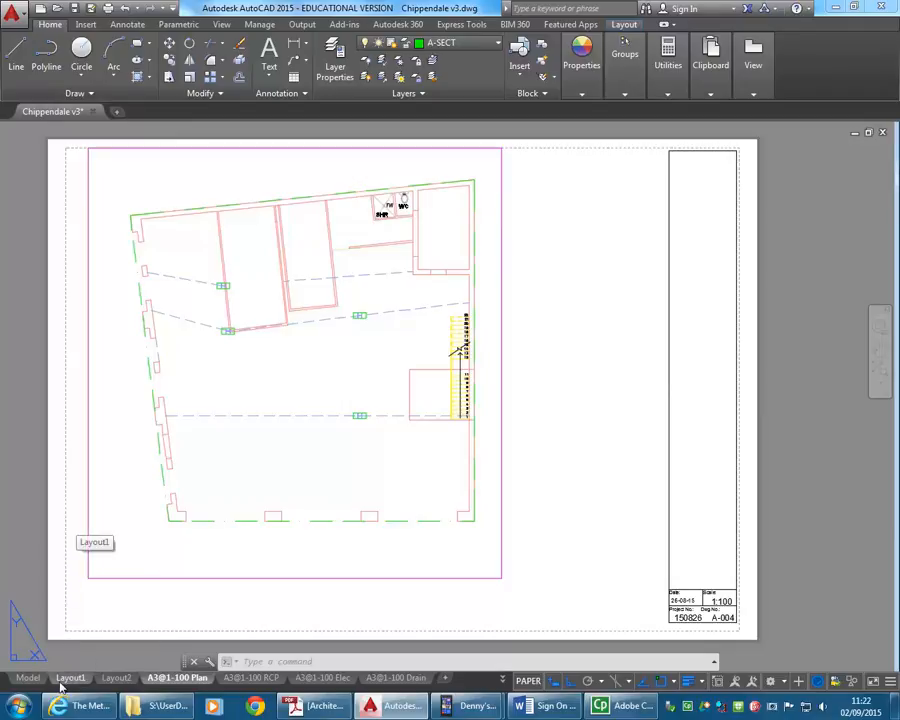
Step: Delete the unused Layout1 and Layout2 layouts from the drawing
mouse_move(119, 680)
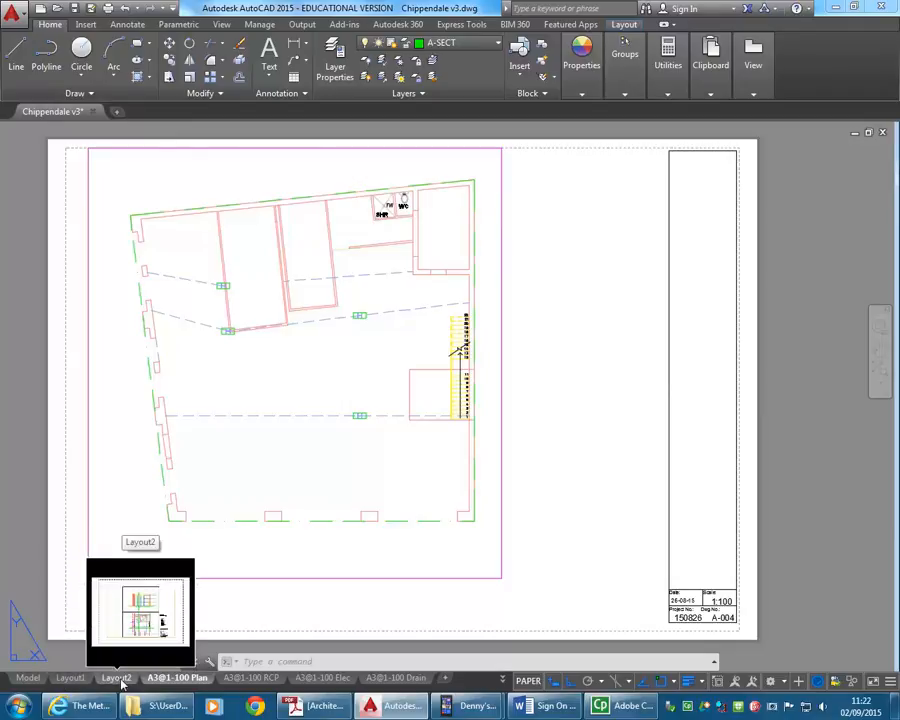
right_click(71, 680)
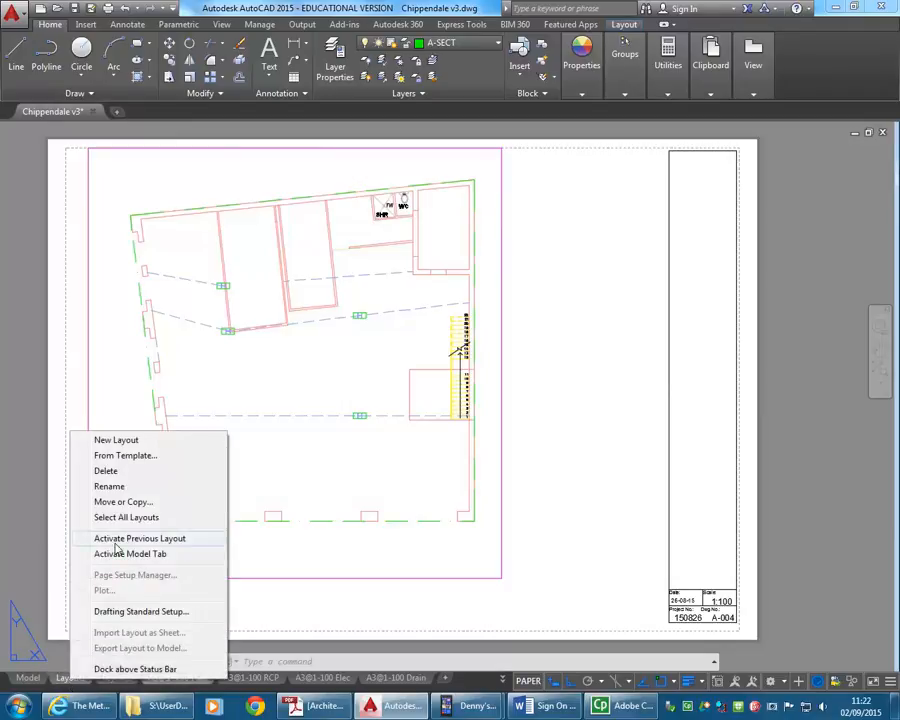
left_click(117, 474)
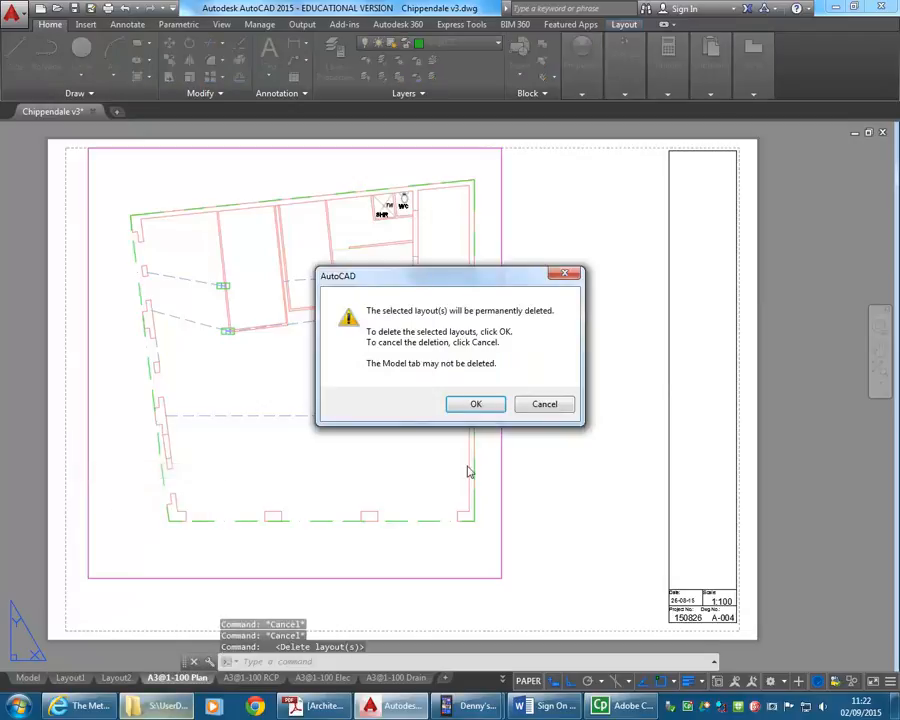
left_click(476, 404)
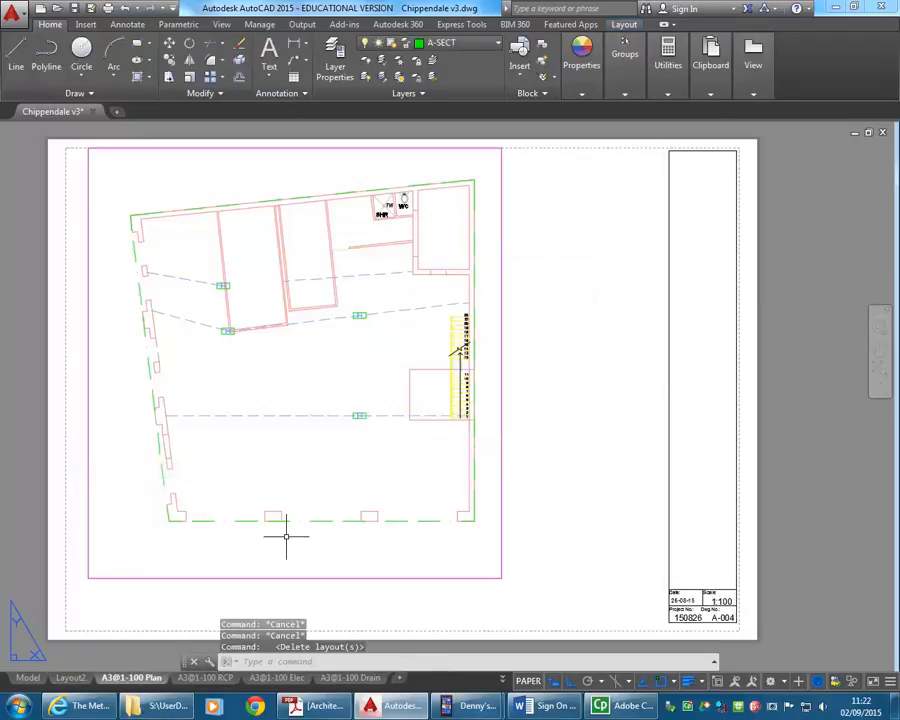
right_click(69, 679)
left_click(113, 470)
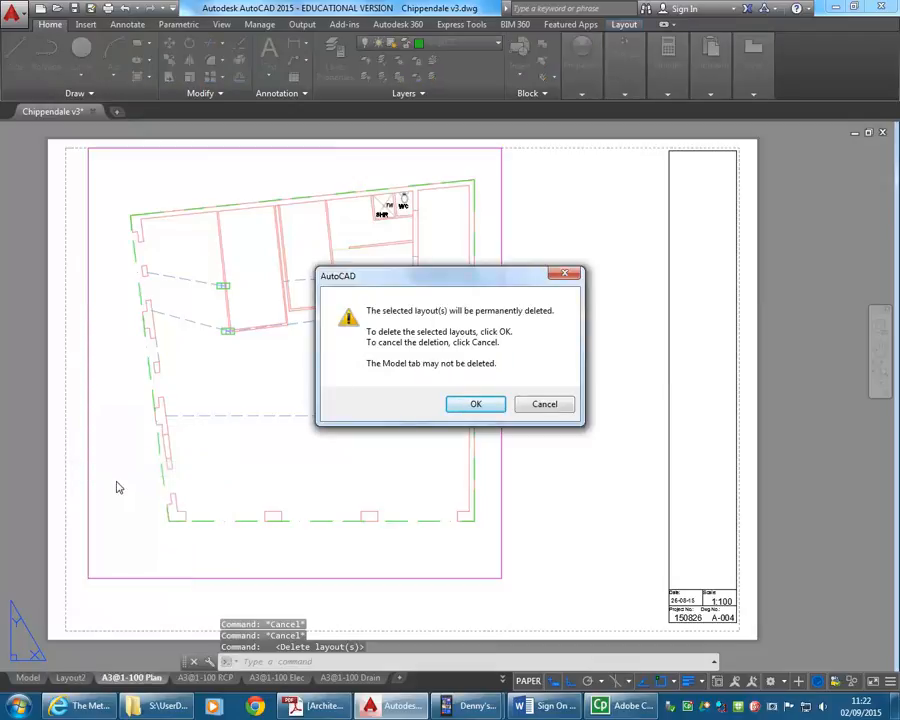
left_click(475, 404)
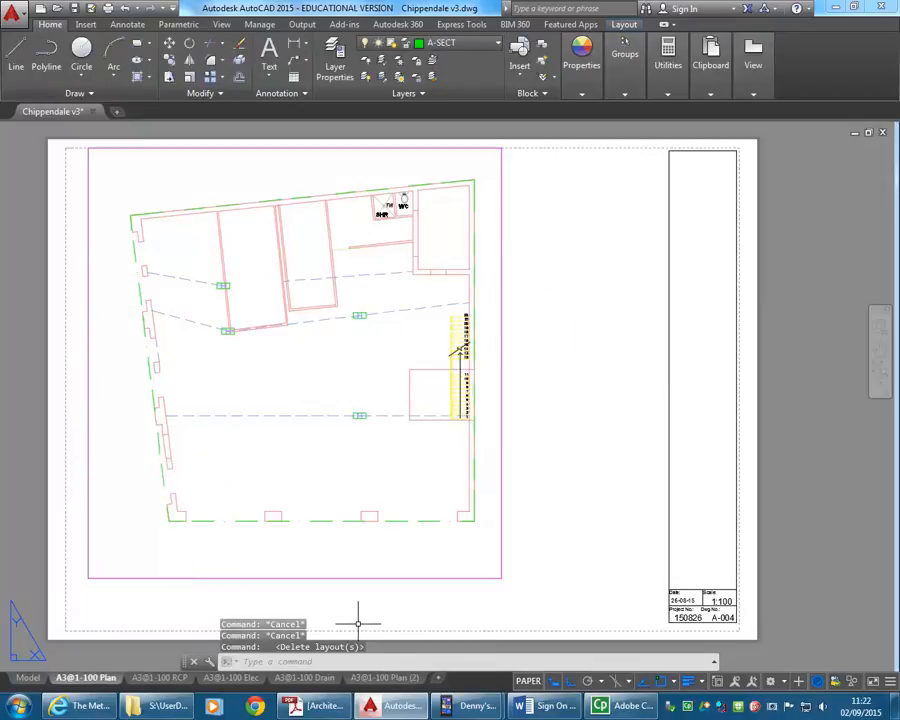
Step: Rename the copied layout A3@1-100 Plan (2) as A3@1-100 Section 1
left_click(390, 679)
right_click(390, 680)
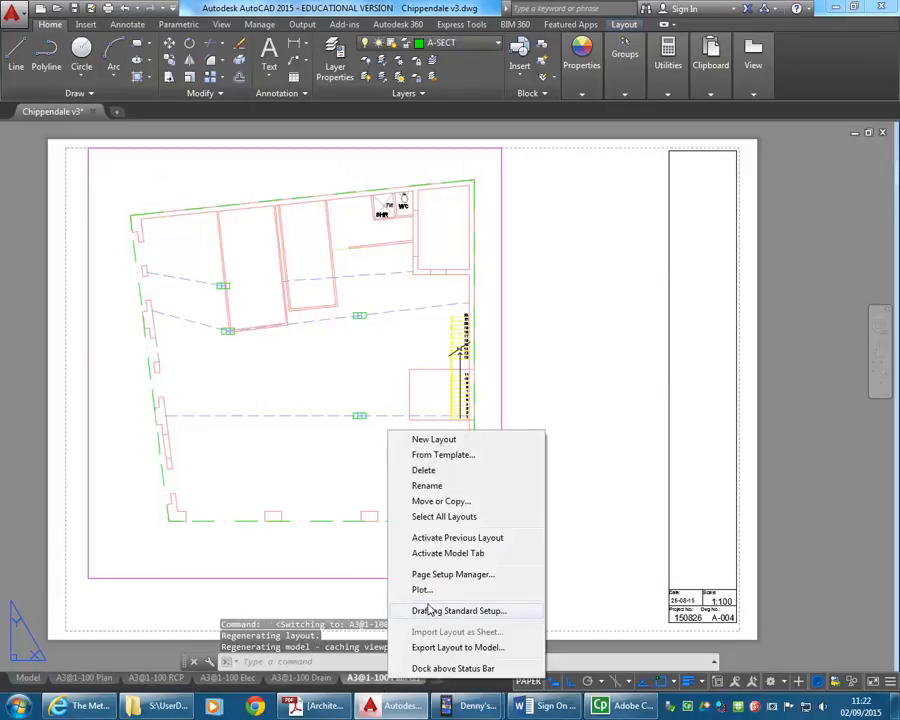
left_click(435, 486)
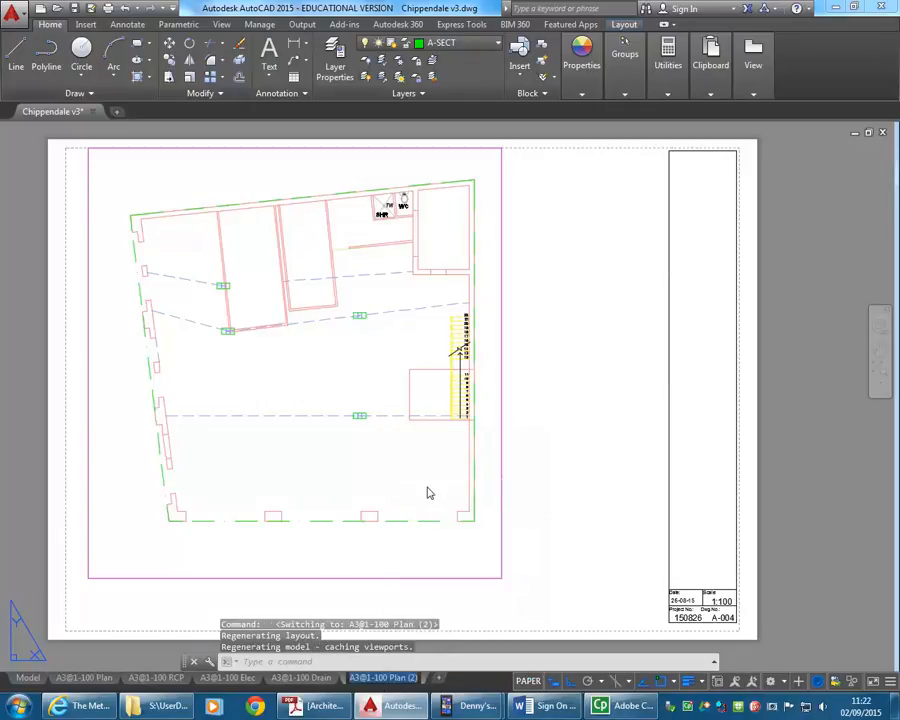
left_click(391, 679)
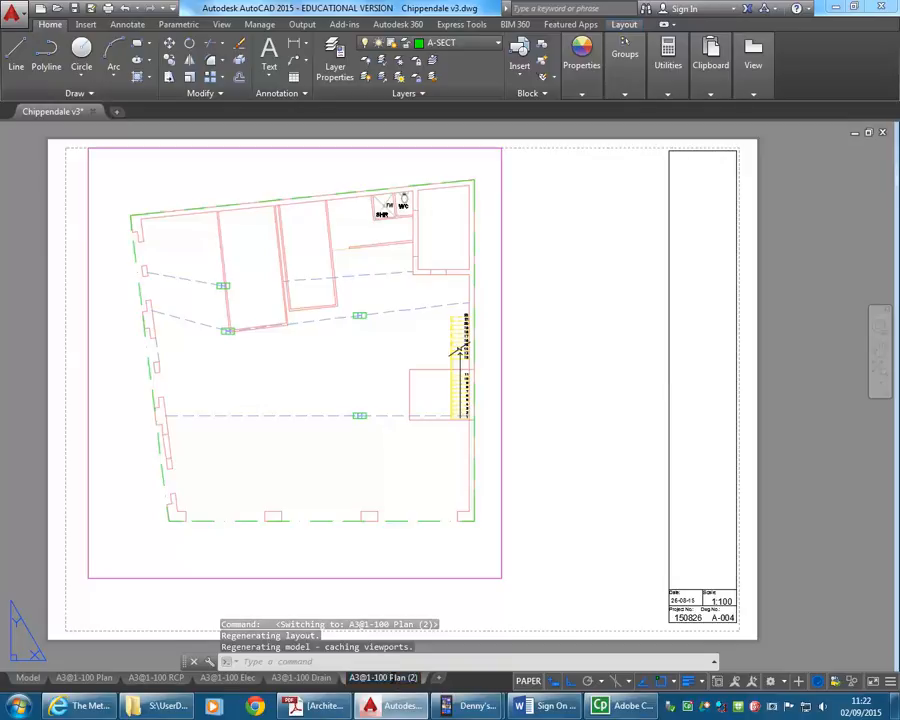
key("Delete")
key("Delete")
key("Delete")
key("Delete")
key("Delete")
key("Delete")
key("Delete")
key("Delete")
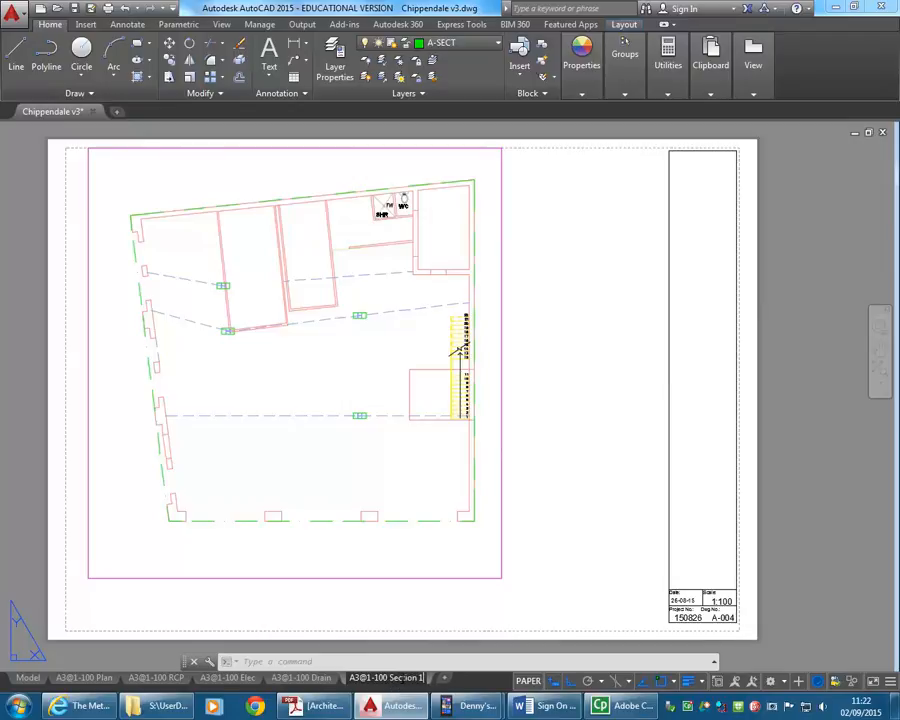
left_click(408, 661)
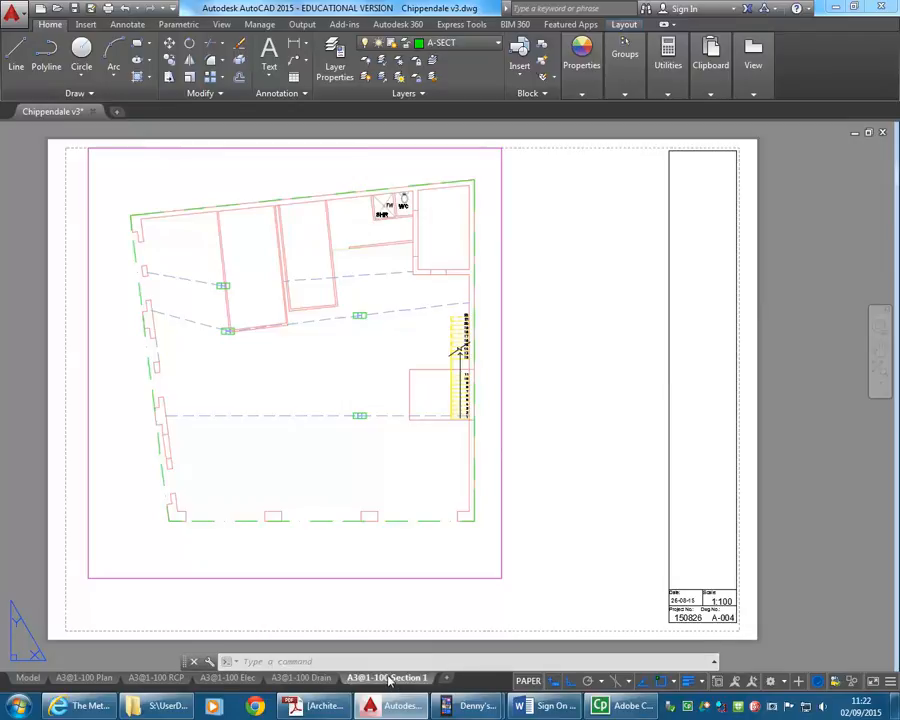
Step: Enter model space inside the section sheet's viewport, and undo a trial freehand pan towards the section drawing
left_click(330, 384)
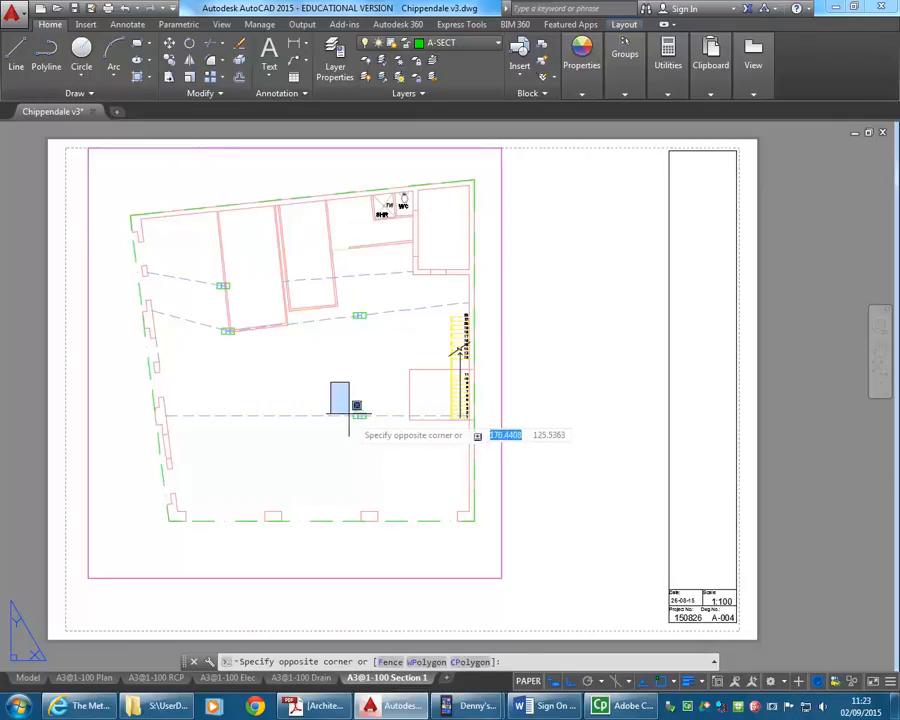
left_click(369, 417)
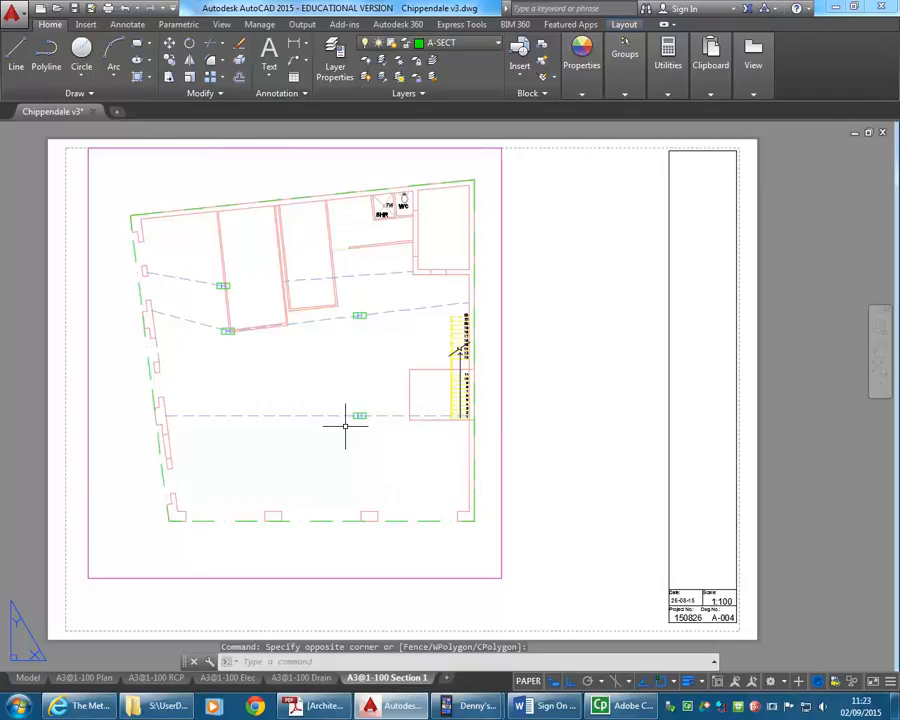
left_click(529, 684)
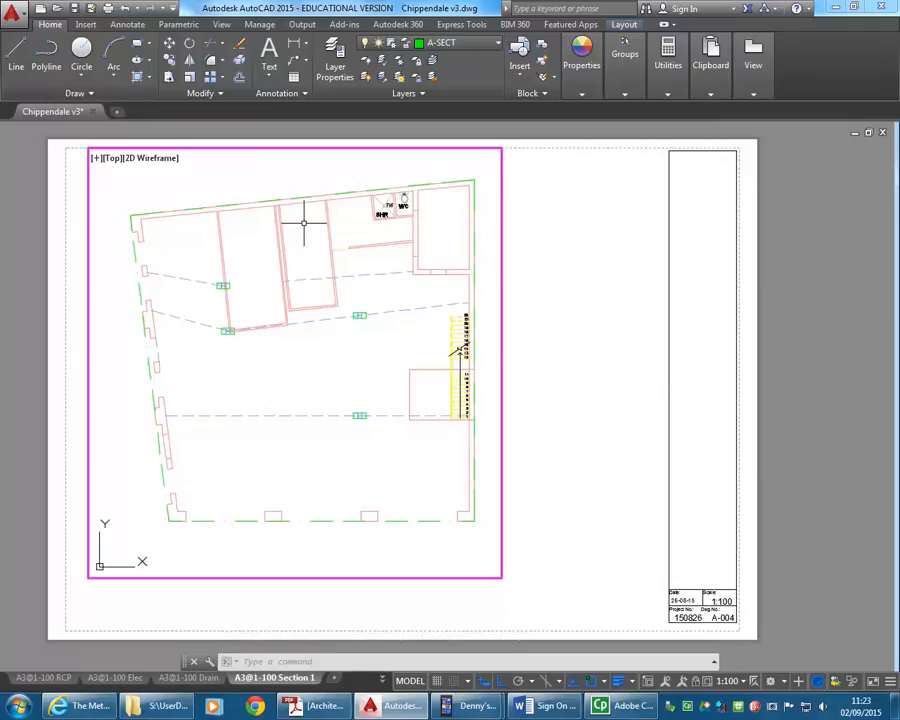
mouse_move(303, 197)
middle_mouse_down()
mouse_move(301, 536)
mouse_move(317, 676)
mouse_move(317, 614)
mouse_move(317, 674)
mouse_move(304, 606)
mouse_move(327, 418)
mouse_move(321, 602)
mouse_move(335, 649)
mouse_move(326, 654)
mouse_move(334, 593)
mouse_move(333, 660)
mouse_move(326, 470)
middle_mouse_up()
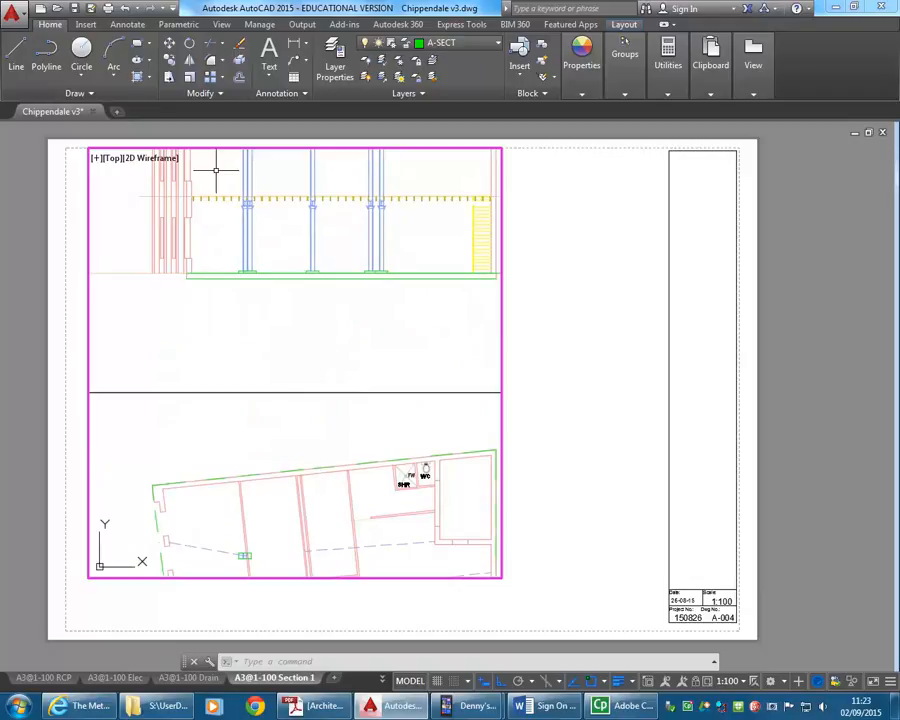
left_click(125, 8)
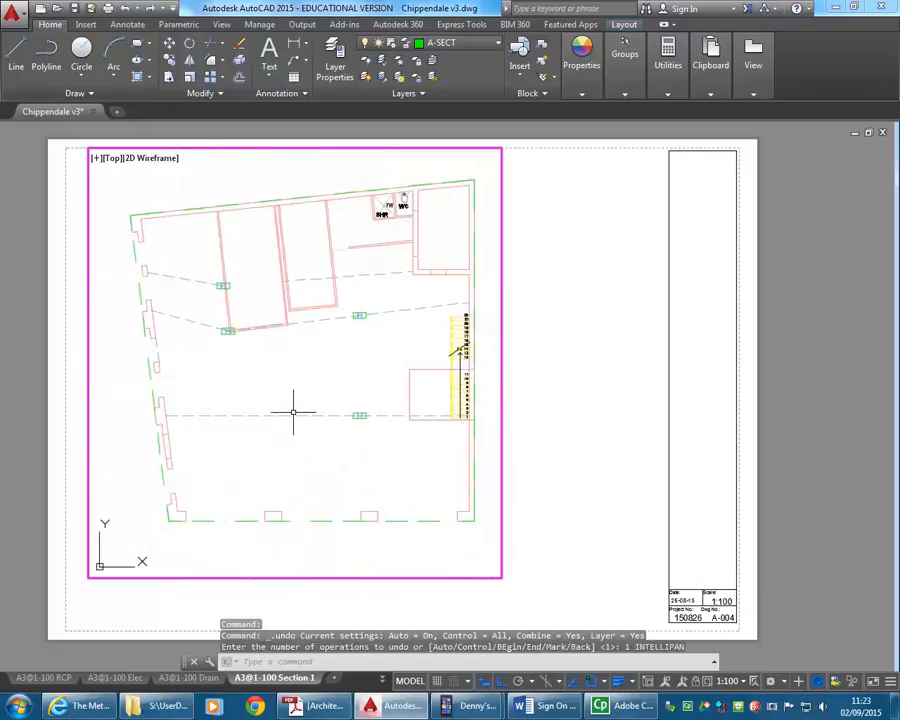
Step: Shift the viewport's view straight vertically with two -PAN displacements in Ortho until the whole building section is framed in place of the plan
type("-PAN")
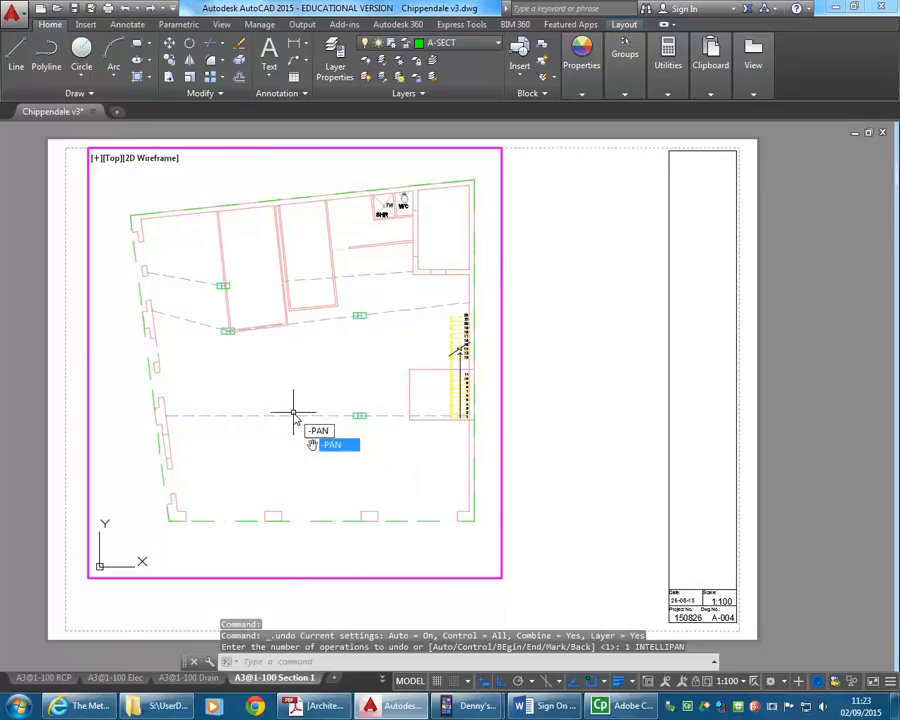
key("Return")
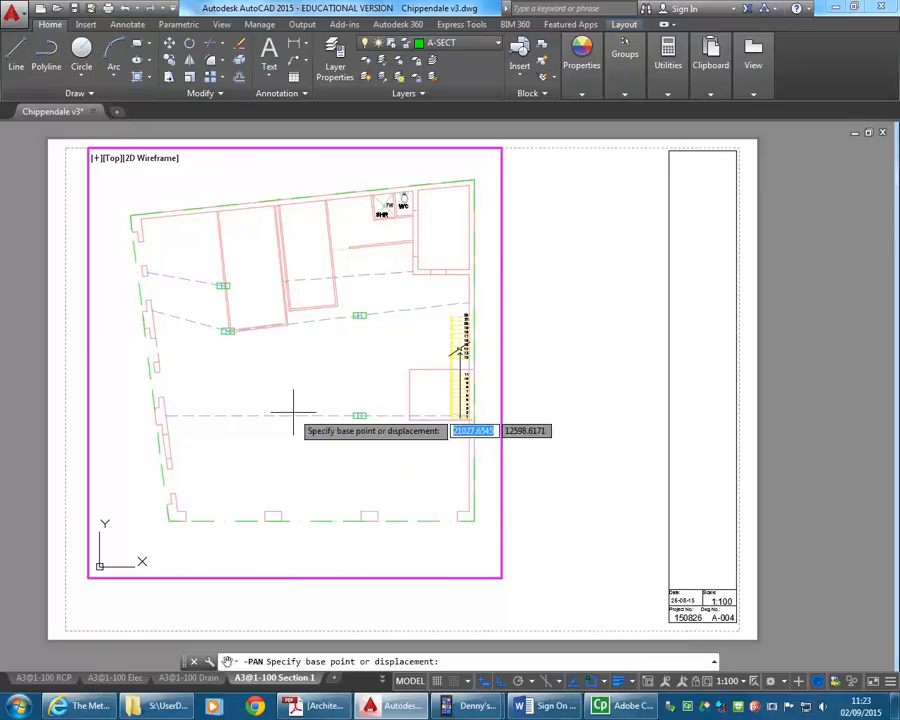
left_click(320, 170)
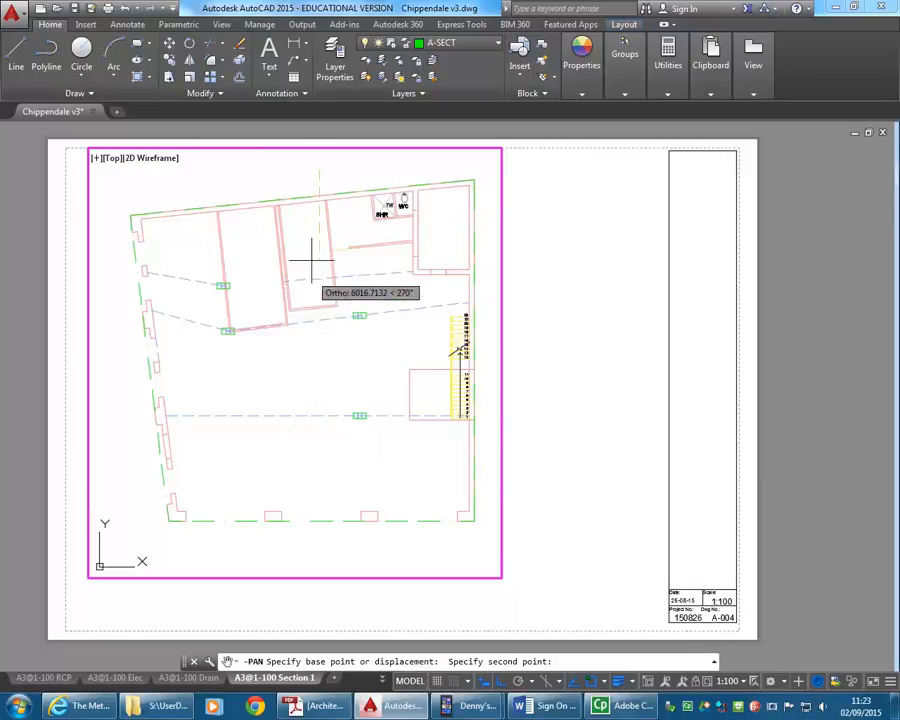
left_click(310, 548)
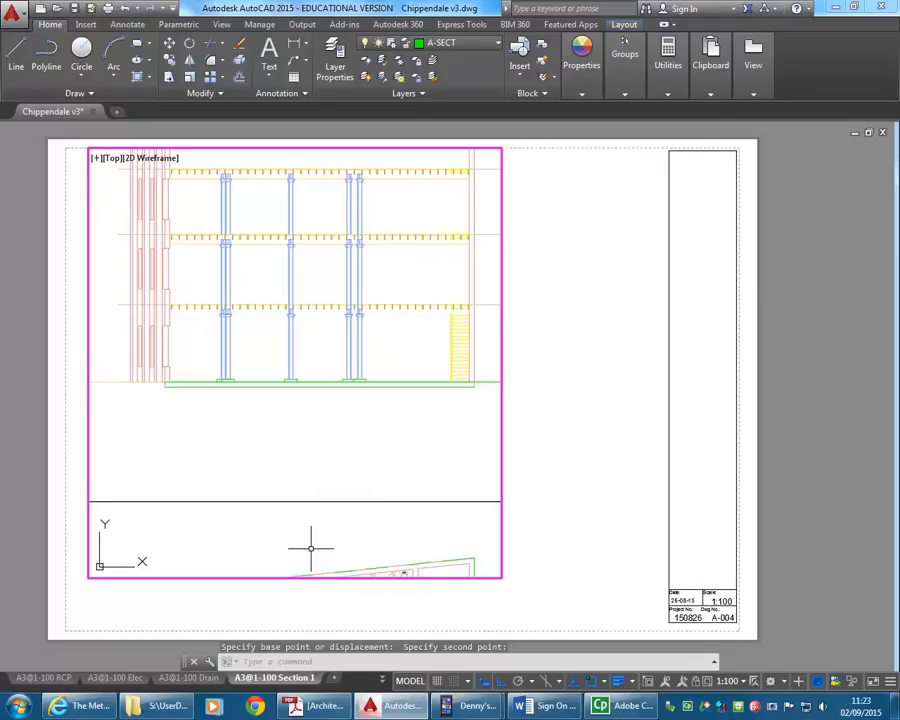
type("-pan")
key("Return")
left_click(345, 425)
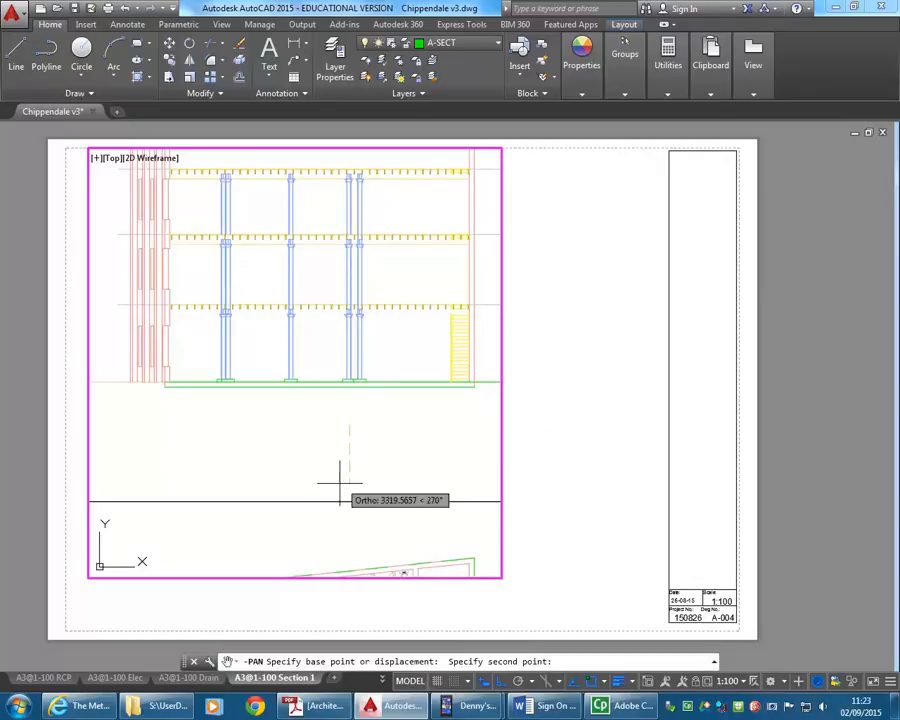
left_click(345, 490)
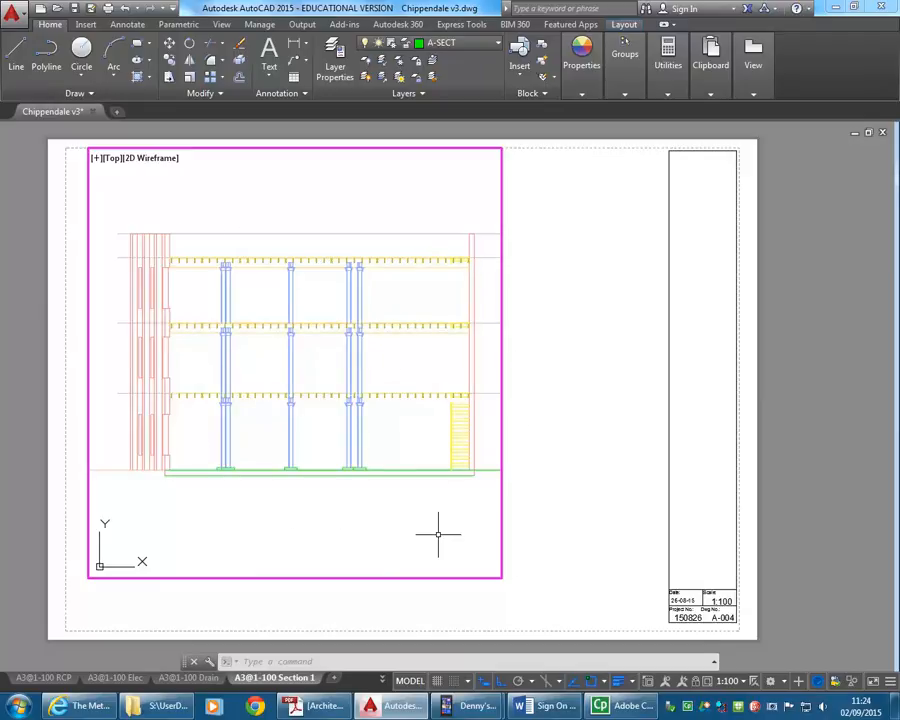
Step: Return to paper space and stretch the viewport's right edge outwards so the frame extends further towards the title block
left_click(410, 682)
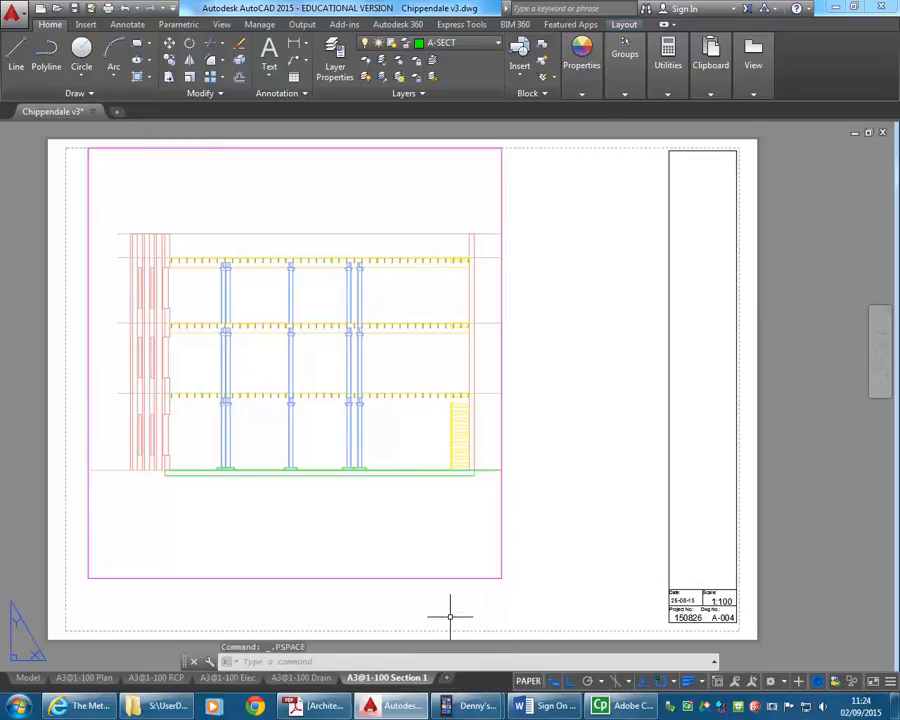
left_click(502, 530)
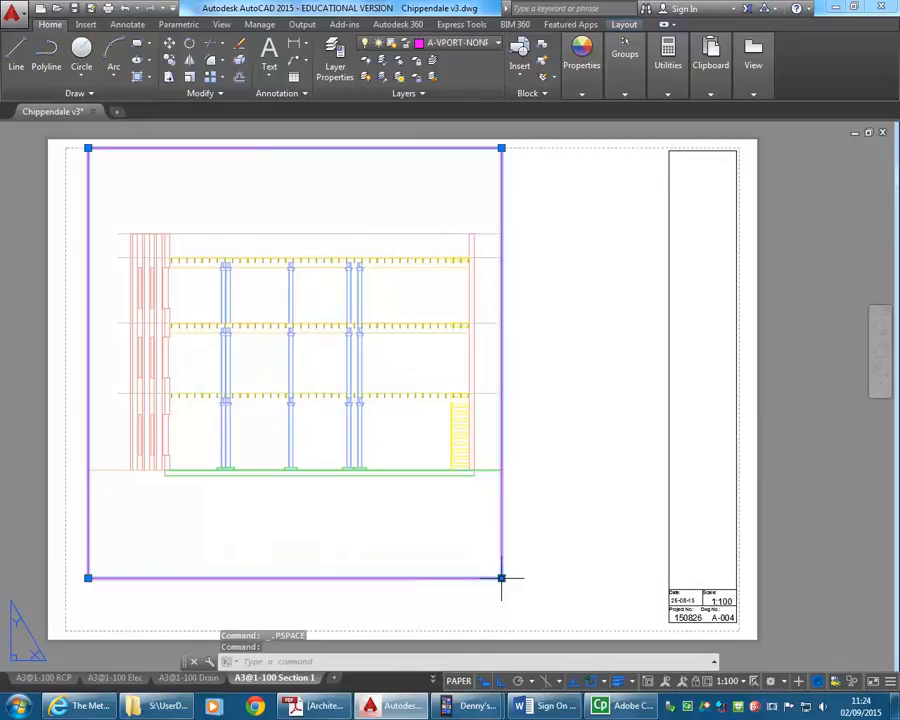
left_click(501, 578)
left_click(599, 578)
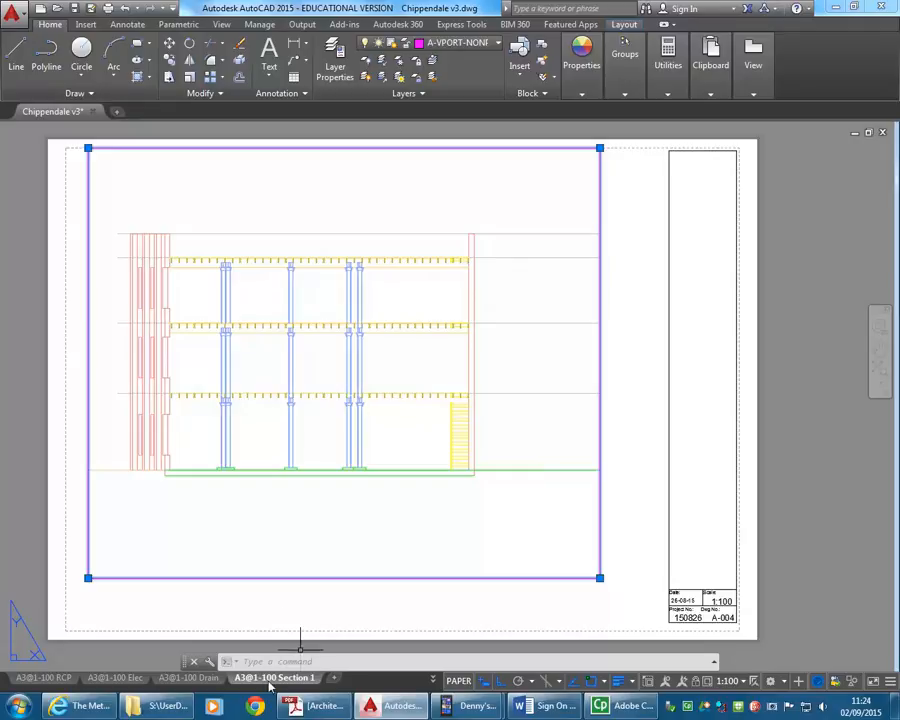
Step: Switch from the A3@1-100 Section 1 layout to the Model space through the full layout list
left_click(432, 681)
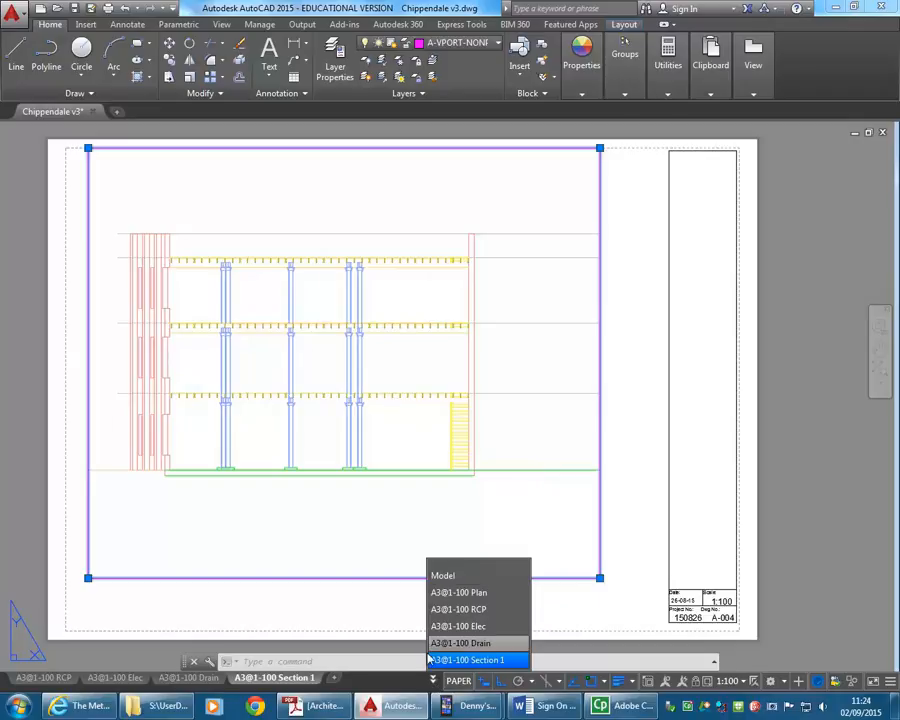
left_click(408, 682)
mouse_move(62, 684)
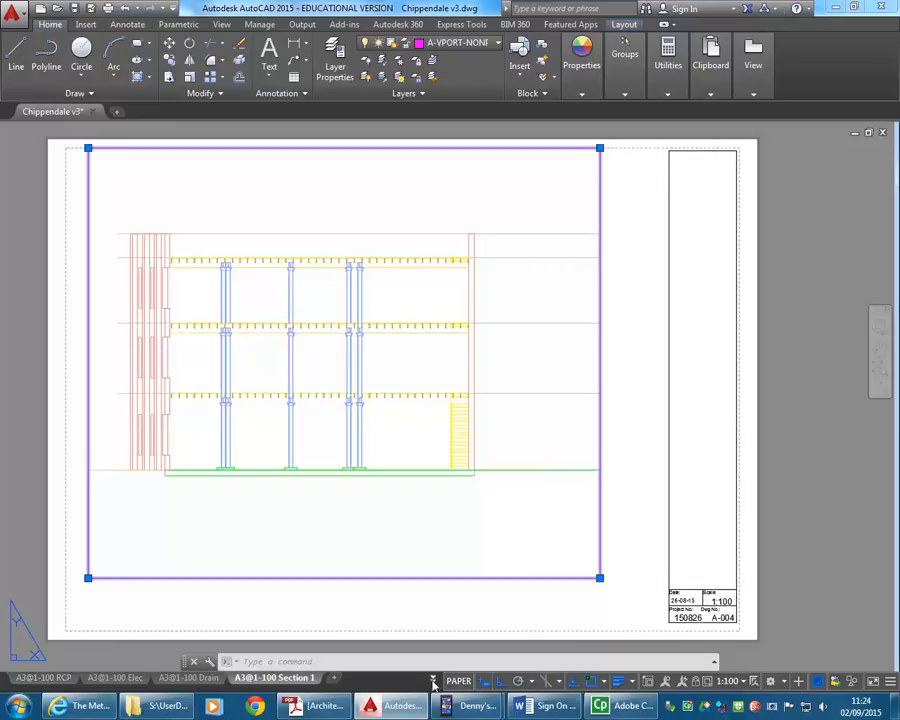
left_click(433, 680)
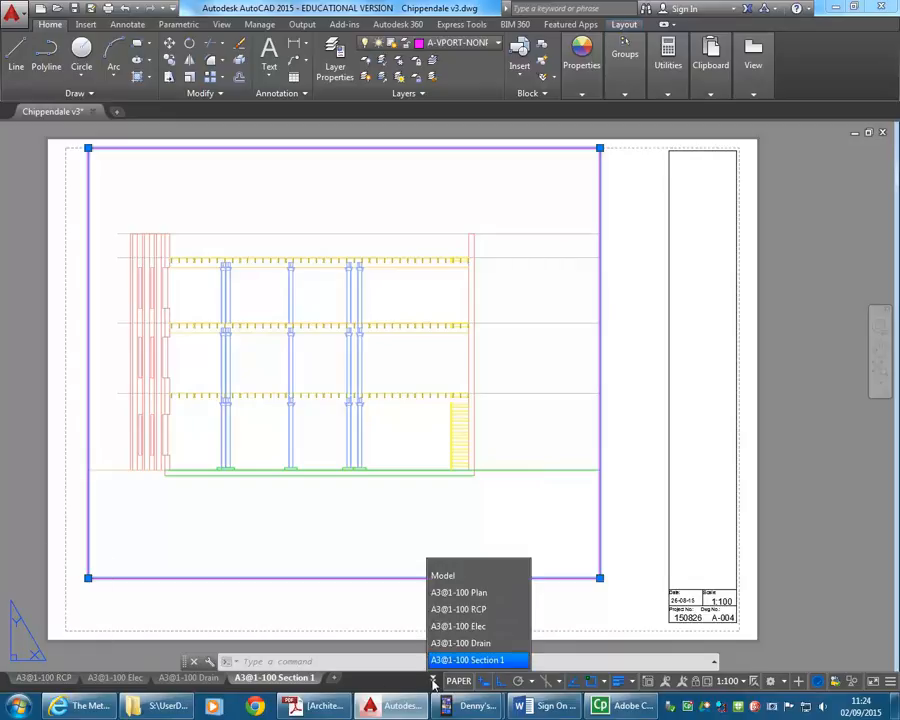
left_click(443, 577)
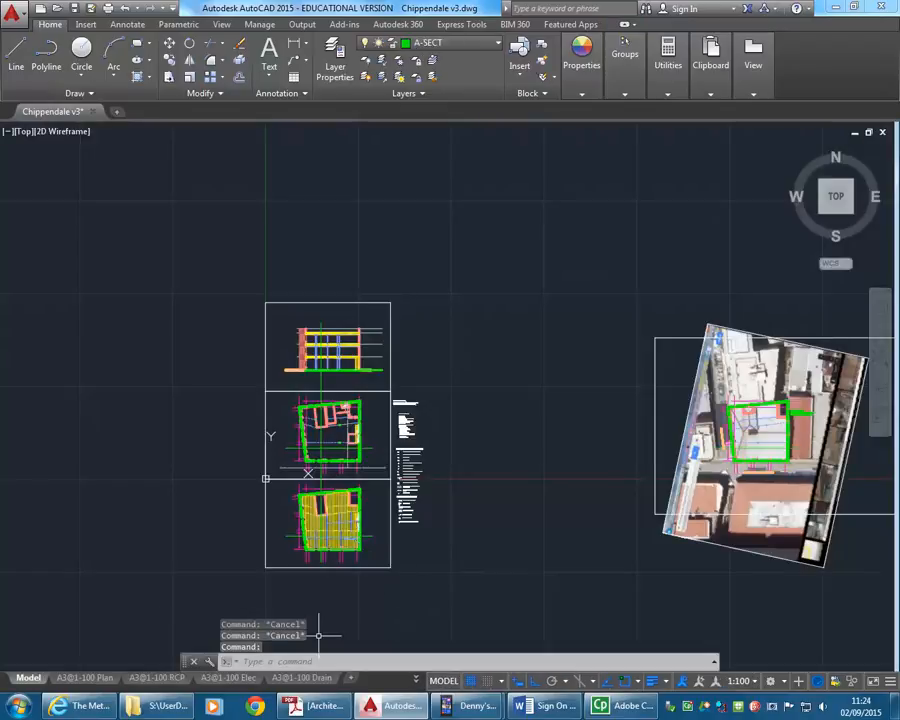
Step: Examine how the long green section line relates the two floor plans to the section above, and look over the legends
scroll(378, 397, "up", 3)
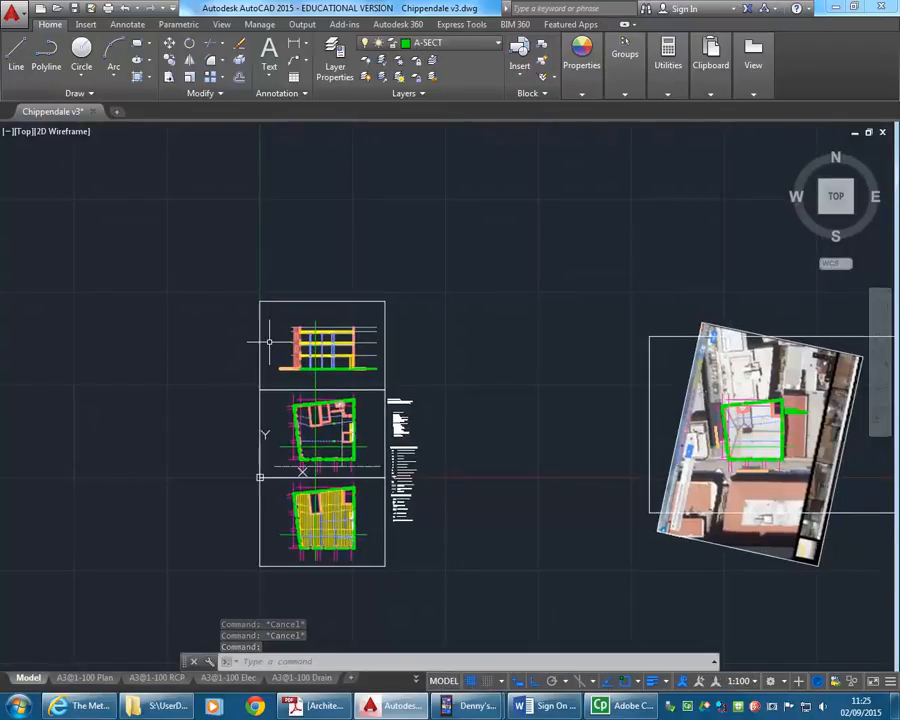
scroll(290, 390, "down", 3)
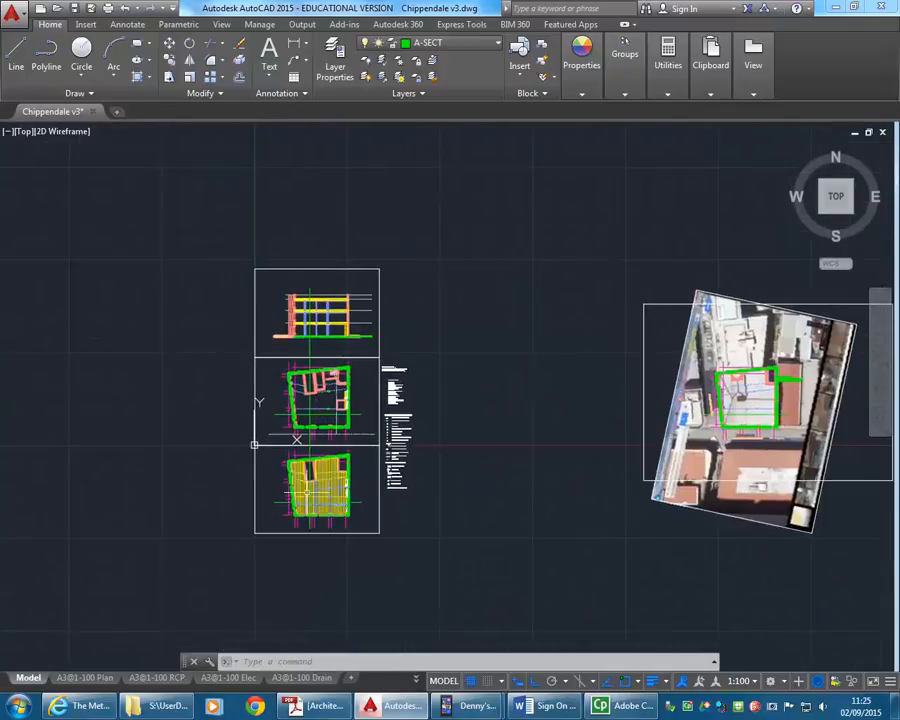
scroll(280, 460, "up", 2)
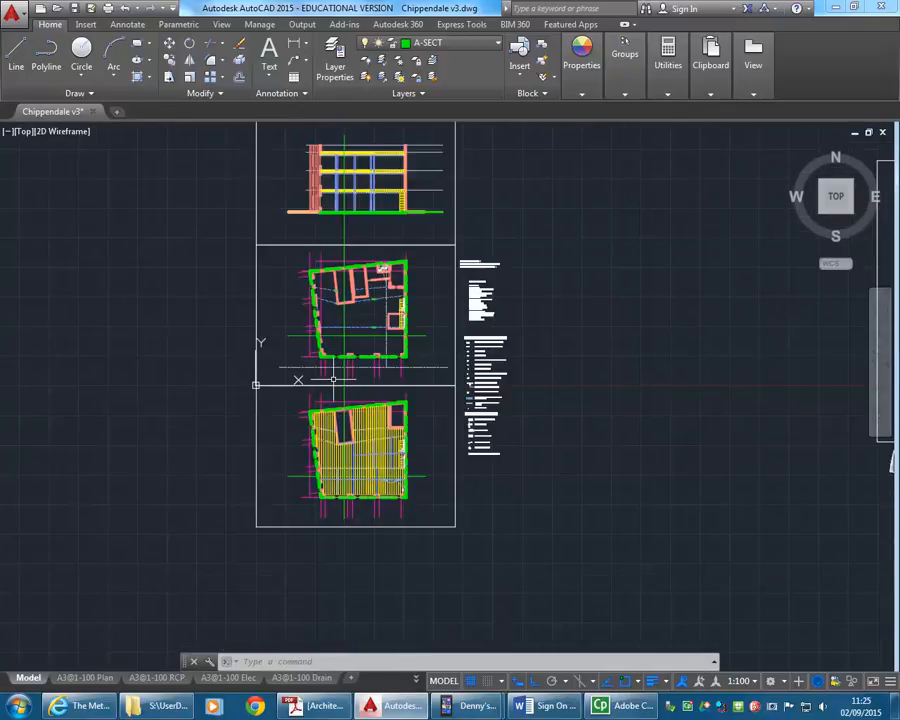
scroll(344, 366, "up", 4)
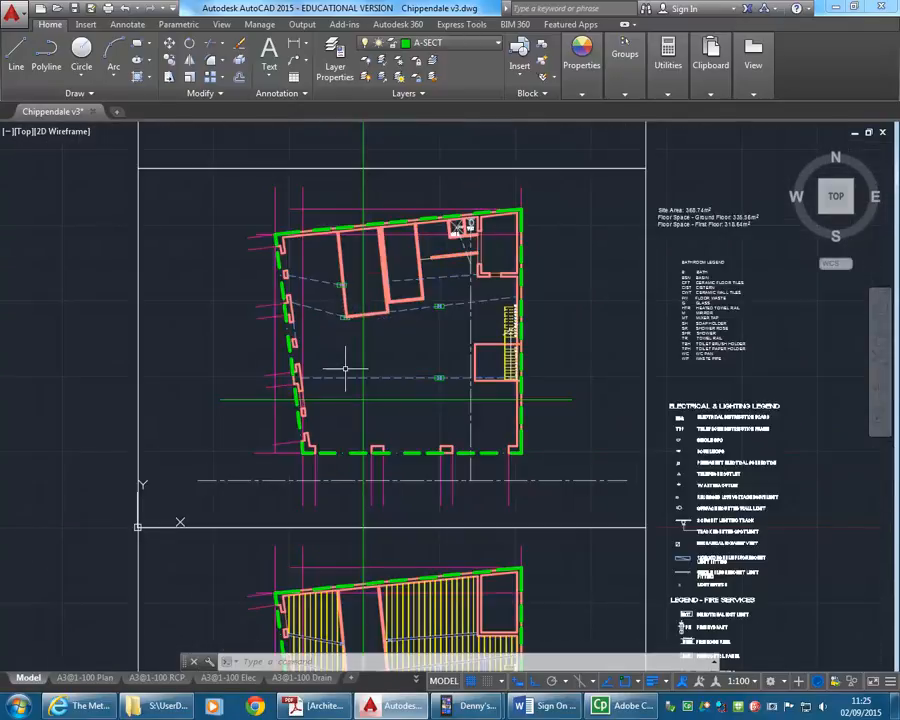
scroll(360, 326, "down", 2)
middle_click_drag(361, 328, 328, 470)
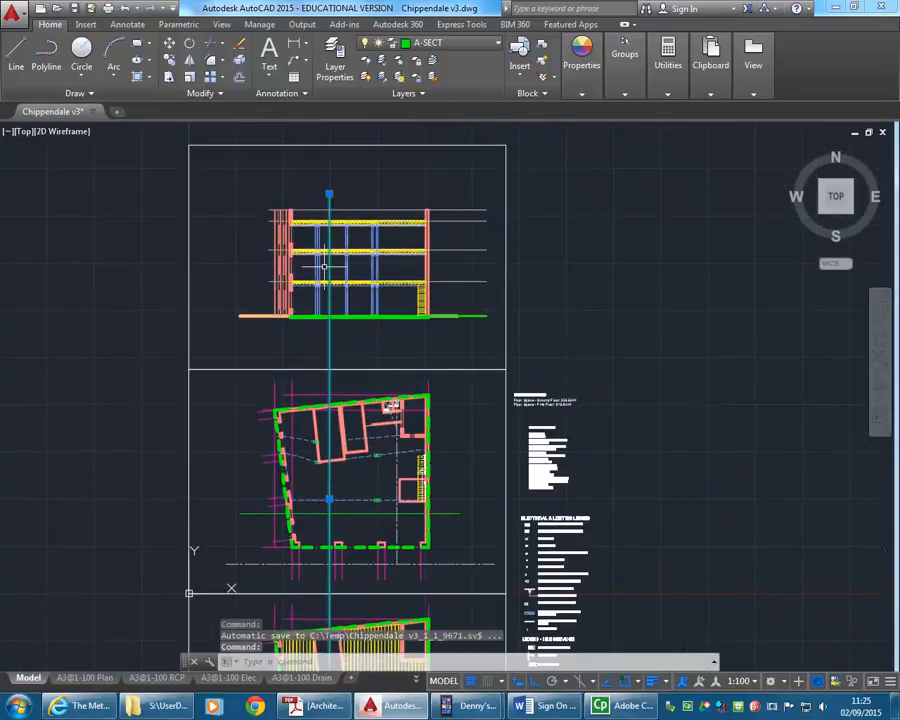
scroll(311, 254, "down", 4)
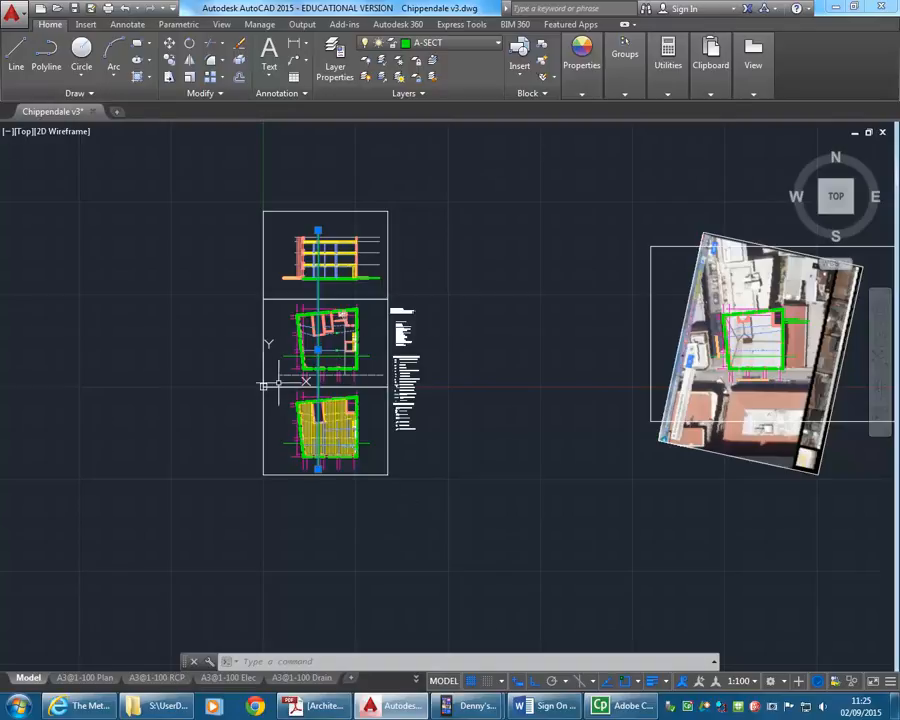
scroll(269, 338, "up", 3)
key("Escape")
key("Escape")
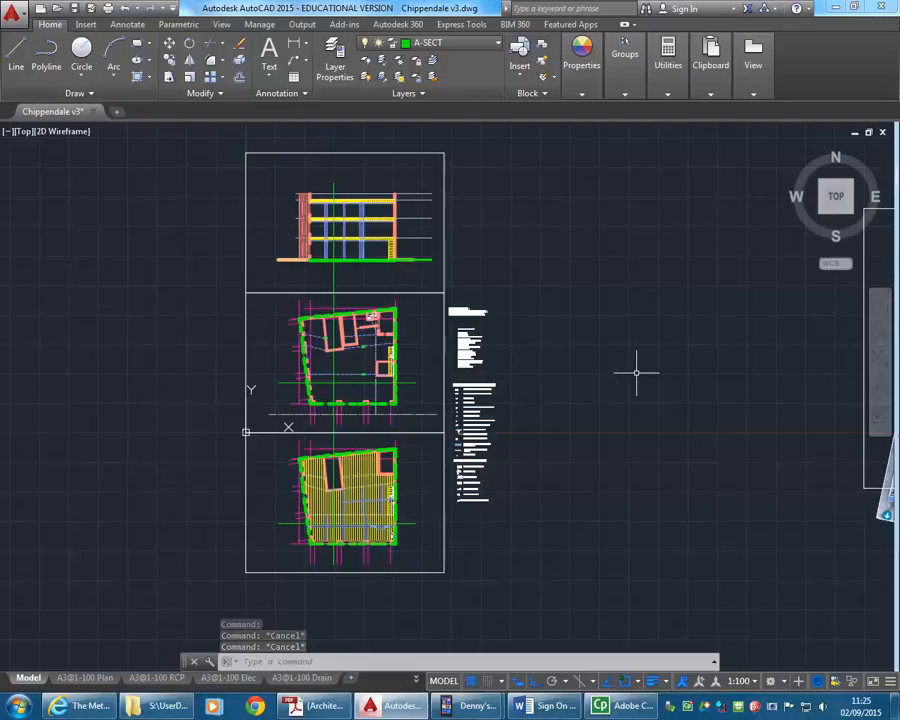
scroll(340, 404, "up", 4)
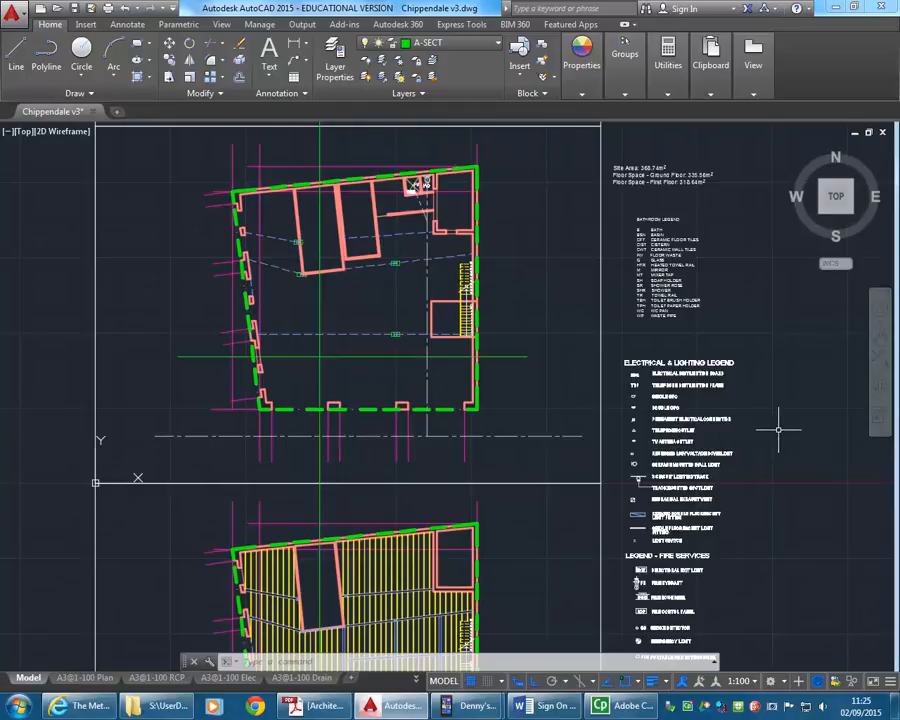
scroll(687, 452, "down", 4)
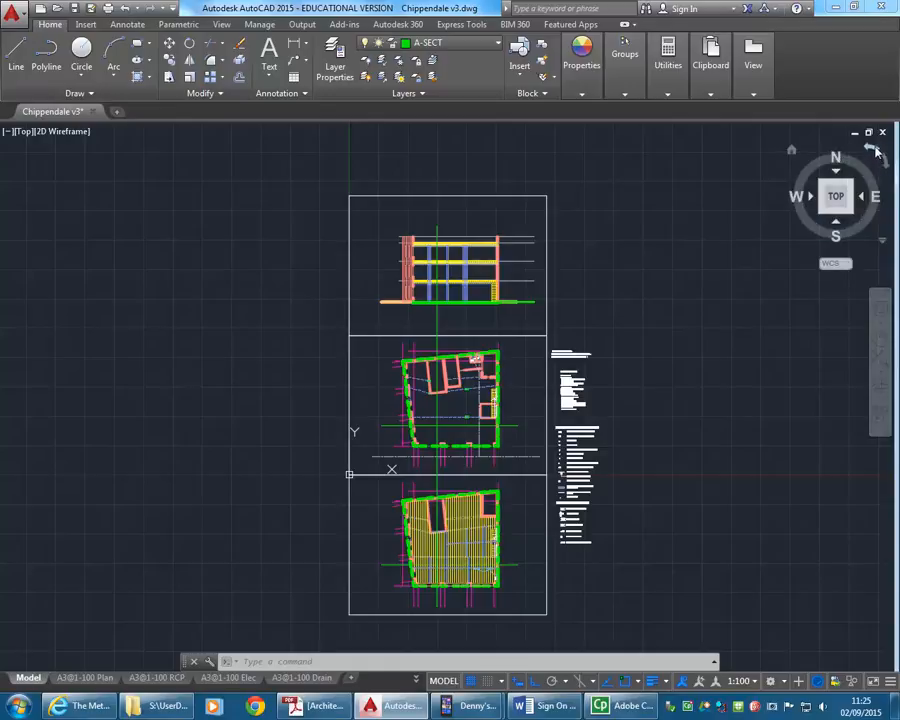
Step: Rotate the top view by 90 degrees so east faces up, and frame the section and both floor plans
left_click(872, 152)
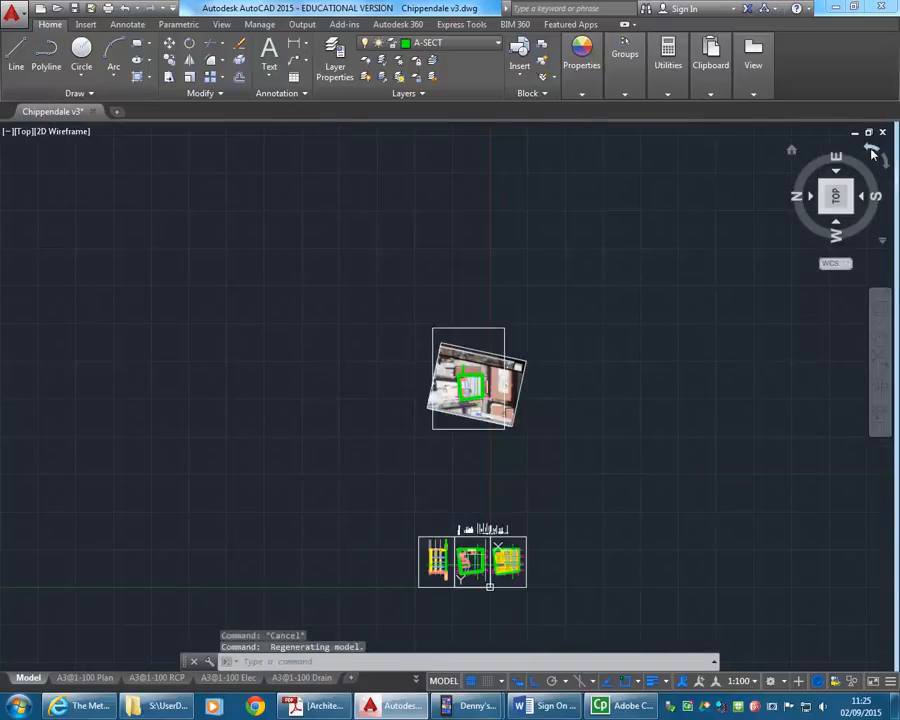
middle_click_drag(424, 513, 412, 432)
scroll(465, 514, "up", 2)
scroll(444, 488, "up", 4)
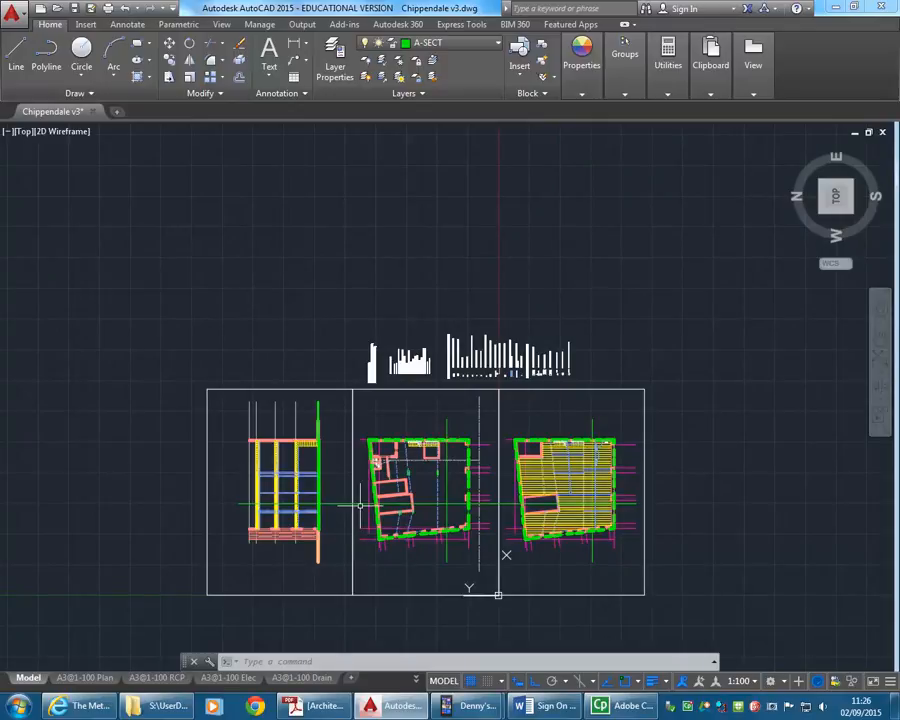
scroll(376, 461, "up", 2)
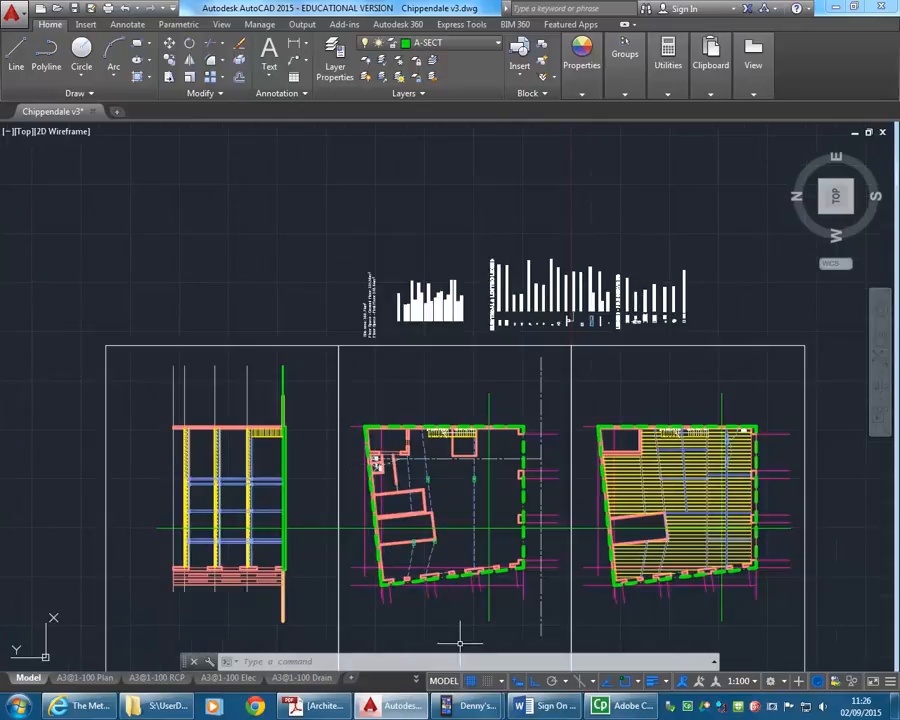
middle_click_drag(392, 500, 388, 436)
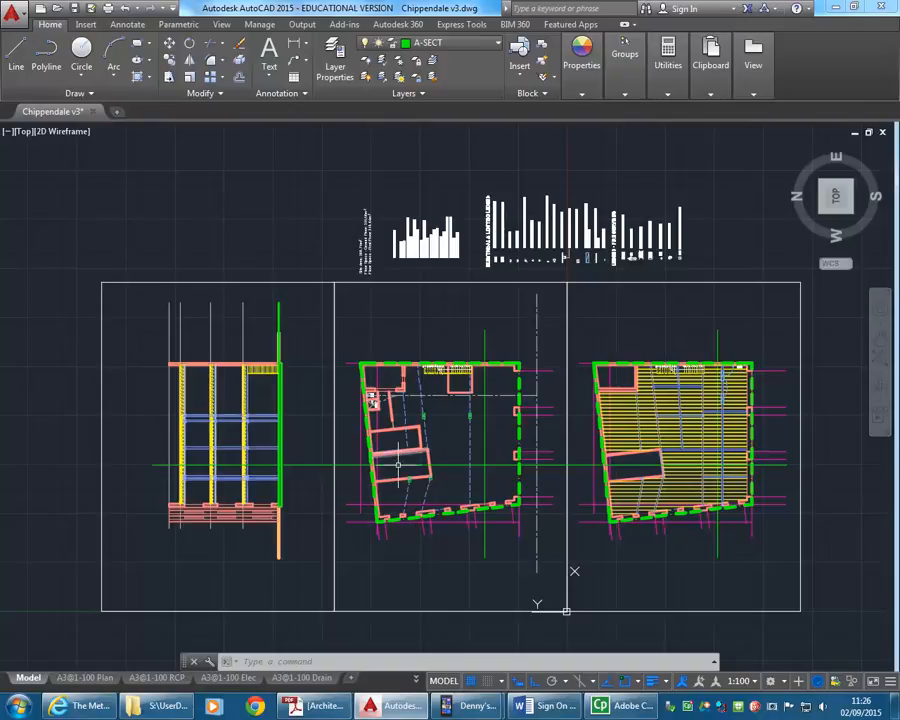
Step: Make A-WALL the current layer and draw a vertical line from where the section line crosses the ground plan's outer south wall up past the legends
left_click(450, 42)
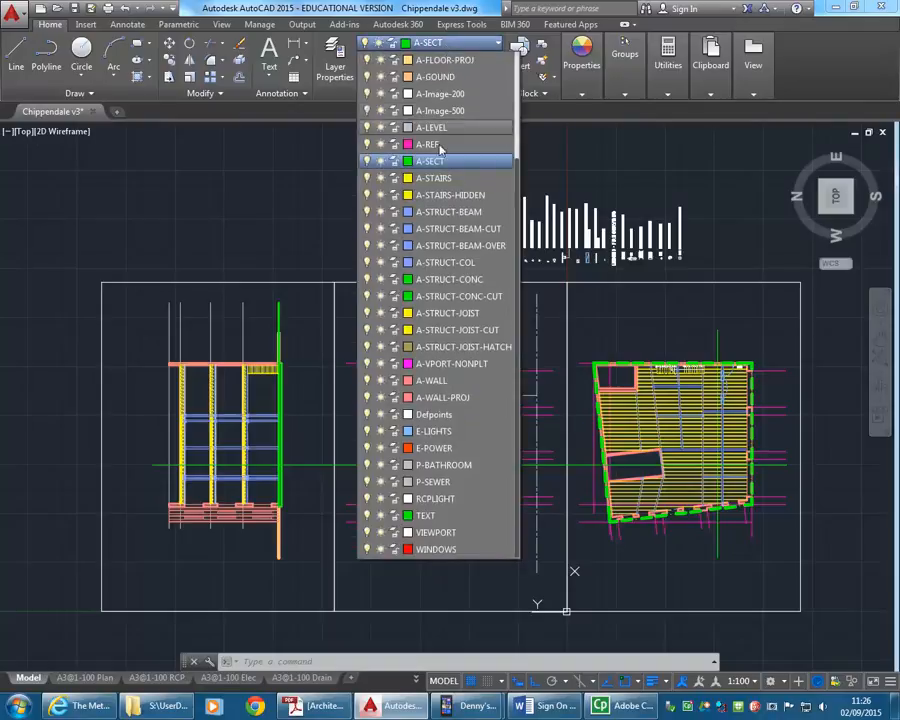
left_click(434, 384)
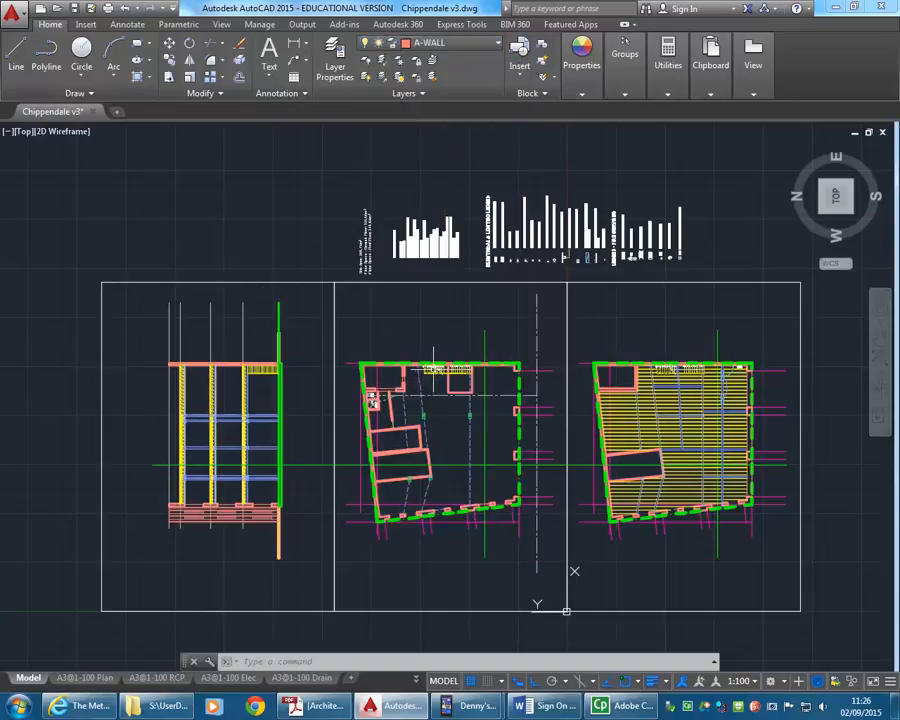
left_click(16, 56)
scroll(522, 466, "up", 6)
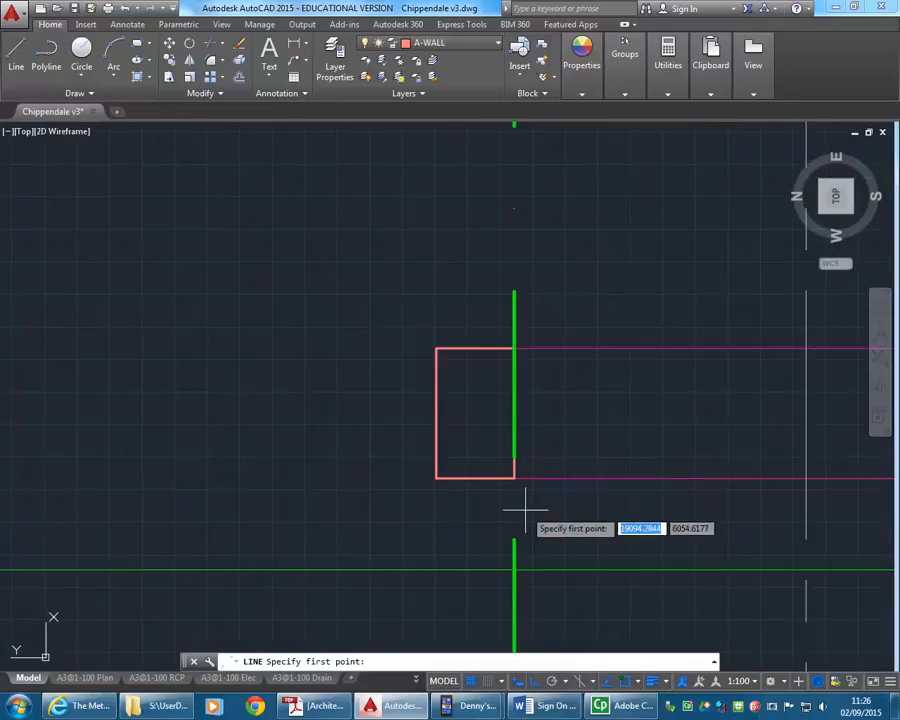
left_click(510, 569)
scroll(529, 343, "down", 10)
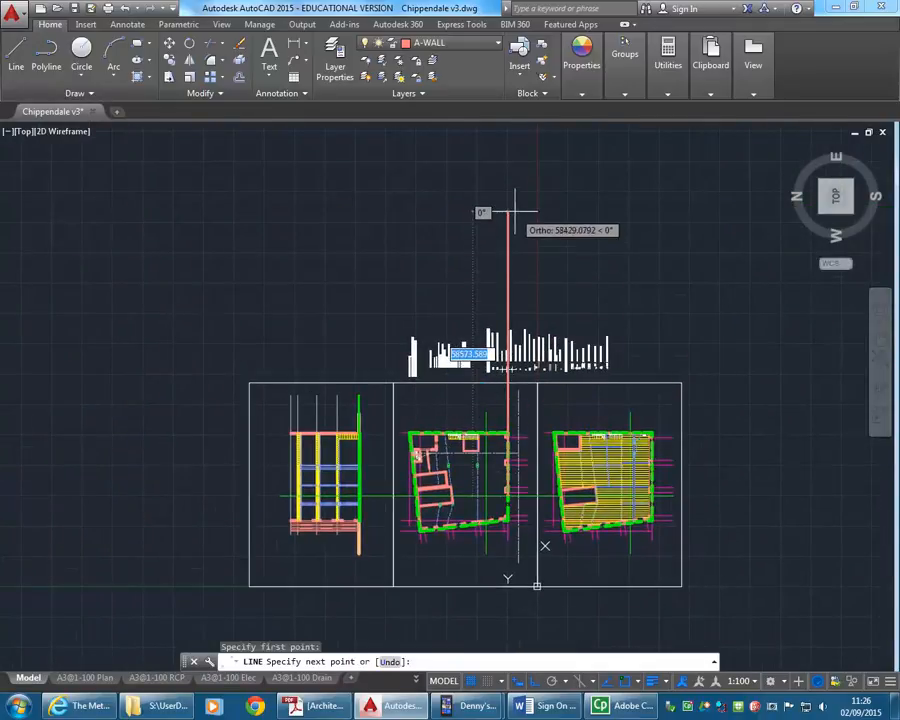
left_click(503, 160)
right_click(505, 202)
left_click(532, 213)
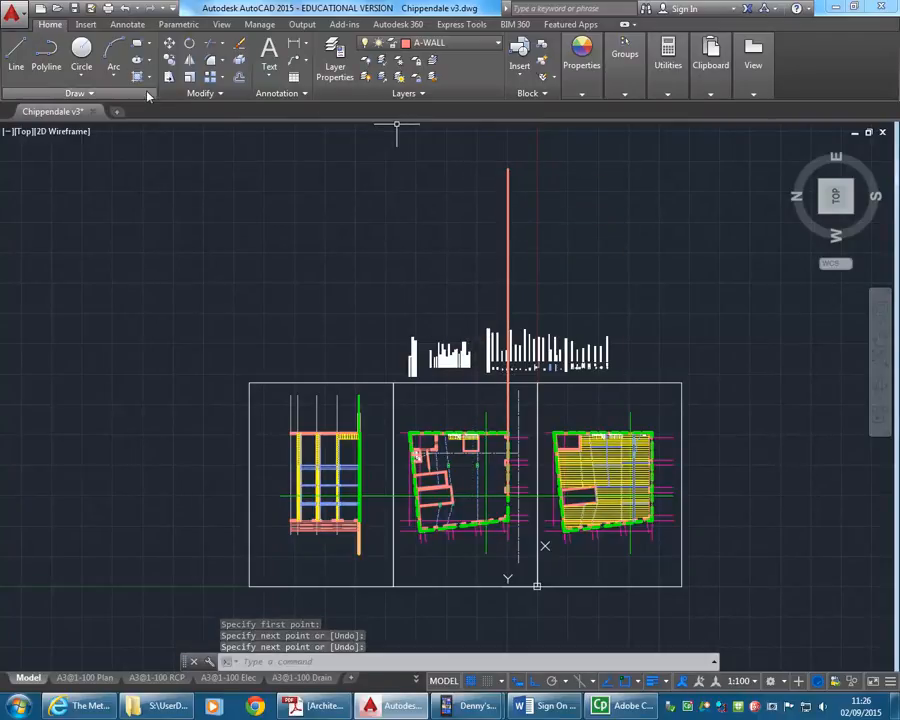
Step: Start another line and compare the south wall and its piers along the section line on both floor plans
left_click(18, 64)
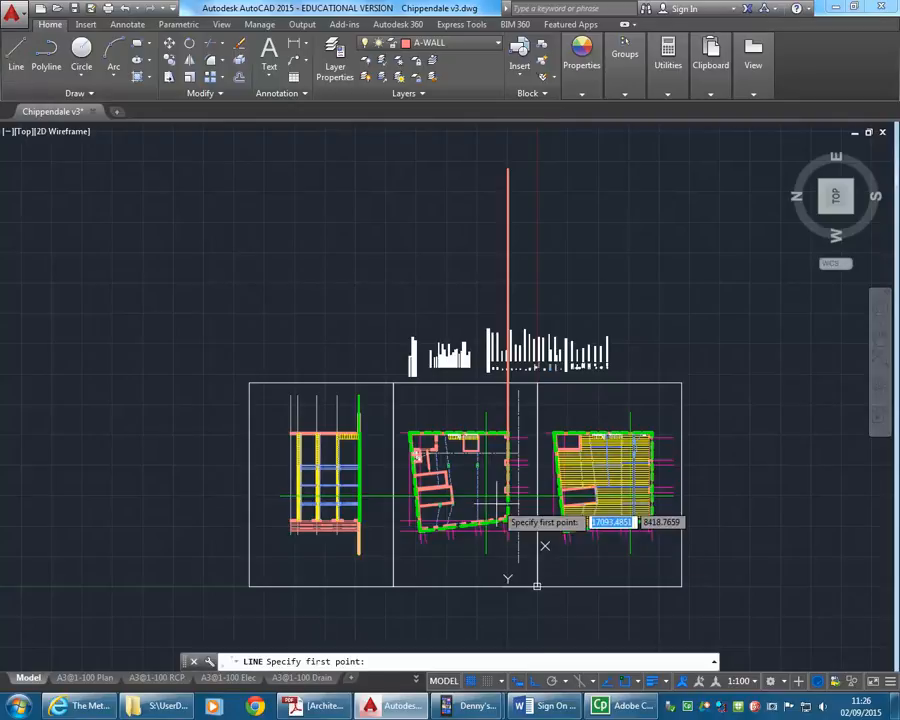
scroll(540, 480, "up", 5)
scroll(488, 497, "up", 3)
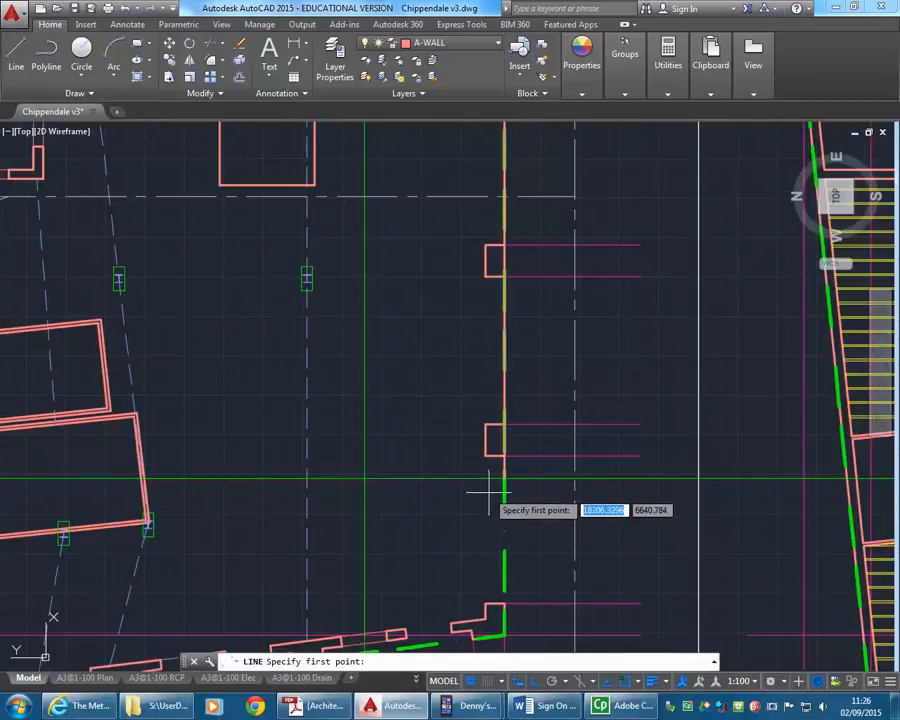
scroll(482, 510, "down", 3)
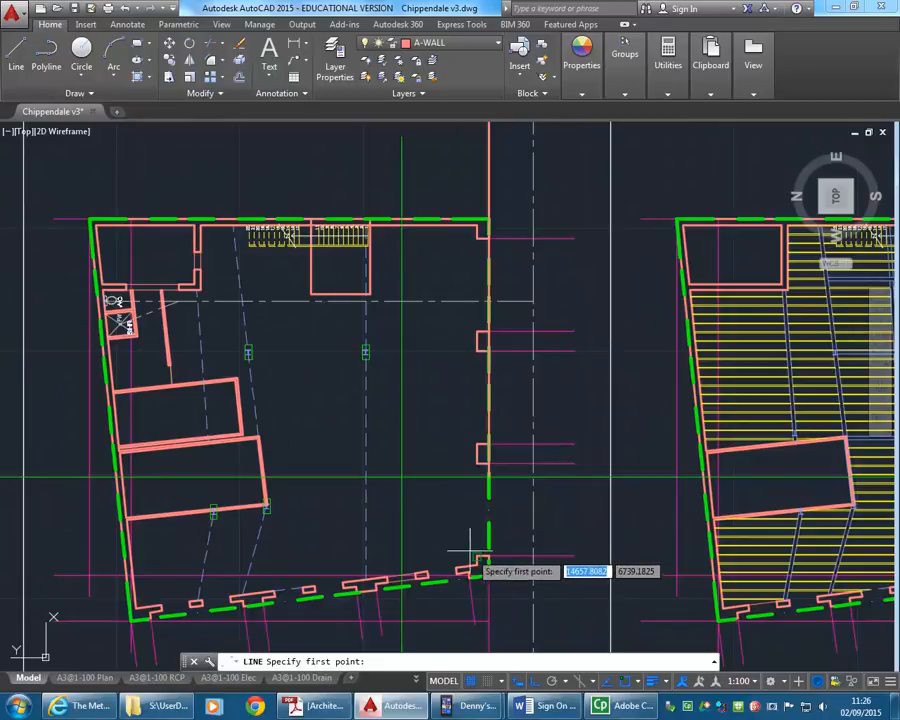
scroll(467, 512, "up", 4)
middle_click_drag(482, 476, 472, 360)
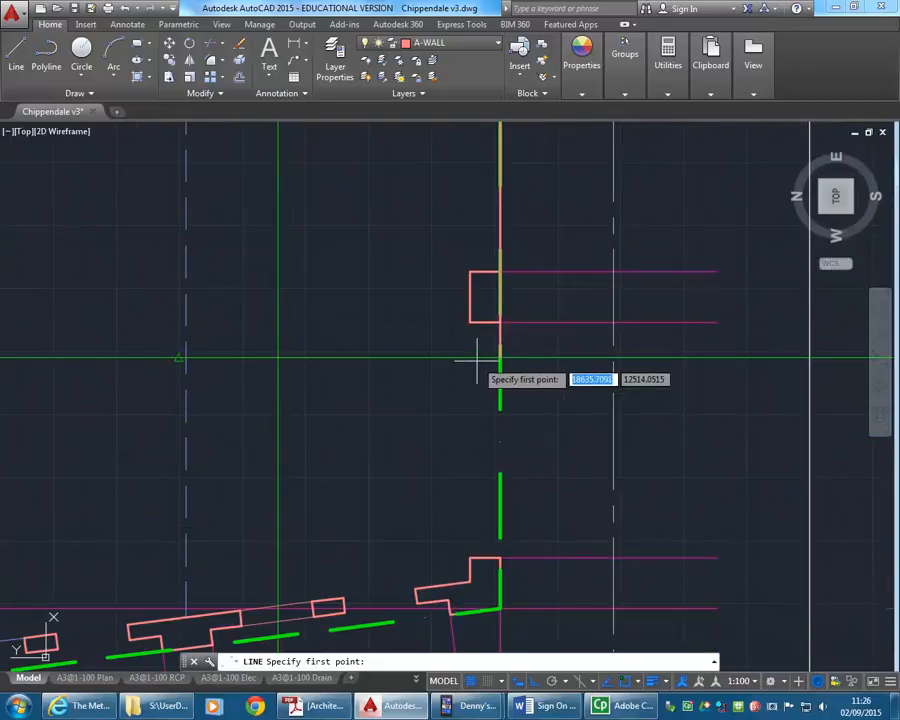
scroll(450, 486, "down", 5)
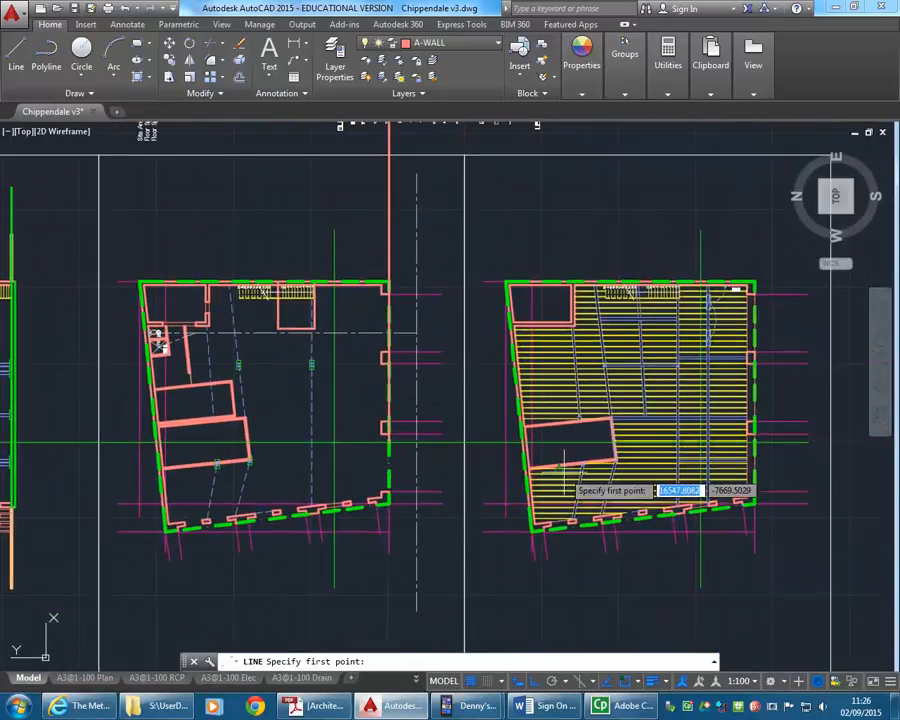
scroll(752, 462, "up", 3)
scroll(697, 430, "up", 5)
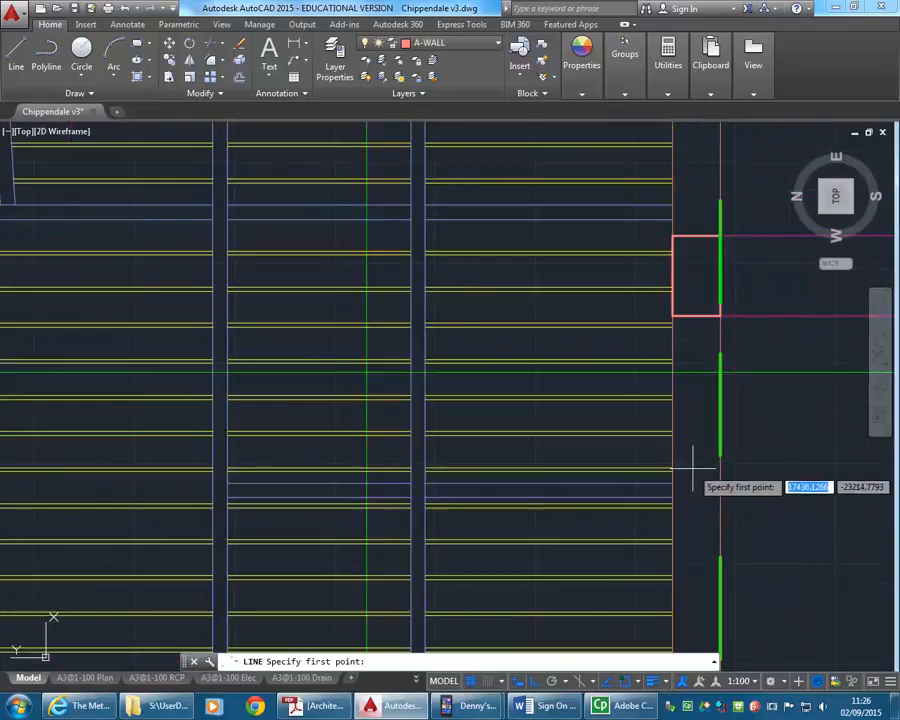
scroll(477, 436, "down", 5)
scroll(362, 448, "up", 6)
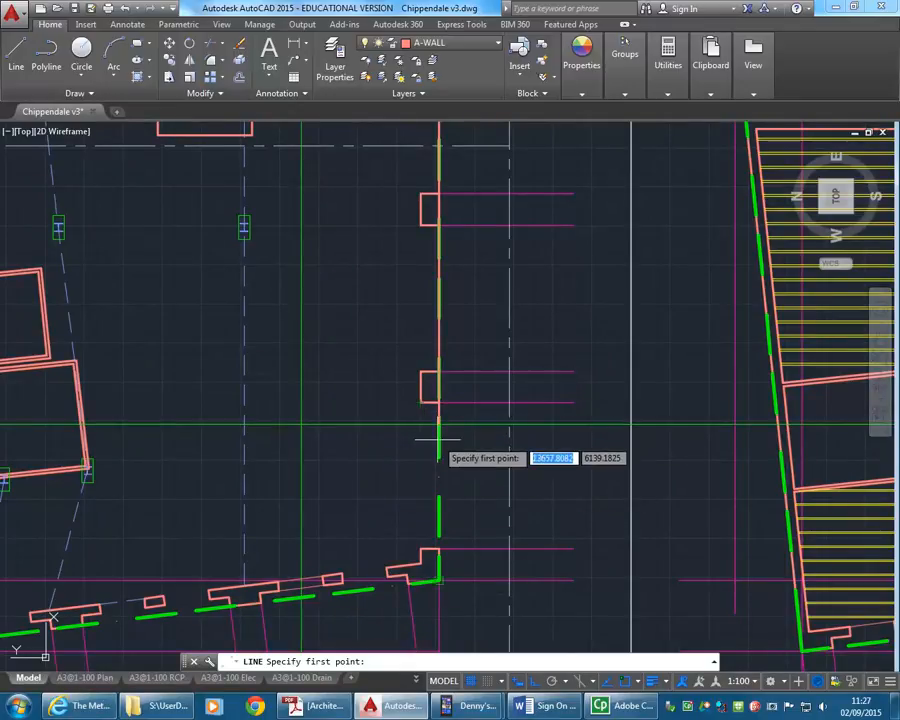
Step: Draw a second vertical line from the inner corner of the south wall's pier, just above the section line, up past the legends
scroll(422, 440, "up", 2)
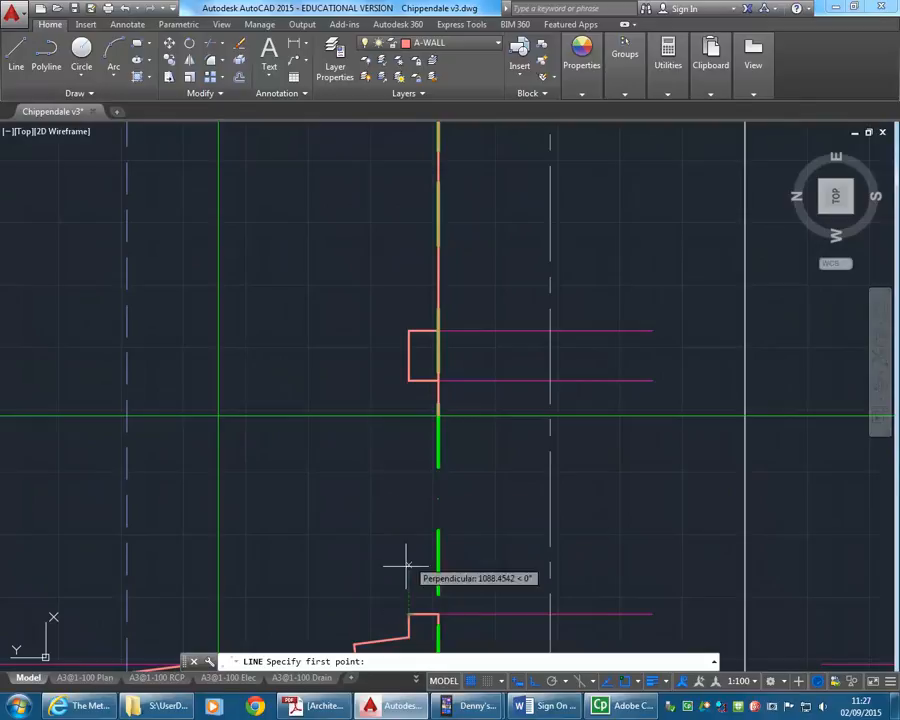
left_click(408, 380)
scroll(400, 270, "down", 5)
middle_click_drag(357, 250, 358, 445)
middle_click_drag(334, 199, 328, 371)
scroll(325, 281, "down", 2)
middle_click_drag(325, 281, 326, 332)
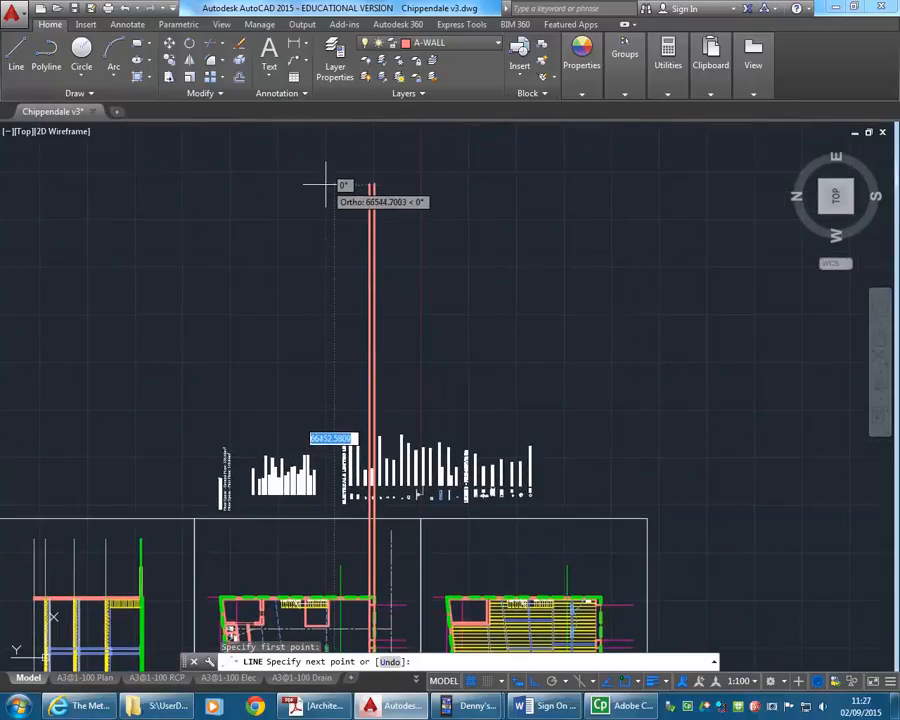
left_click(333, 196)
right_click(333, 196)
left_click(362, 201)
Step: Draw a vertical line from where the section line crosses the outer face of the slanted north wall up past the legends
middle_click_drag(371, 361, 378, 283)
middle_click_drag(349, 423, 384, 312)
scroll(265, 500, "up", 4)
scroll(263, 540, "up", 3)
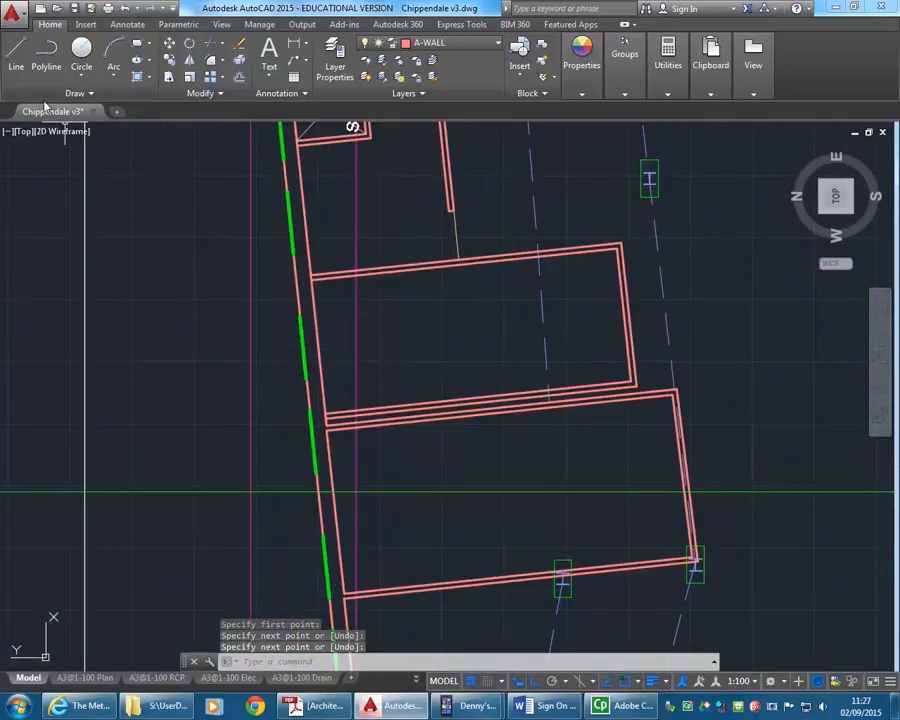
left_click(16, 55)
scroll(310, 482, "up", 2)
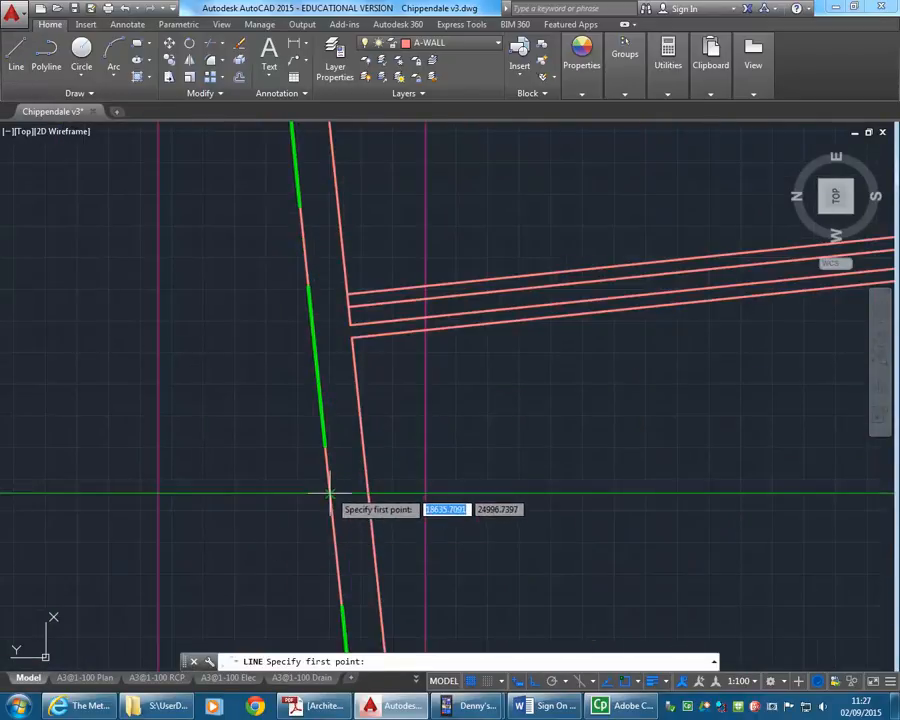
left_click(330, 493)
scroll(357, 338, "down", 8)
middle_click_drag(333, 241, 292, 455)
middle_click_drag(292, 245, 281, 285)
middle_click_drag(289, 205, 273, 278)
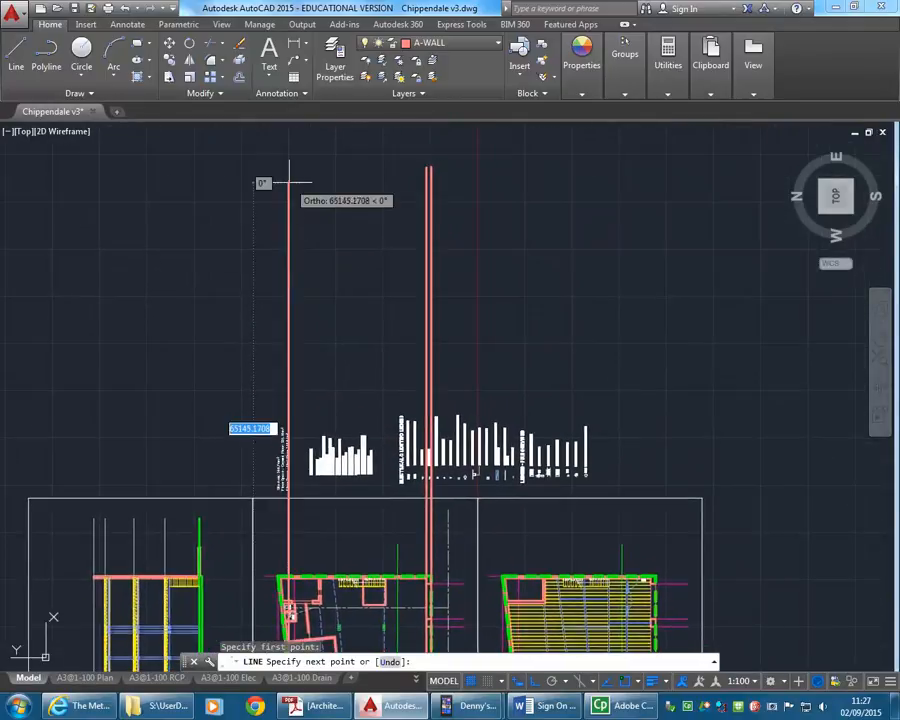
left_click(288, 166)
right_click(313, 180)
left_click(328, 193)
Step: Copy the north wall's projection line from its section-line intersection to the wall's inner face
middle_click_drag(329, 403, 334, 316)
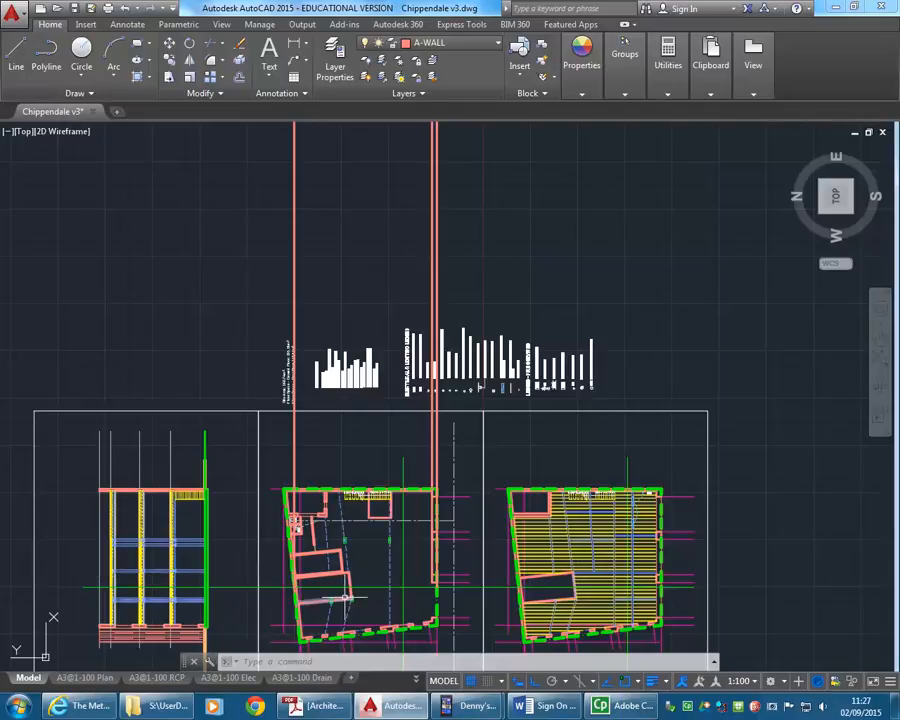
scroll(365, 590, "up", 4)
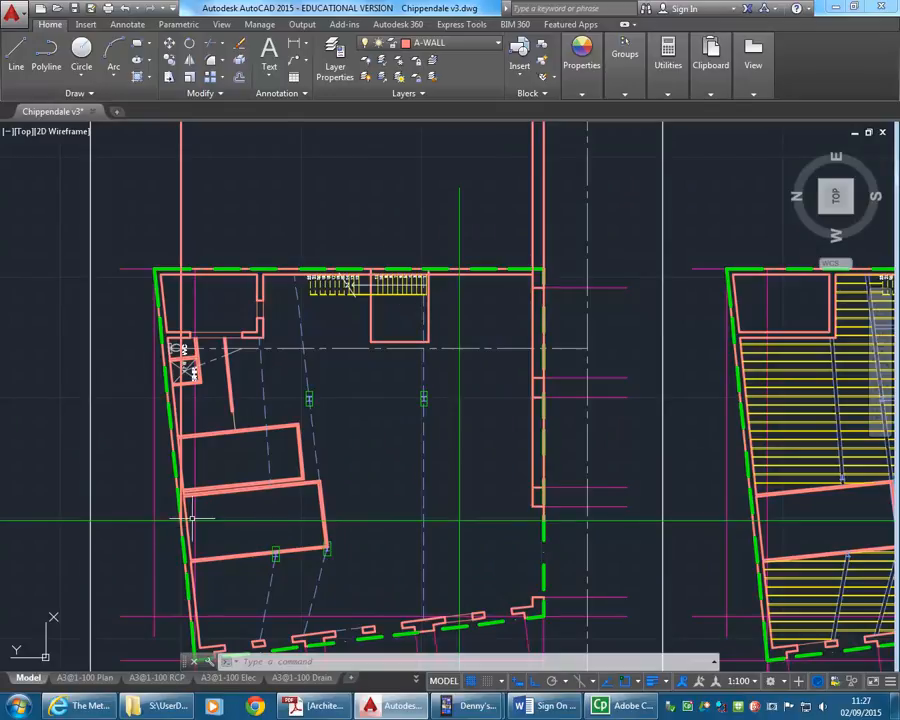
left_click(181, 190)
left_click(172, 511)
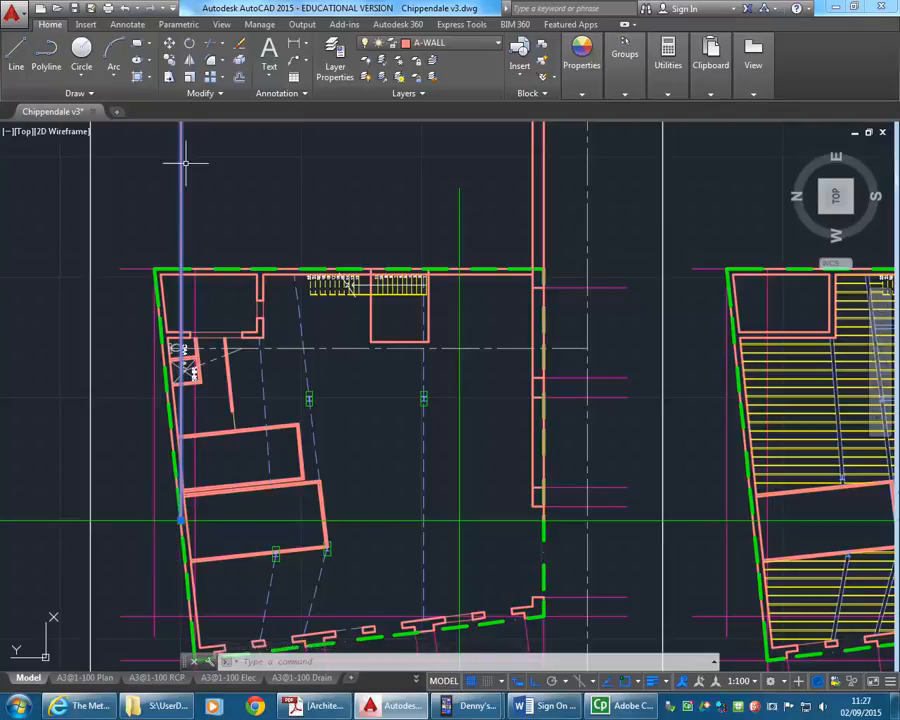
left_click(170, 60)
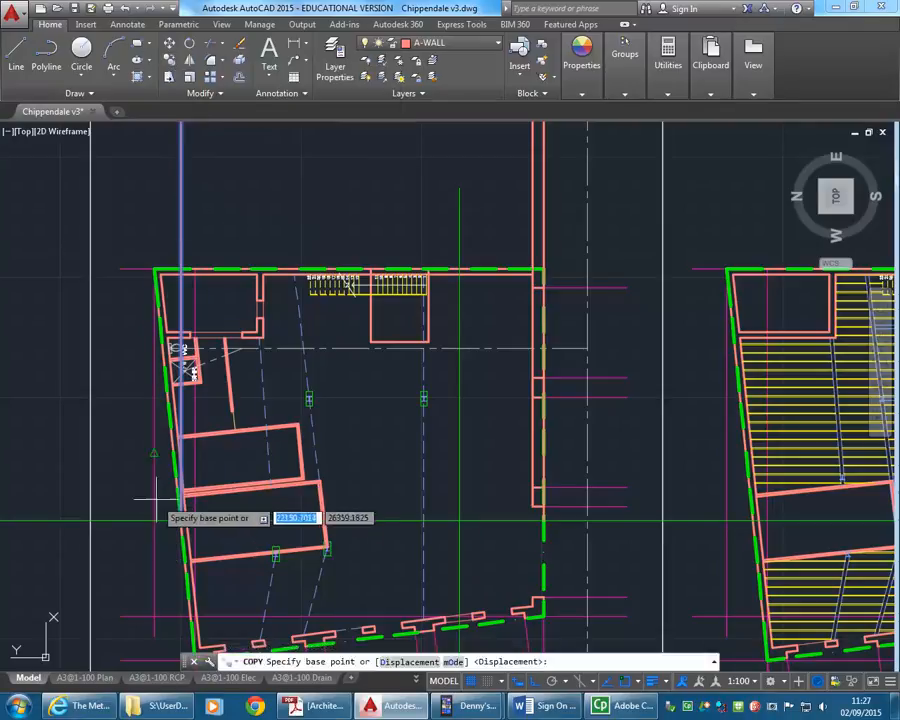
scroll(181, 531, "up", 5)
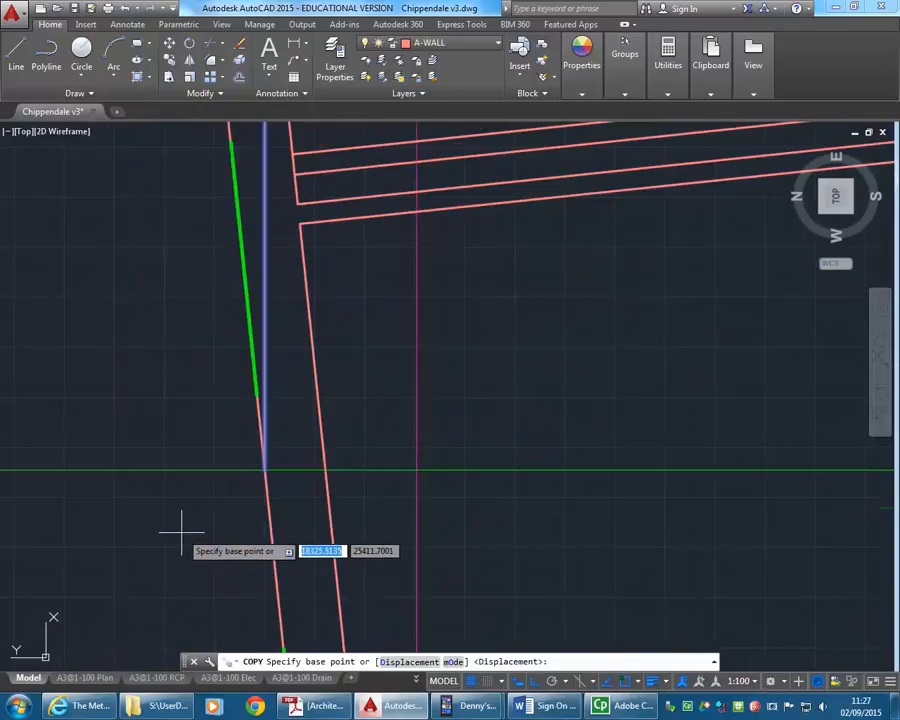
left_click(264, 470)
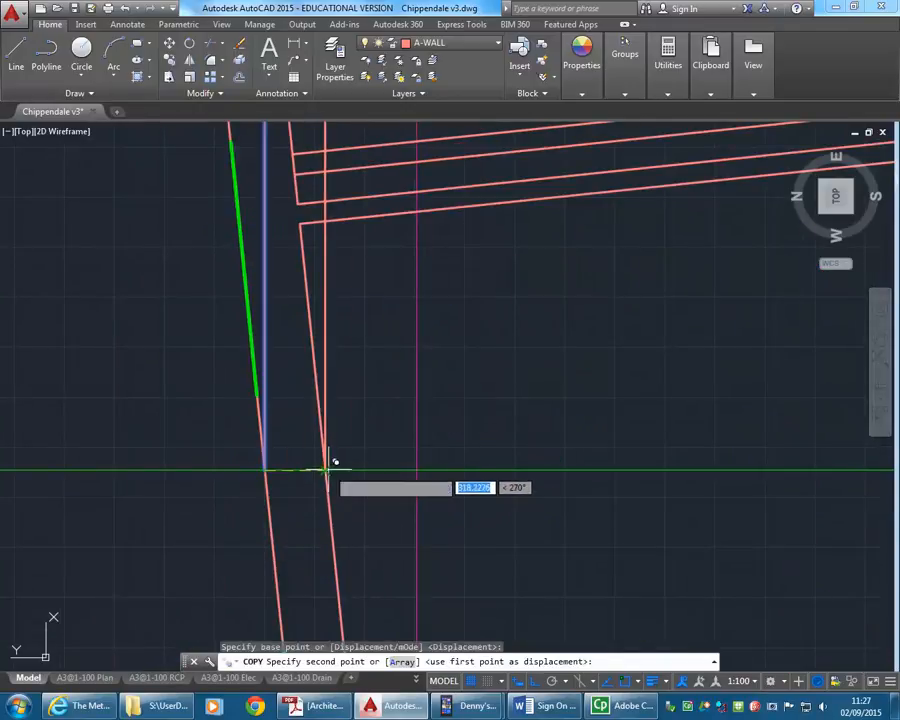
left_click(325, 470)
Step: Add two more copies of the projection line where the section line crosses both faces of the lower enclosed room's south wall
scroll(571, 437, "down", 2)
middle_click_drag(571, 437, 363, 438)
middle_click_drag(213, 436, 159, 435)
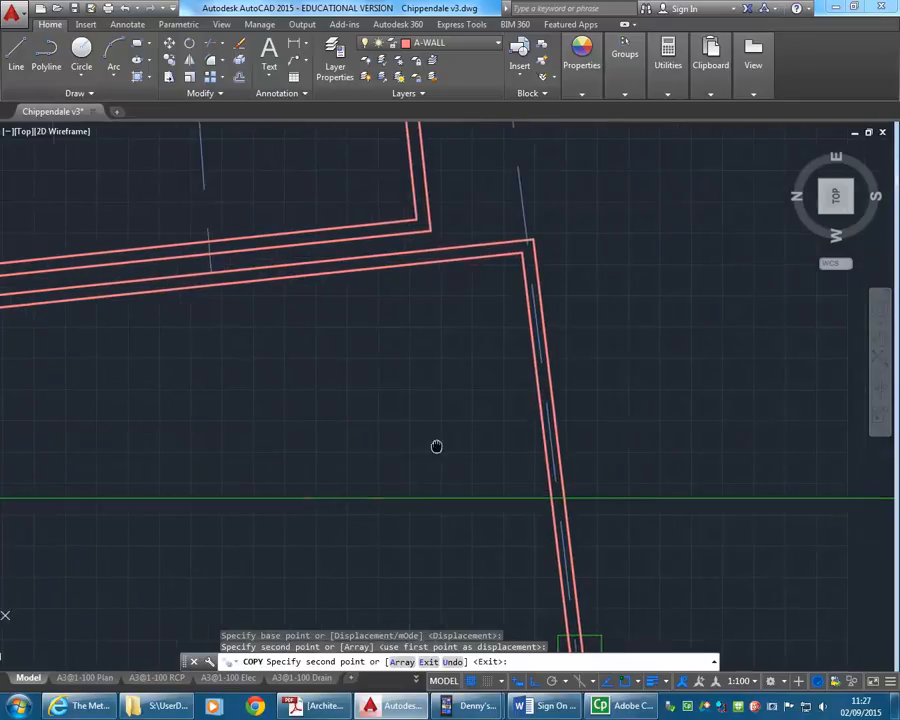
scroll(582, 472, "up", 2)
middle_click_drag(582, 472, 333, 447)
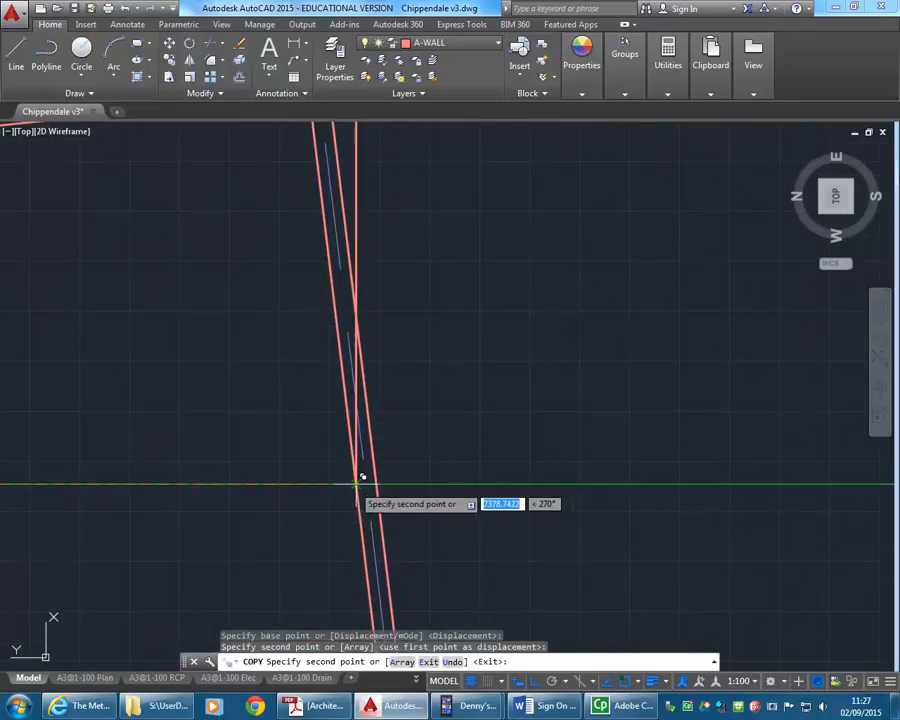
left_click(373, 476)
left_click(381, 476)
scroll(450, 431, "down", 3)
middle_click_drag(450, 431, 221, 418)
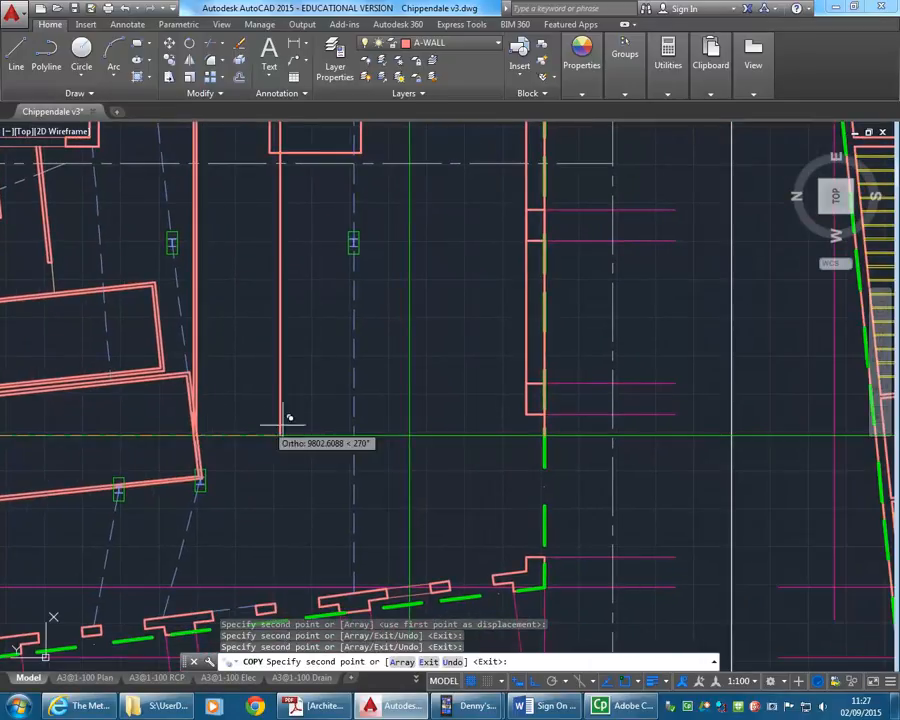
right_click(284, 372)
left_click(300, 380)
Step: Review the projected wall lines above the ground plan and examine the existing section's floors, roof and ground line
scroll(279, 347, "down", 8)
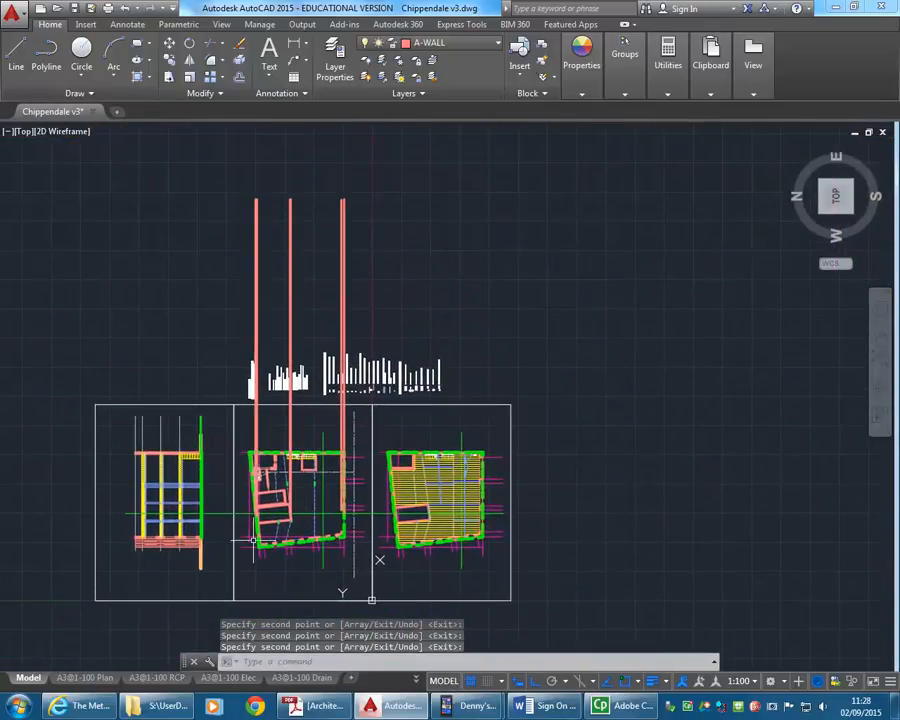
scroll(228, 369, "up", 7)
scroll(228, 369, "up", 1)
scroll(247, 440, "down", 1)
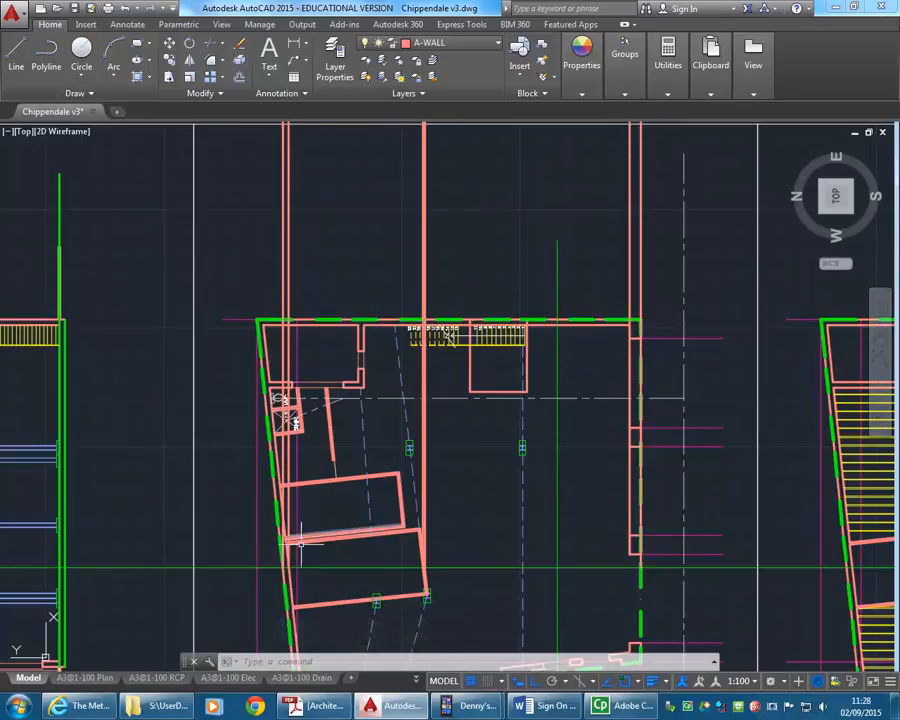
scroll(229, 317, "down", 1)
middle_click_drag(229, 317, 248, 300)
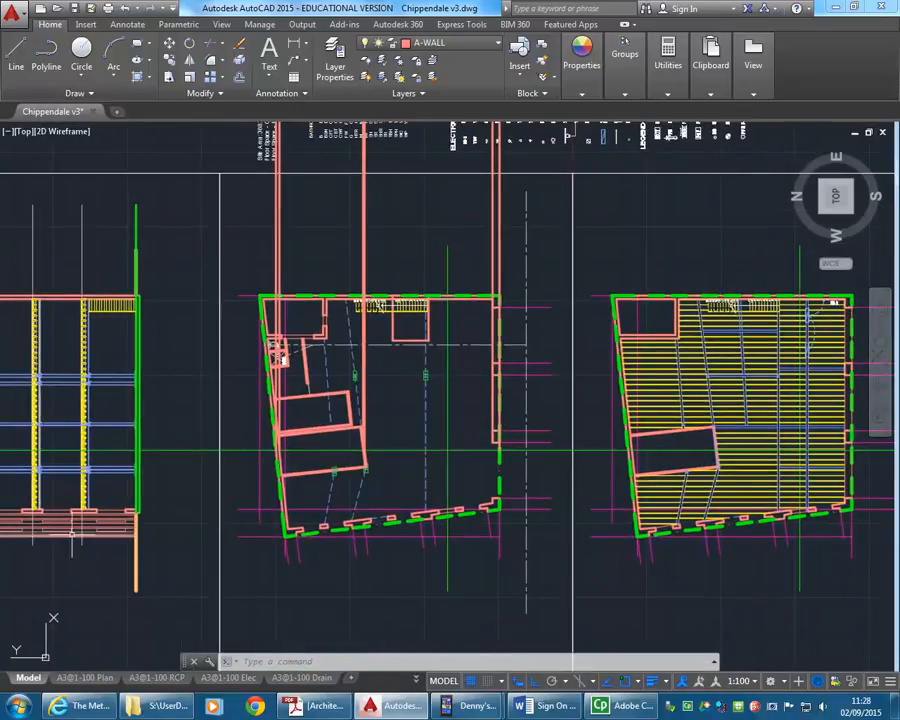
middle_click_drag(146, 432, 166, 555)
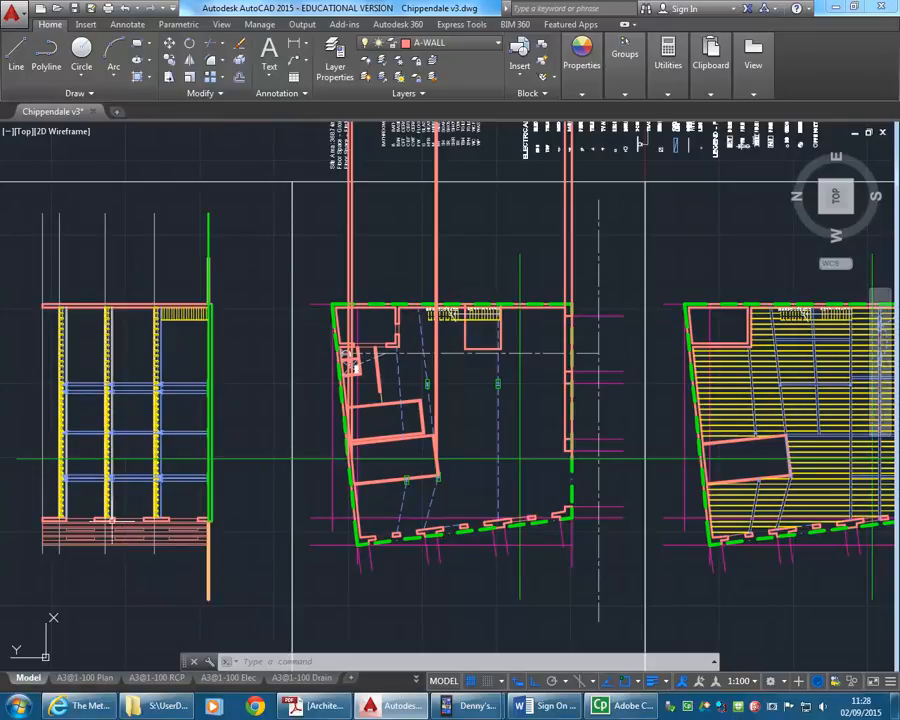
middle_click_drag(107, 466, 160, 487)
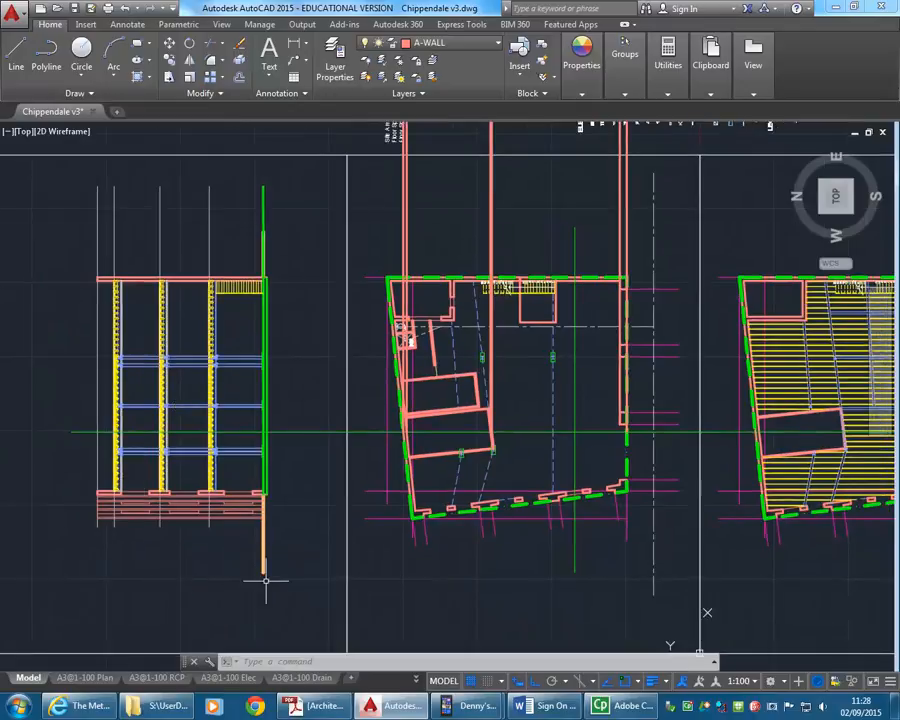
Step: Copy the entire existing section, including its level lines and ground line, straight up above the sheet frames
scroll(157, 244, "down", 3)
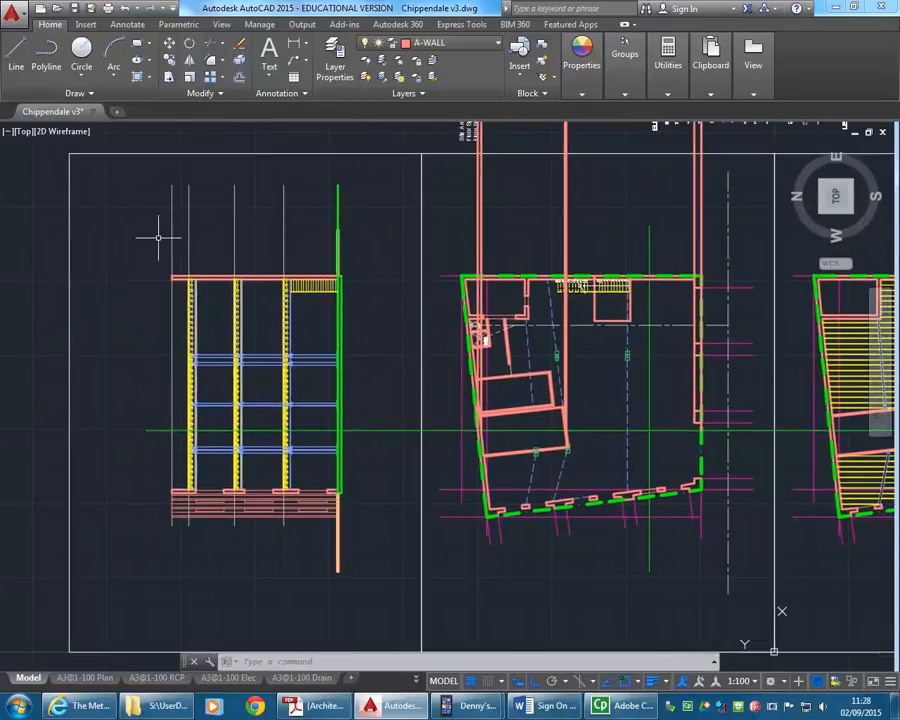
middle_click_drag(143, 253, 151, 296)
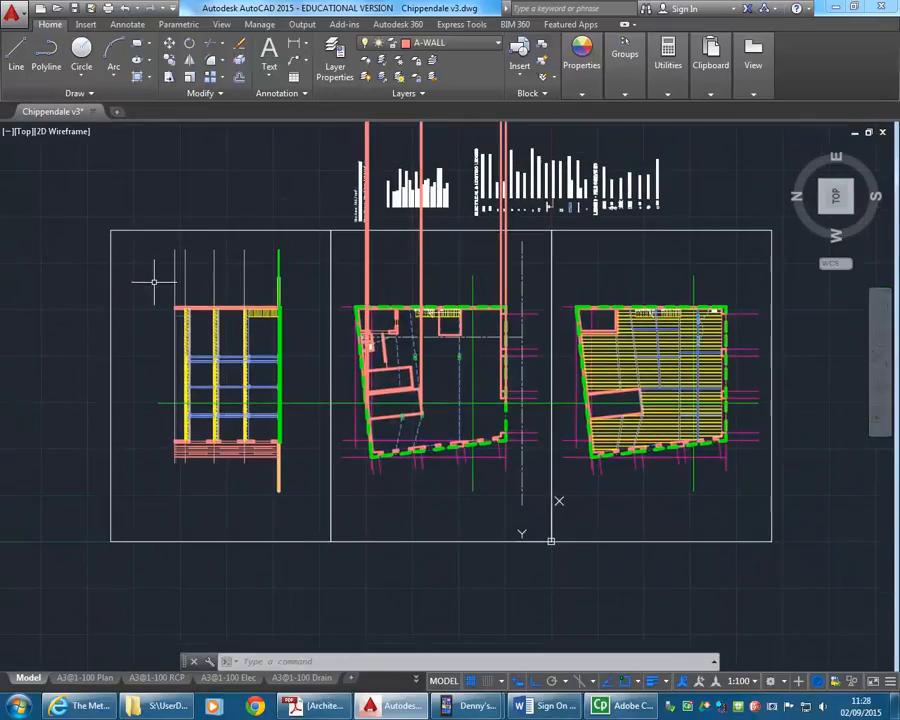
left_click(147, 243)
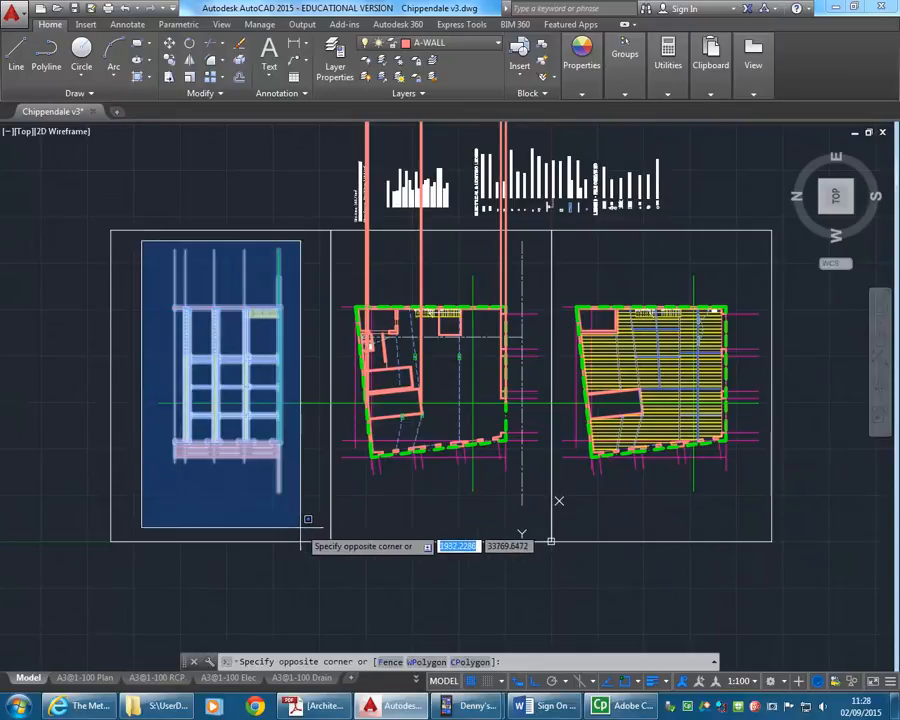
left_click(300, 527)
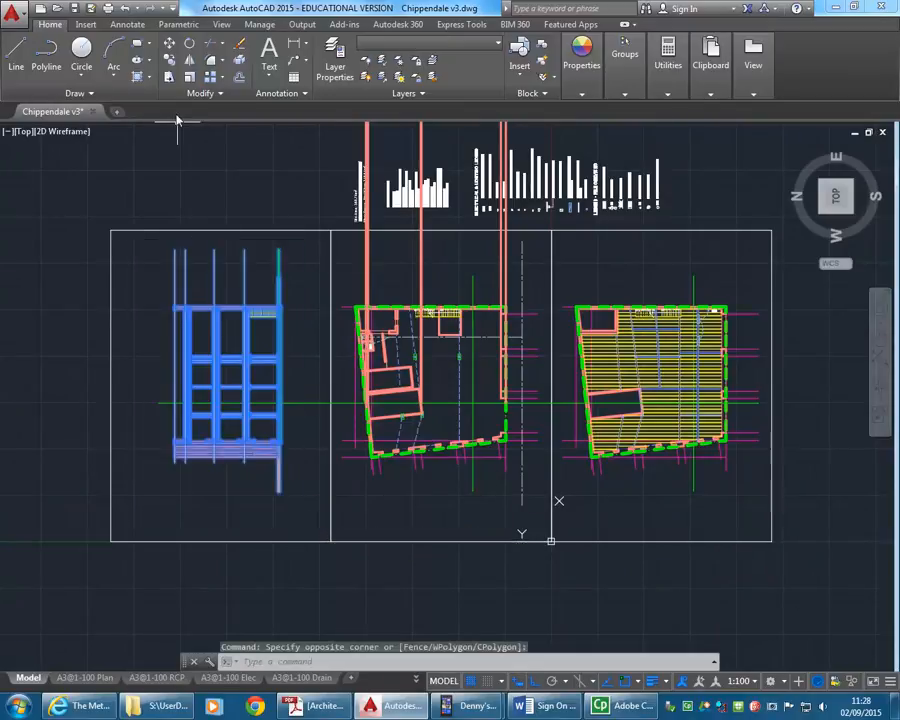
left_click(170, 62)
left_click(282, 485)
middle_click_drag(229, 263, 230, 272)
scroll(205, 415, "down", 3)
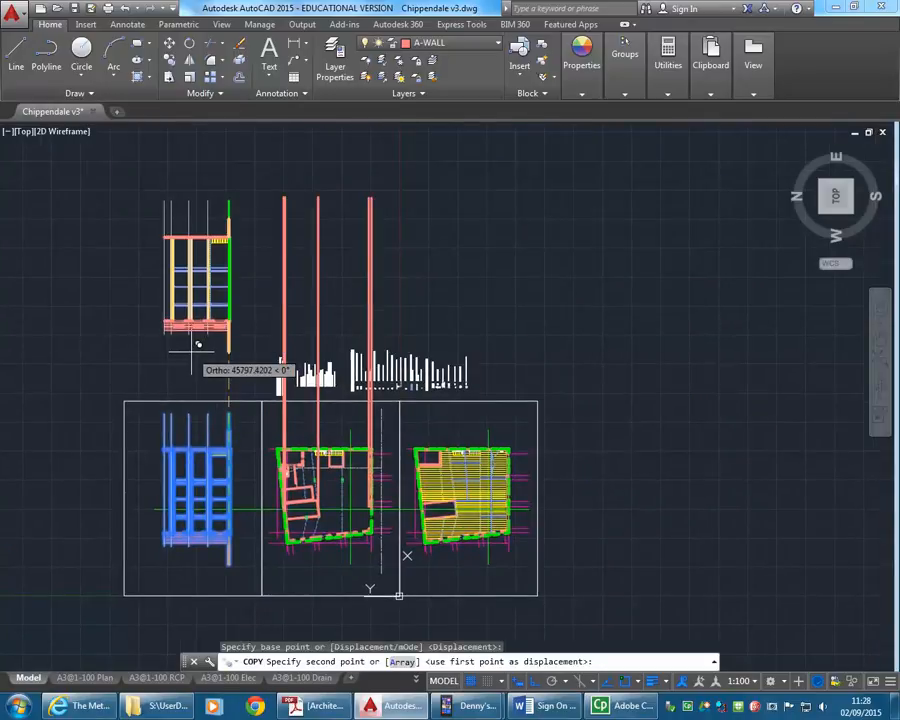
left_click(200, 340)
right_click(222, 358)
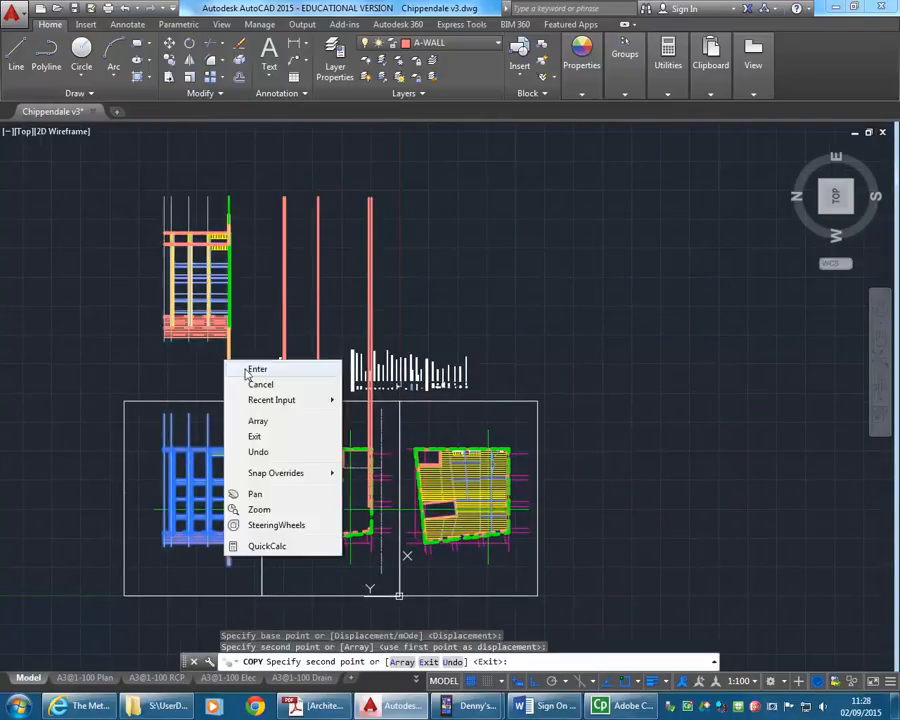
left_click(252, 367)
Step: Rotate the copied section a quarter turn clockwise so that its ground line lies horizontal at the base
left_click(123, 172)
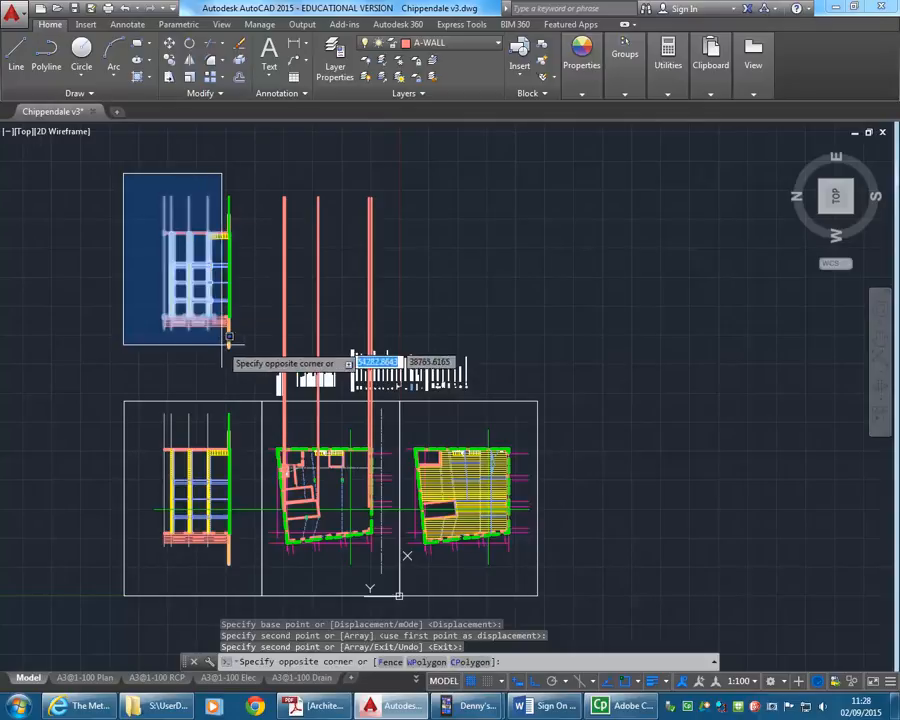
left_click(240, 350)
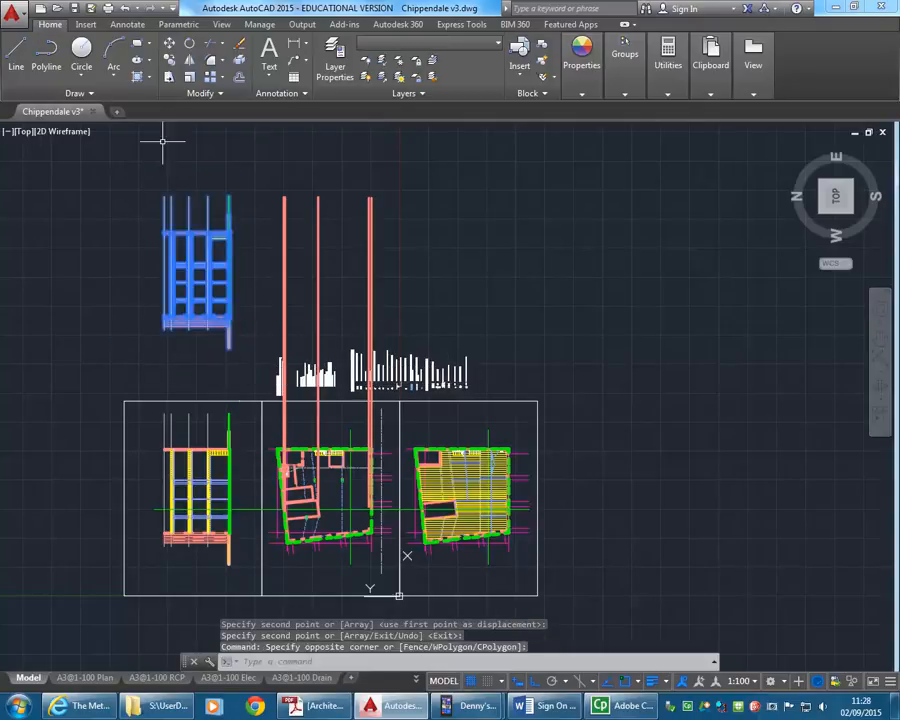
left_click(190, 46)
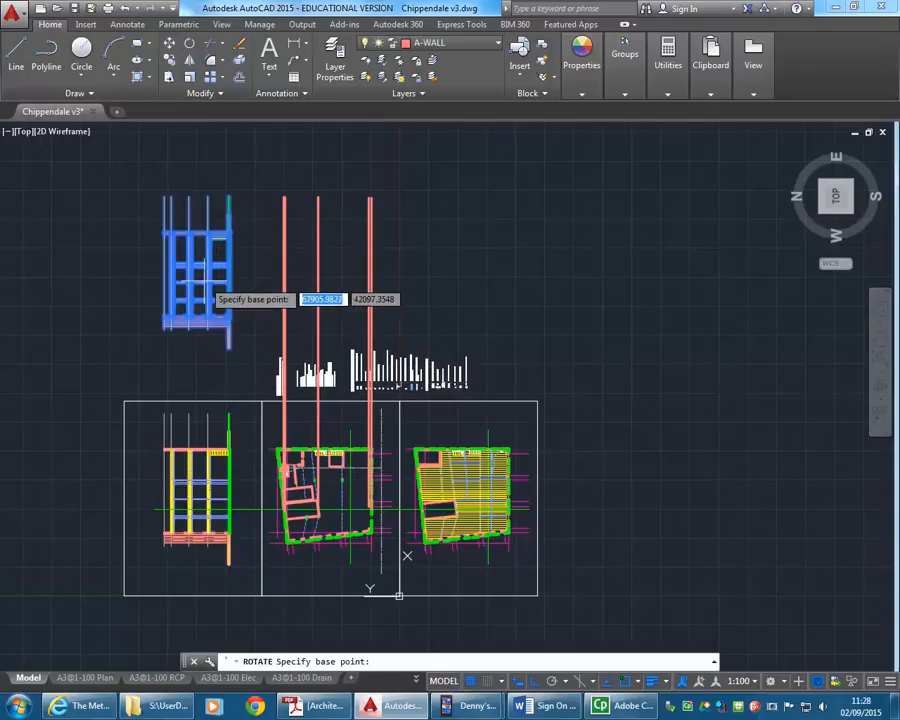
left_click(212, 275)
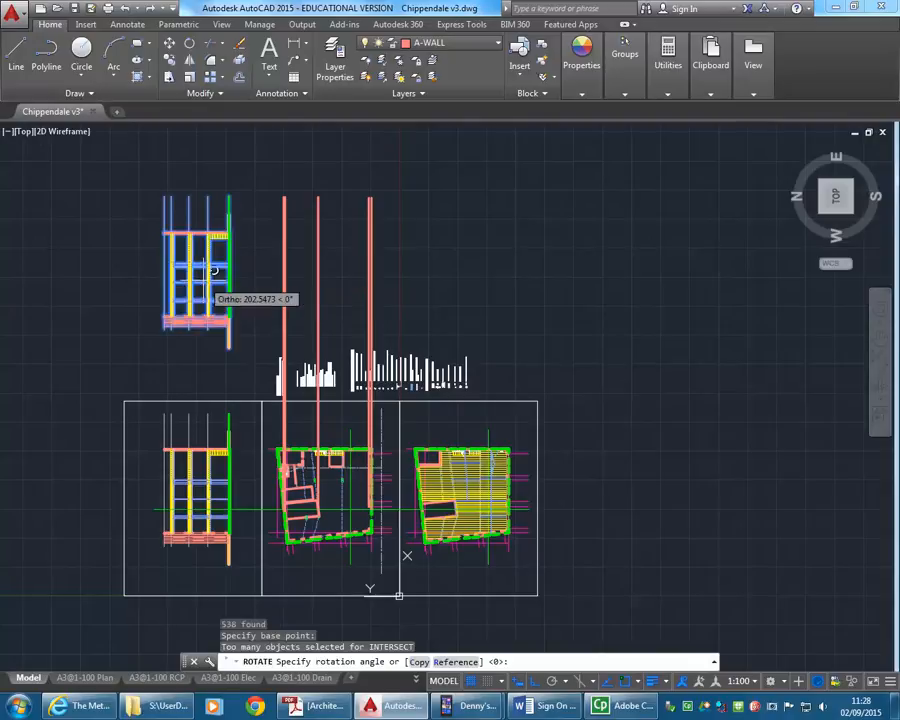
left_click(268, 313)
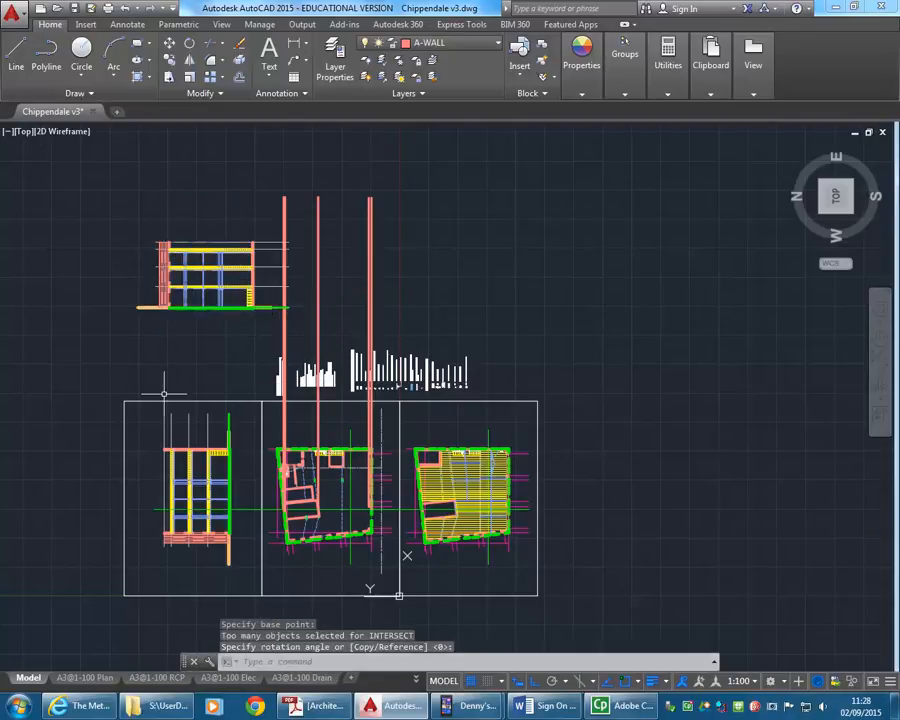
Step: Move the rotated section horizontally by about 9800 units, clear of the projected wall lines
left_click(170, 43)
left_click(92, 190)
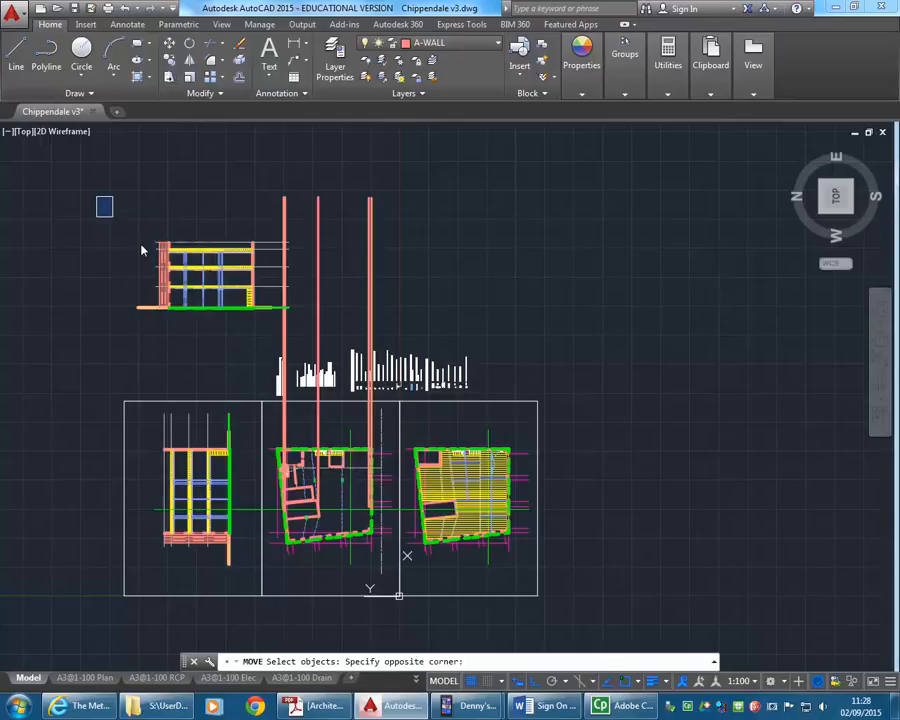
left_click(305, 318)
key("Return")
left_click(243, 316)
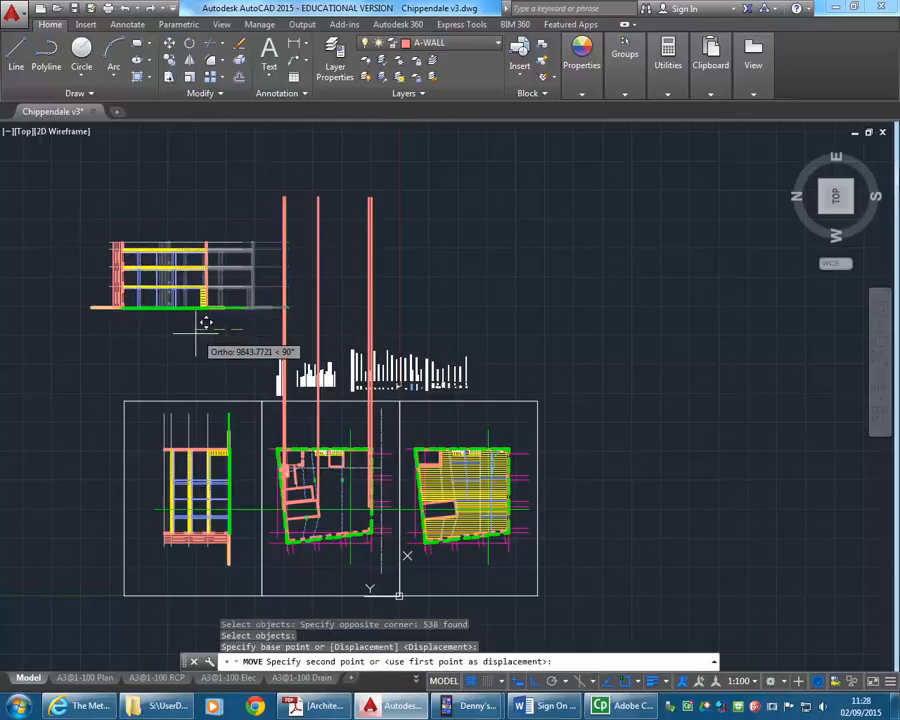
left_click(196, 337)
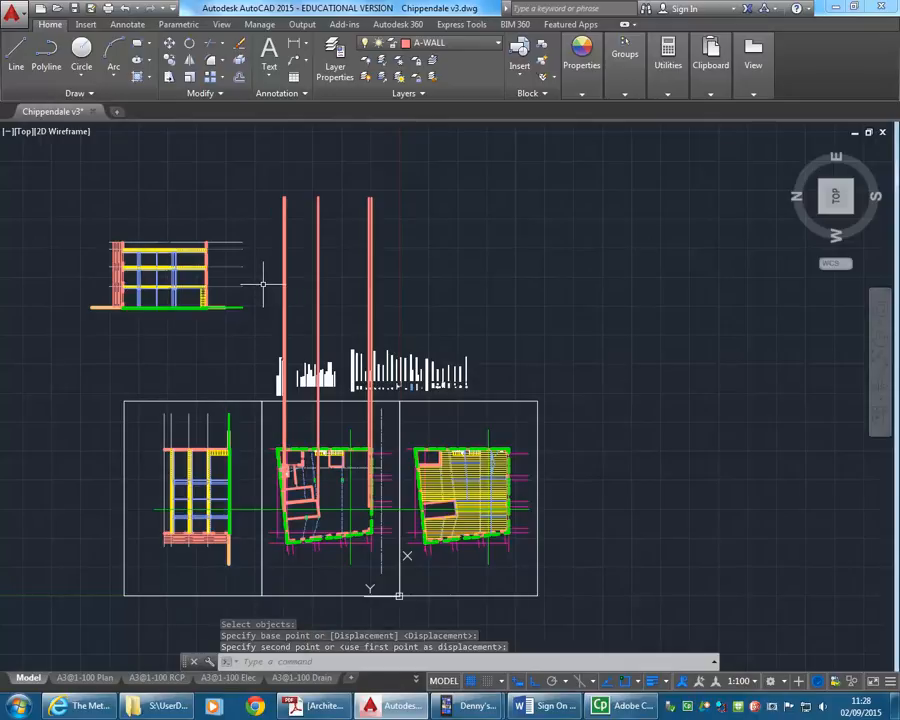
Step: Make A-STRUCT-CONC-CUT the current layer
scroll(118, 238, "up", 4)
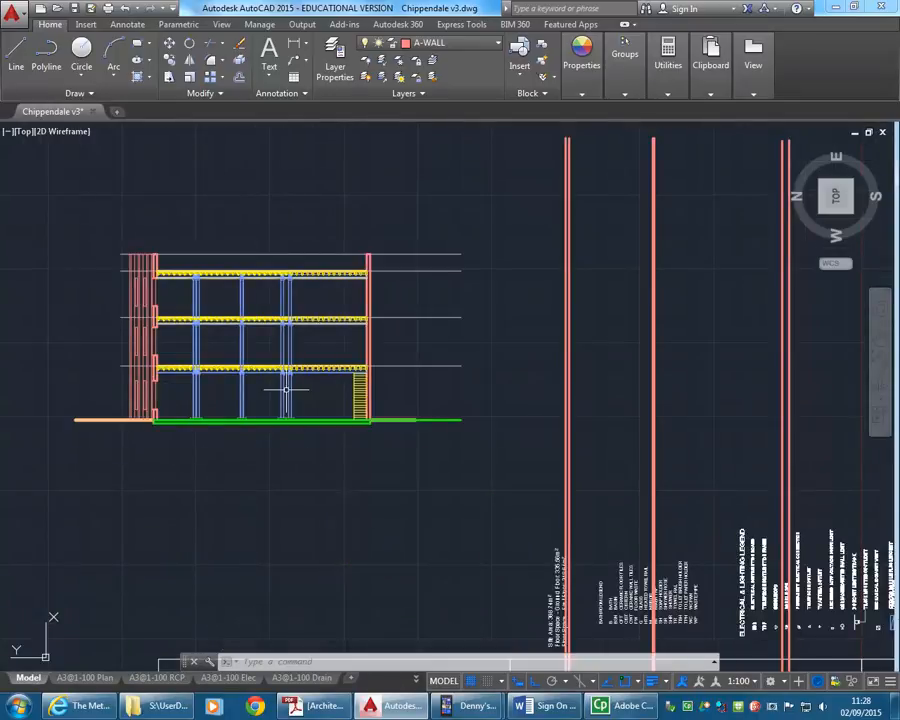
scroll(298, 398, "up", 4)
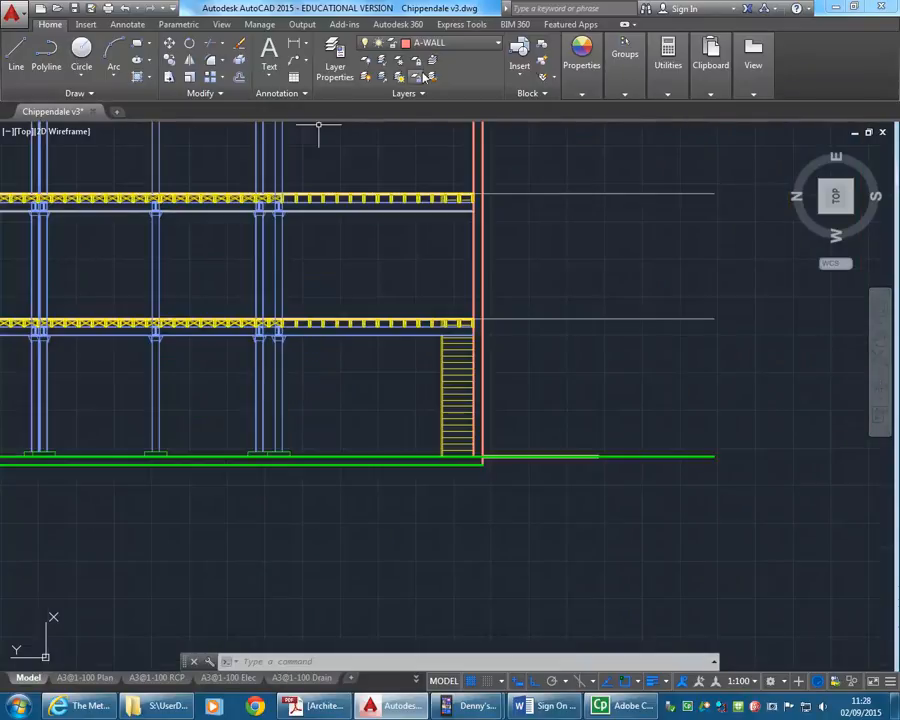
left_click(361, 465)
key("Escape")
key("Escape")
key("Escape")
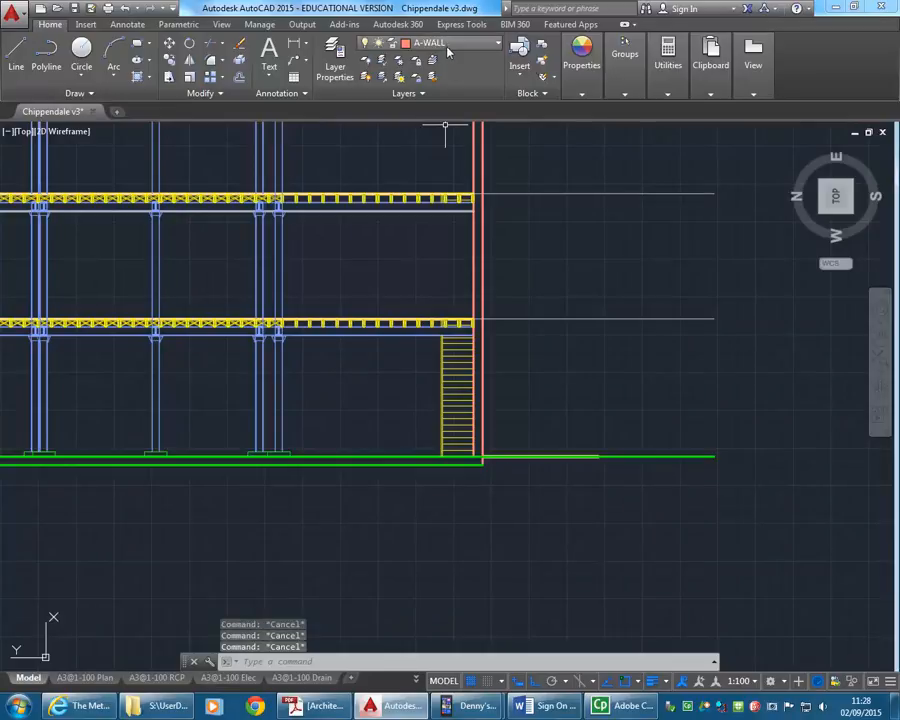
left_click(433, 42)
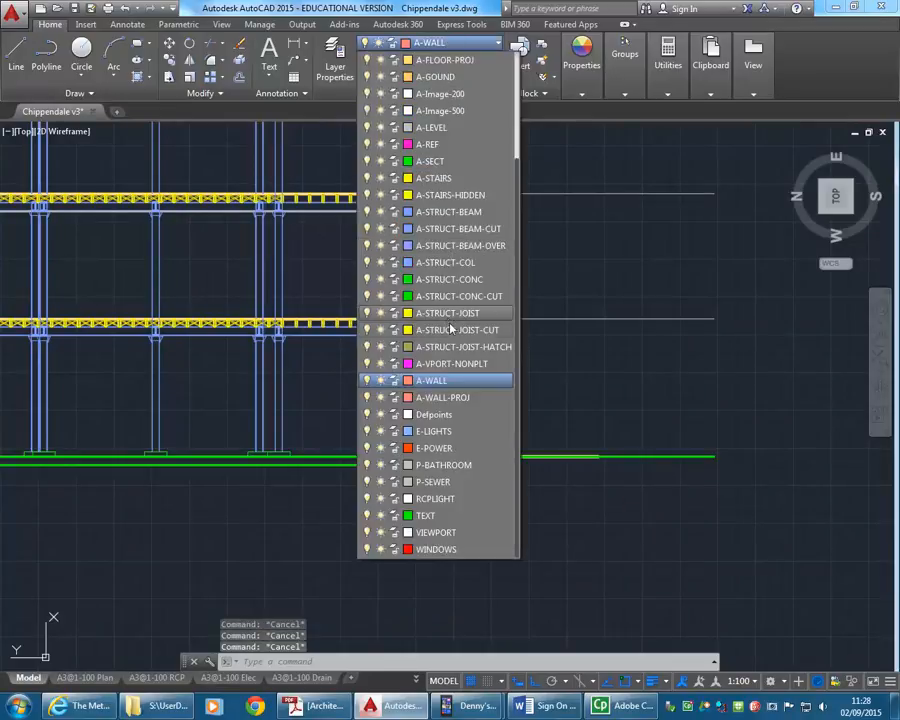
left_click(452, 296)
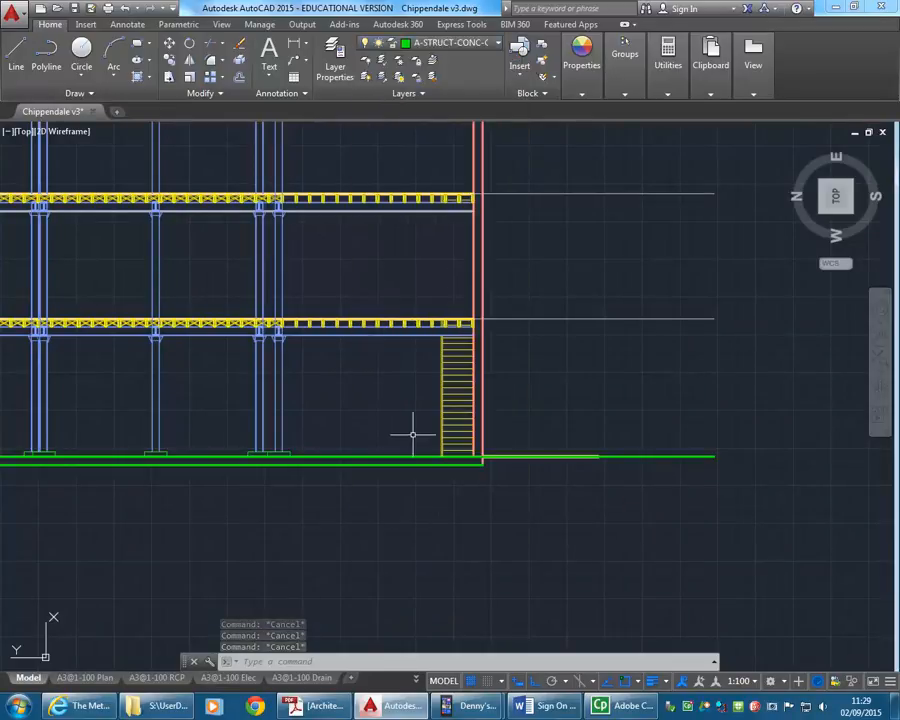
Step: Erase the long green ground-level line running past the rotated section's wall, and undo the erasure
mouse_move(452, 399)
middle_mouse_down()
mouse_move(364, 408)
mouse_move(344, 398)
middle_mouse_up()
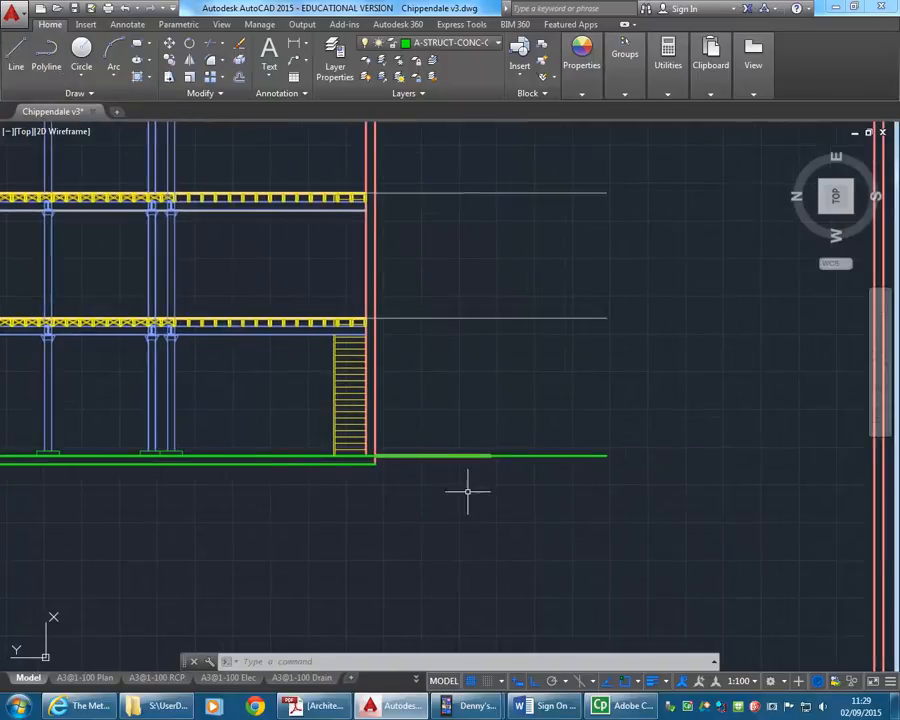
left_click(560, 456)
scroll(421, 406, "down", 2)
middle_click_drag(422, 408, 663, 427)
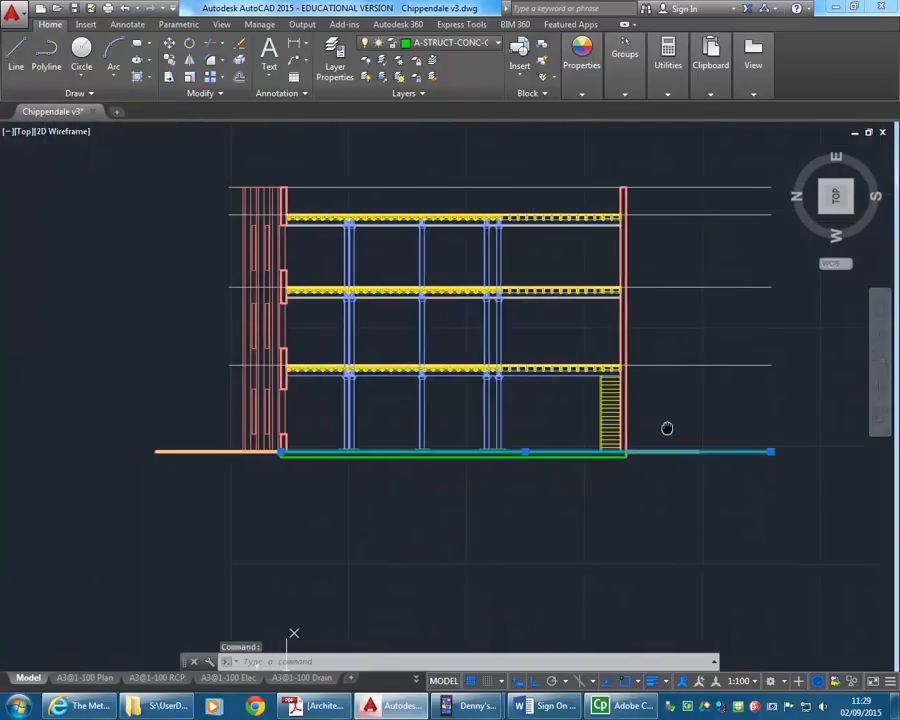
scroll(667, 458, "up", 4)
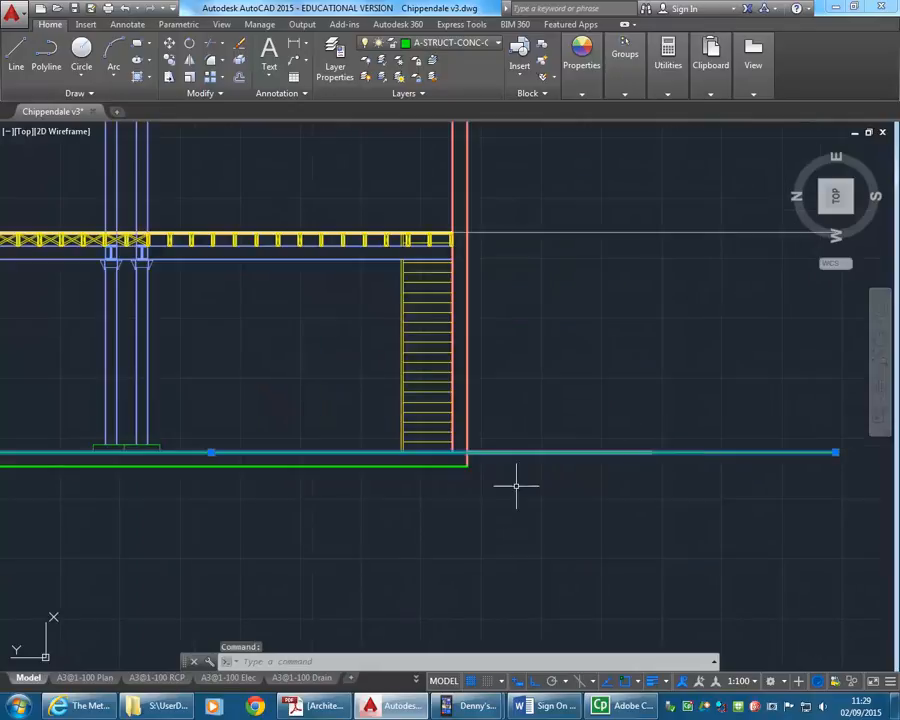
key("Delete")
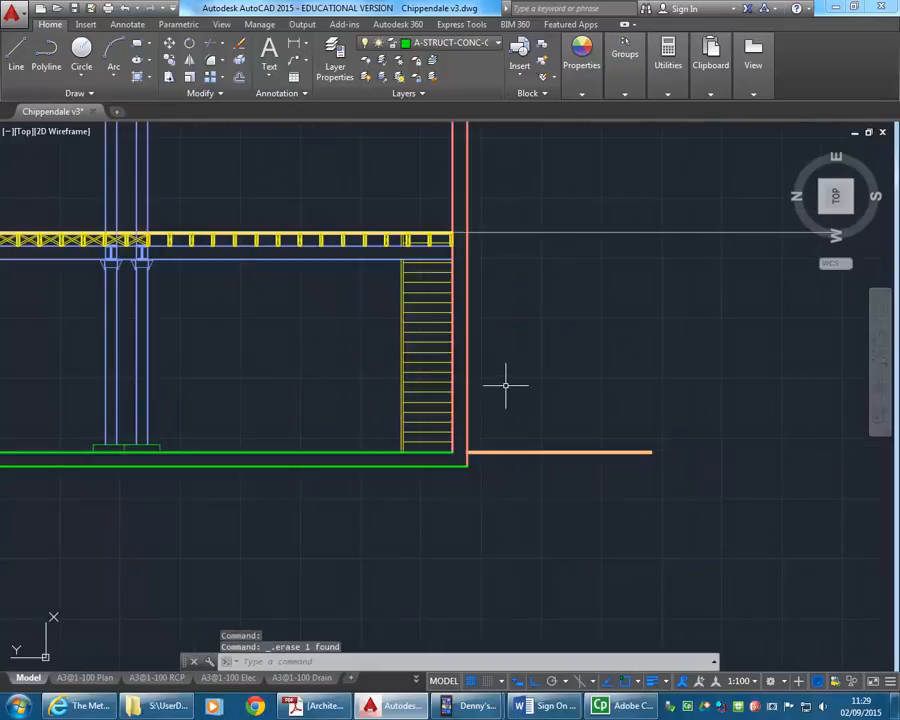
left_click(122, 8)
Step: Change the rotated section's long ground-level line to the A-LEVEL layer
scroll(381, 385, "down", 2)
left_click(417, 322)
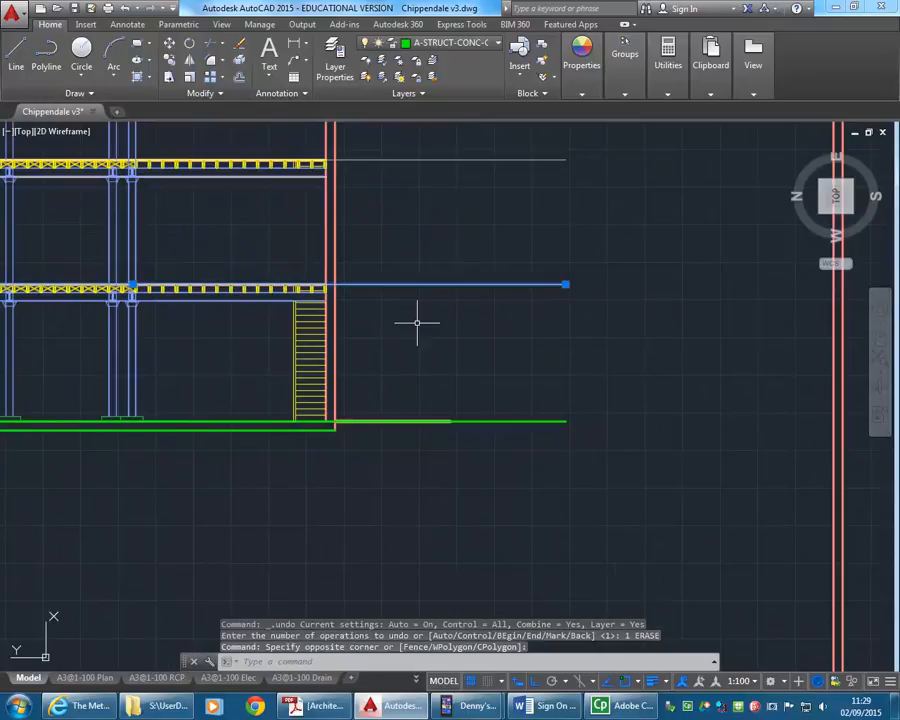
key("Escape")
key("Escape")
left_click(577, 409)
left_click(512, 446)
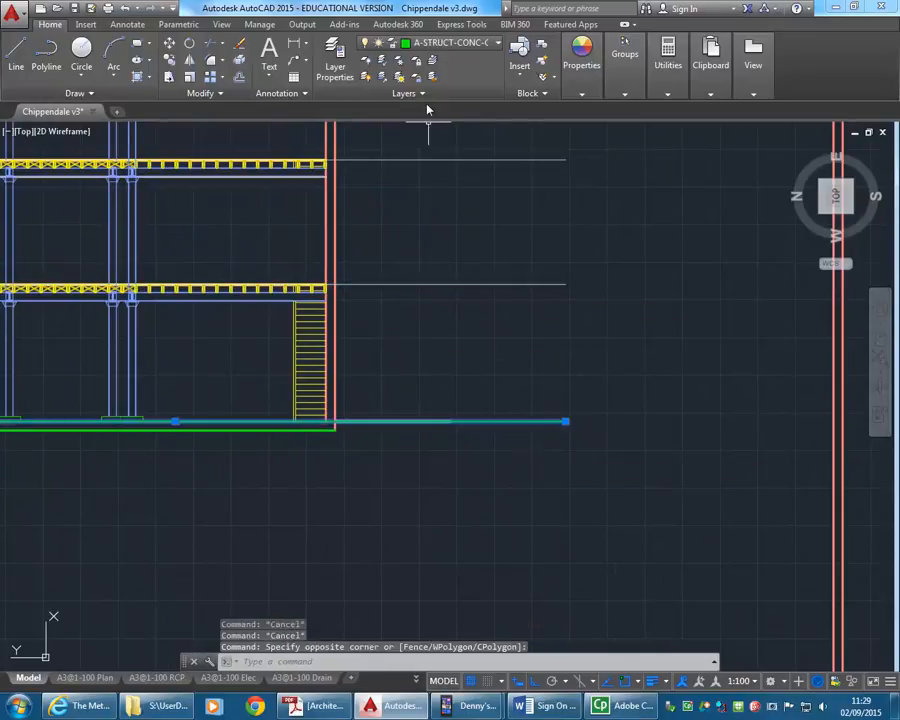
left_click(449, 45)
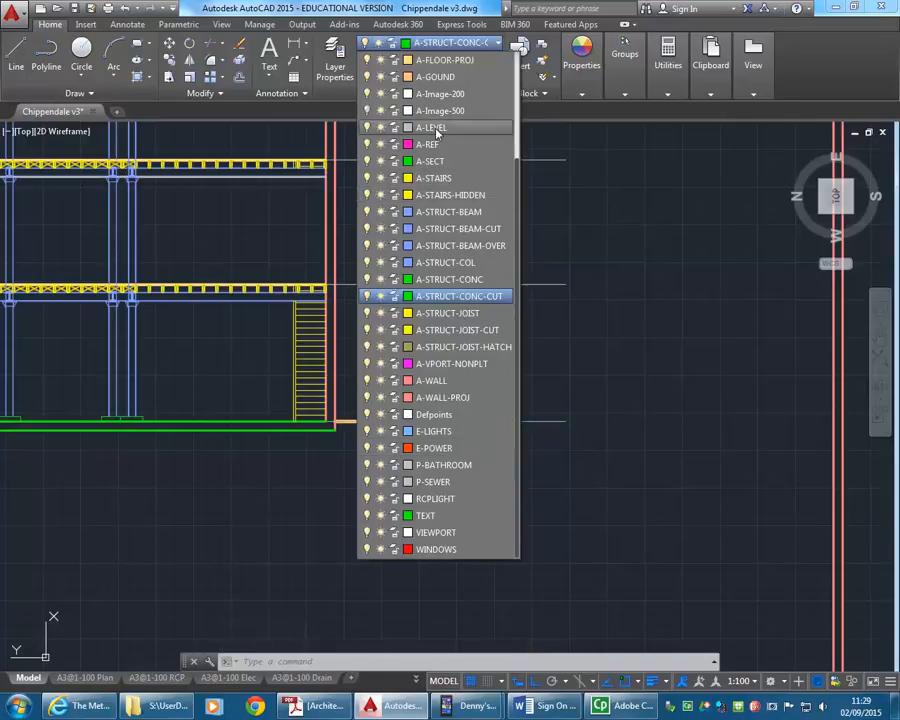
left_click(436, 132)
key("Escape")
key("Escape")
Step: Change the matching long ground-level line in the original section to the A-LEVEL layer and check its wall end
scroll(440, 411, "down", 5)
middle_click_drag(440, 411, 434, 283)
scroll(438, 386, "up", 5)
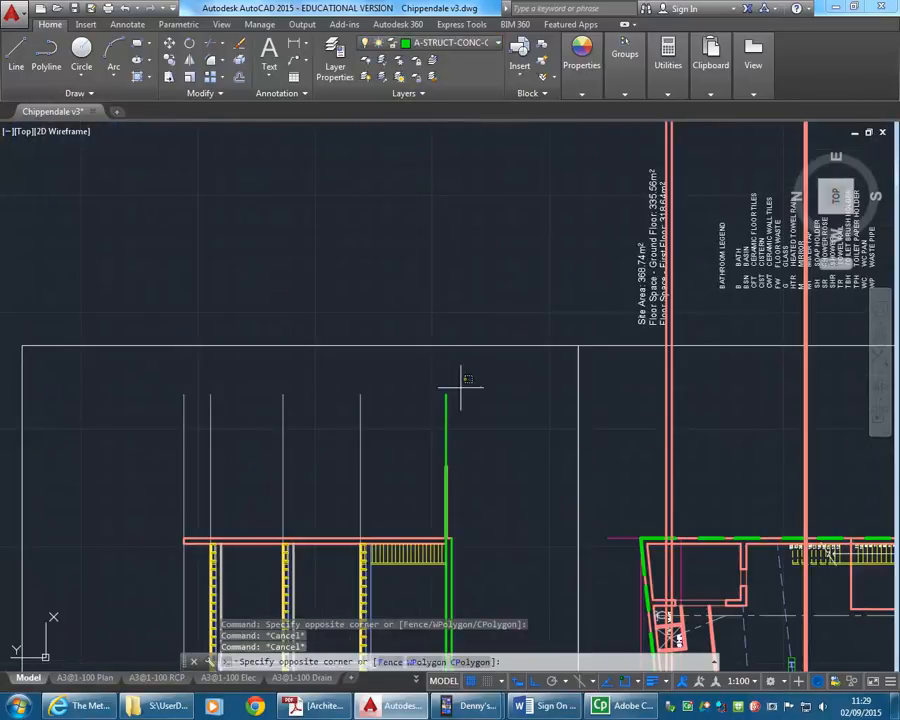
left_click(468, 388)
left_click(430, 421)
left_click(457, 43)
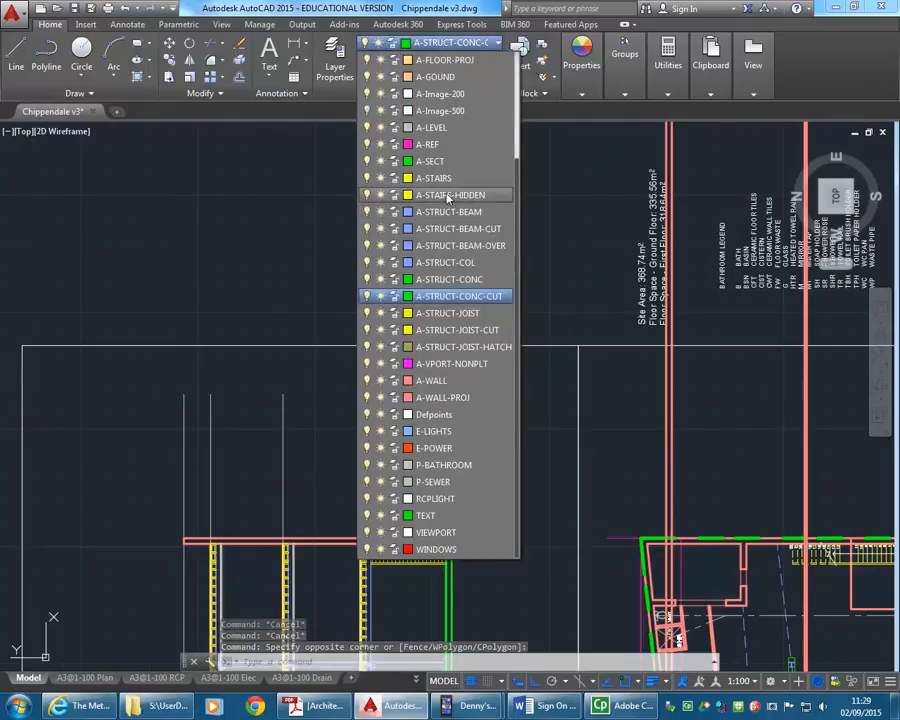
left_click(436, 127)
key("Escape")
key("Escape")
scroll(425, 440, "down", 3)
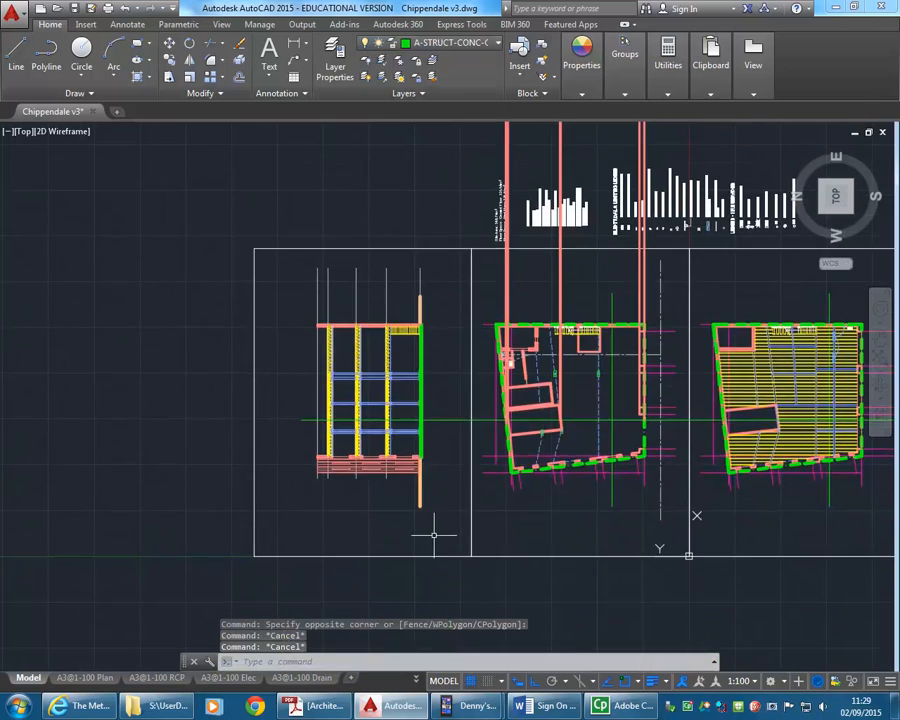
scroll(400, 460, "up", 5)
scroll(370, 335, "up", 5)
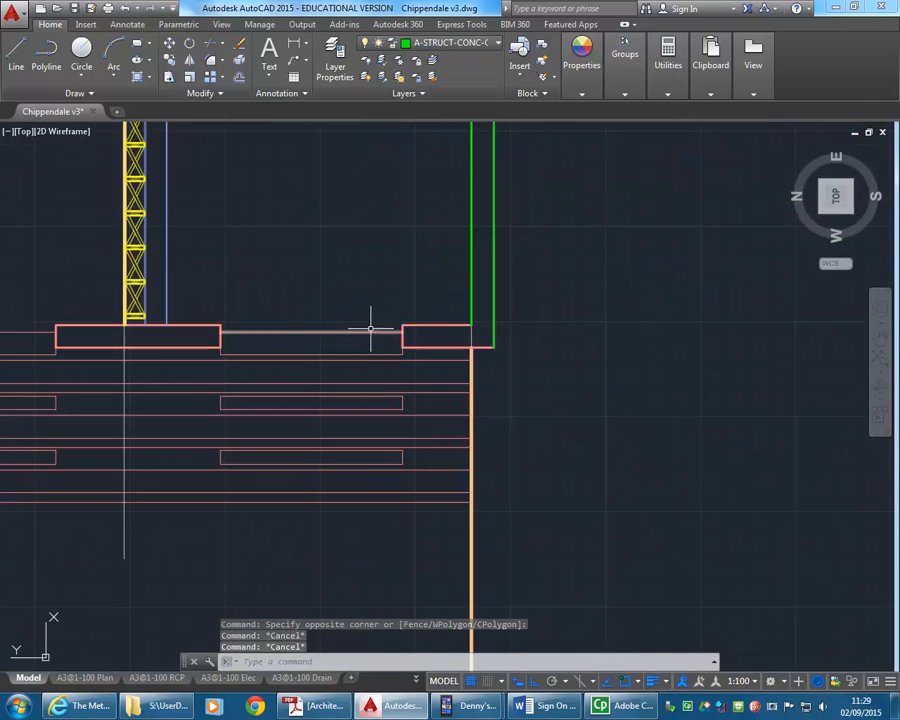
Step: Copy the rotated section's five level lines horizontally by about 33000 units so that they cross all the projected wall lines
scroll(388, 301, "down", 8)
middle_click_drag(388, 301, 398, 522)
middle_click_drag(360, 300, 372, 525)
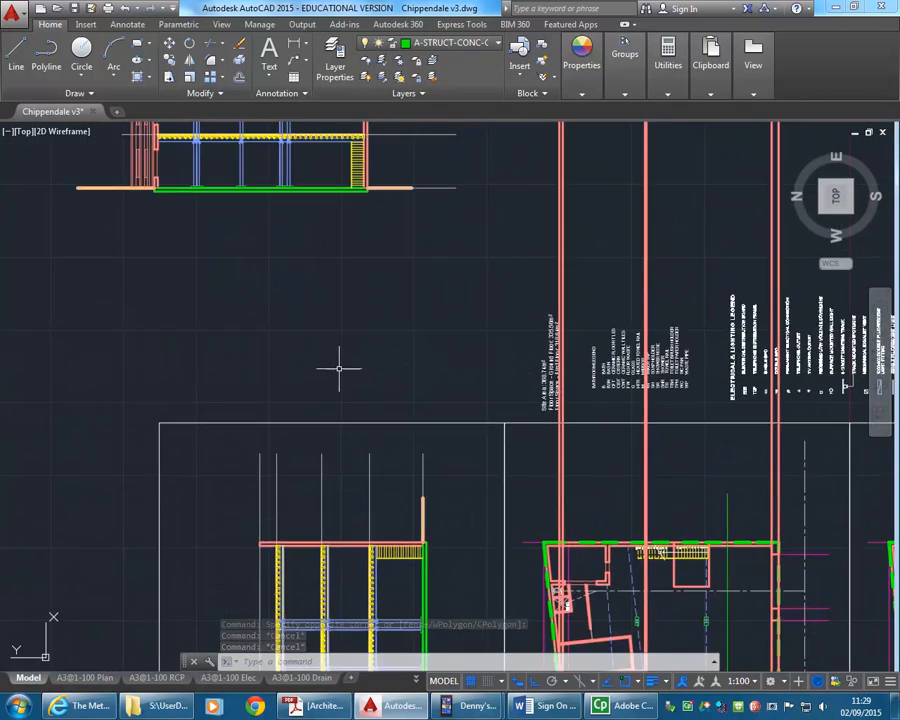
middle_click_drag(355, 367, 361, 537)
left_click(480, 181)
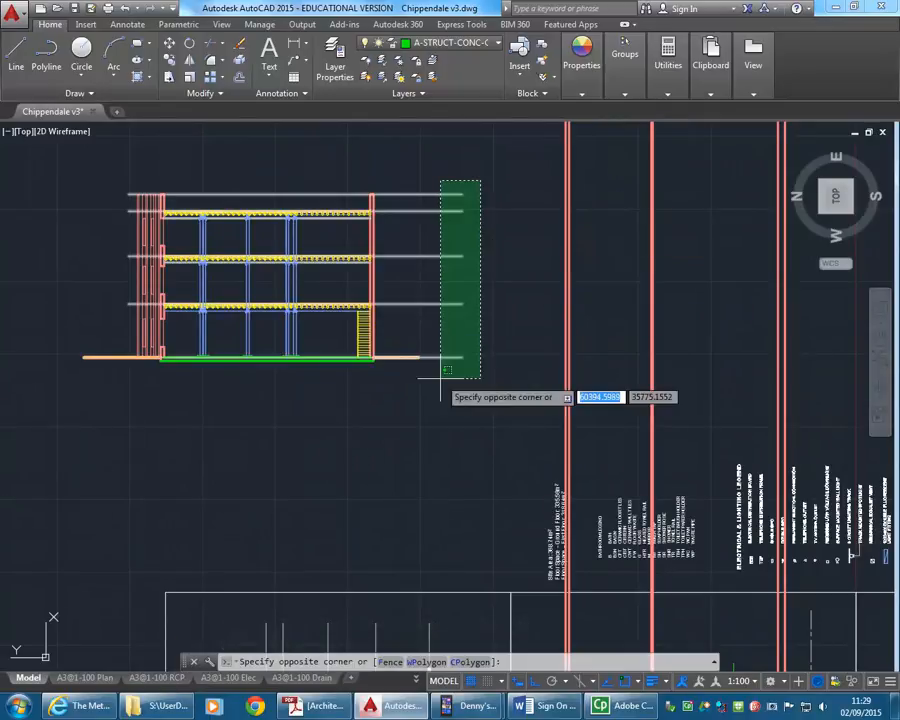
left_click(441, 377)
middle_click_drag(442, 371, 363, 370)
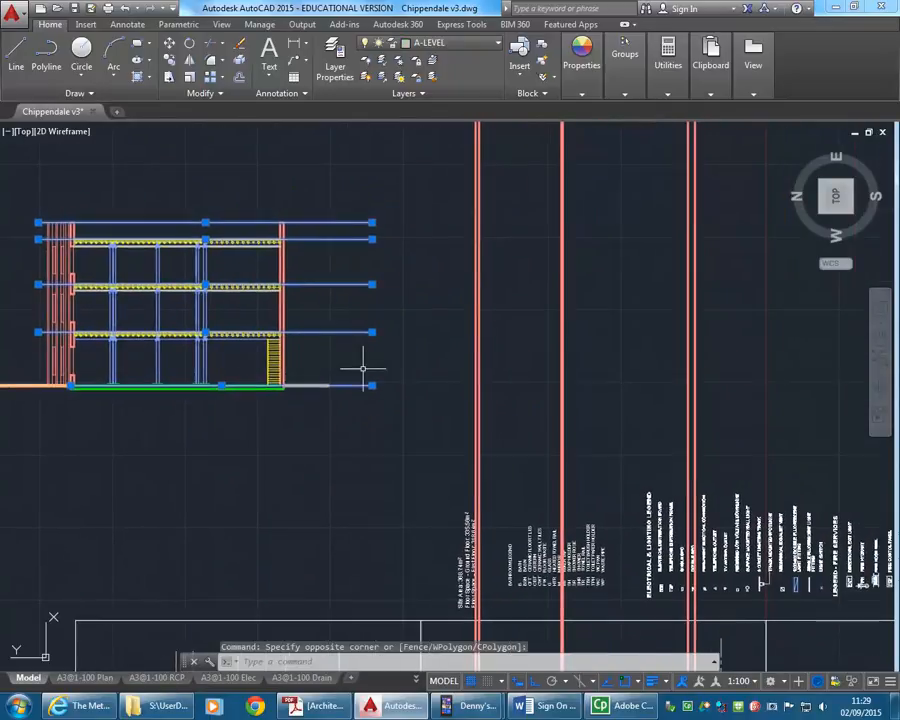
left_click(170, 60)
left_click(332, 356)
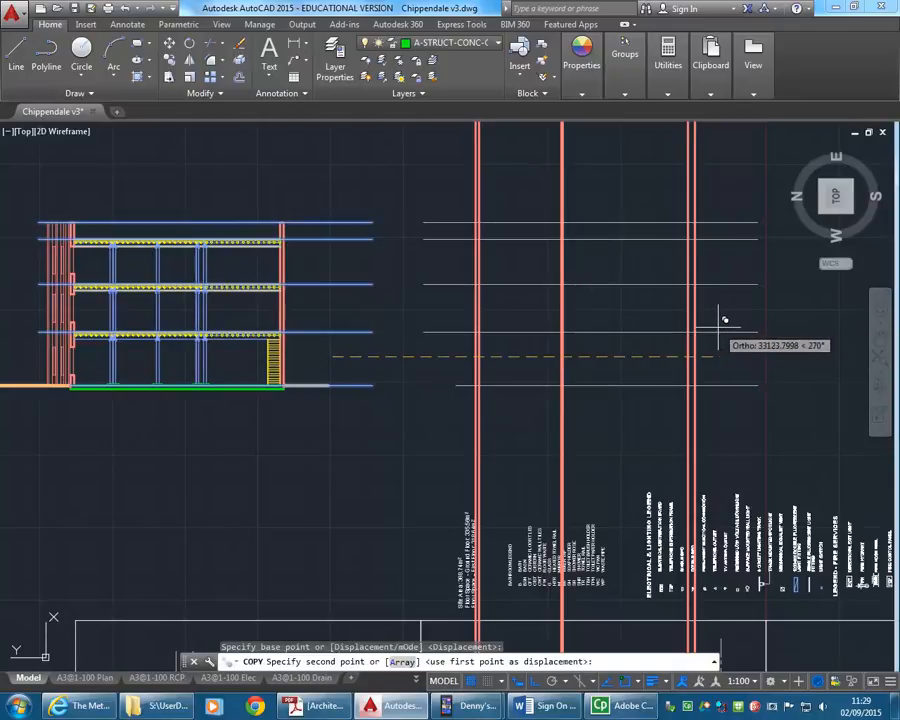
left_click(718, 320)
right_click(446, 290)
left_click(470, 300)
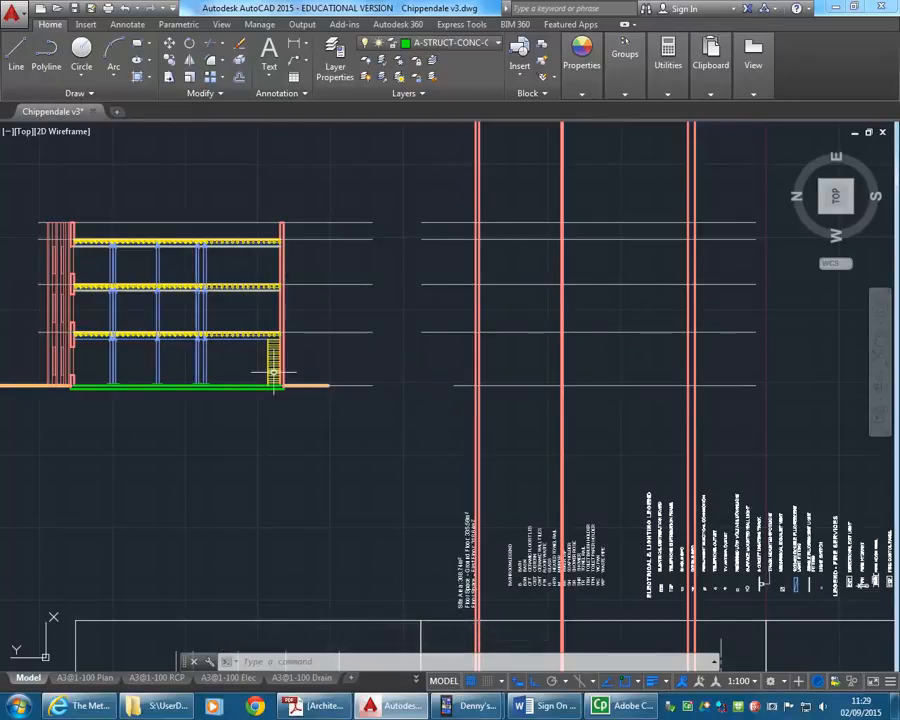
Step: Draw the new section's slab-top line from the rotated section's inner wall corner along ground level to the farthest projected wall's inner face
left_click(17, 57)
scroll(252, 387, "up", 4)
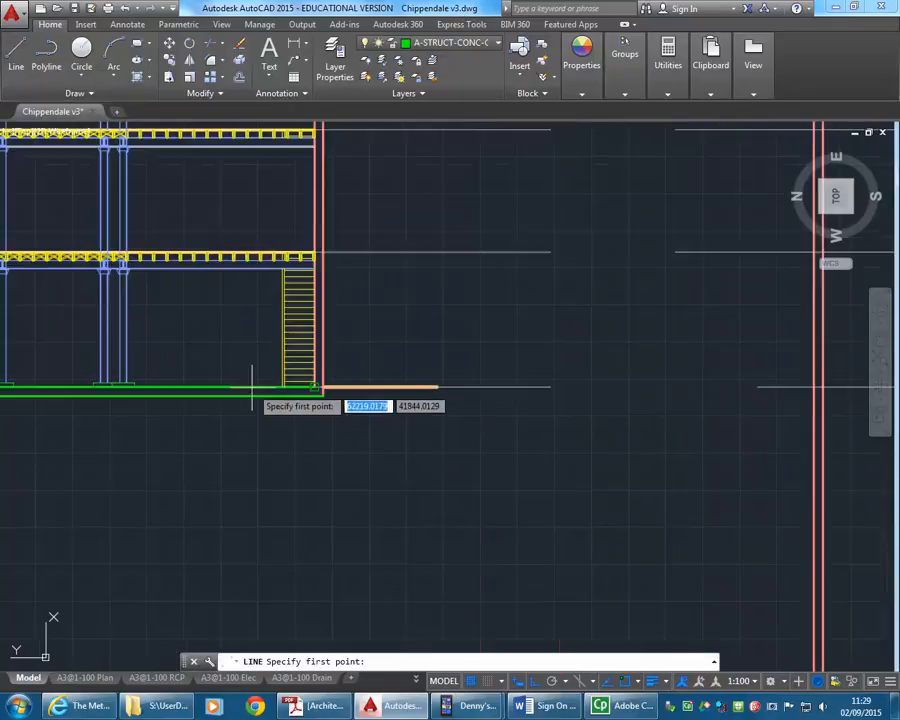
scroll(252, 387, "up", 4)
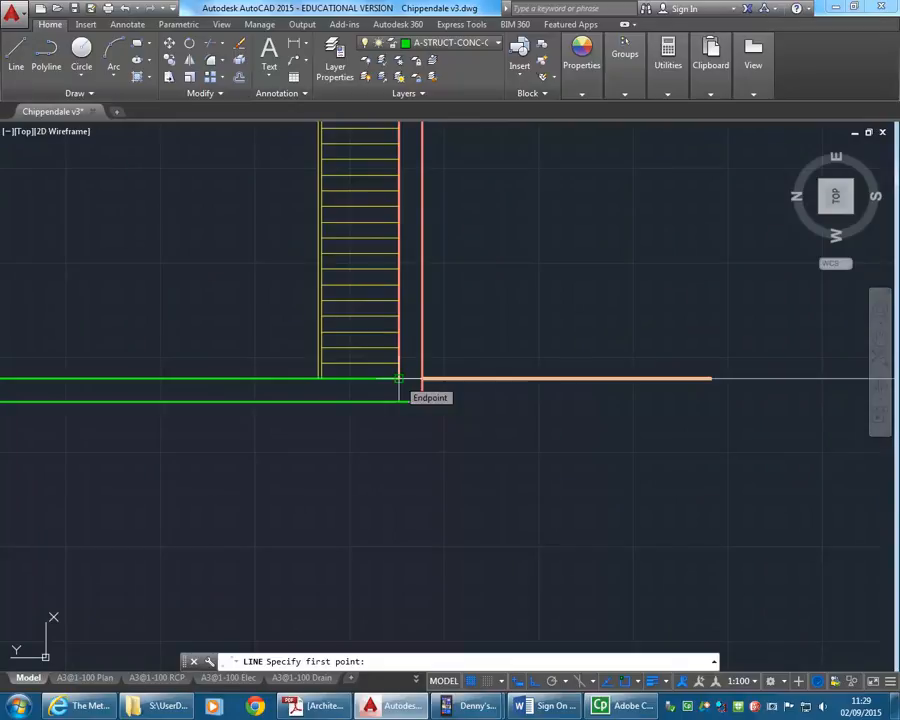
left_click(398, 378)
scroll(350, 358, "down", 4)
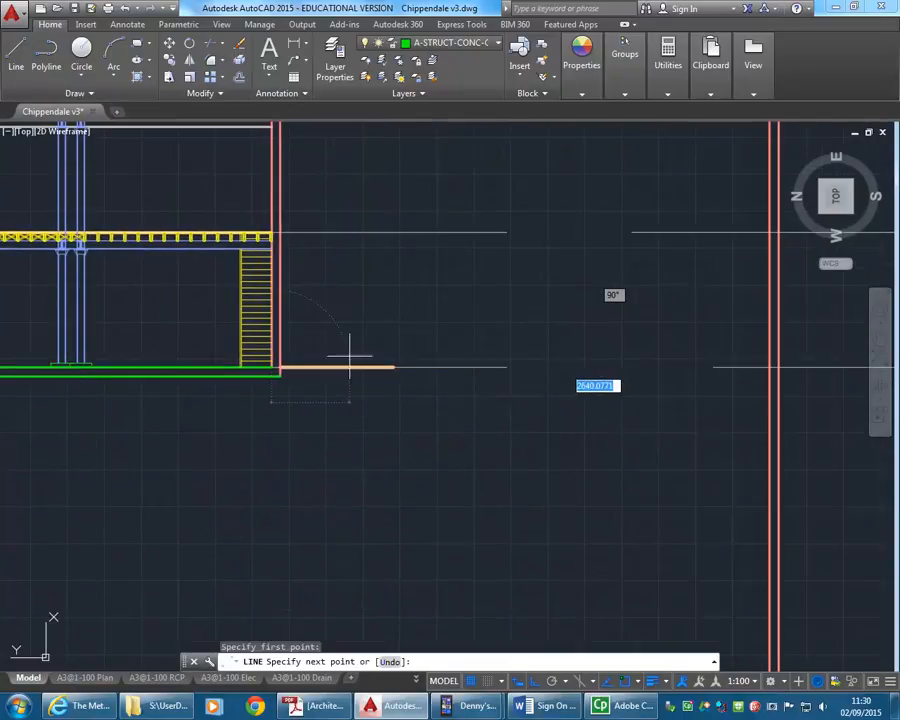
middle_click_drag(325, 361, 265, 362)
scroll(578, 350, "up", 4)
scroll(659, 353, "up", 2)
middle_click_drag(659, 353, 510, 350)
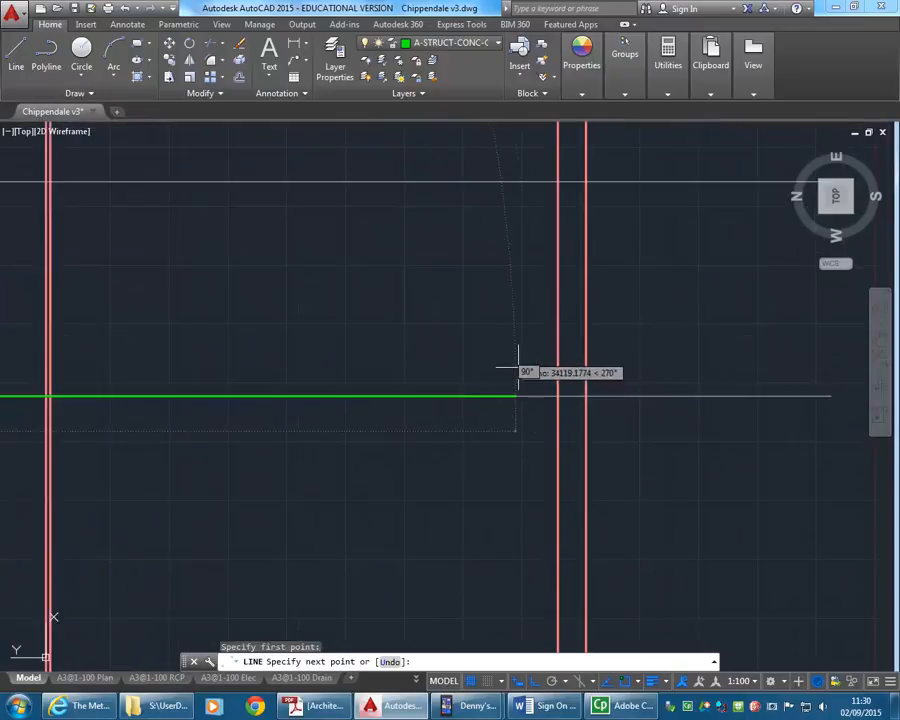
left_click(556, 396)
right_click(508, 356)
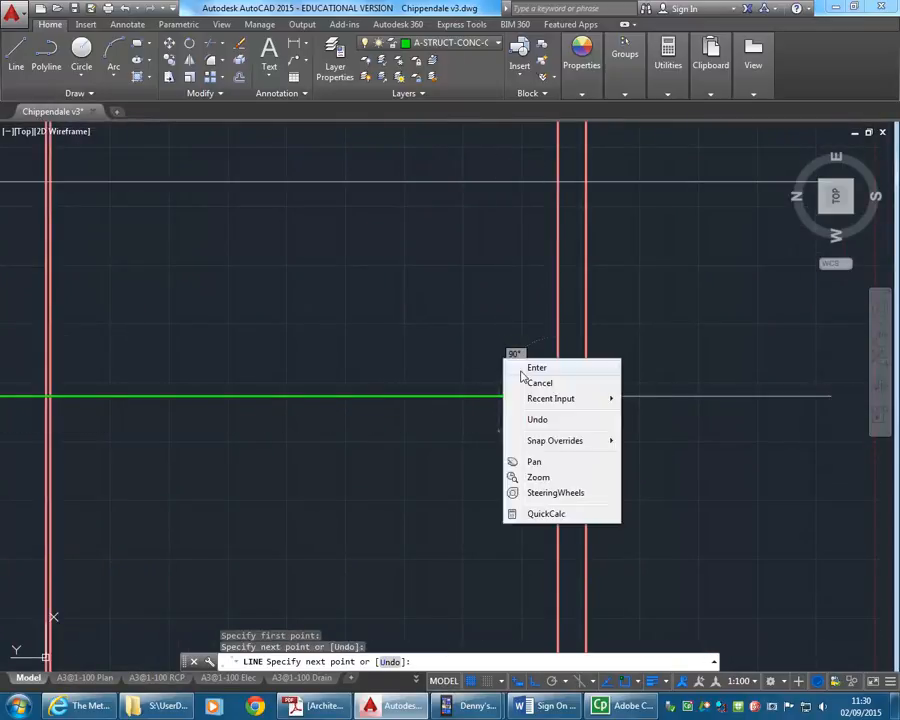
left_click(528, 365)
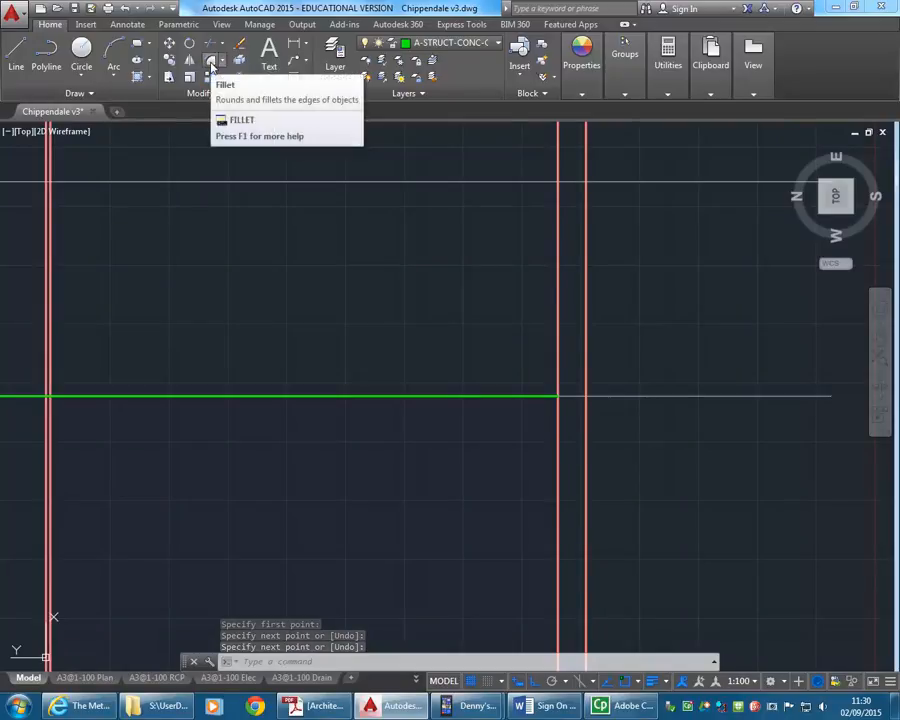
Step: Fillet the new slab-top line with the inner face of the farthest projected wall into a clean corner
left_click(211, 62)
left_click(524, 397)
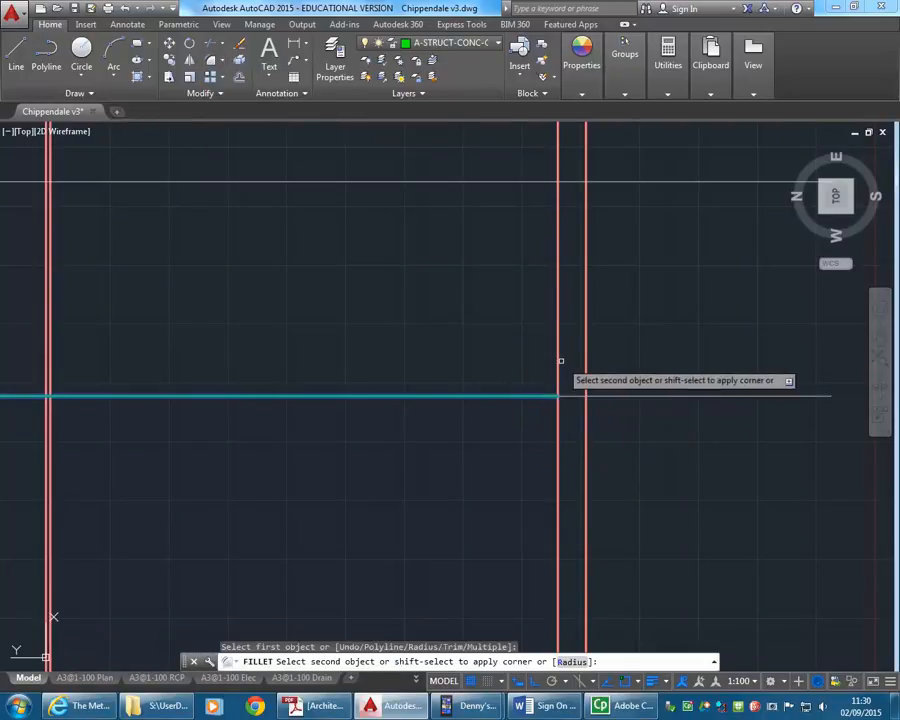
left_click(557, 359)
scroll(438, 348, "down", 5)
middle_click_drag(436, 346, 575, 357)
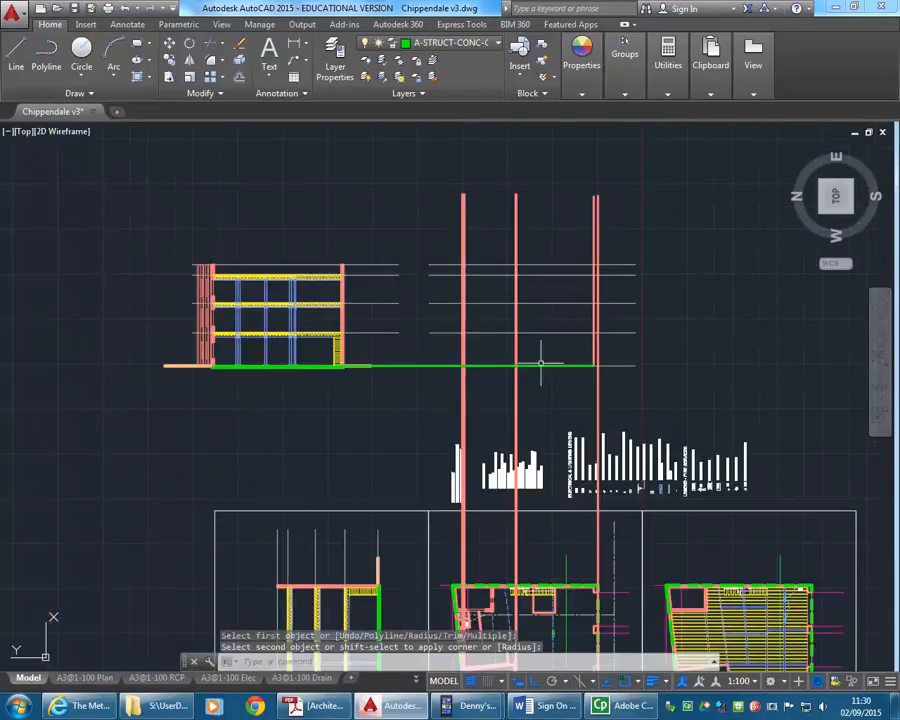
Step: Copy the rotated section's slab-underside line from its outer wall face at ground level to the farthest projected wall's outer face
scroll(293, 327, "up", 4)
scroll(458, 438, "up", 8)
scroll(428, 458, "up", 2)
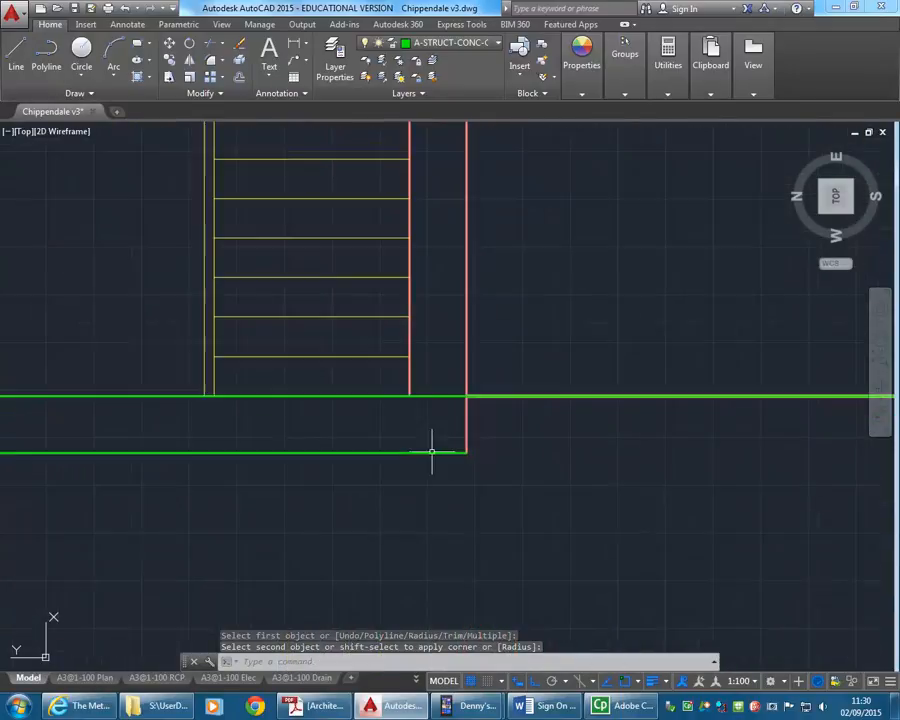
left_click(464, 424)
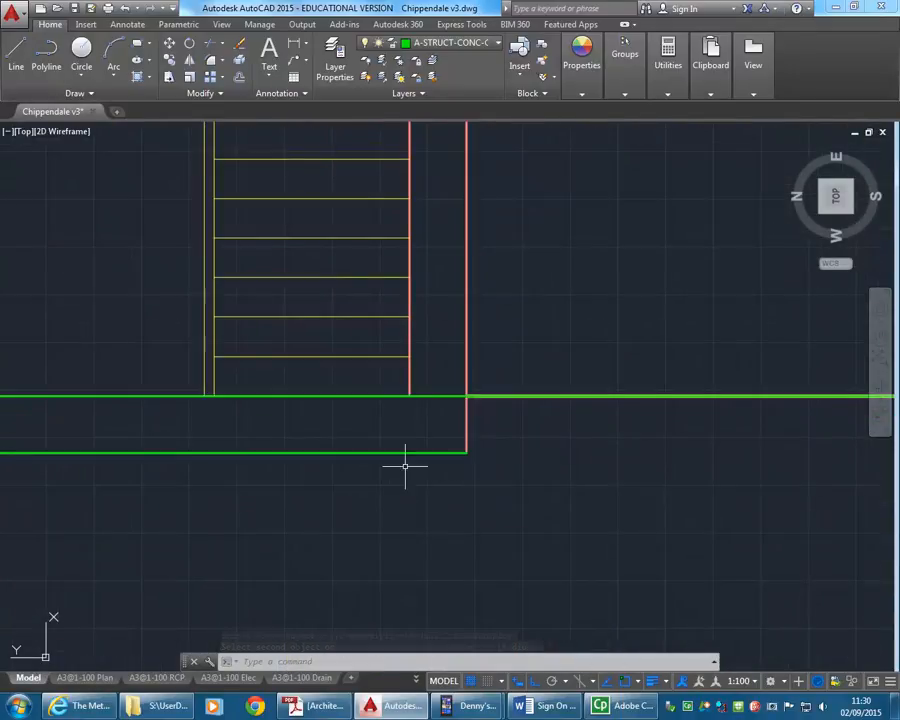
left_click(406, 434)
left_click(325, 475)
scroll(289, 386, "down", 4)
mouse_move(289, 384)
middle_mouse_down()
mouse_move(289, 372)
mouse_move(353, 470)
middle_mouse_up()
scroll(329, 416, "down", 2)
mouse_move(329, 416)
middle_mouse_down()
mouse_move(388, 462)
mouse_move(510, 462)
middle_mouse_up()
scroll(520, 424, "down", 3)
mouse_move(167, 472)
middle_mouse_down()
mouse_move(290, 486)
mouse_move(103, 484)
middle_mouse_up()
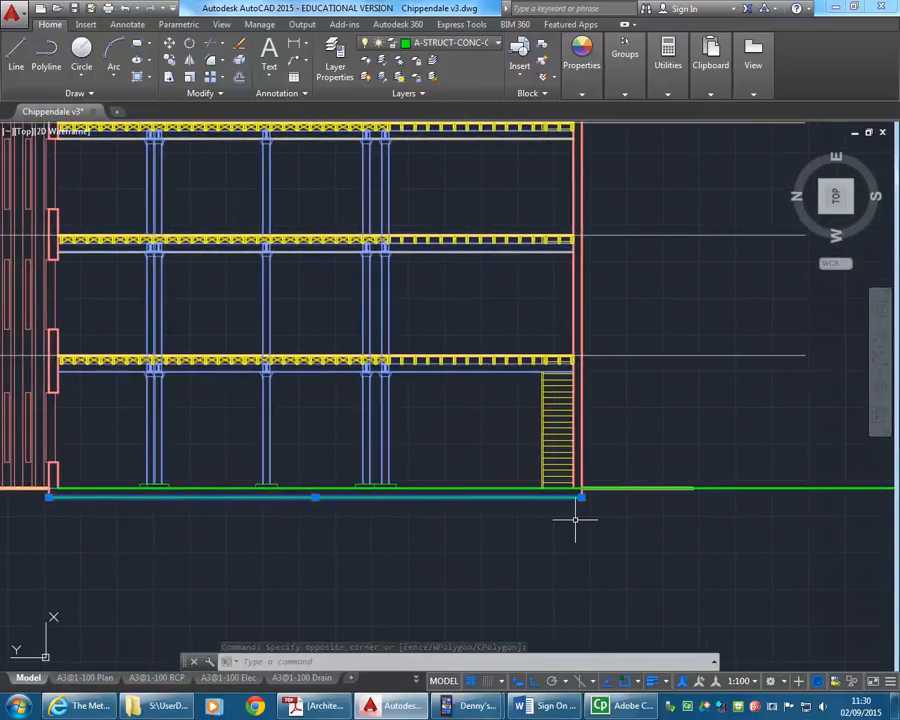
left_click(170, 60)
scroll(532, 430, "up", 2)
scroll(398, 456, "up", 2)
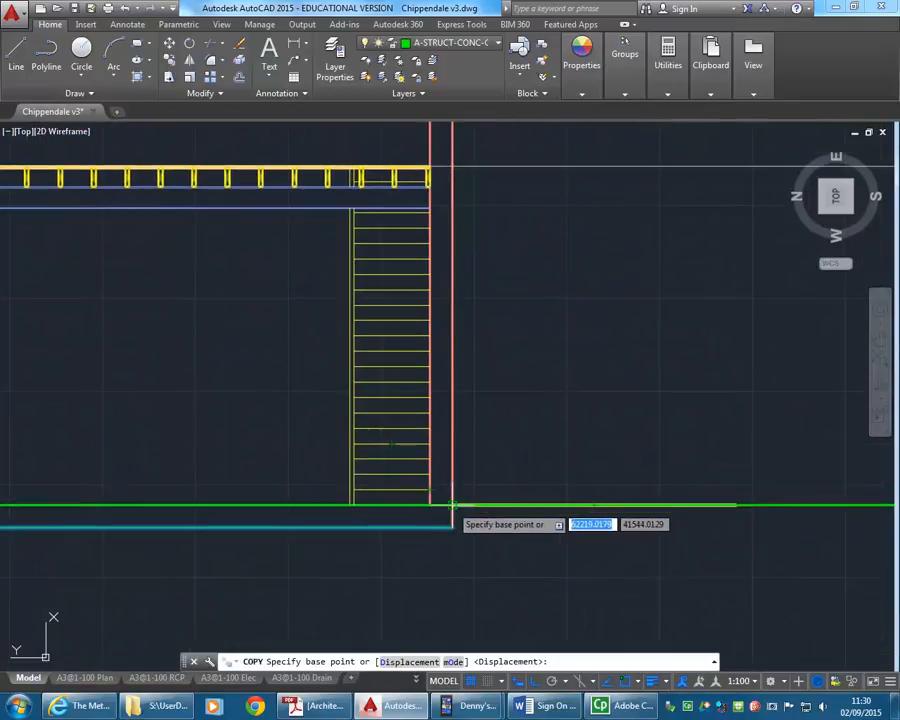
left_click(452, 505)
scroll(588, 470, "down", 4)
middle_click_drag(620, 460, 366, 450)
middle_click_drag(770, 430, 400, 410)
scroll(588, 408, "up", 3)
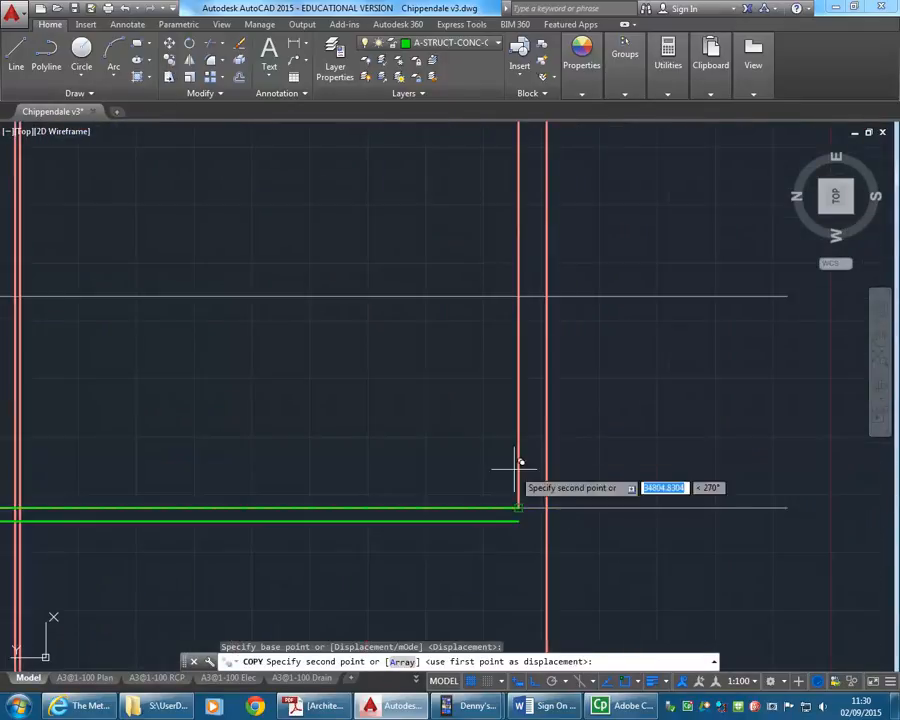
left_click(547, 509)
right_click(442, 426)
left_click(464, 427)
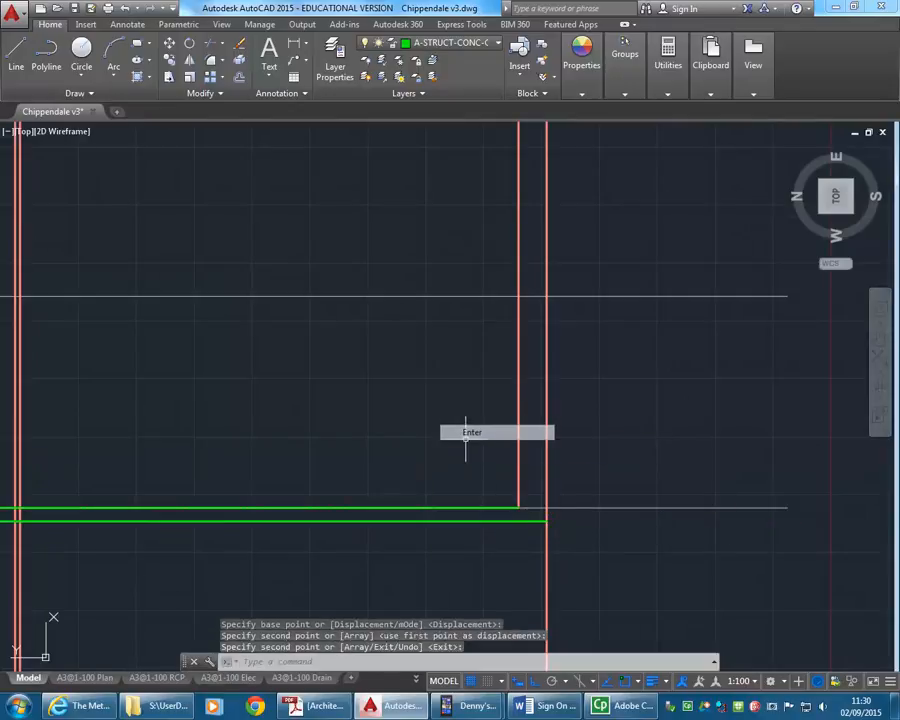
Step: Fillet the copied slab-underside line with the outer face of the farthest projected wall
left_click(211, 61)
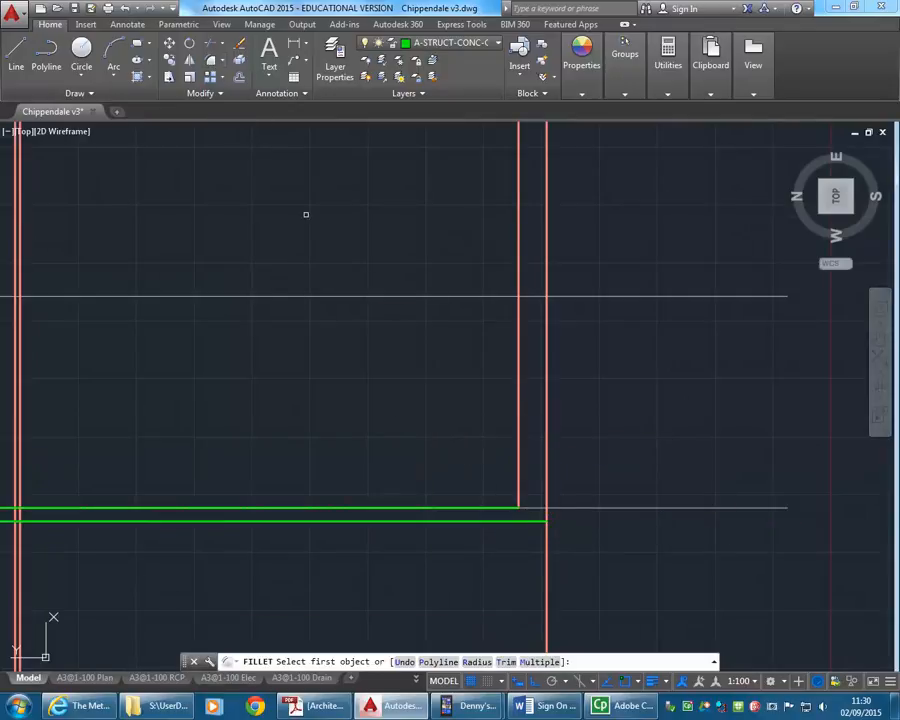
left_click(514, 519)
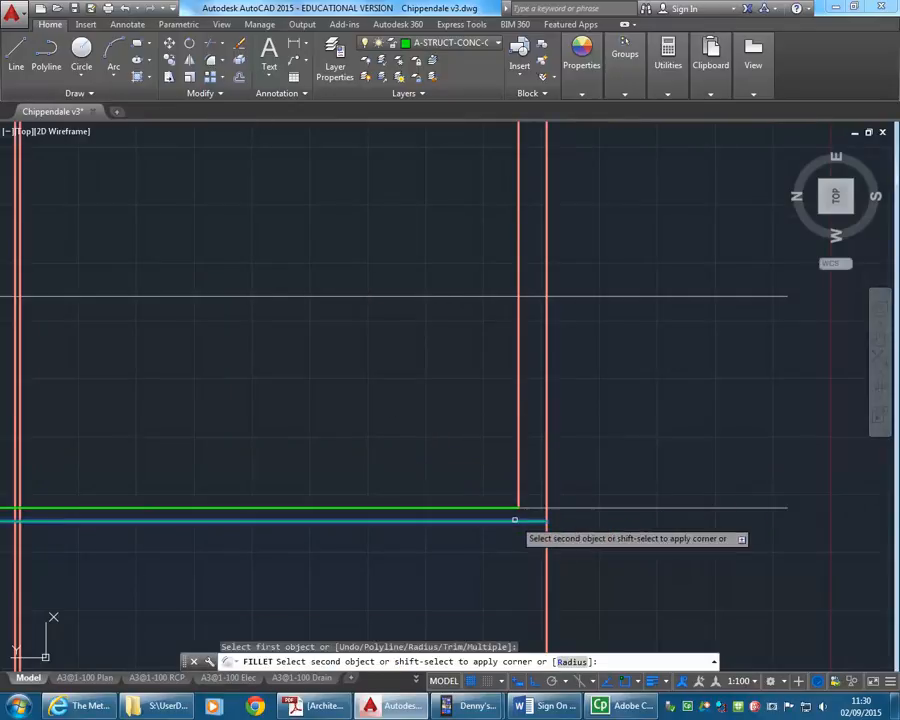
left_click(546, 477)
Step: Examine where the section line crosses the angled external wall in the plan and how the wall projections start there
scroll(302, 372, "down", 6)
middle_click_drag(334, 387, 477, 390)
middle_click_drag(260, 375, 590, 372)
scroll(228, 366, "up", 2)
scroll(215, 371, "up", 2)
middle_click_drag(225, 440, 210, 477)
scroll(480, 415, "down", 4)
mouse_move(450, 398)
middle_mouse_down()
mouse_move(350, 342)
mouse_move(240, 182)
middle_mouse_up()
scroll(416, 405, "down", 2)
mouse_move(416, 405)
middle_mouse_down()
mouse_move(362, 364)
mouse_move(336, 300)
middle_mouse_up()
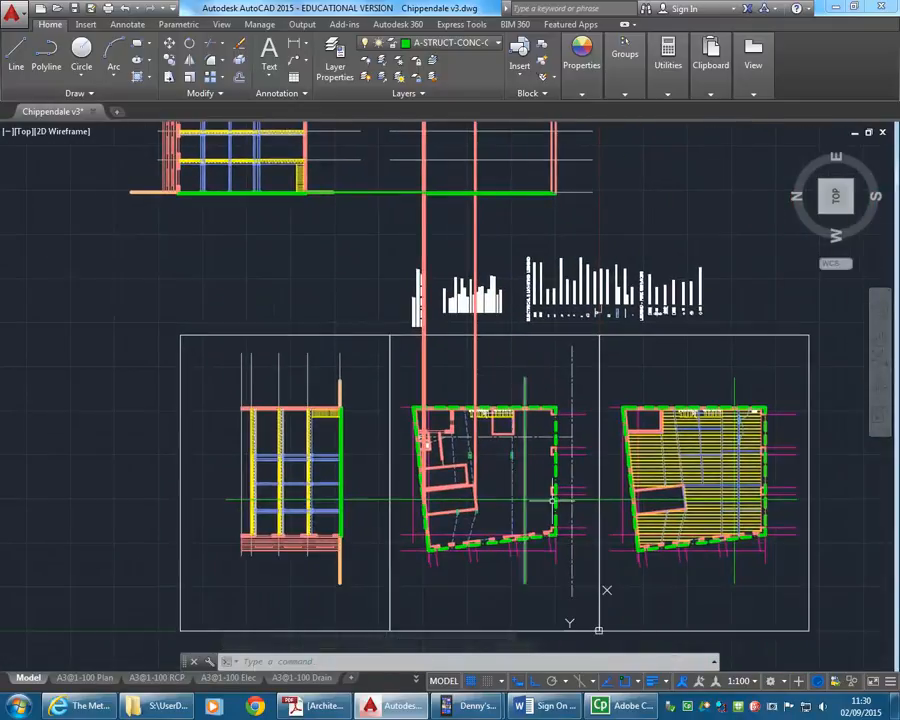
scroll(400, 488, "up", 5)
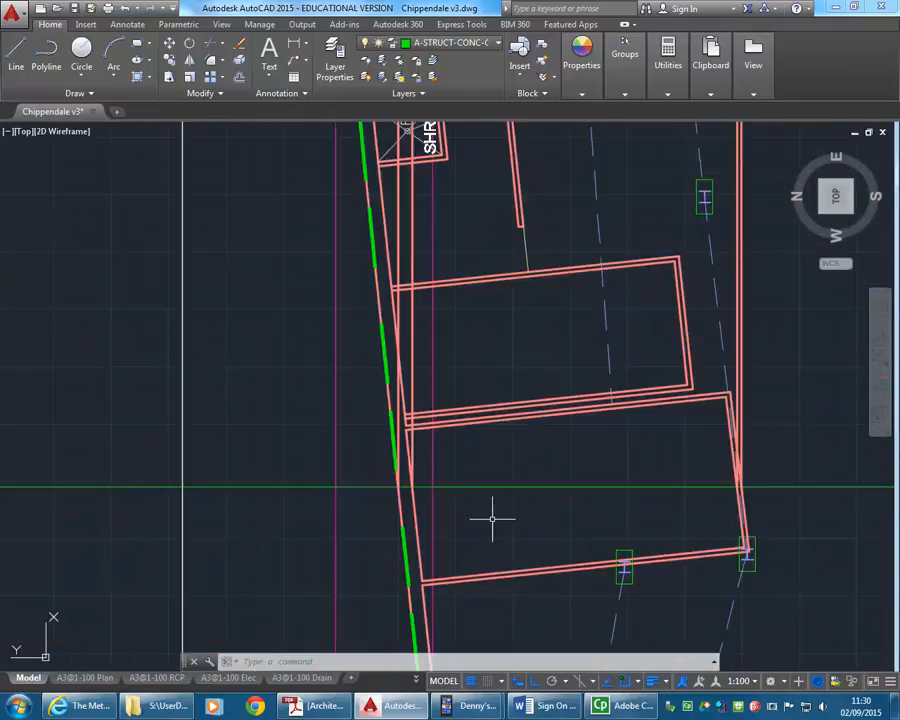
mouse_move(331, 428)
middle_mouse_down()
mouse_move(354, 424)
mouse_move(338, 392)
middle_mouse_up()
scroll(354, 425, "down", 4)
mouse_move(352, 450)
middle_mouse_down()
mouse_move(436, 436)
mouse_move(398, 442)
middle_mouse_up()
scroll(400, 450, "up", 5)
scroll(395, 413, "up", 2)
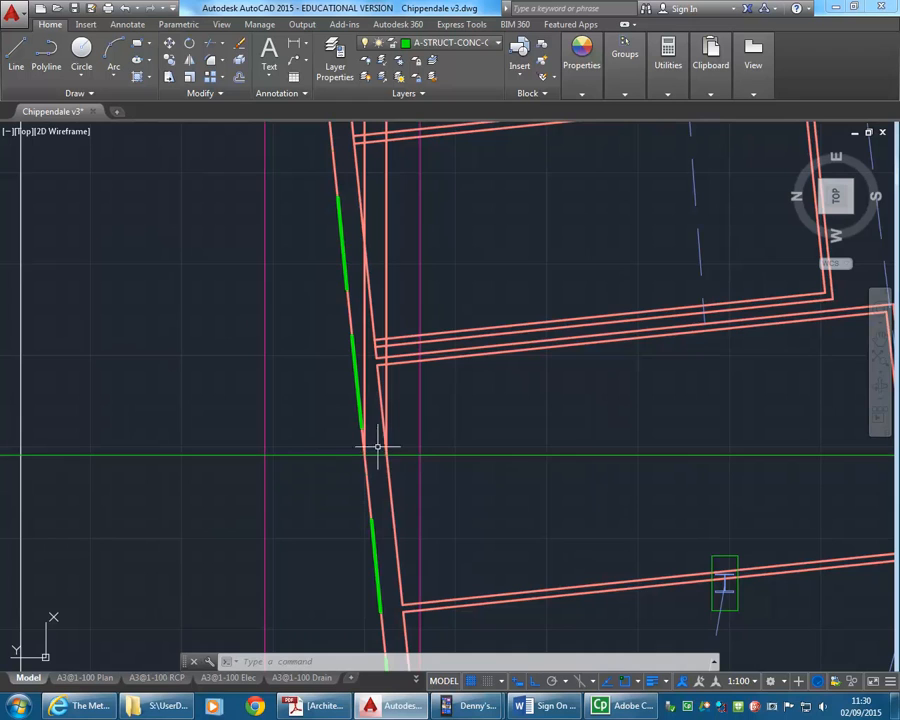
scroll(329, 384, "down", 6)
mouse_move(290, 170)
middle_mouse_down()
mouse_move(319, 327)
mouse_move(333, 571)
middle_mouse_up()
middle_click_drag(88, 344, 484, 500)
scroll(252, 408, "down", 2)
scroll(258, 336, "up", 4)
middle_click_drag(325, 333, 281, 371)
scroll(303, 341, "up", 6)
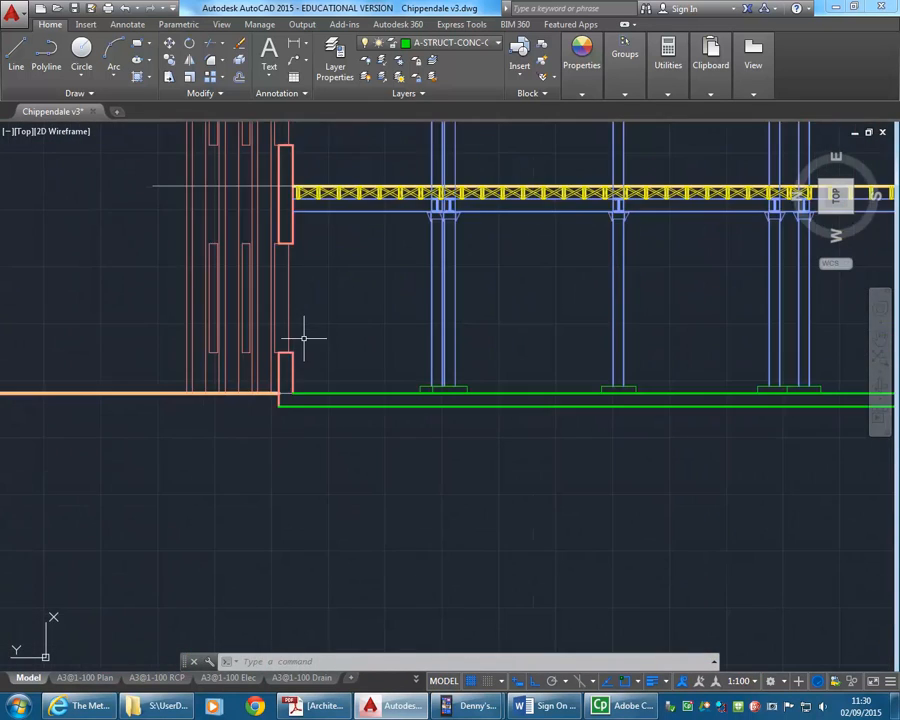
left_click(282, 403)
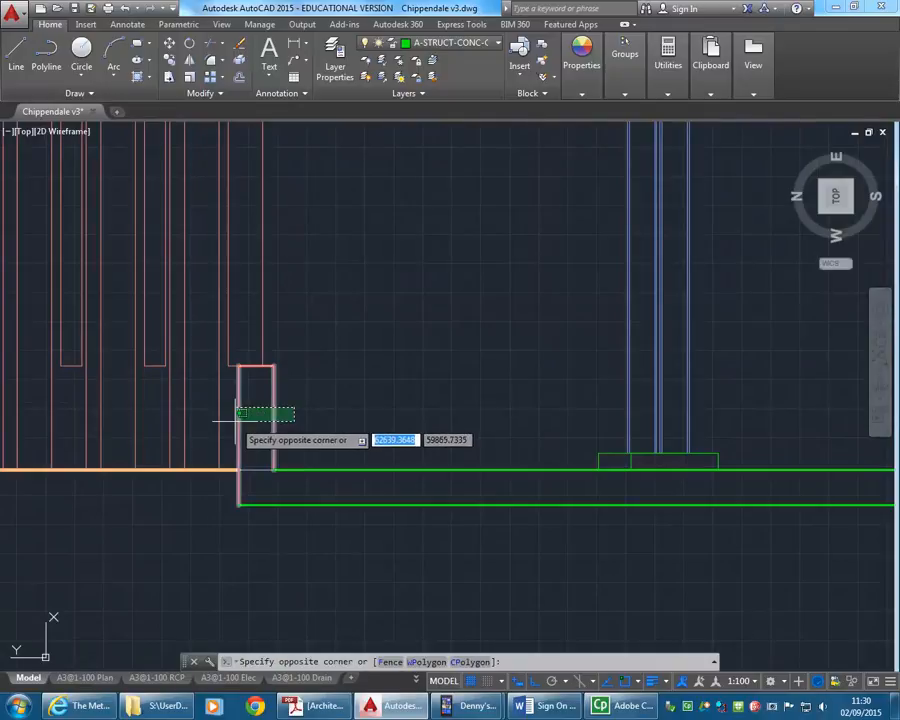
left_click(233, 421)
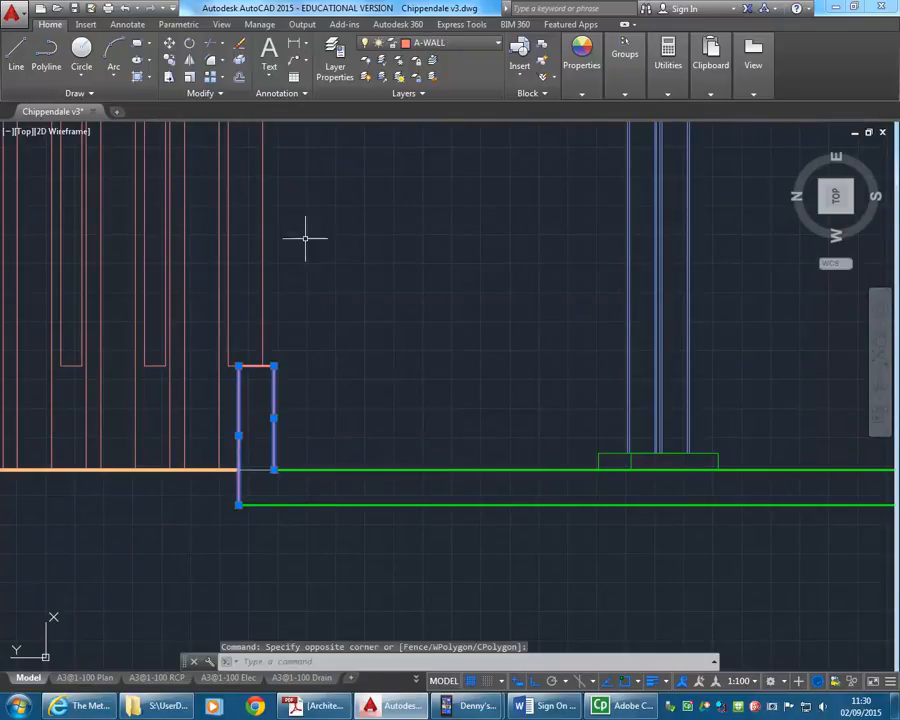
left_click(169, 59)
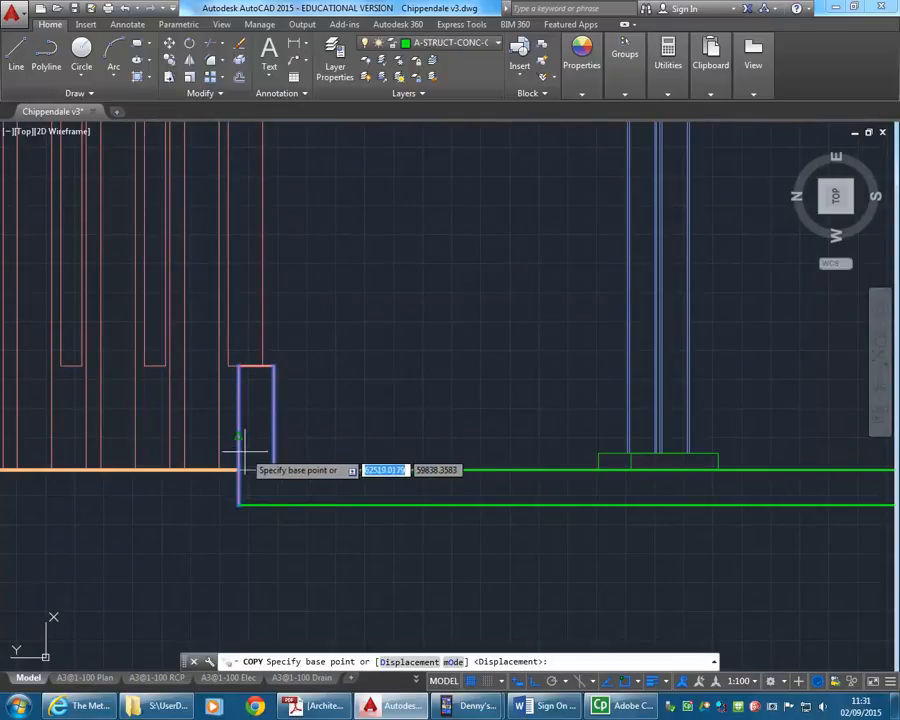
left_click(273, 470)
scroll(361, 436, "down", 8)
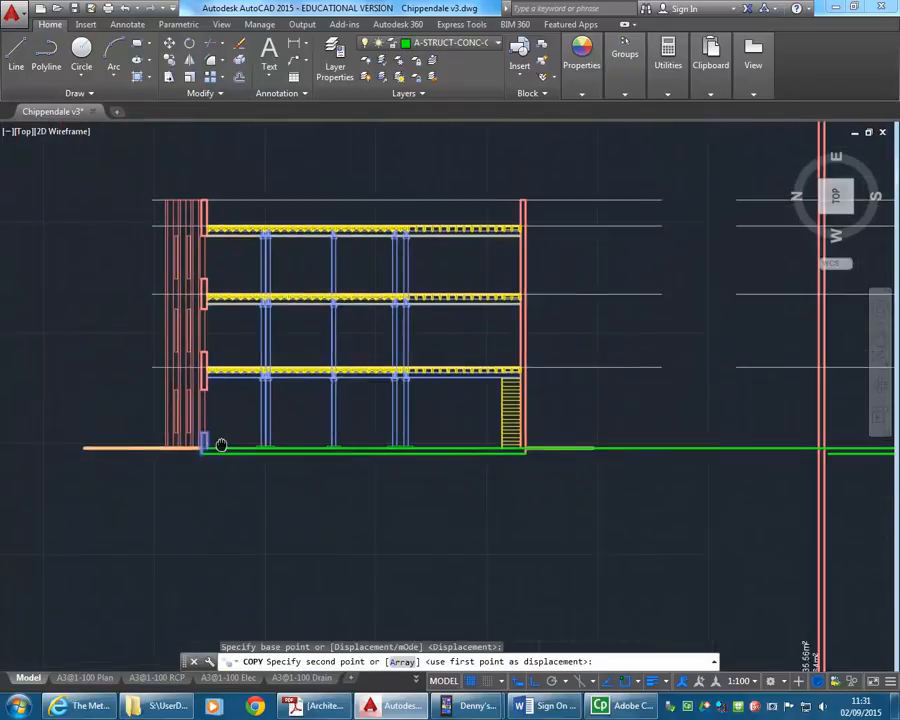
middle_click_drag(544, 436, 347, 420)
scroll(341, 432, "up", 10)
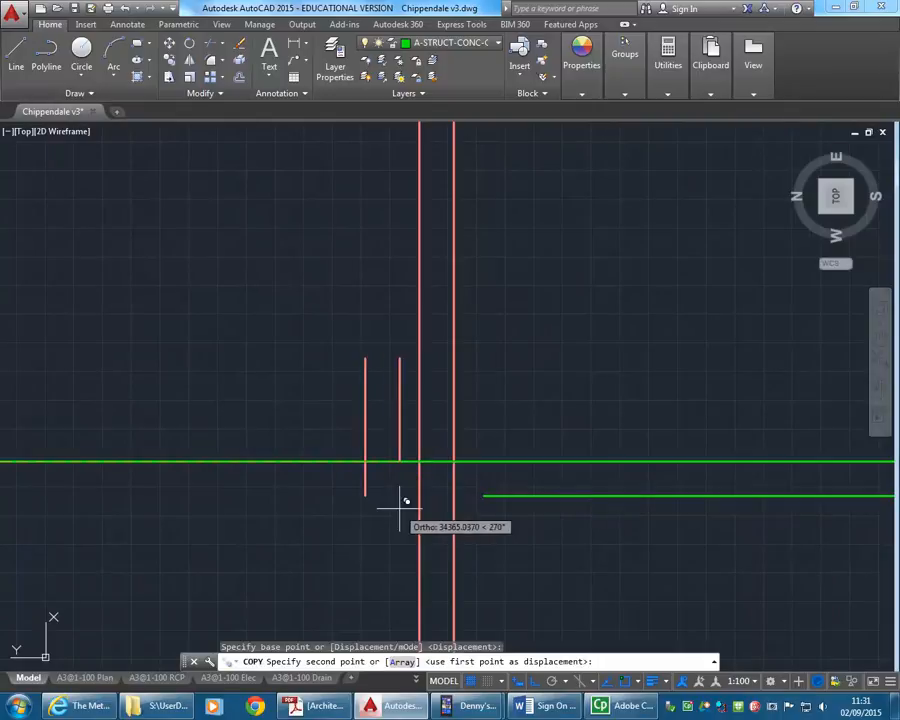
key("Escape")
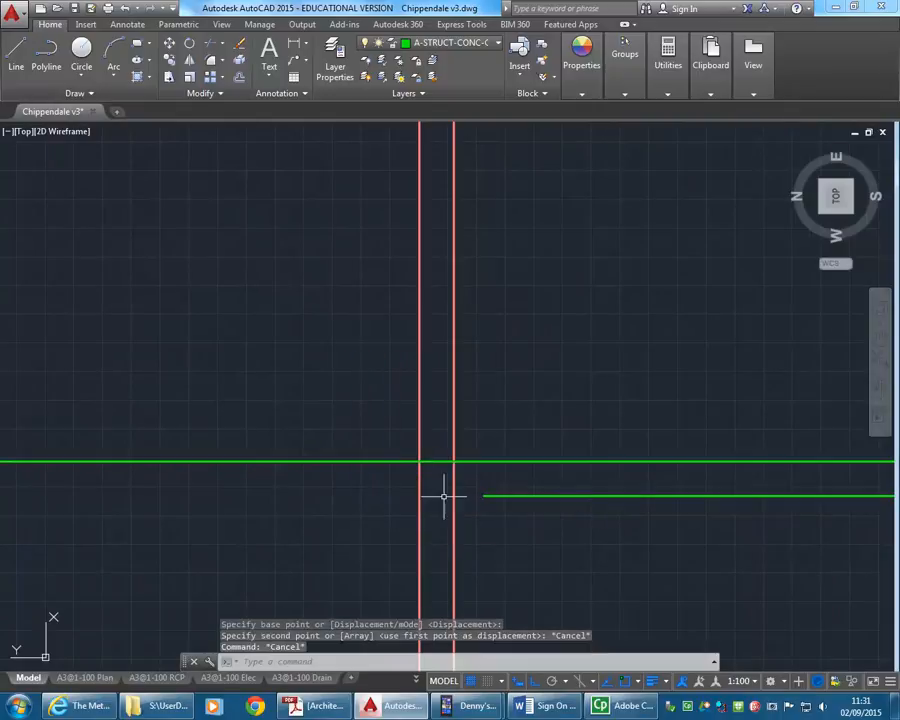
Step: Fillet the slab-top line with the inner face of the projected wall nearest the existing section
left_click(190, 62)
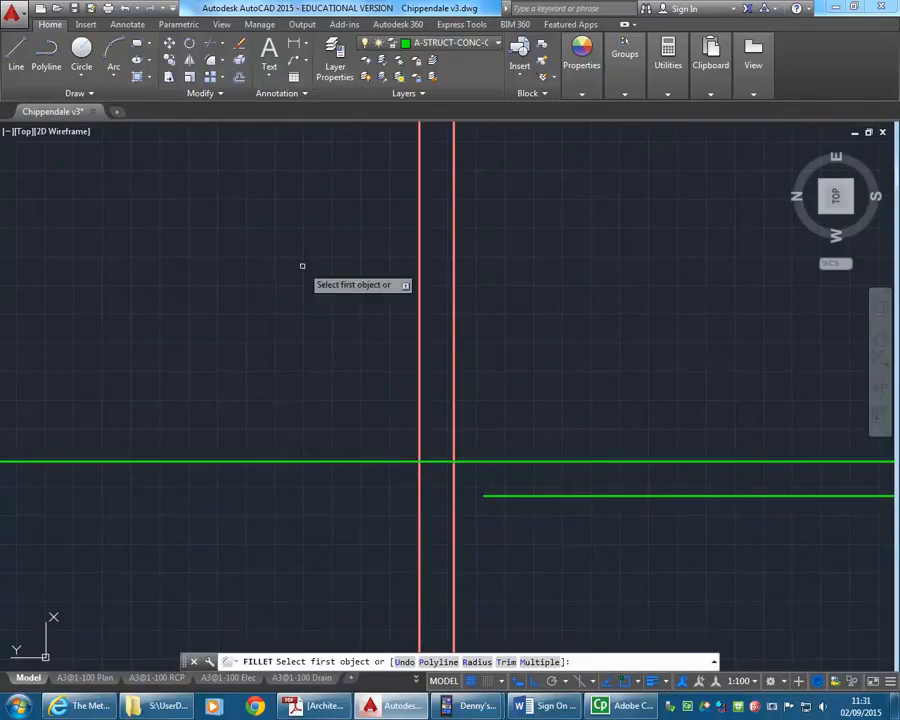
left_click(483, 463)
left_click(453, 433)
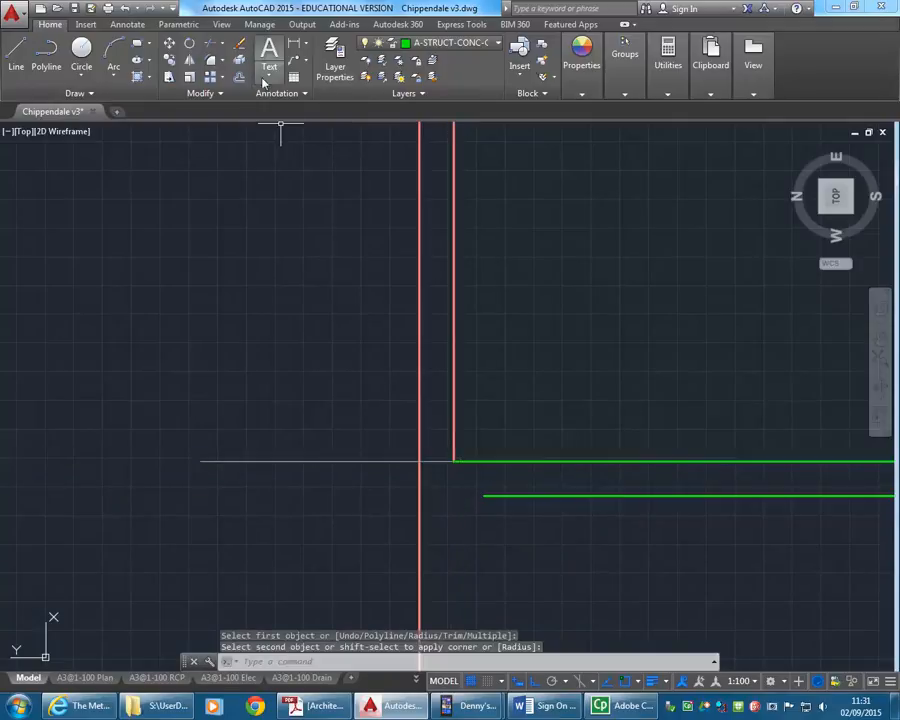
Step: Fillet the slab-underside line with the outer face of the projected wall nearest the existing section
left_click(221, 61)
left_click(486, 495)
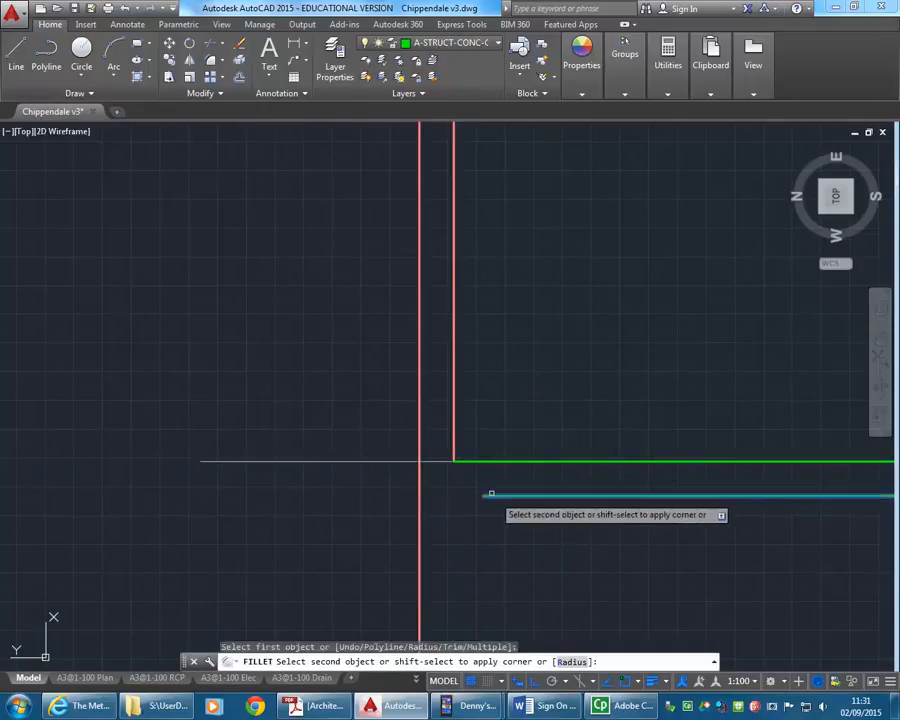
left_click(420, 424)
right_click(350, 377)
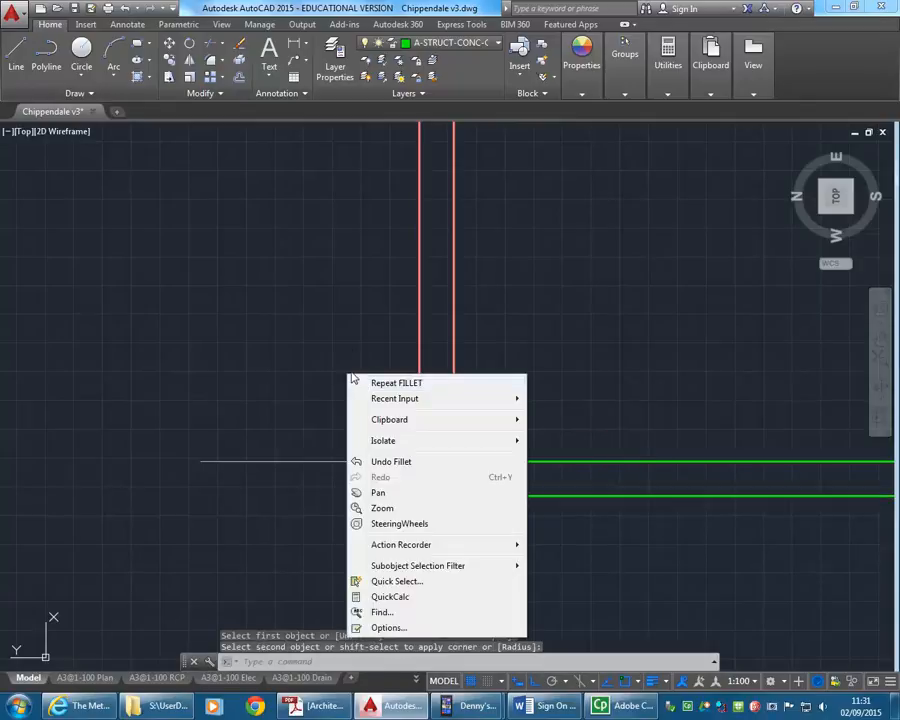
key("Escape")
Step: On layer A-STRUCT-COL, draw a vertical projection line from the flange corner of the plan's free-standing column nearest the staircase up through the second section
scroll(474, 476, "down", 3)
scroll(262, 447, "up", 2)
scroll(360, 466, "down", 5)
scroll(428, 446, "up", 1)
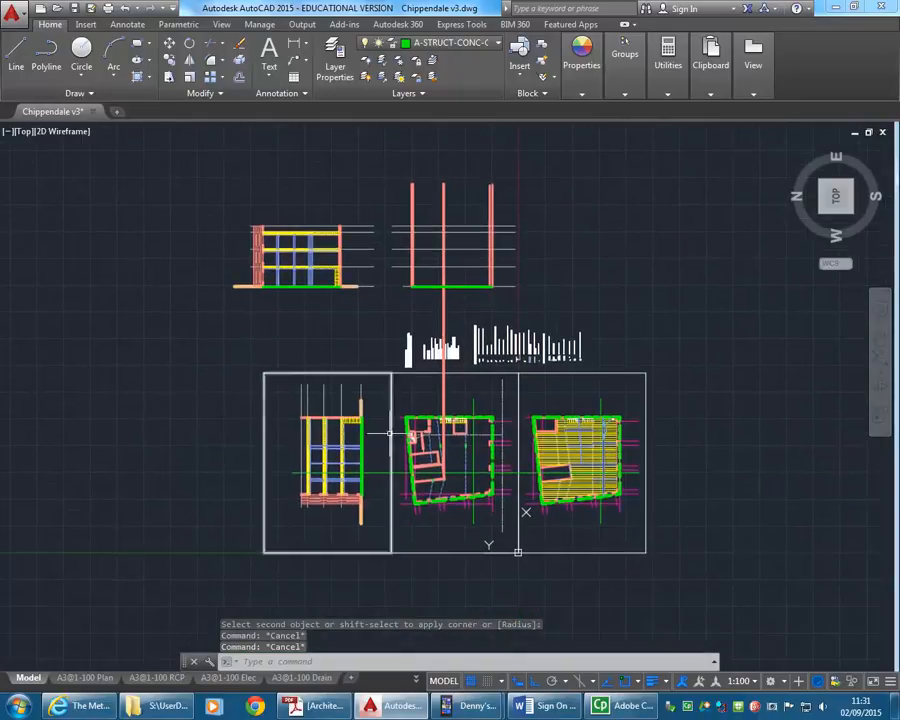
scroll(451, 442, "up", 4)
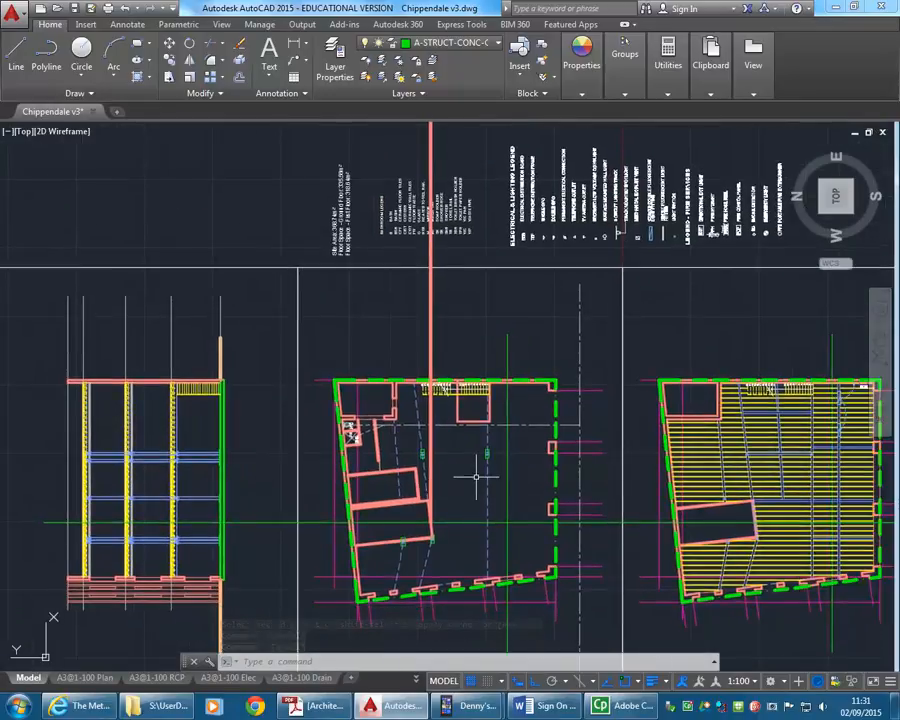
scroll(476, 477, "up", 8)
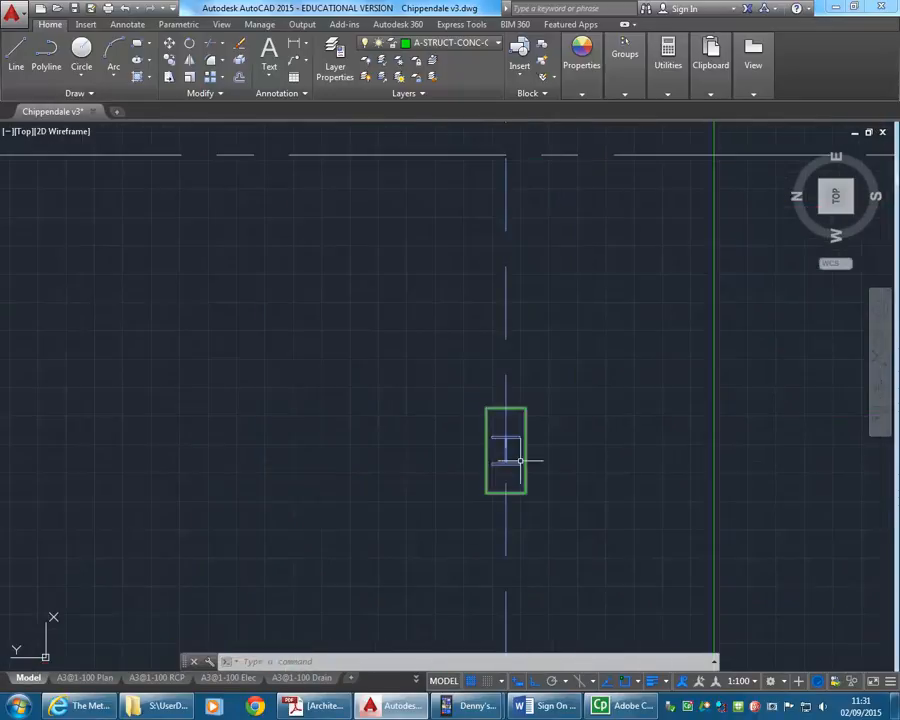
scroll(520, 460, "up", 4)
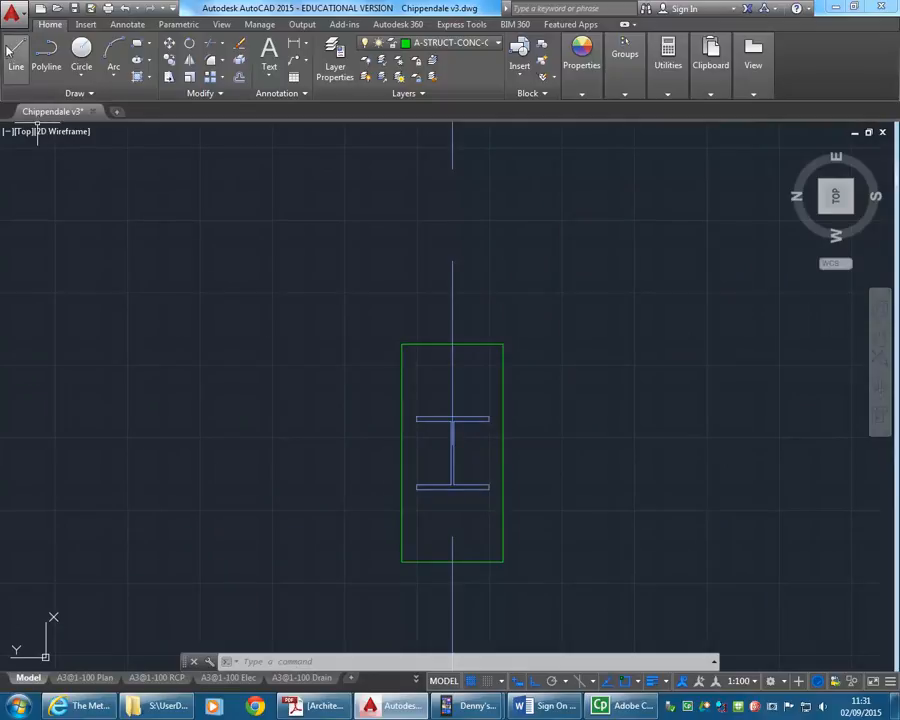
left_click(444, 44)
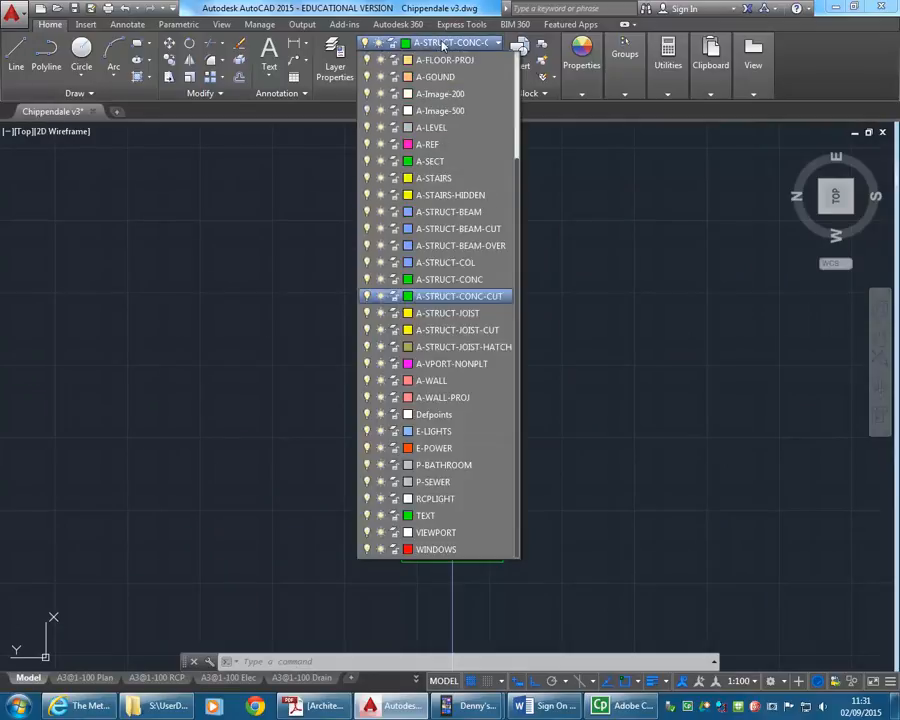
left_click(460, 262)
left_click(22, 58)
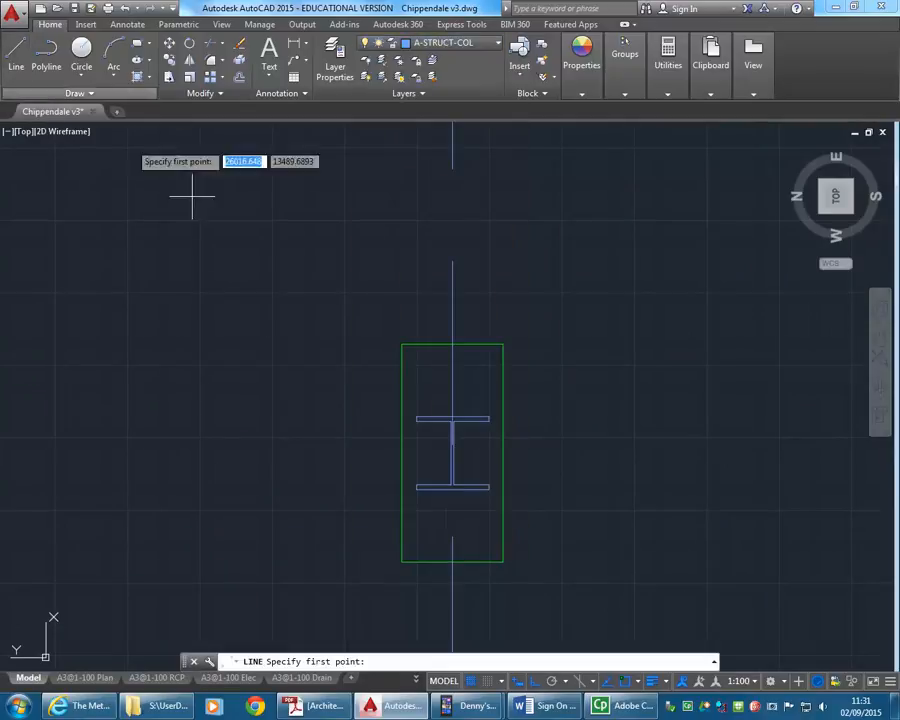
left_click(487, 485)
scroll(479, 290, "down", 4)
scroll(479, 290, "down", 8)
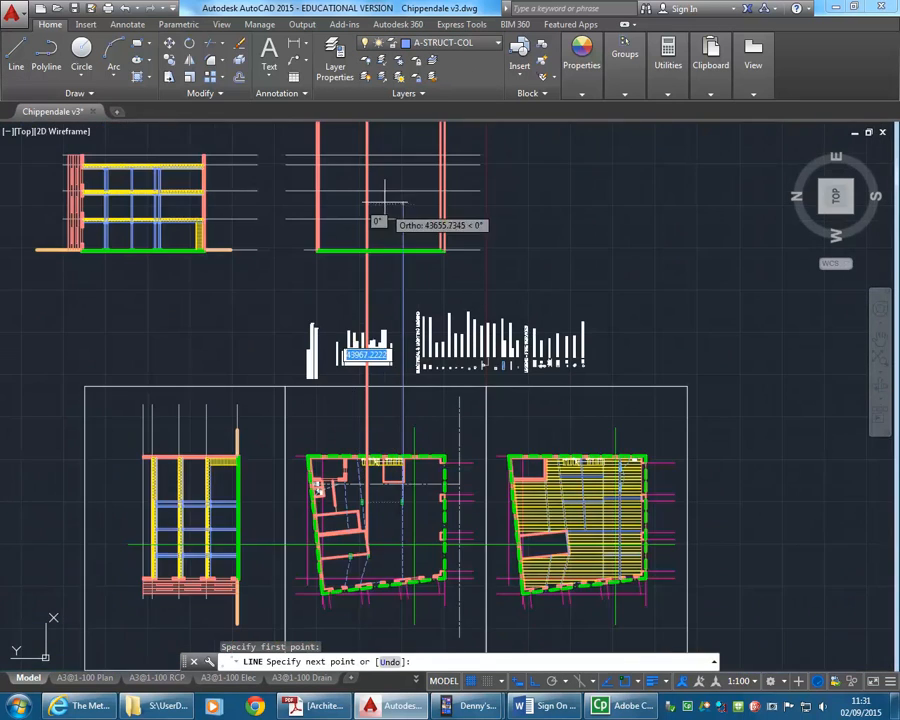
middle_click_drag(383, 220, 386, 283)
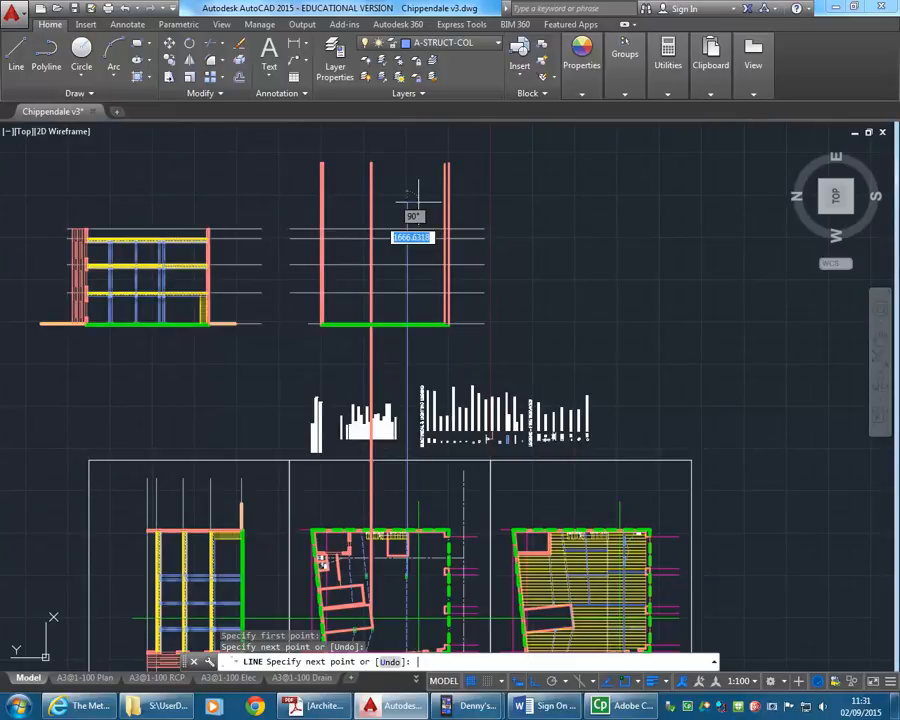
Step: Examine the steel columns, dashed overhead beams and stair landing around the section line in the ground-floor plan
scroll(446, 446, "up", 6)
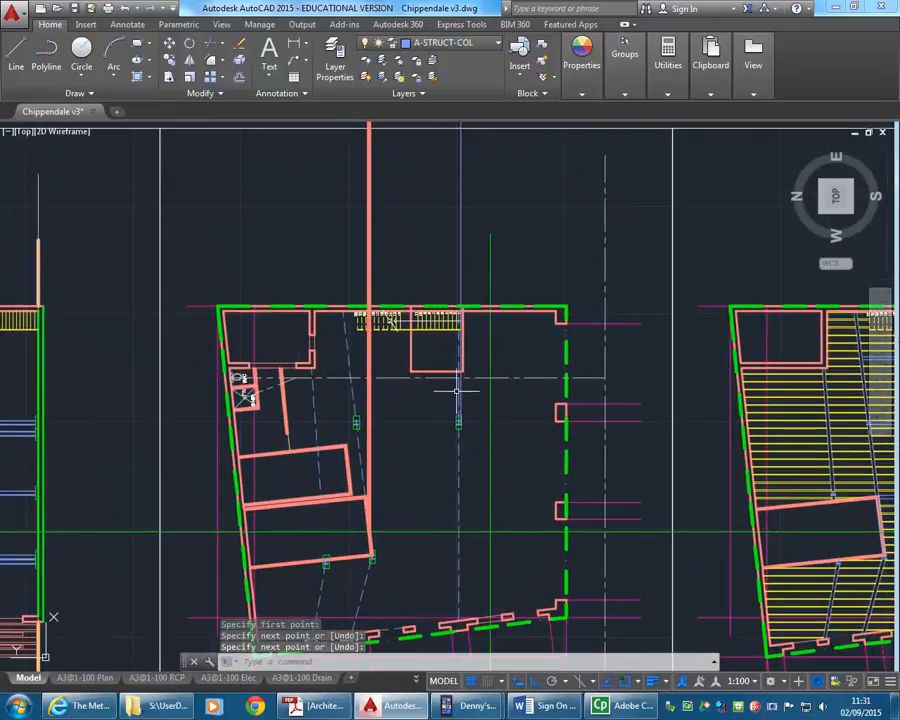
middle_click_drag(351, 525, 398, 541)
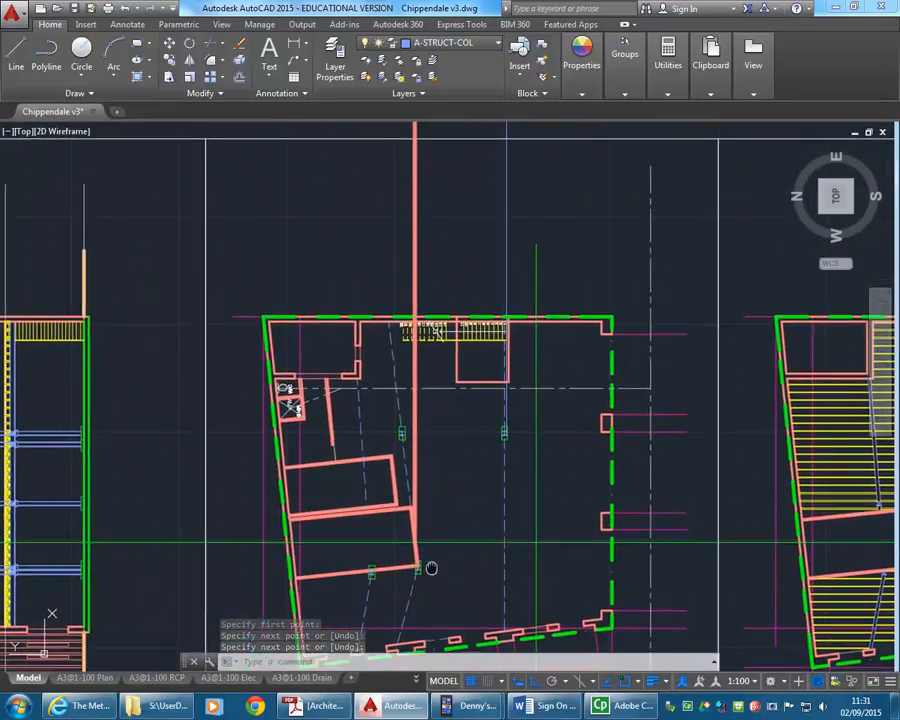
scroll(434, 580, "up", 4)
middle_click_drag(372, 262, 357, 293)
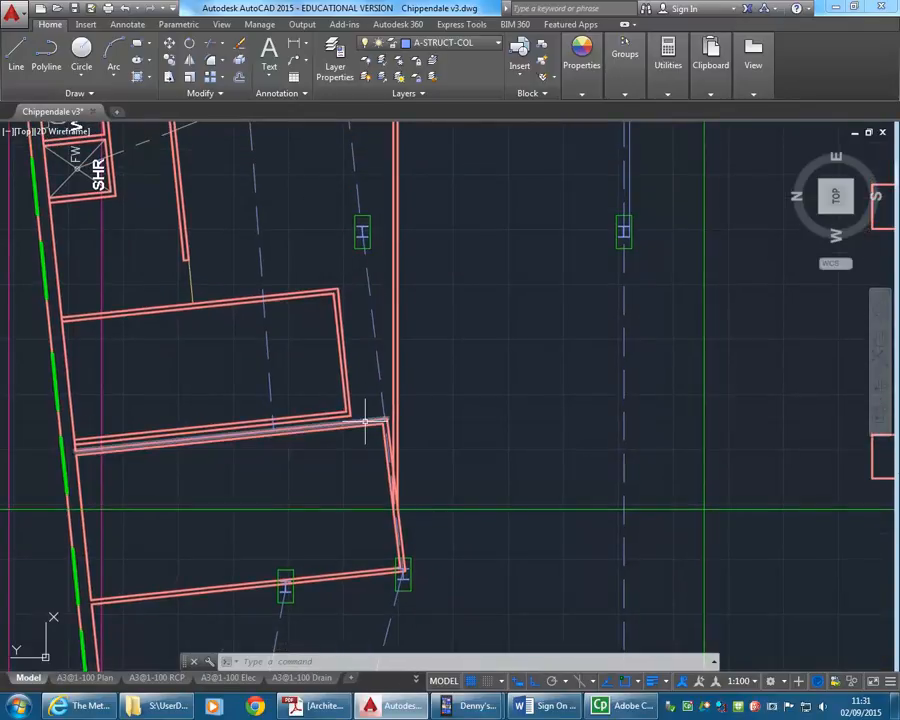
scroll(566, 272, "down", 5)
middle_click_drag(462, 334, 480, 390)
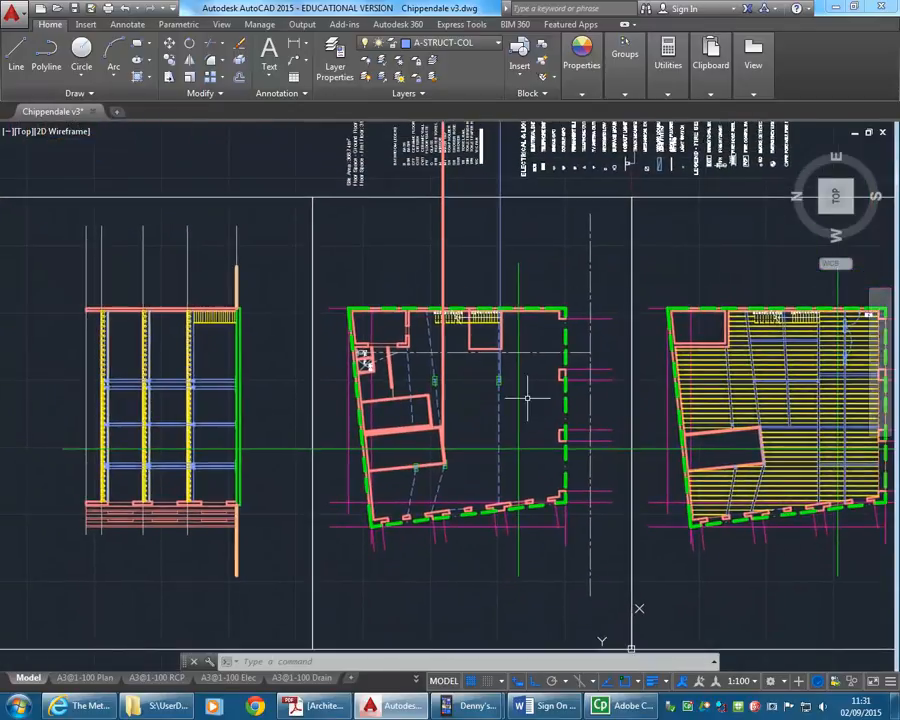
scroll(478, 410, "up", 2)
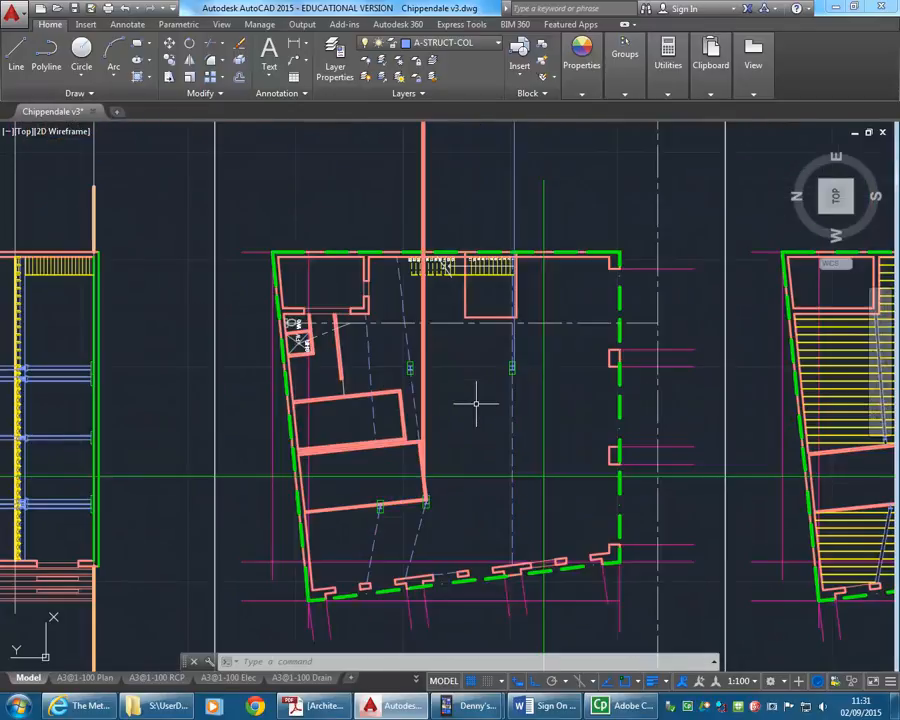
scroll(476, 403, "down", 4)
scroll(478, 400, "up", 8)
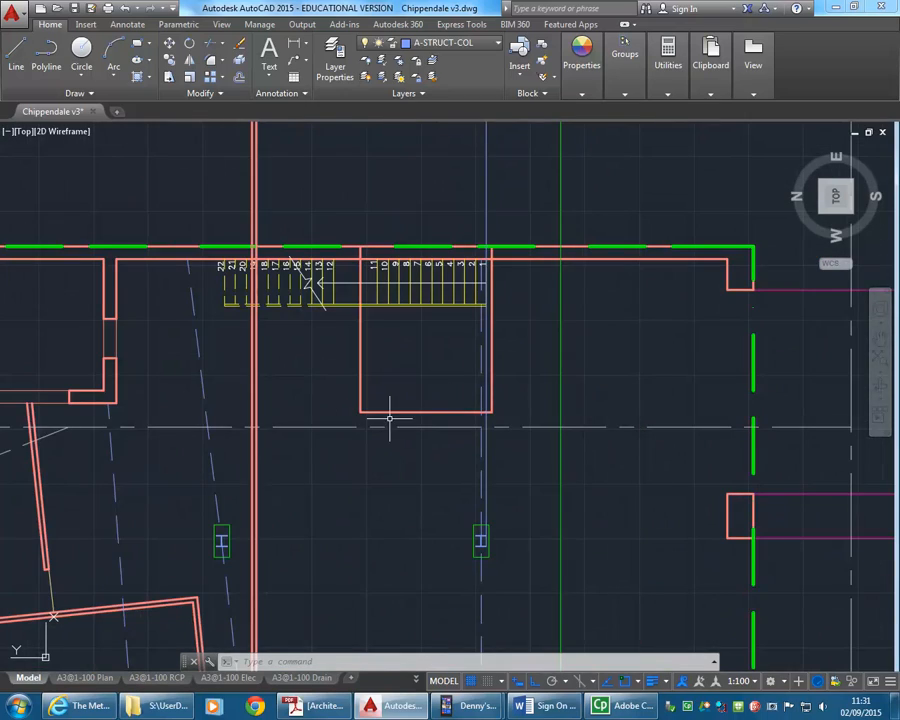
Step: Copy the ground-floor column with its base and head bracket nearest the stairs from the existing section onto the column projection line in the second section
scroll(350, 363, "down", 6)
mouse_move(356, 360)
middle_mouse_down()
mouse_move(357, 340)
mouse_move(474, 374)
middle_mouse_up()
scroll(120, 220, "down", 2)
mouse_move(110, 215)
middle_mouse_down()
mouse_move(418, 349)
mouse_move(448, 444)
middle_mouse_up()
scroll(464, 344, "up", 6)
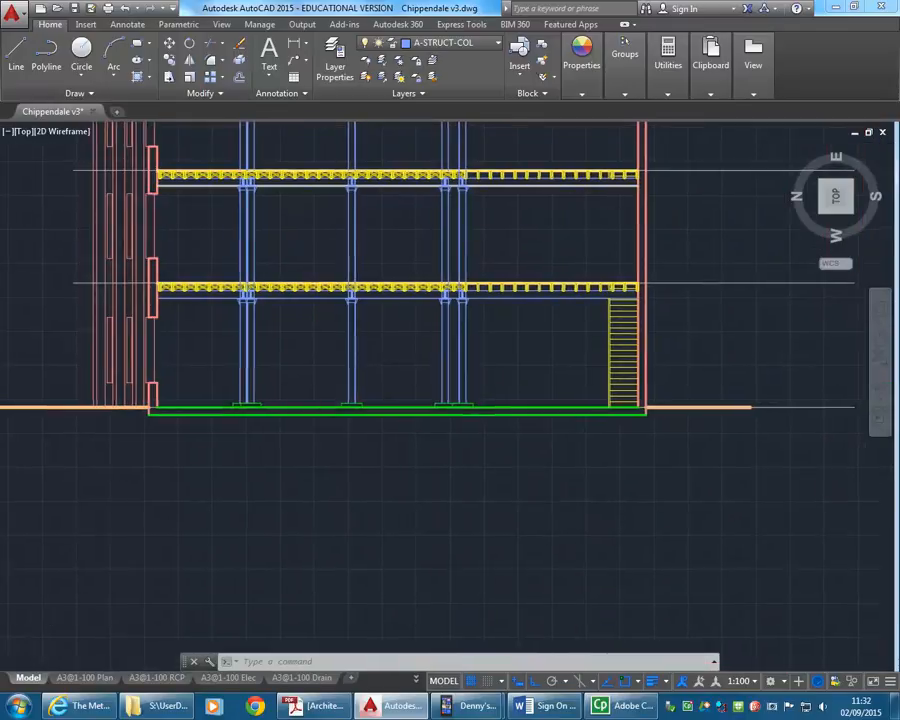
left_click(463, 343)
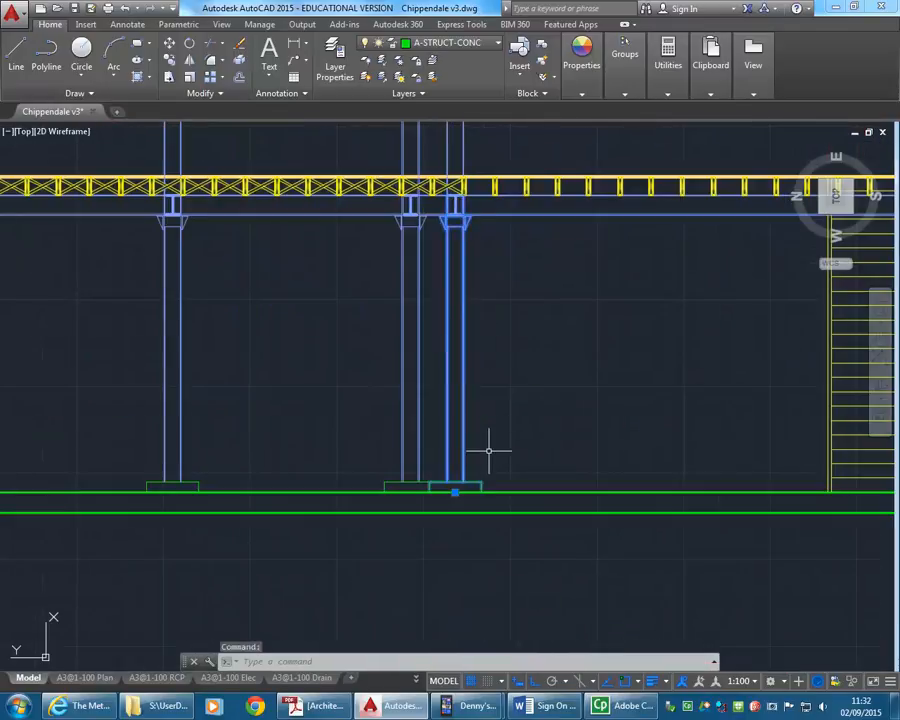
left_click(171, 60)
scroll(466, 396, "up", 4)
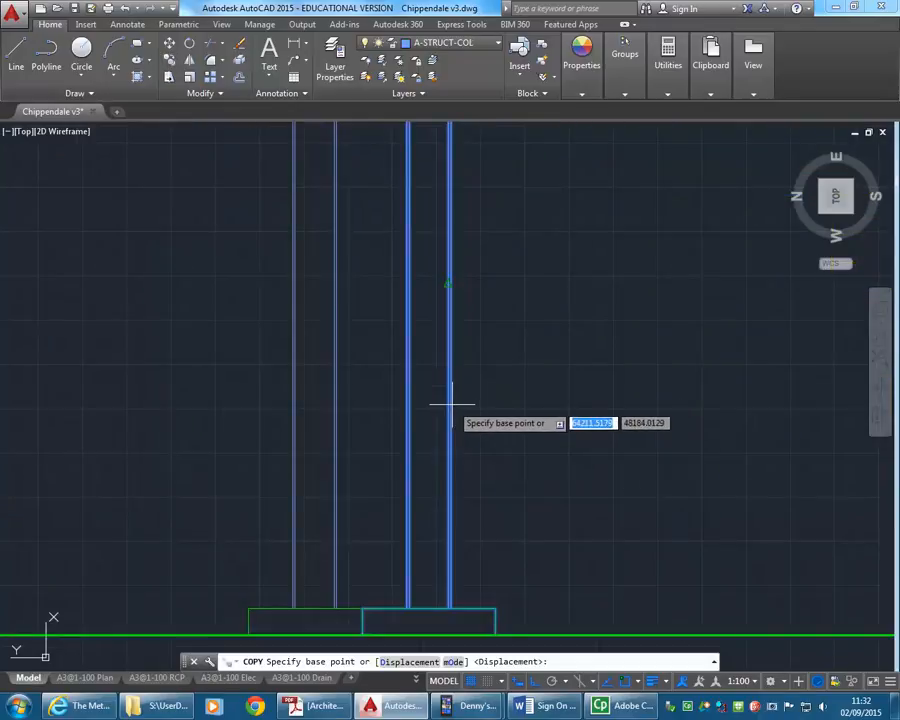
scroll(450, 290, "up", 3)
left_click(454, 236)
scroll(679, 223, "down", 6)
middle_click_drag(675, 224, 411, 245)
scroll(690, 241, "down", 2)
middle_click_drag(612, 256, 386, 279)
middle_click_drag(718, 256, 321, 281)
middle_click_drag(659, 281, 402, 306)
left_click(597, 268)
right_click(543, 306)
left_click(558, 307)
Step: Select the beam flange lines and floor lines of the lowest suspended floor in the existing section
scroll(683, 301, "down", 3)
scroll(321, 297, "up", 5)
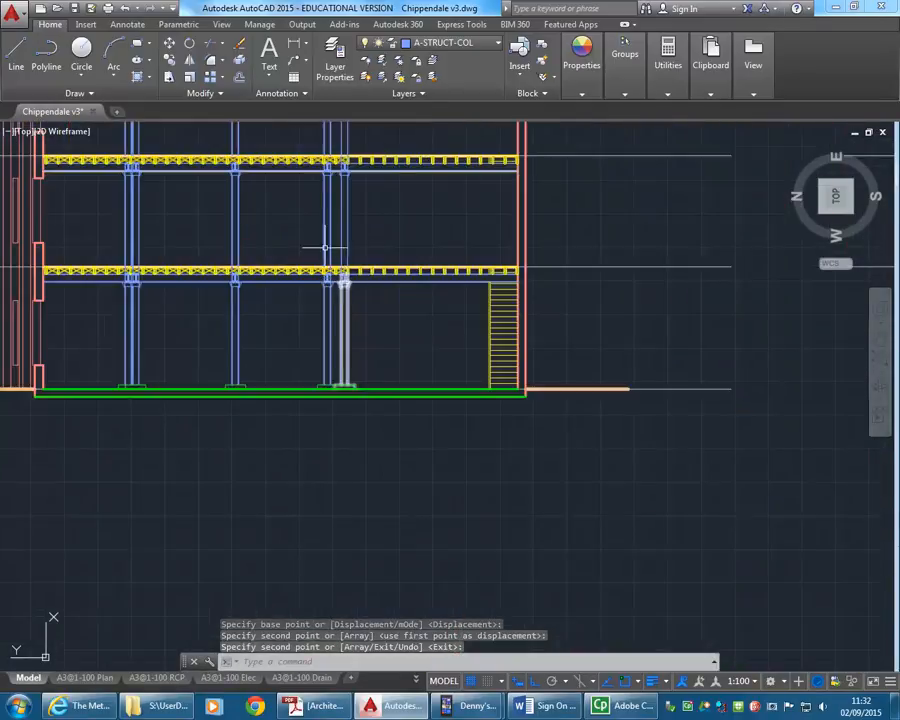
scroll(440, 320, "up", 5)
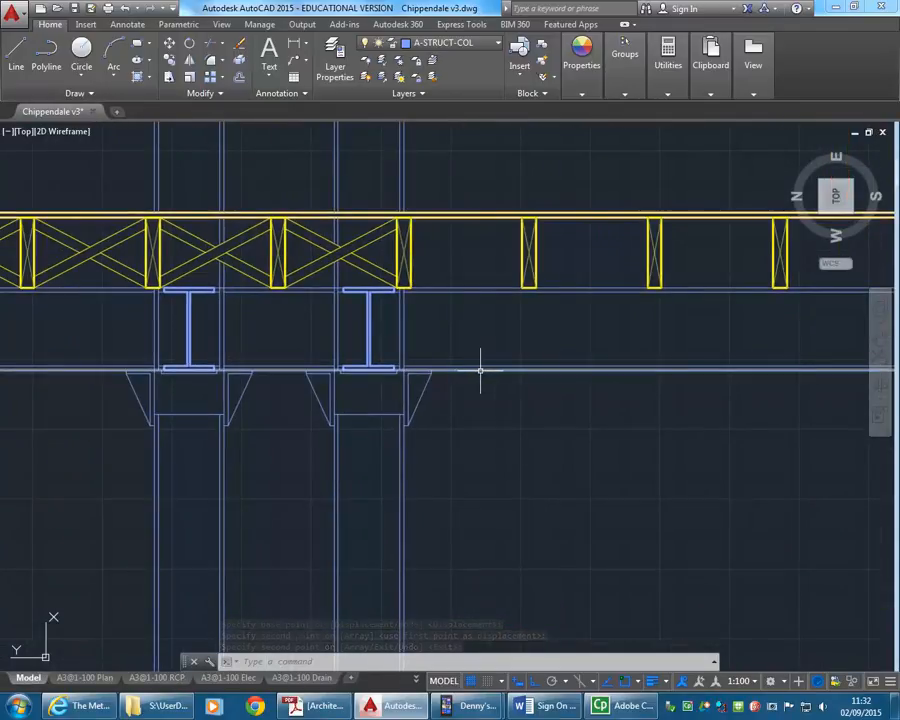
left_click(520, 369)
left_click(477, 293)
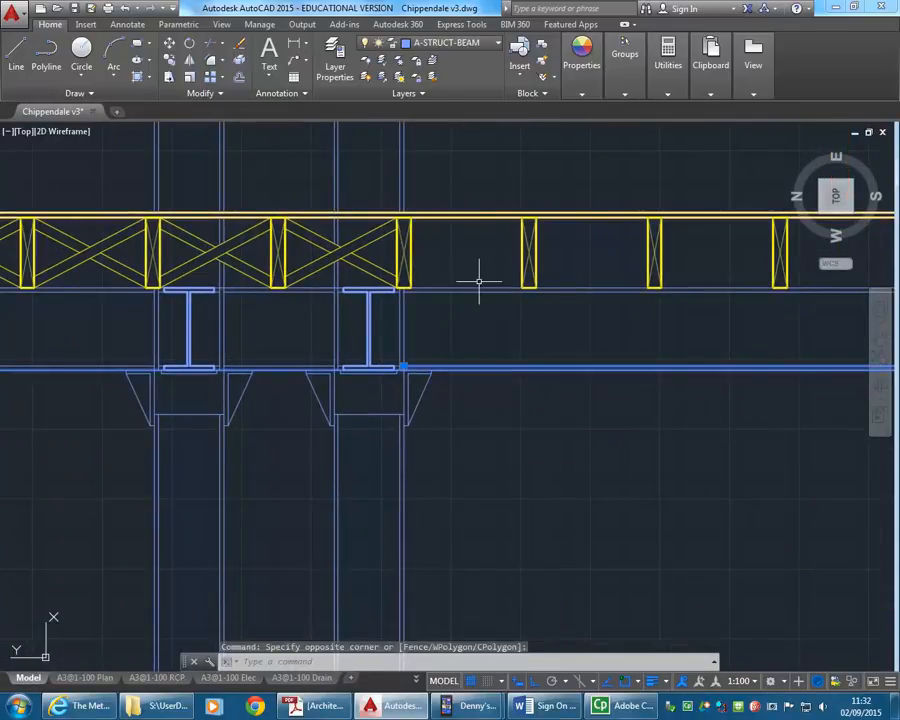
left_click(483, 272)
left_click(460, 316)
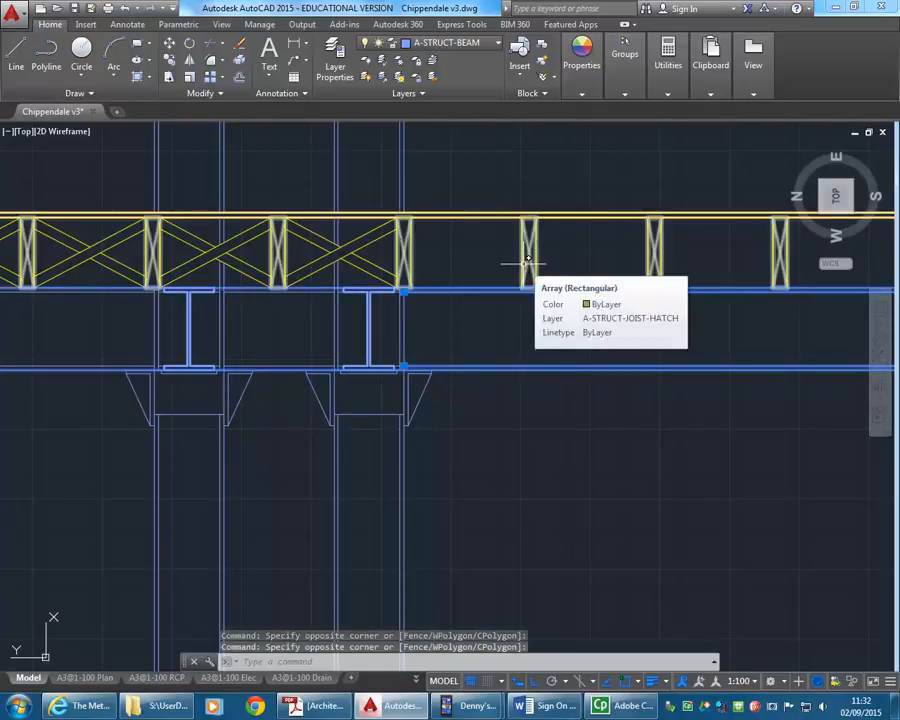
left_click(494, 192)
left_click(494, 193)
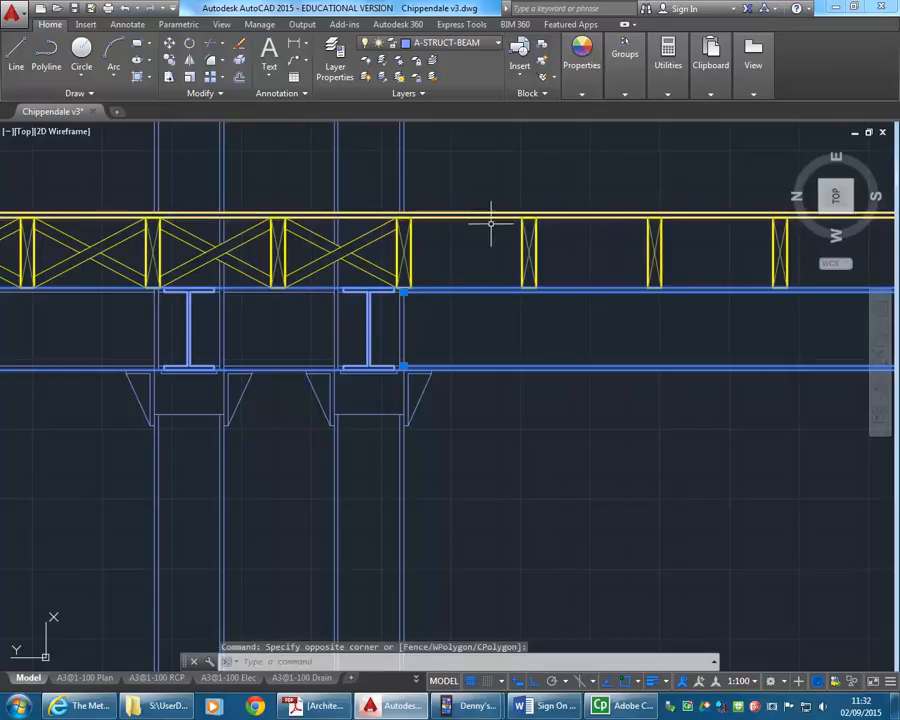
left_click(489, 208)
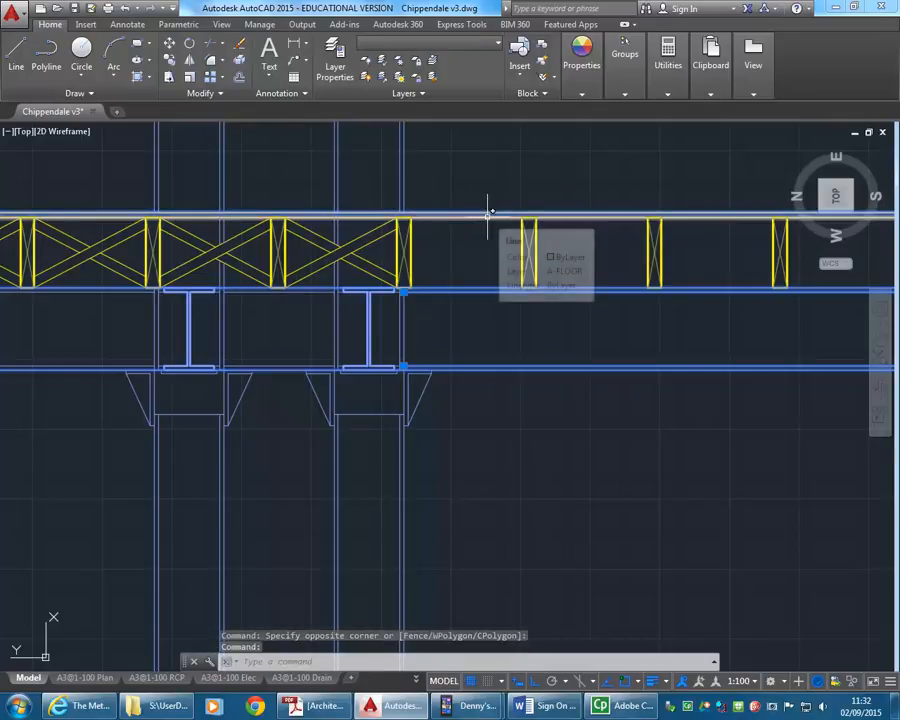
left_click(487, 216)
Step: Add the beam flange lines and floor lines of the middle suspended floor in the existing section to the selection
scroll(453, 212, "down", 4)
mouse_move(453, 233)
middle_mouse_down()
mouse_move(442, 434)
mouse_move(448, 366)
mouse_move(391, 278)
mouse_move(412, 367)
middle_mouse_up()
scroll(454, 222, "down", 2)
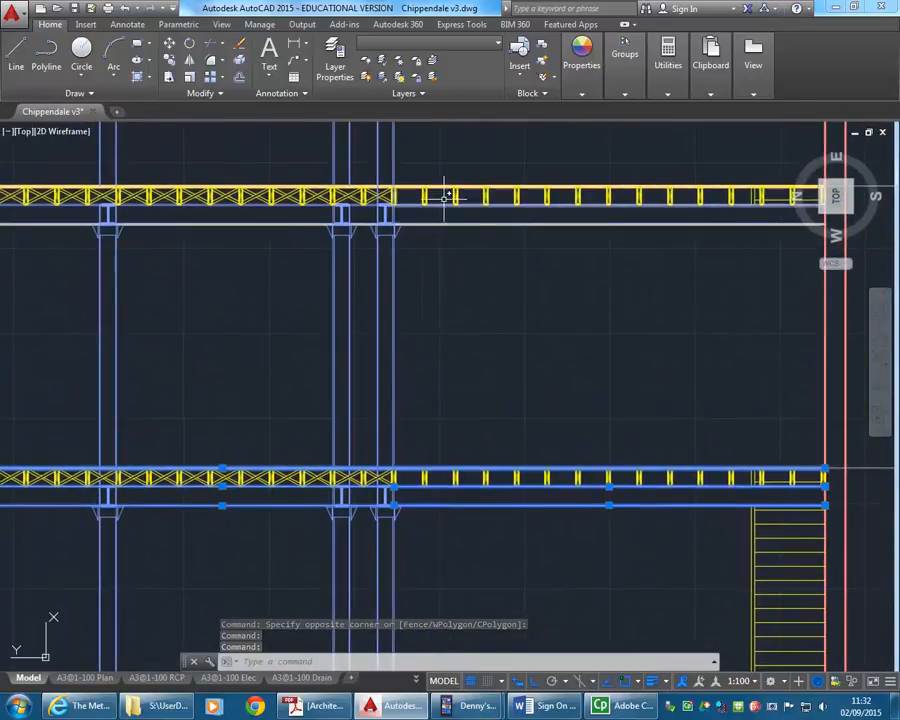
scroll(436, 196, "up", 5)
scroll(444, 247, "up", 2)
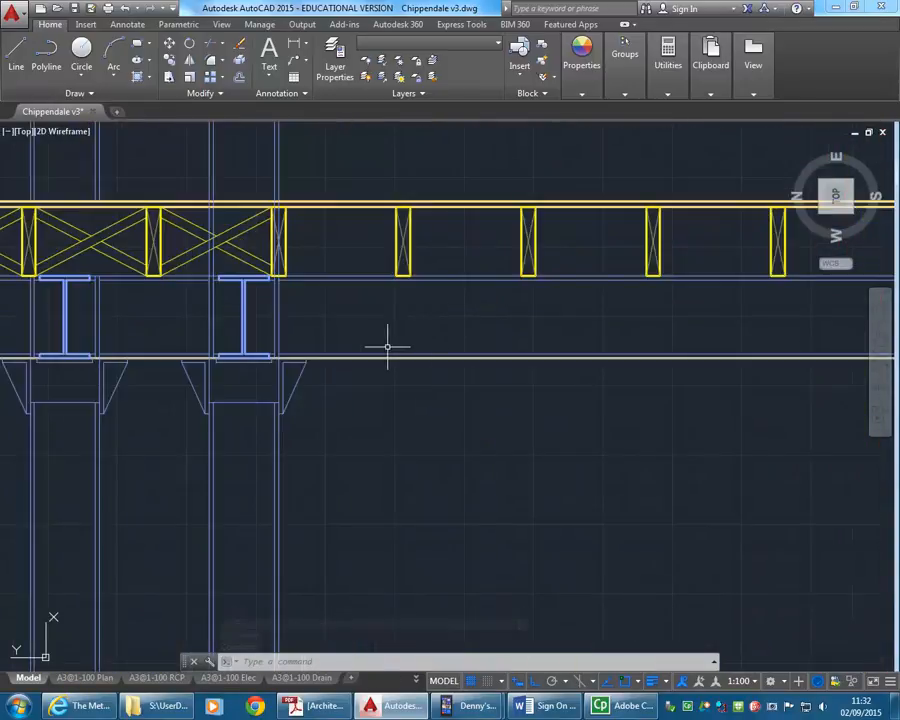
scroll(388, 346, "up", 2)
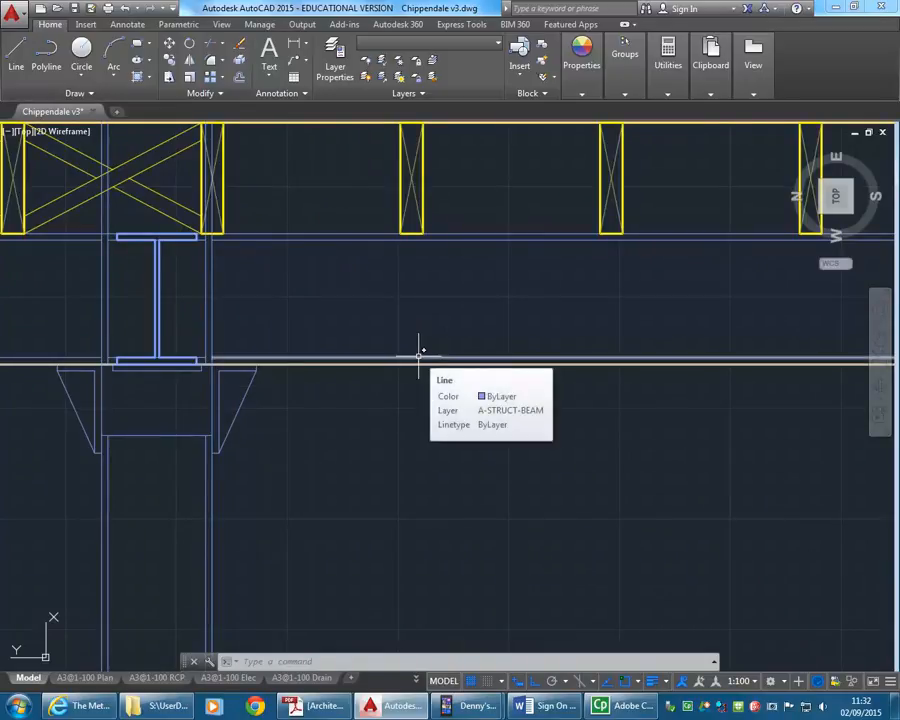
left_click(419, 356)
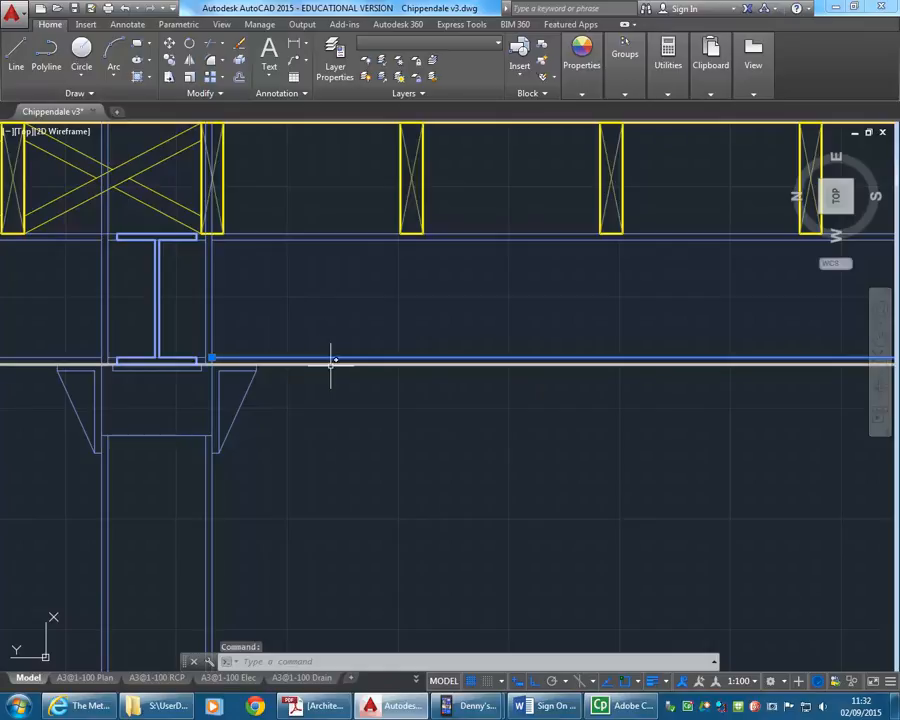
left_click(486, 237)
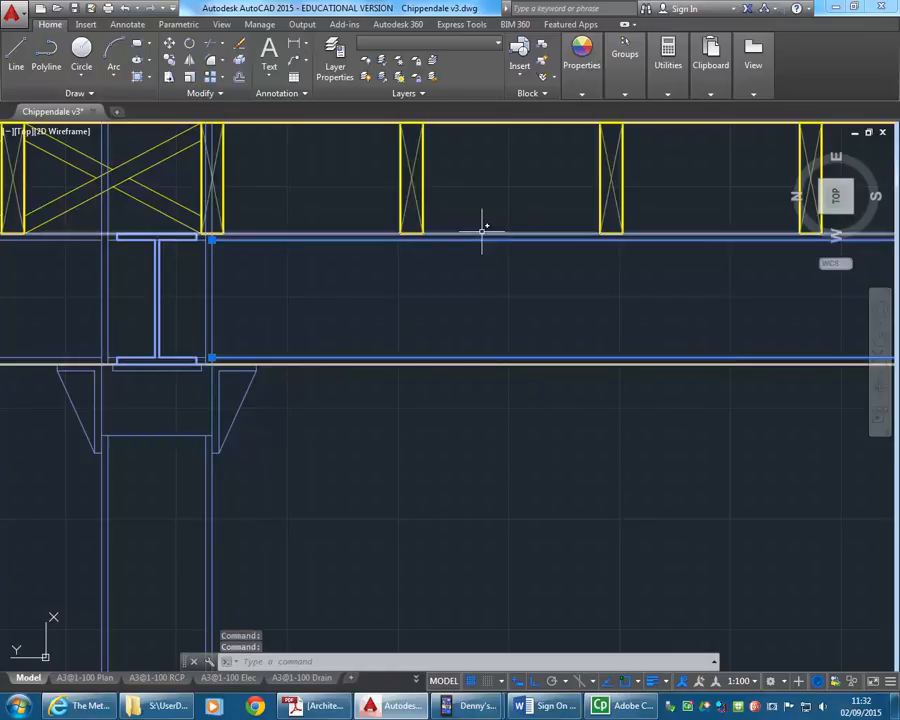
left_click(486, 232)
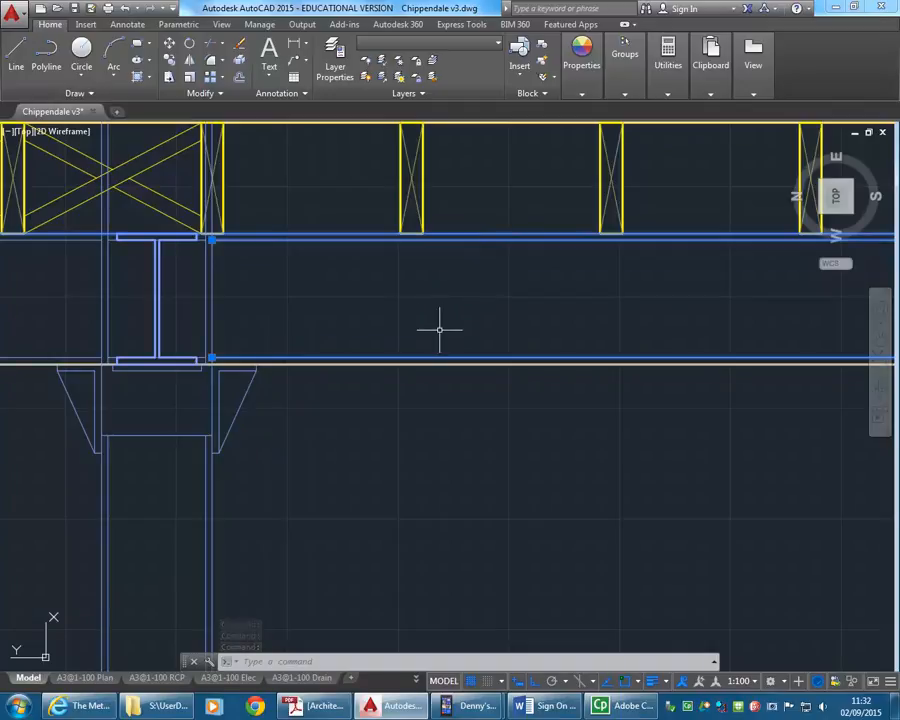
scroll(308, 383, "down", 6)
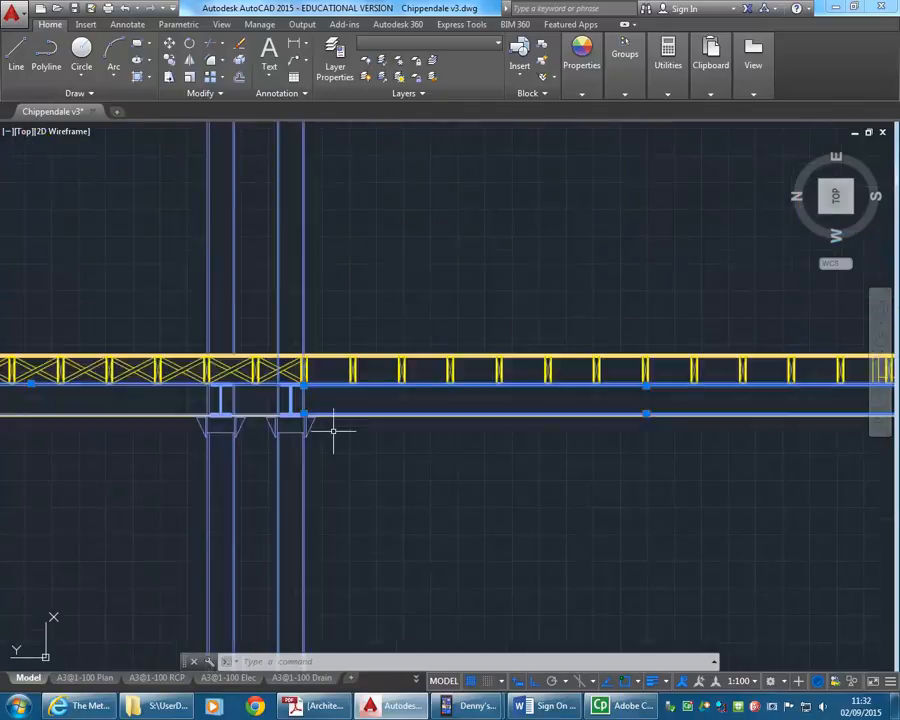
scroll(532, 341, "down", 2)
mouse_move(532, 341)
middle_mouse_down()
mouse_move(412, 251)
mouse_move(462, 398)
middle_mouse_up()
scroll(437, 364, "up", 6)
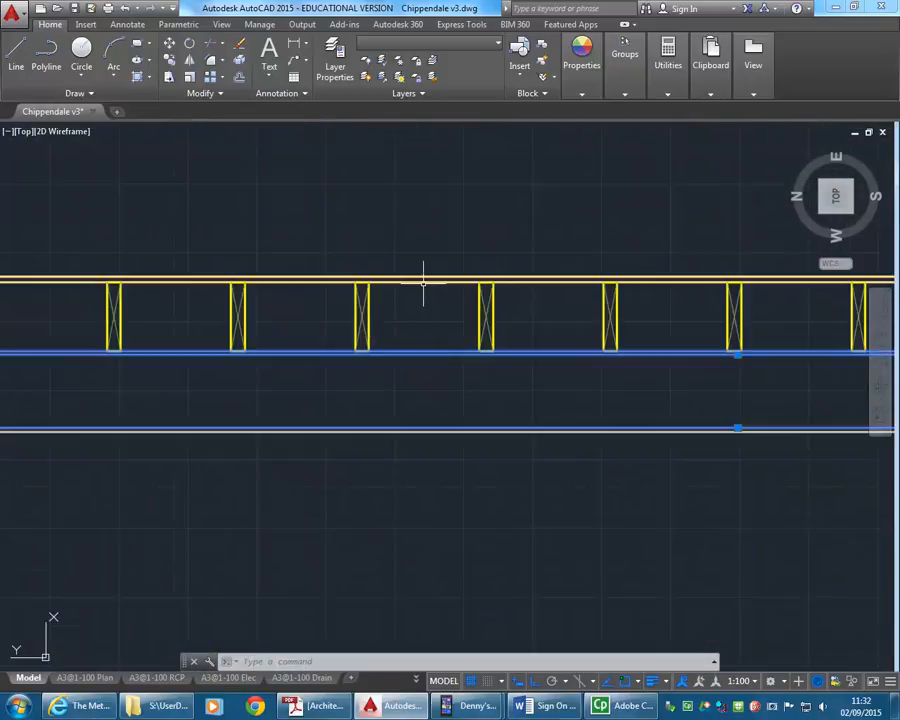
middle_click_drag(416, 161, 421, 427)
Step: Add the beam flange lines and floor lines of the uppermost suspended floor in the existing section to the selection
scroll(423, 414, "down", 2)
scroll(386, 280, "down", 2)
middle_click_drag(386, 291, 460, 472)
middle_click_drag(391, 304, 424, 438)
scroll(420, 347, "up", 4)
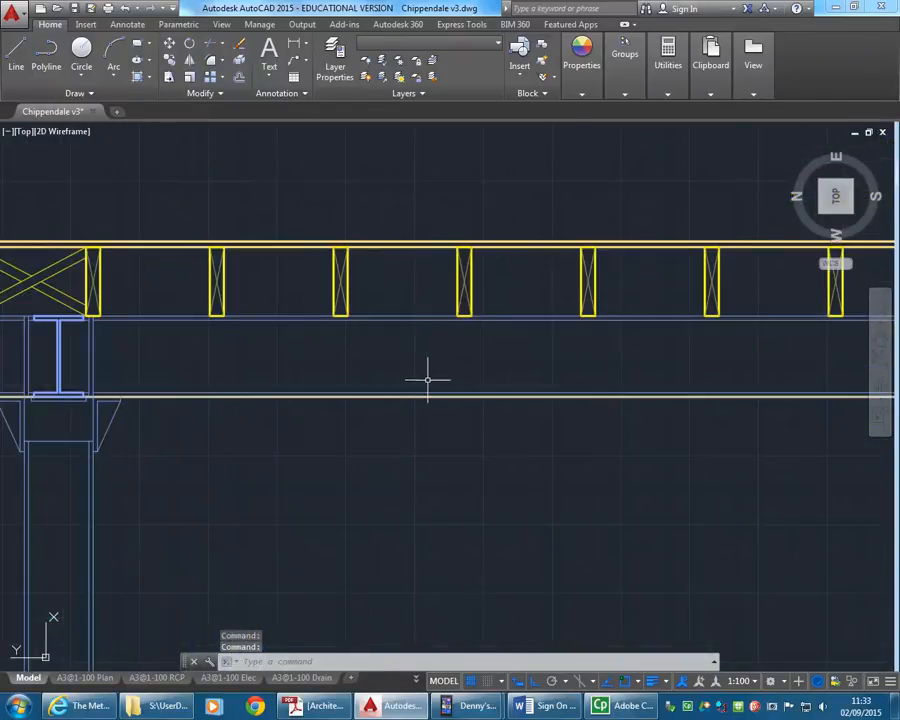
left_click(413, 390)
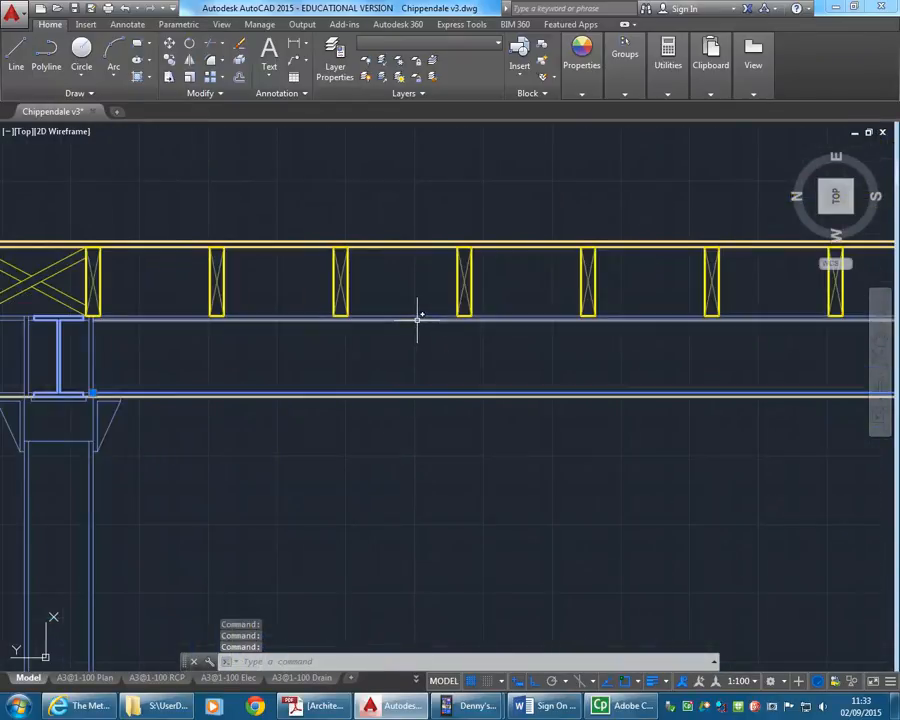
left_click(412, 243)
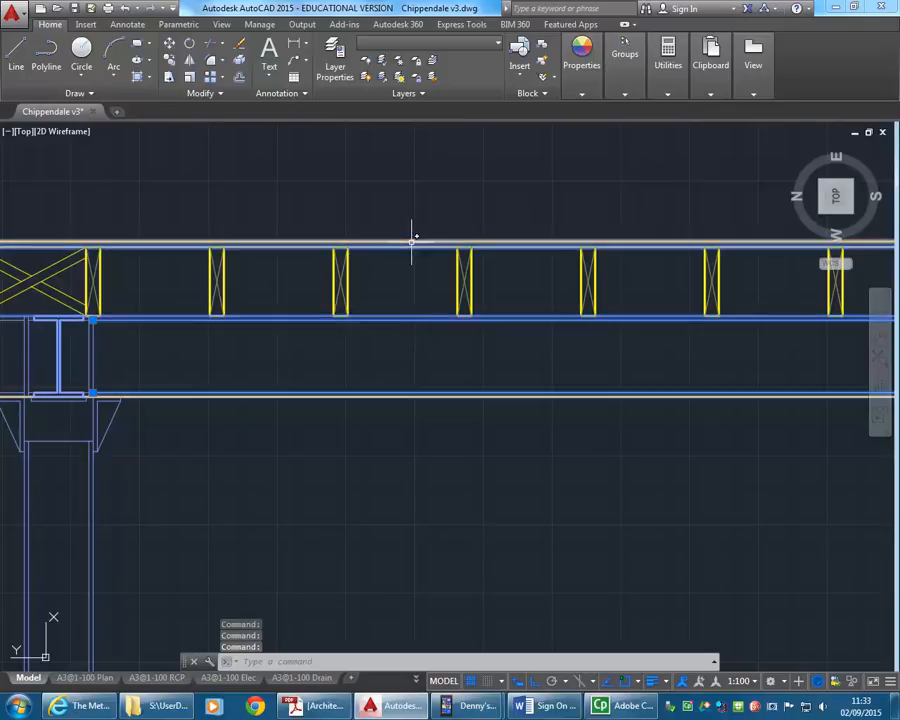
scroll(402, 279, "down", 4)
mouse_move(398, 279)
middle_mouse_down()
mouse_move(388, 281)
mouse_move(342, 185)
middle_mouse_up()
middle_click_drag(512, 219, 480, 303)
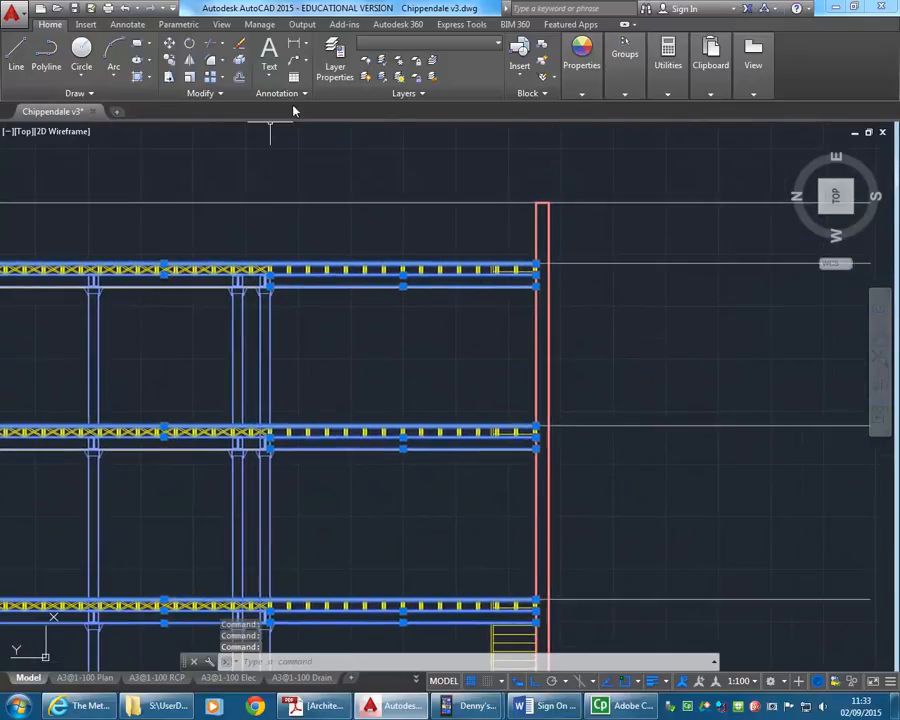
Step: Copy the selected beam and floor lines horizontally into the second section so their right ends meet the inner face of its right-hand wall
left_click(172, 60)
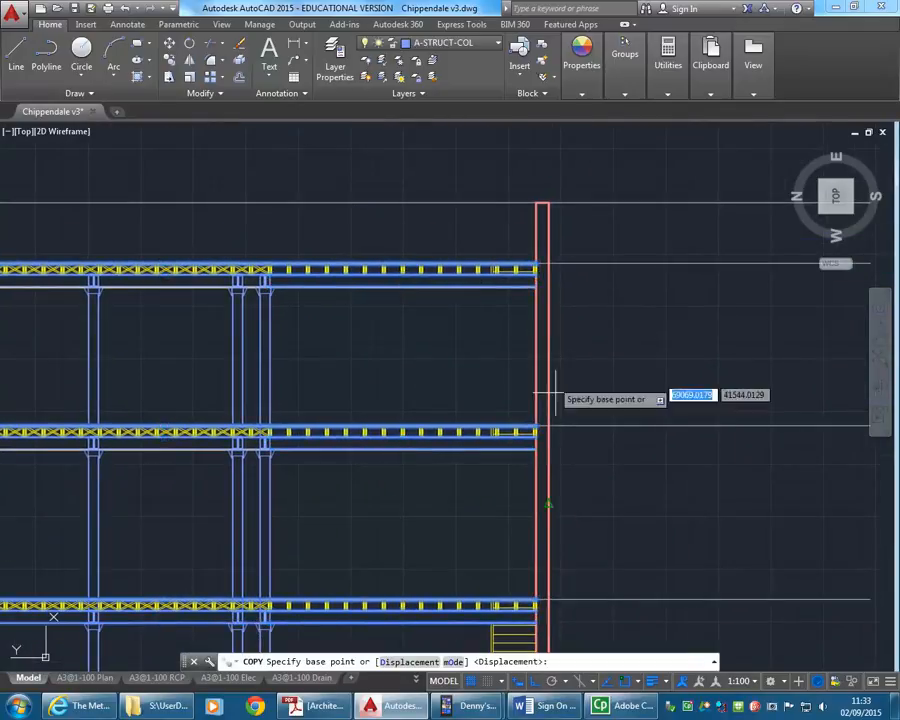
scroll(490, 330, "up", 4)
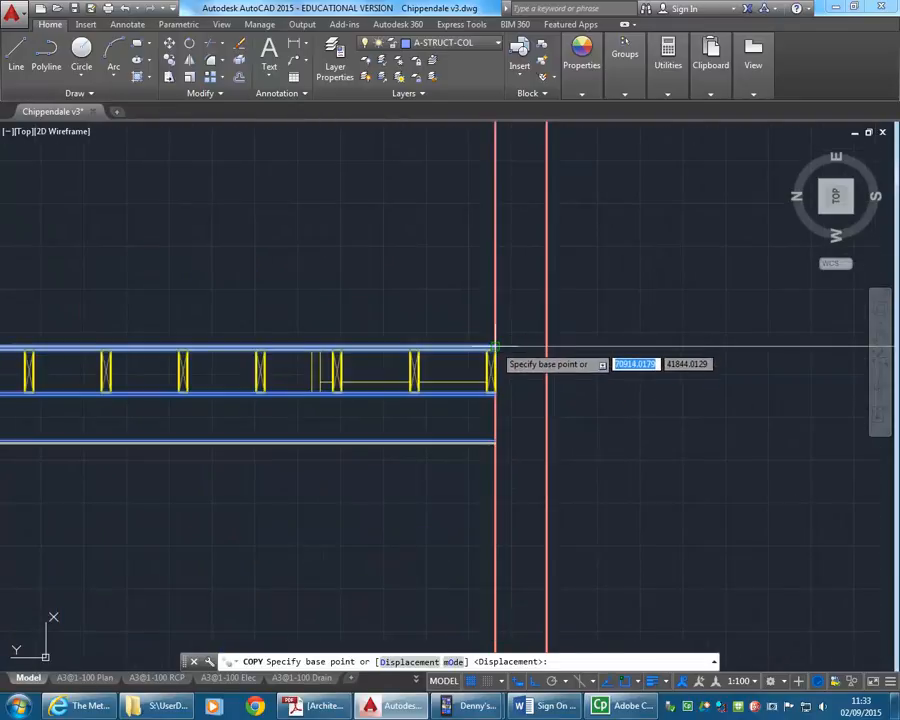
left_click(494, 347)
scroll(498, 340, "down", 5)
middle_click_drag(899, 313, 482, 342)
scroll(482, 342, "up", 6)
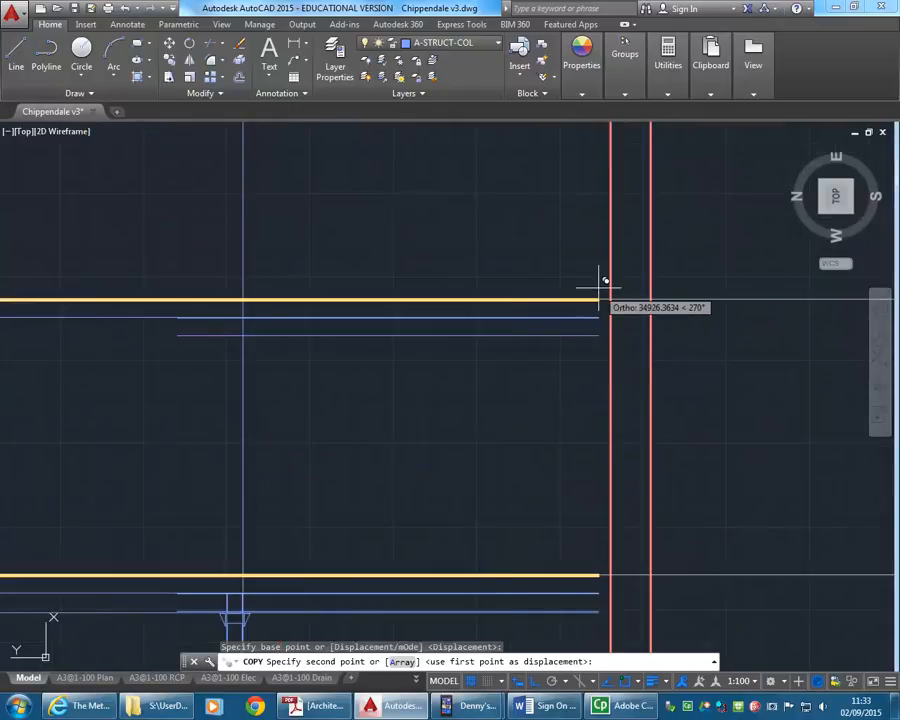
left_click(612, 292)
key("Return")
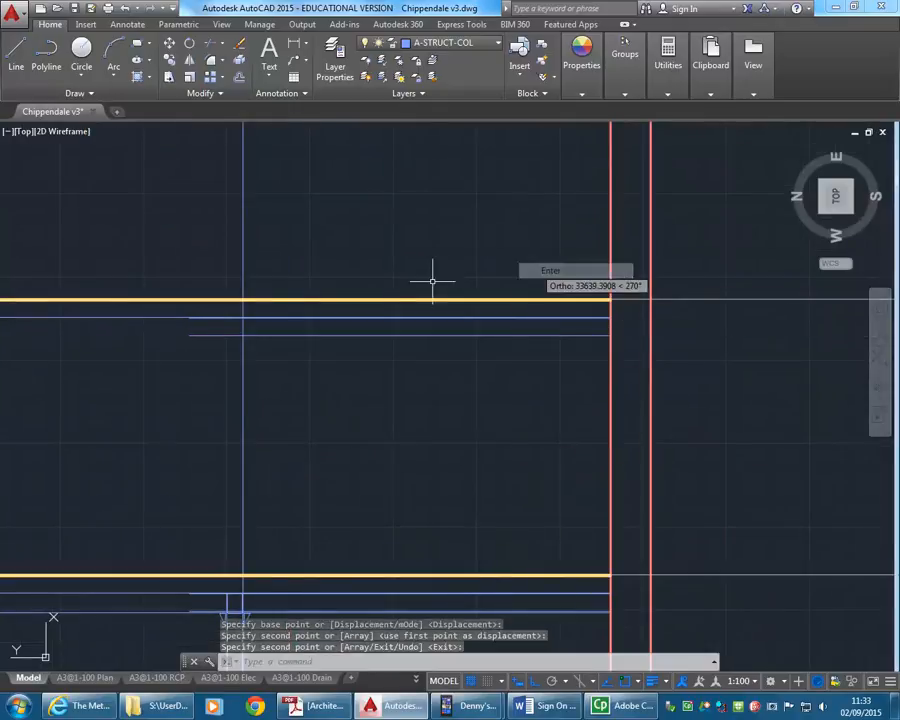
Step: Explode the copied ground-floor column block in the second section
scroll(454, 271, "down", 3)
scroll(405, 324, "up", 2)
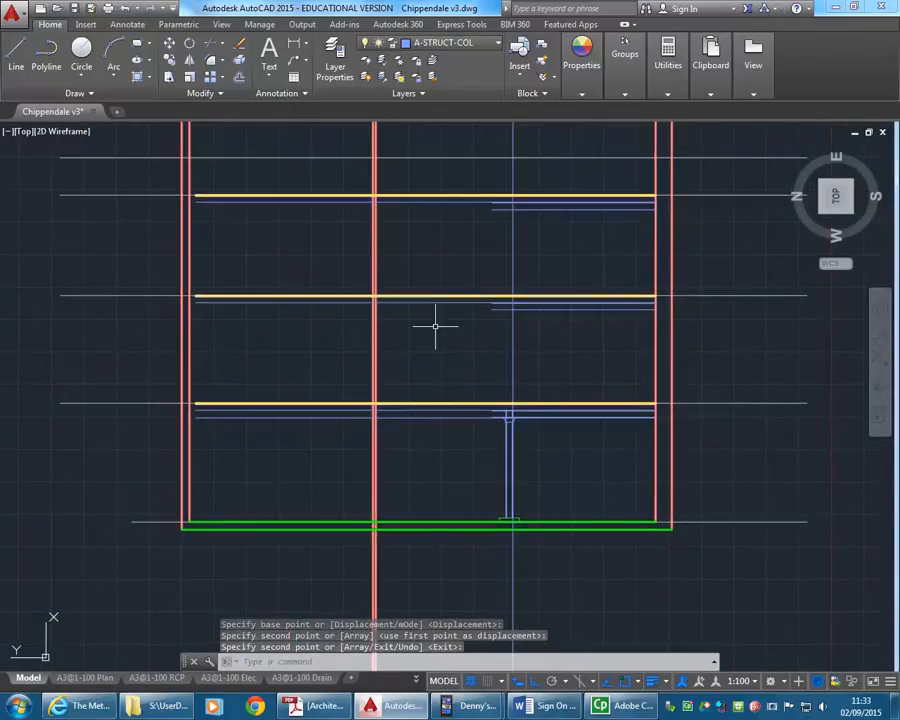
scroll(510, 480, "up", 5)
middle_click_drag(502, 464, 398, 522)
scroll(422, 385, "up", 4)
left_click(428, 394)
middle_click_drag(397, 332, 335, 408)
scroll(335, 408, "up", 4)
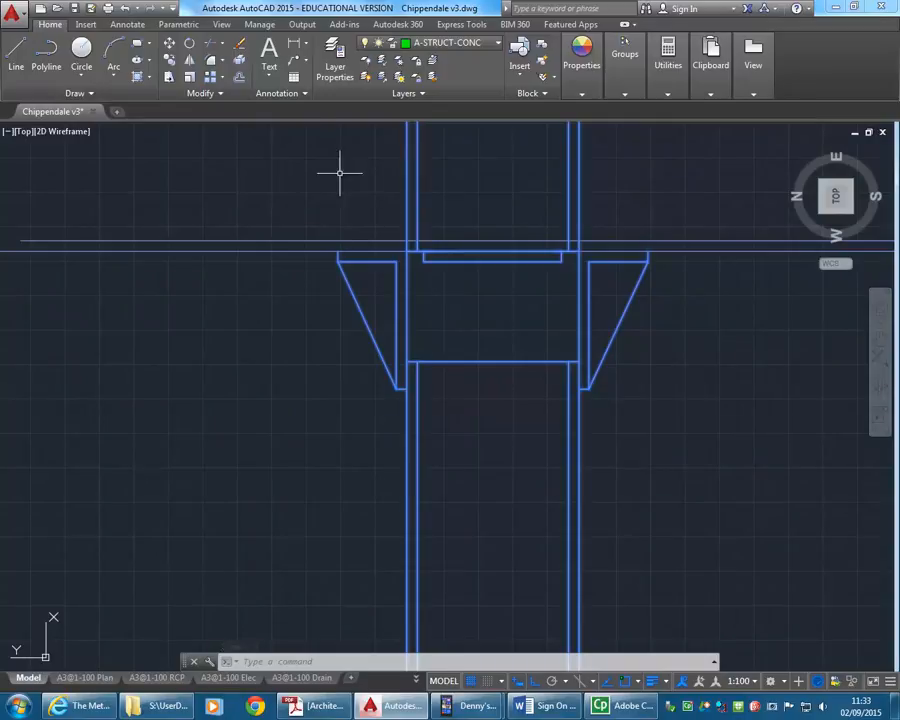
left_click(241, 62)
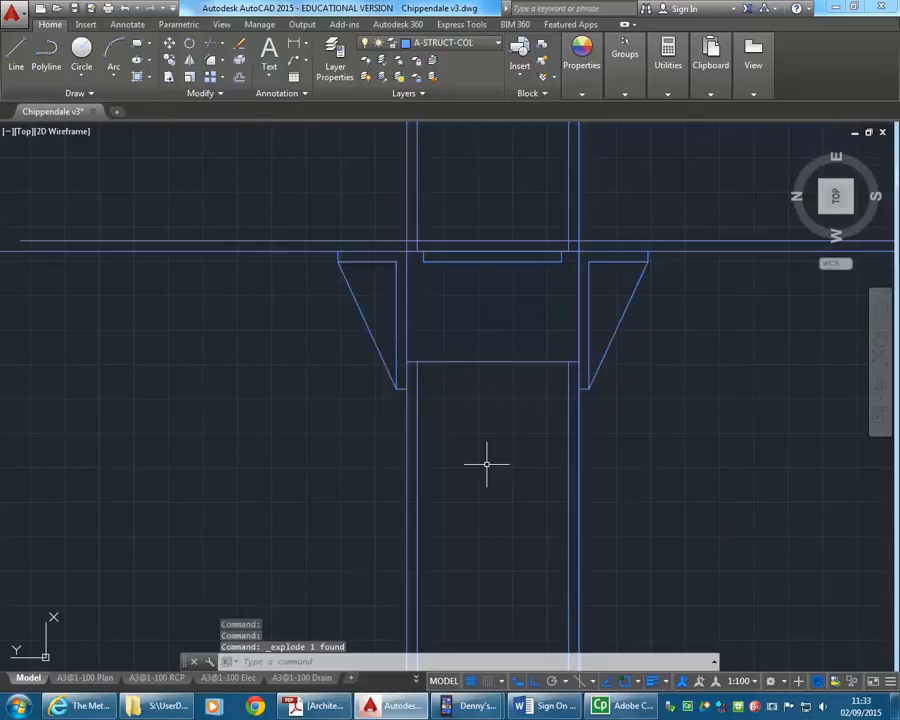
Step: Delete the triangular bracket on the left side of the exploded column's head
middle_click_drag(466, 294, 436, 342)
scroll(452, 412, "up", 2)
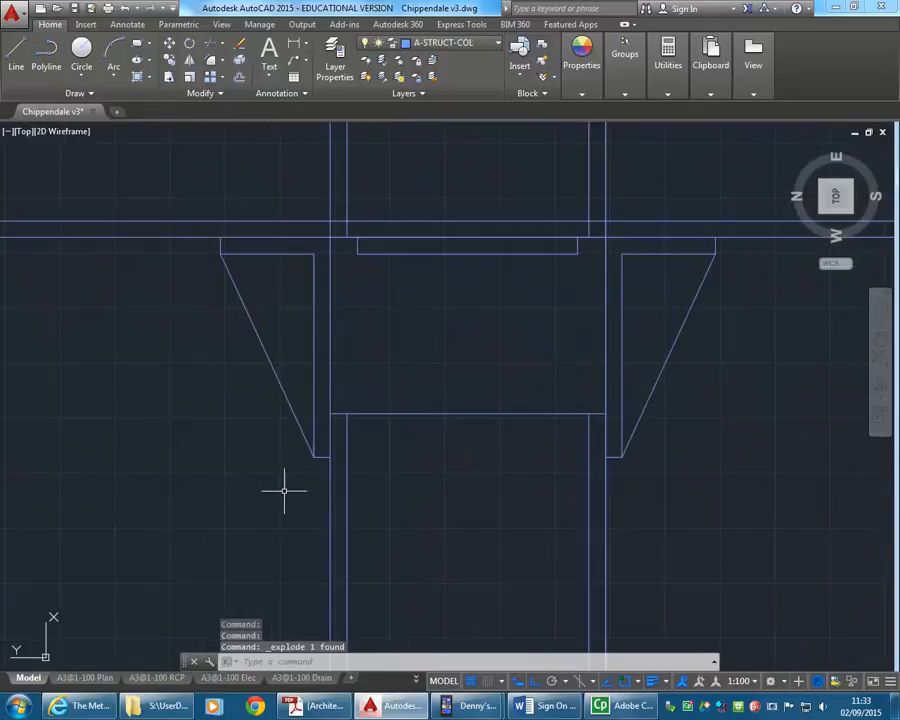
left_click(200, 229)
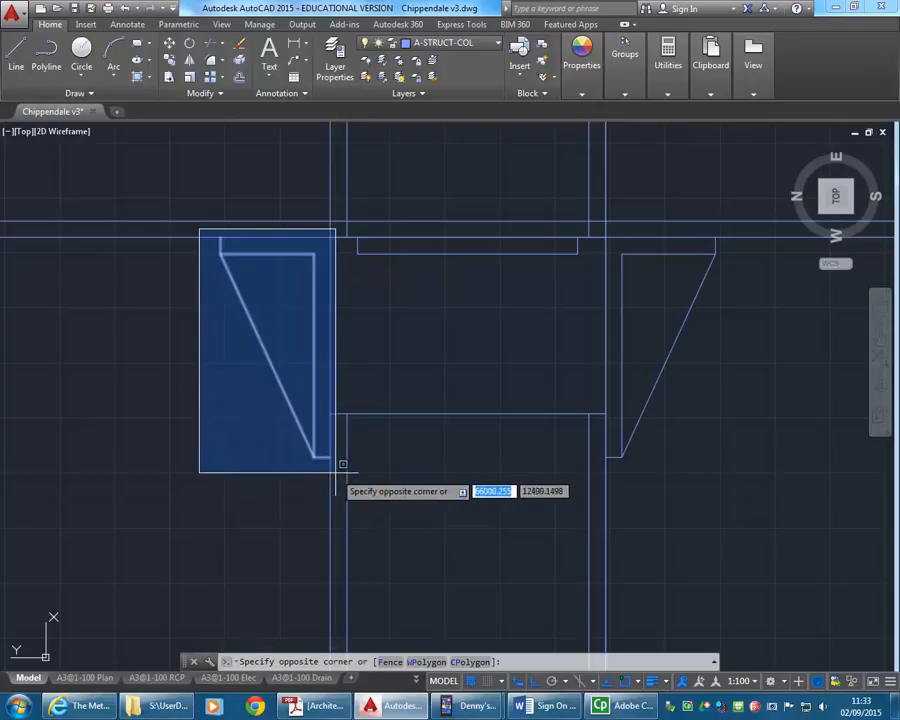
left_click(338, 467)
key("Delete")
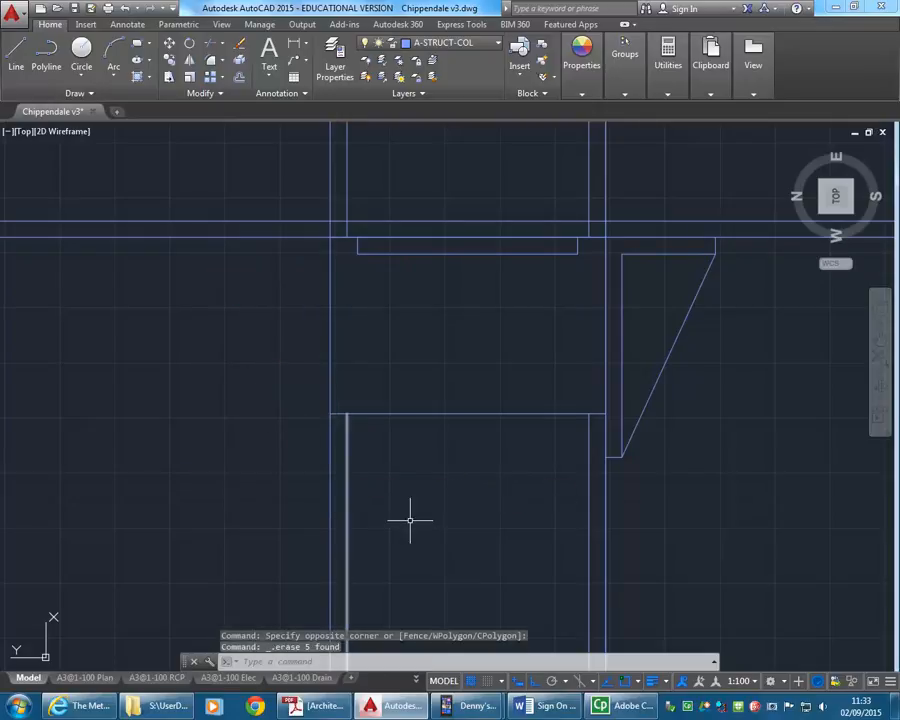
left_click(603, 482)
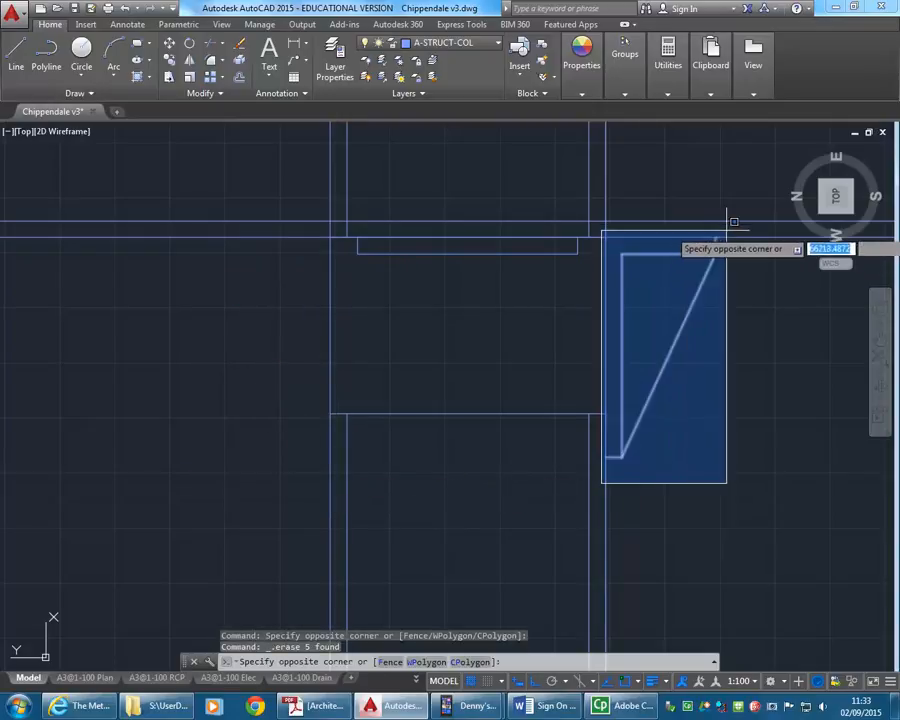
left_click(619, 461)
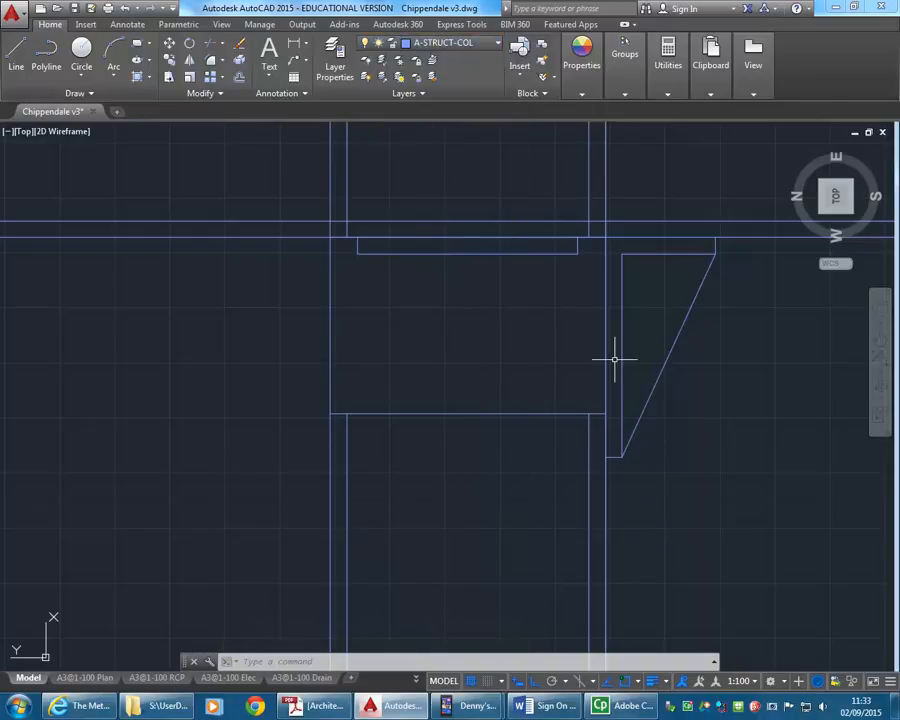
left_click(661, 376)
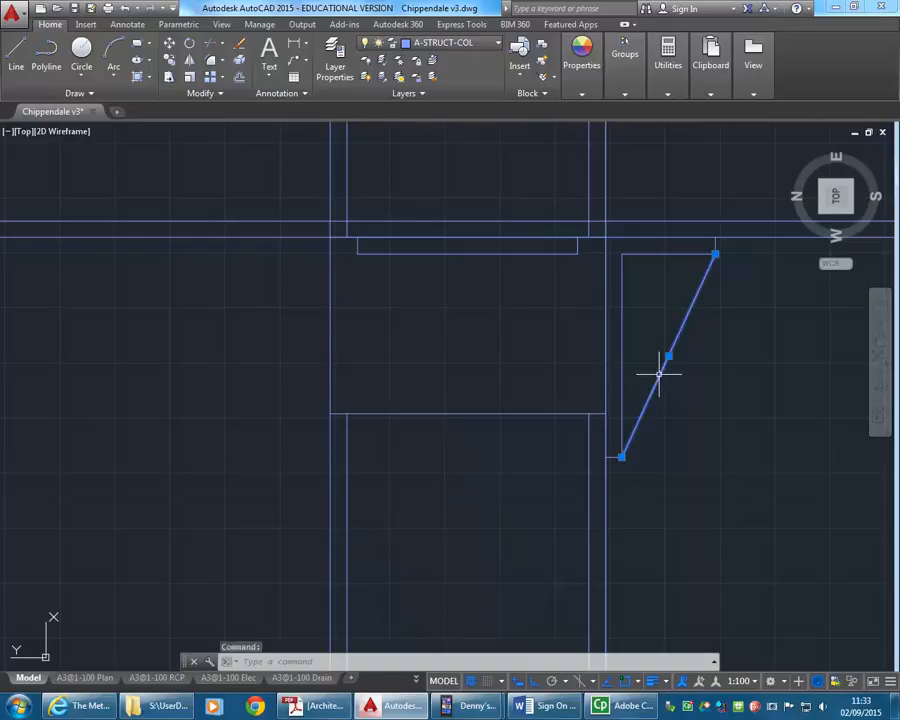
key("Escape")
key("Escape")
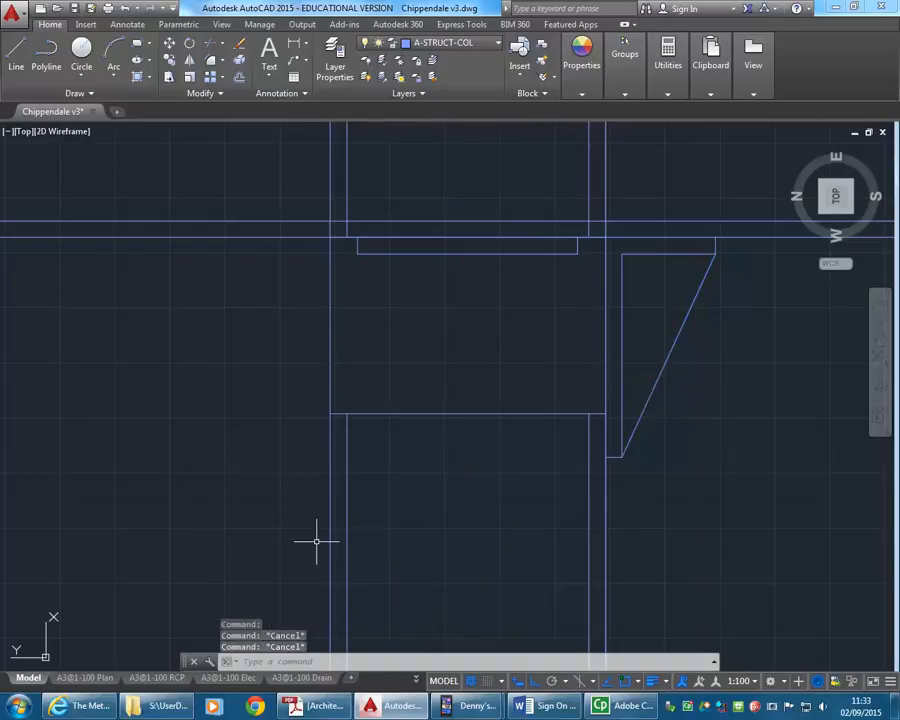
Step: Switch to Windows Explorer and open the Photos folder in StudentResources (P:) under EDU_DC_InteriorDesign, Construction 2, Resources (AD Design)
left_click(163, 708)
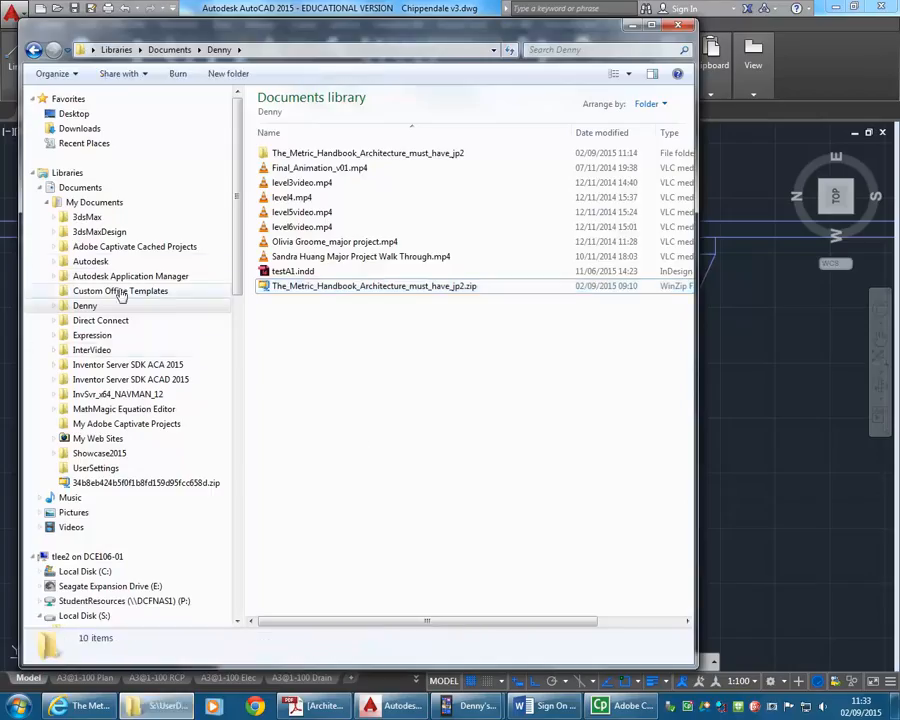
left_click(36, 173)
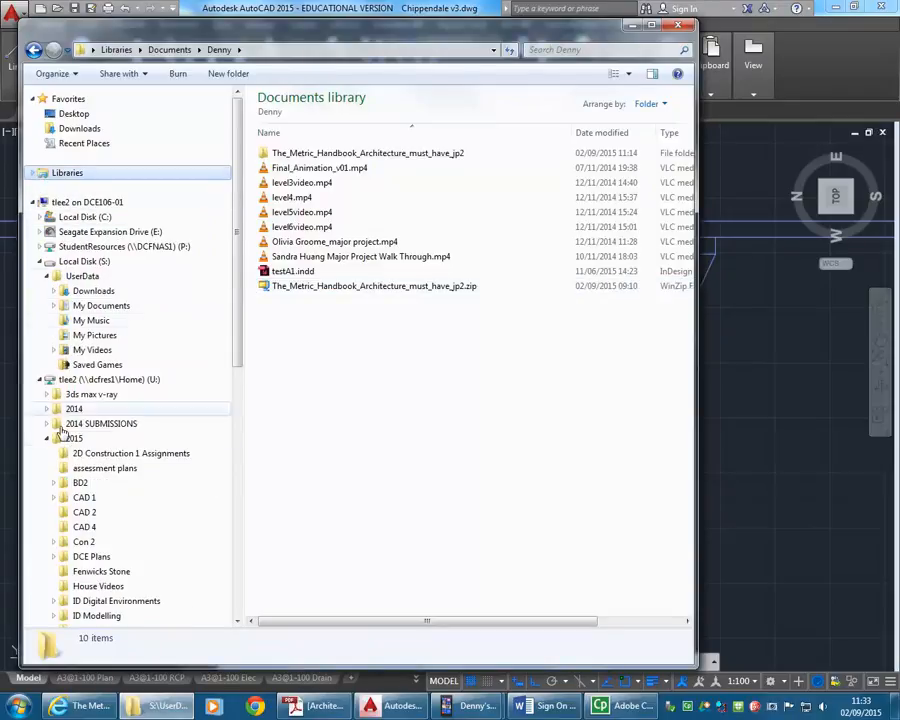
left_click(126, 248)
double_click(331, 217)
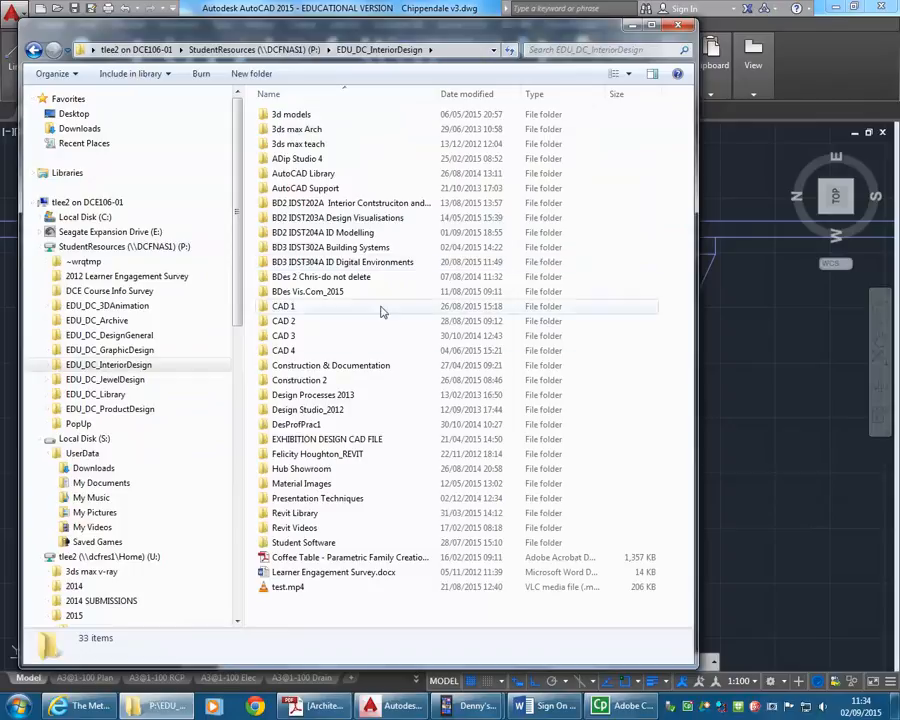
double_click(320, 381)
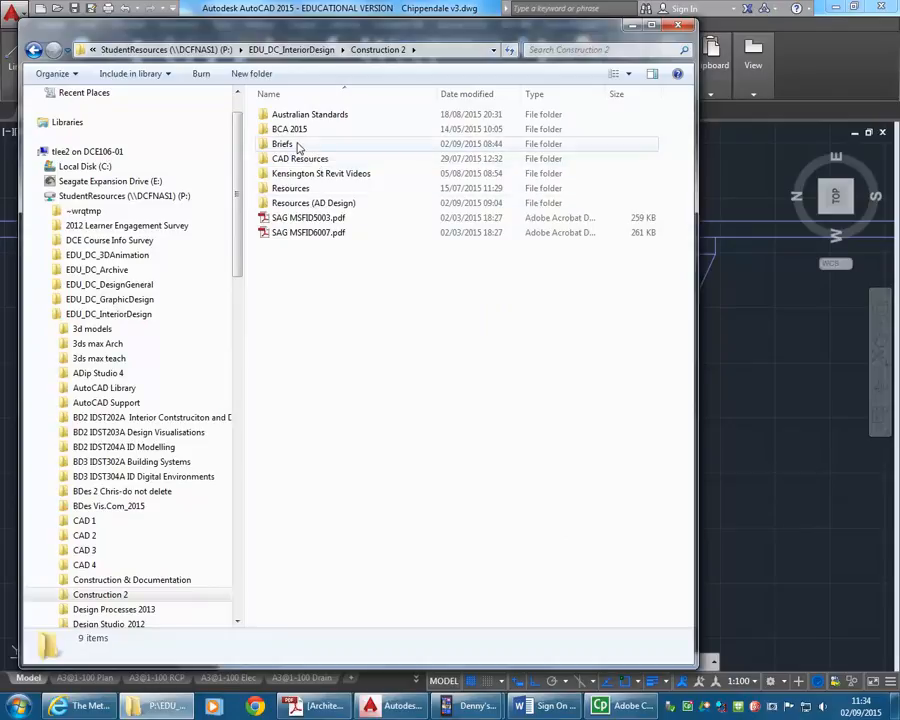
double_click(311, 202)
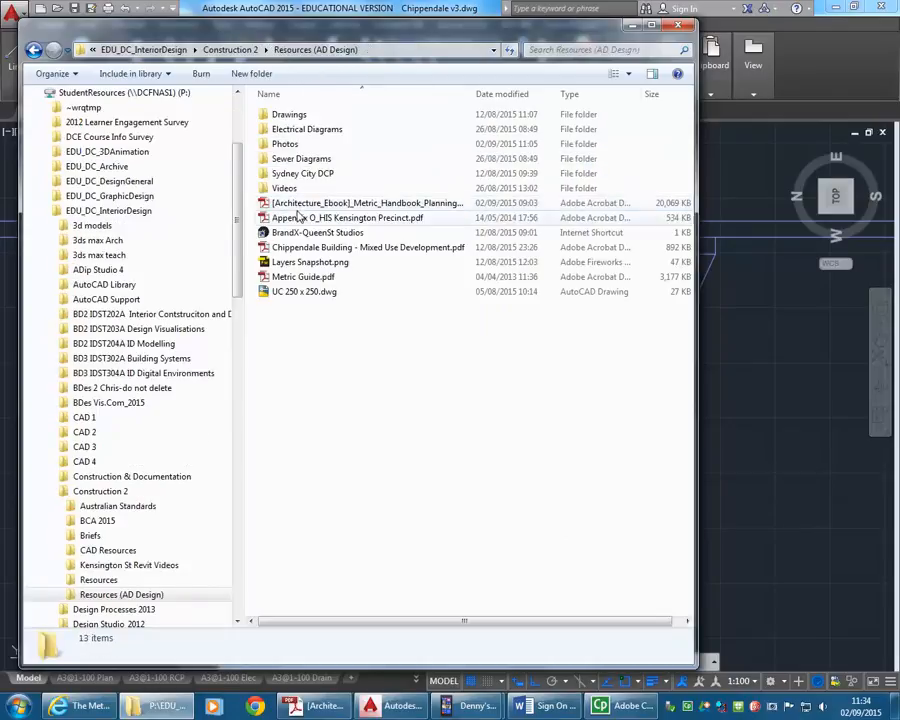
double_click(282, 143)
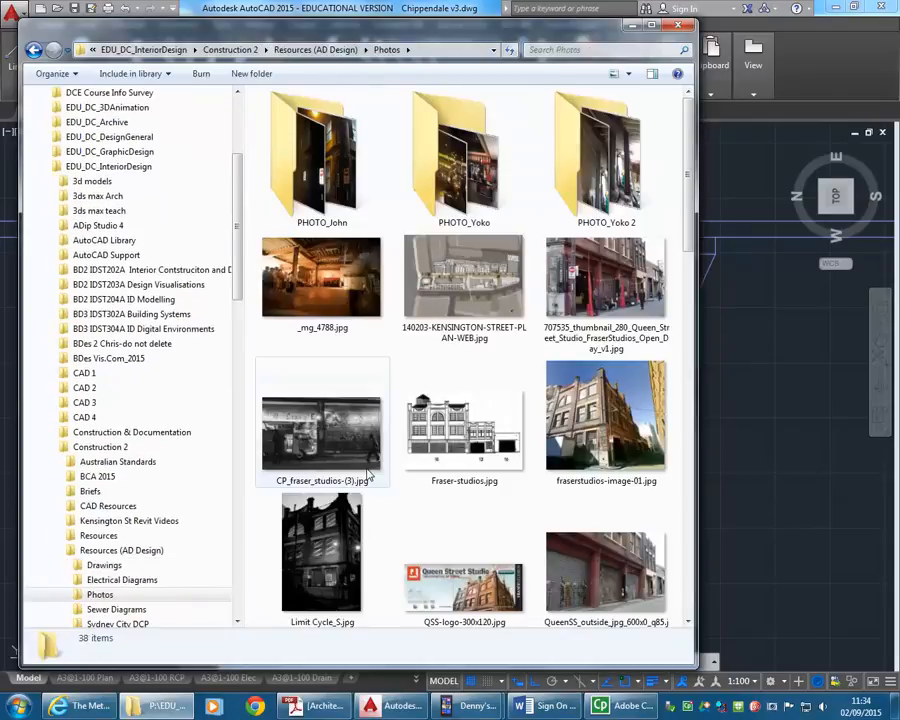
Step: Look through the building photo thumbnails for interior structure shots and open the third photo subfolder
scroll(427, 480, "down", 10)
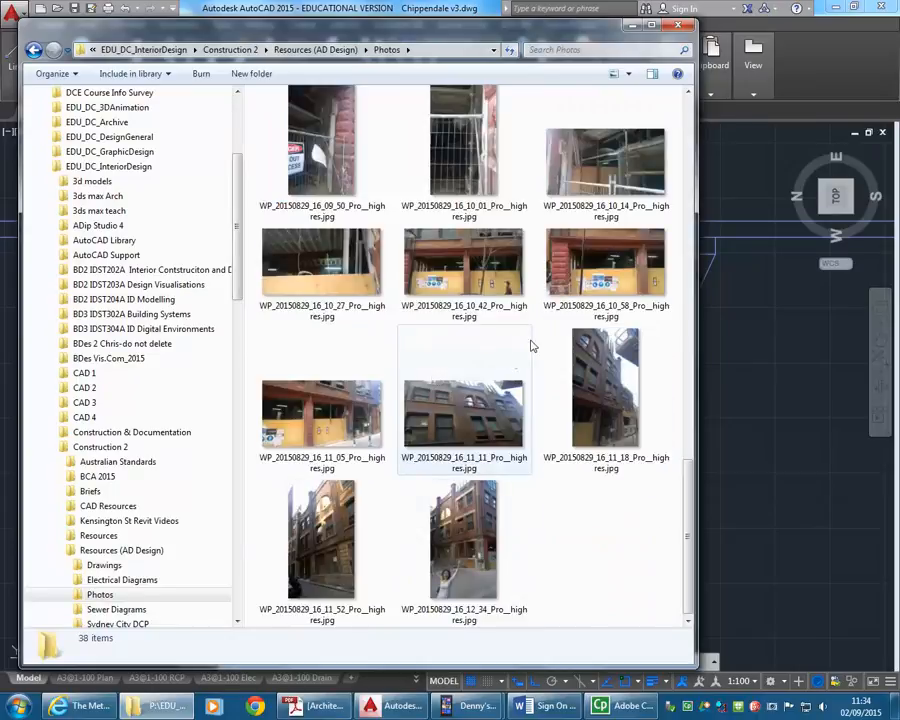
scroll(427, 483, "up", 10)
scroll(513, 364, "down", 10)
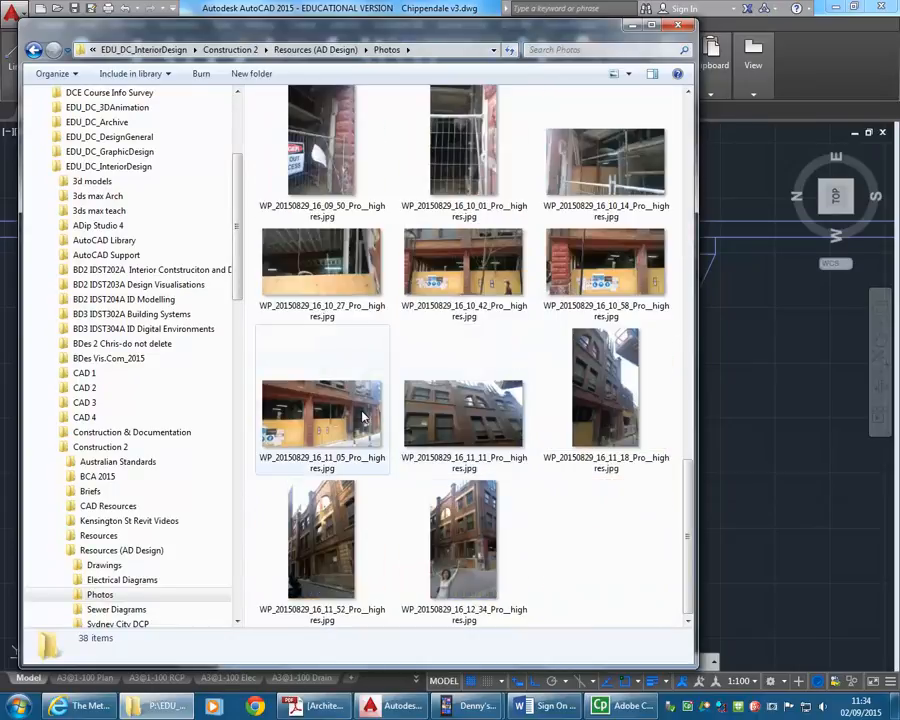
left_click(298, 276)
scroll(478, 348, "up", 2)
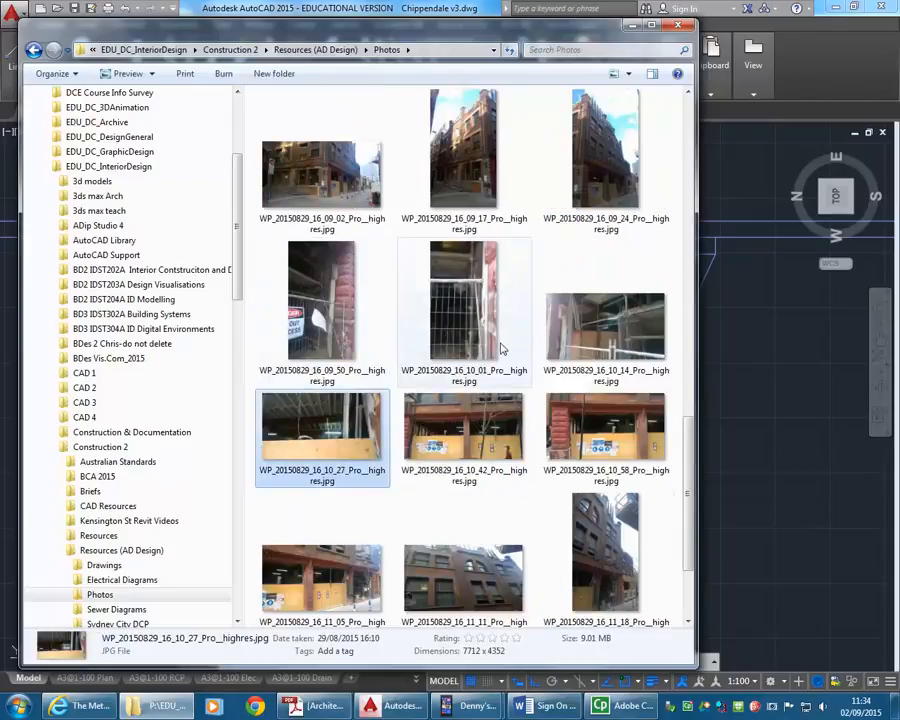
scroll(450, 340, "up", 6)
scroll(468, 310, "up", 3)
double_click(598, 150)
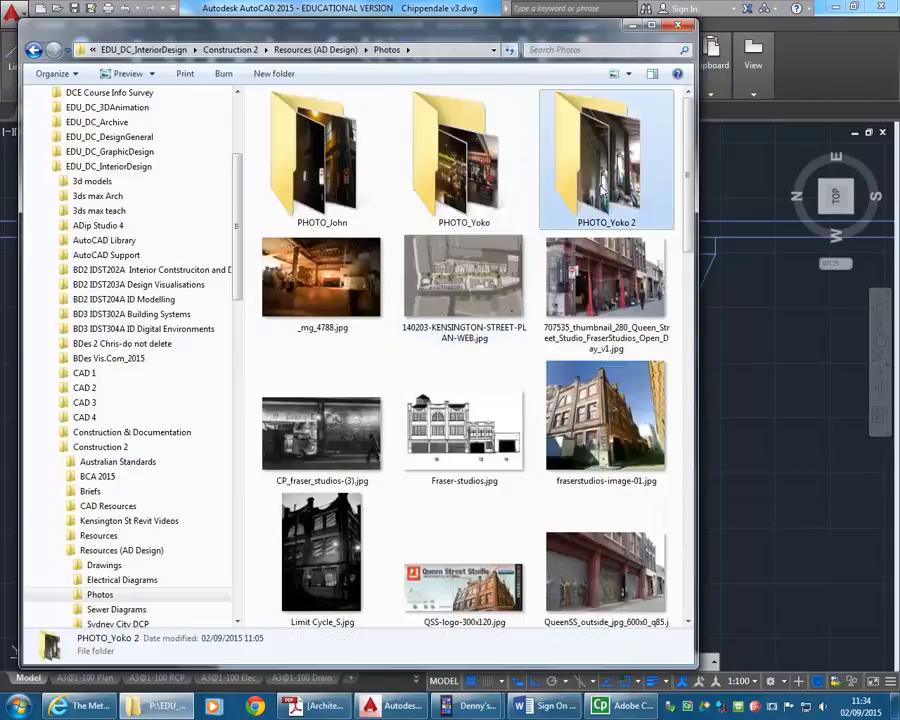
Step: Open thumb_DSC08088_1024.jpg in Windows Photo Viewer and maximize the viewer
right_click(335, 116)
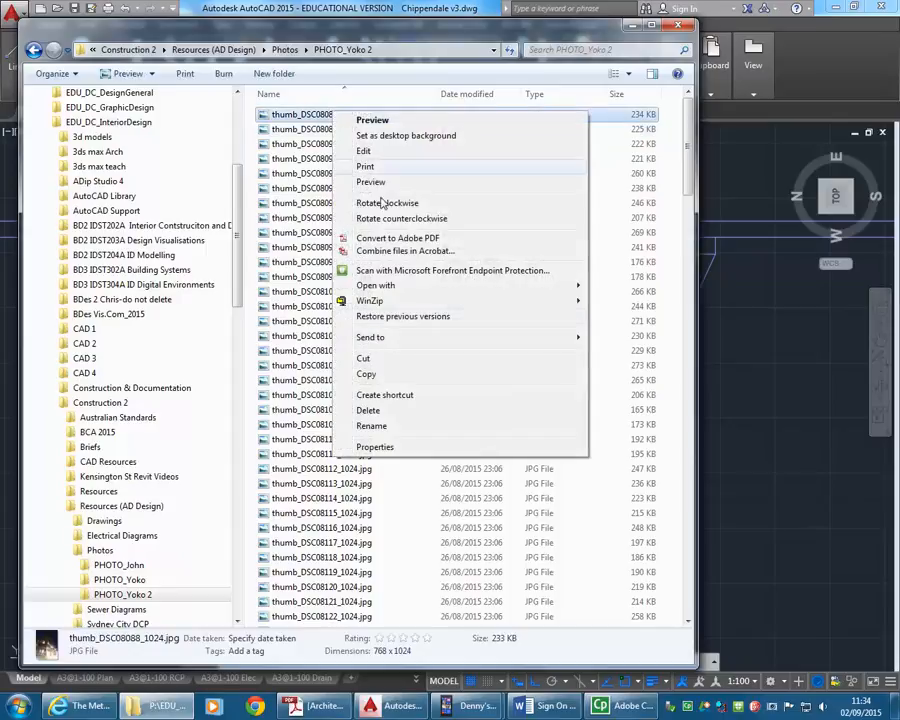
mouse_move(327, 285)
left_click(628, 404)
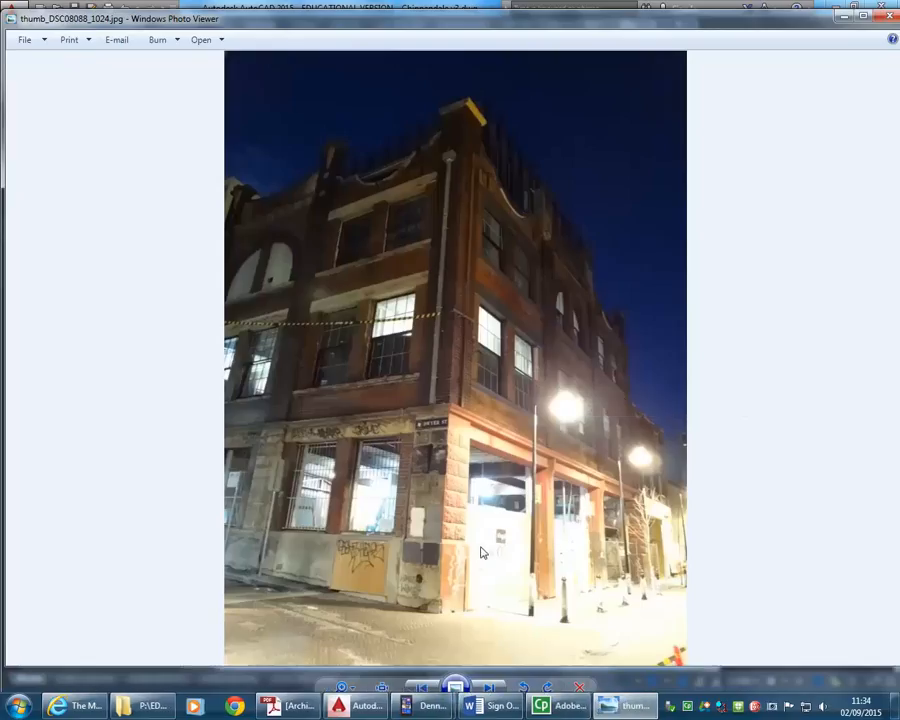
left_click(863, 17)
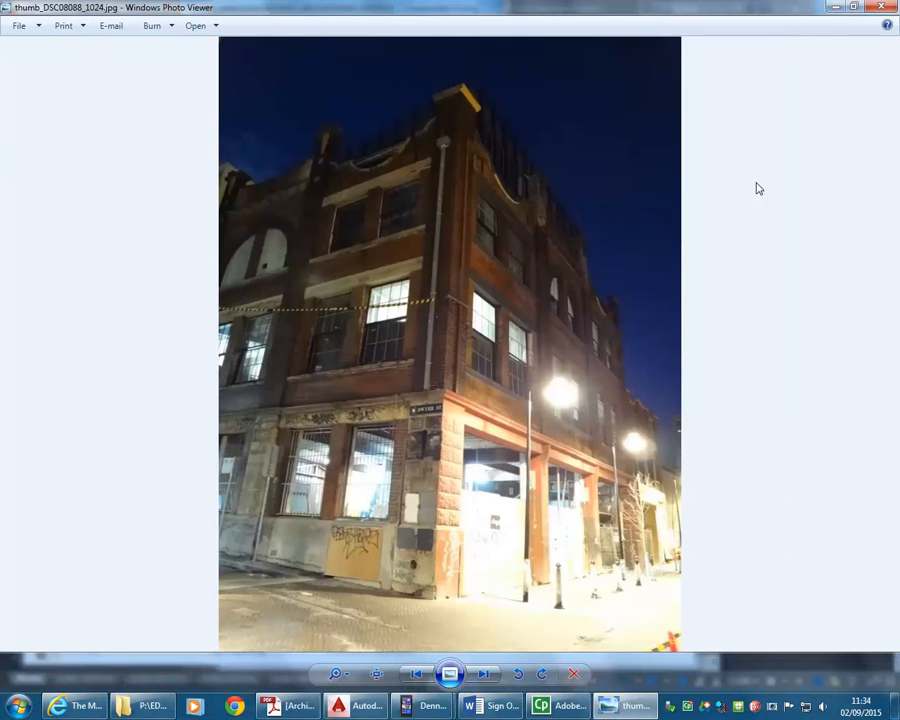
Step: Look through the site photos from thumb_DSC08088_1024.jpg to thumb_DSC08143_1024.jpg for column and beam details
left_click(488, 677)
left_click(488, 677)
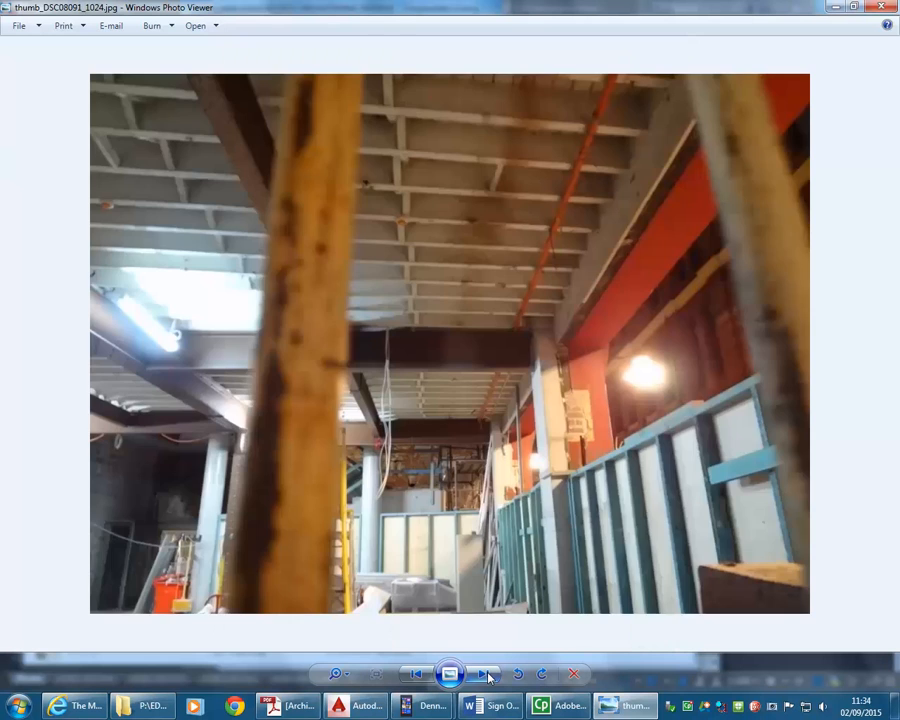
left_click(488, 677)
left_click(488, 677)
left_click(484, 674)
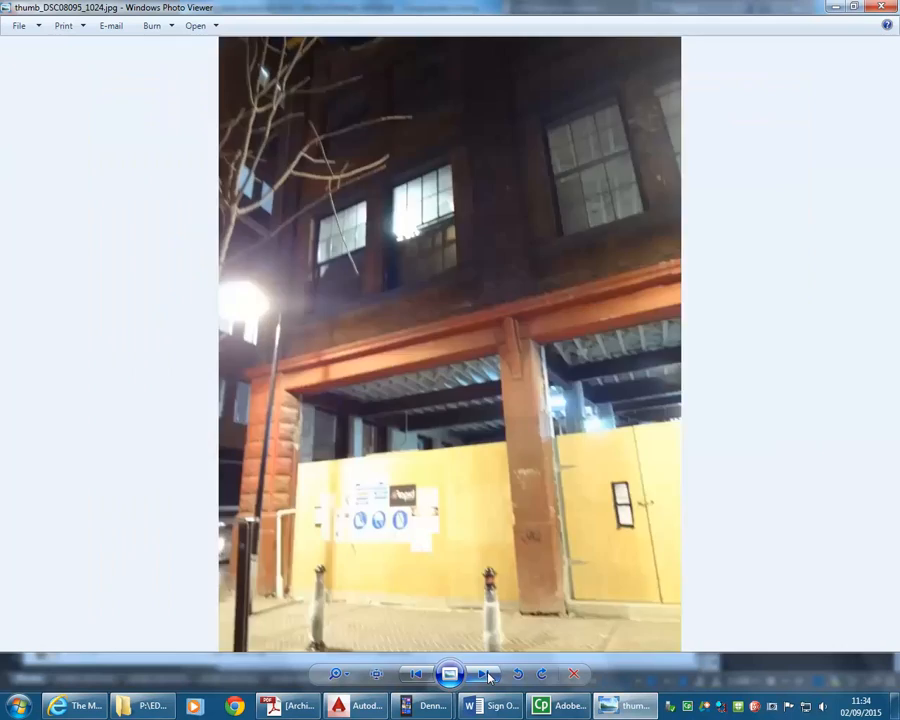
left_click(484, 674)
left_click(484, 674)
left_click(484, 674)
left_click(487, 676)
left_click(487, 676)
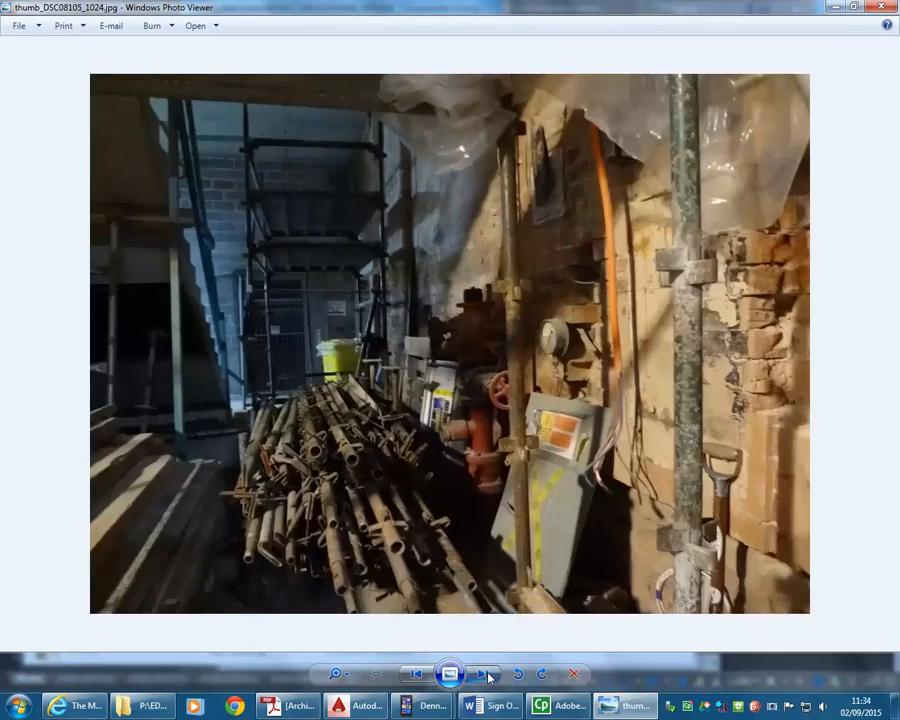
left_click(487, 676)
left_click(487, 676)
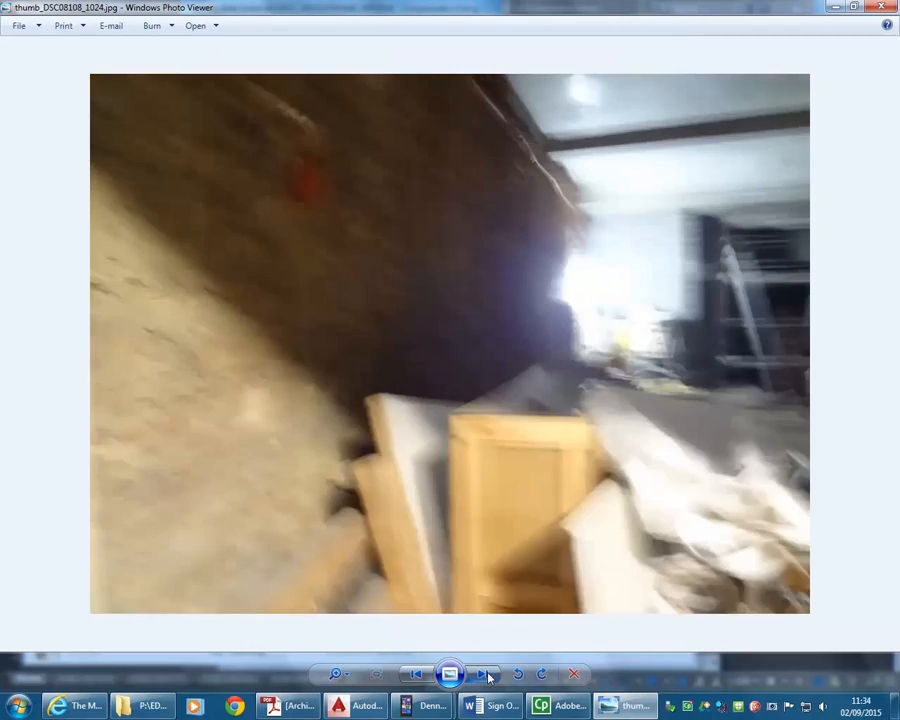
left_click(487, 676)
left_click(487, 676)
left_click(487, 676)
left_click(487, 676)
left_click(487, 676)
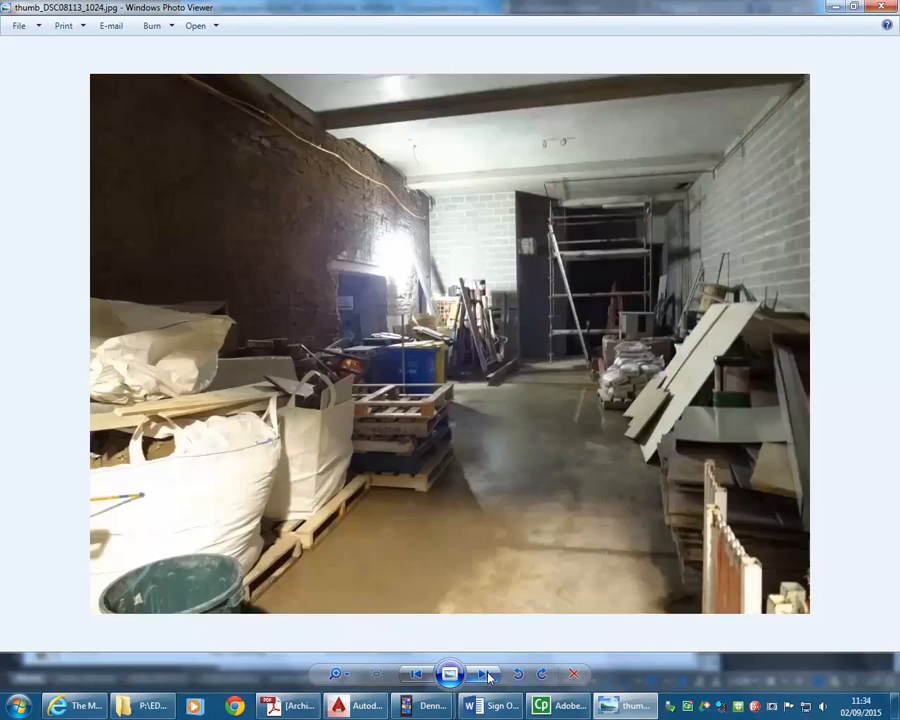
left_click(487, 676)
left_click(487, 676)
left_click(487, 676)
left_click(487, 676)
left_click(487, 676)
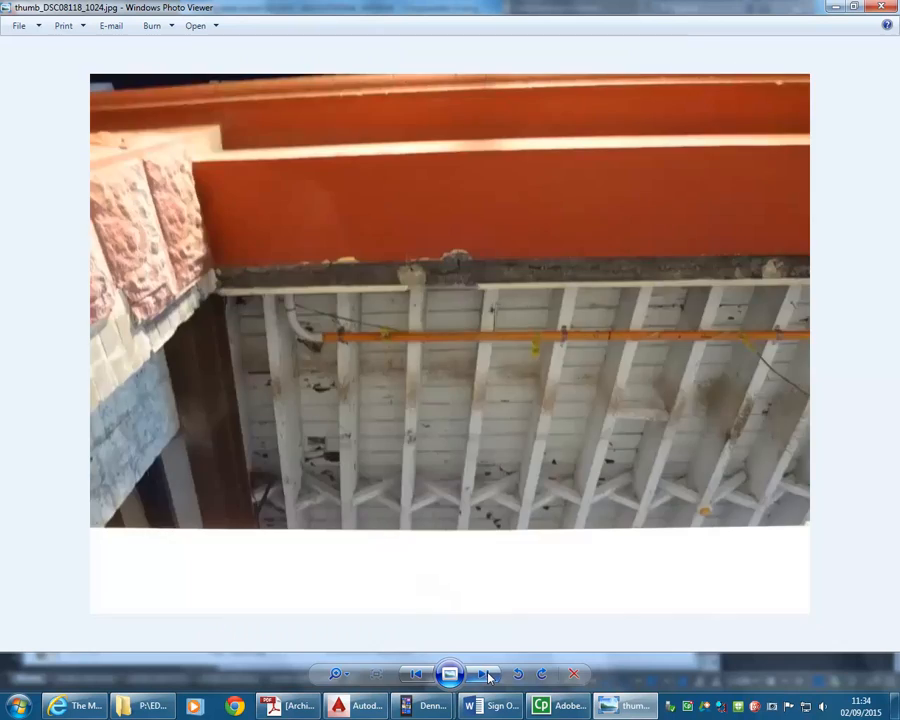
left_click(487, 676)
left_click(487, 676)
left_click(487, 676)
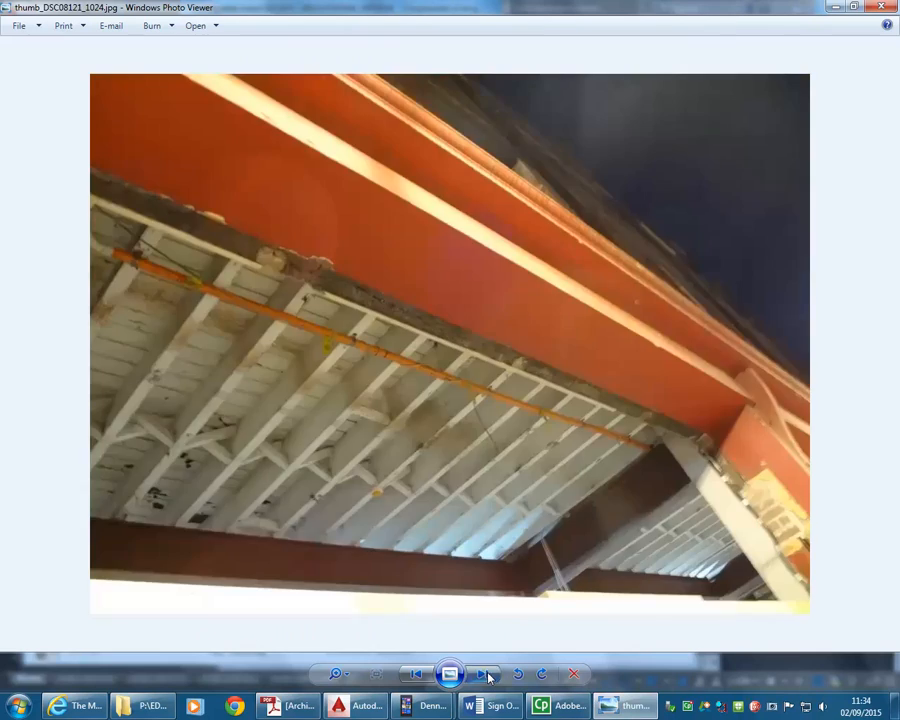
left_click(487, 676)
left_click(487, 676)
left_click(487, 676)
left_click(487, 676)
left_click(487, 676)
left_click(487, 676)
left_click(487, 676)
left_click(487, 676)
left_click(487, 676)
left_click(487, 676)
left_click(487, 676)
left_click(487, 676)
left_click(487, 676)
left_click(487, 676)
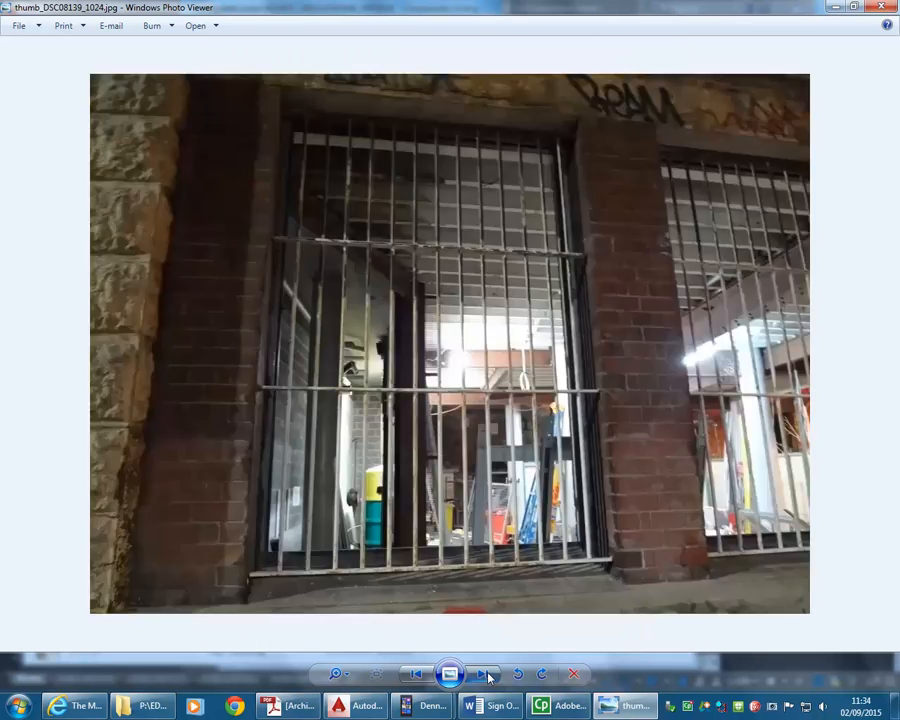
left_click(487, 676)
left_click(487, 676)
left_click(487, 676)
left_click(487, 676)
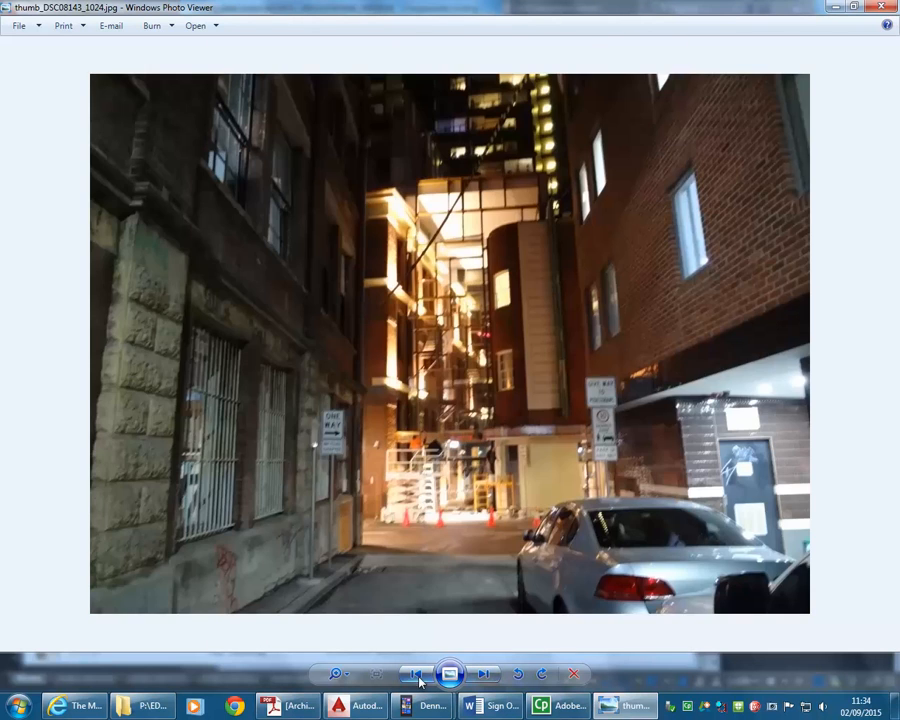
Step: Review the photos back to thumb_DSC08140_1024.jpg and return to thumb_DSC08143_1024.jpg
left_click(417, 675)
left_click(417, 675)
left_click(417, 675)
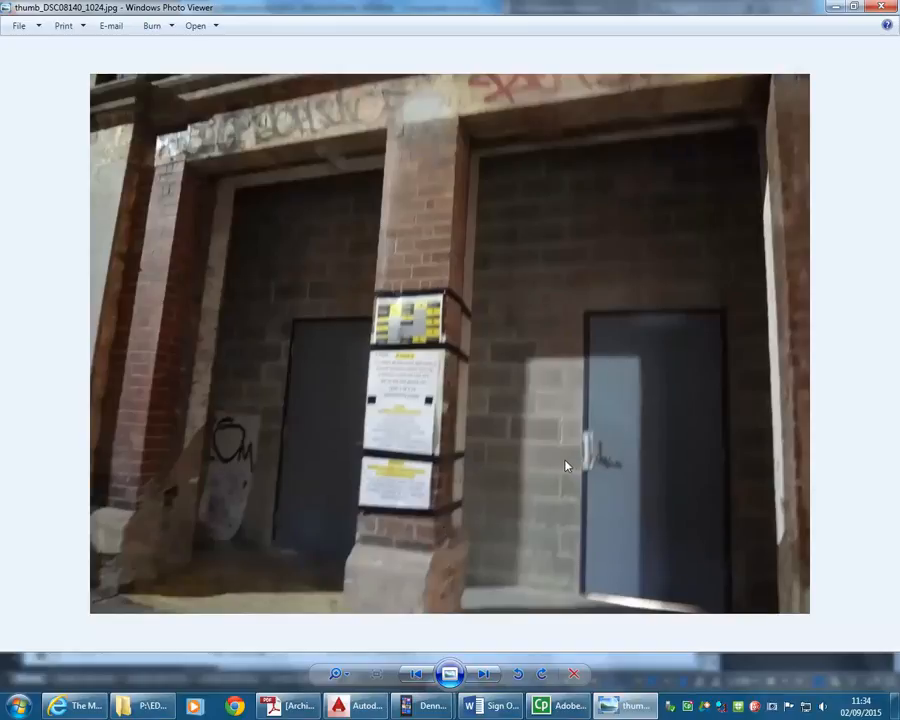
left_click(484, 675)
left_click(484, 675)
left_click(484, 675)
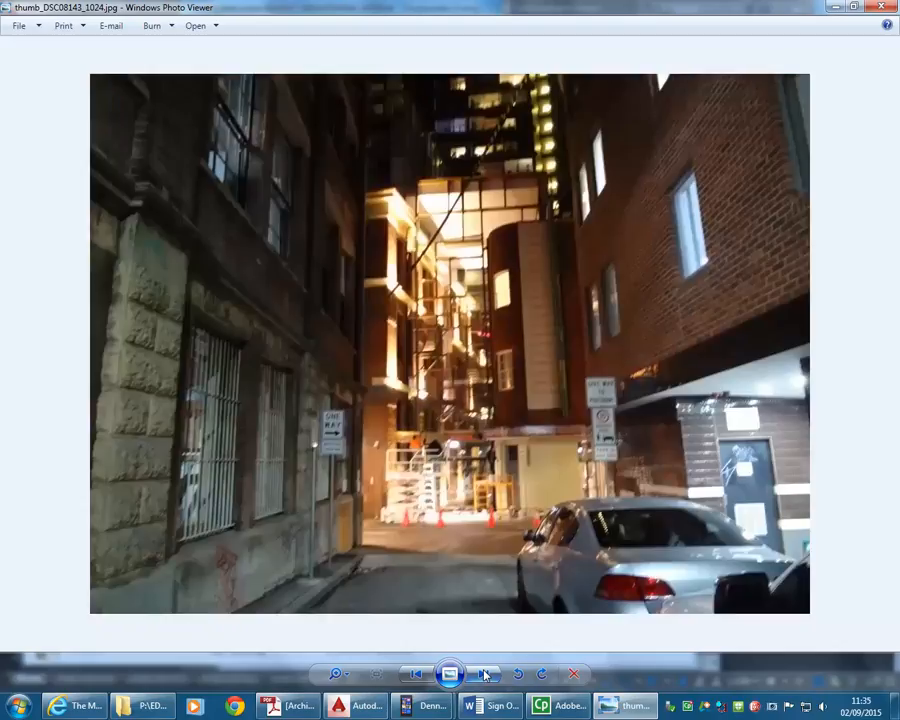
Step: Examine the remaining site photos through thumb_DSC08195_1024.jpg for interior shots of the steel columns and their beam connections
left_click(484, 675)
left_click(484, 675)
left_click(484, 675)
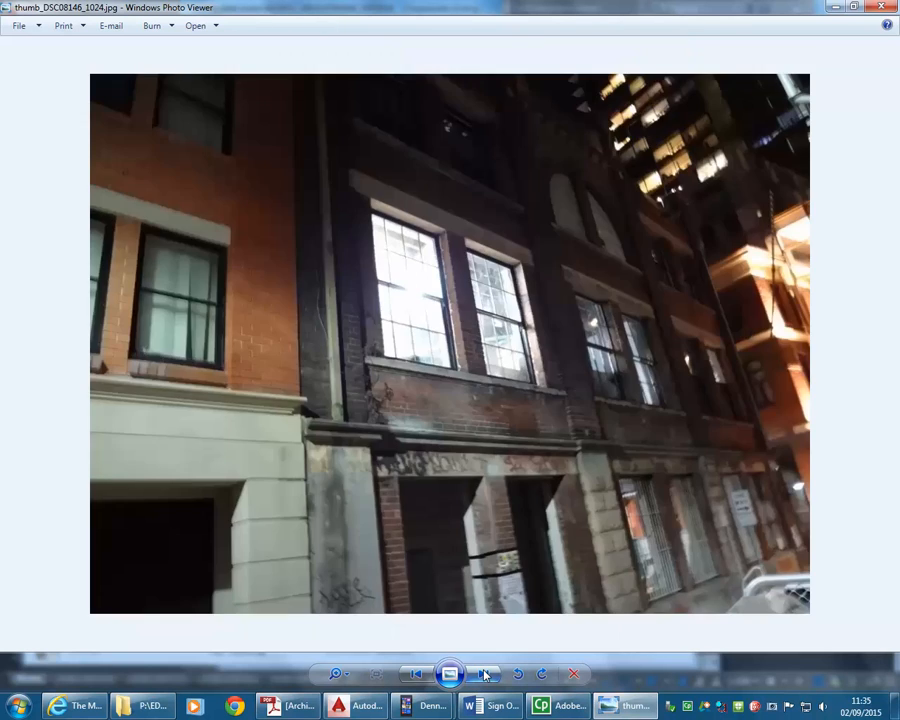
left_click(484, 675)
left_click(484, 675)
left_click(484, 675)
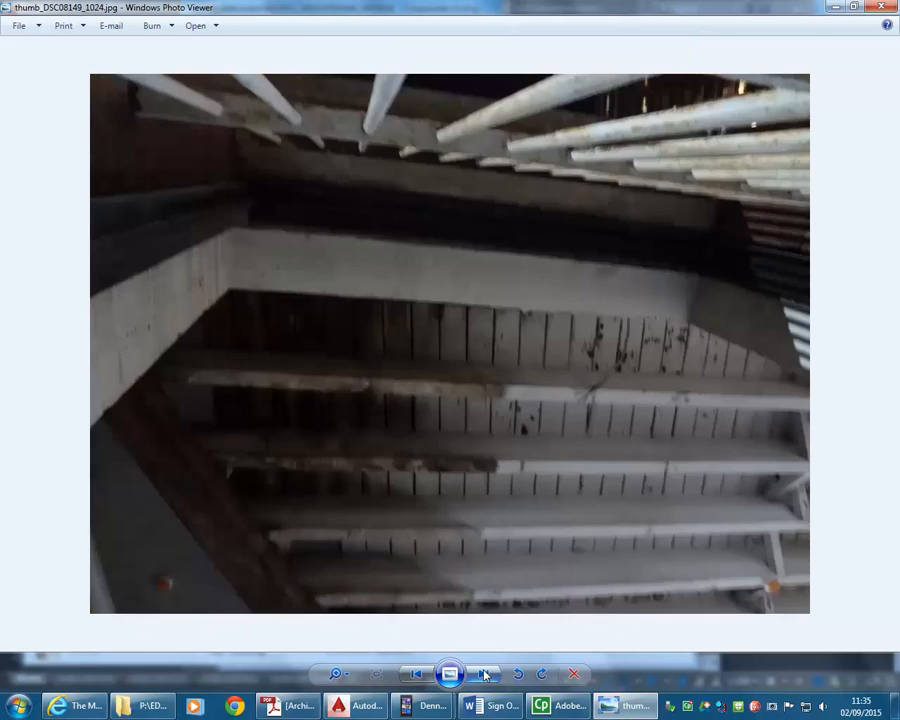
left_click(484, 675)
left_click(484, 675)
left_click(484, 675)
left_click(484, 675)
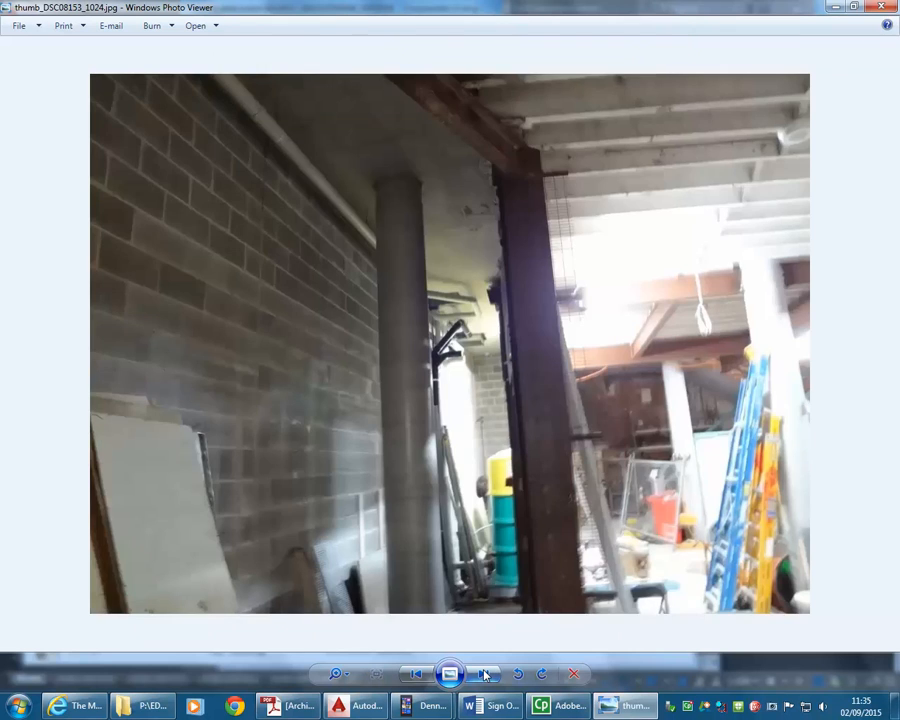
left_click(484, 675)
left_click(484, 675)
left_click(484, 675)
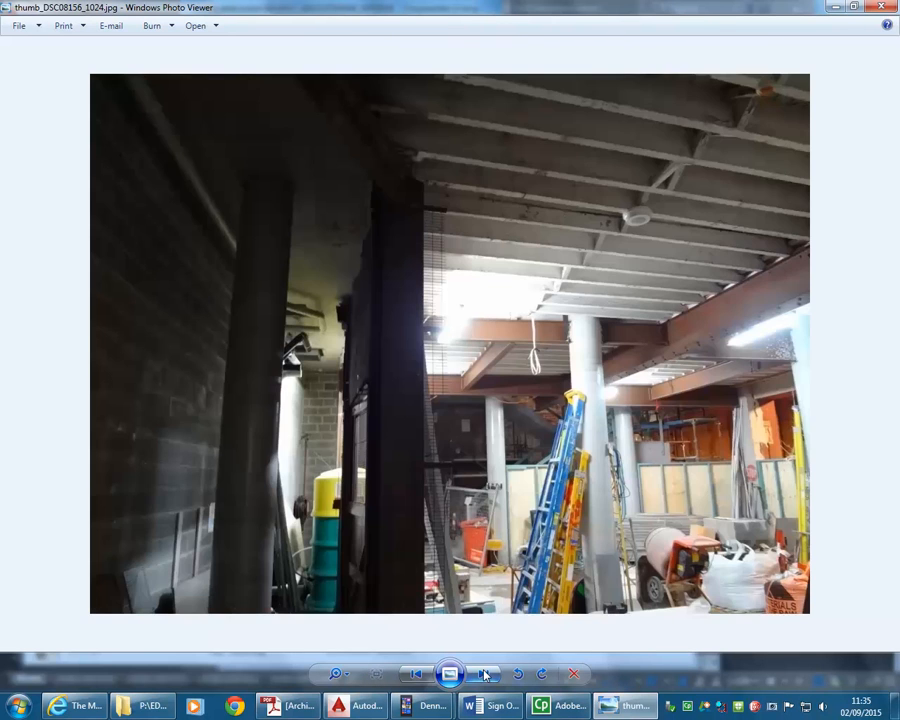
left_click(484, 675)
left_click(484, 675)
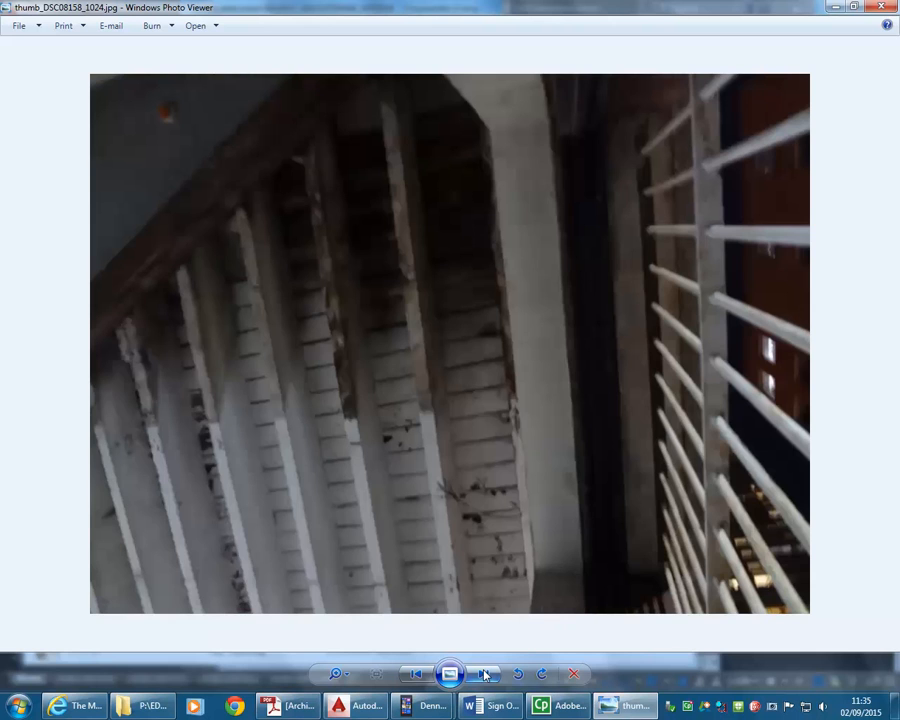
left_click(484, 675)
left_click(484, 675)
left_click(484, 675)
left_click(484, 675)
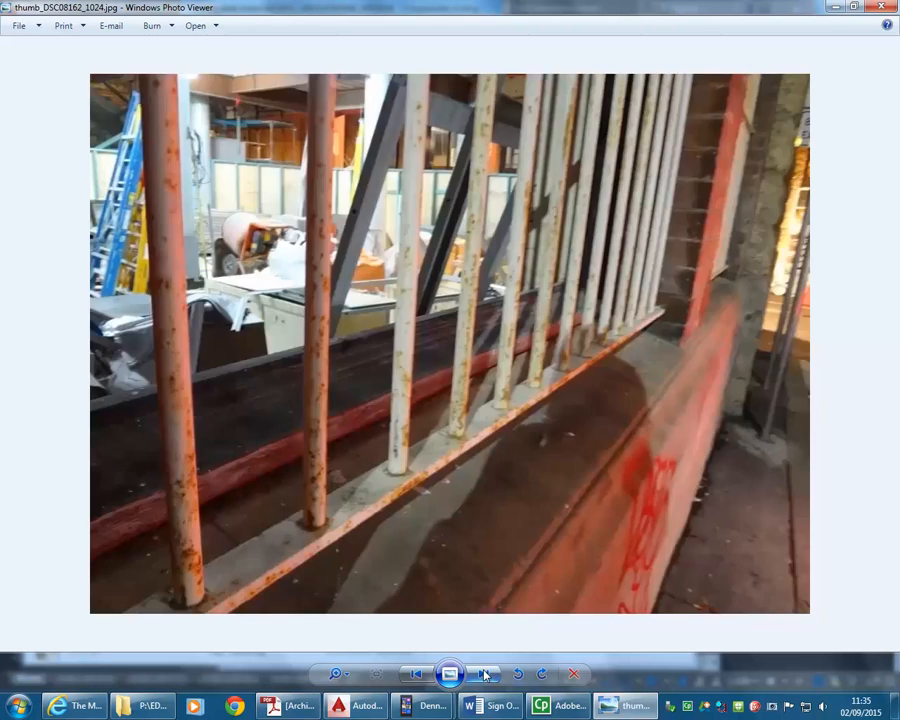
left_click(484, 675)
left_click(484, 675)
left_click(484, 675)
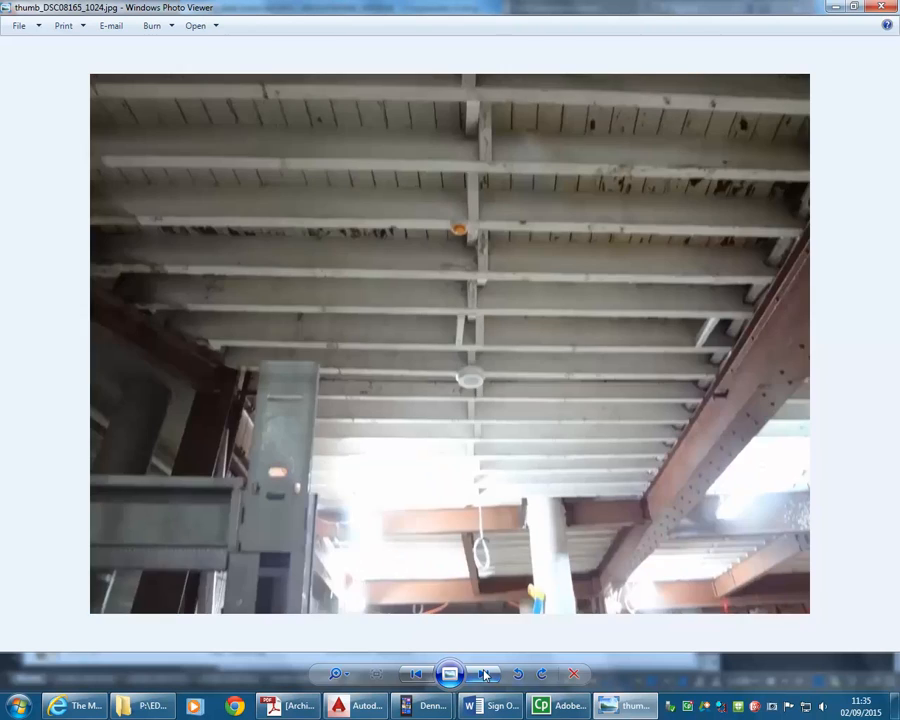
left_click(484, 675)
left_click(484, 675)
left_click(484, 675)
left_click(484, 675)
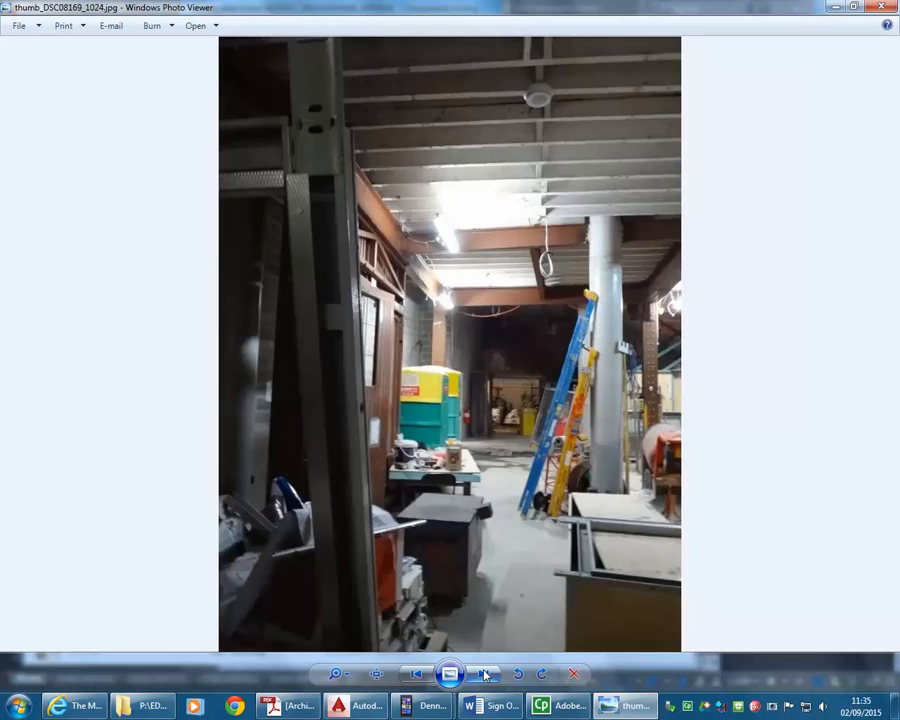
left_click(484, 675)
left_click(484, 675)
left_click(484, 675)
left_click(484, 675)
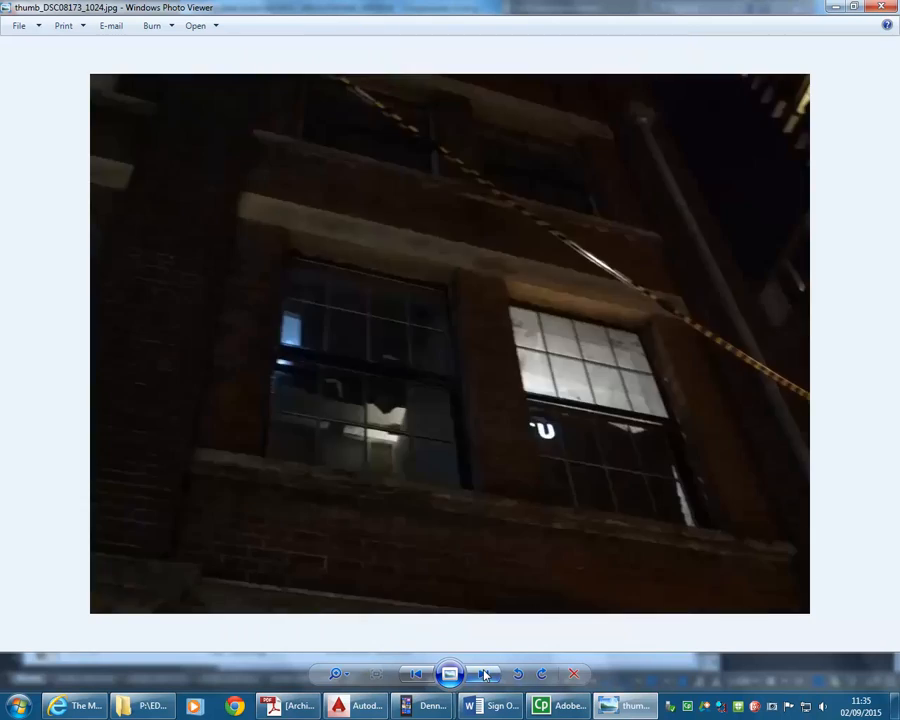
left_click(484, 675)
left_click(484, 675)
left_click(484, 675)
left_click(484, 675)
left_click(484, 675)
left_click(484, 675)
left_click(484, 675)
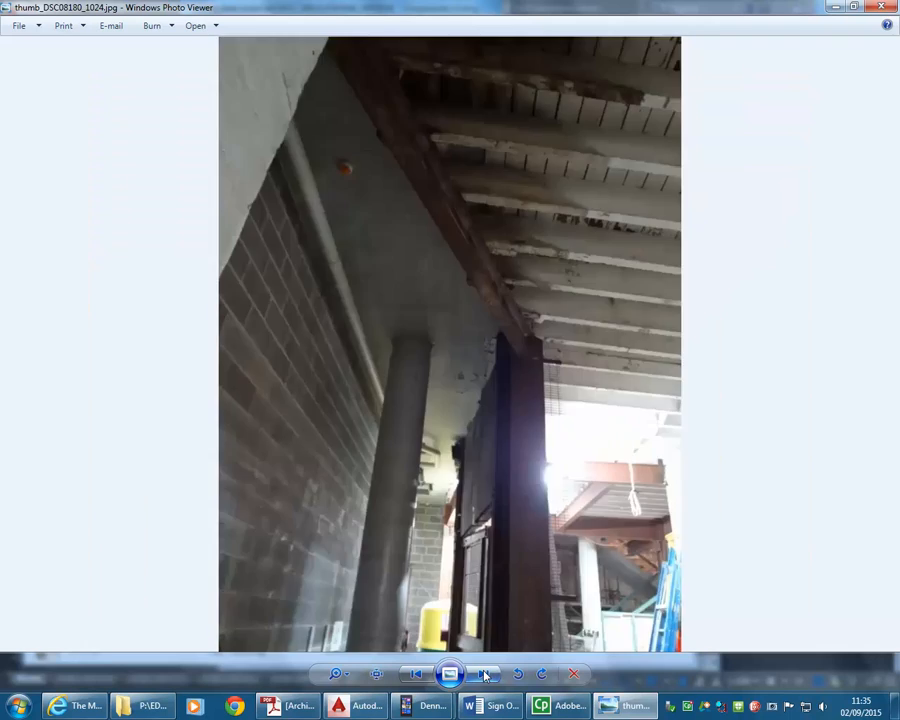
left_click(484, 675)
left_click(484, 675)
left_click(484, 675)
left_click(484, 675)
left_click(484, 675)
left_click(484, 675)
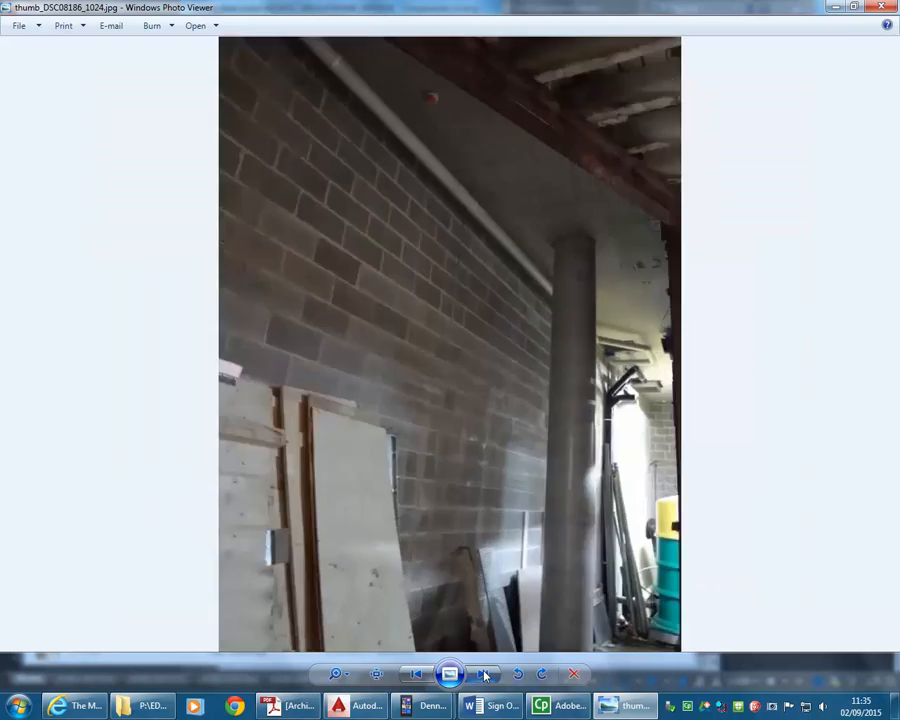
left_click(484, 675)
left_click(484, 675)
left_click(484, 675)
left_click(484, 675)
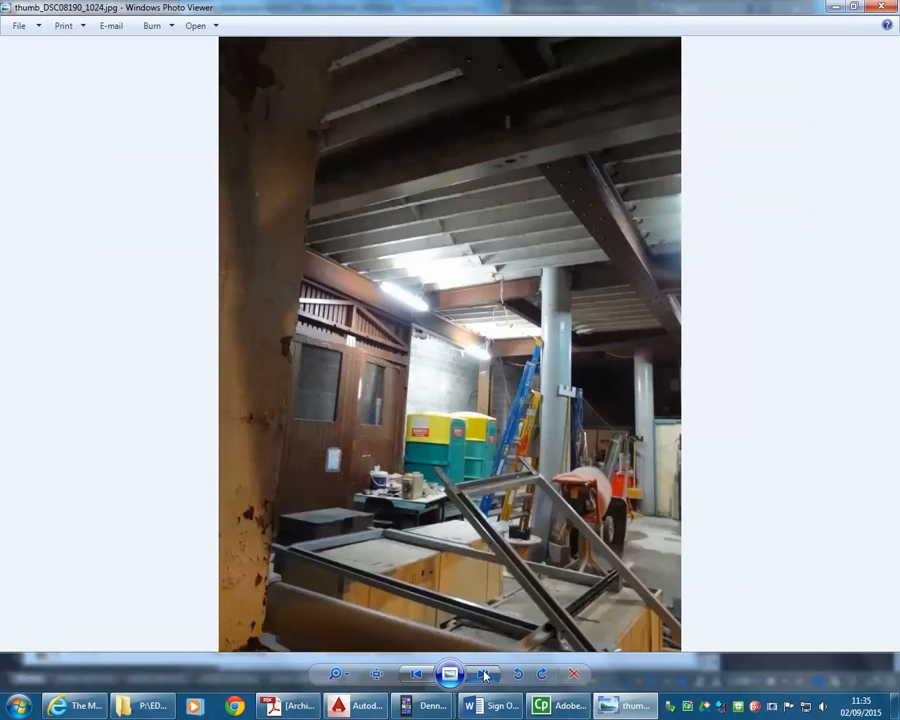
left_click(484, 675)
left_click(484, 675)
left_click(484, 675)
left_click(484, 675)
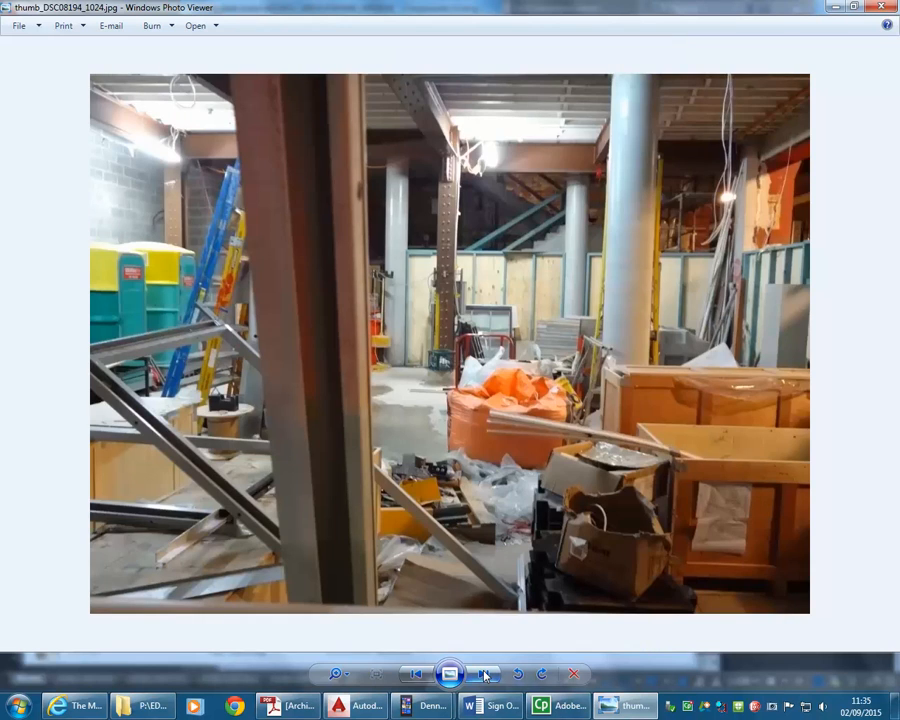
left_click(484, 675)
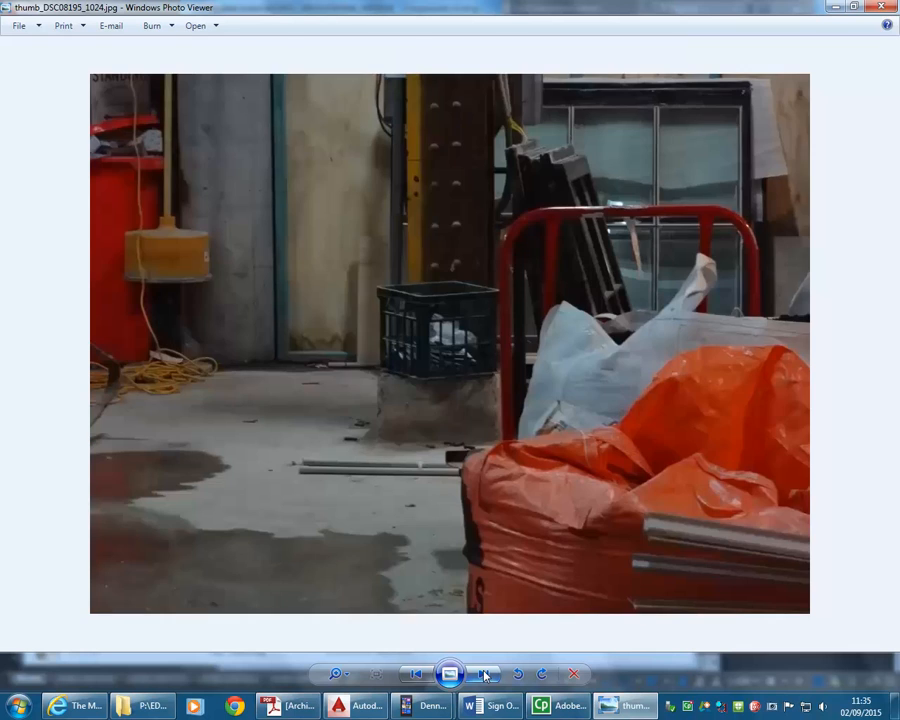
Step: Zoom in on the riveted column head in thumb_DSC08194_1024.jpg and return to the Chippendale v3 drawing in AutoCAD
left_click(431, 675)
scroll(430, 182, "up", 5)
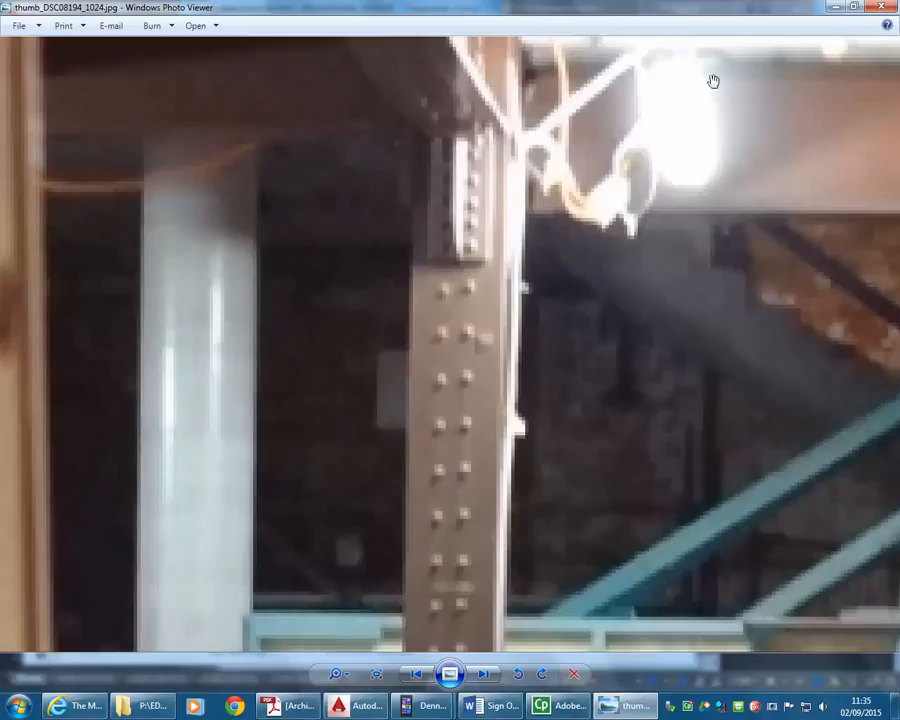
left_click(840, 6)
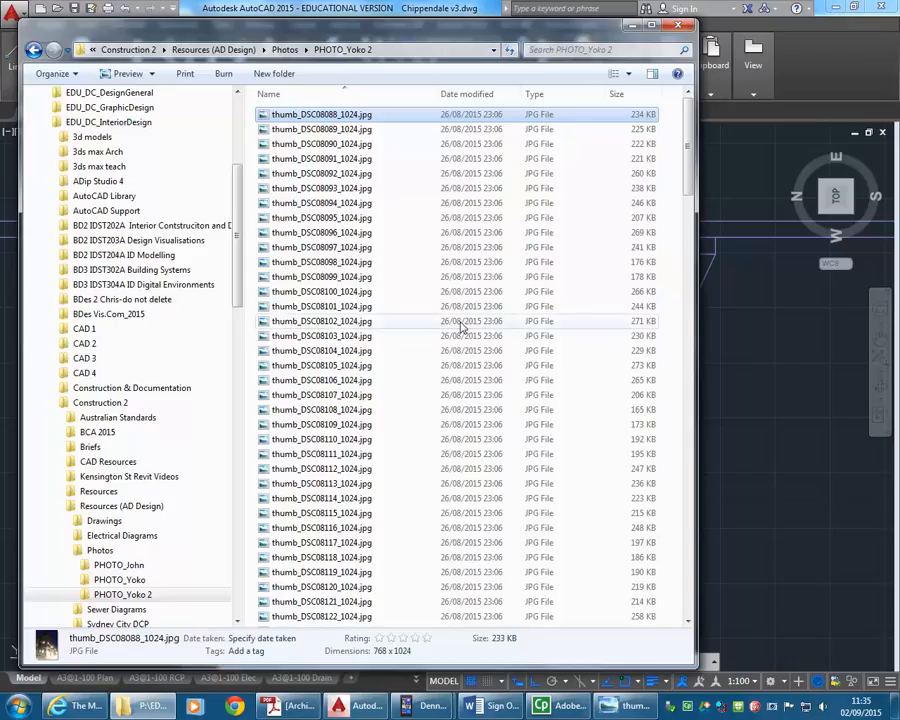
left_click(631, 27)
Step: Draw a horizontal line from the triangular bracket's lower corner at the column edge across most of the column's width
scroll(463, 331, "up", 2)
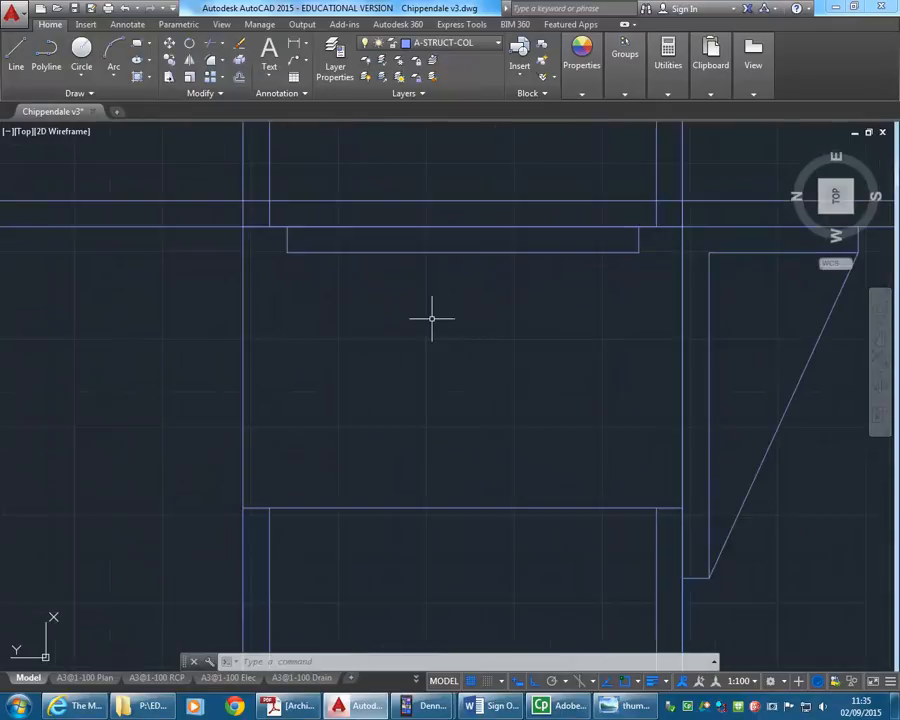
scroll(493, 490, "down", 2)
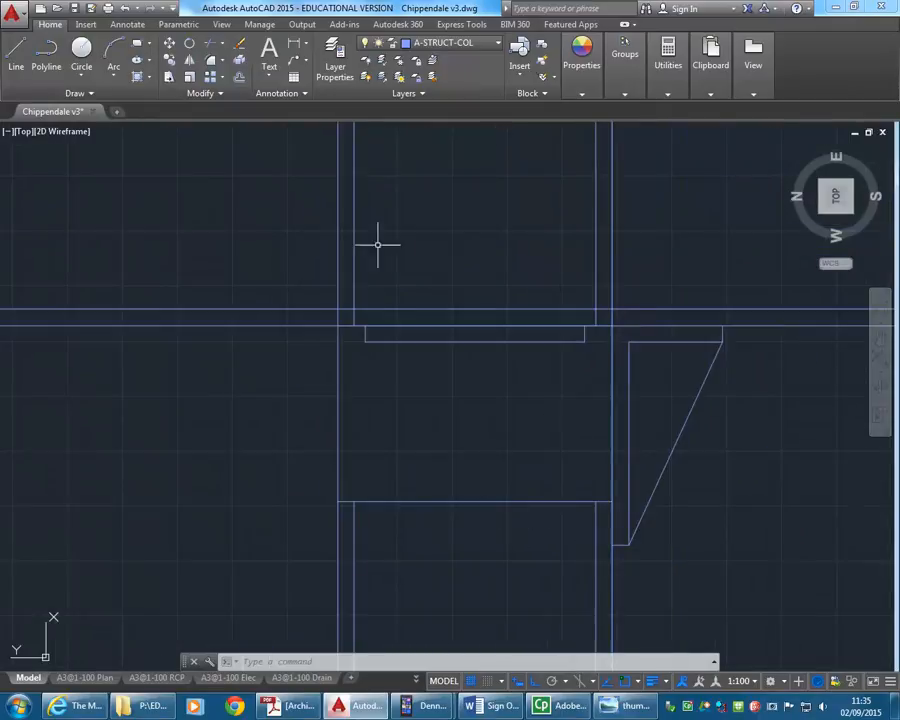
left_click(24, 58)
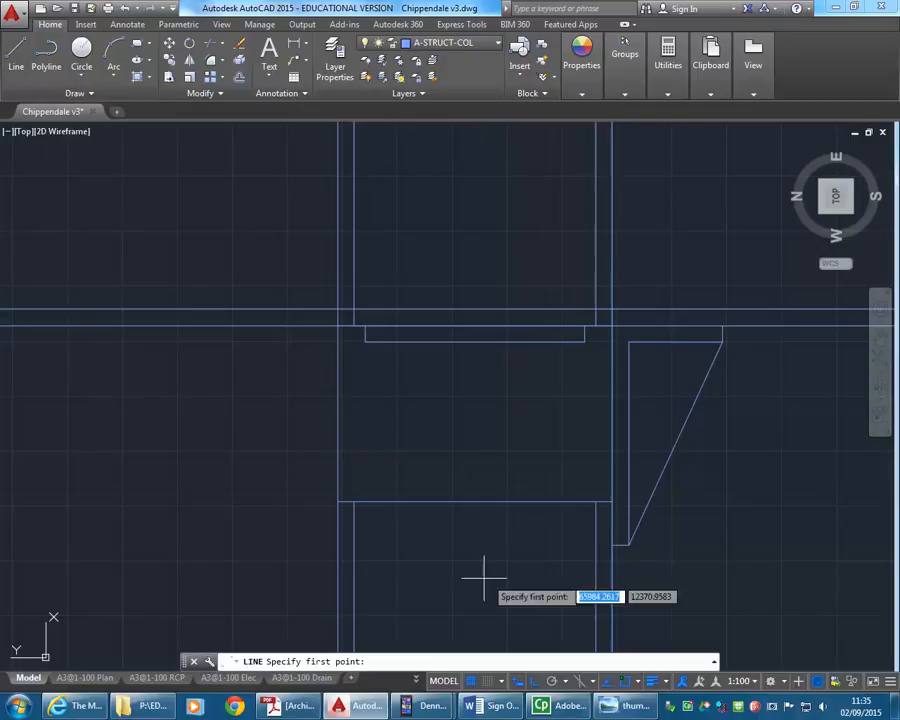
left_click(613, 544)
left_click(409, 530)
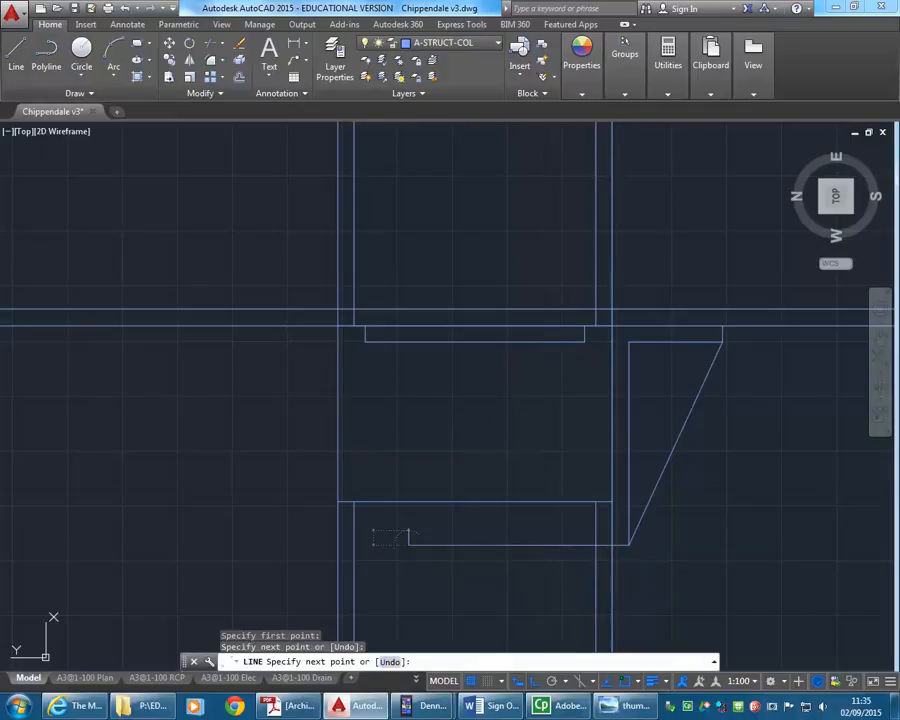
key("Escape")
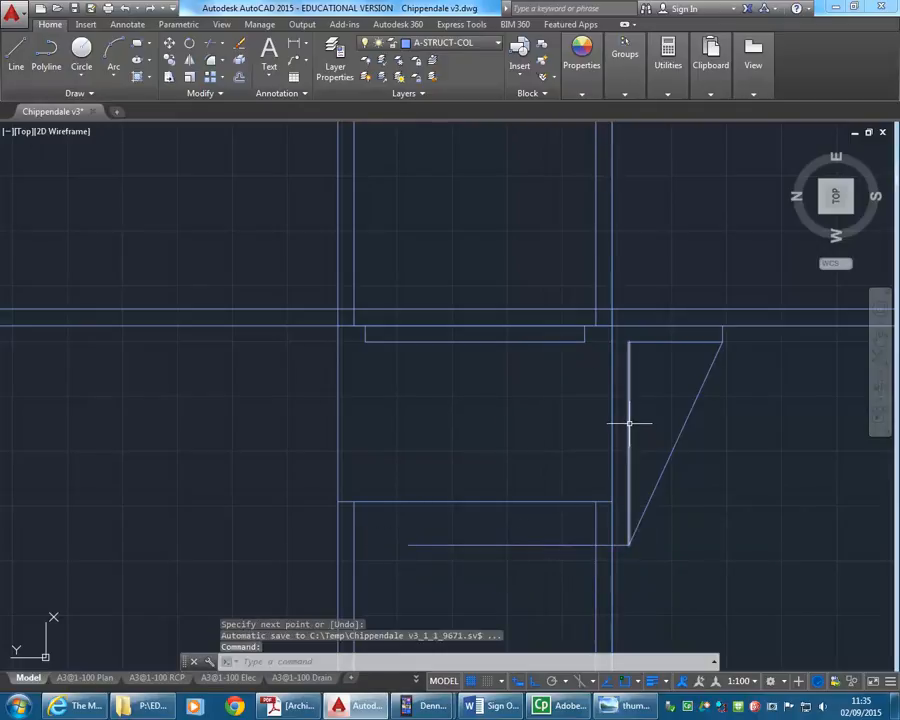
Step: Copy the triangular bracket's vertical edge and the adjacent column edge together to near the middle of the column
left_click(629, 423)
left_click(612, 417)
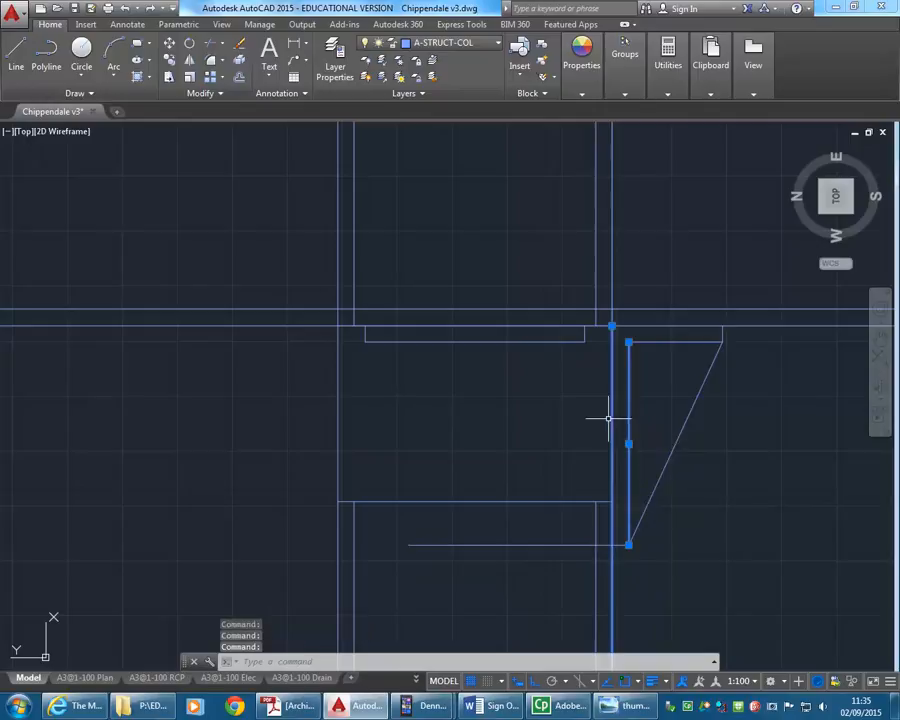
left_click(170, 62)
left_click(629, 343)
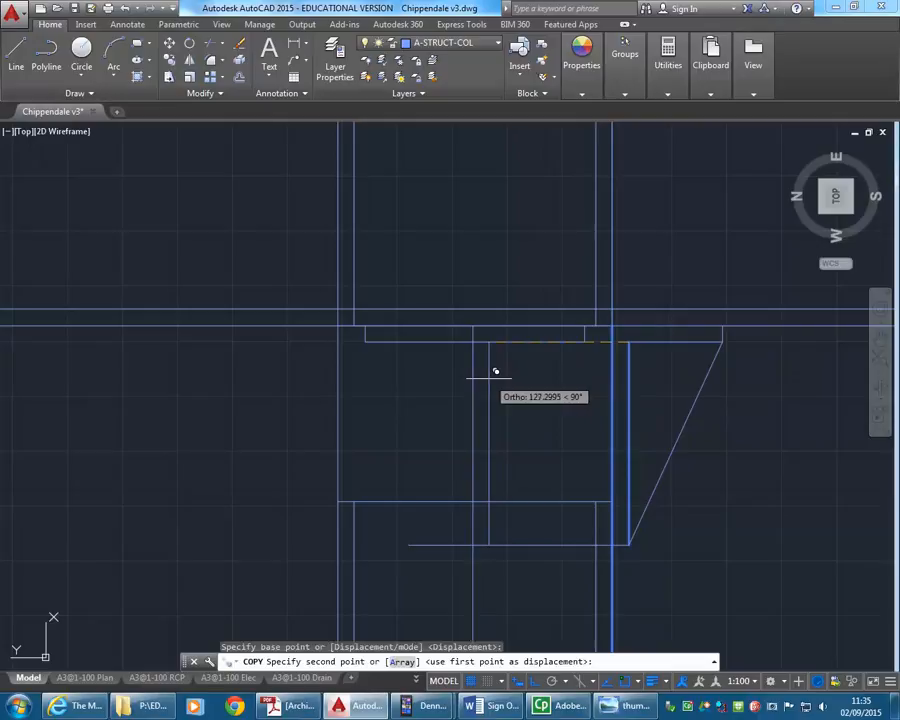
left_click(492, 376)
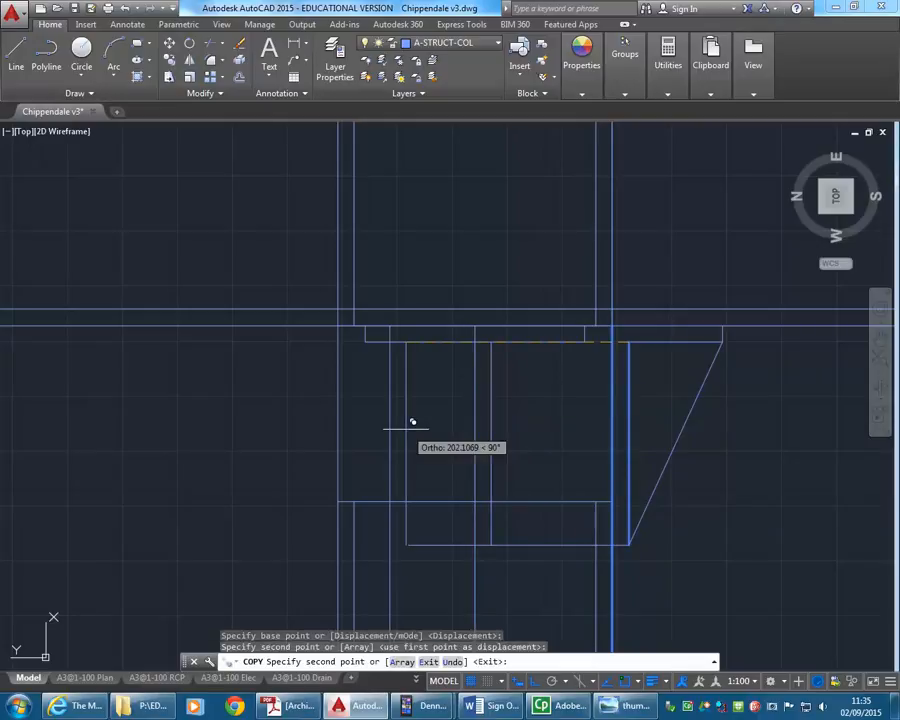
key("Return")
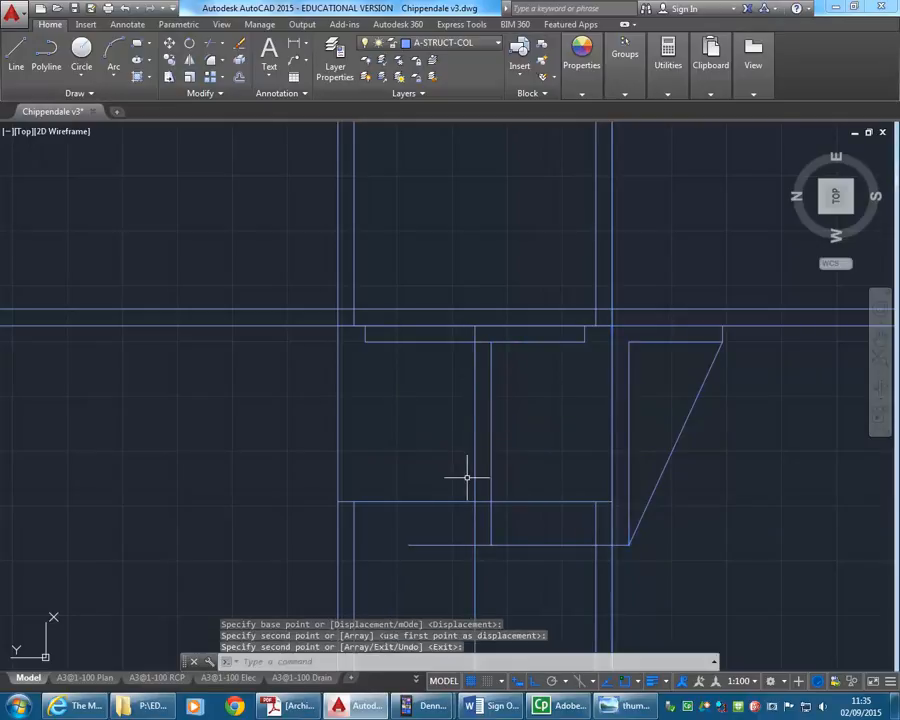
Step: Shorten the copied column edge by moving its upper end down to the underside of the bracket's seat plate
left_click(476, 325)
left_click(473, 311)
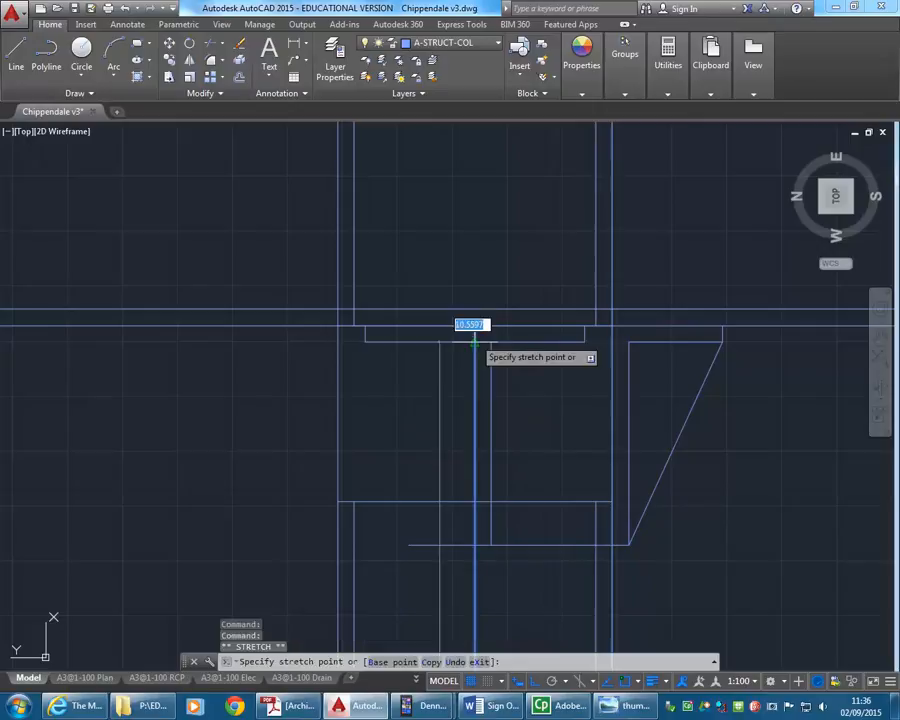
left_click(474, 342)
key("Escape")
key("Escape")
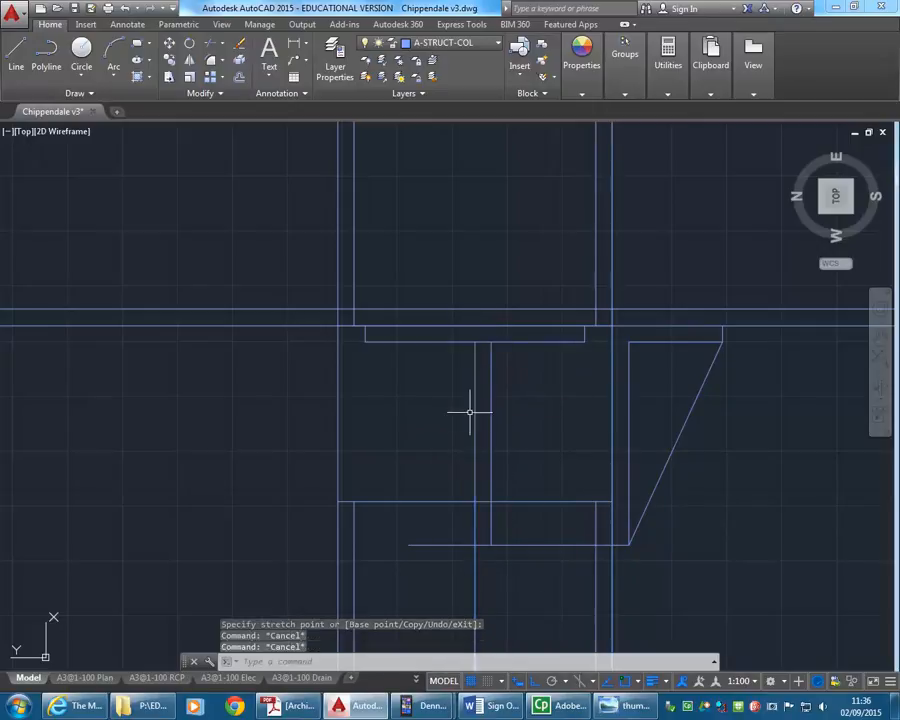
Step: Fillet both copied vertical lines with the horizontal line at zero radius to close the rib's lower end
type("f")
key("Return")
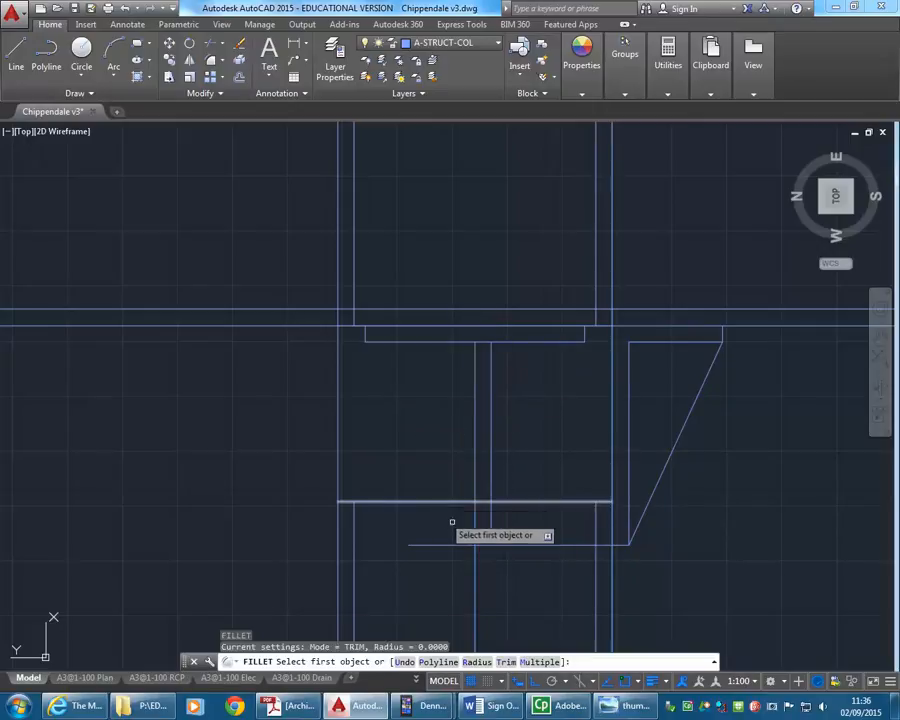
left_click(474, 535)
left_click(482, 545)
key("Return")
left_click(482, 545)
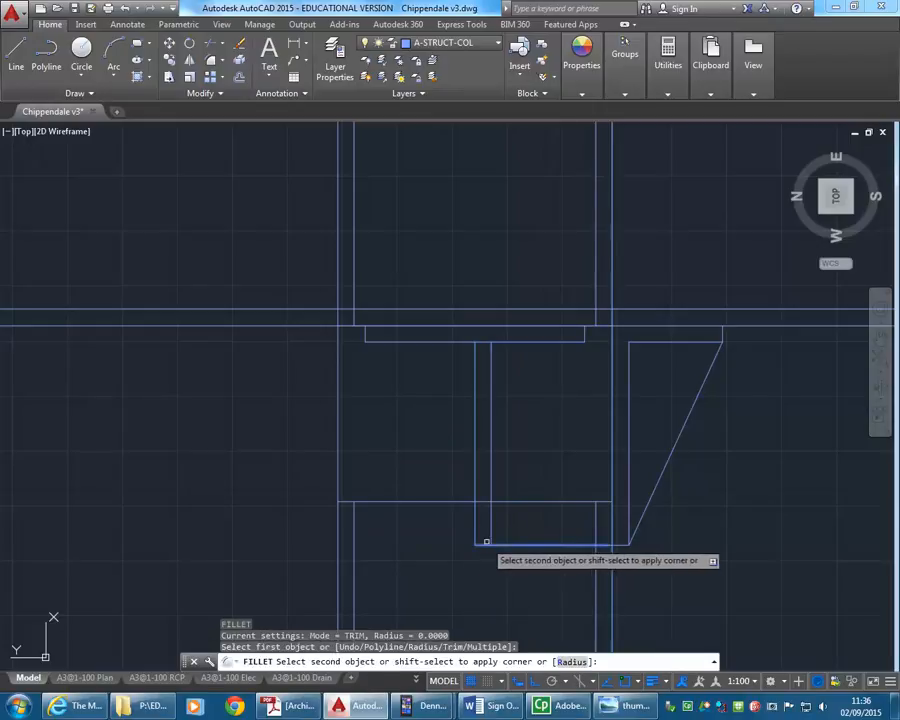
left_click(490, 537)
Step: Move the narrow vertical rib horizontally by its lower edge so that it is centred on the column
middle_click_drag(407, 404, 398, 372)
type("m")
key("Return")
left_click(490, 484)
left_click(428, 512)
key("Return")
left_click(474, 513)
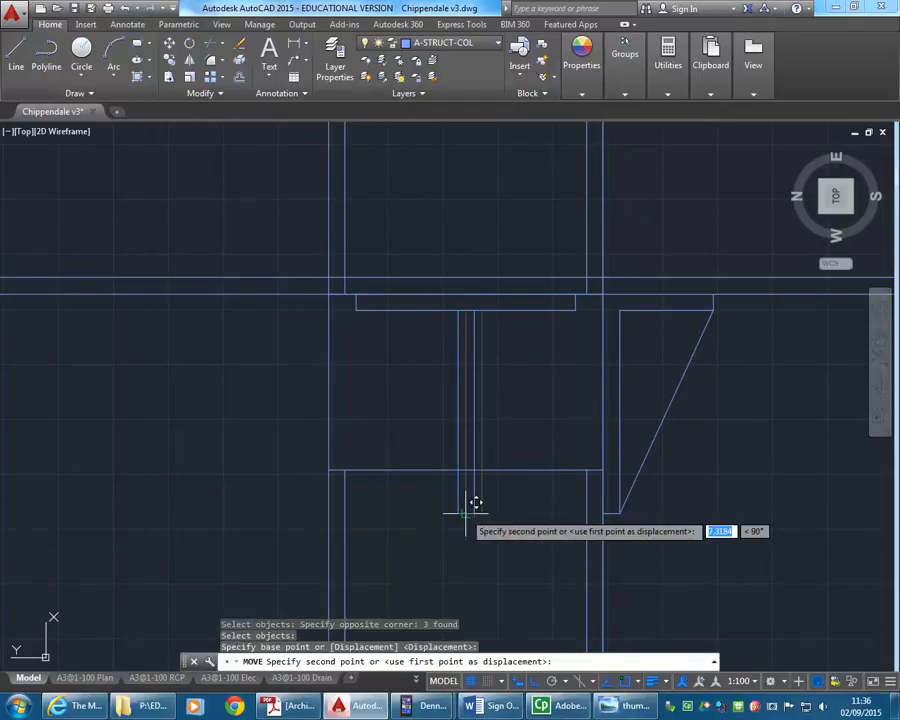
left_click(466, 513)
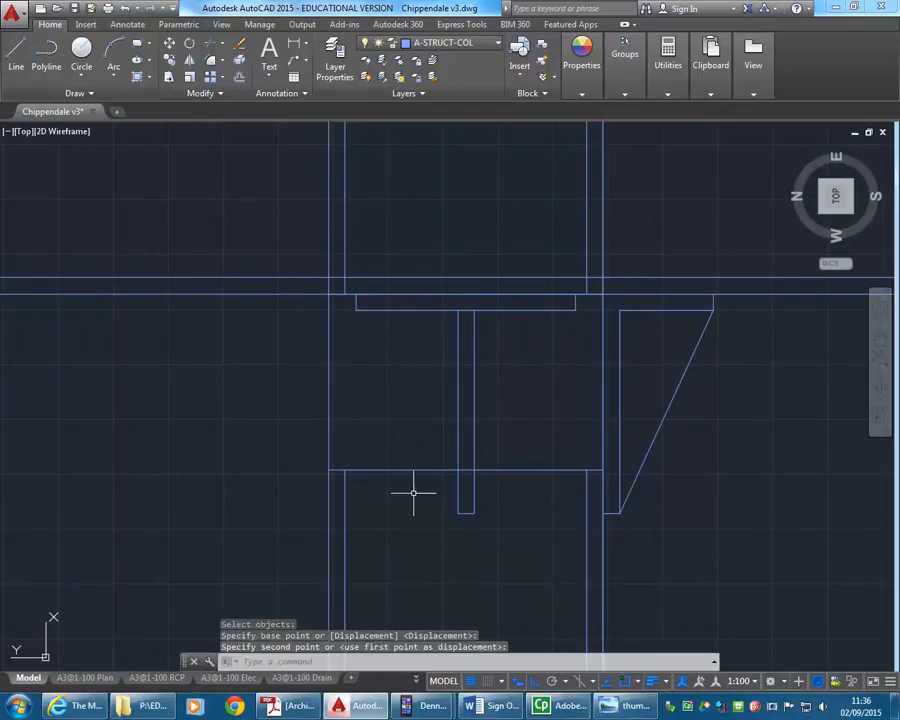
Step: Try offsetting the rib's left edge outward by 100, then undo the offset
type("o")
key("Return")
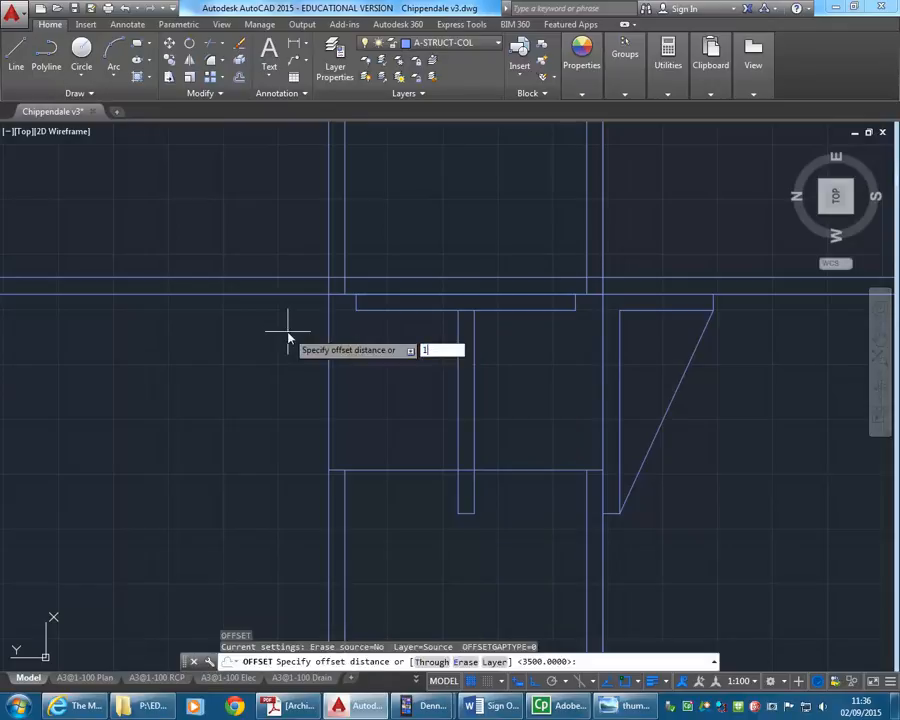
type("100")
key("Return")
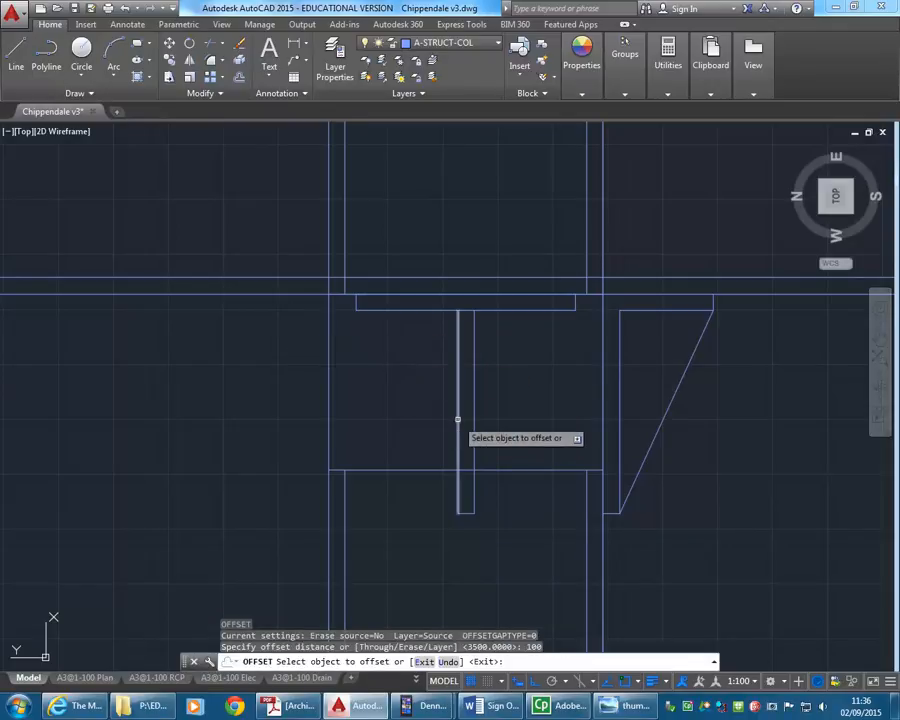
left_click(458, 418)
left_click(408, 420)
key("Return")
type("u")
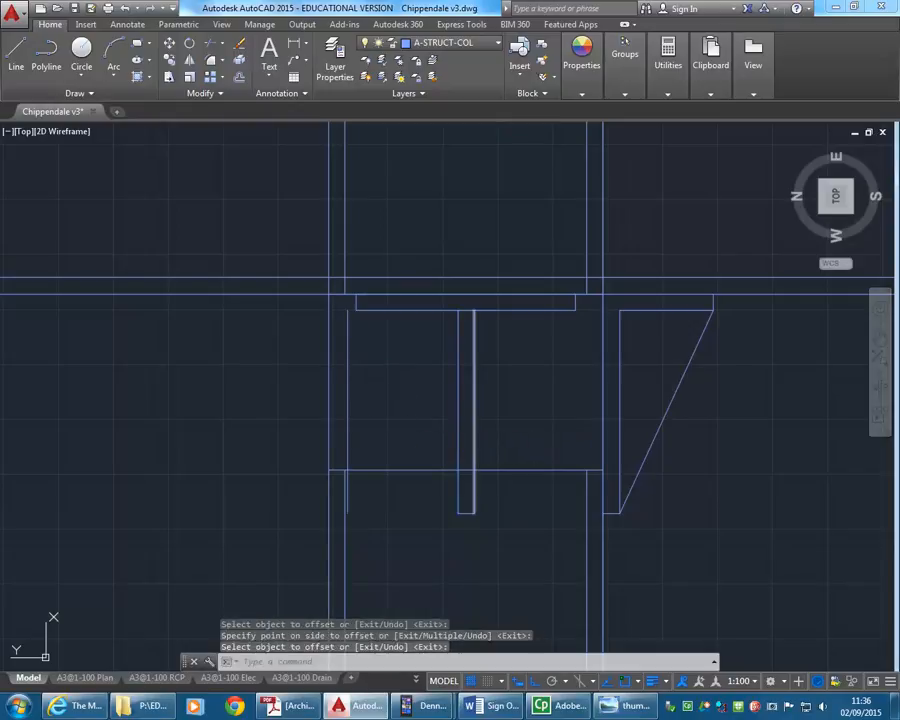
key("Return")
Step: Offset both vertical edges and the bottom edge of the rib outward by 50
type("o")
key("Return")
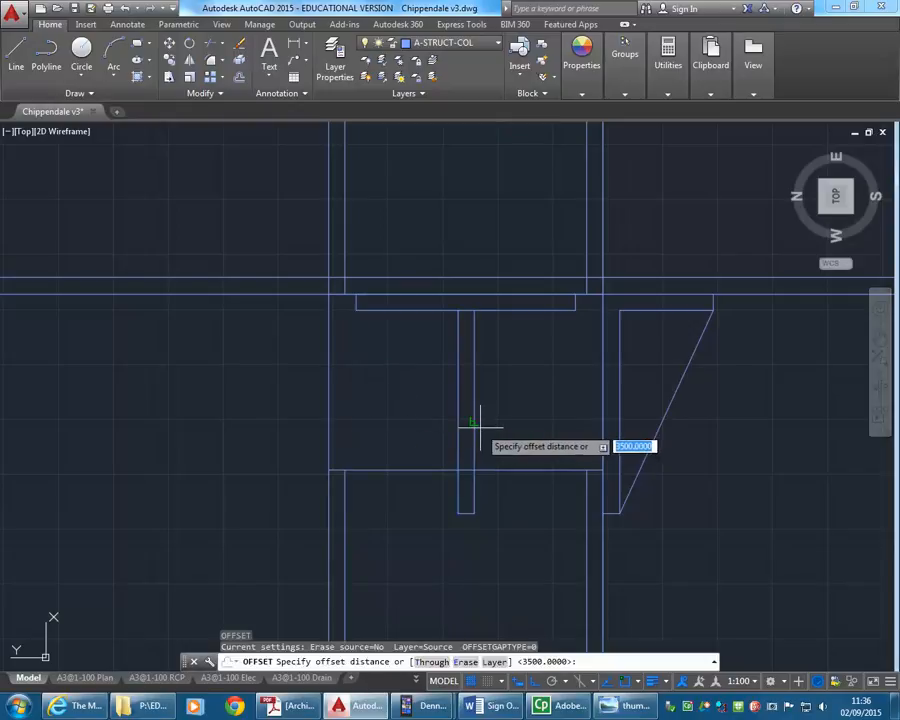
type("50")
key("Return")
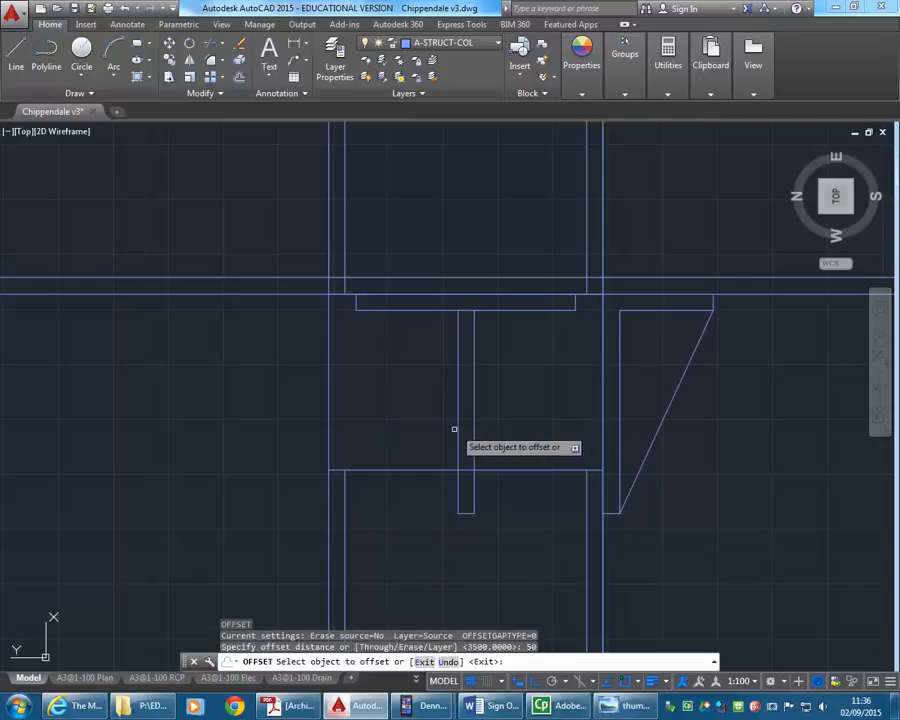
left_click(473, 437)
left_click(471, 437)
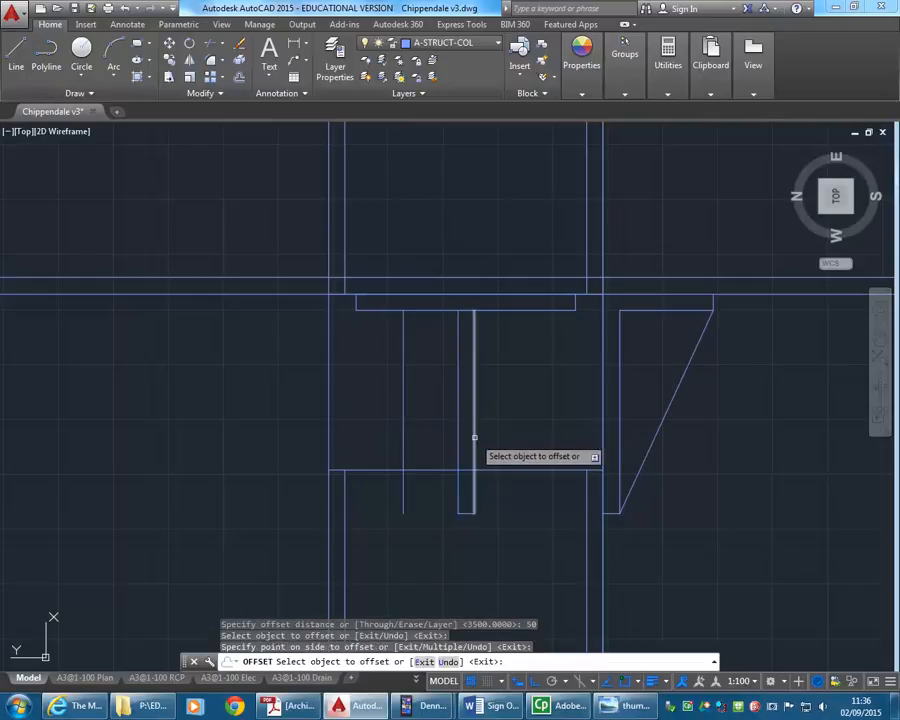
left_click(474, 437)
left_click(476, 472)
left_click(467, 513)
left_click(470, 539)
middle_click_drag(450, 490, 430, 437)
key("Return")
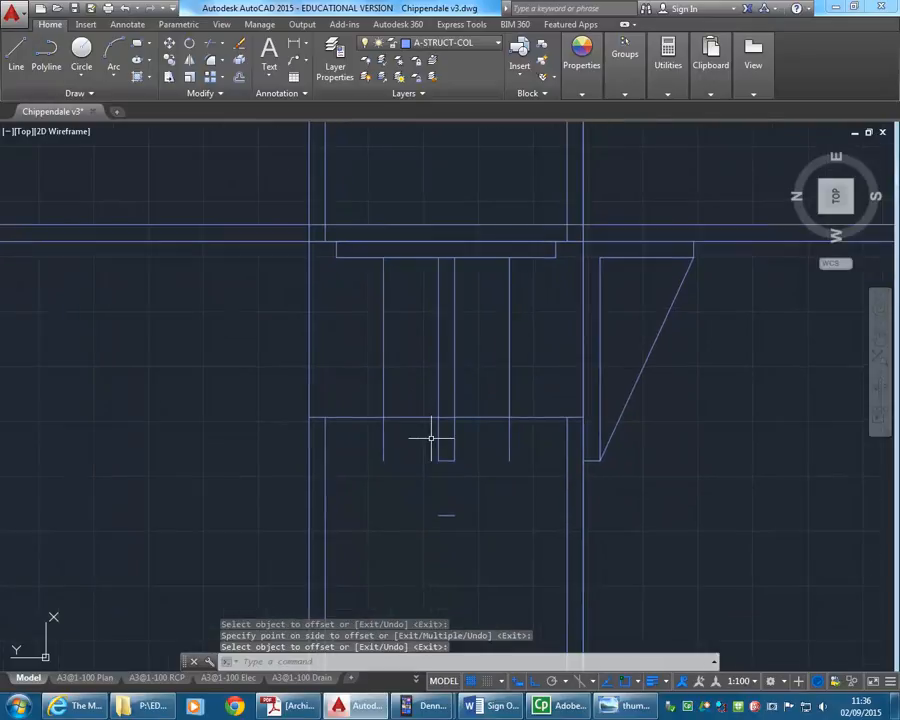
Step: Fillet the offset side lines with the offset bottom line at zero radius to form the bracket's back plate
type("f")
key("Return")
left_click(381, 455)
left_click(449, 516)
key("Return")
left_click(446, 516)
left_click(508, 448)
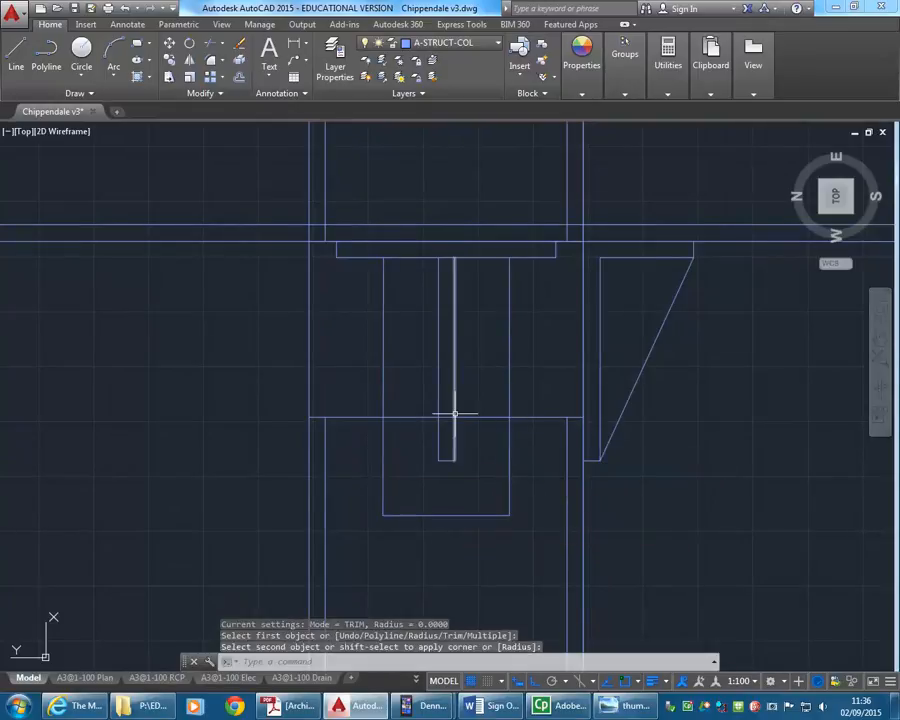
Step: Trim the column's horizontal line between the back plate's two side edges, using those edges as cutting boundaries
type("tr")
key("Return")
left_click(518, 392)
left_click(468, 396)
left_click(402, 378)
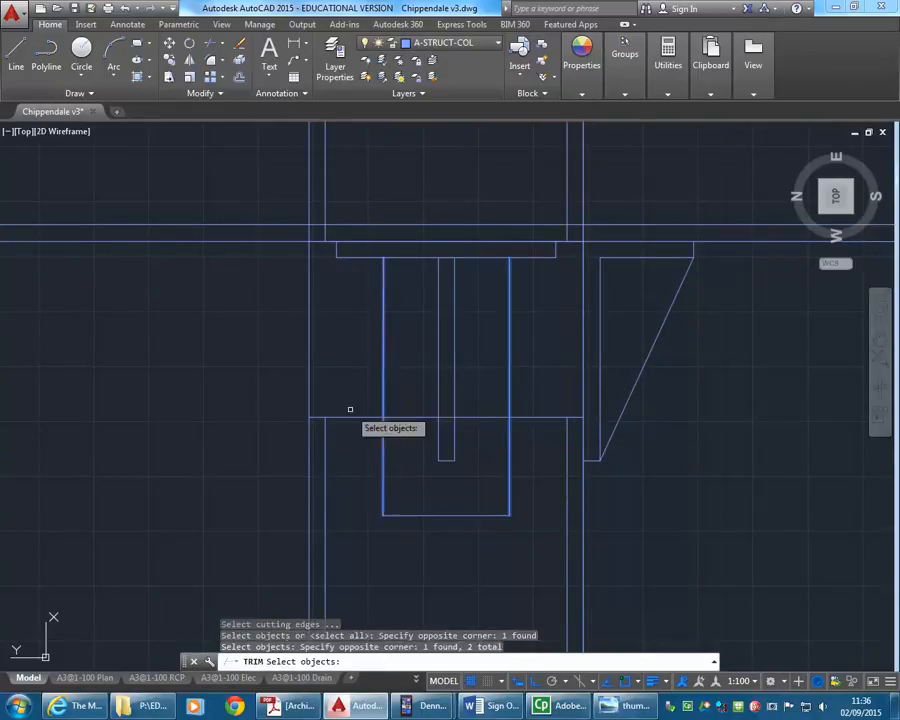
left_click(360, 404)
key("Return")
left_click(416, 411)
left_click(397, 440)
key("Return")
Step: Delete the two inner vertical lines of the column below the bracket
middle_click_drag(403, 459, 392, 378)
scroll(397, 472, "down", 2)
middle_click_drag(397, 470, 405, 443)
left_click(506, 438)
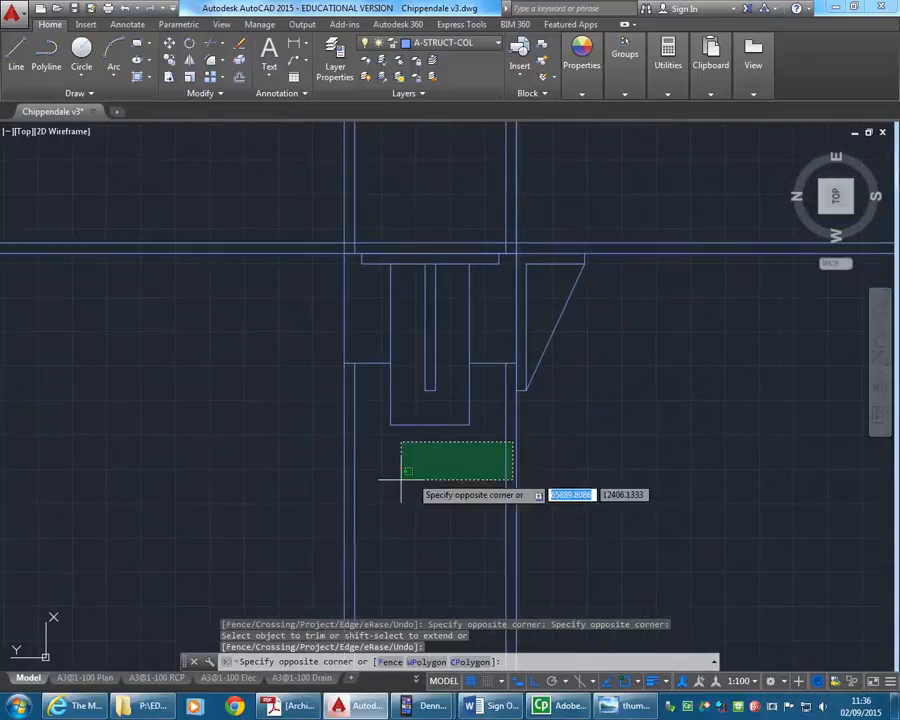
left_click(350, 502)
key("Delete")
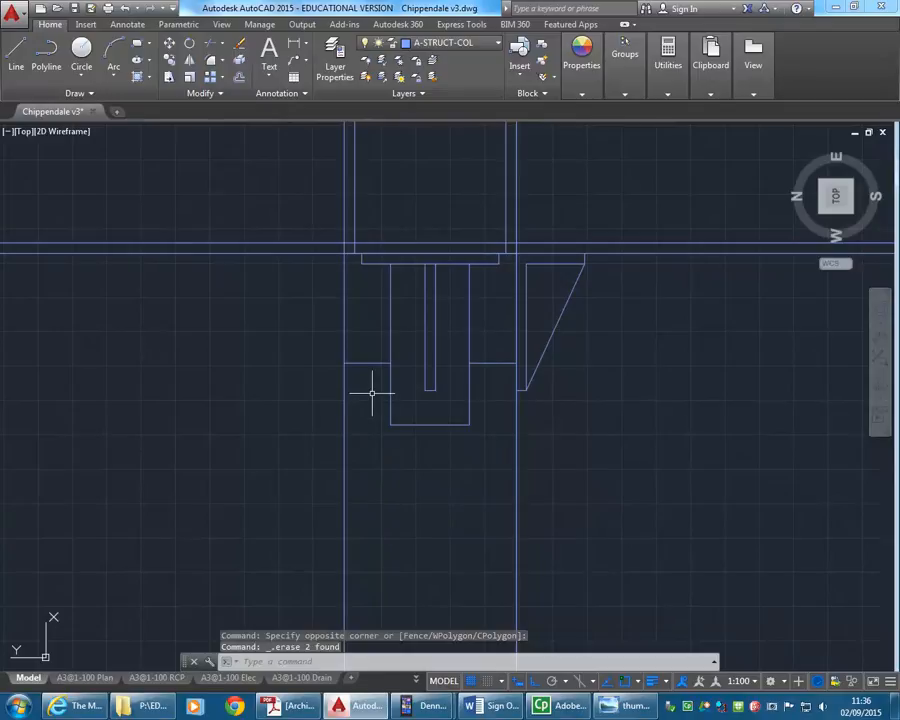
Step: Delete the long vertical guide line running through the column's right edge
scroll(380, 362, "down", 4)
middle_click_drag(410, 368, 409, 306)
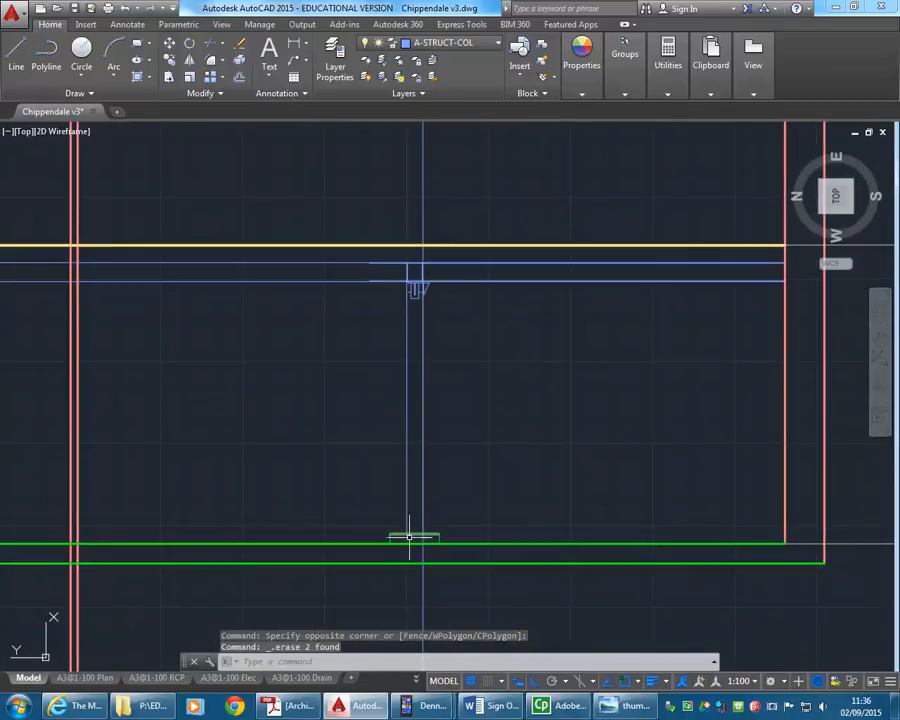
scroll(380, 245, "up", 5)
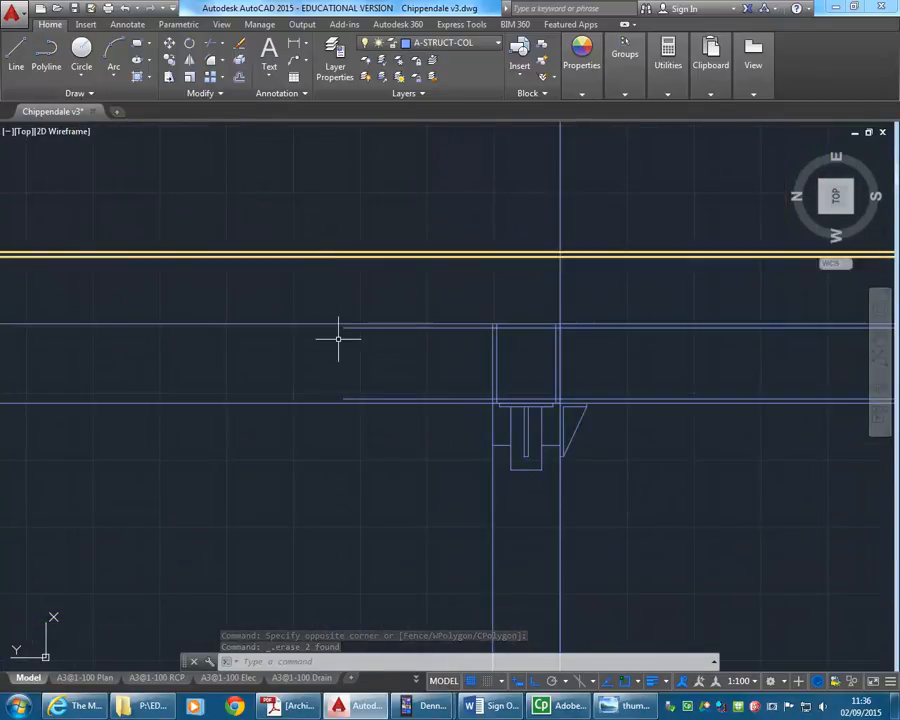
scroll(575, 450, "down", 5)
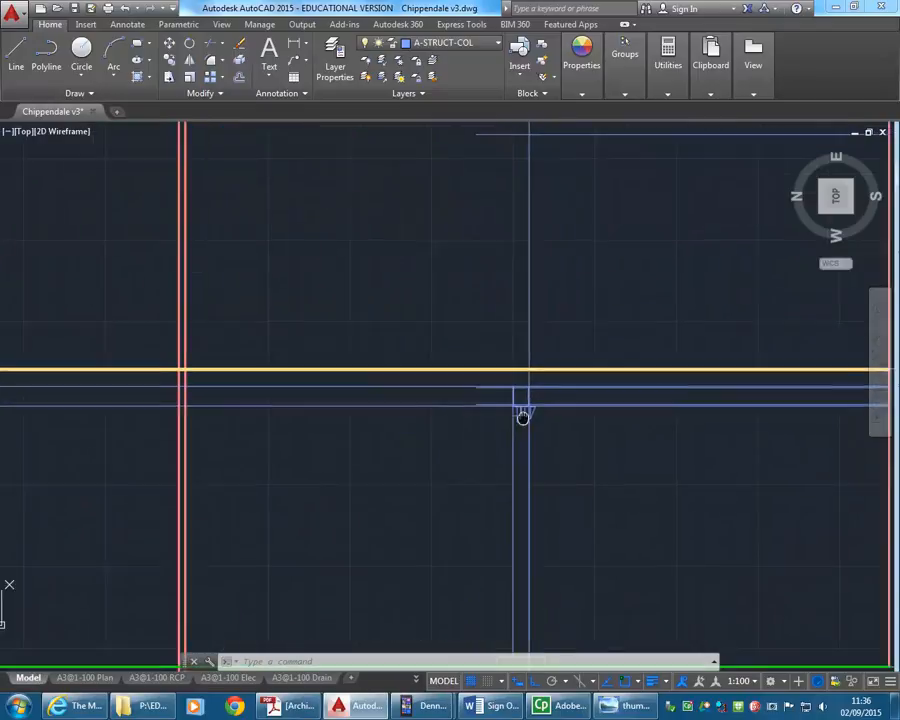
key("Delete")
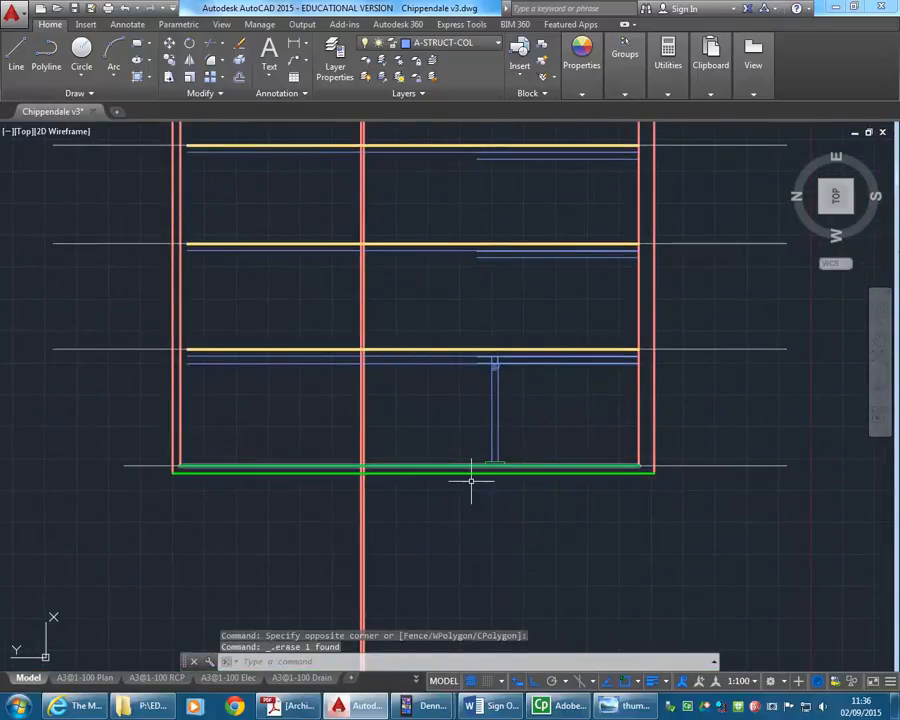
Step: Trim the internal wall's lines above the top floor and below the ground slab, using those floor lines as cutting edges
middle_click_drag(408, 265, 484, 343)
scroll(440, 290, "down", 4)
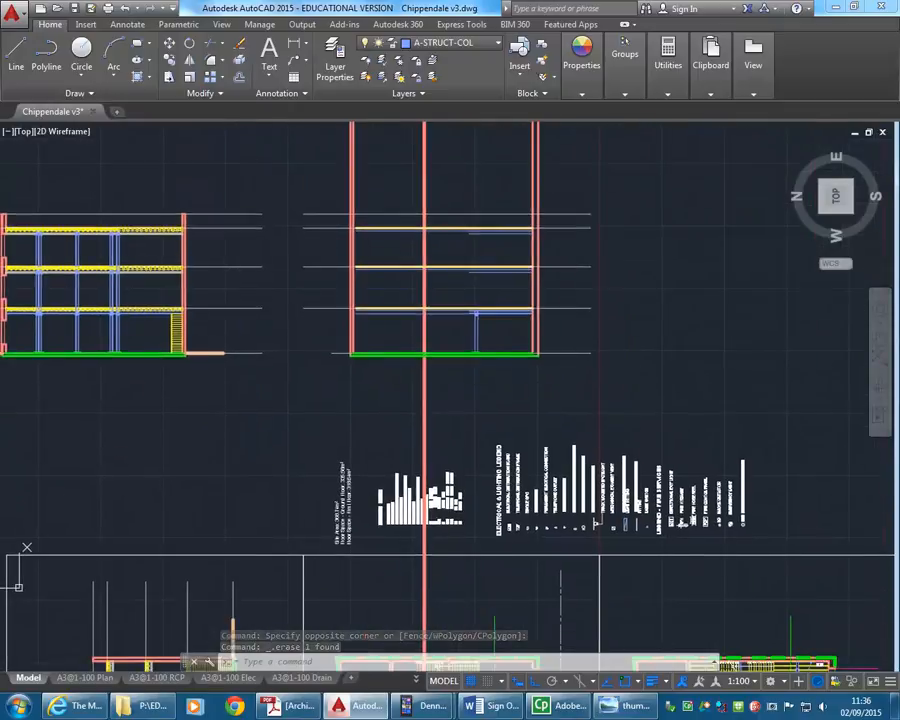
scroll(427, 271, "up", 5)
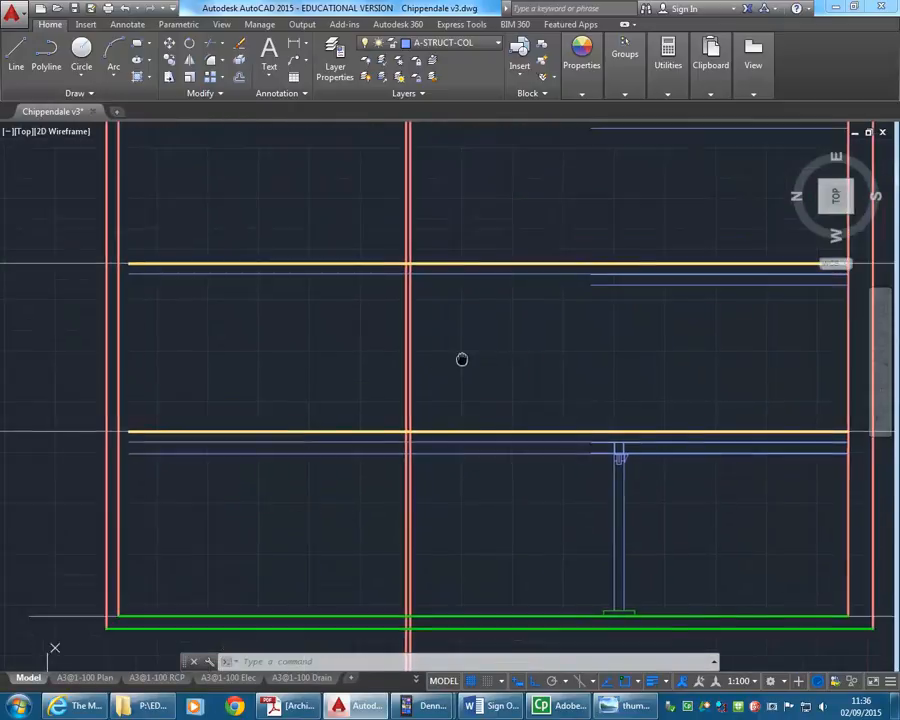
scroll(462, 370, "down", 2)
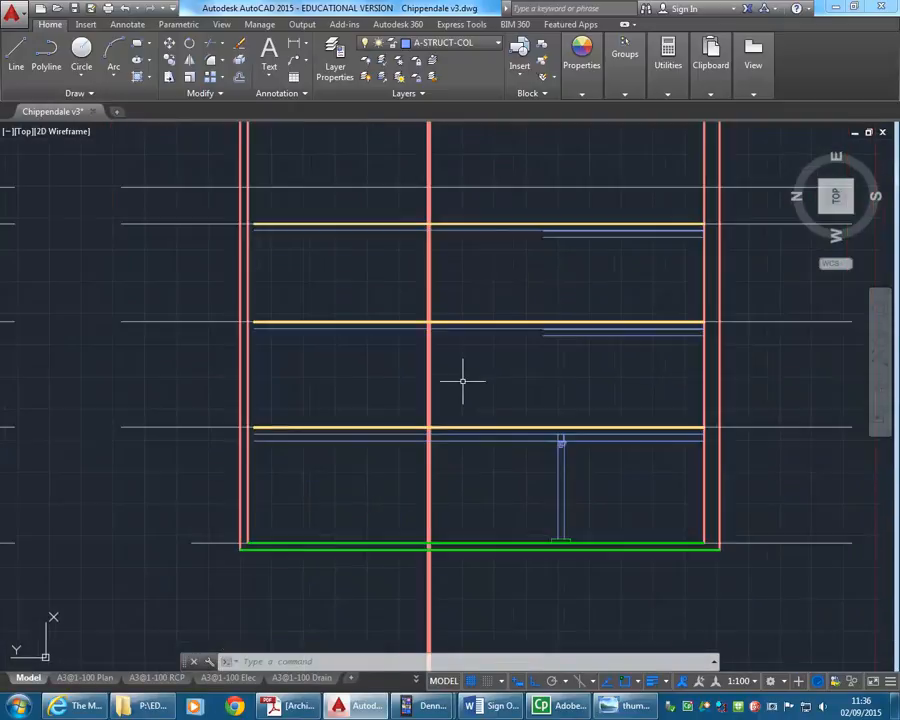
left_click(212, 45)
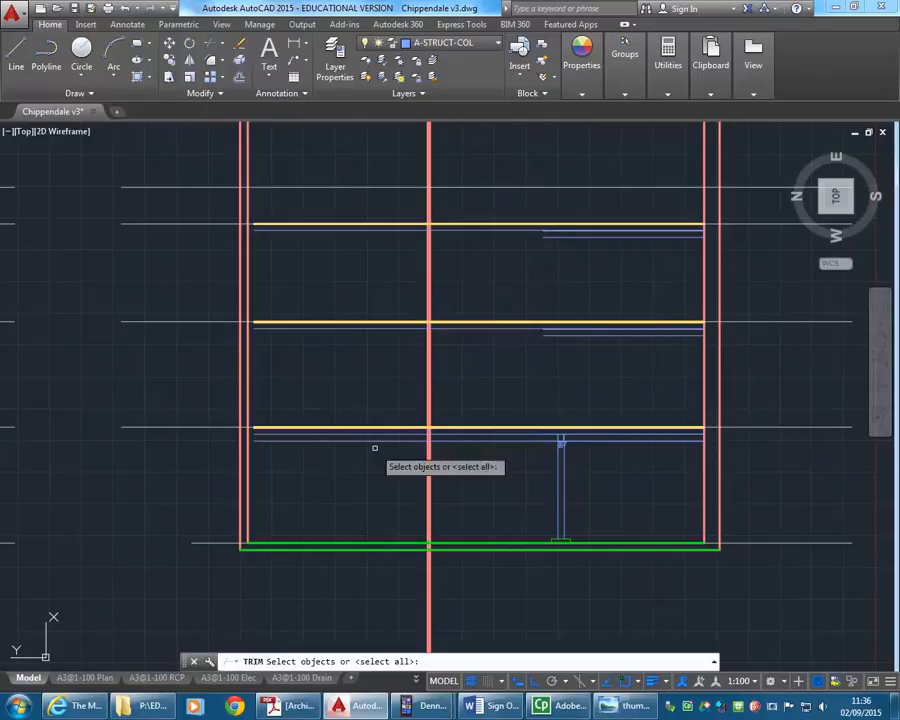
left_click(395, 542)
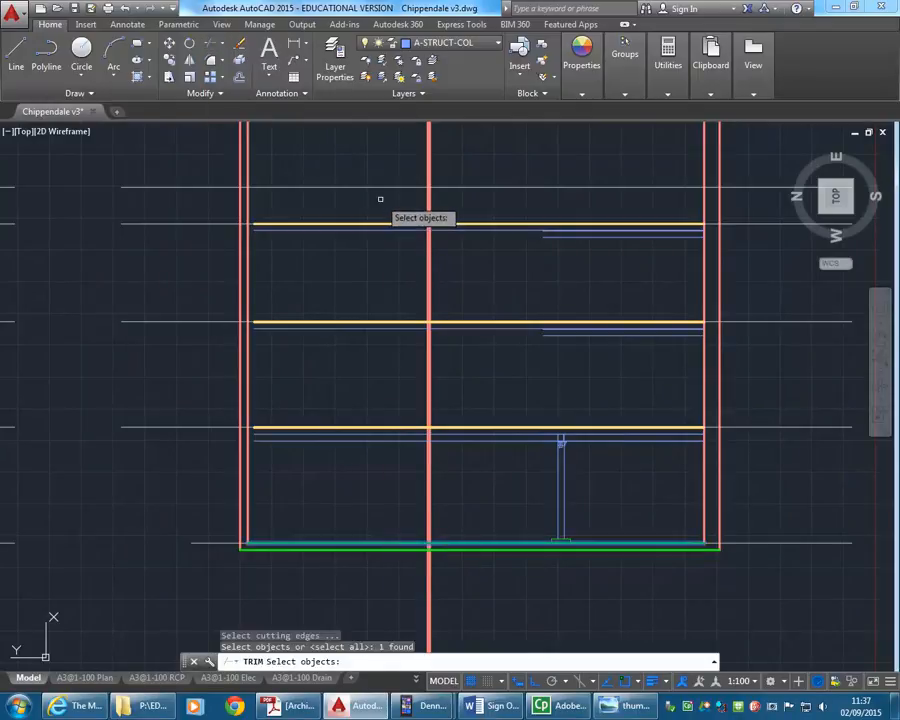
scroll(404, 202, "up", 5)
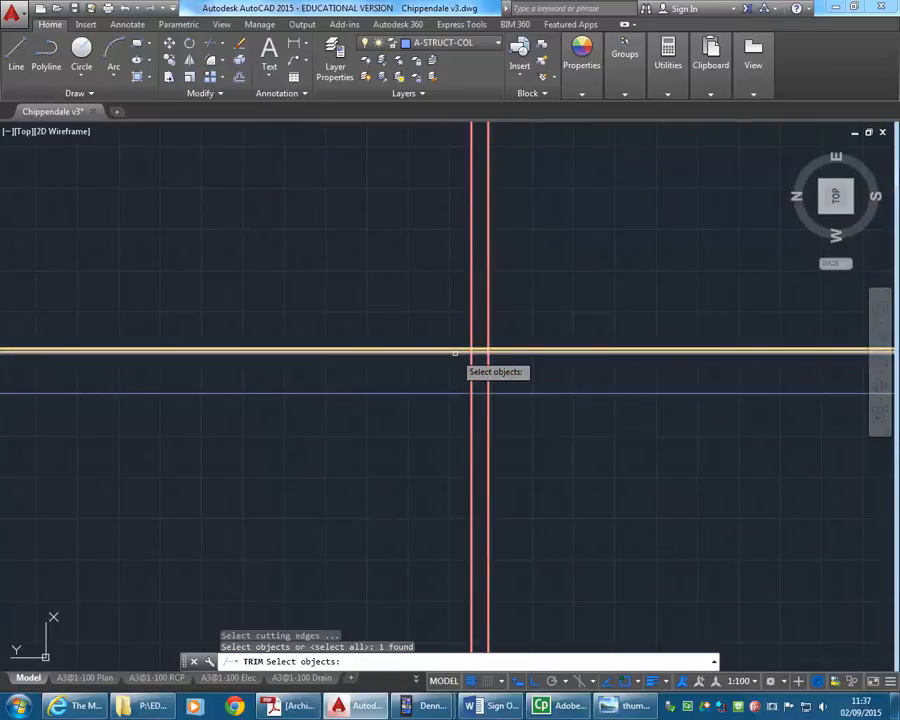
left_click(455, 352)
scroll(455, 352, "down", 5)
key("Return")
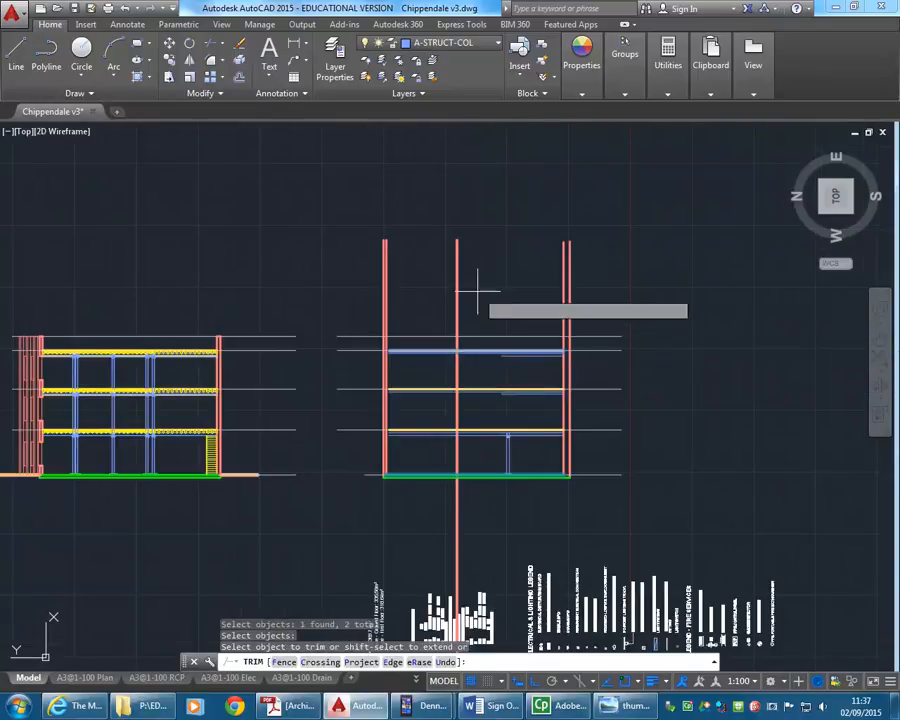
left_click(456, 515)
right_click(433, 447)
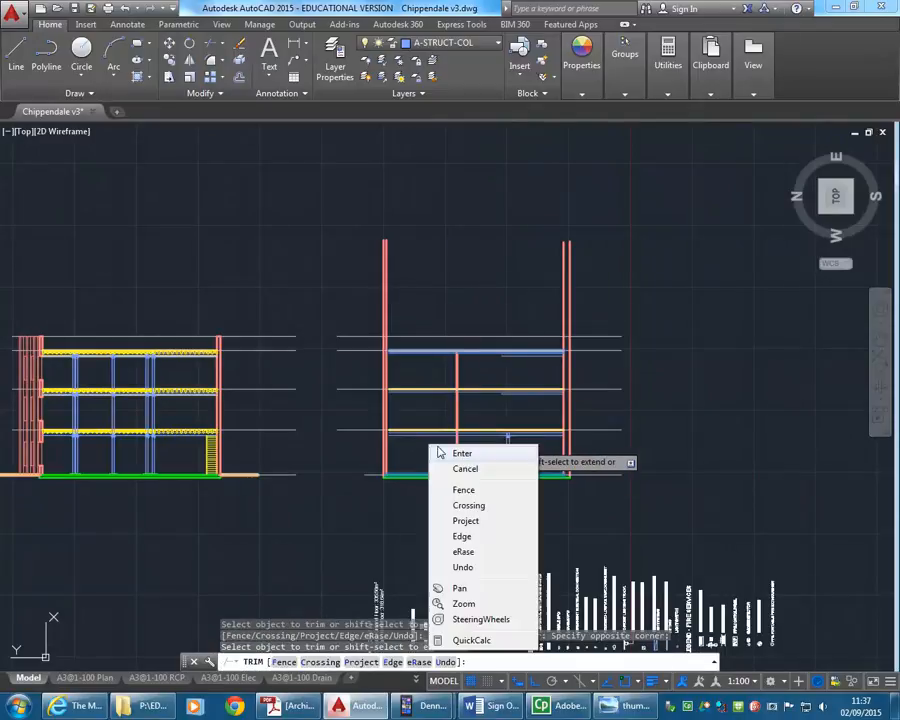
left_click(447, 452)
scroll(455, 430, "up", 4)
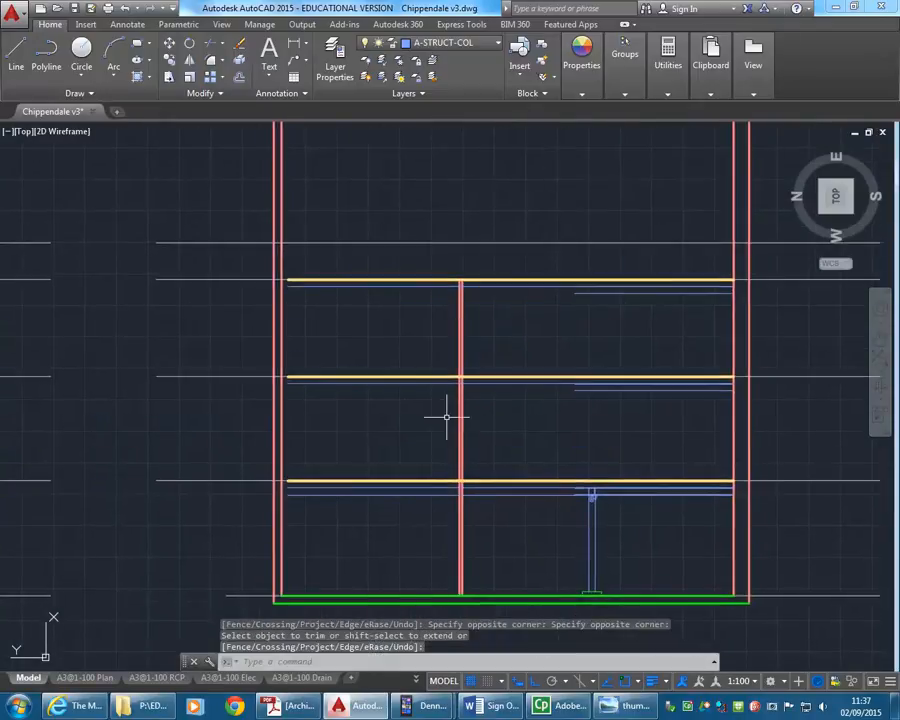
scroll(447, 417, "down", 7)
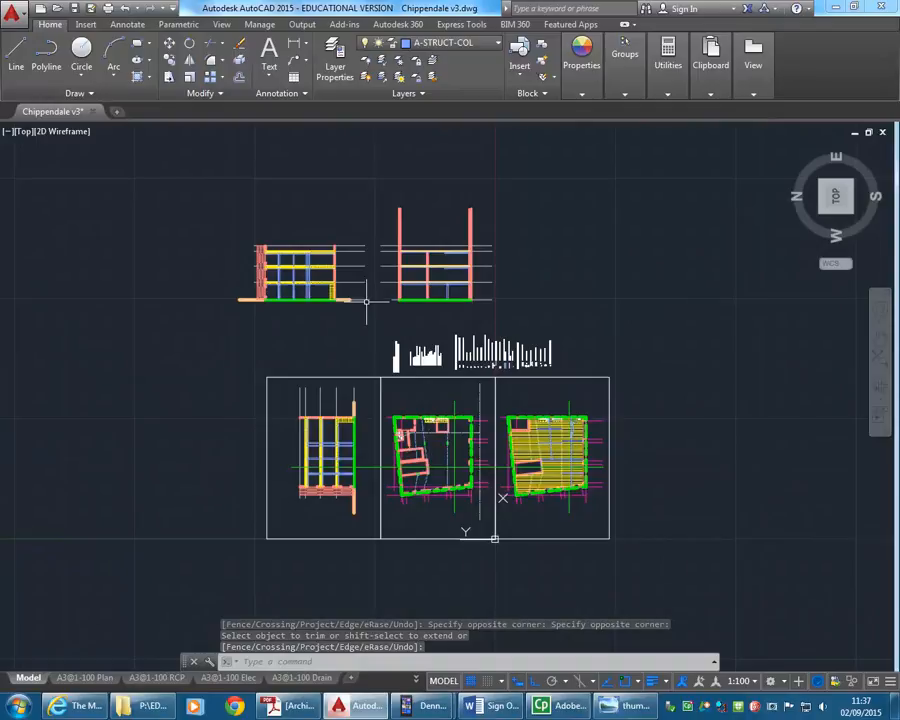
Step: Make A-STAIRS the current layer for projecting the ground-floor plan's staircase into the second section
scroll(428, 217, "up", 6)
mouse_move(442, 439)
middle_mouse_down()
mouse_move(428, 393)
mouse_move(404, 405)
middle_mouse_up()
scroll(434, 493, "up", 2)
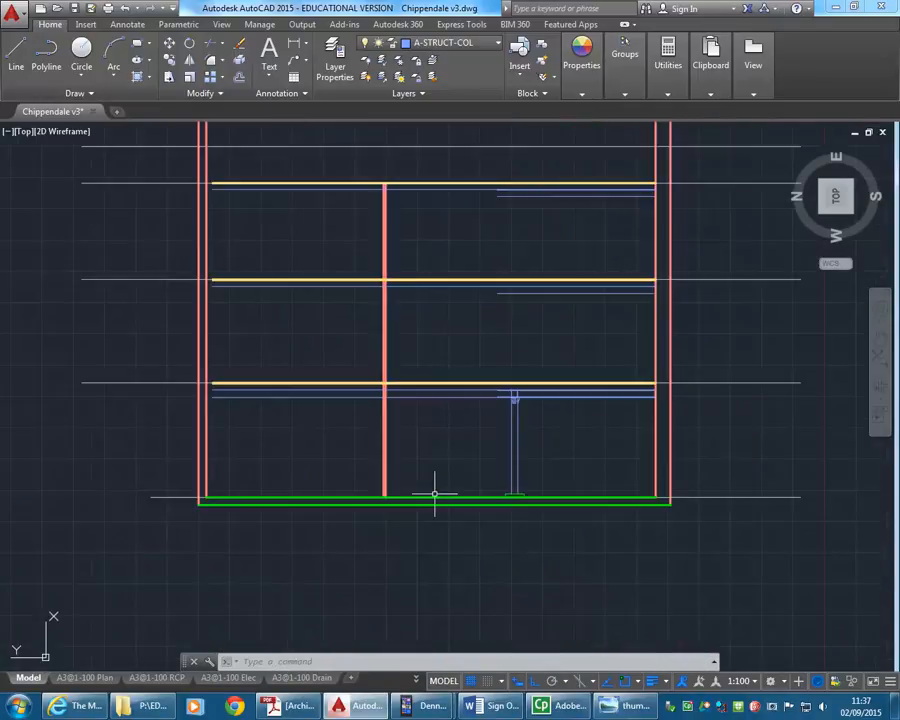
scroll(435, 494, "down", 6)
mouse_move(435, 492)
middle_mouse_down()
mouse_move(470, 345)
mouse_move(502, 303)
middle_mouse_up()
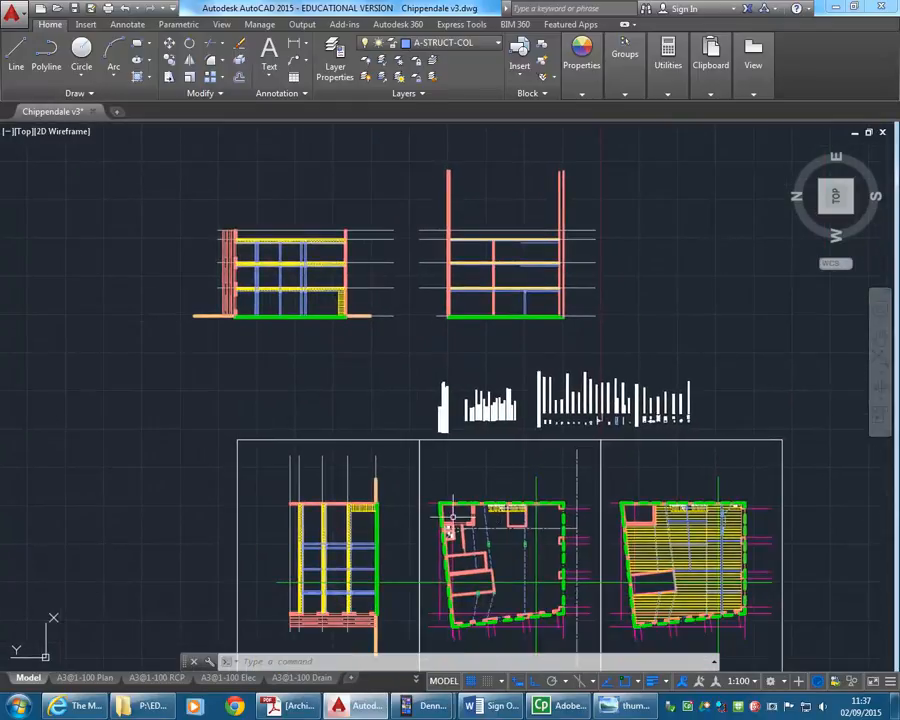
scroll(478, 450, "up", 6)
middle_click_drag(478, 450, 660, 503)
scroll(470, 350, "up", 4)
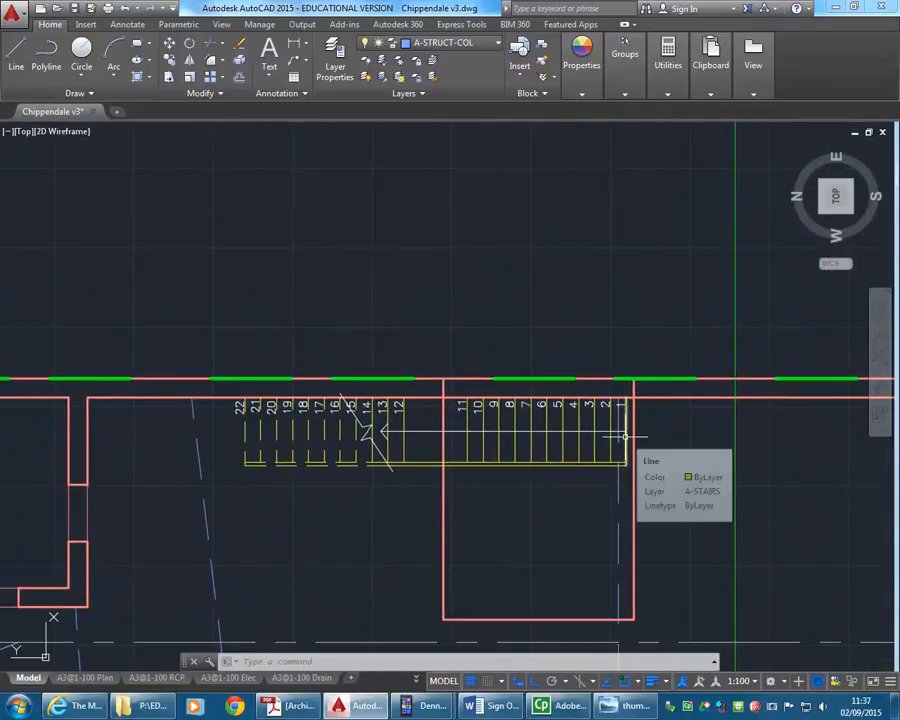
left_click(450, 42)
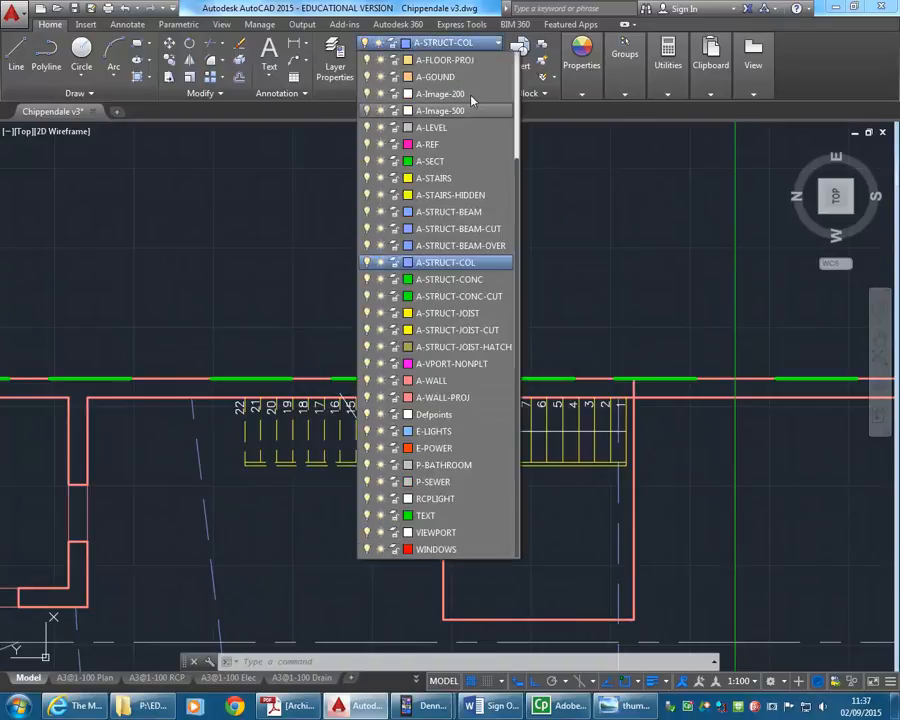
left_click(440, 178)
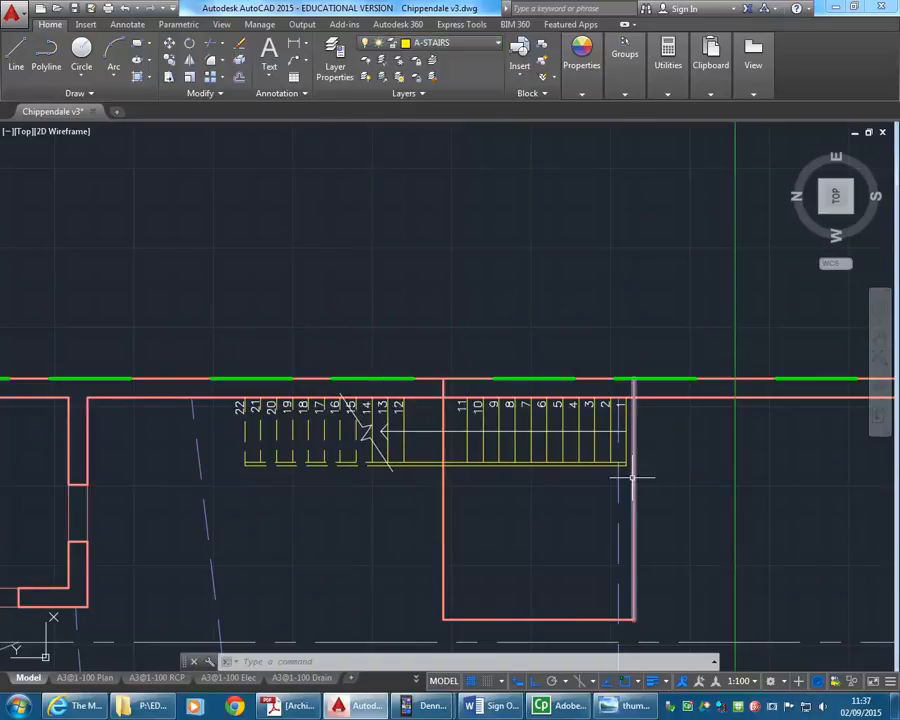
Step: Draw a vertical projection line from the plan staircase's first riser up past the ground slab of the second section
scroll(583, 471, "up", 2)
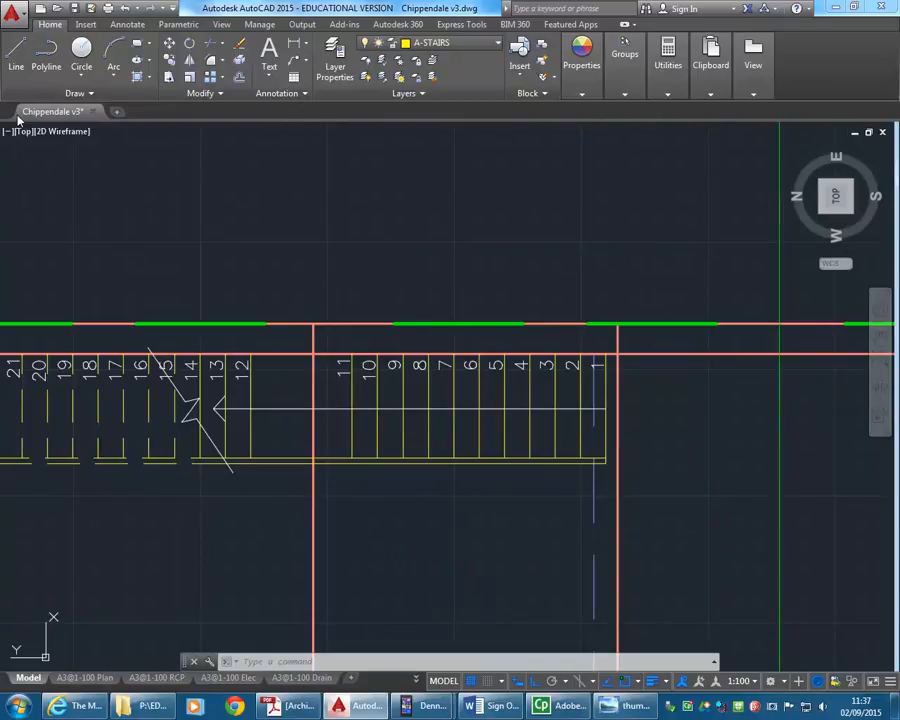
left_click(16, 55)
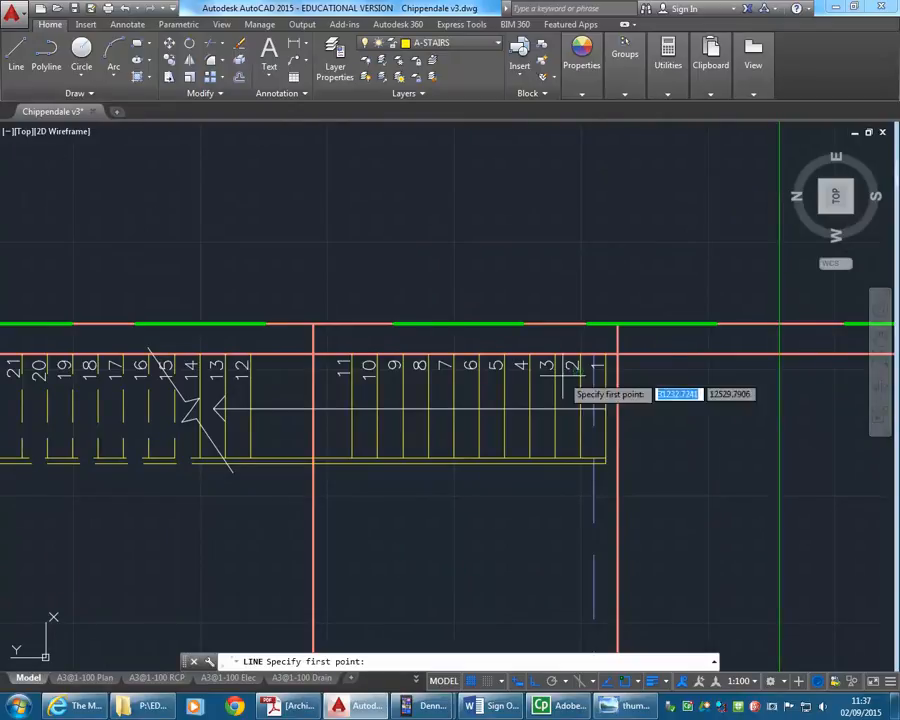
left_click(605, 460)
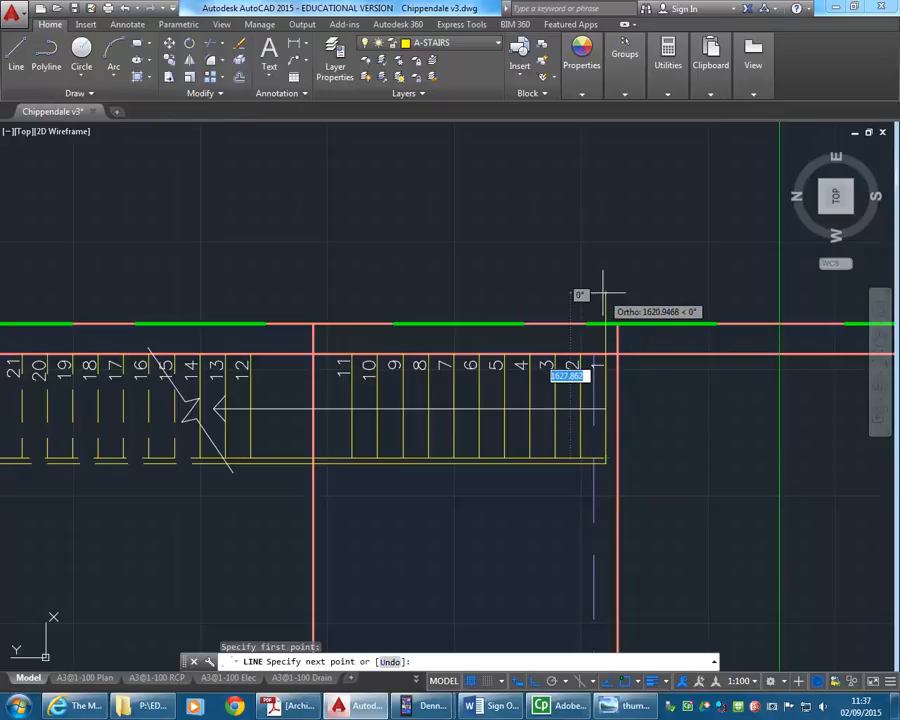
scroll(603, 283, "down", 10)
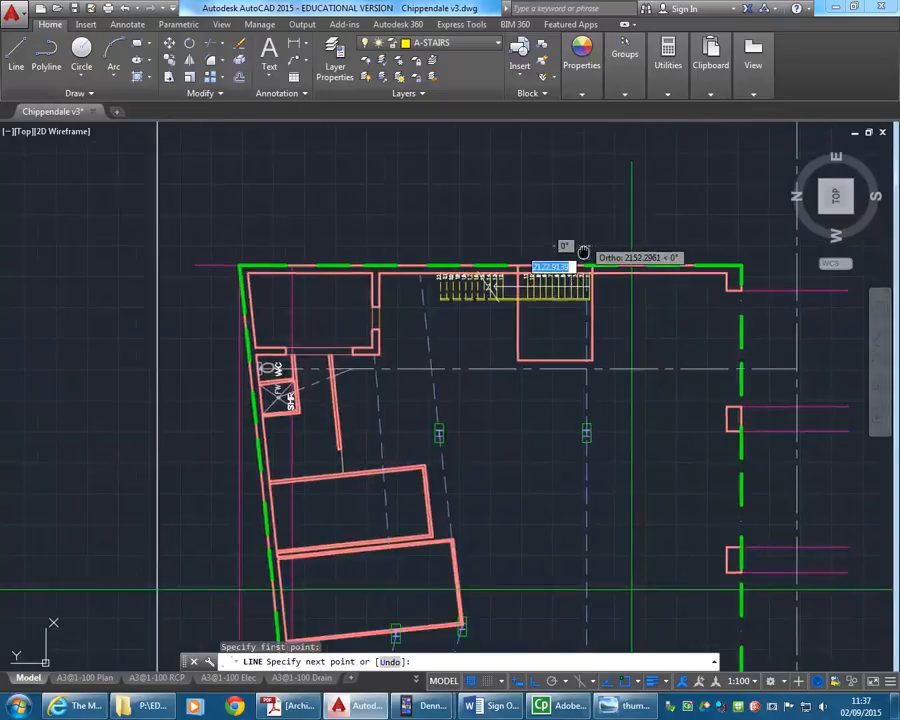
scroll(506, 270, "up", 8)
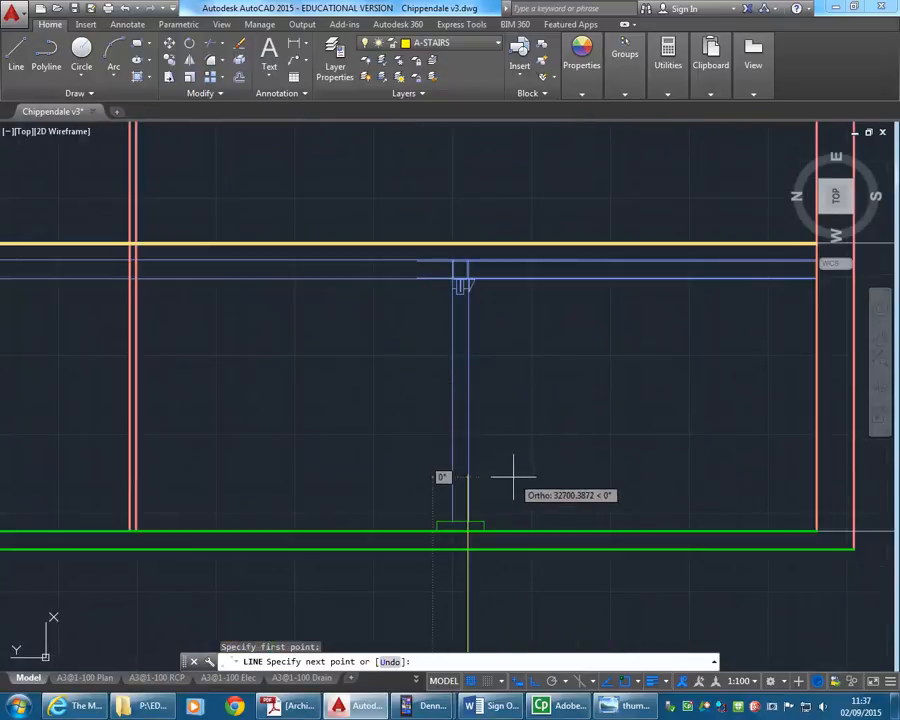
right_click(520, 476)
left_click(556, 482)
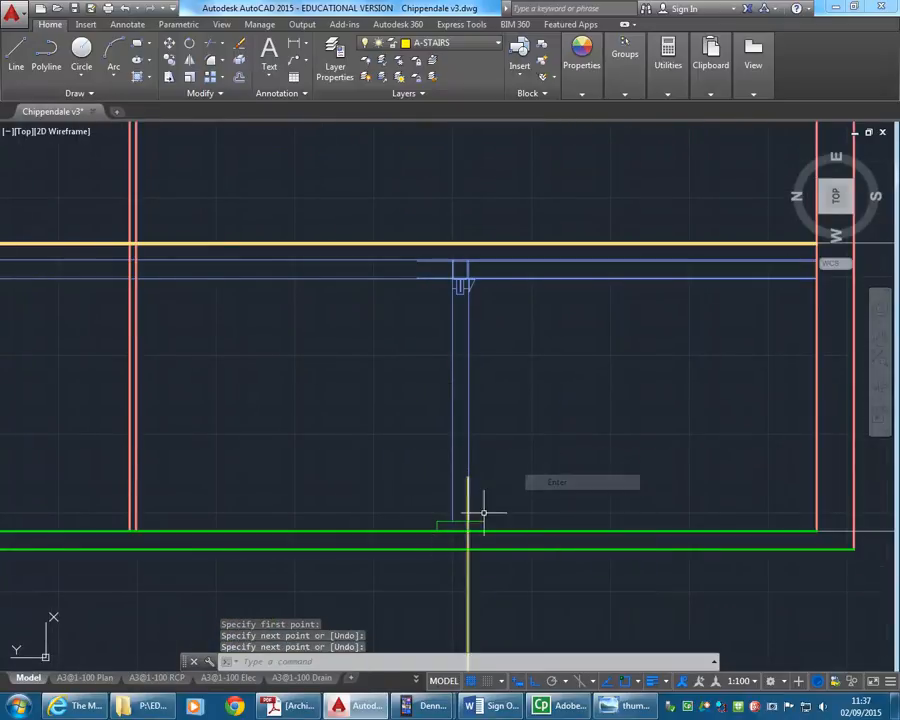
Step: Copy the first riser's projection line onto risers 2 and 3 of the plan staircase
scroll(360, 385, "down", 2)
middle_click_drag(384, 352, 408, 214)
scroll(424, 386, "down", 4)
middle_click_drag(431, 463, 430, 250)
middle_click_drag(427, 428, 427, 408)
scroll(424, 455, "up", 4)
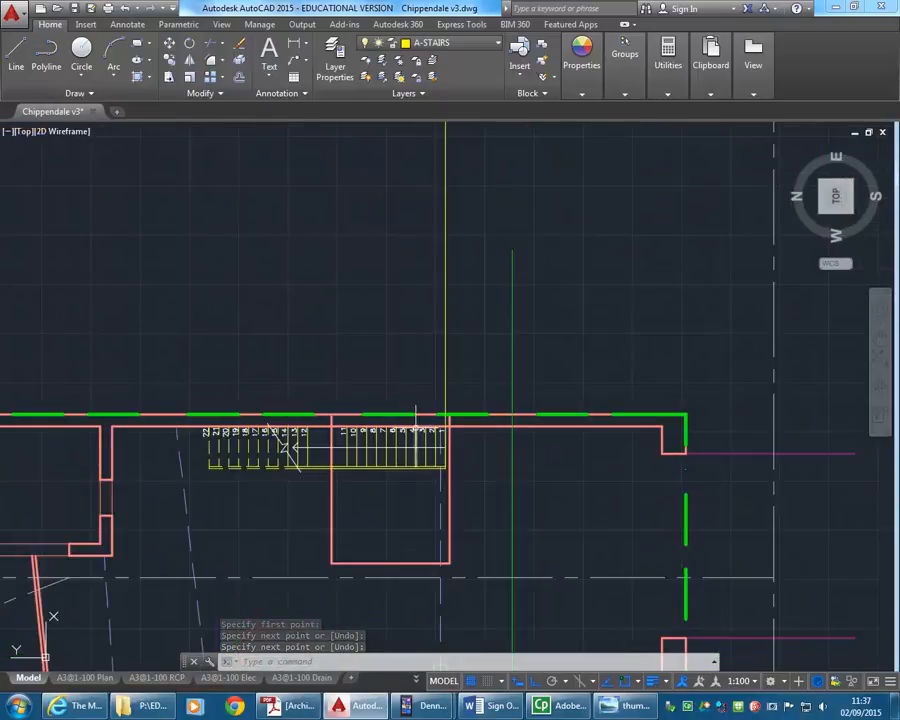
scroll(412, 440, "up", 4)
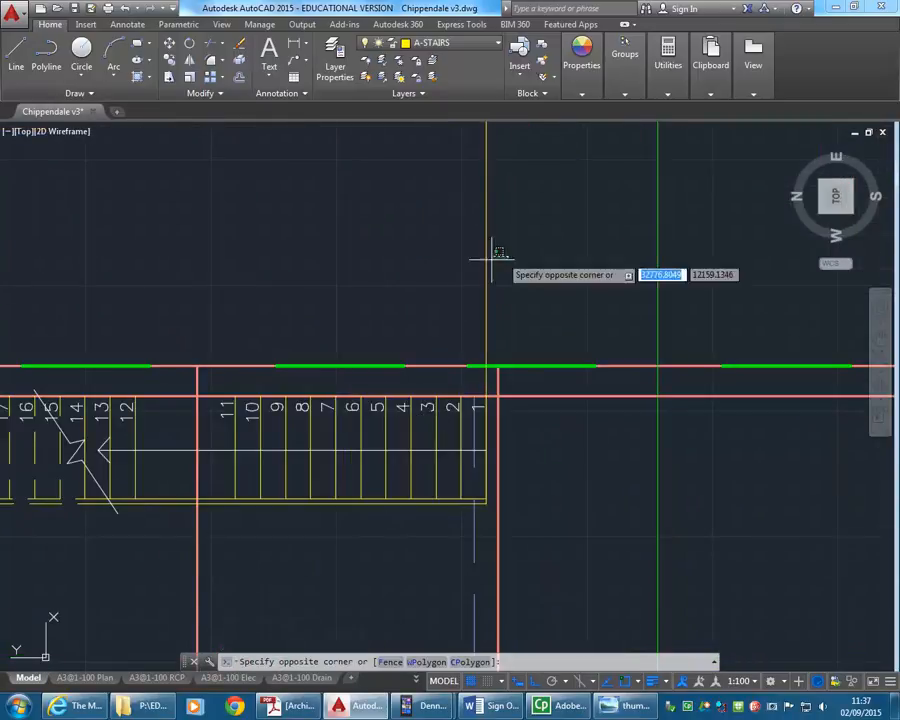
left_click(462, 297)
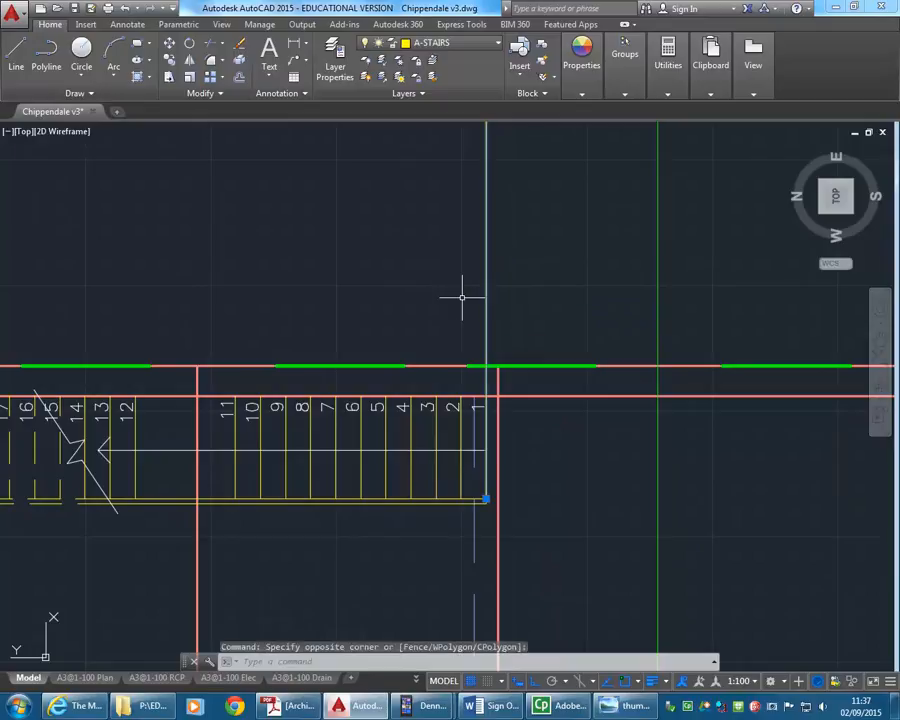
left_click(168, 60)
scroll(500, 471, "up", 2)
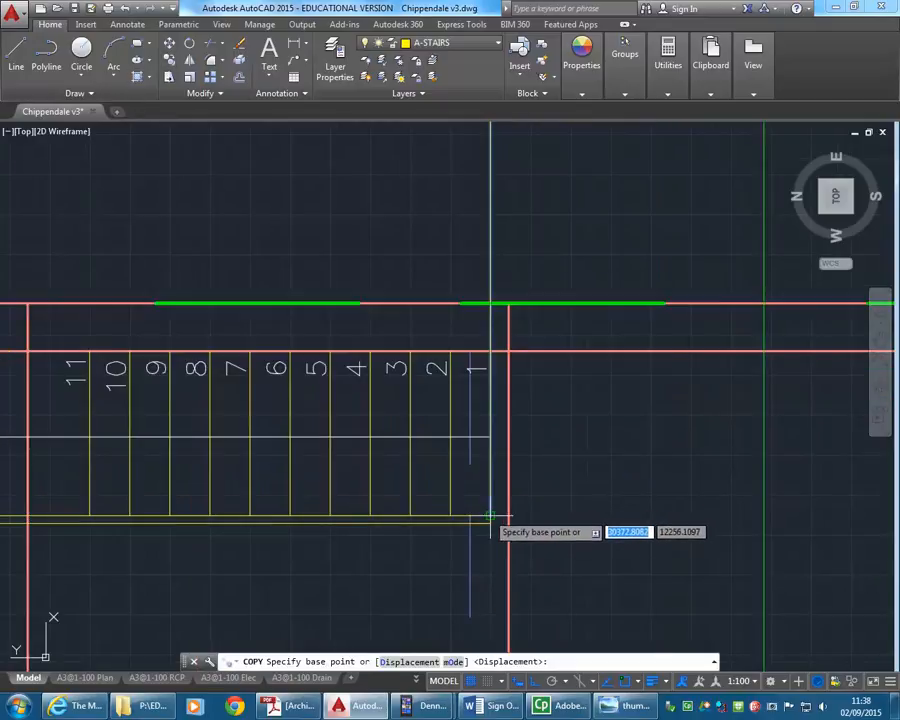
left_click(490, 517)
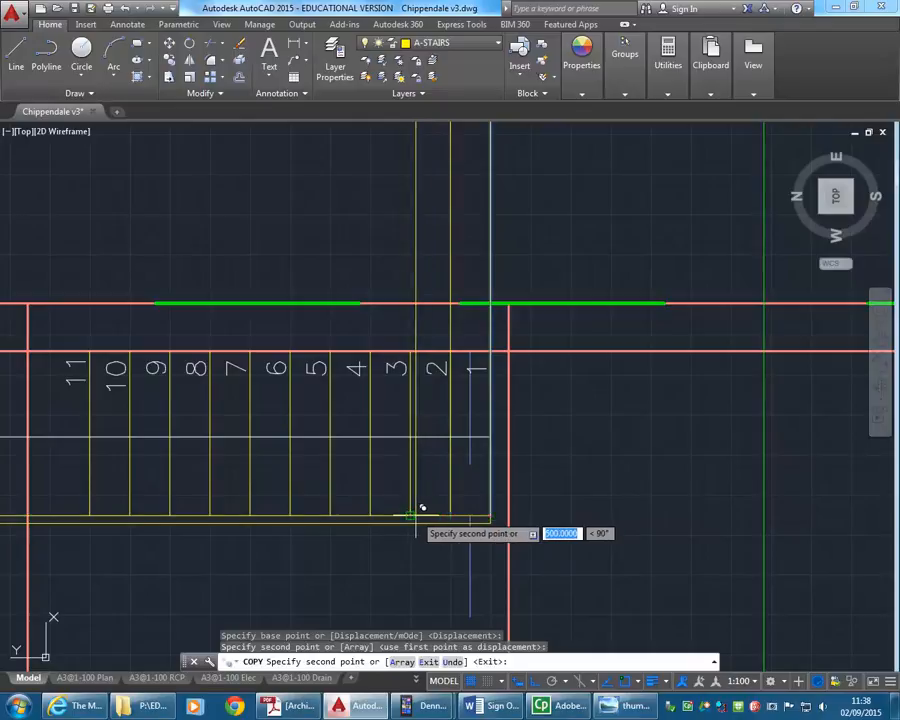
left_click(410, 515)
right_click(366, 396)
left_click(392, 403)
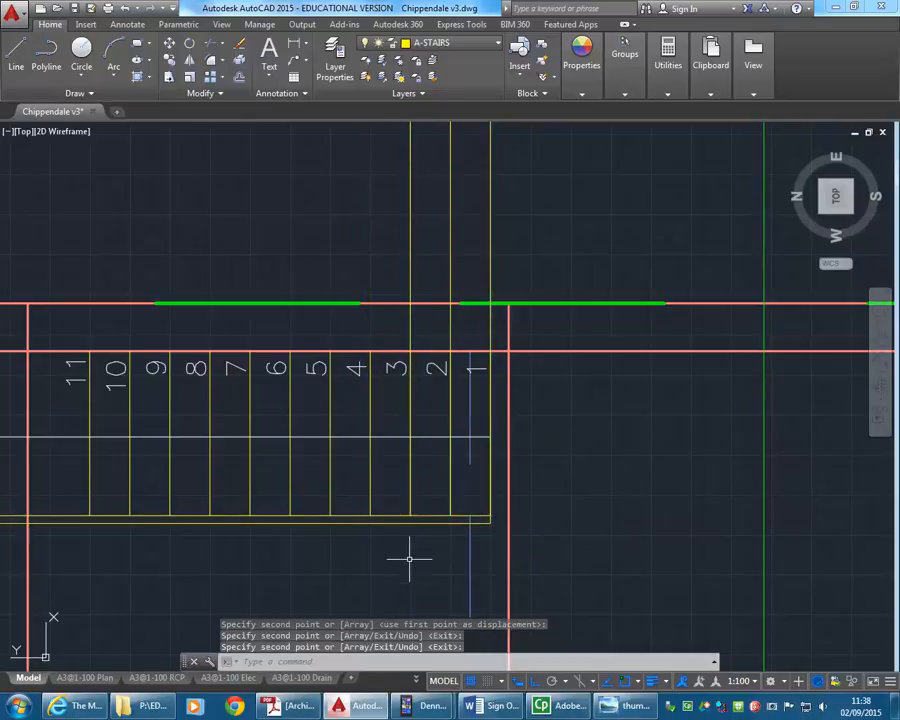
Step: Draw a vertical projection line from the plan staircase's riser 11 up past the first floor of the second section
scroll(362, 298, "down", 2)
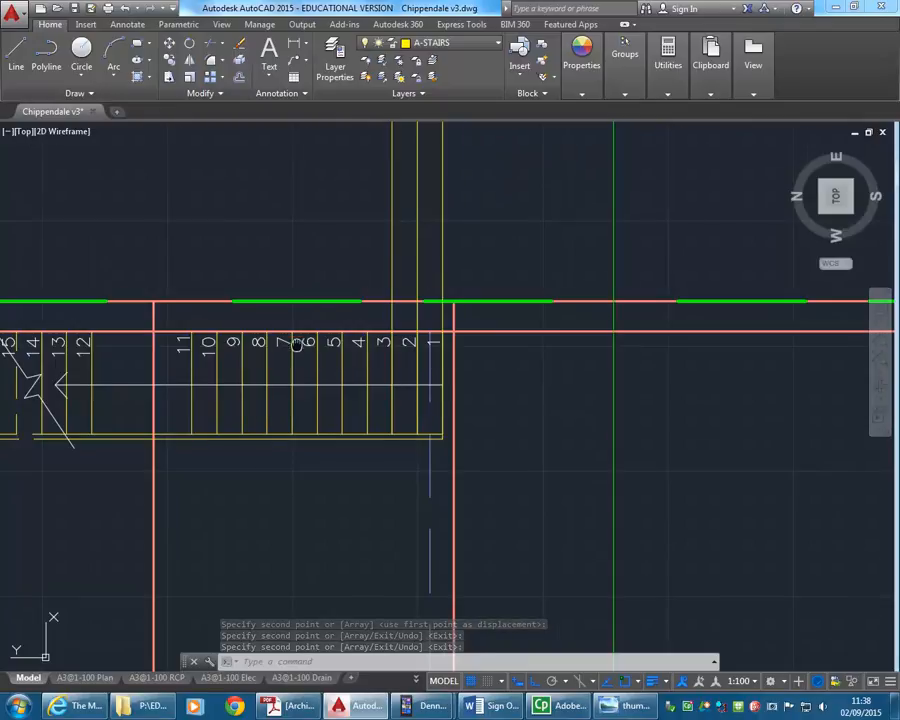
middle_click_drag(293, 315, 322, 346)
left_click(16, 50)
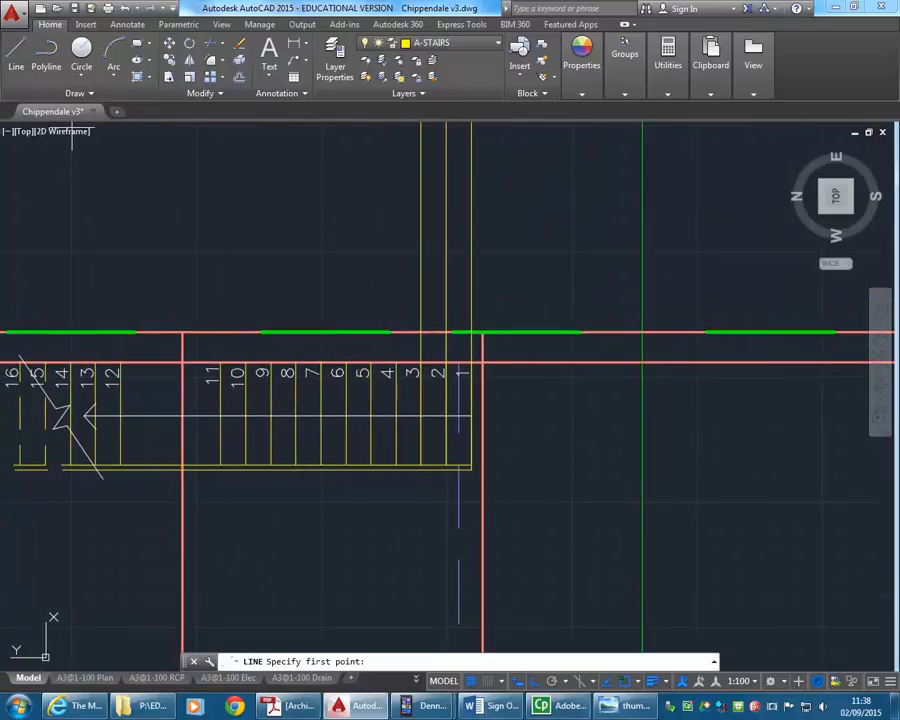
left_click(219, 451)
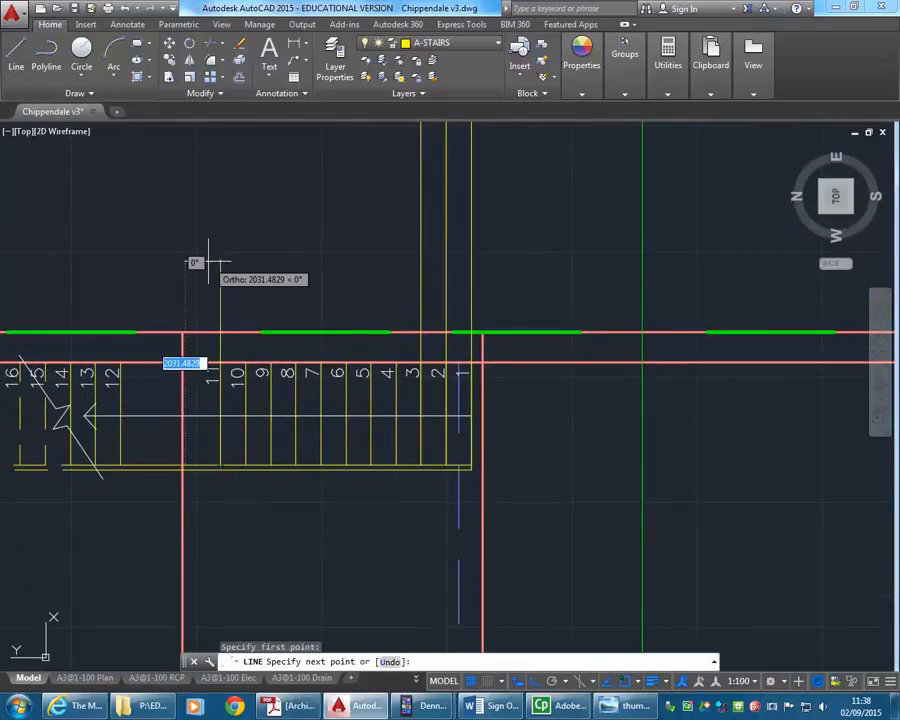
scroll(210, 262, "down", 5)
scroll(200, 270, "up", 5)
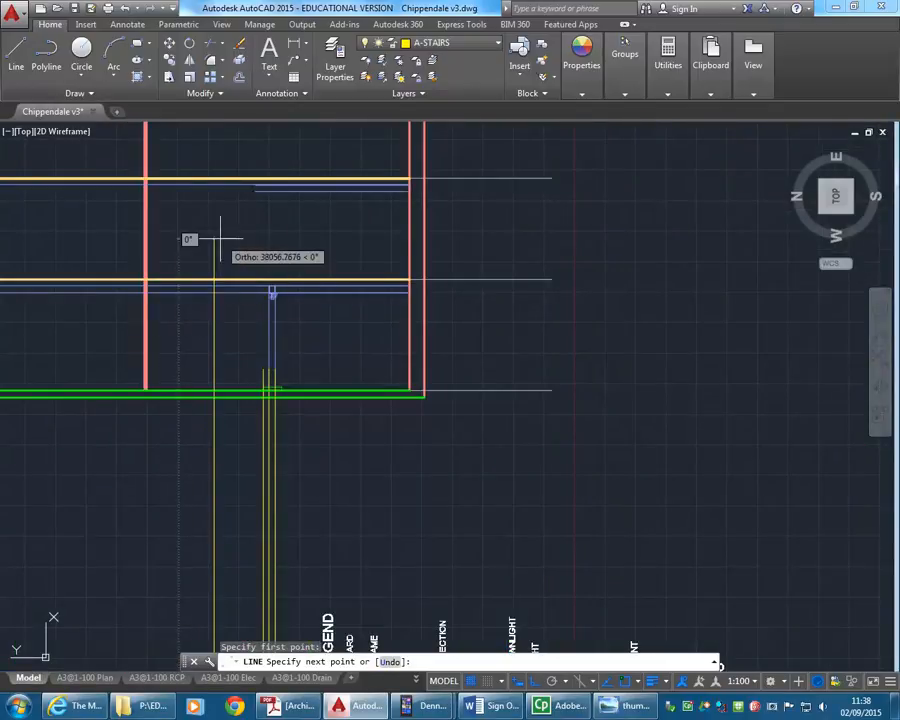
right_click(221, 239)
left_click(258, 255)
Step: Draw another vertical projection line from the plan staircase's riser 12 up past the first floor of the second section
right_click(225, 245)
left_click(262, 257)
scroll(223, 327, "down", 2)
middle_click_drag(223, 327, 207, 289)
scroll(240, 410, "up", 6)
middle_click_drag(250, 460, 243, 420)
scroll(215, 466, "up", 2)
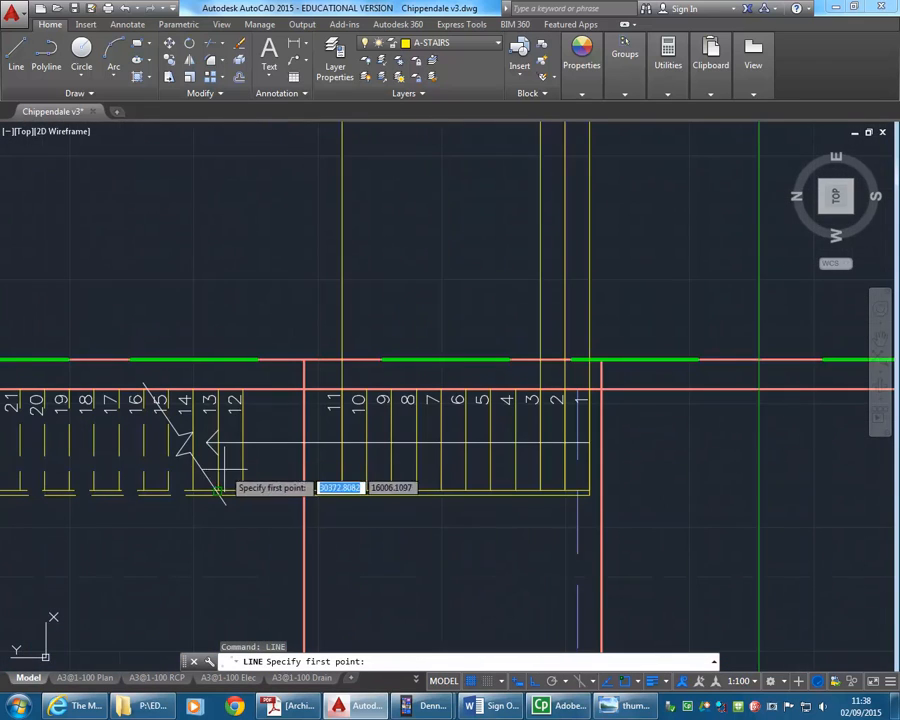
left_click(220, 480)
scroll(242, 292, "down", 5)
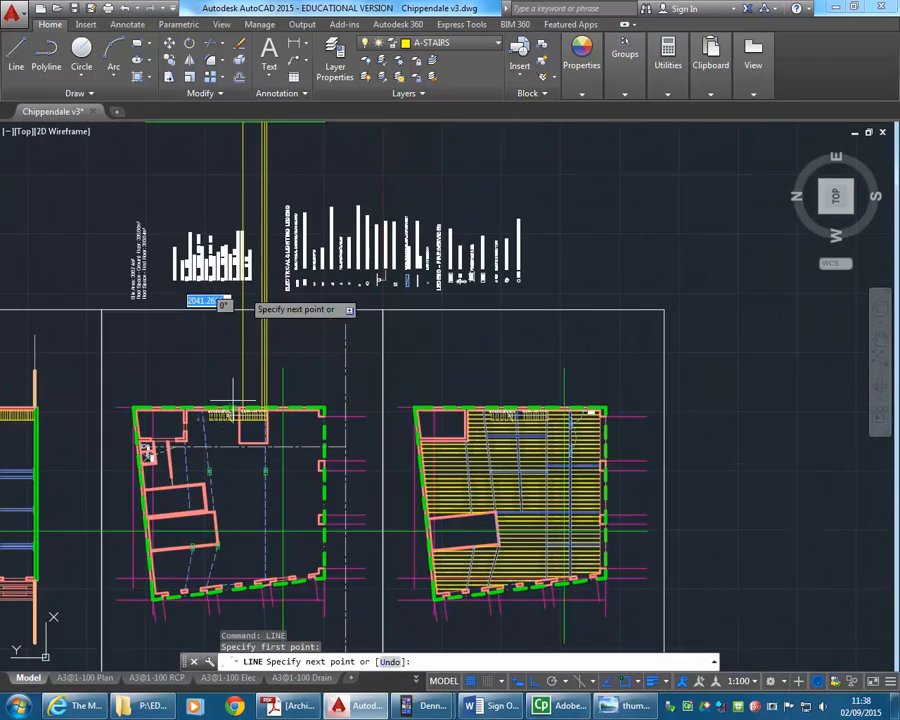
middle_click_drag(205, 160, 195, 305)
scroll(198, 249, "up", 6)
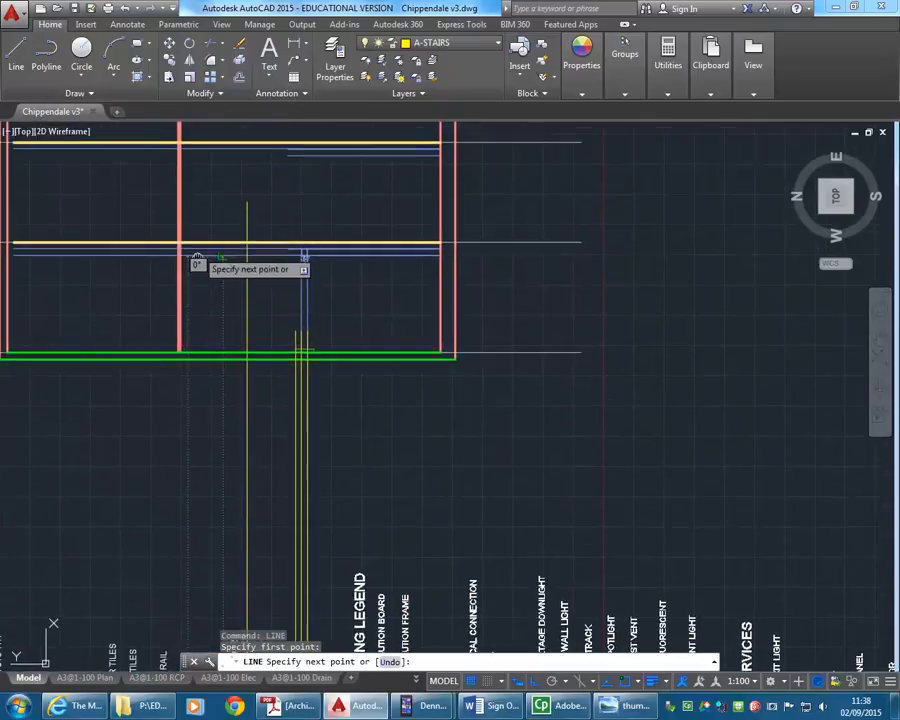
scroll(197, 245, "up", 3)
right_click(214, 258)
left_click(234, 268)
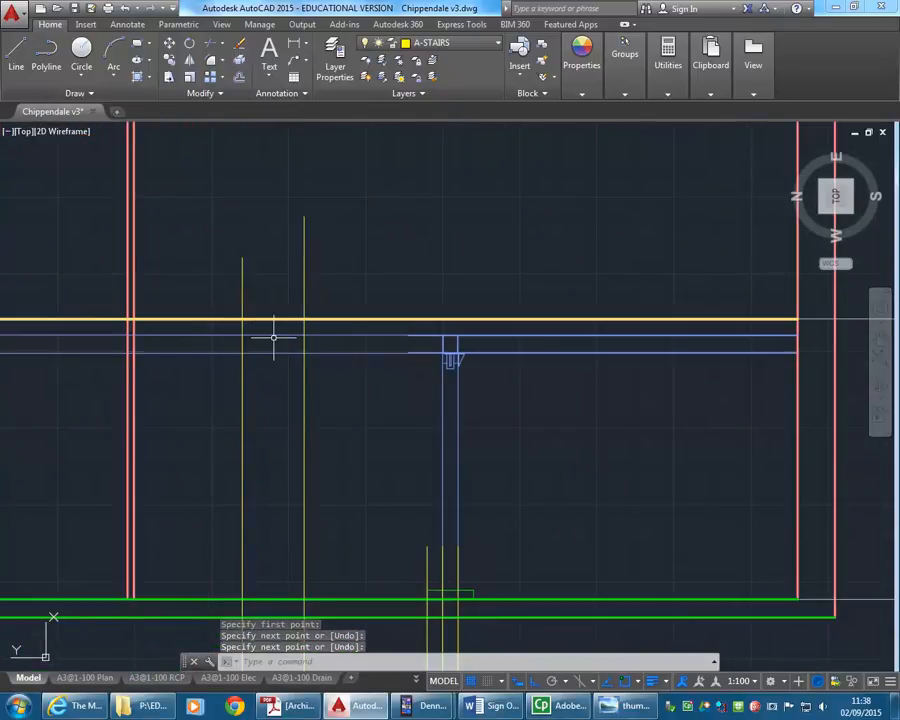
Step: Draw a horizontal line from the lowest step of the first section's staircase across to the first riser line in the second section
scroll(272, 334, "down", 5)
middle_click_drag(190, 384, 430, 367)
scroll(171, 368, "up", 6)
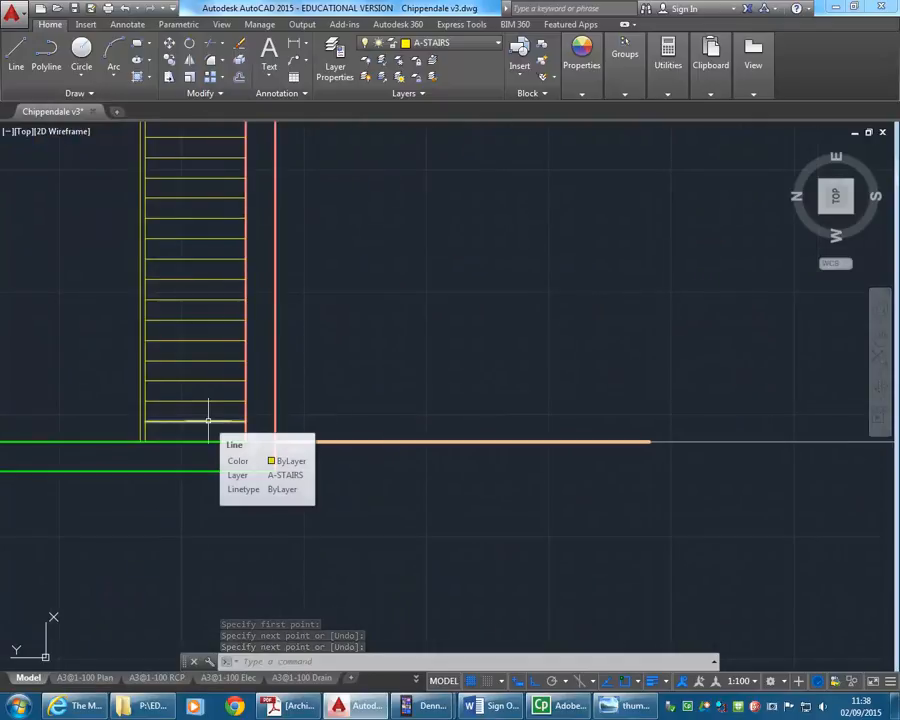
left_click(16, 52)
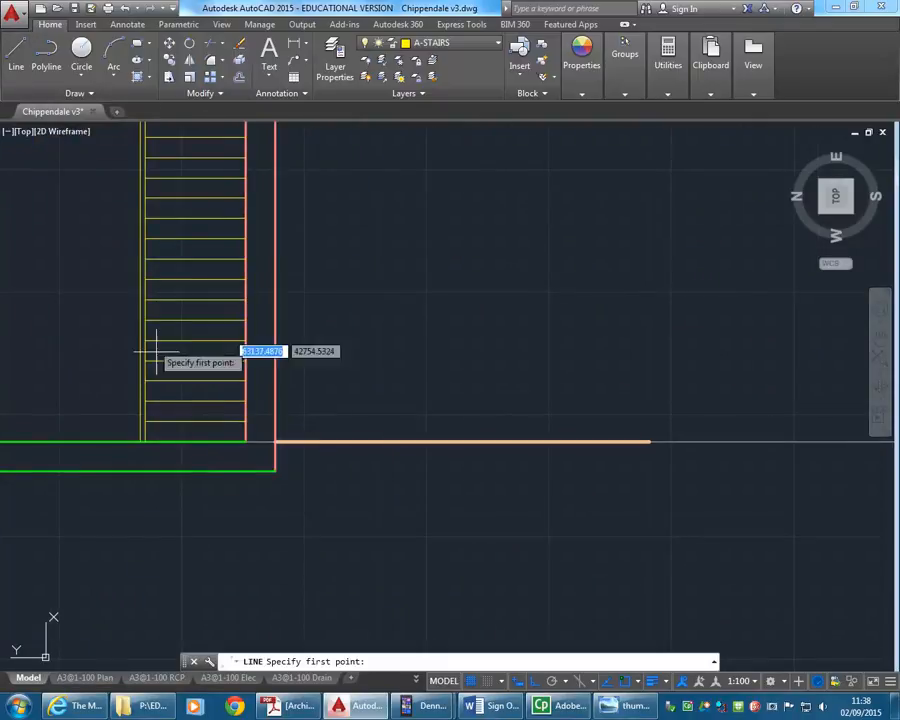
left_click(178, 420)
scroll(400, 420, "down", 4)
scroll(418, 394, "up", 6)
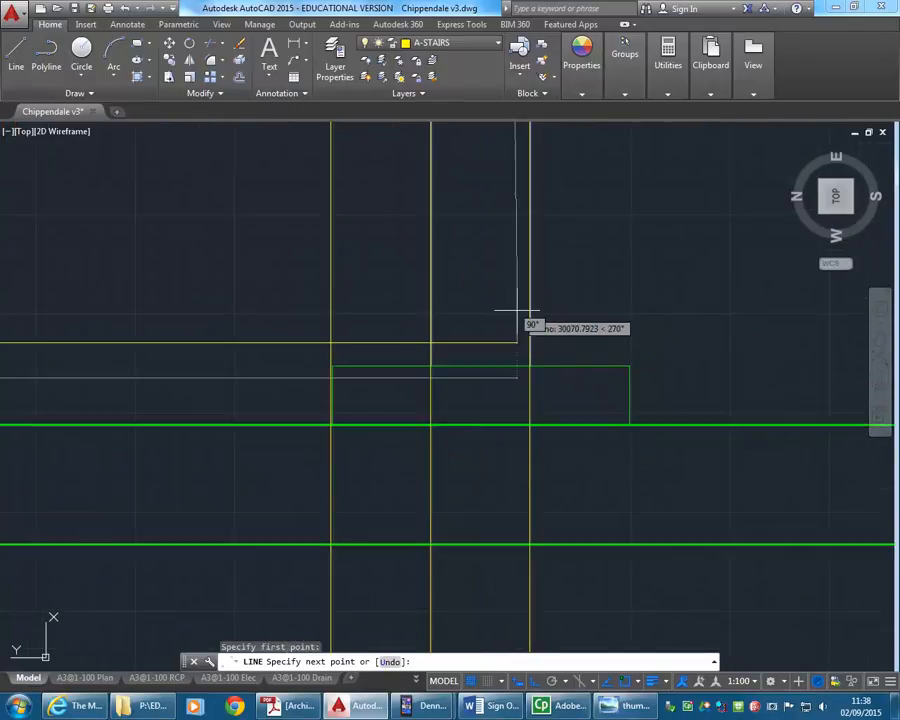
left_click(518, 372)
right_click(523, 385)
left_click(545, 395)
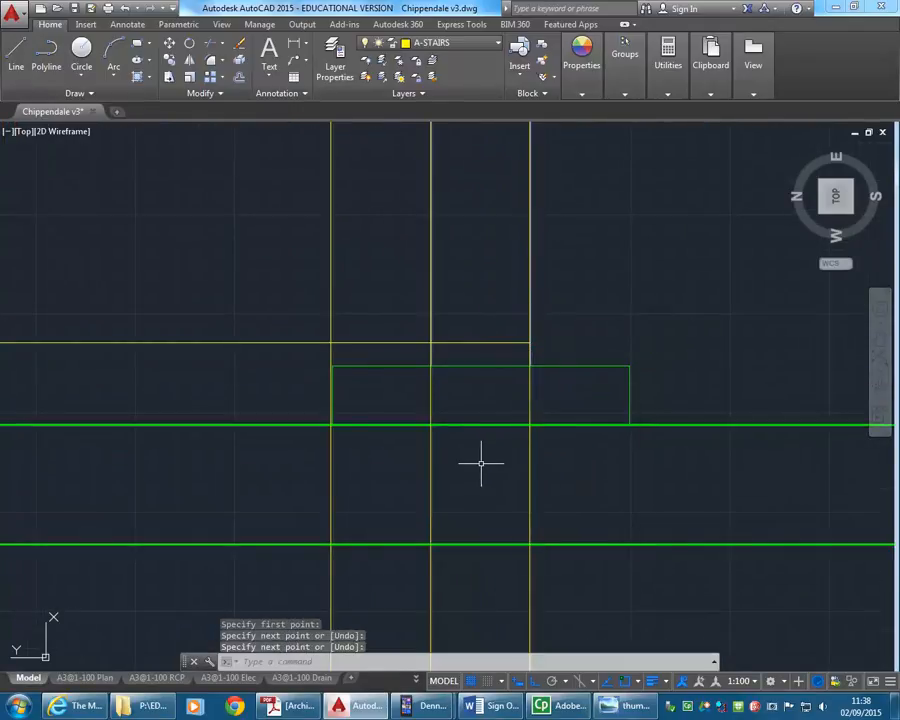
Step: Fillet the first riser's projection line with the horizontal step line to form a clean corner
left_click(213, 62)
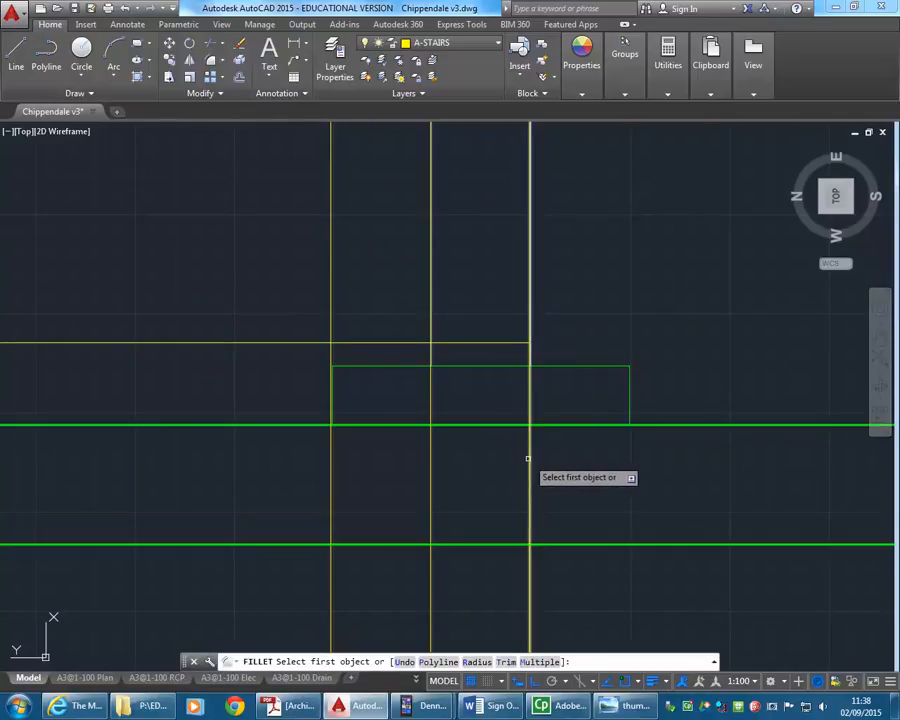
left_click(529, 458)
left_click(364, 343)
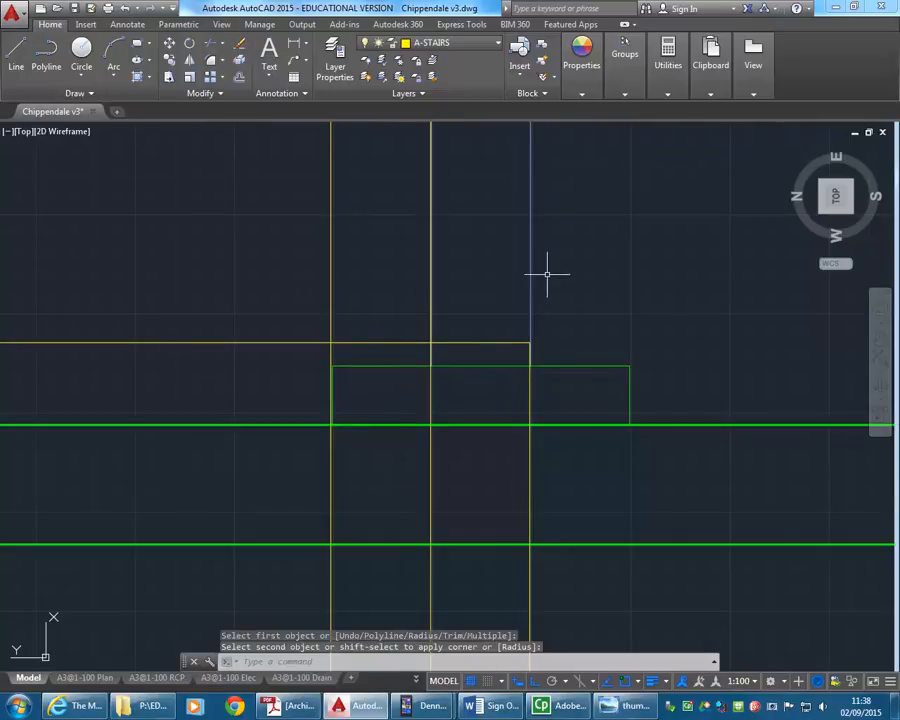
Step: Turn off the A-STRUCT-COL layer and select the column base outline to identify its layer
left_click(448, 43)
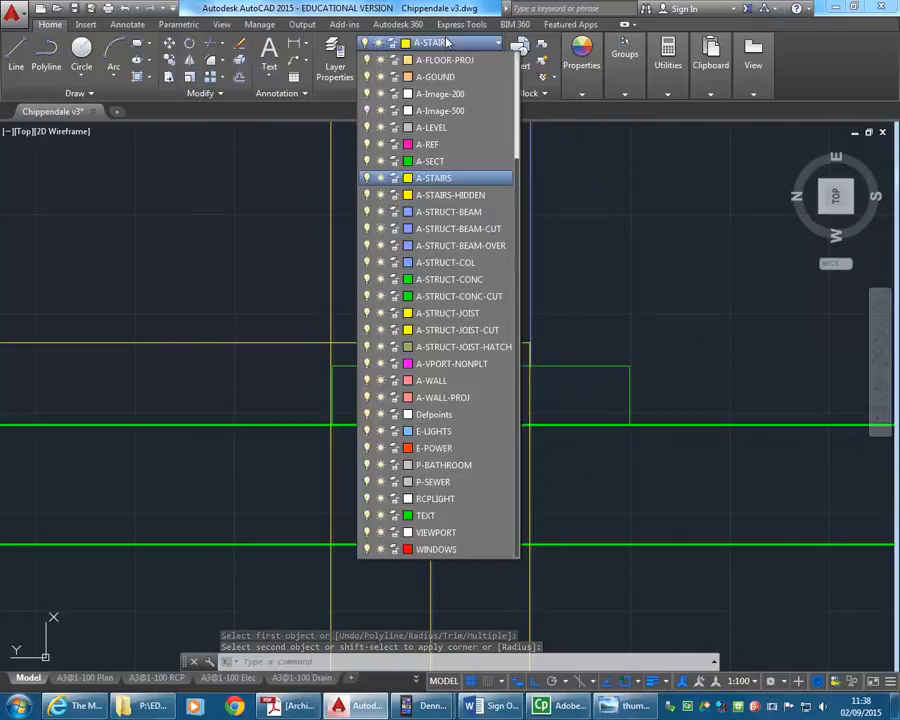
left_click(366, 263)
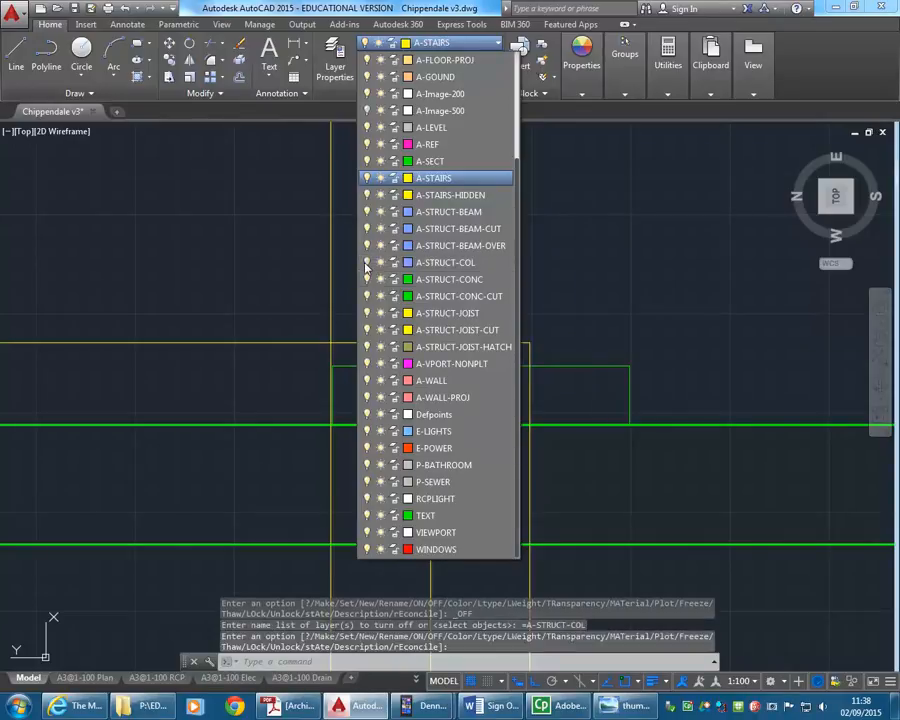
left_click(632, 354)
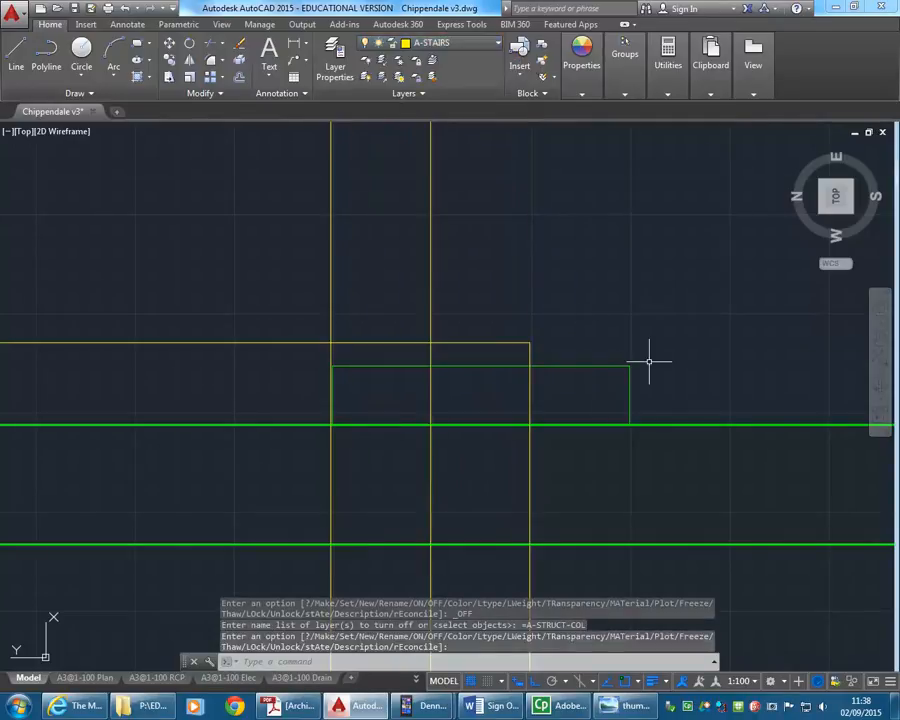
key("Escape")
left_click(647, 358)
left_click(613, 379)
key("Escape")
key("Escape")
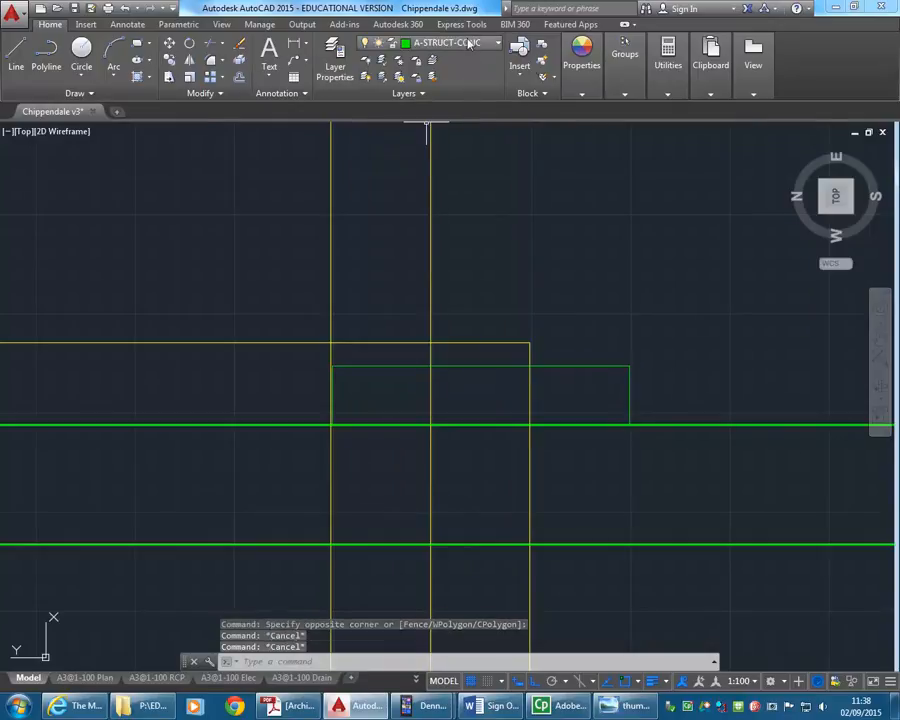
Step: Turn off the A-STRUCT-CONC layer to hide the column base outline around the stair projection lines
left_click(469, 46)
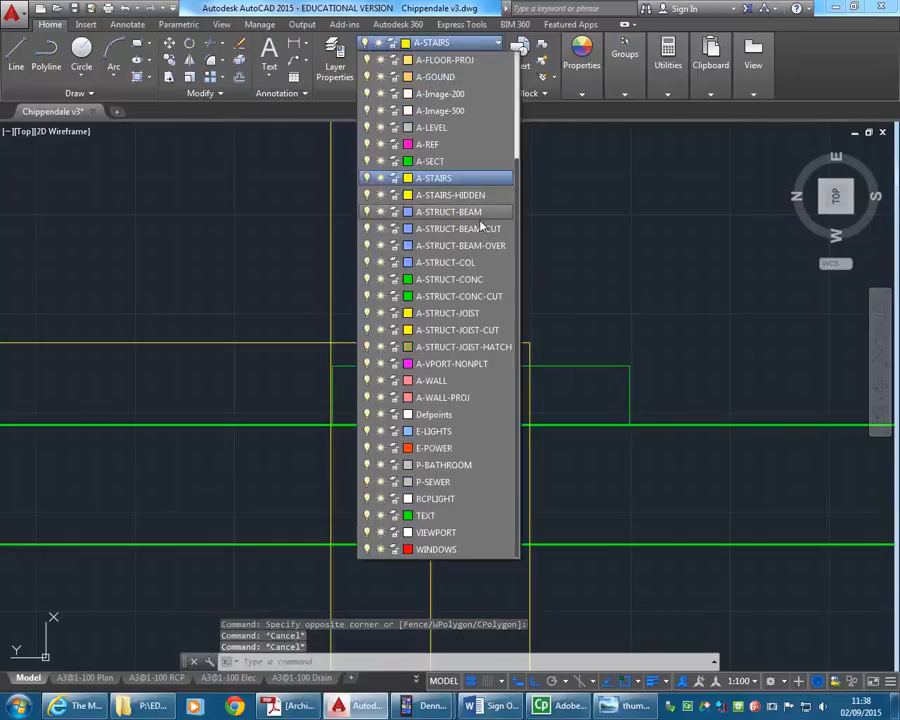
left_click(367, 280)
left_click(597, 403)
scroll(458, 337, "down", 3)
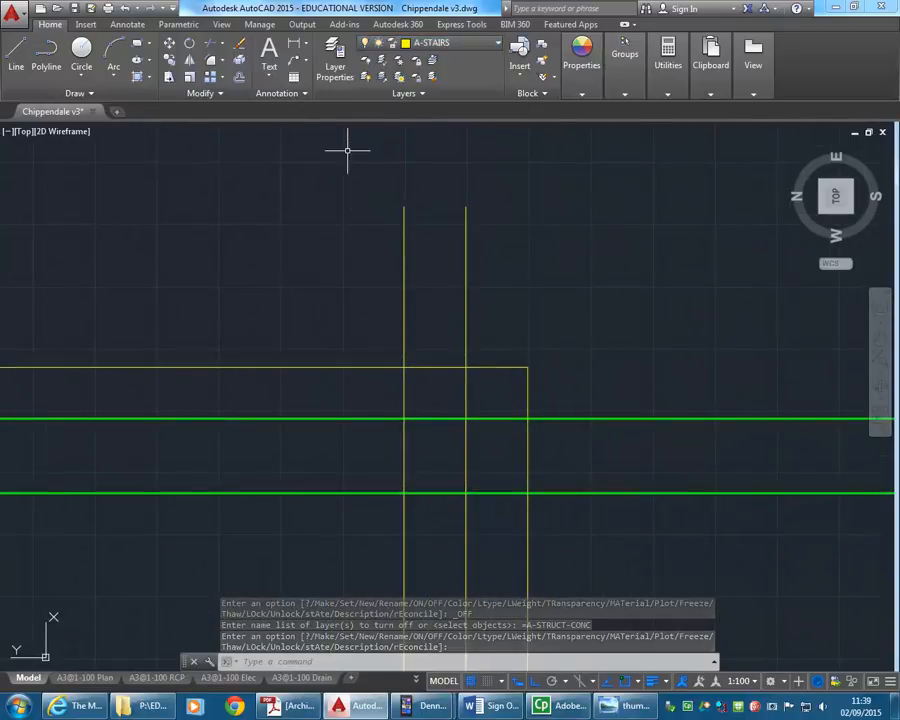
Step: Copy the horizontal step projection line up one riser to the next step of the first section's staircase
left_click(315, 359)
scroll(288, 343, "down", 5)
scroll(288, 343, "down", 5)
scroll(195, 315, "up", 10)
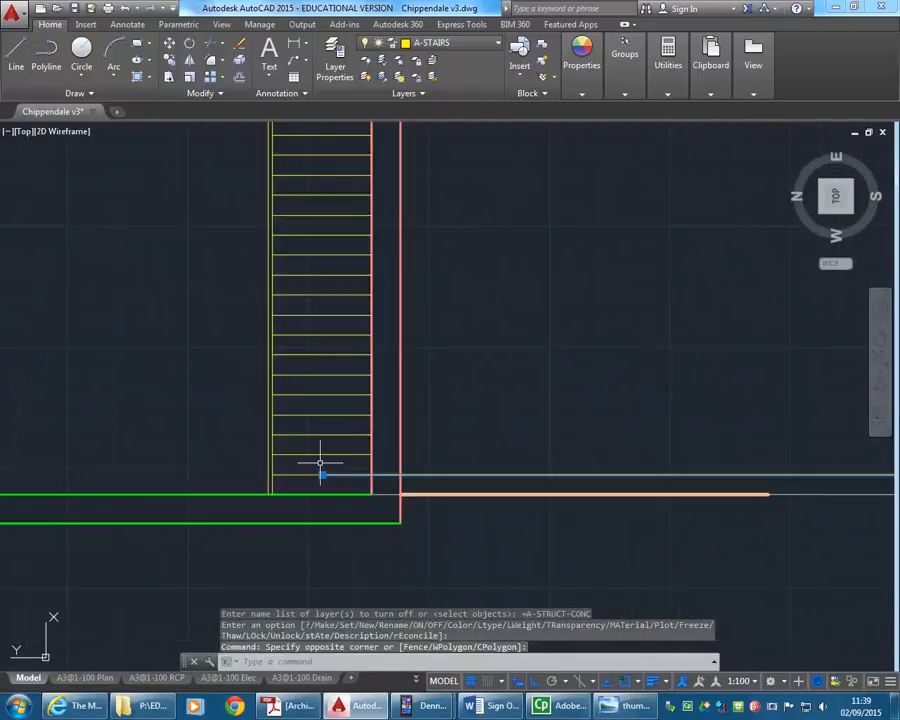
left_click(169, 59)
left_click(321, 465)
right_click(455, 383)
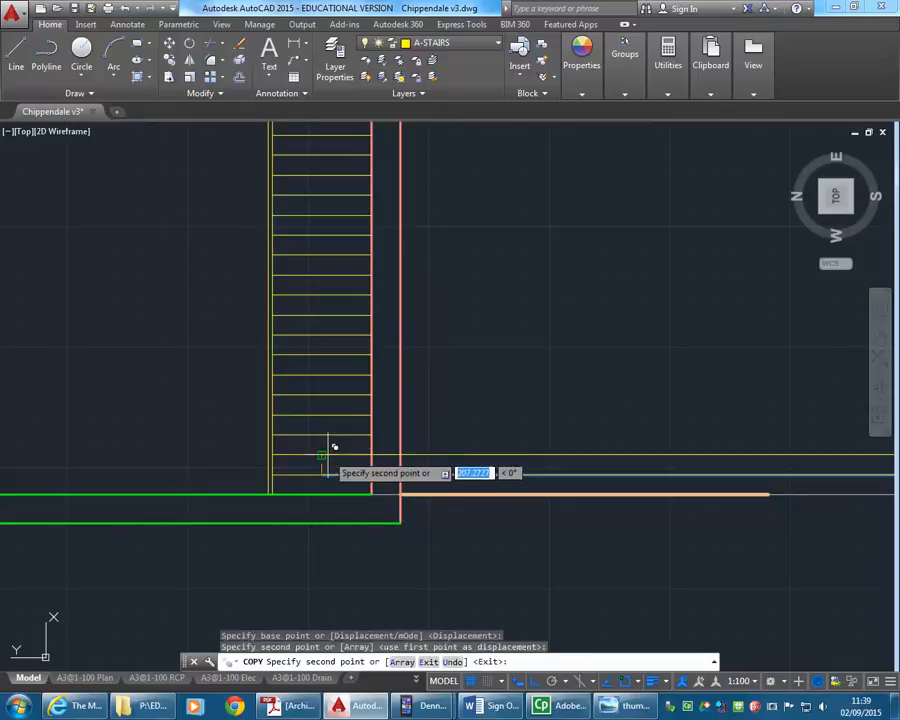
left_click(472, 389)
Step: Fillet the second riser's projection line with the lower horizontal step line in the second section
scroll(613, 368, "down", 5)
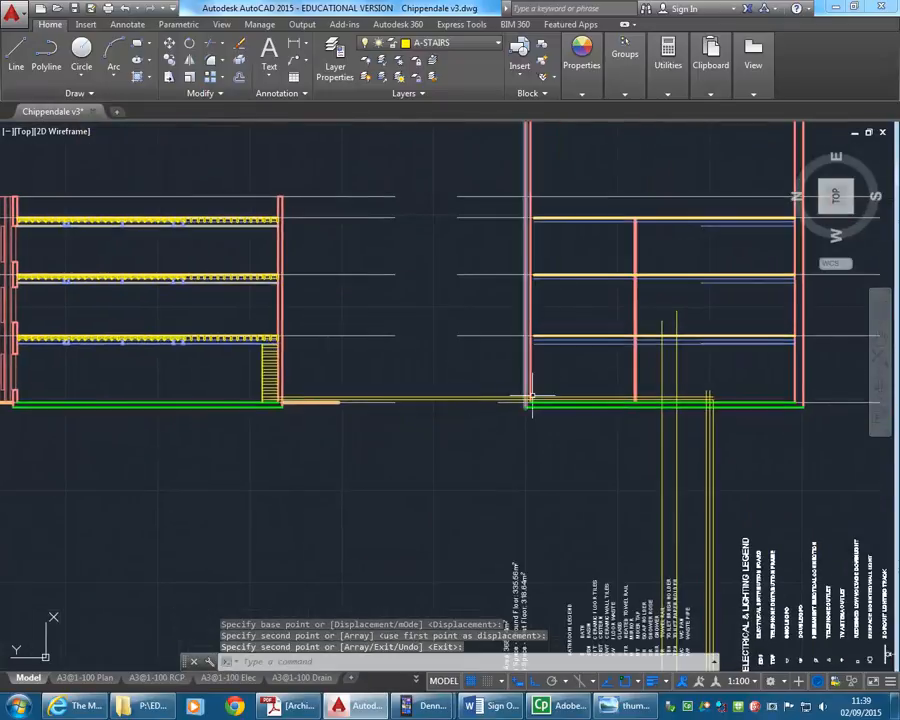
middle_click_drag(764, 393, 609, 391)
scroll(590, 391, "up", 4)
scroll(533, 400, "up", 2)
left_click(213, 60)
scroll(434, 449, "up", 2)
scroll(437, 444, "up", 2)
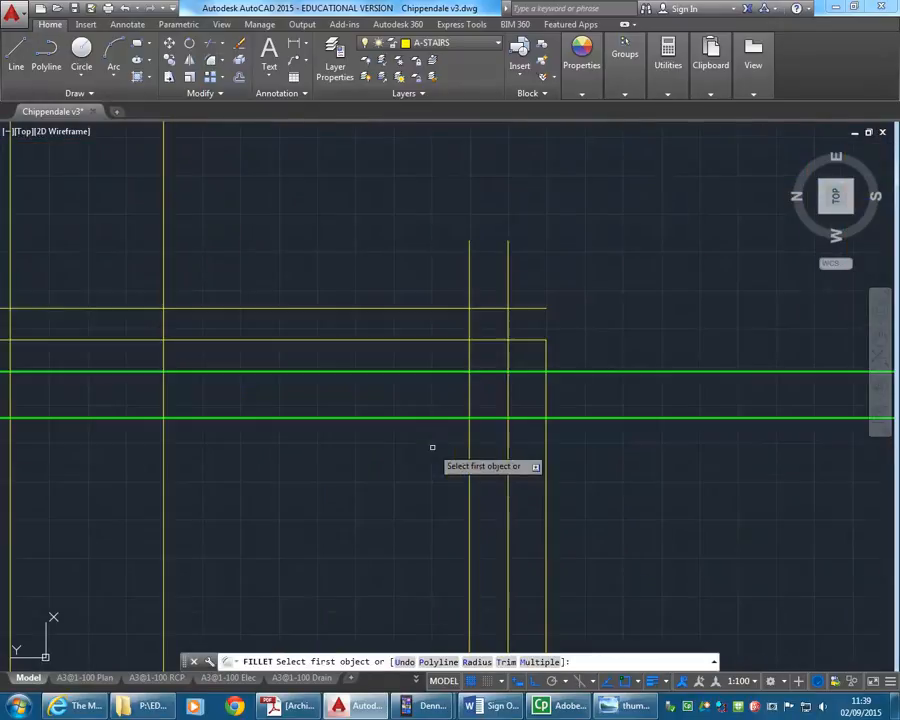
left_click(507, 316)
left_click(516, 341)
Step: Fillet the upper horizontal step line with the second and third riser lines to form the next step
key("Return")
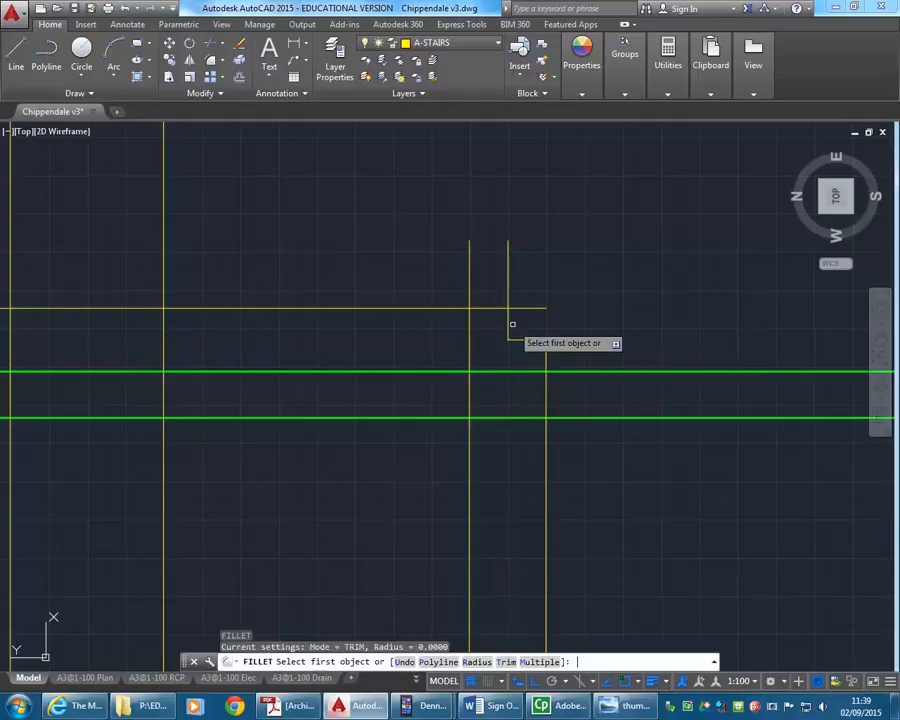
left_click(506, 318)
left_click(486, 309)
key("Return")
left_click(482, 308)
left_click(470, 299)
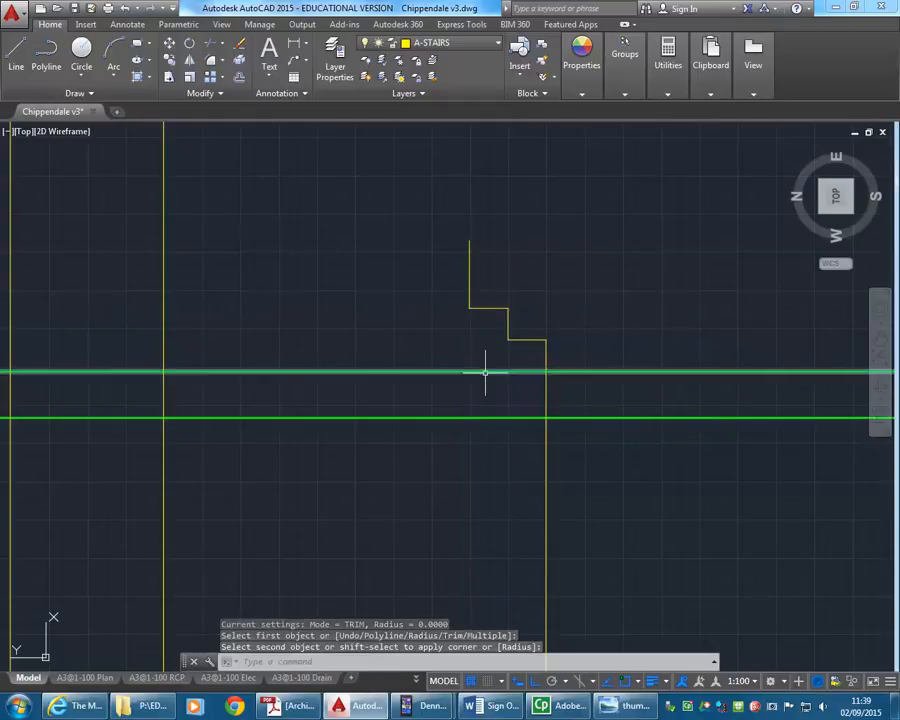
Step: Trim the first riser's projection line where it extends below the top of the ground floor slab
scroll(479, 366, "up", 2)
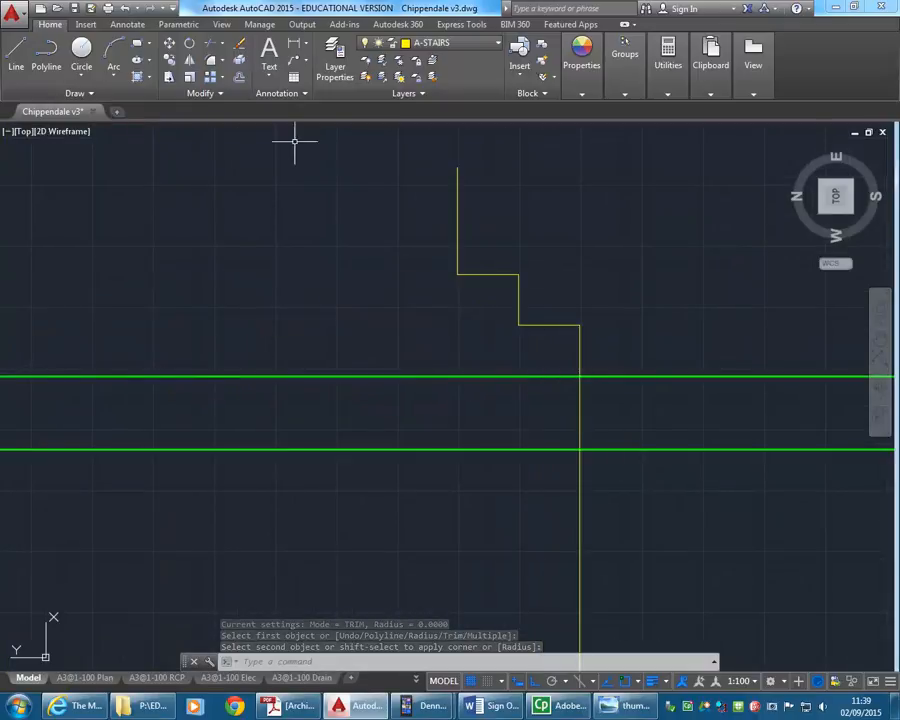
left_click(210, 46)
left_click(482, 342)
left_click(434, 397)
key("Return")
left_click(603, 412)
left_click(518, 426)
key("Return")
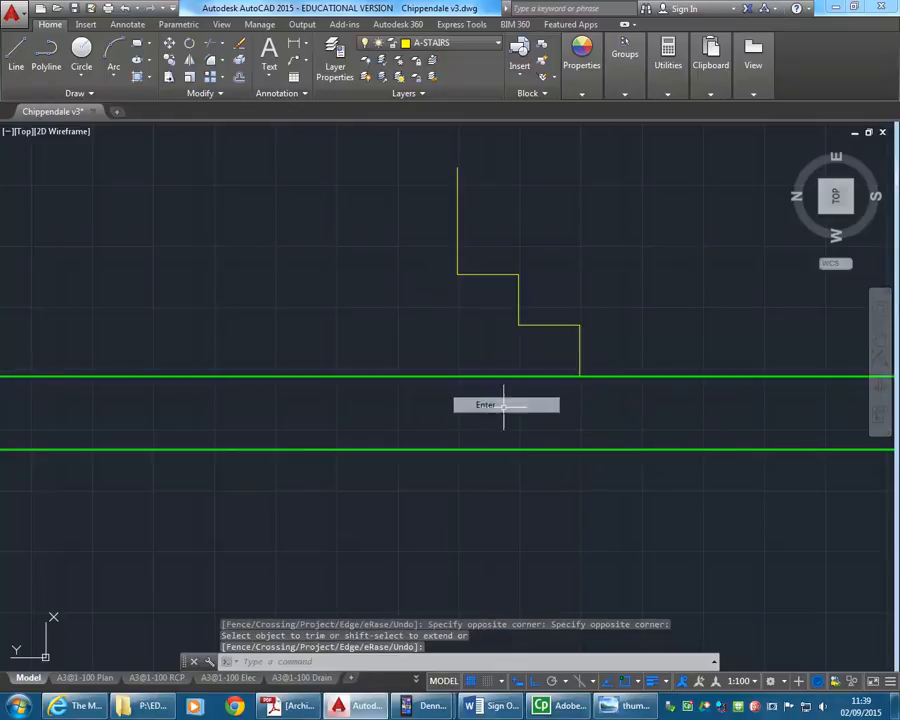
left_click(488, 305)
left_click(603, 408)
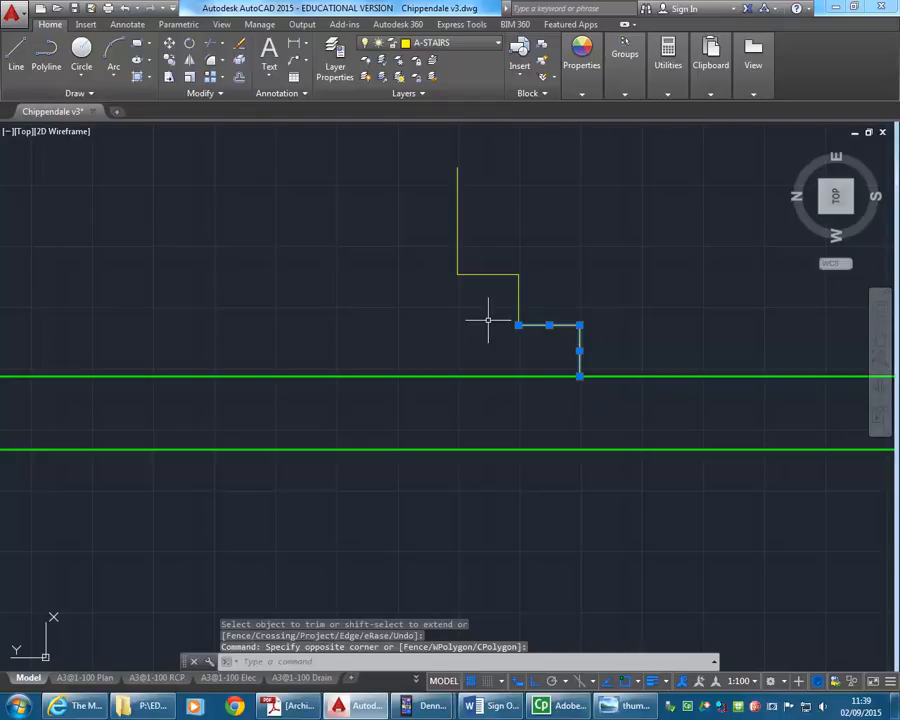
key("Escape")
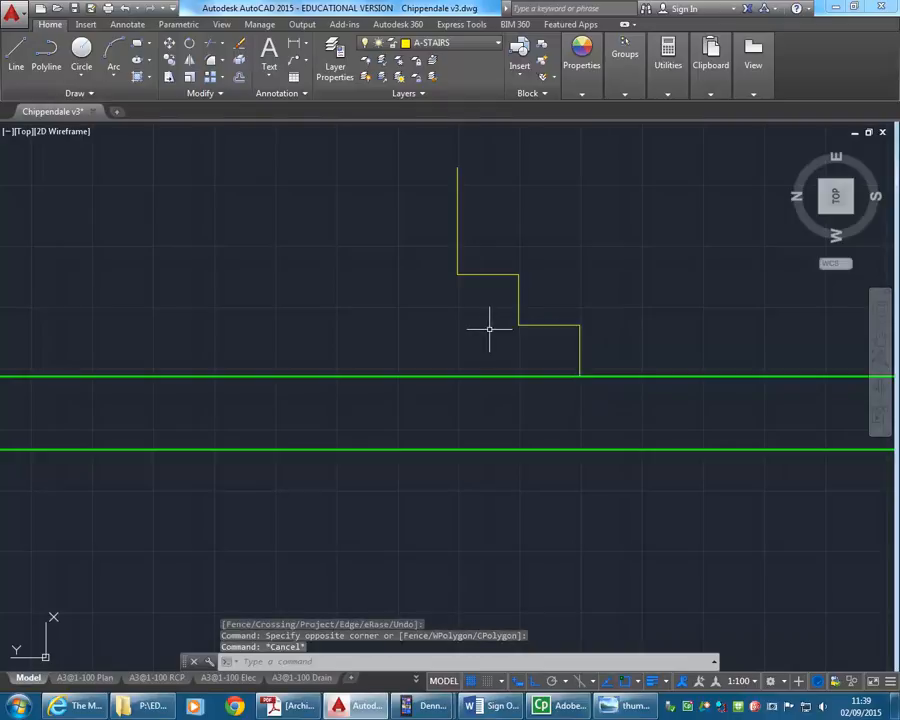
key("Escape")
Step: Erase the second step's riser and tread and the third riser line, leaving only the first step
scroll(416, 348, "down", 3)
left_click(421, 256)
left_click(510, 388)
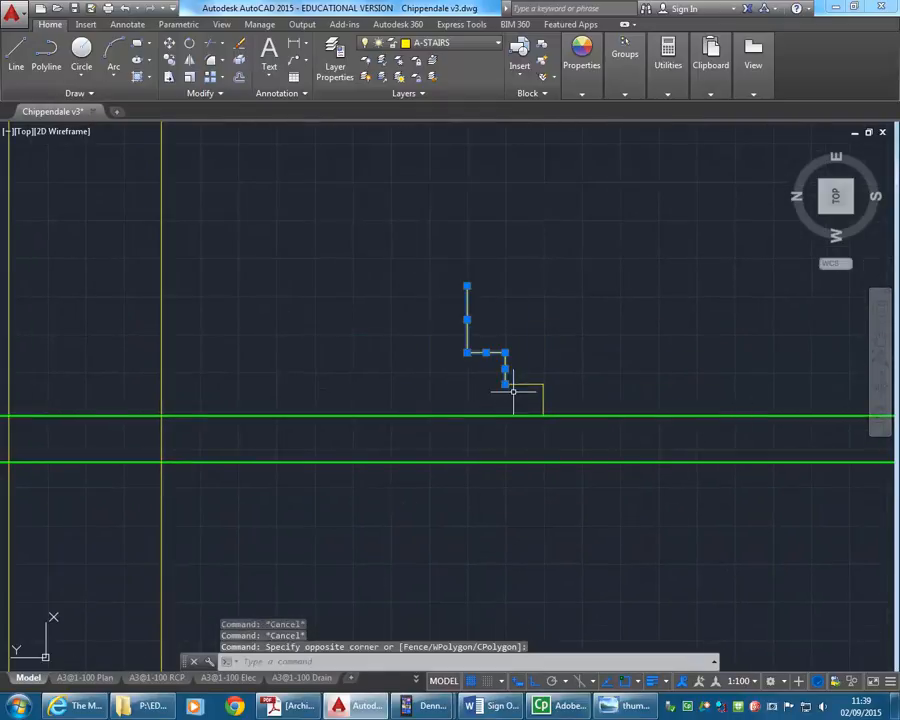
key("Delete")
Step: Copy the first step's riser and tread diagonally with ortho off, end to end, forming a ten-step flight up to the nearest vertical projection line
left_click(459, 346)
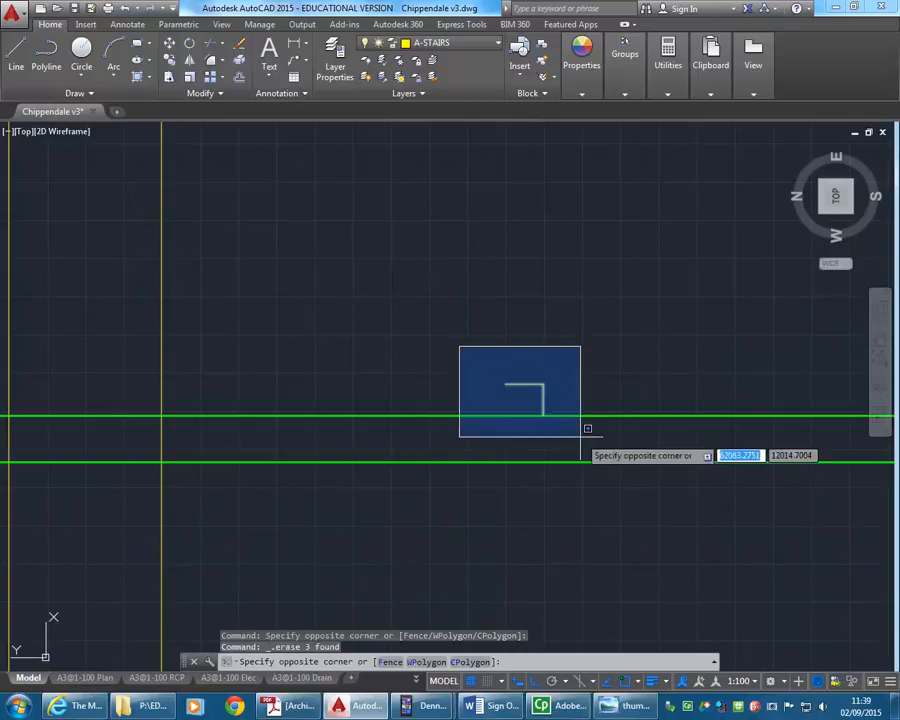
left_click(580, 437)
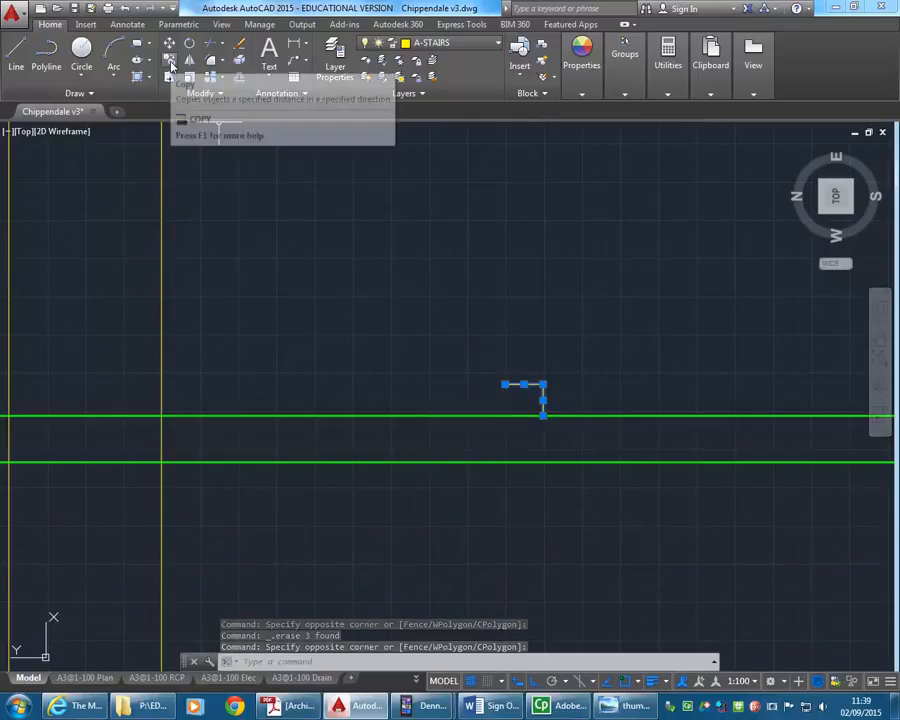
left_click(170, 62)
left_click(543, 412)
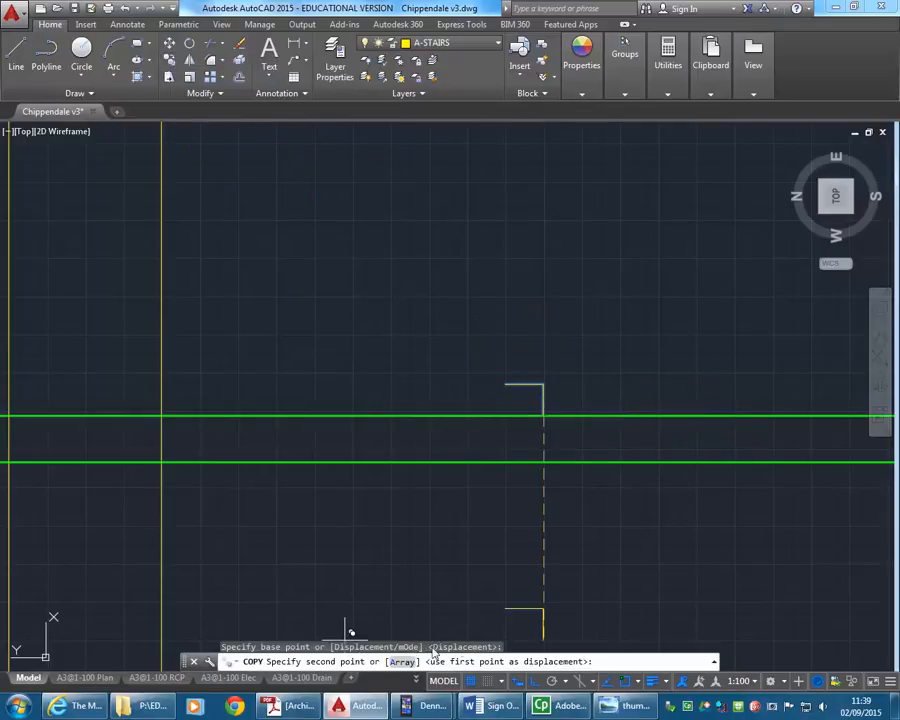
left_click(518, 681)
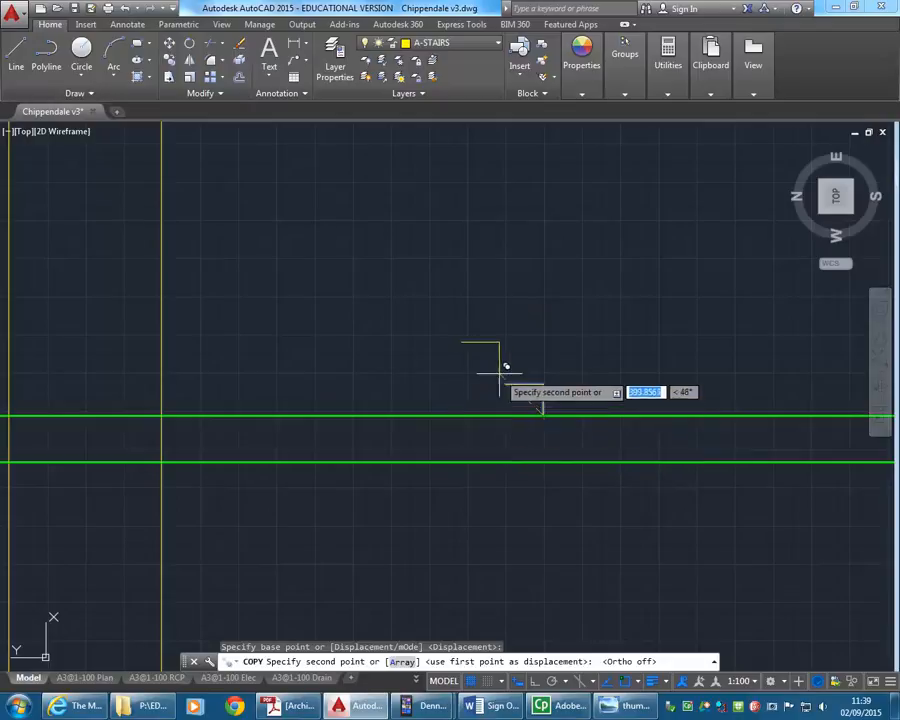
left_click(467, 352)
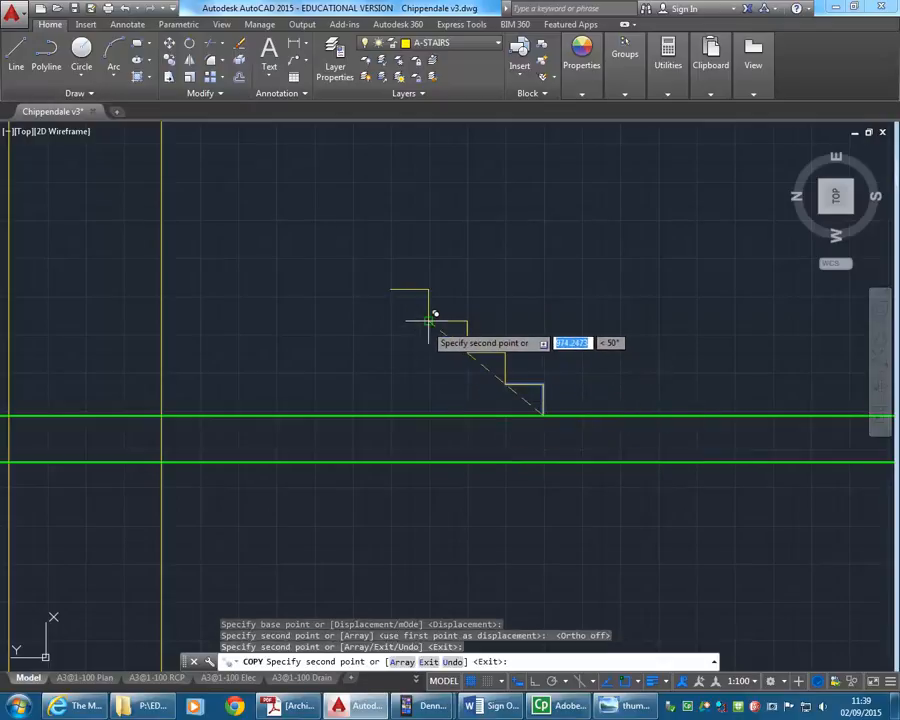
left_click(428, 320)
left_click(390, 290)
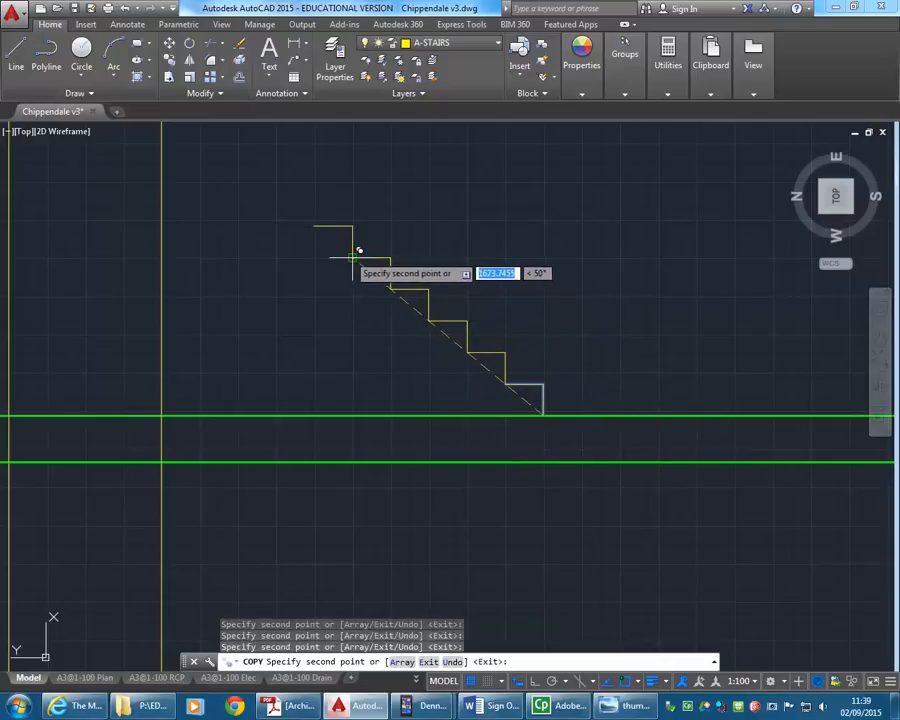
middle_click_drag(337, 253, 386, 365)
left_click(366, 333)
left_click(328, 301)
left_click(290, 268)
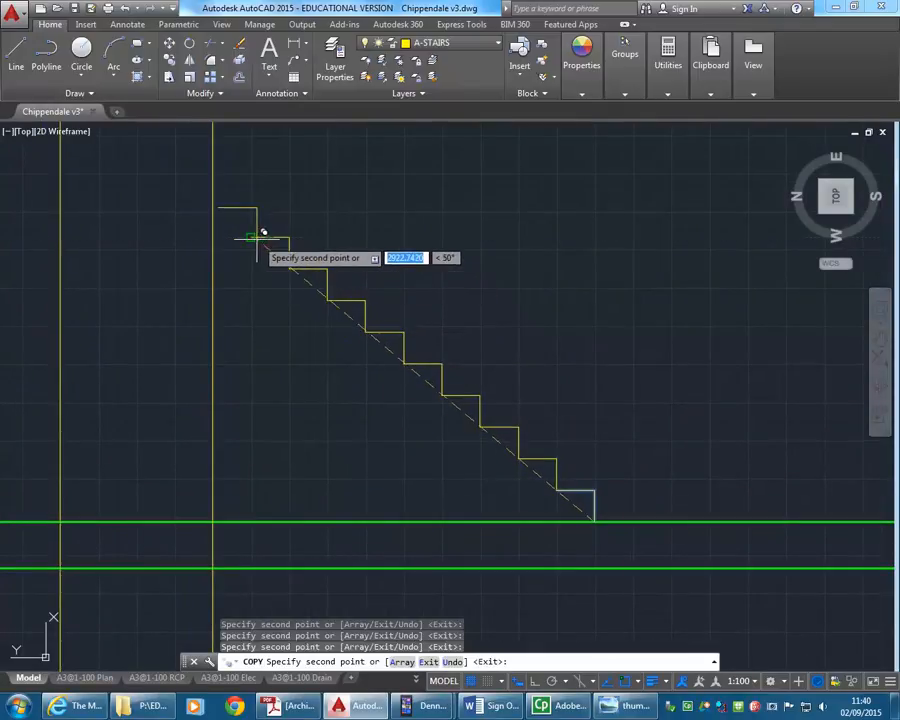
left_click(251, 237)
right_click(294, 414)
left_click(327, 424)
scroll(506, 584, "down", 4)
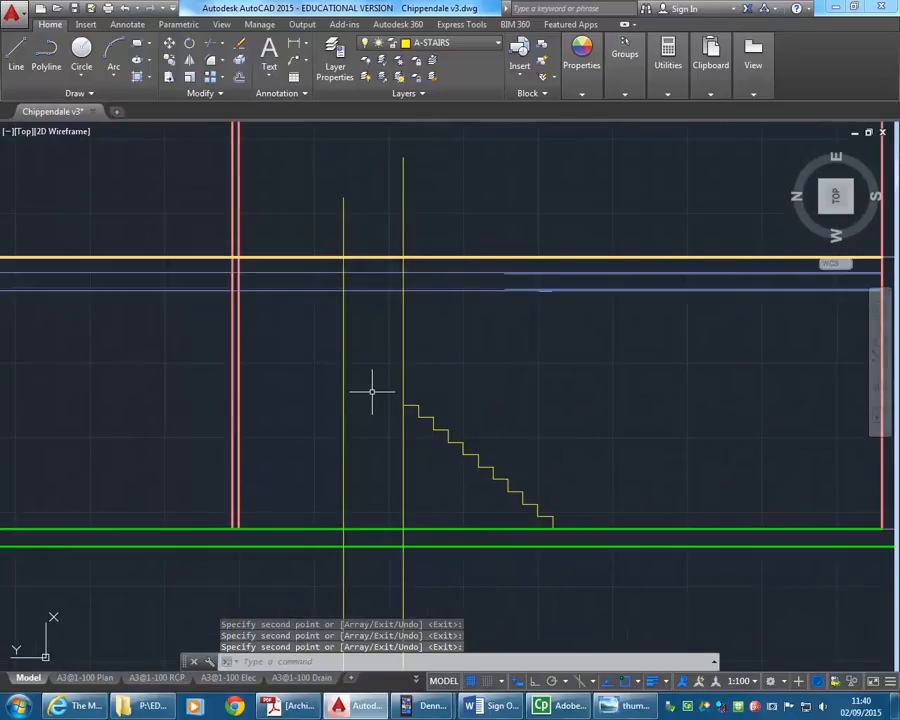
scroll(403, 398, "up", 3)
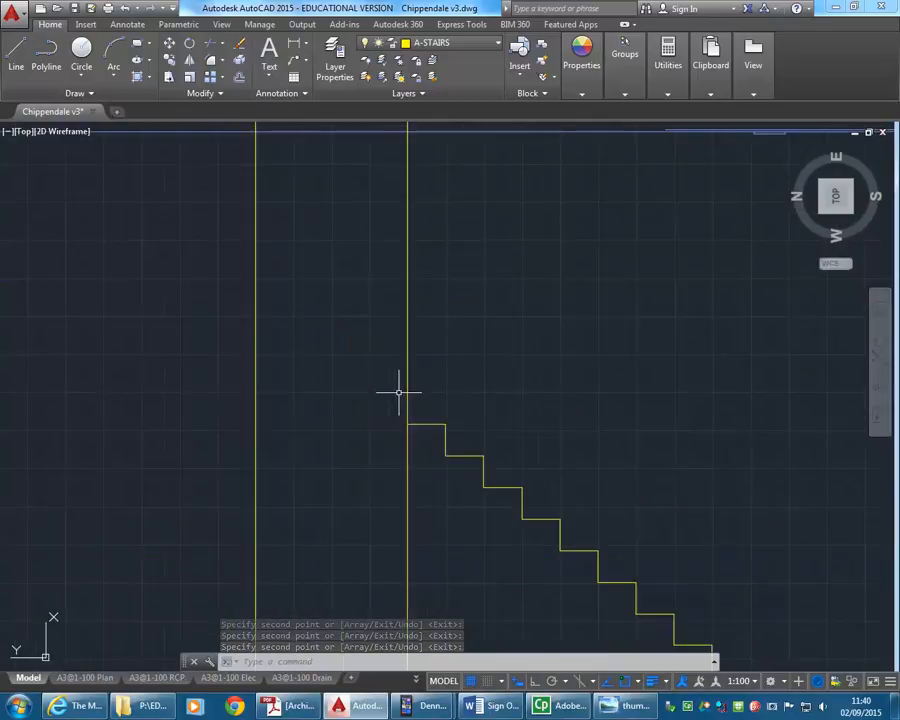
Step: Copy the stair's top tread and riser one step higher, up to the landing level
left_click(370, 380)
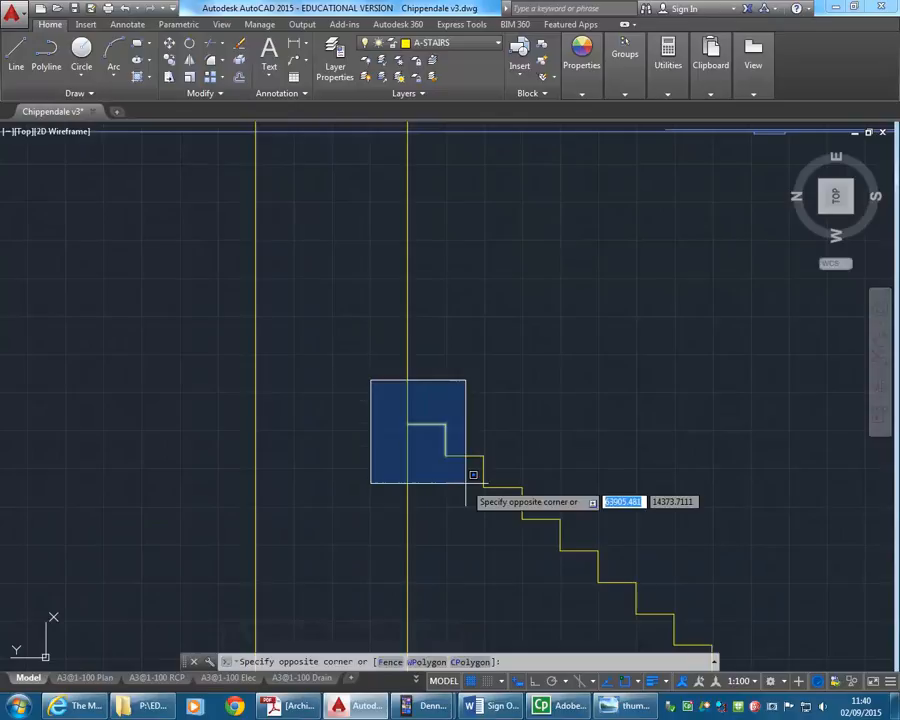
left_click(465, 483)
left_click(170, 62)
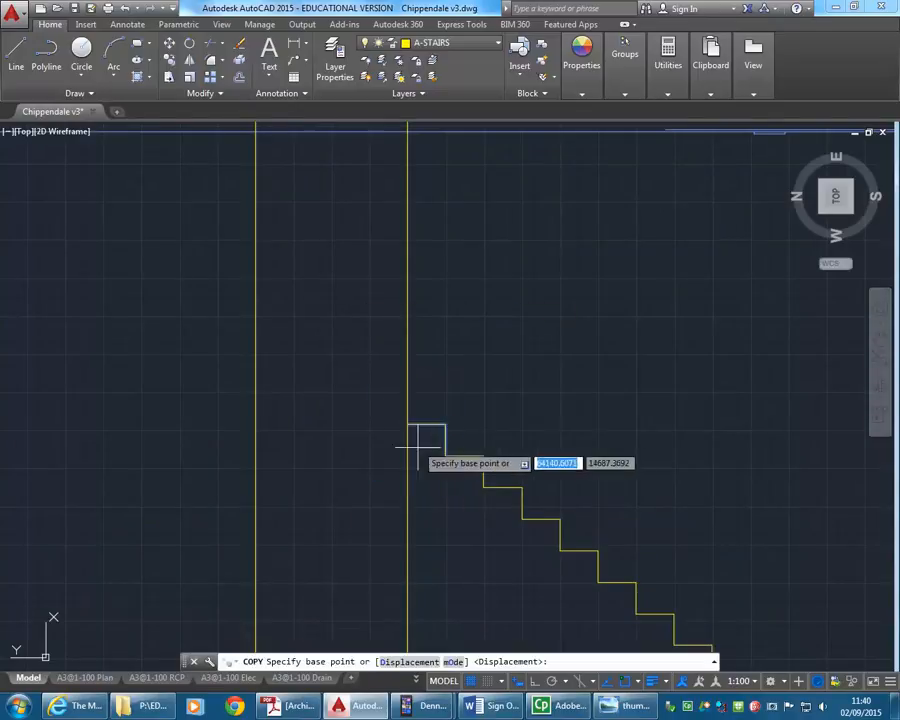
left_click(445, 456)
left_click(408, 425)
right_click(411, 338)
left_click(440, 345)
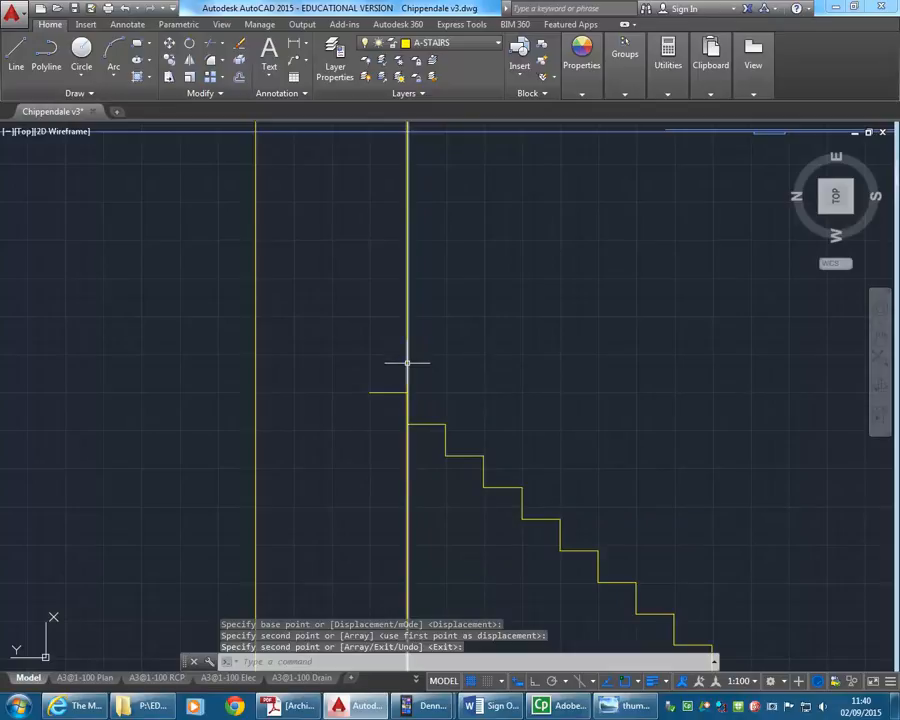
Step: Stretch the newly copied tread horizontally to the far vertical guide line to form the landing
left_click(381, 392)
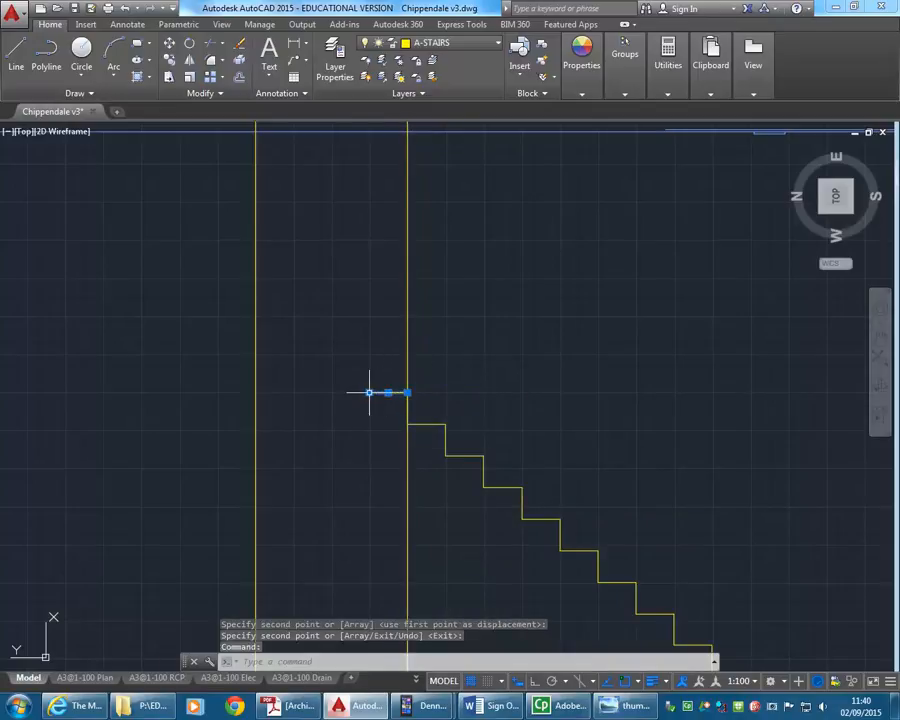
left_click(369, 392)
left_click(256, 392)
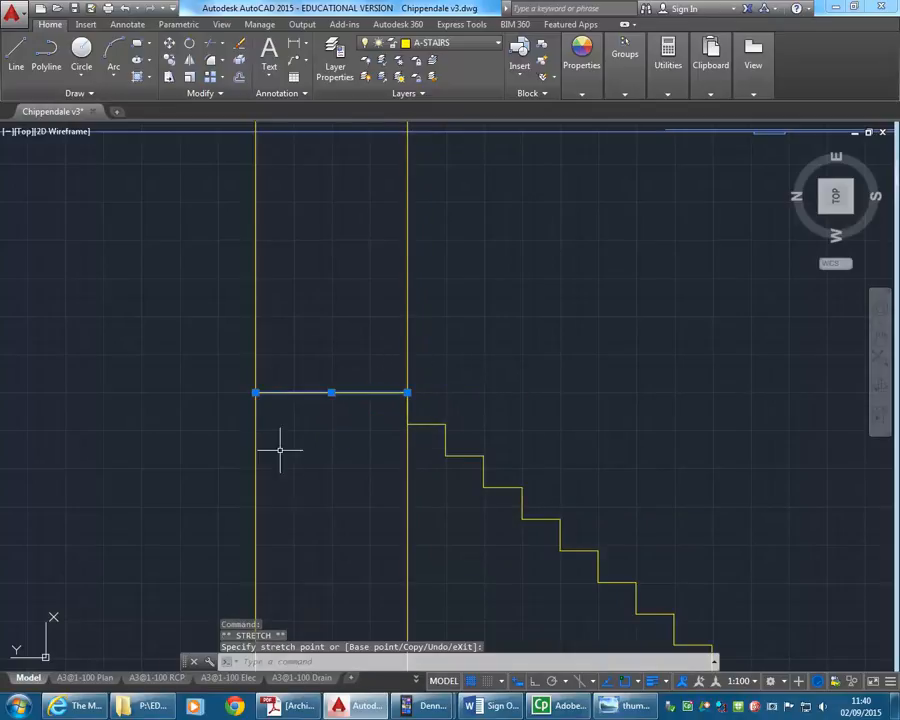
scroll(350, 466, "down", 3)
key("Escape")
key("Escape")
left_click(349, 418)
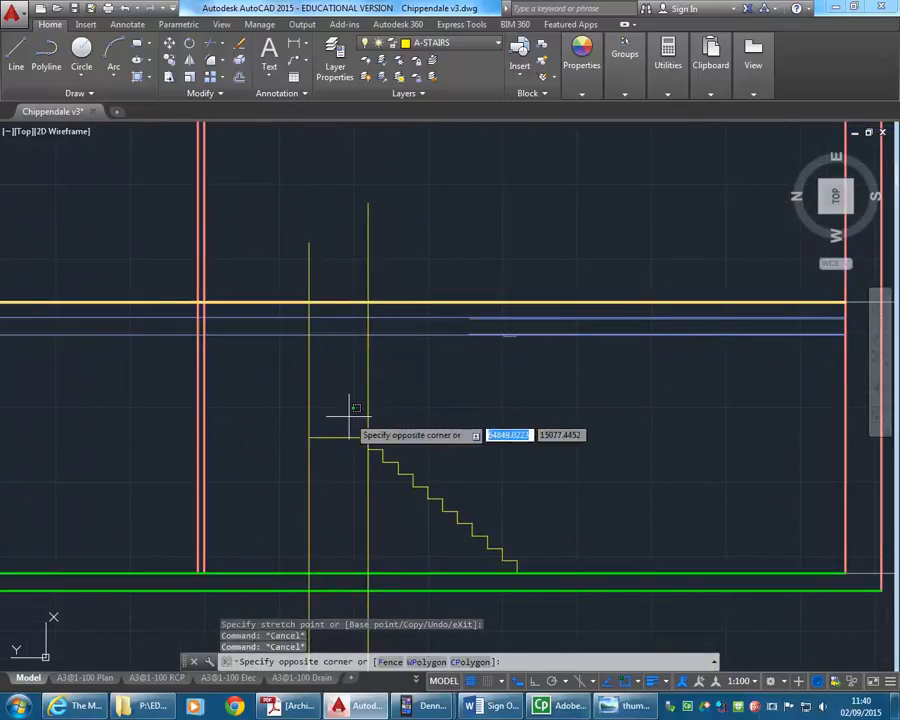
key("Escape")
key("Escape")
key("Escape")
Step: Examine the stair section's alignment with the floor plan below it
scroll(348, 494, "down", 5)
middle_click_drag(348, 494, 352, 417)
scroll(328, 530, "down", 2)
middle_click_drag(327, 545, 314, 350)
middle_click_drag(315, 468, 325, 540)
scroll(322, 332, "up", 4)
scroll(358, 325, "up", 4)
middle_click_drag(358, 325, 356, 383)
Step: Copy the lower flight without its bottom tread and riser, placing its foot at the landing's far end
left_click(310, 375)
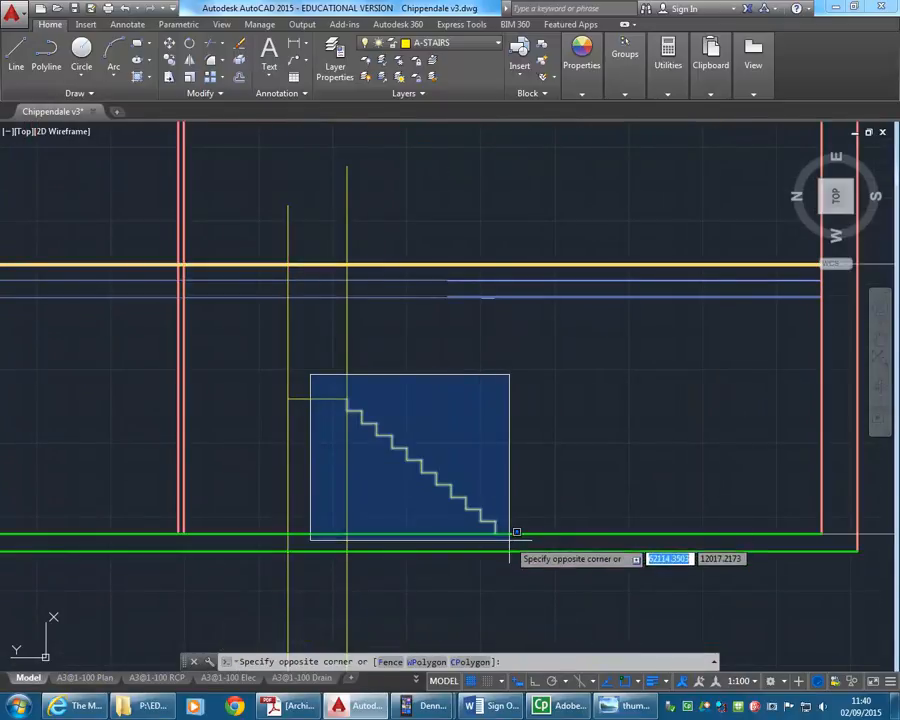
left_click(494, 519)
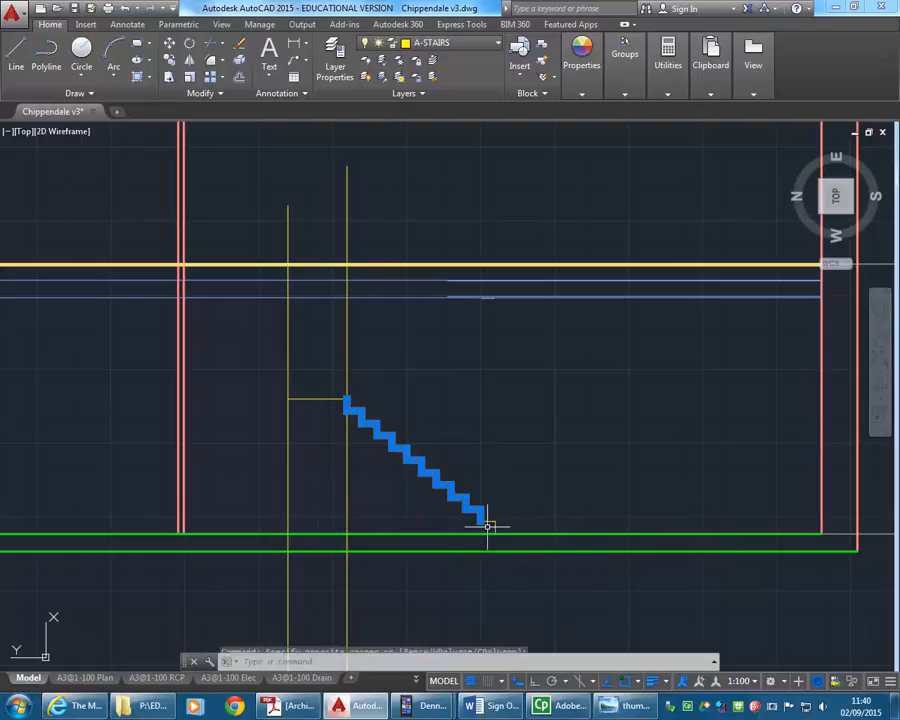
left_click(170, 60)
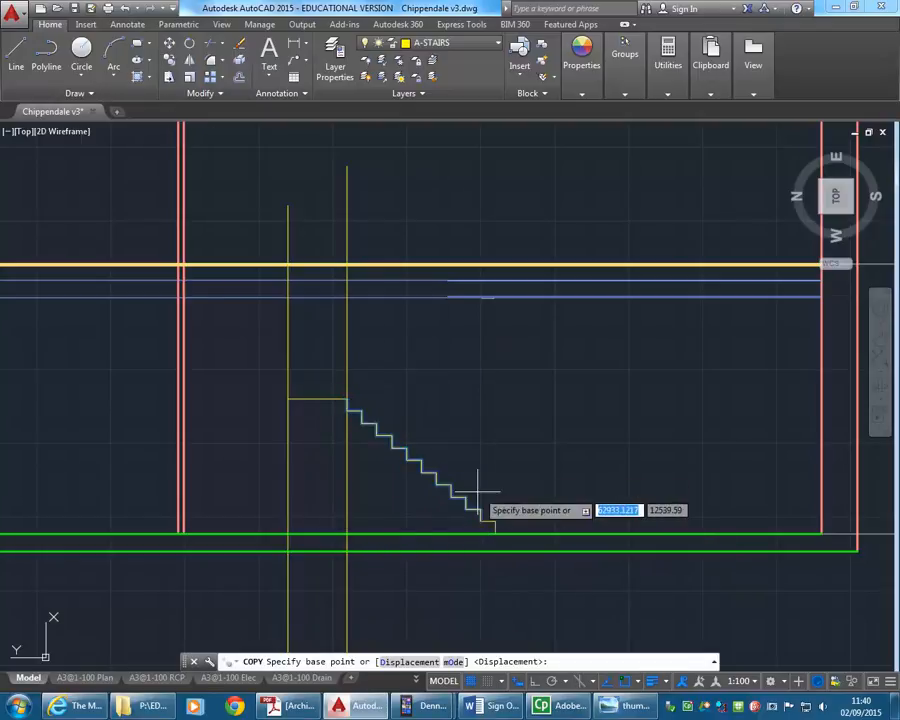
scroll(495, 505, "up", 4)
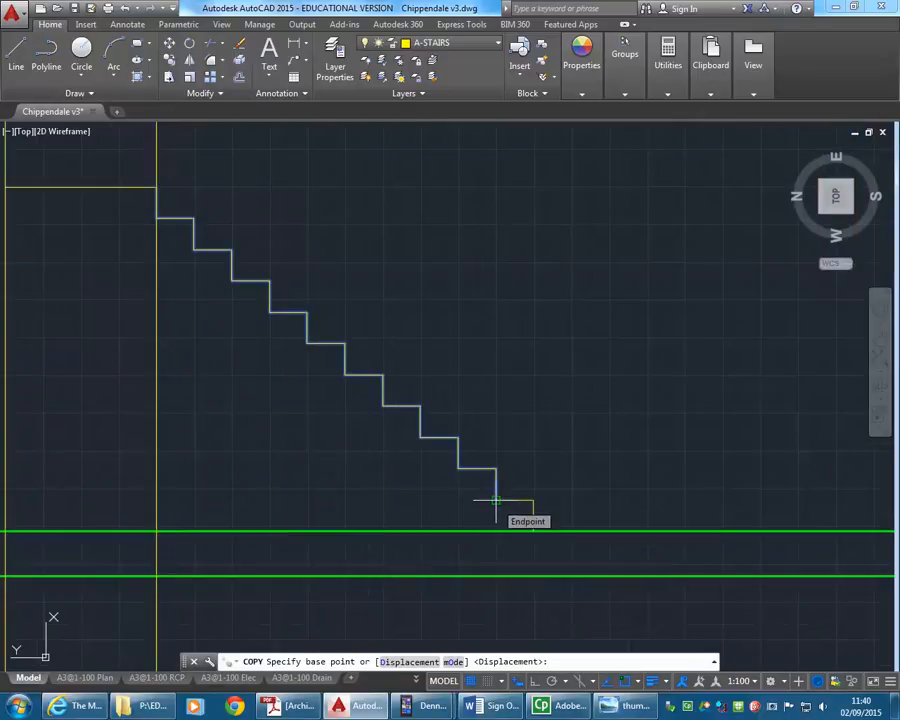
left_click(496, 500)
middle_click_drag(310, 380, 386, 436)
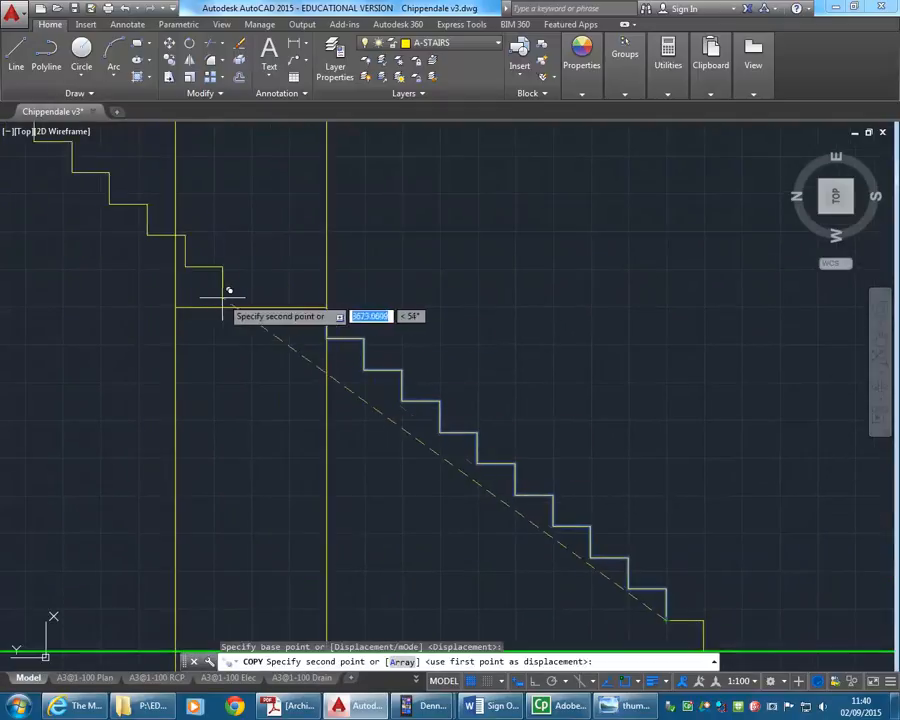
left_click(177, 306)
key("Escape")
key("Escape")
scroll(164, 310, "down", 2)
middle_click_drag(164, 310, 344, 432)
middle_click_drag(142, 267, 212, 350)
scroll(212, 350, "up", 2)
left_click(214, 316)
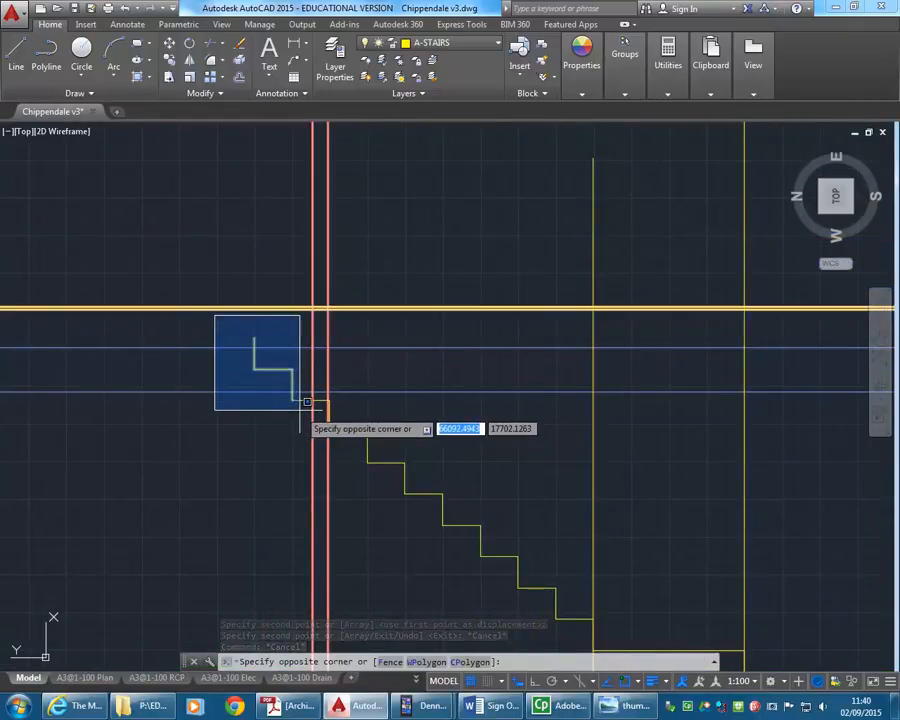
left_click(302, 405)
left_click(169, 60)
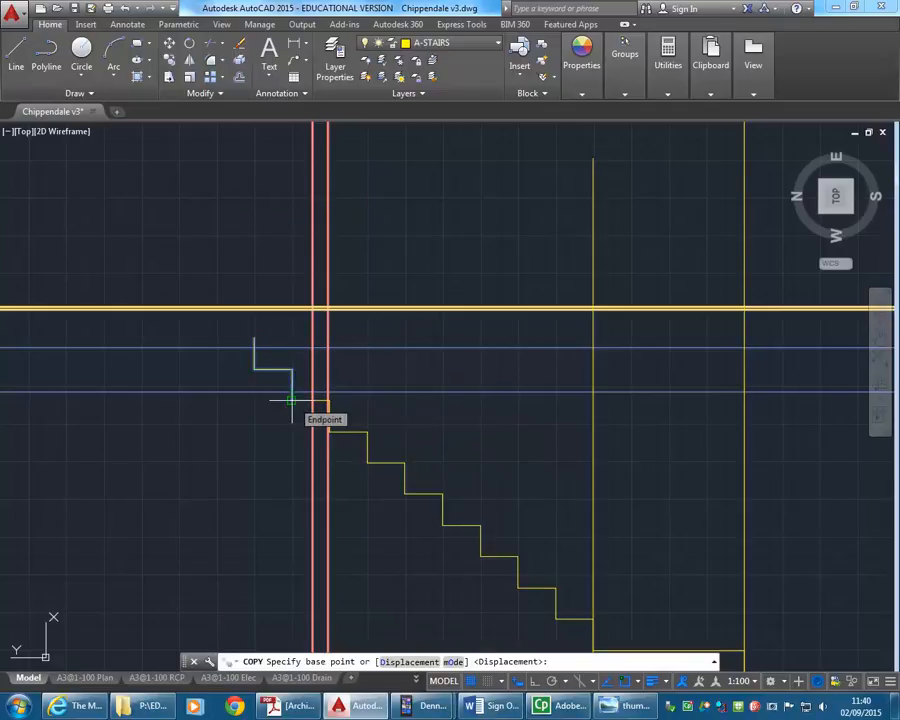
key("Escape")
Step: Copy the upper flight's top two treads and risers onto its upper end to continue the stair past floor level
left_click(229, 326)
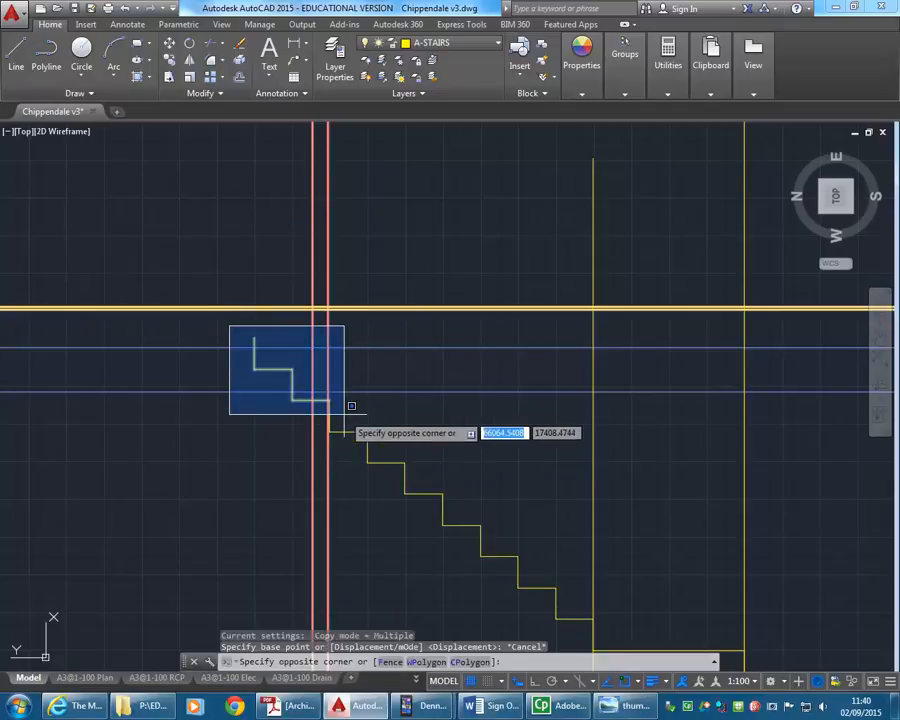
left_click(351, 405)
left_click(169, 60)
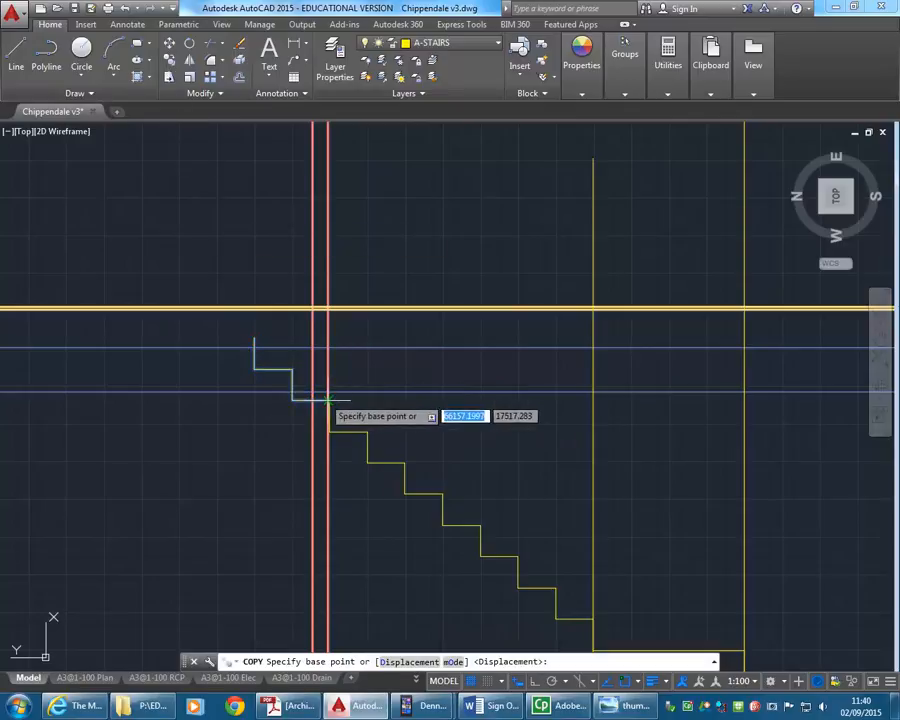
scroll(329, 400, "up", 8)
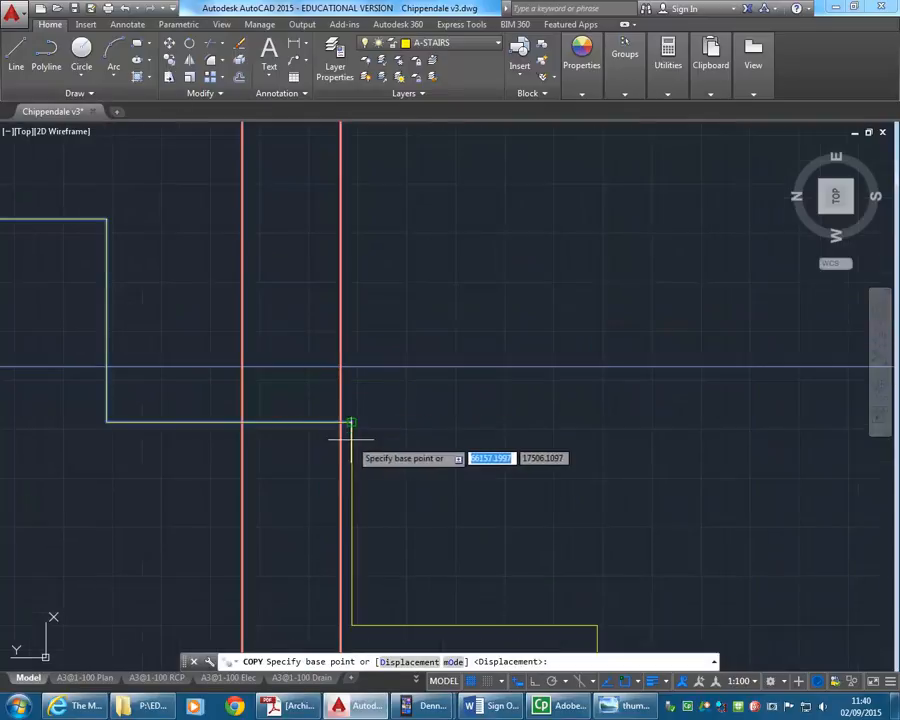
left_click(329, 400)
scroll(245, 305, "down", 8)
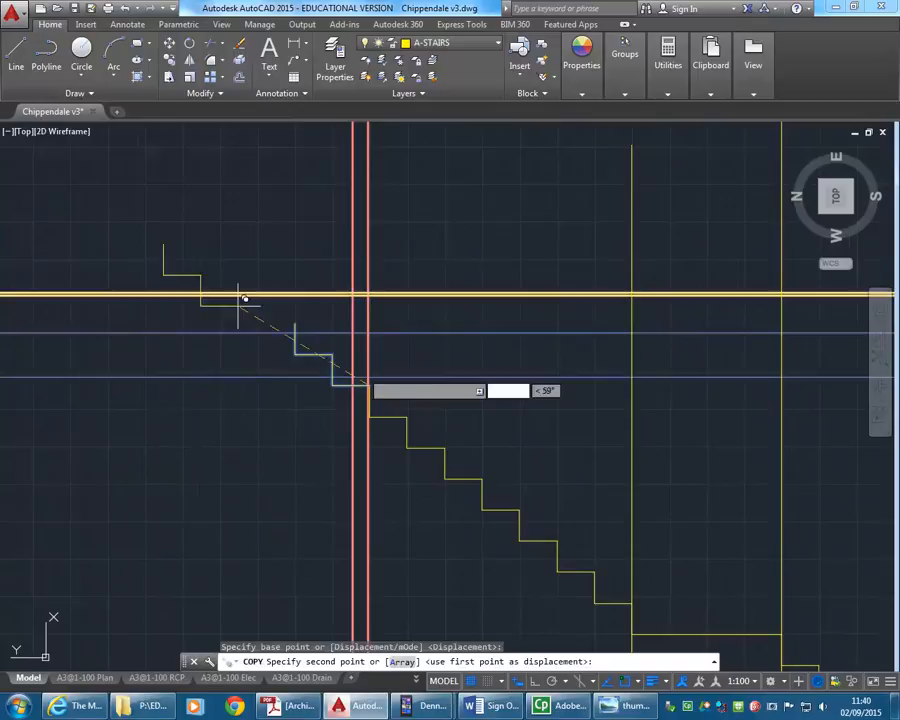
left_click(296, 320)
key("Escape")
Step: Delete the surplus tread and riser at the upper floor line
left_click(183, 236)
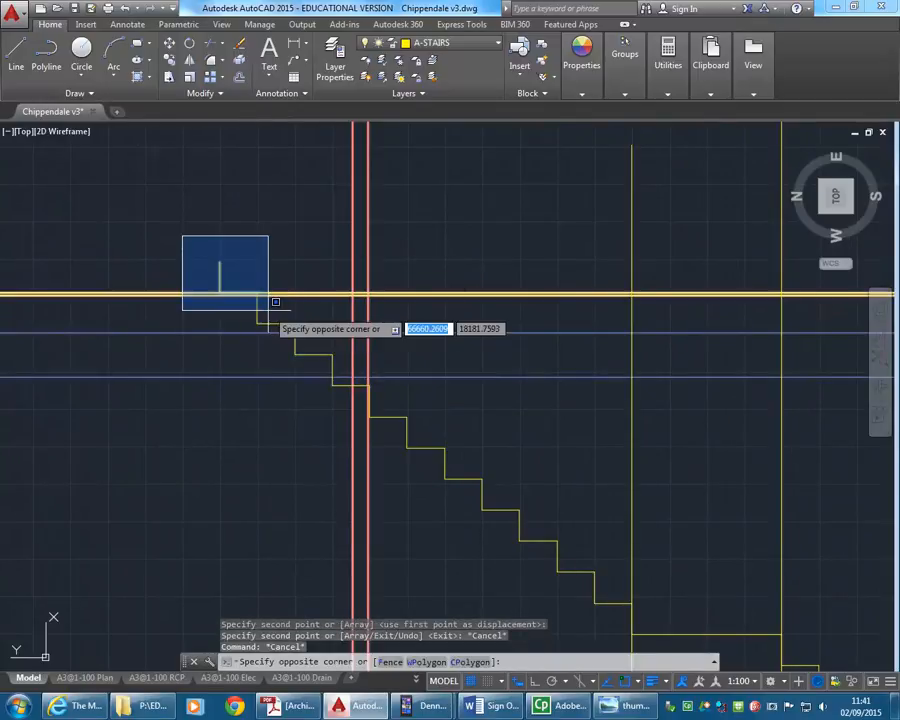
left_click(275, 301)
key("Delete")
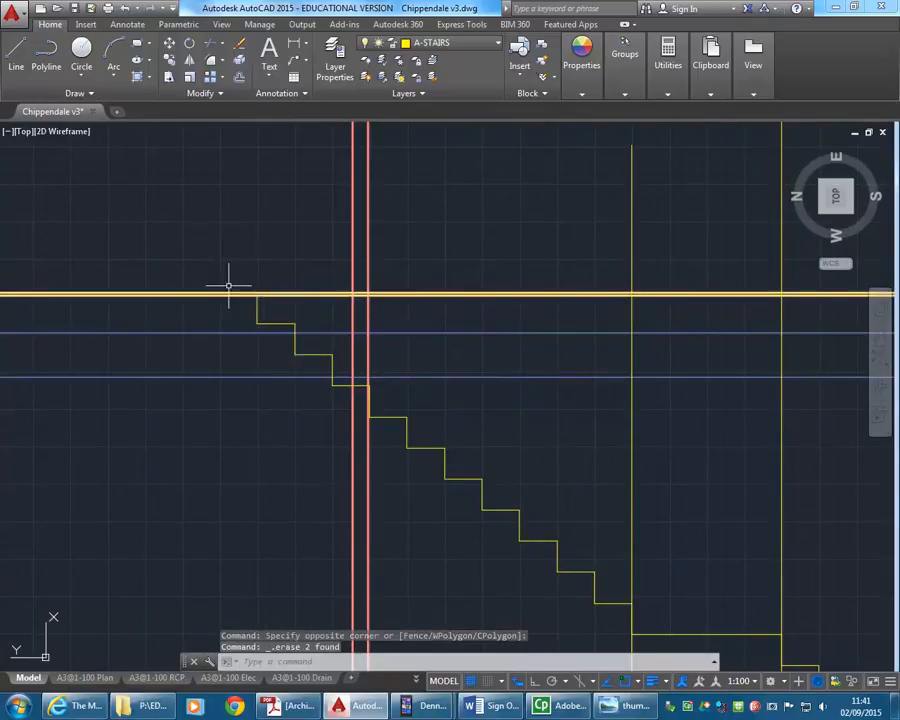
Step: Switch to Windows Photo Viewer, look back through the site photos, and close the viewer
scroll(229, 289, "down", 3)
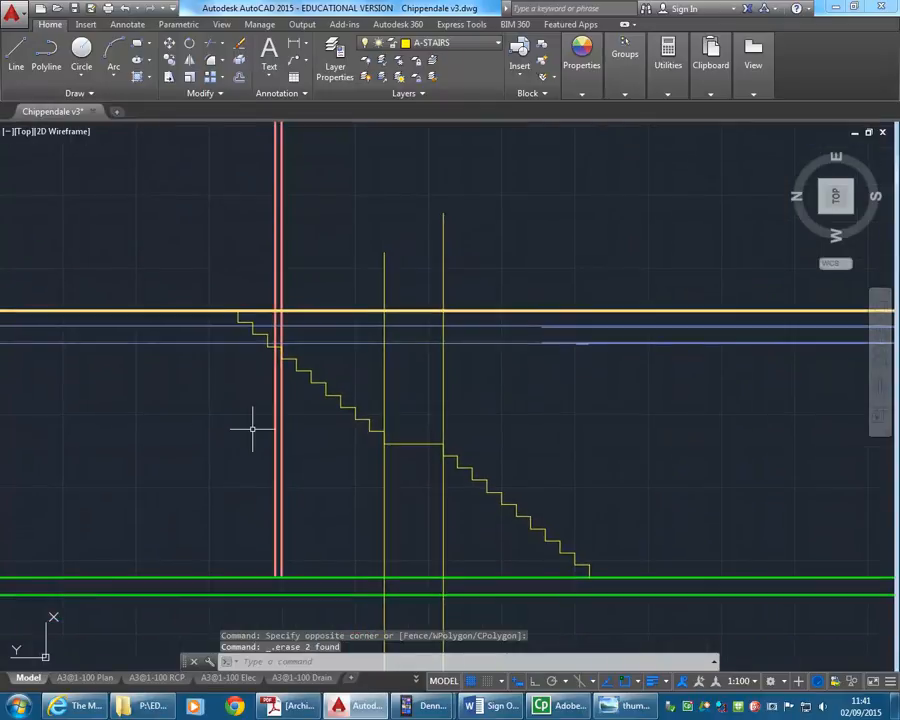
scroll(229, 338, "down", 4)
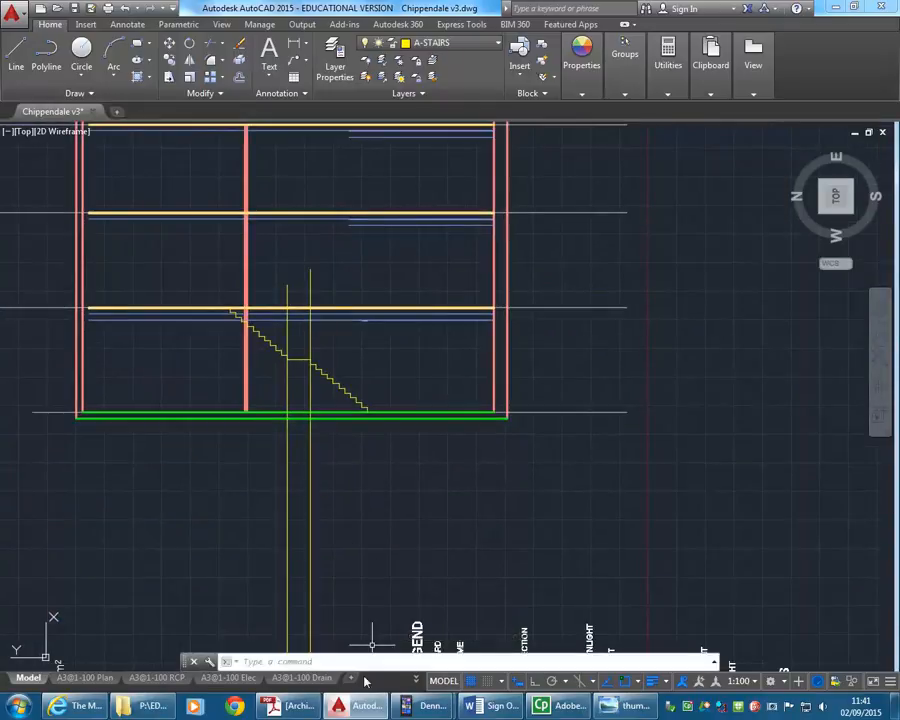
left_click(610, 708)
scroll(462, 473, "down", 5)
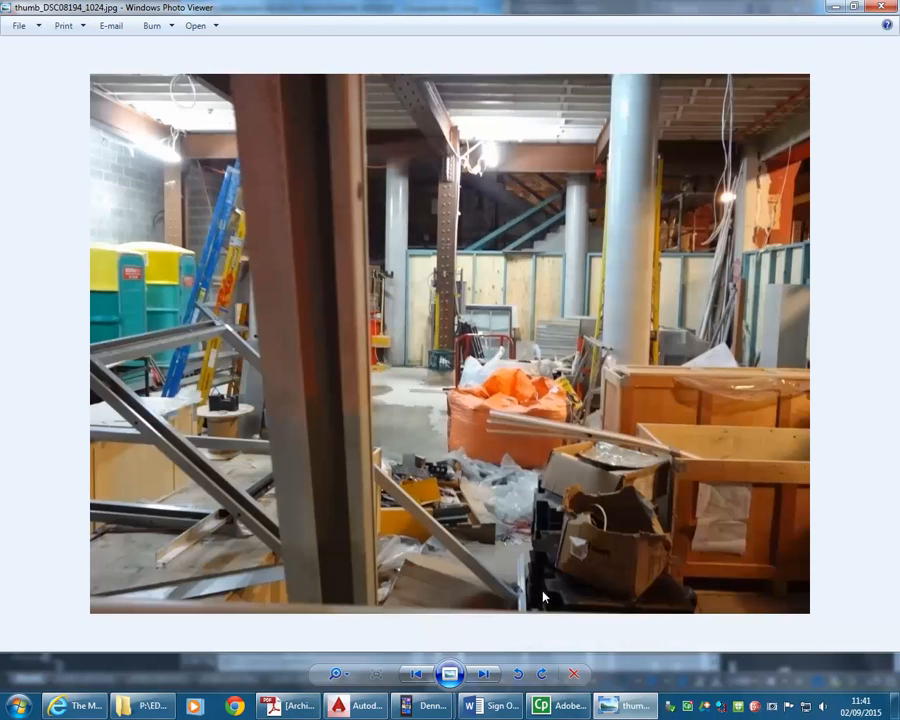
left_click(416, 675)
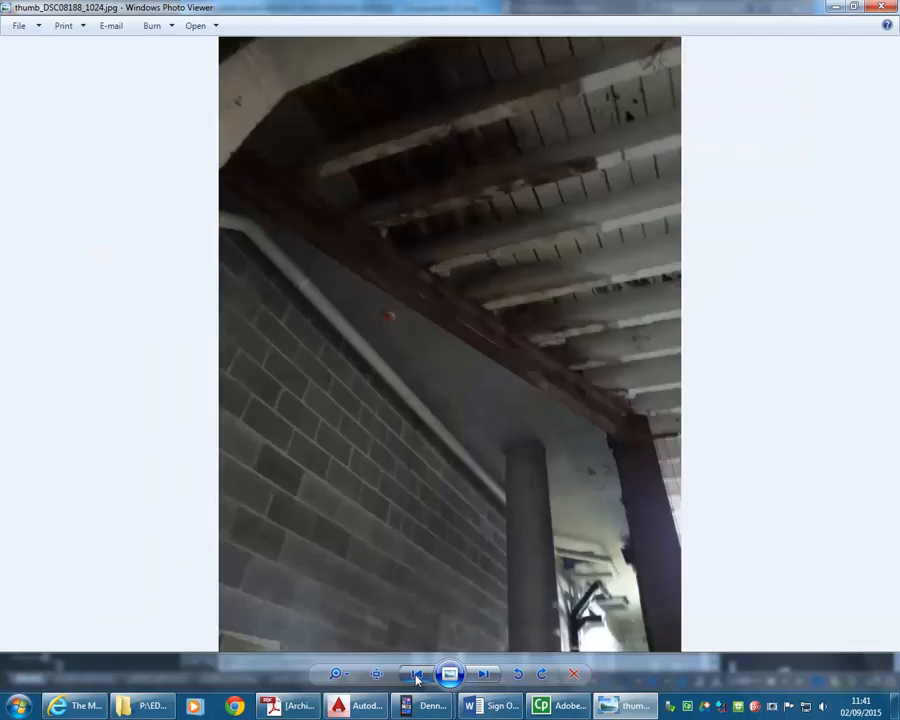
left_click(416, 675)
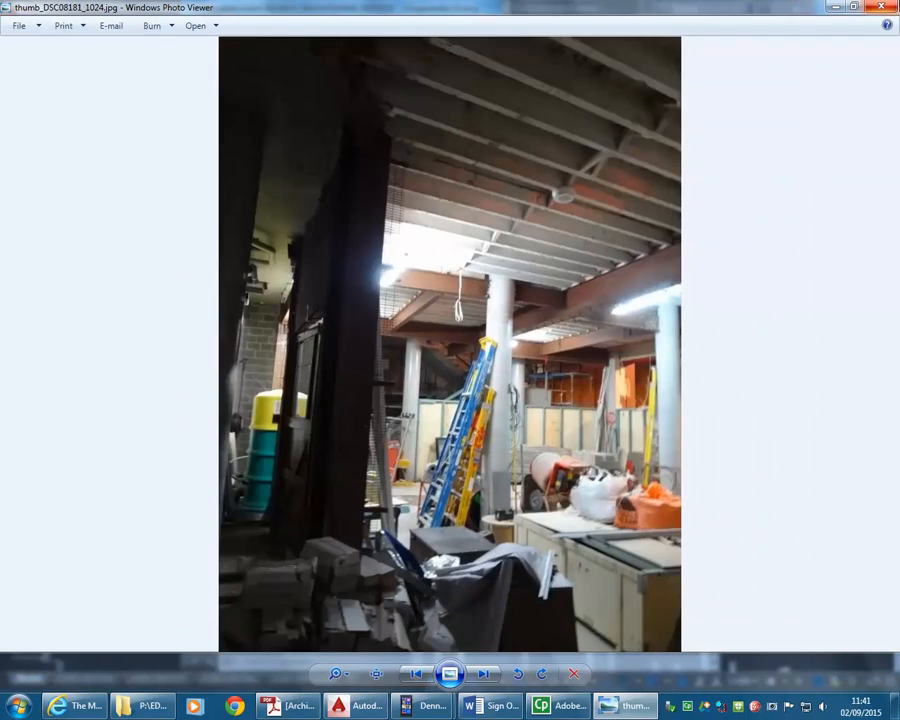
left_click(881, 6)
Step: Switch to Windows Explorer and open Pics 010.jpg from the first Photos subfolder in Windows Photo Viewer
left_click(160, 705)
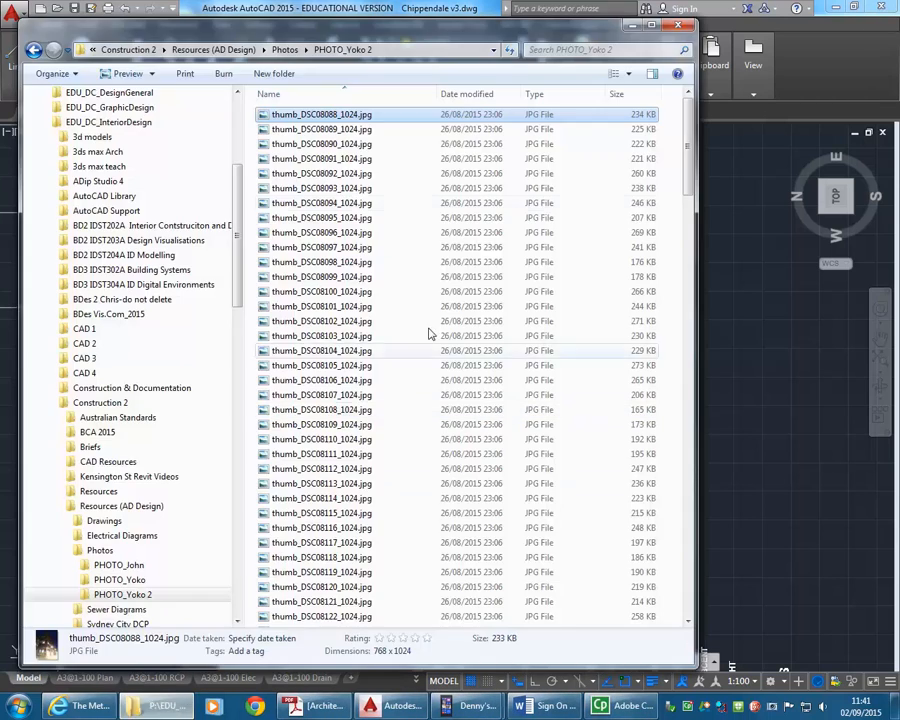
left_click(284, 49)
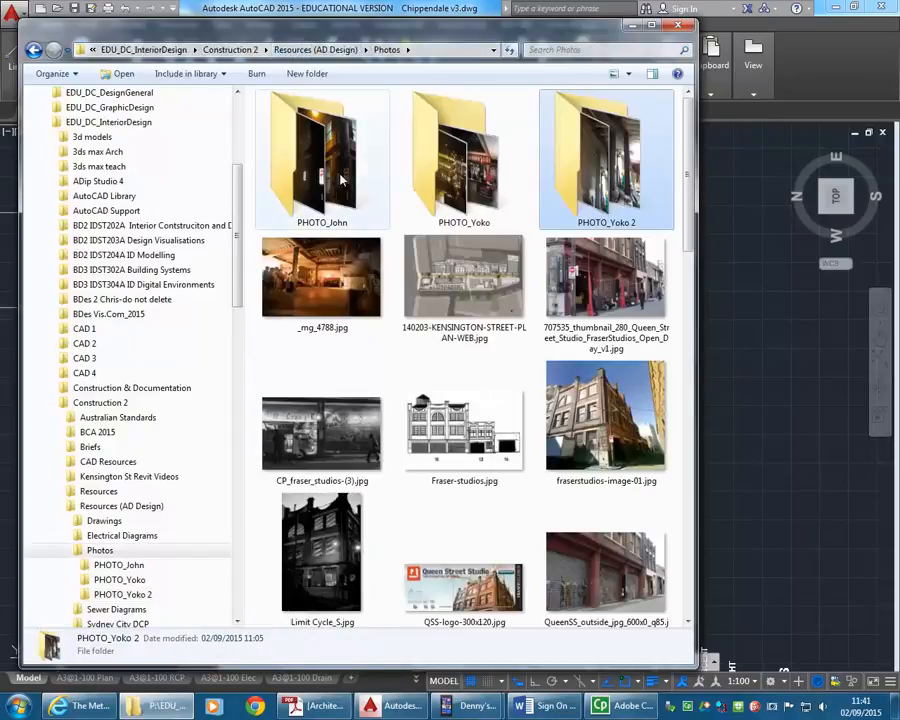
double_click(315, 150)
left_click(288, 117)
right_click(288, 120)
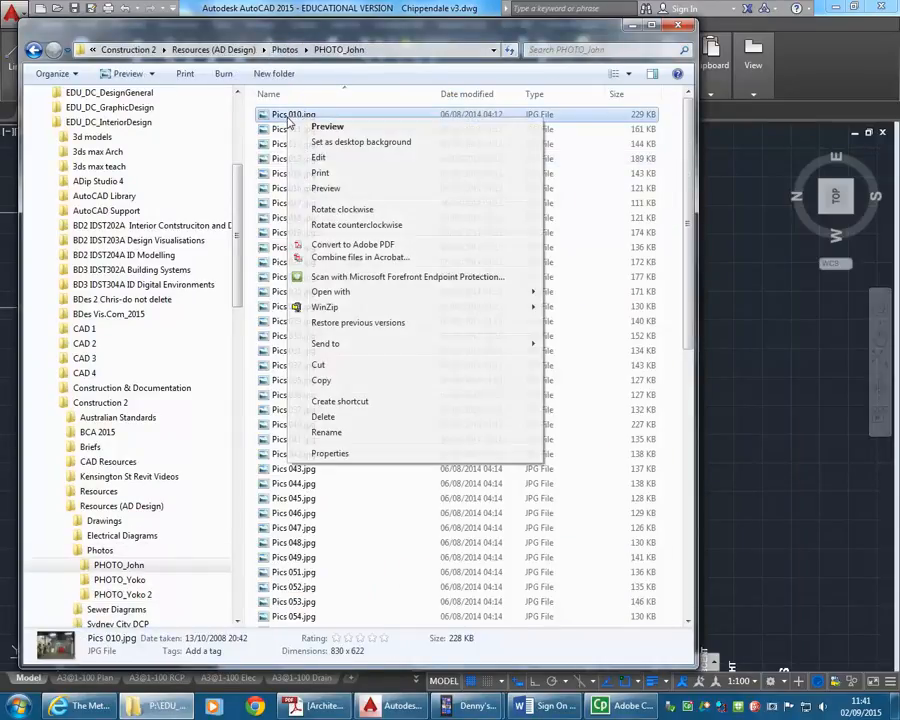
mouse_move(530, 292)
left_click(600, 415)
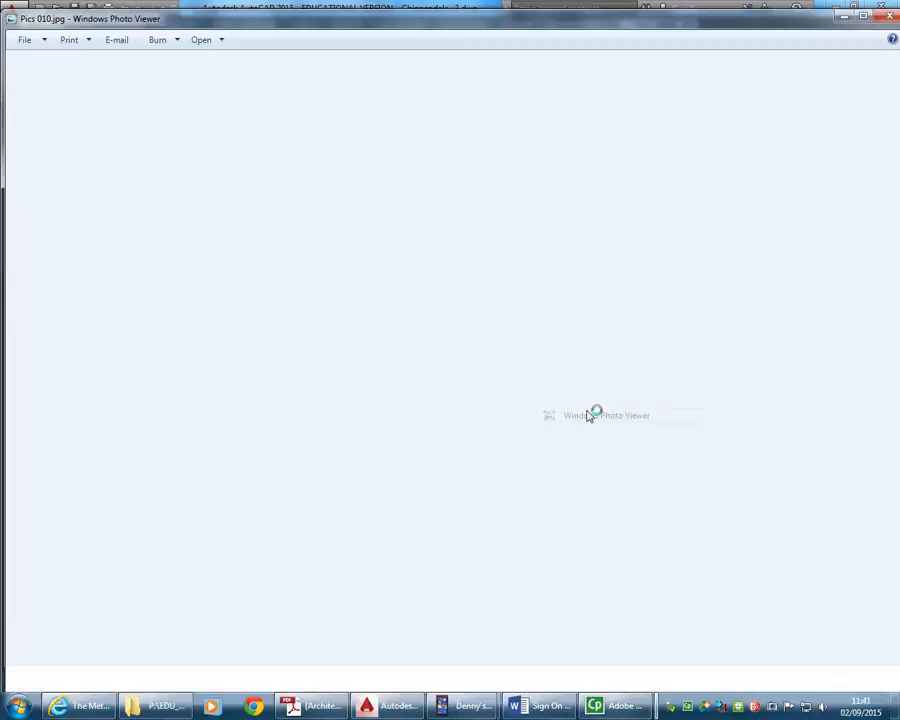
Step: Switch back to AutoCAD and examine the stair section against the plans and the beam it crosses below the first floor
left_click(374, 713)
scroll(326, 371, "down", 4)
middle_click_drag(328, 590, 411, 293)
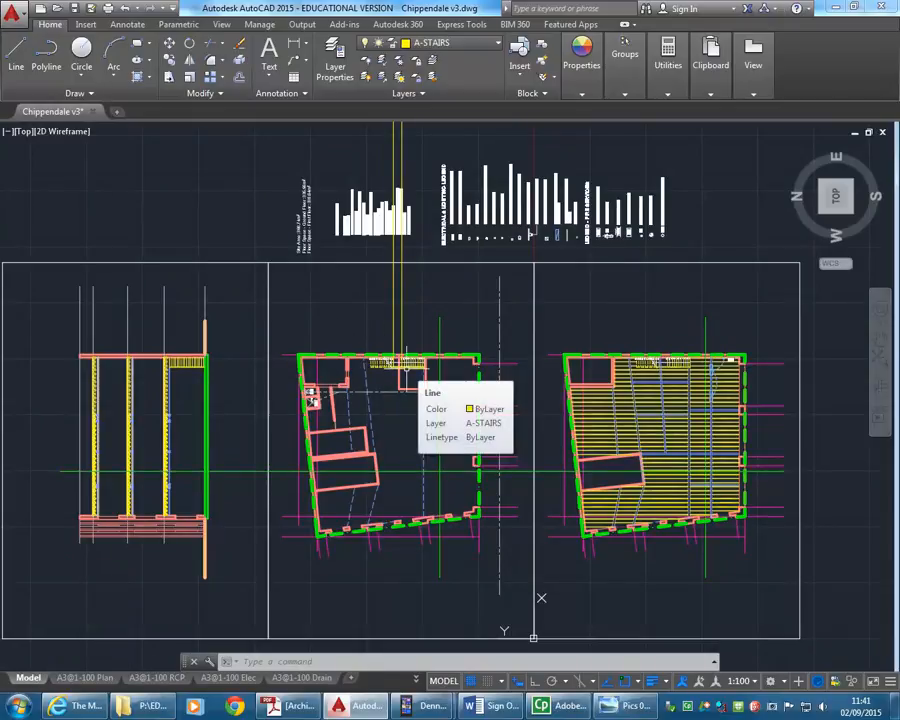
scroll(405, 372, "down", 3)
middle_click_drag(405, 372, 438, 612)
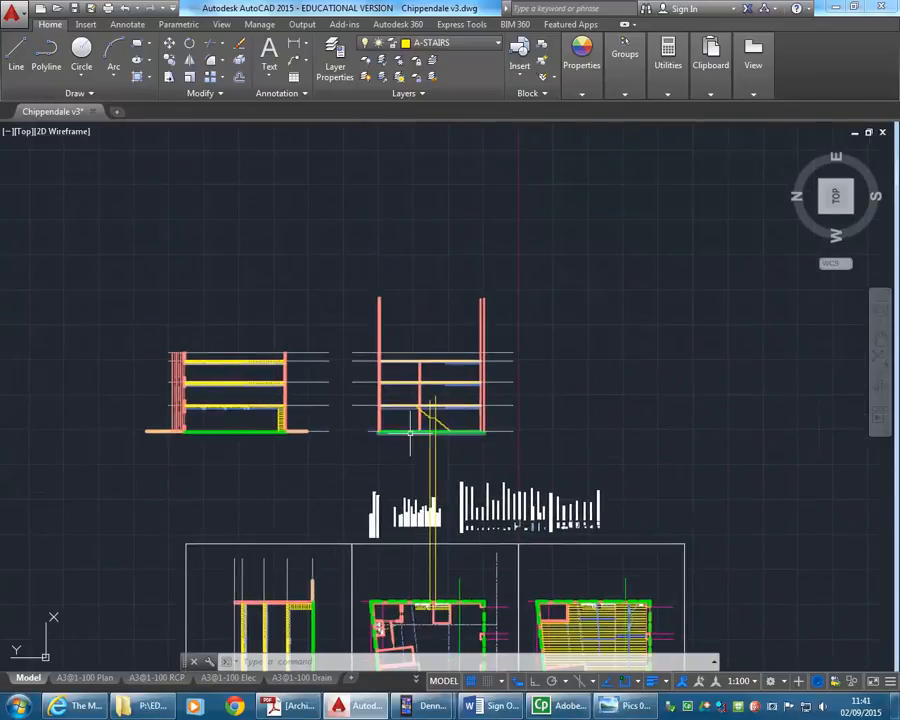
scroll(416, 416, "up", 8)
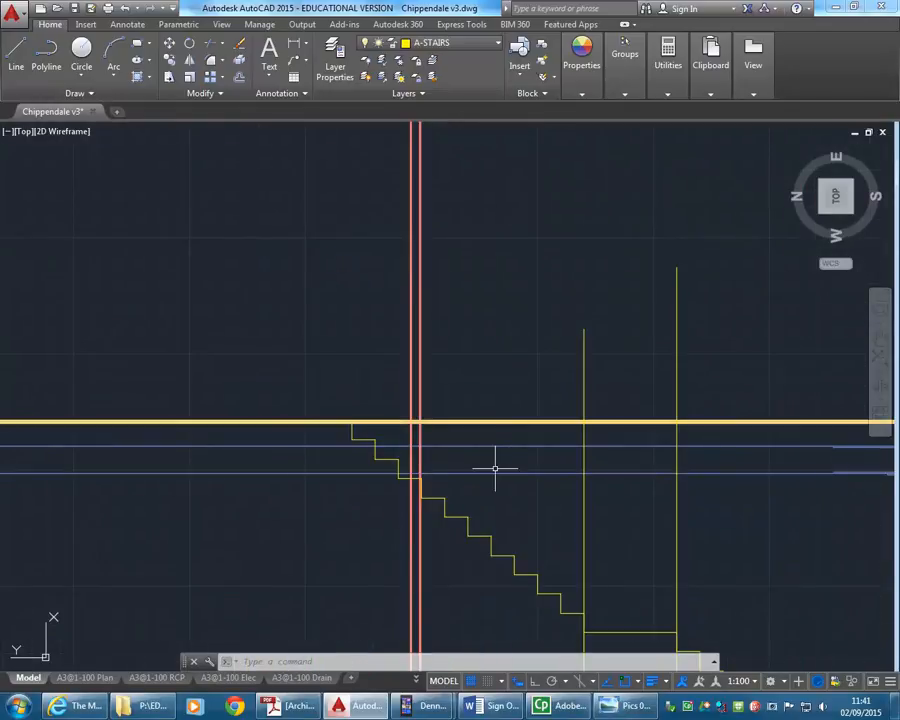
left_click(504, 472)
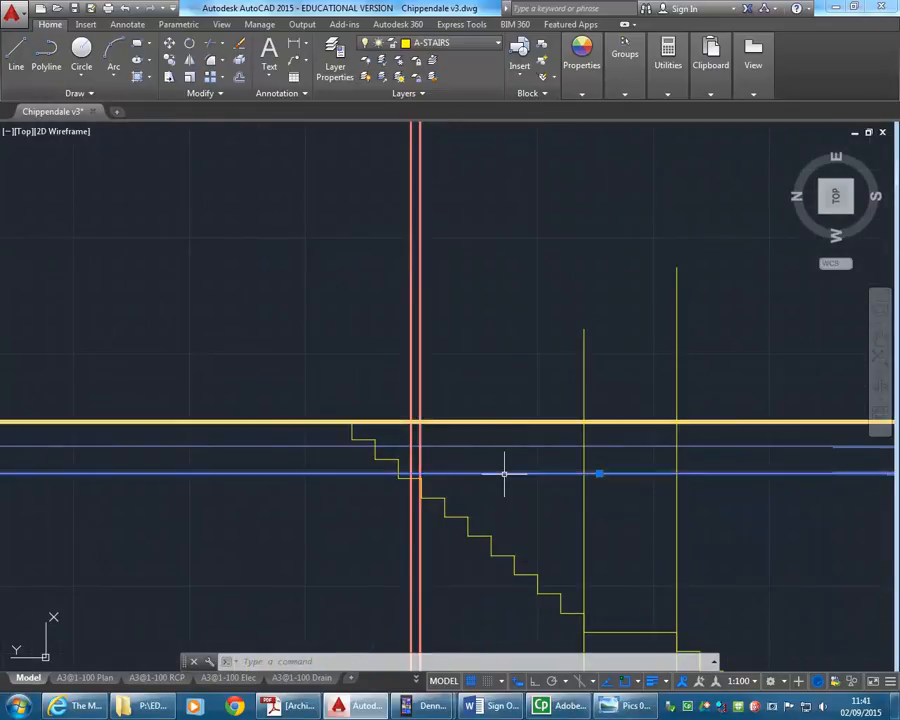
scroll(396, 502, "up", 4)
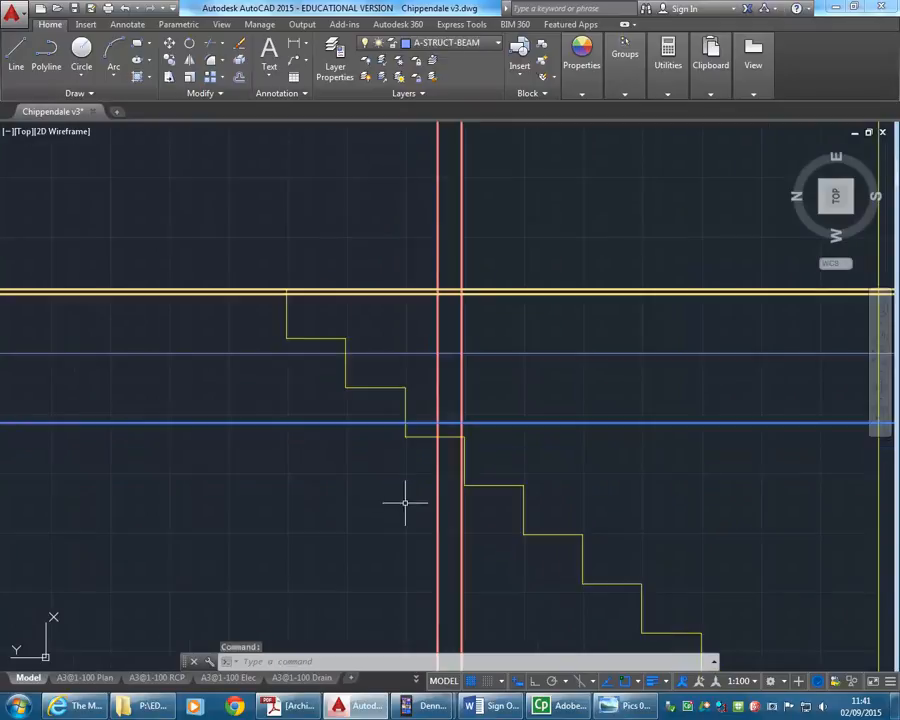
key("Escape")
key("Escape")
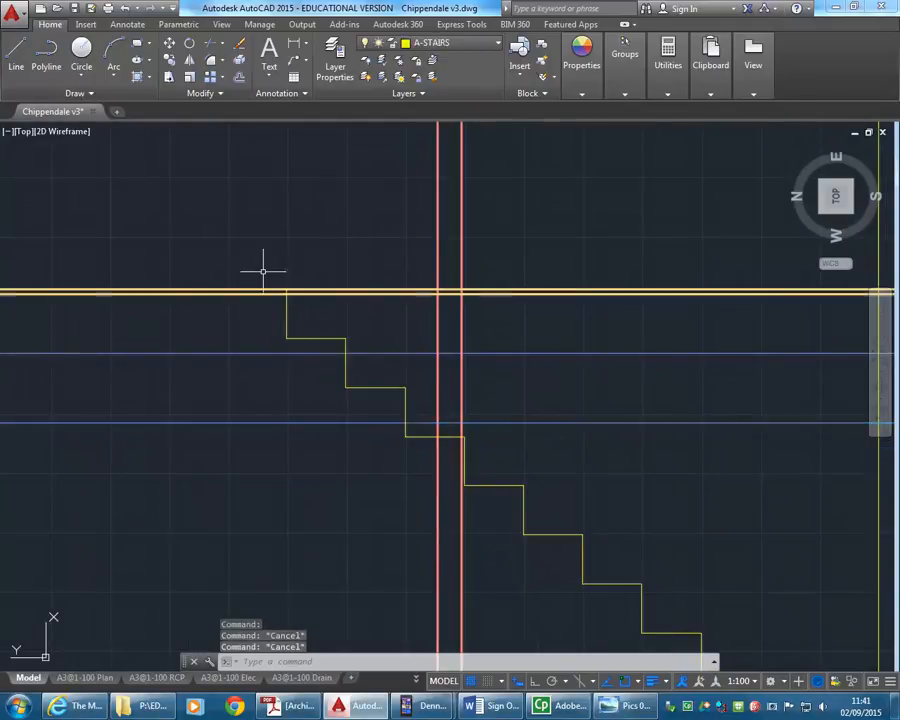
Step: Delete the two uppermost steps and the riser left above the tread just below the first-floor beam
left_click(256, 263)
left_click(418, 405)
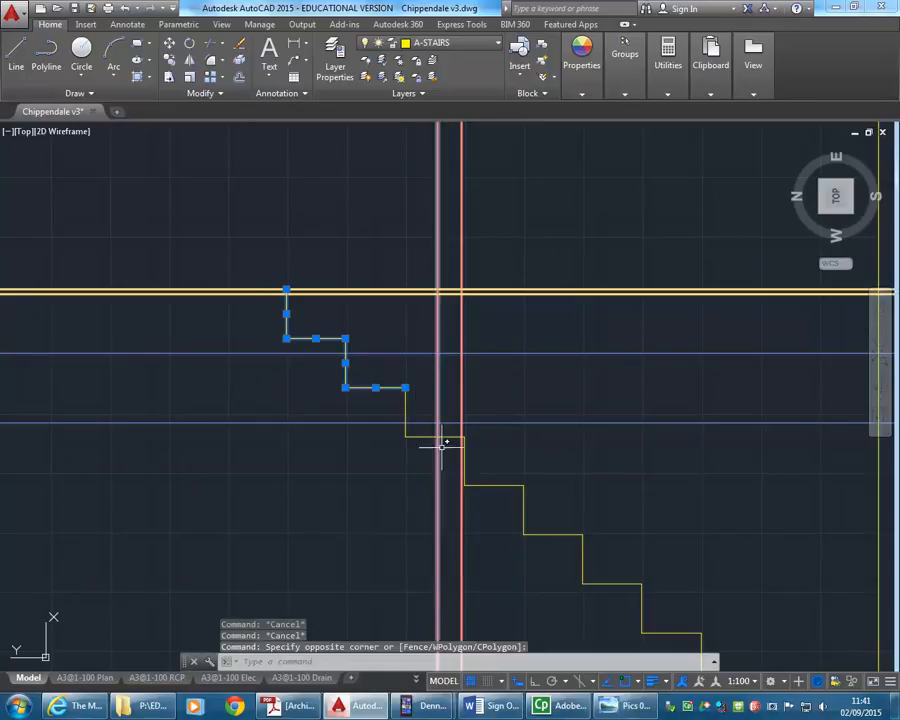
key("Delete")
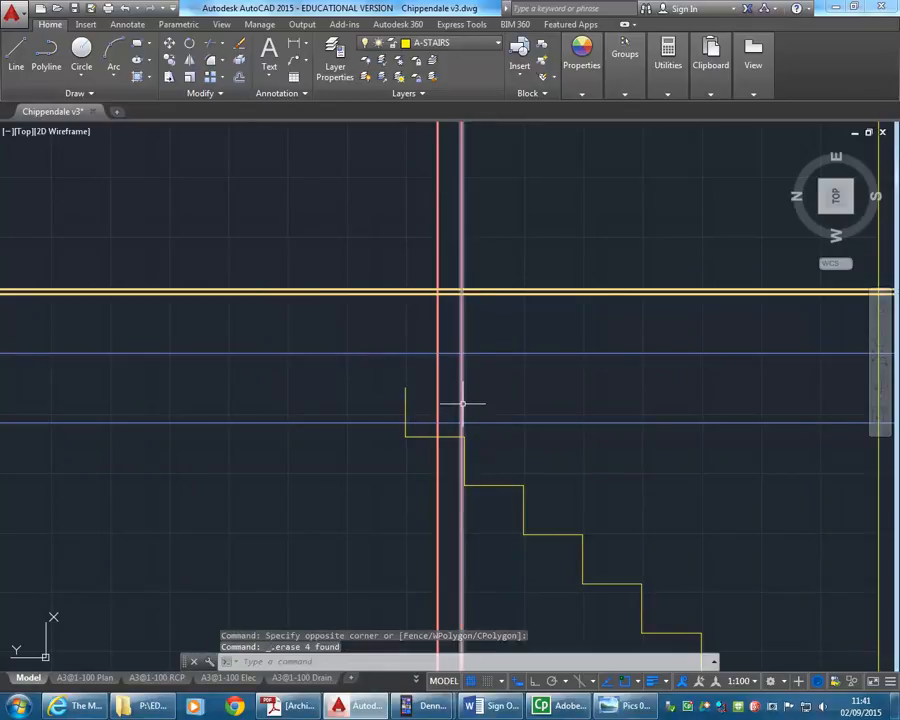
left_click(380, 372)
left_click(447, 489)
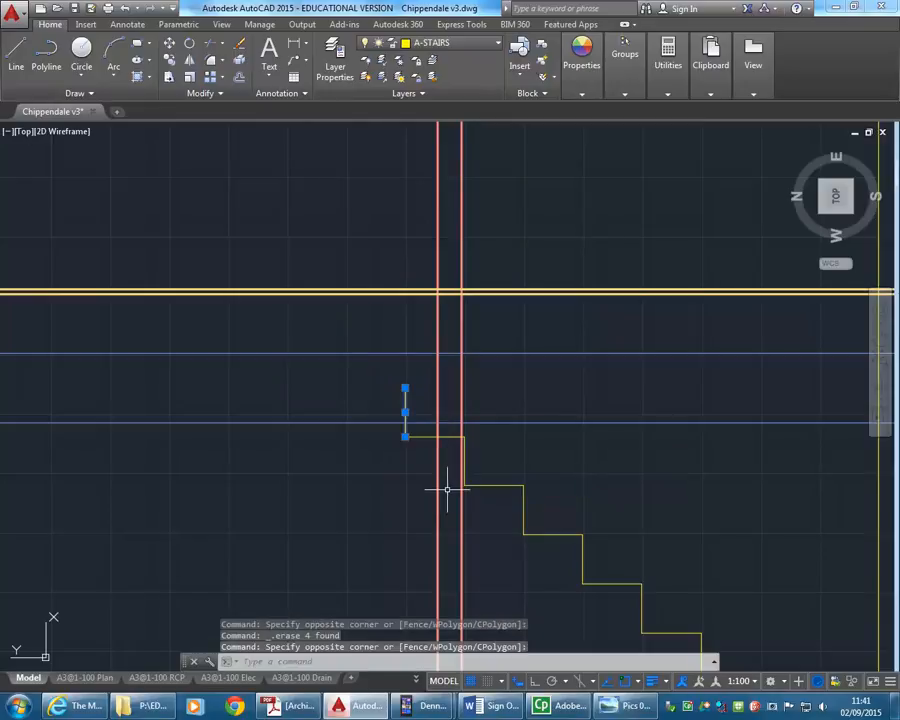
key("Delete")
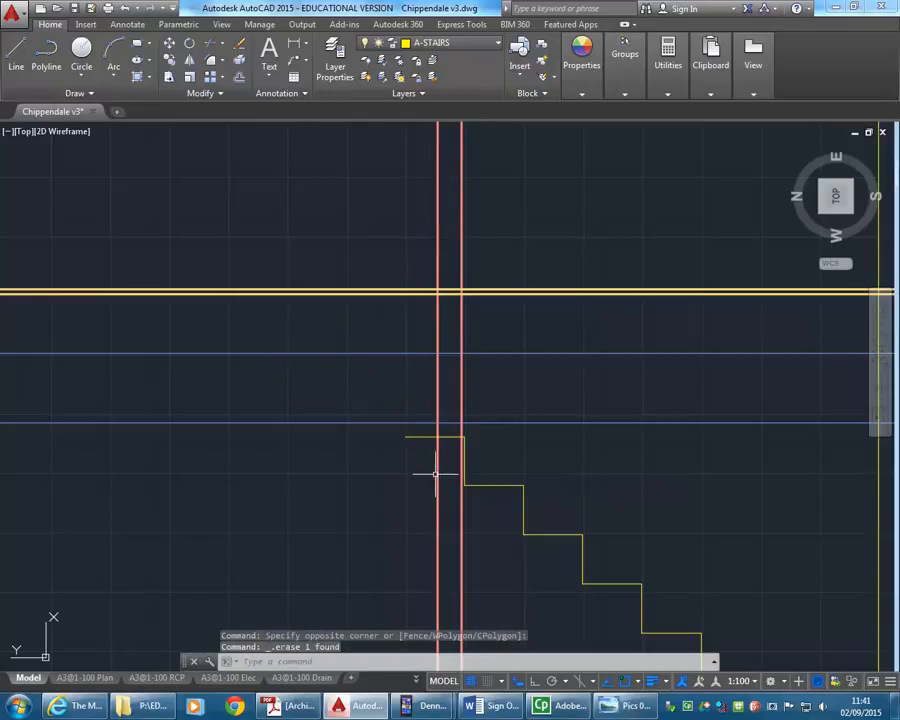
Step: Trim the top tread and the first-floor floor and beam lines back to the stair-side face of the internal wall
scroll(400, 345, "down", 3)
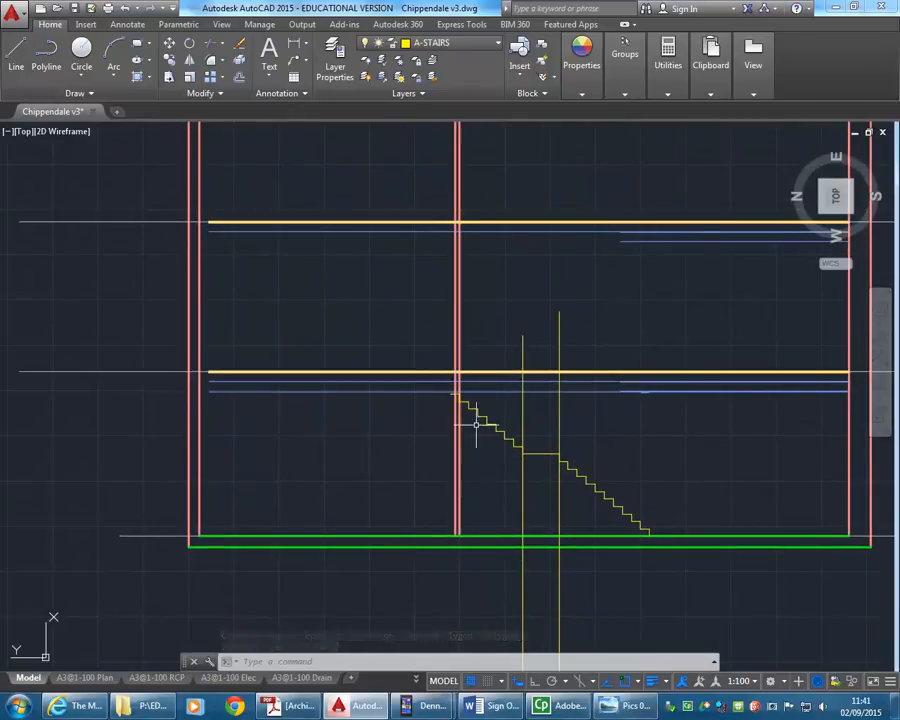
scroll(482, 446, "up", 3)
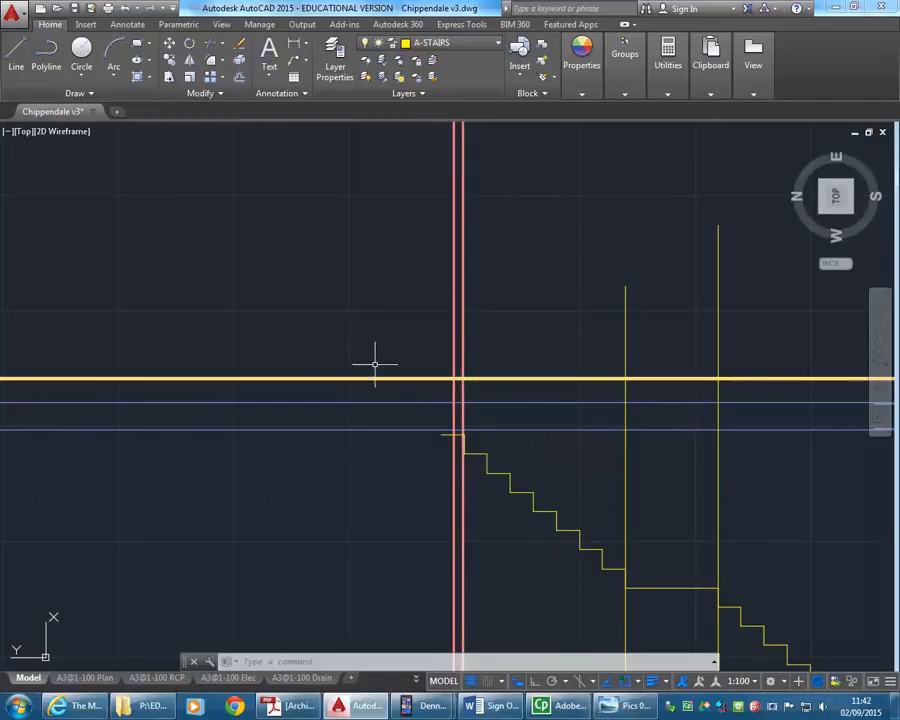
left_click(210, 46)
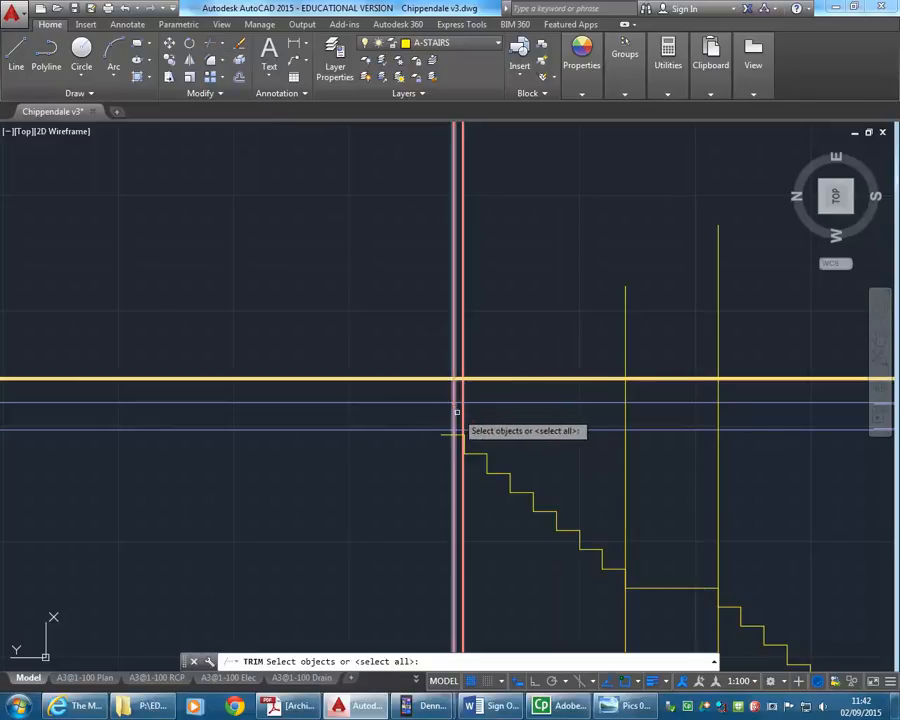
left_click(459, 428)
key("Return")
scroll(440, 434, "up", 5)
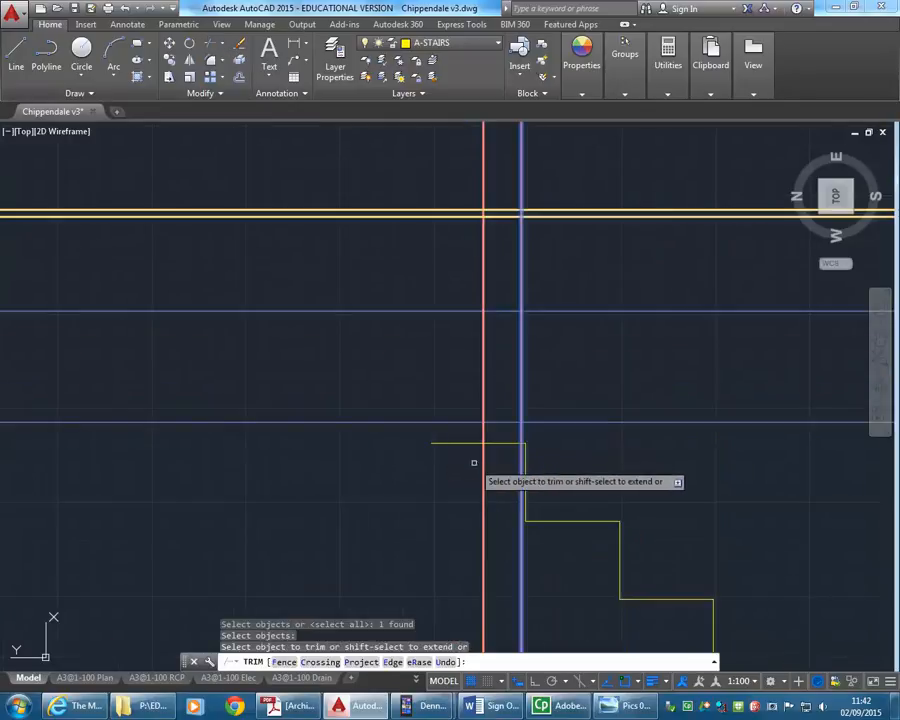
left_click(446, 446)
left_click(367, 310)
left_click(408, 214)
left_click(408, 212)
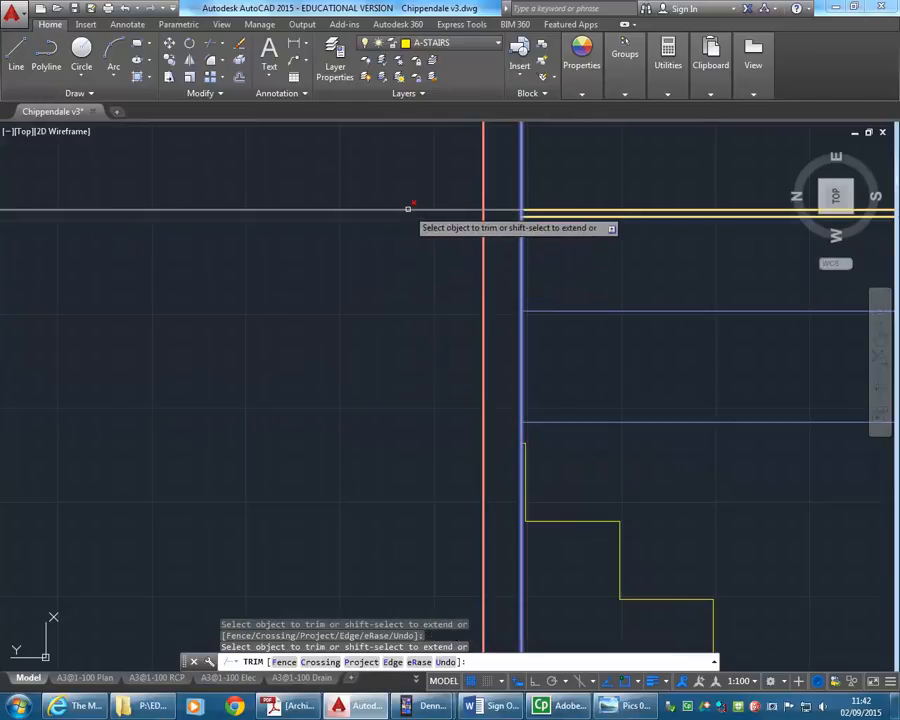
Step: Trim the floor and beam lines of the next storey up at the same wall face
scroll(386, 346, "down", 4)
middle_click_drag(386, 349, 355, 464)
scroll(328, 300, "down", 2)
middle_click_drag(325, 297, 341, 420)
scroll(292, 463, "down", 5)
scroll(268, 386, "up", 2)
scroll(335, 360, "up", 4)
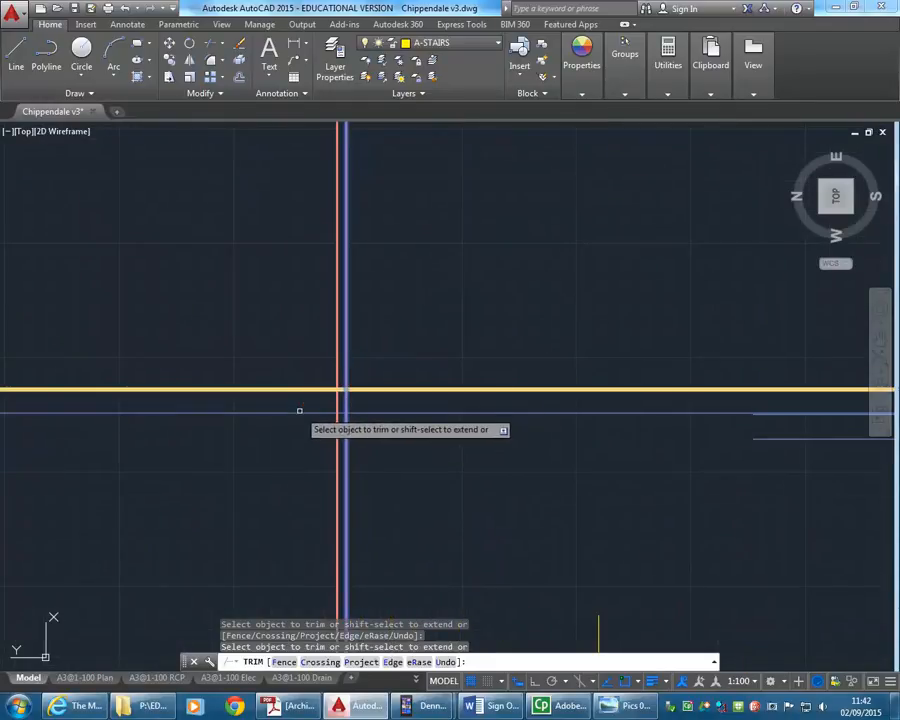
scroll(321, 402, "up", 3)
left_click(312, 406)
scroll(279, 299, "down", 5)
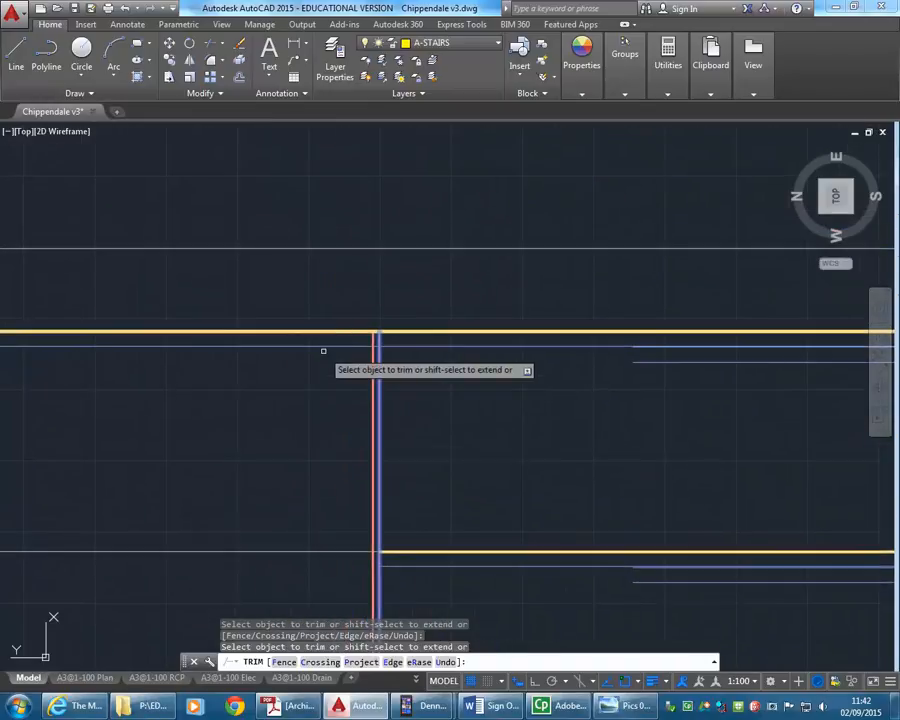
scroll(266, 400, "down", 5)
right_click(290, 366)
left_click(290, 366)
Step: Delete the two vertical guide lines at the ends of the stair landing
scroll(257, 411, "up", 2)
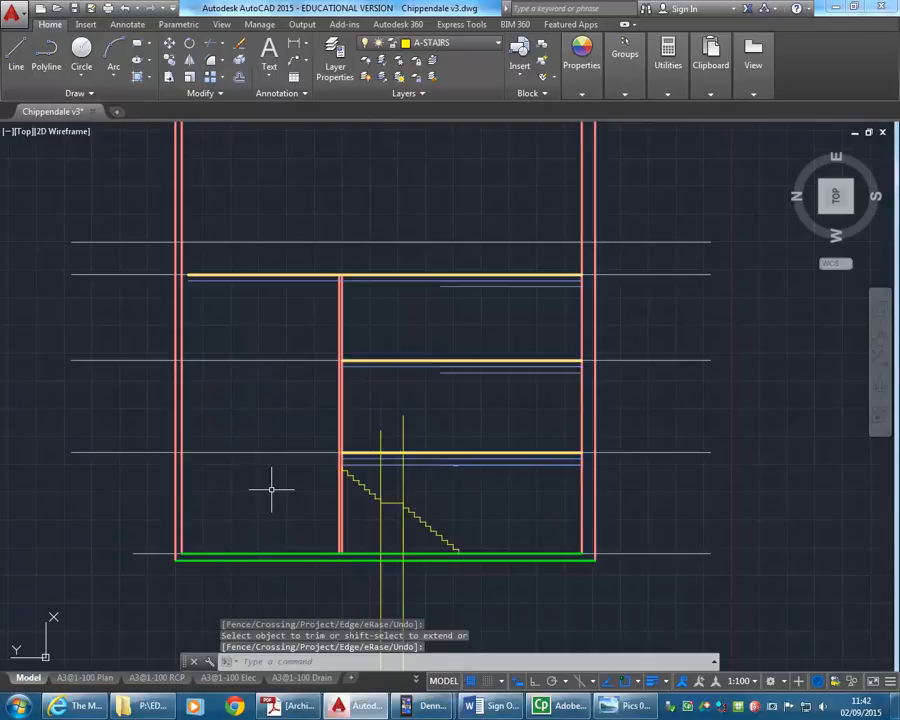
middle_click_drag(311, 489, 251, 426)
scroll(251, 425, "up", 2)
left_click(428, 408)
left_click(350, 410)
key("Delete")
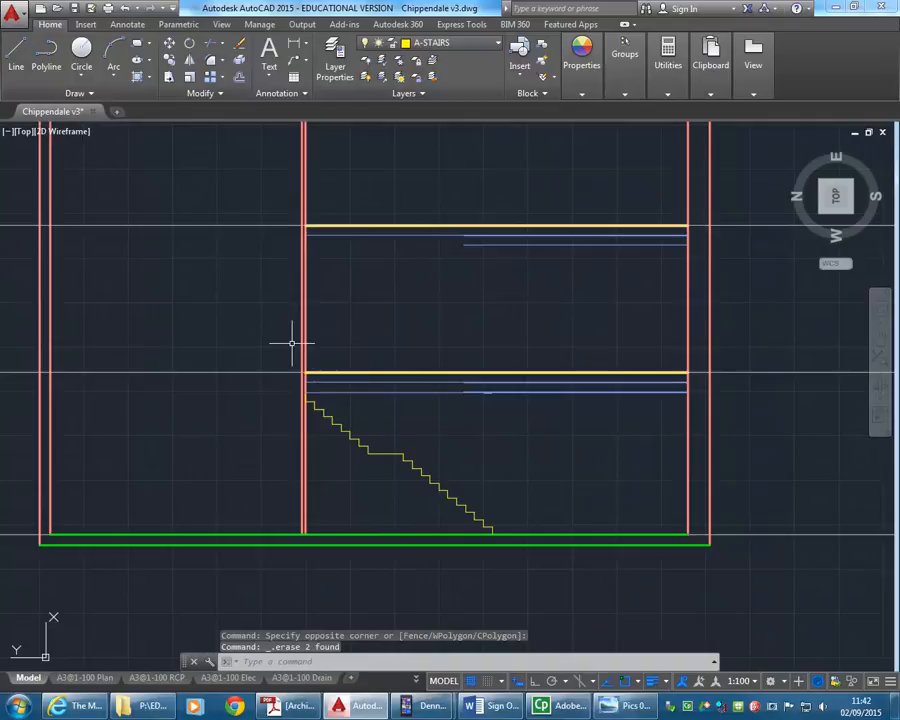
scroll(240, 330, "down", 4)
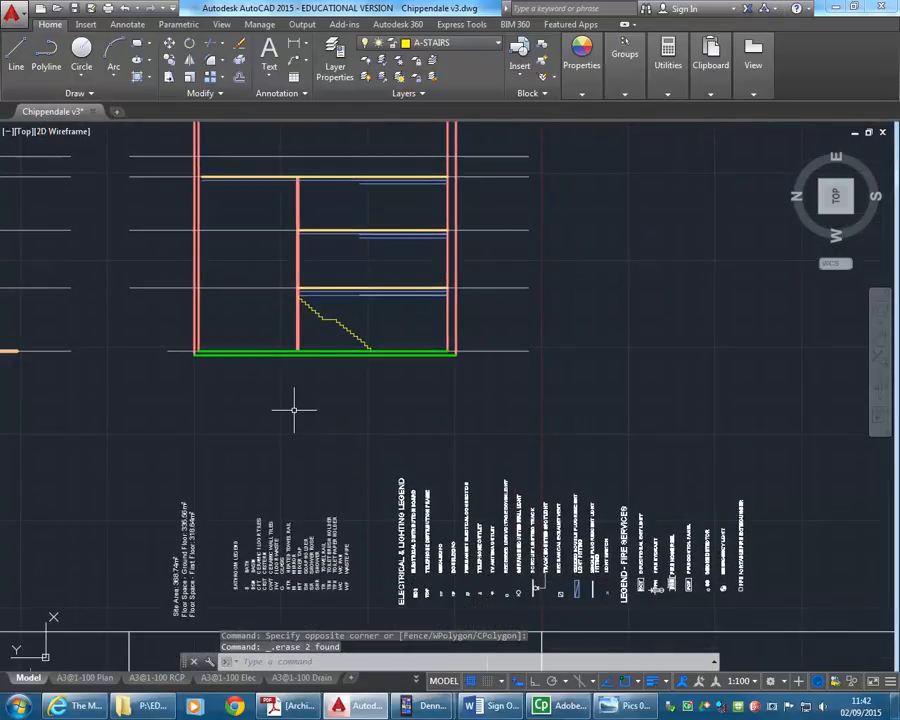
mouse_move(293, 409)
middle_mouse_down()
mouse_move(319, 444)
mouse_move(360, 460)
mouse_move(360, 301)
mouse_move(332, 214)
middle_mouse_up()
scroll(332, 296, "down", 3)
middle_click_drag(318, 360, 336, 380)
scroll(378, 452, "up", 2)
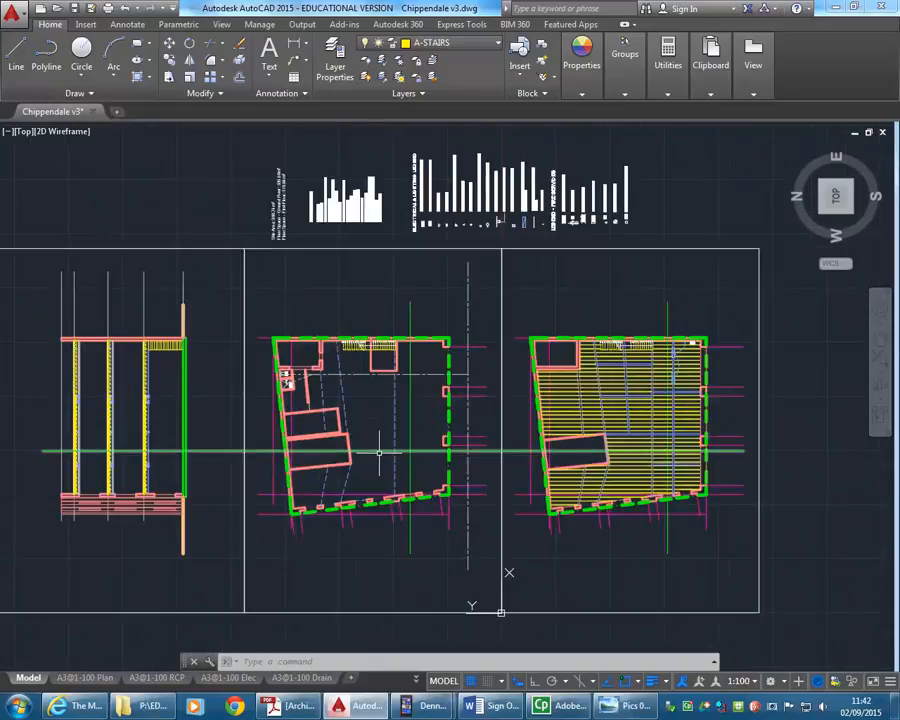
middle_click_drag(395, 470, 423, 482)
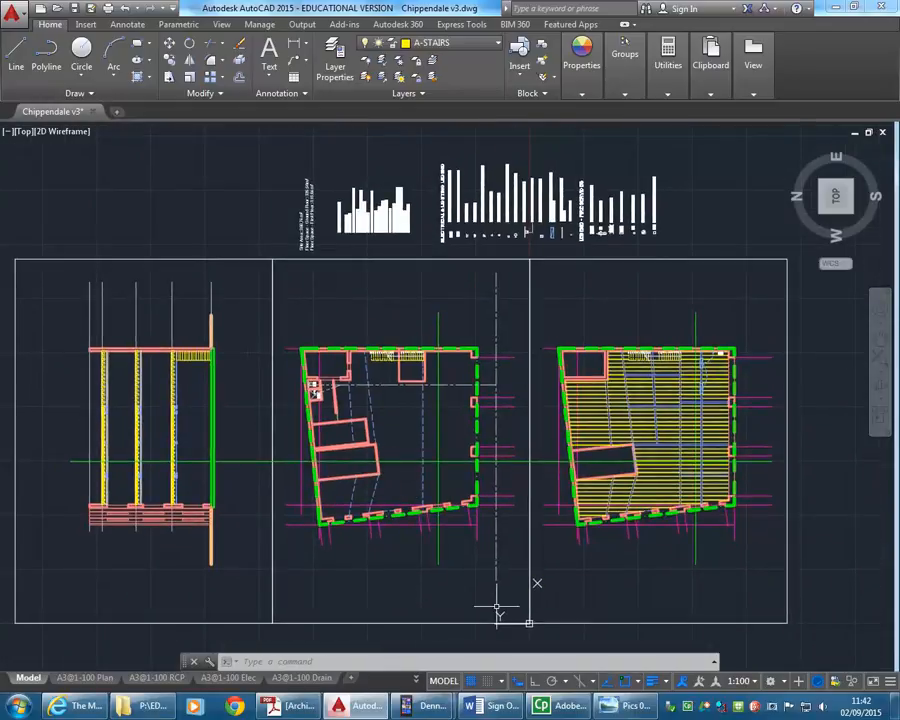
Step: Switch to Windows Photo Viewer, browse the site photos to Pics 019.jpg, and examine the underside of the lower stair flight
left_click(625, 708)
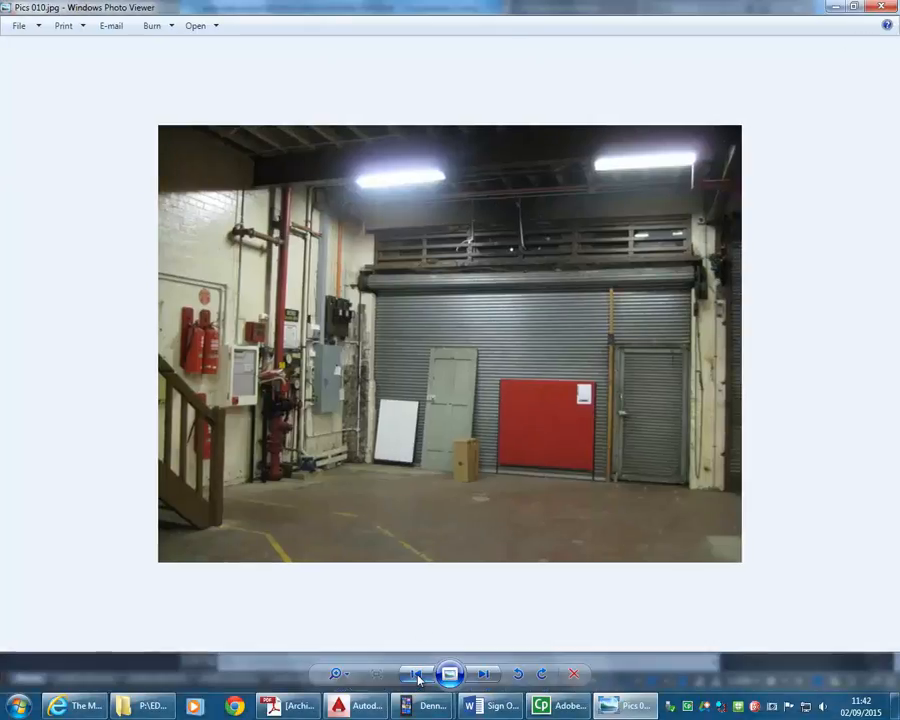
left_click(417, 676)
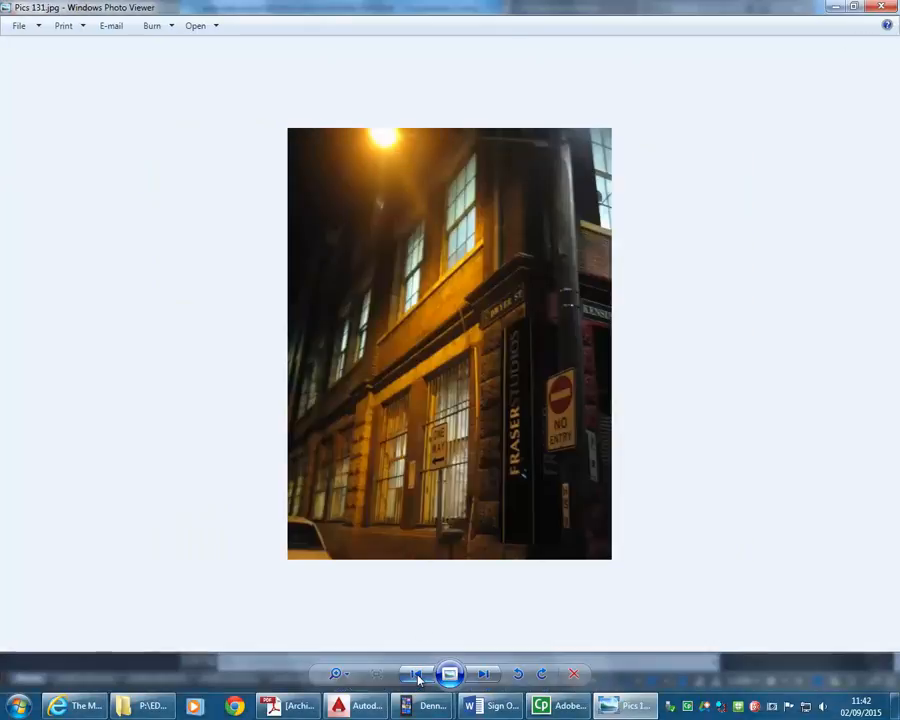
left_click(491, 676)
left_click(491, 676)
left_click(491, 676)
left_click(491, 676)
left_click(491, 676)
left_click(491, 676)
left_click(491, 676)
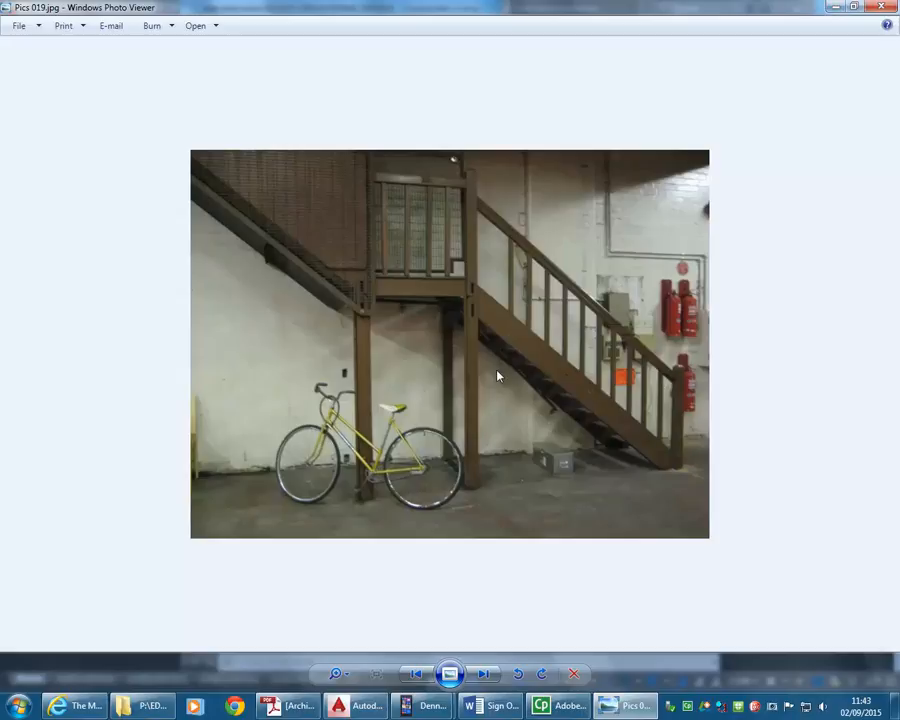
scroll(497, 392, "up", 6)
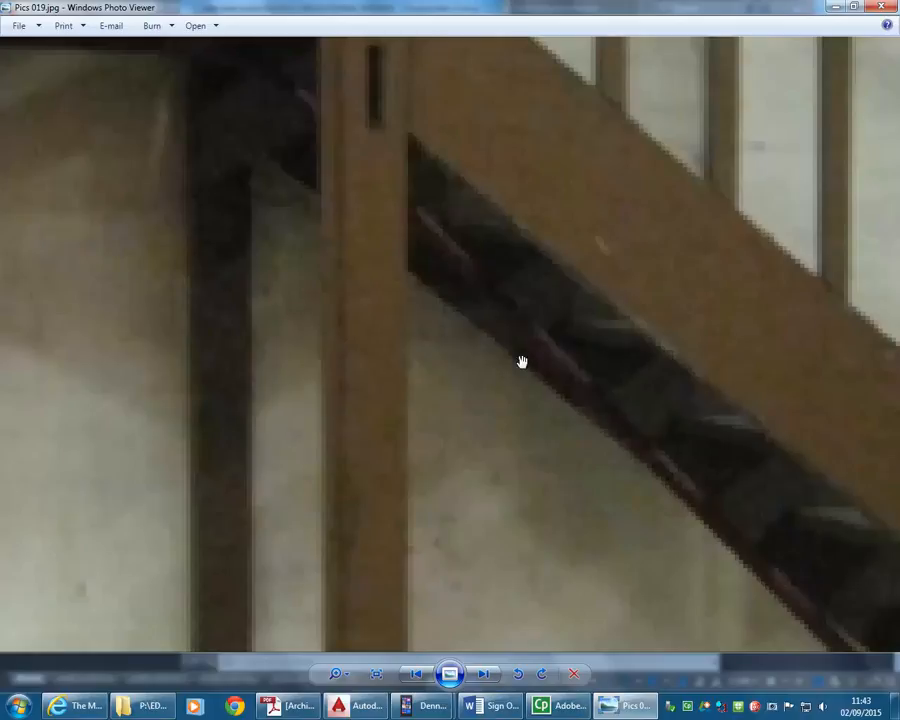
Step: Switch back to AutoCAD and offset the bottom tread and the two lowest risers 30 units towards the underside of the stair
left_click(834, 9)
scroll(417, 293, "down", 2)
scroll(440, 262, "up", 8)
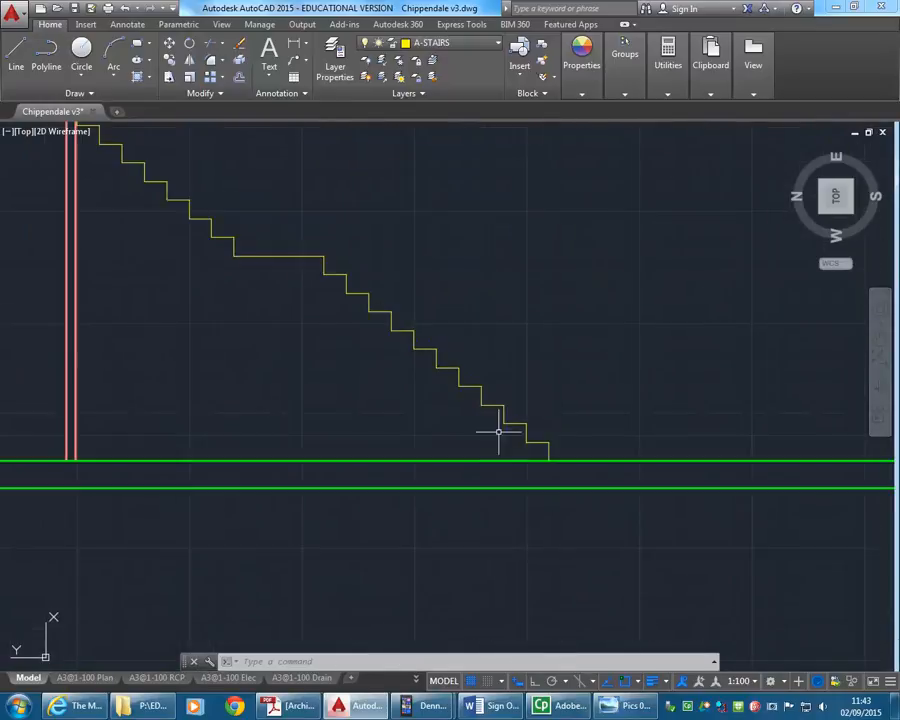
scroll(400, 437, "up", 4)
scroll(356, 235, "down", 2)
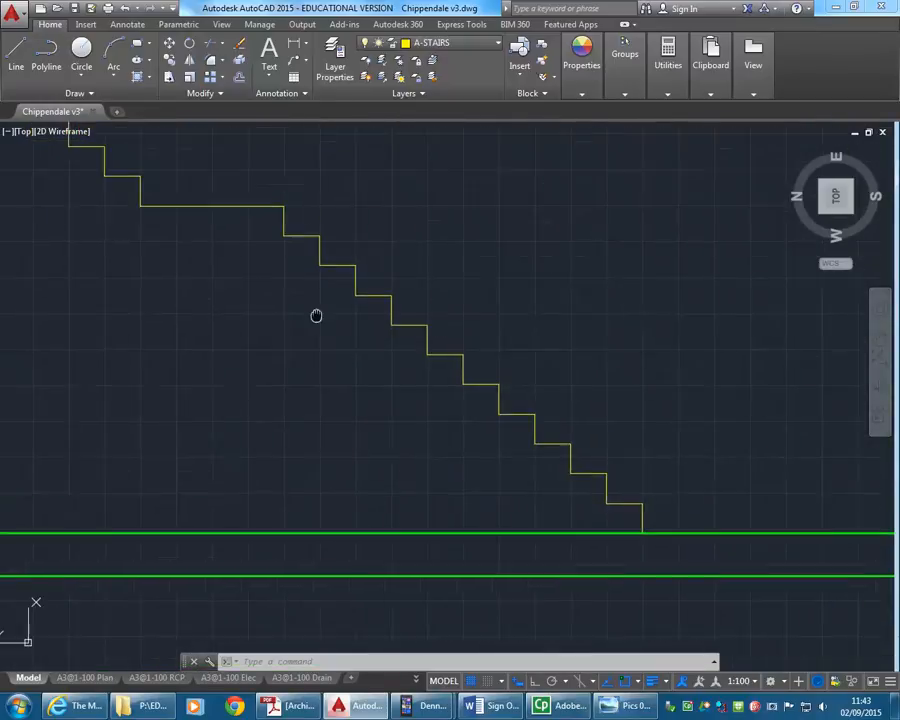
scroll(600, 508, "up", 3)
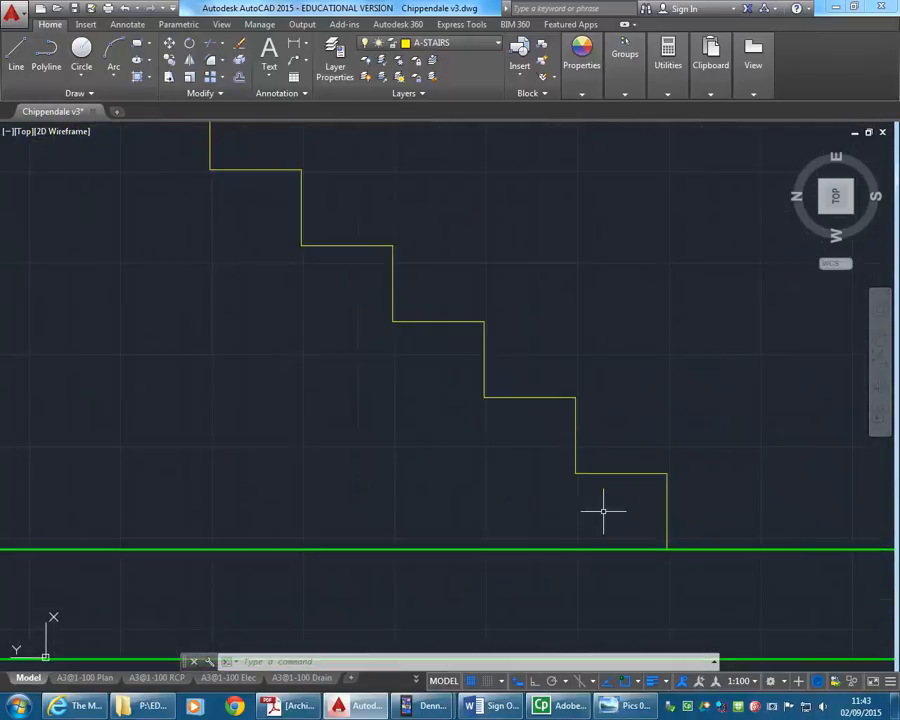
key("Return")
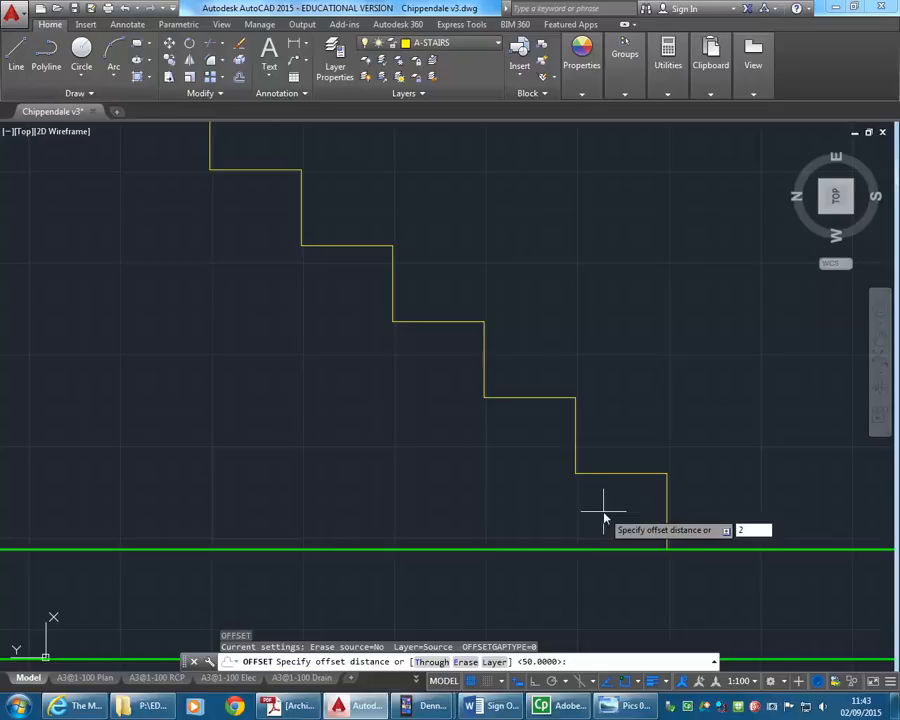
type("30")
key("Return")
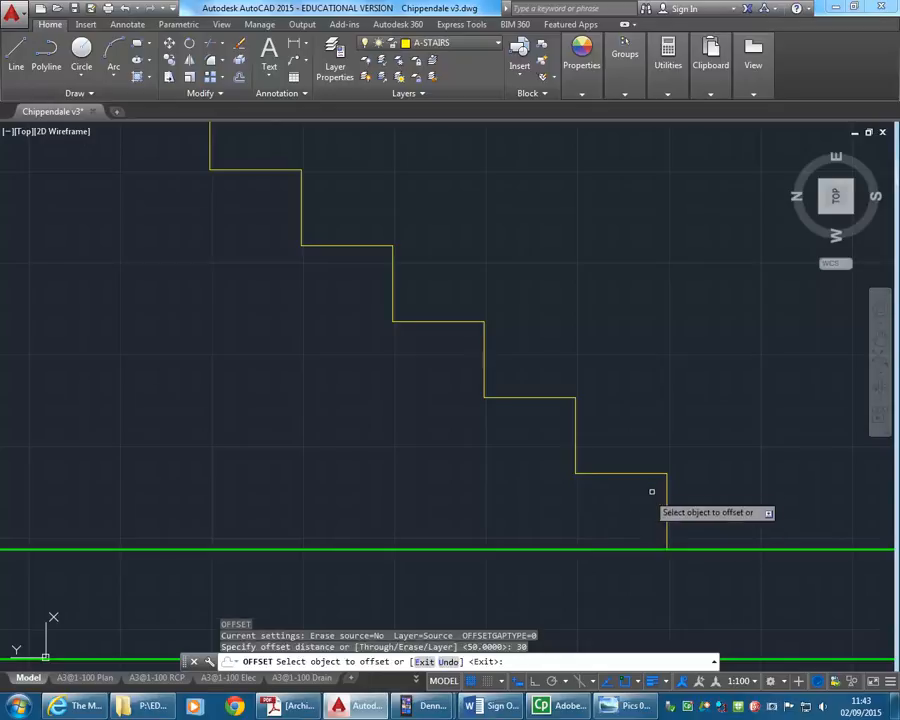
left_click(629, 474)
left_click(627, 508)
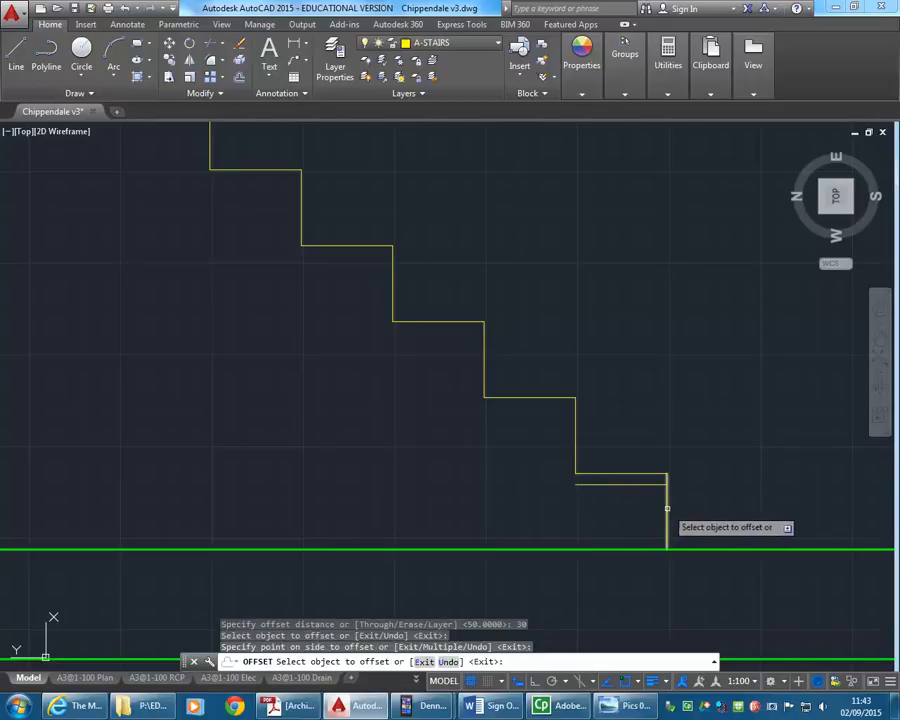
left_click(667, 508)
left_click(590, 470)
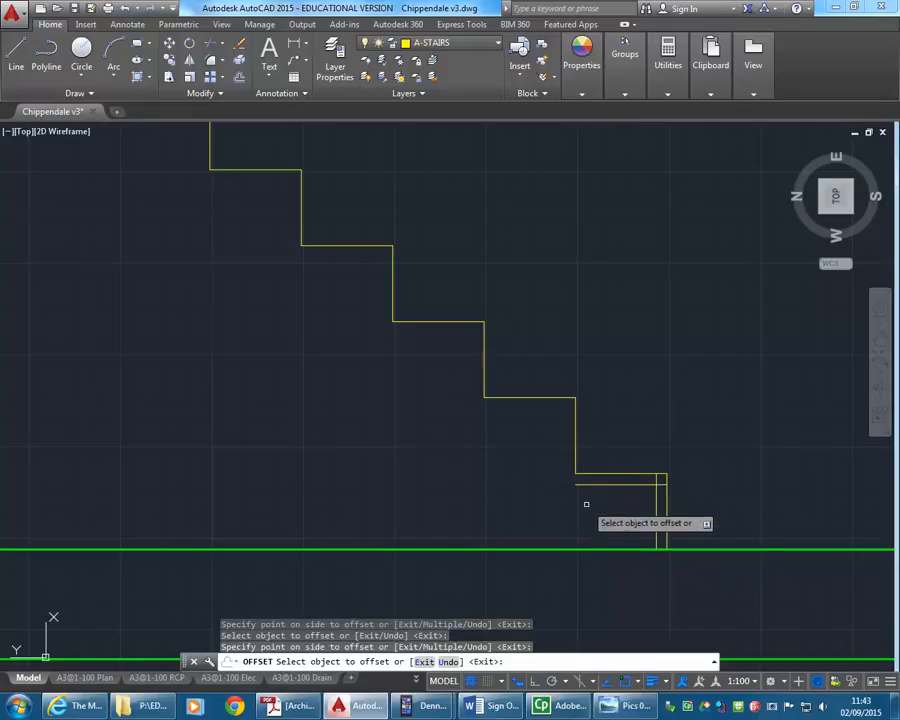
left_click(575, 462)
left_click(548, 484)
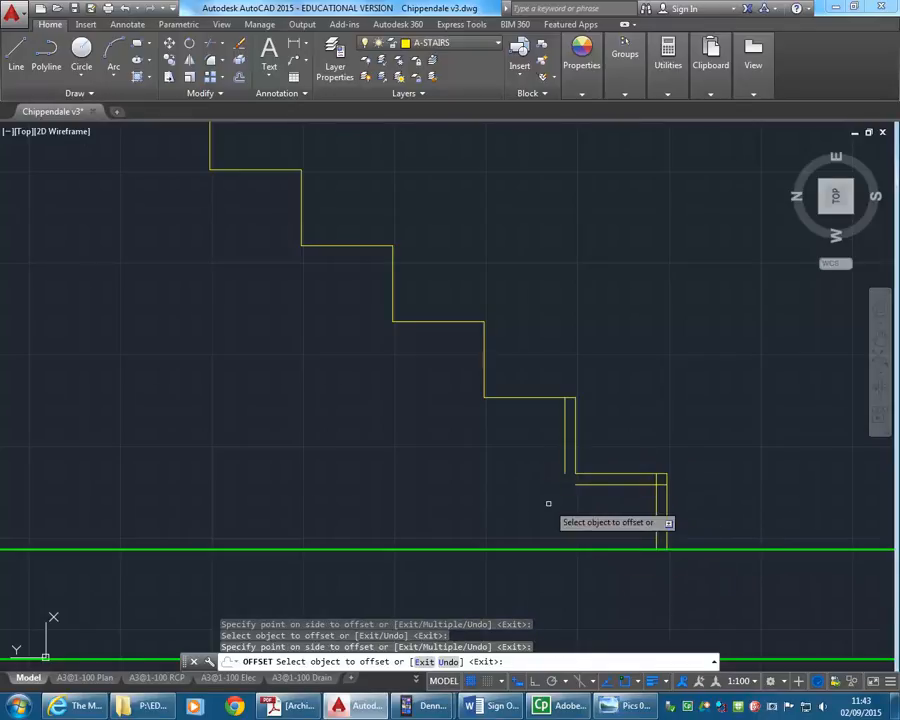
Step: Fillet the offset lines of the bottom step with radius 0 so they meet in square corners
key("Return")
type("f")
key("Return")
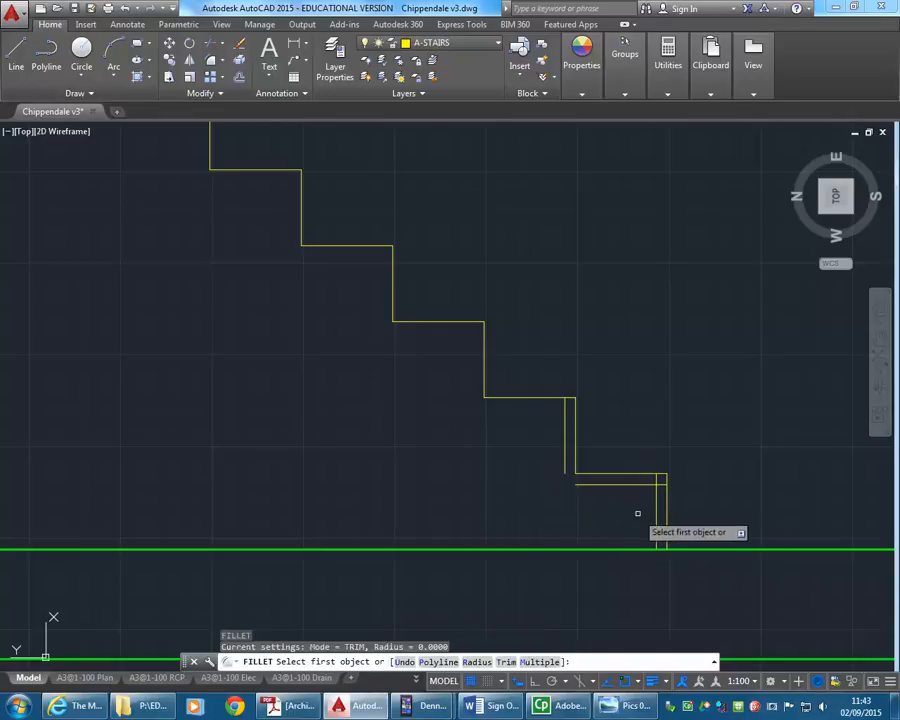
left_click(657, 522)
left_click(621, 485)
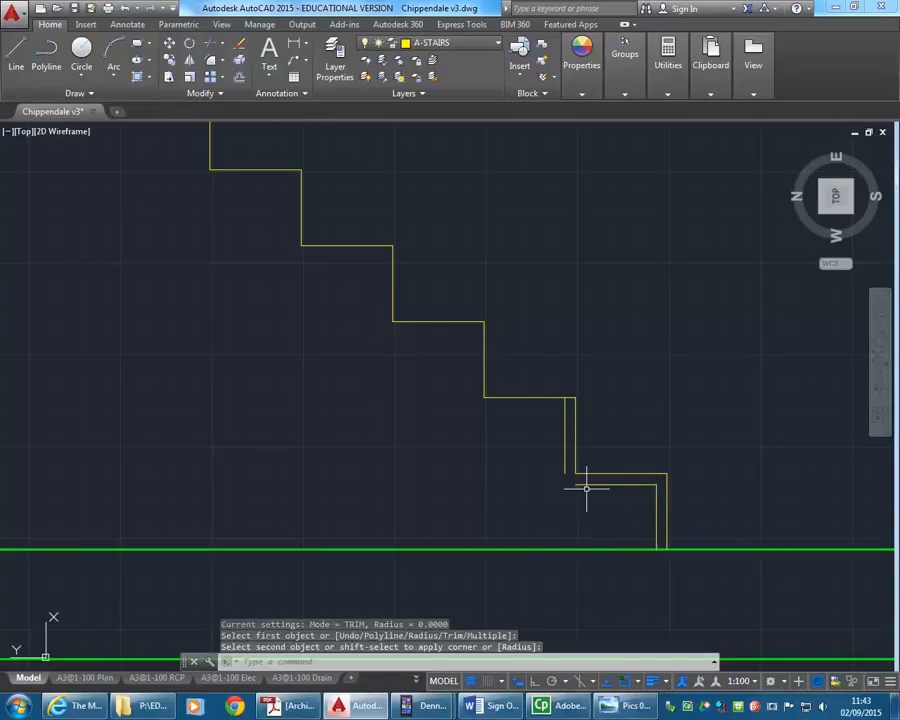
key("Return")
left_click(586, 484)
left_click(565, 470)
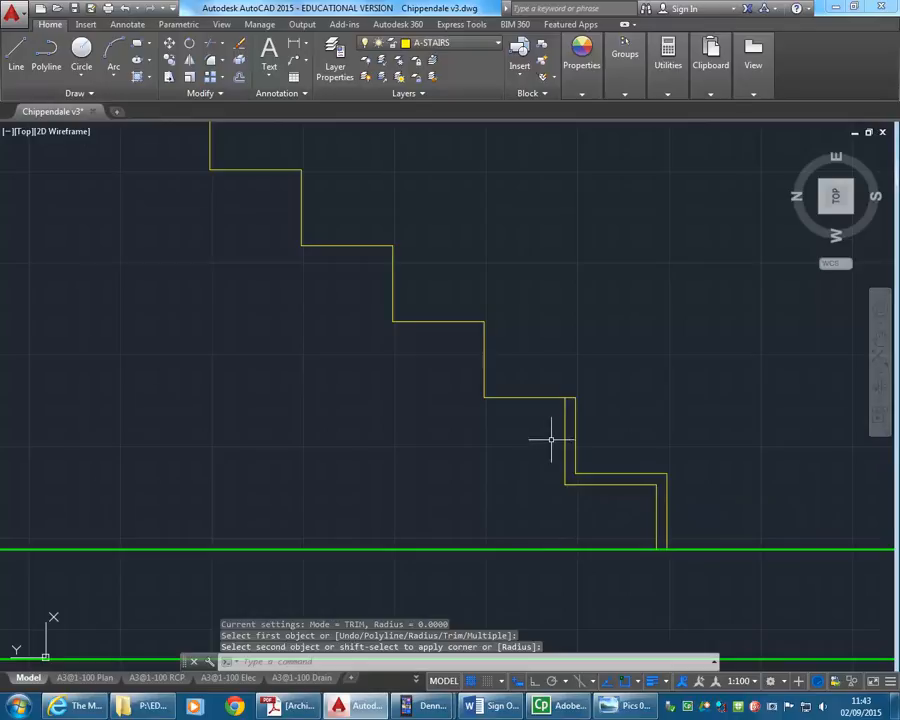
left_click(565, 434)
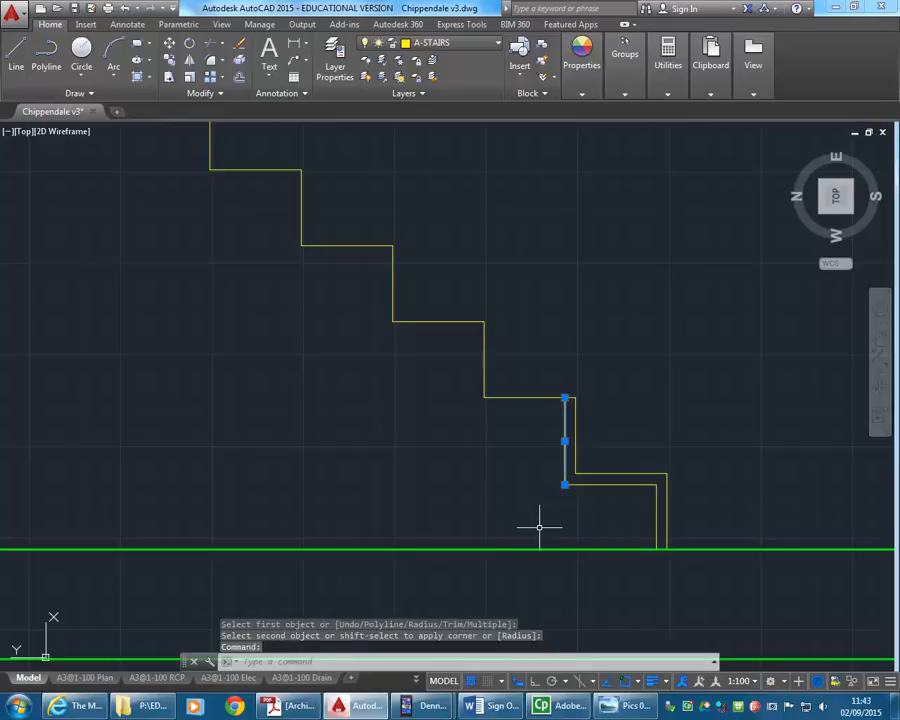
key("Escape")
key("Escape")
Step: Offset the second tread and the third riser 30 units towards the underside of the stair
type("f")
key("Return")
key("Return")
left_click(528, 398)
left_click(524, 424)
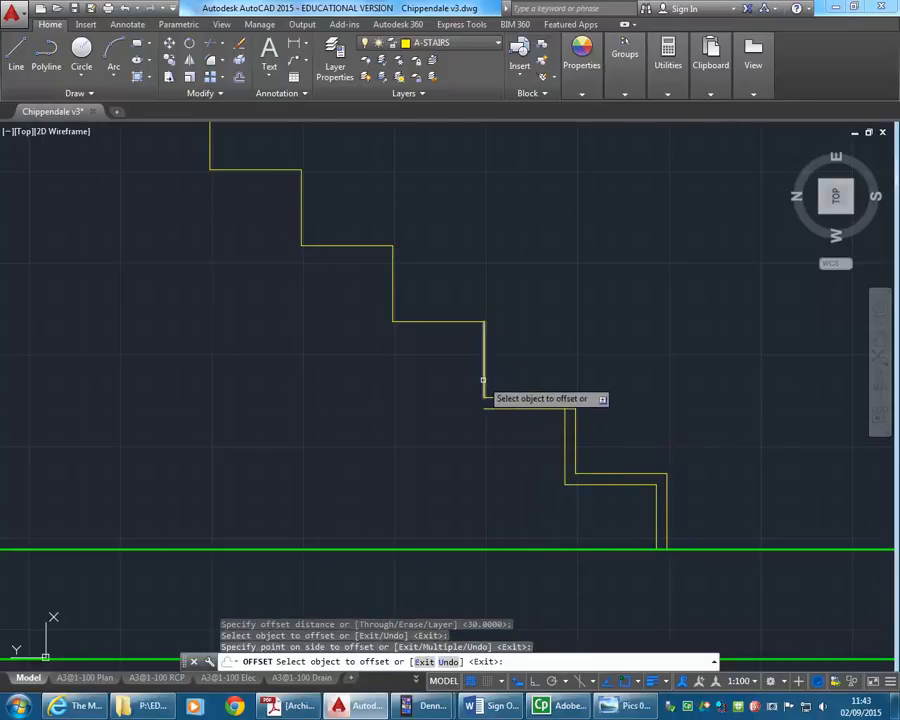
left_click(484, 380)
left_click(448, 394)
Step: Fillet the second tread's offset line with the offset riser lines at both ends, using radius 0
type("f")
key("Return")
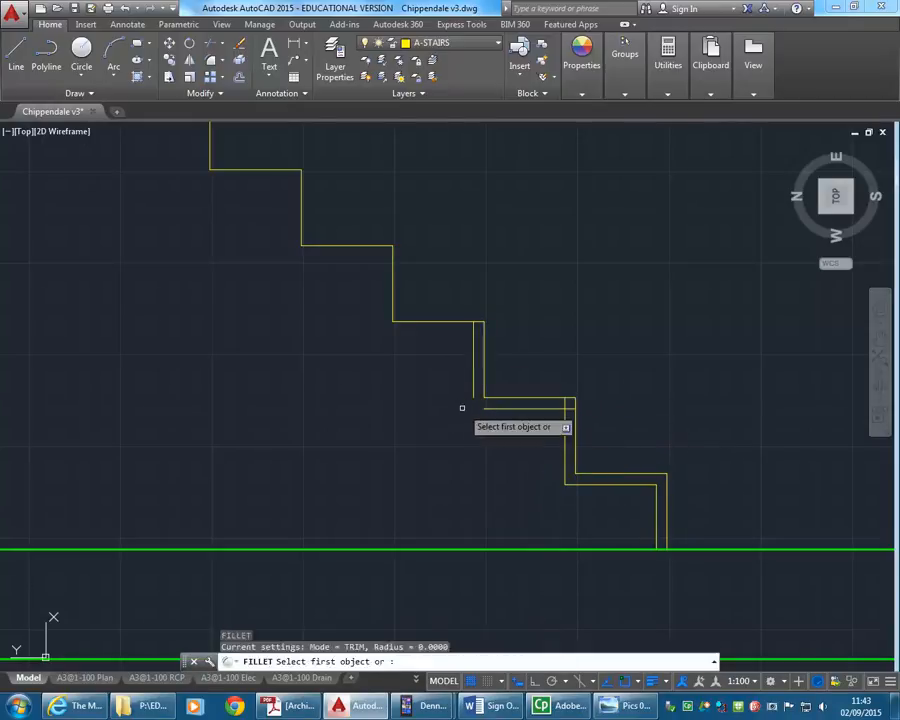
left_click(492, 408)
left_click(474, 388)
key("Return")
left_click(553, 411)
left_click(564, 427)
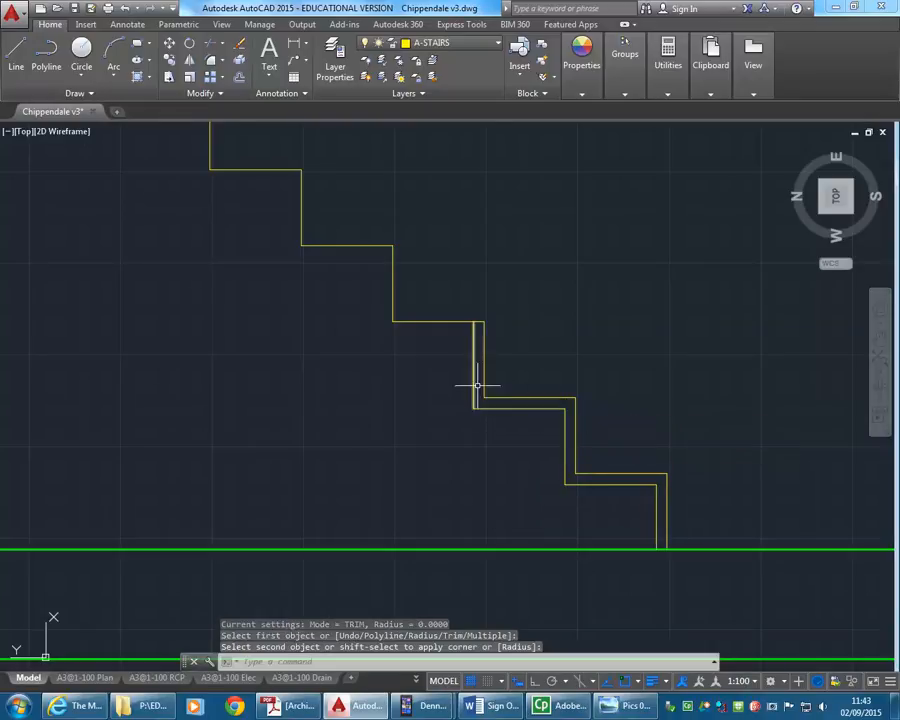
Step: Erase the offset line behind the third riser, leaving the second step's offset tread and riser pair
key("Escape")
left_click(473, 378)
key("Delete")
Step: Copy the second step's offset tread and riser lines from the bottom nosing to the next four nosings up the flight
left_click(567, 406)
left_click(513, 437)
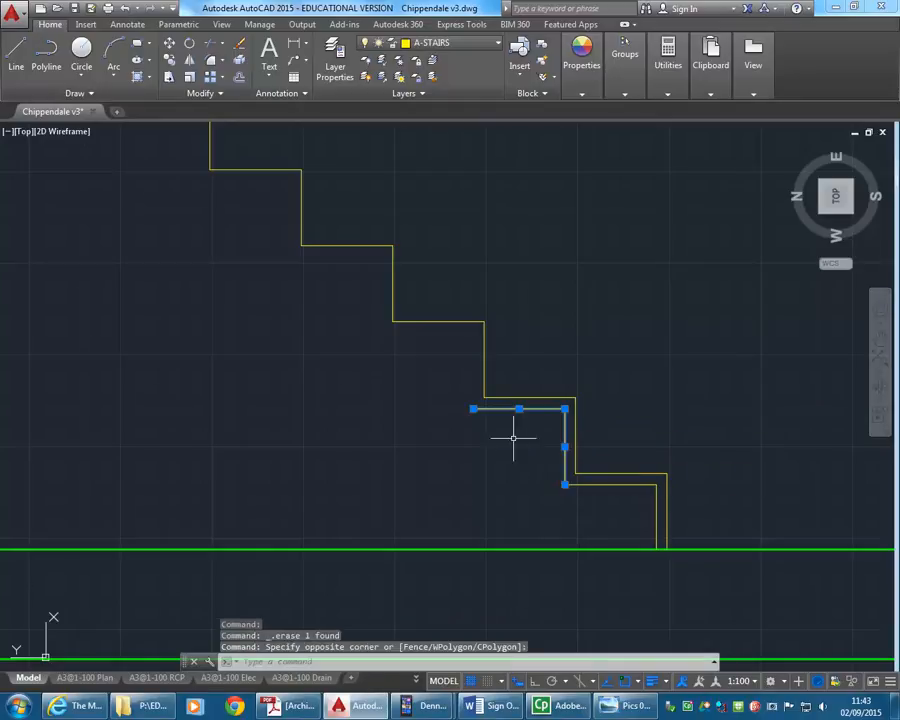
left_click(169, 59)
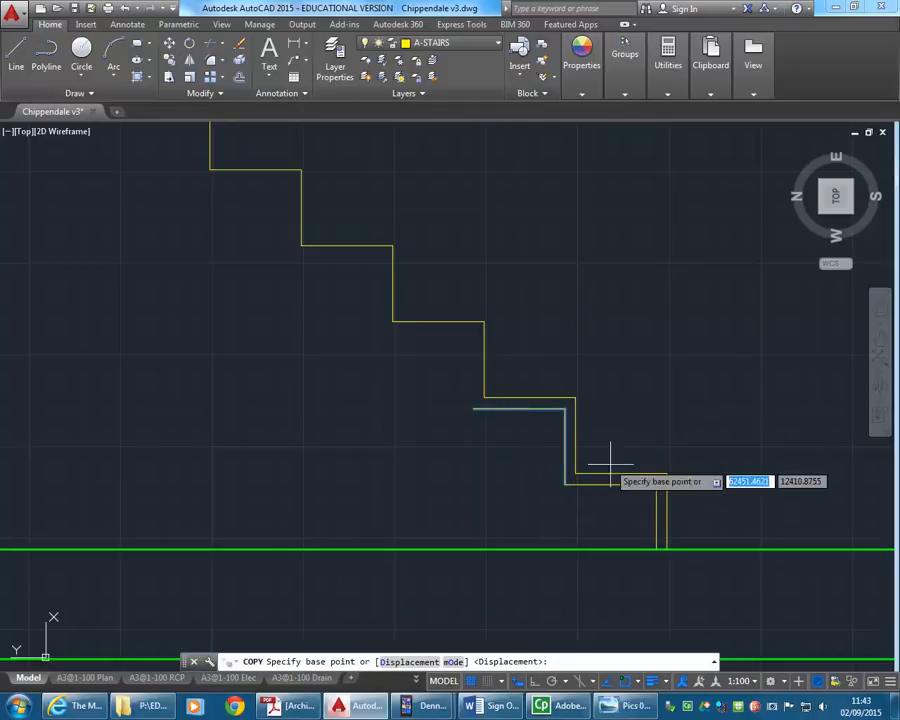
left_click(667, 472)
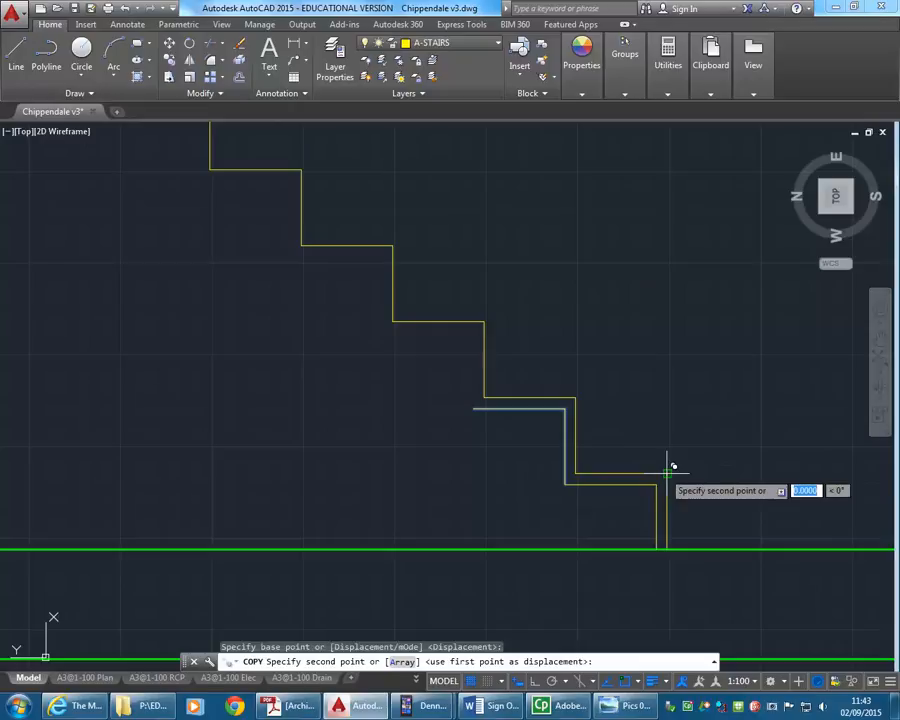
left_click(577, 397)
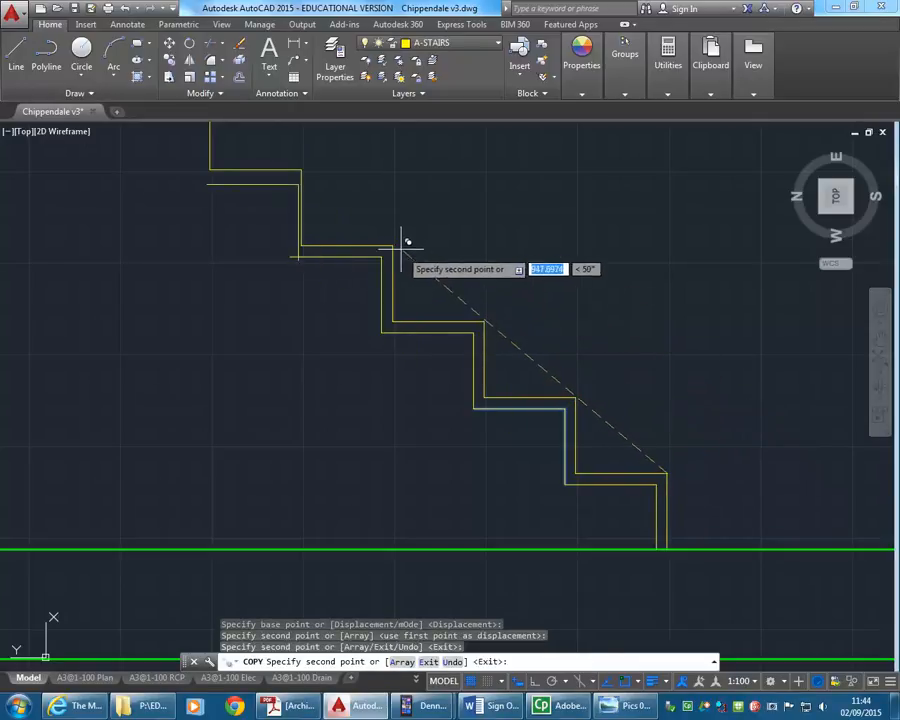
left_click(392, 246)
middle_click_drag(402, 255, 488, 320)
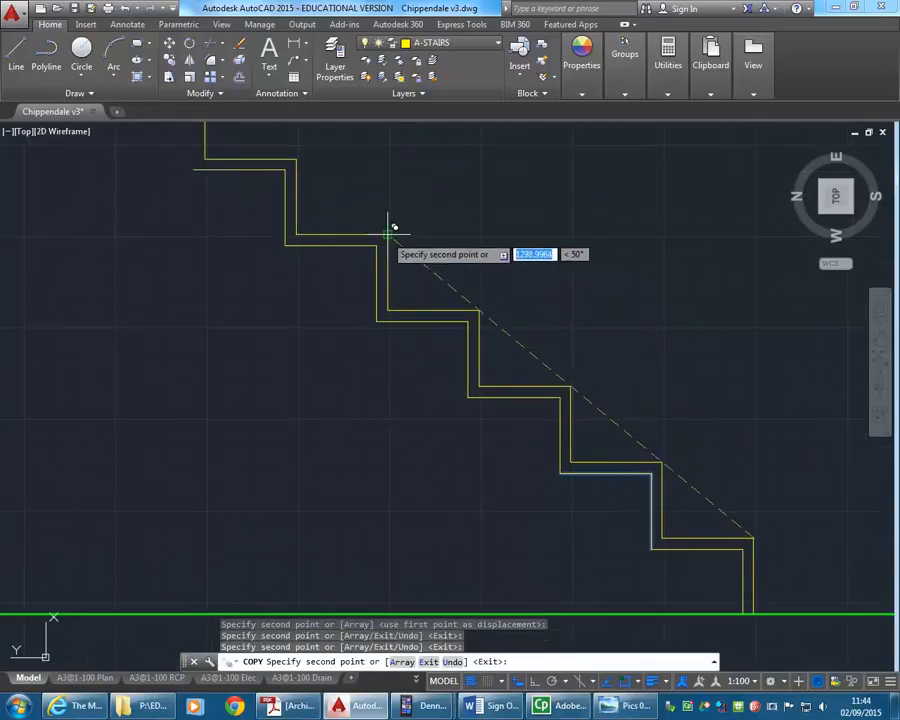
left_click(388, 235)
key("Return")
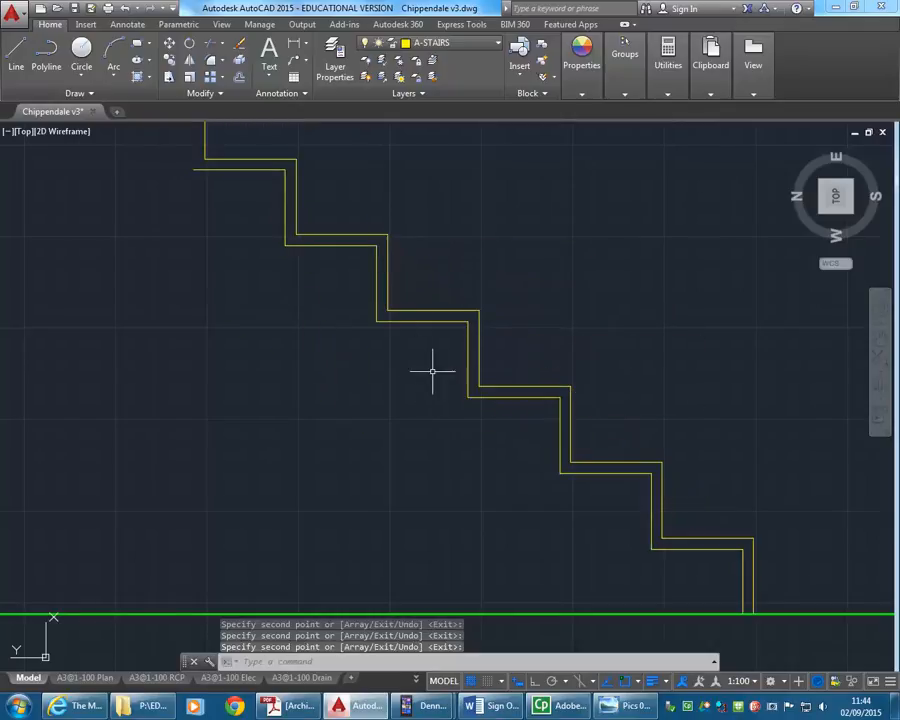
Step: Copy all the offset tread and riser lines of the lower steps five steps up, from the bottom nosing to the sixth nosing
key("Return")
left_click(660, 563)
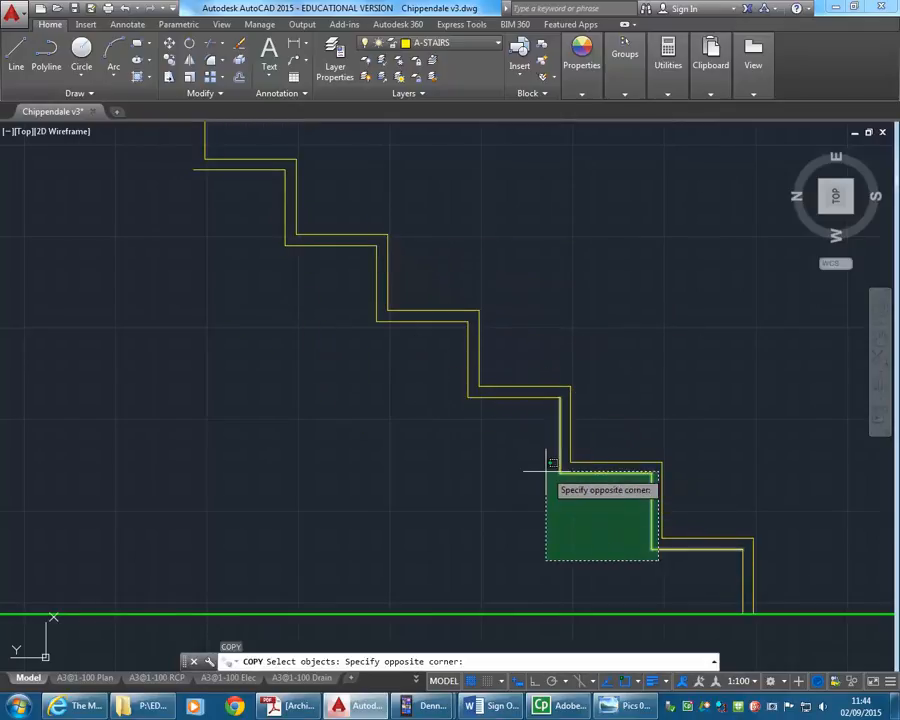
left_click(534, 466)
left_click(476, 404)
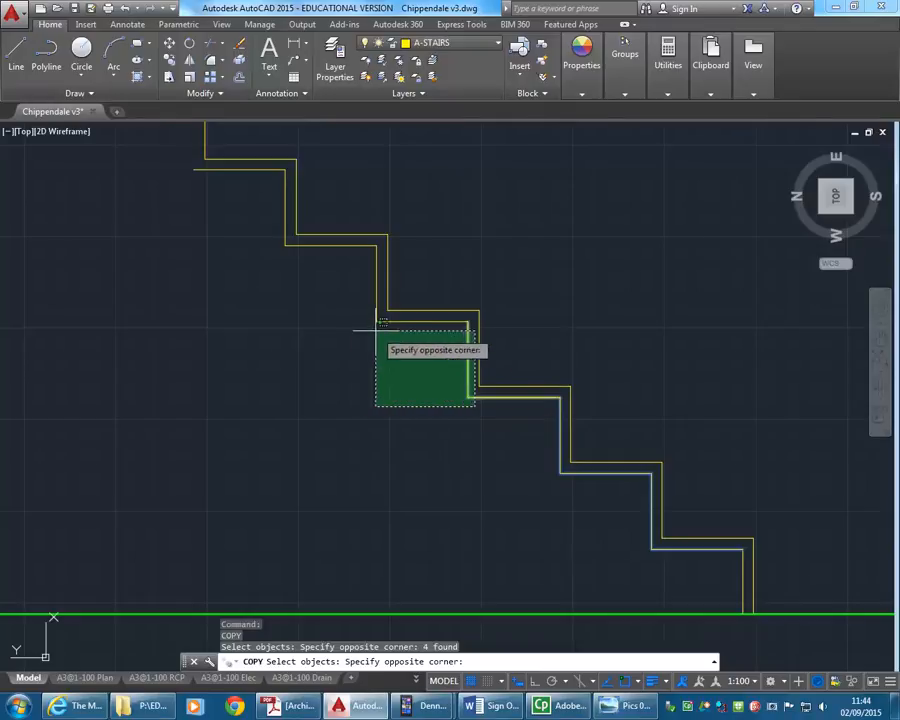
left_click(332, 318)
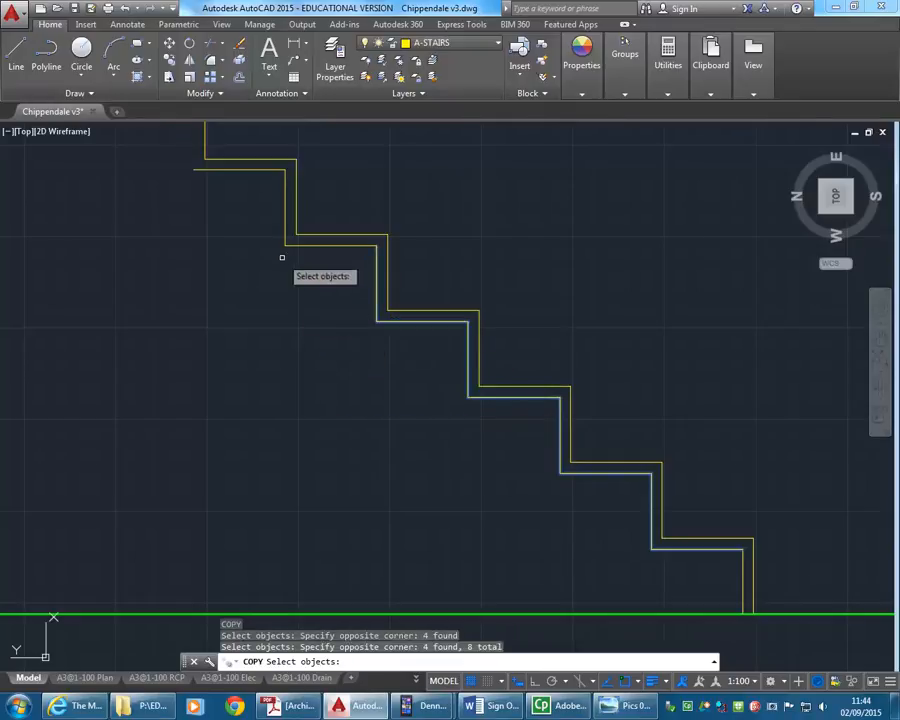
left_click(290, 259)
left_click(250, 146)
scroll(250, 230, "down", 3)
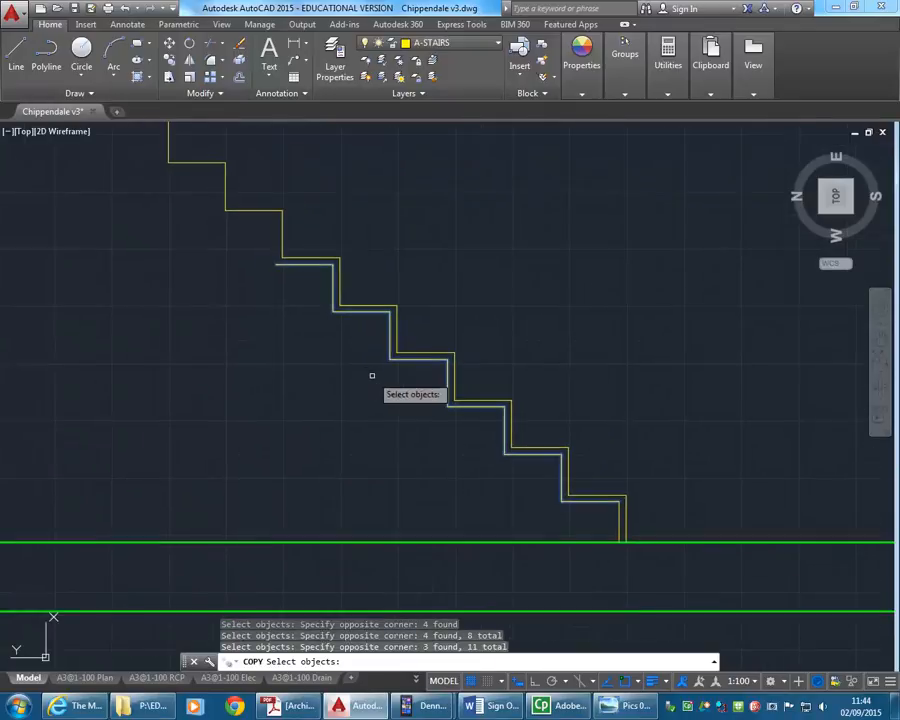
key("Return")
left_click(626, 493)
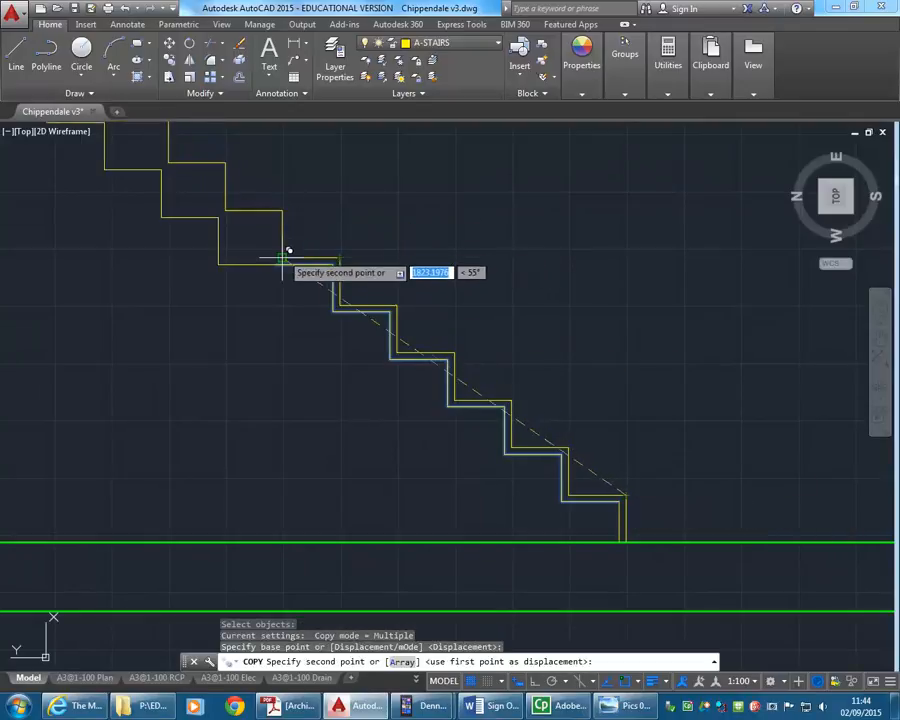
left_click(340, 256)
key("Return")
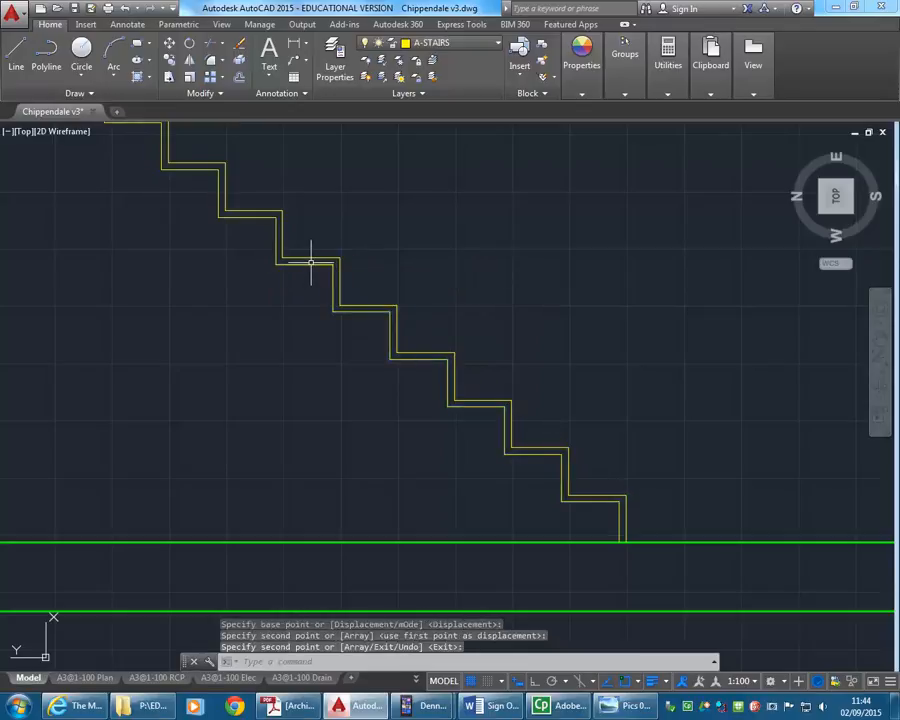
Step: Erase the duplicate offset tread line where the two copied sets overlap at the sixth tread
left_click(308, 264)
key("Delete")
mouse_move(290, 294)
middle_mouse_down()
mouse_move(462, 372)
mouse_move(453, 449)
middle_mouse_up()
scroll(404, 440, "down", 5)
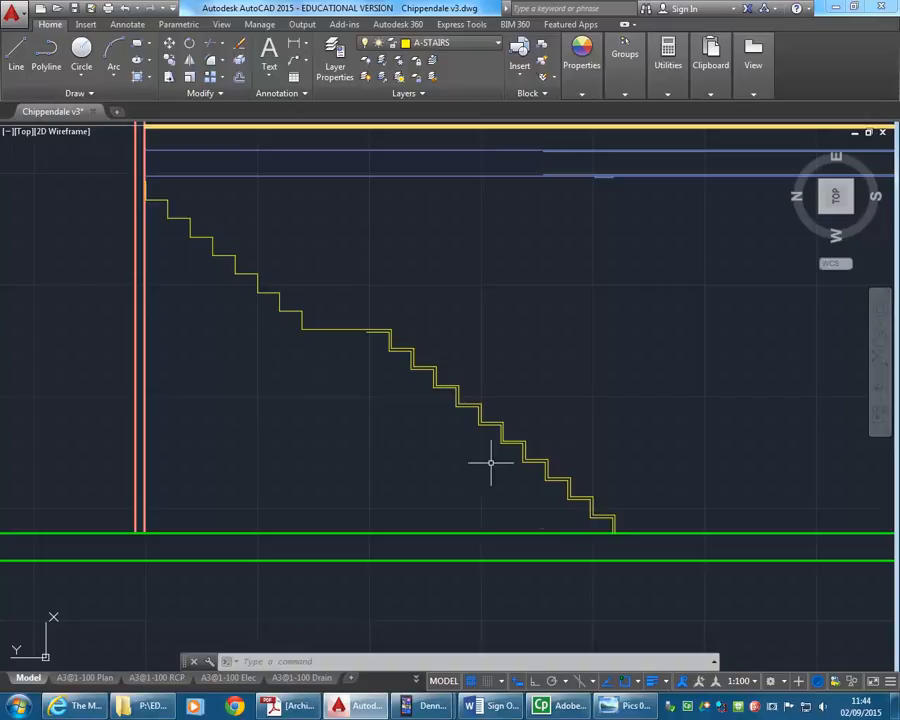
Step: Draw a sloping line along the underside of the lower flight, from the bottom step's inner corner to the topmost riser's inner corner
middle_click_drag(586, 503, 685, 540)
middle_click_drag(518, 503, 613, 555)
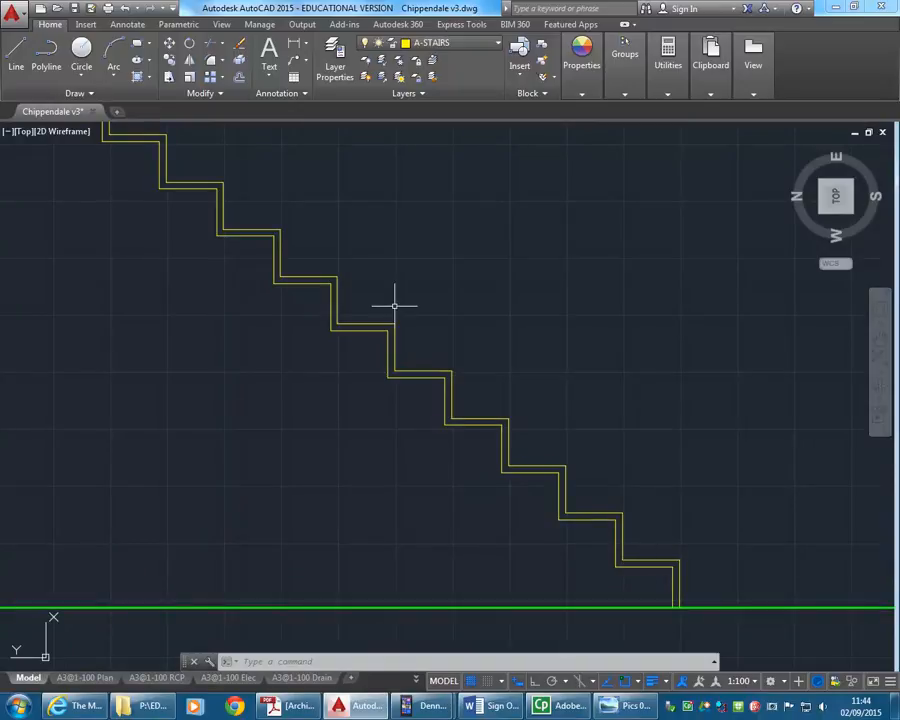
left_click(16, 52)
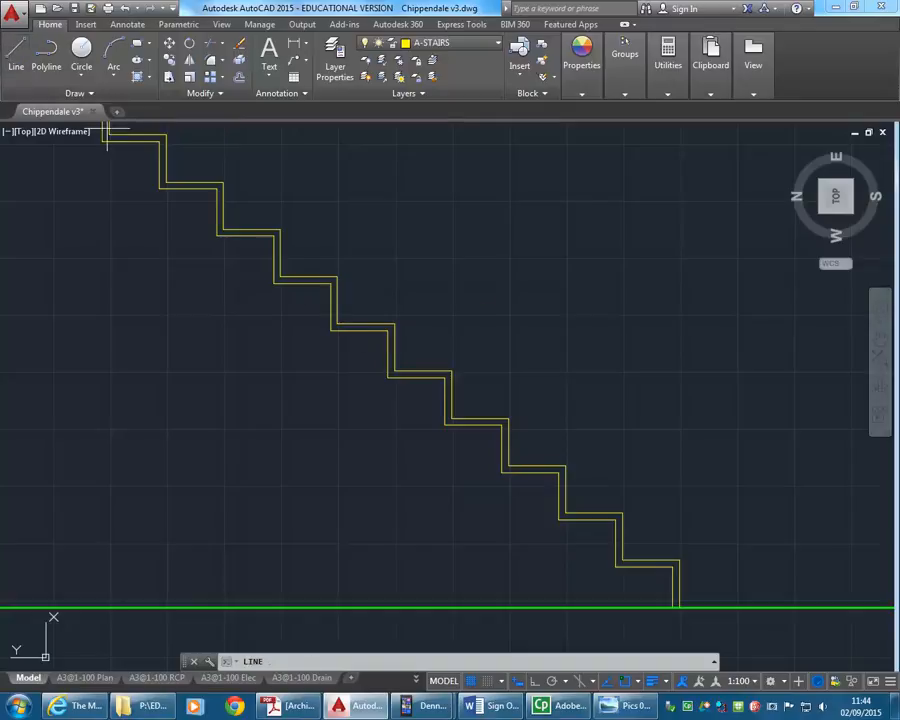
left_click(615, 568)
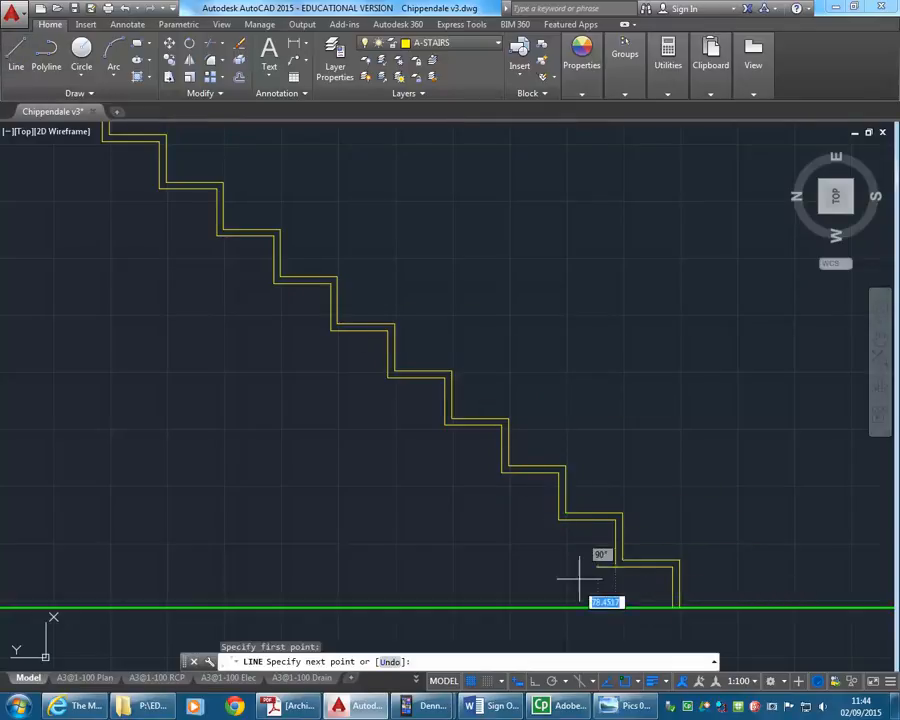
middle_click_drag(198, 255, 347, 339)
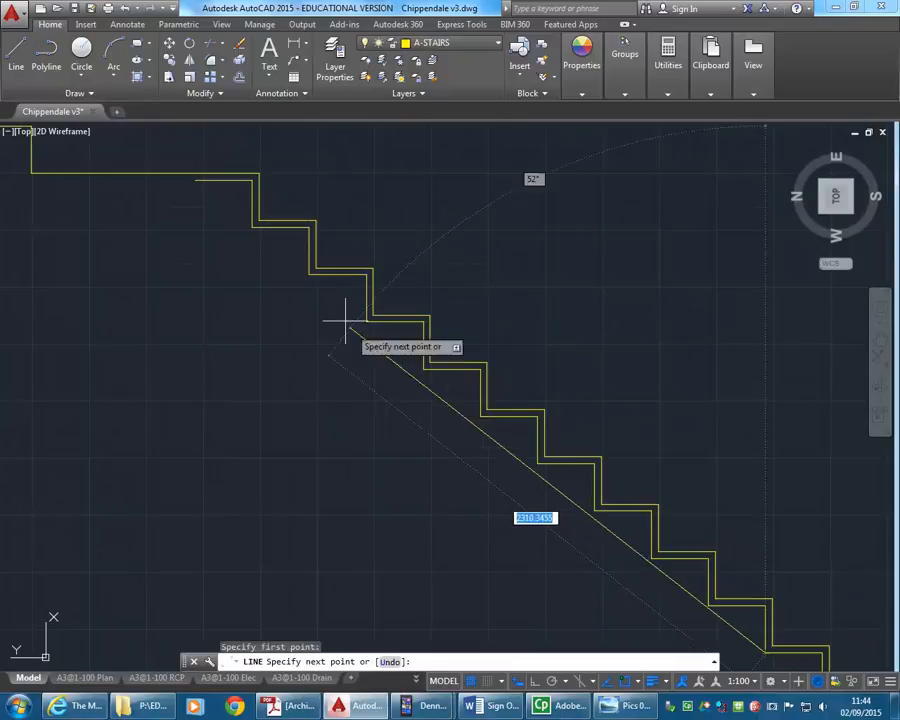
left_click(253, 229)
key("Return")
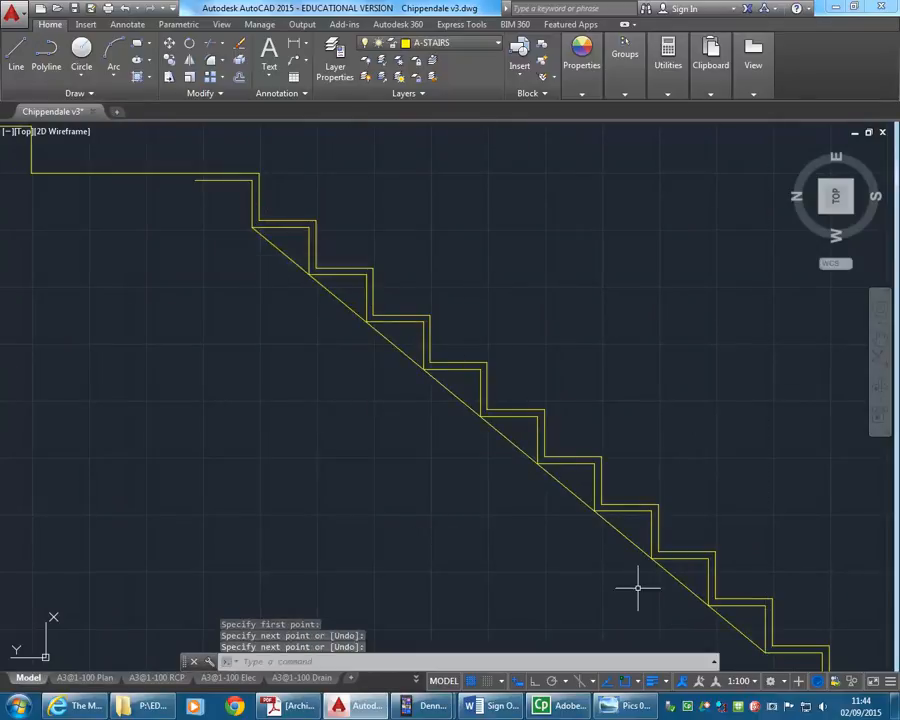
Step: View the staircase photo Pics 019.jpg, return to the drawing and offset the sloping underside line 50 units downwards
middle_click_drag(757, 659, 705, 631)
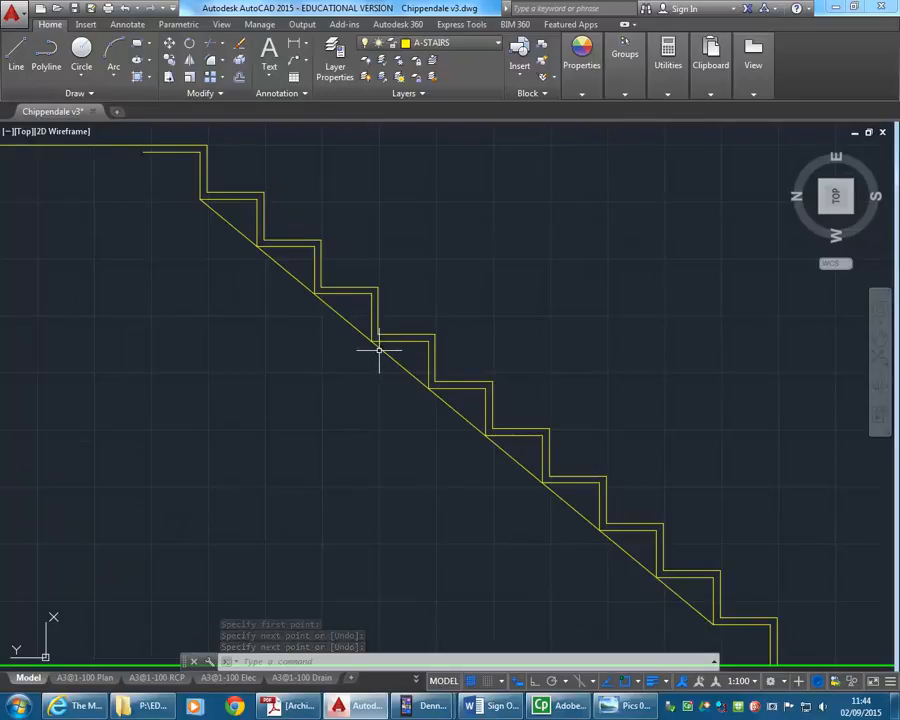
mouse_move(383, 350)
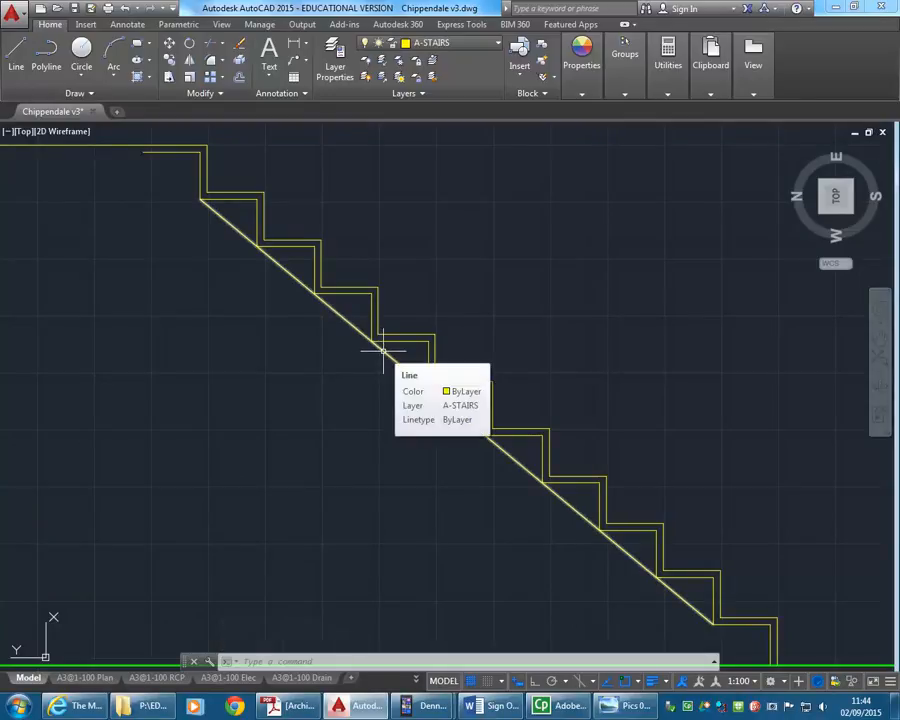
left_click(628, 706)
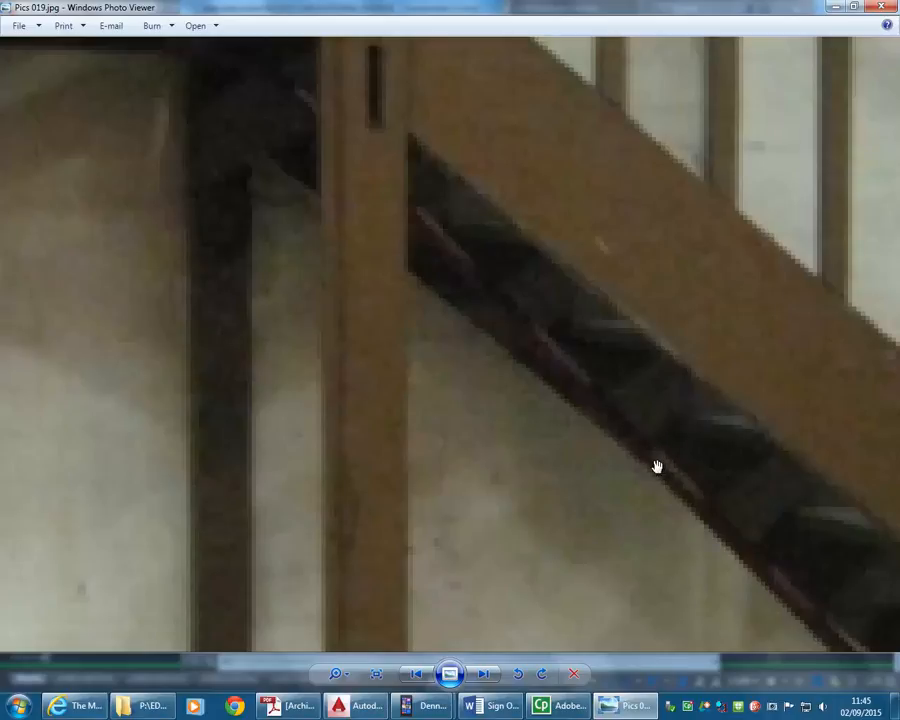
left_click(836, 7)
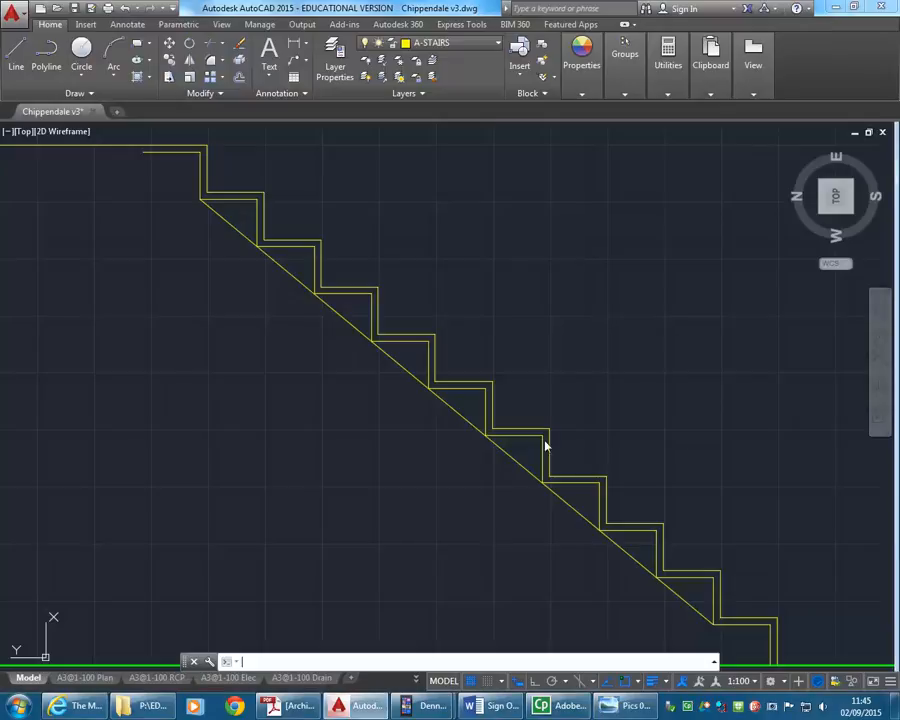
left_click(240, 79)
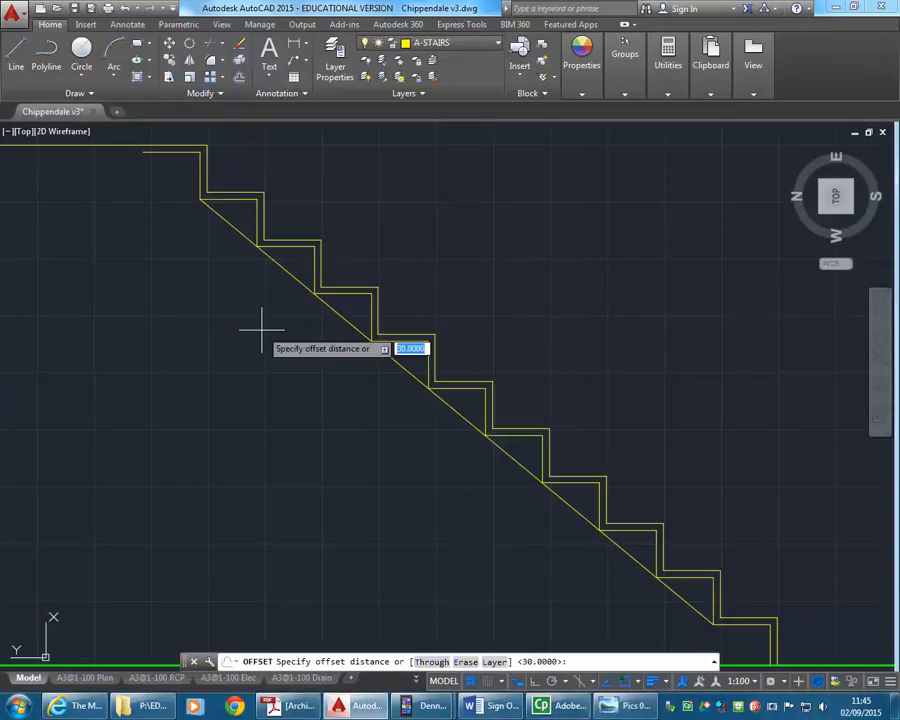
type("50")
key("Return")
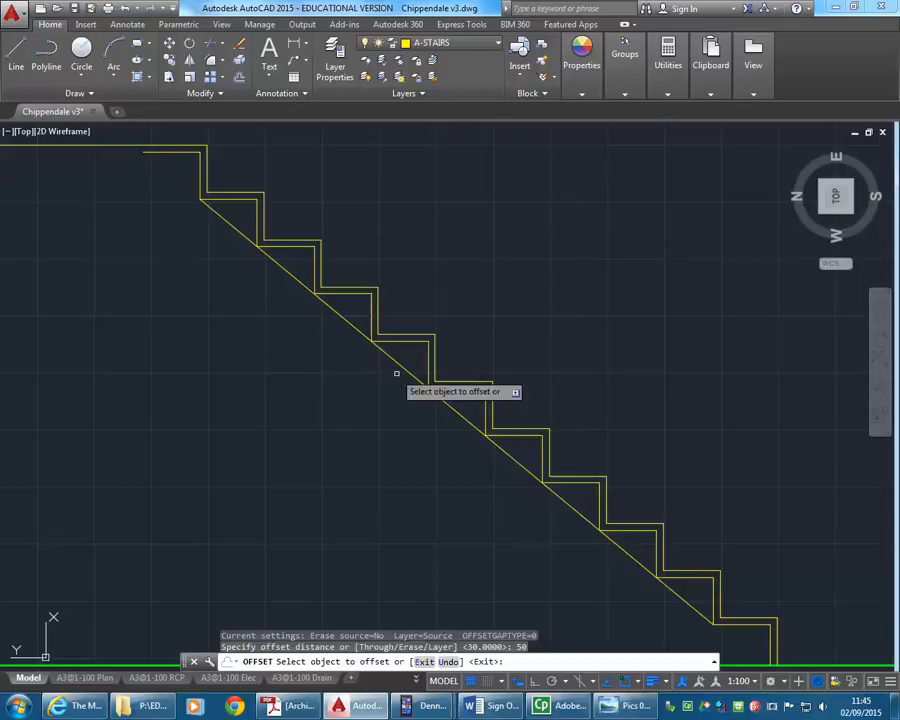
left_click(449, 407)
left_click(419, 482)
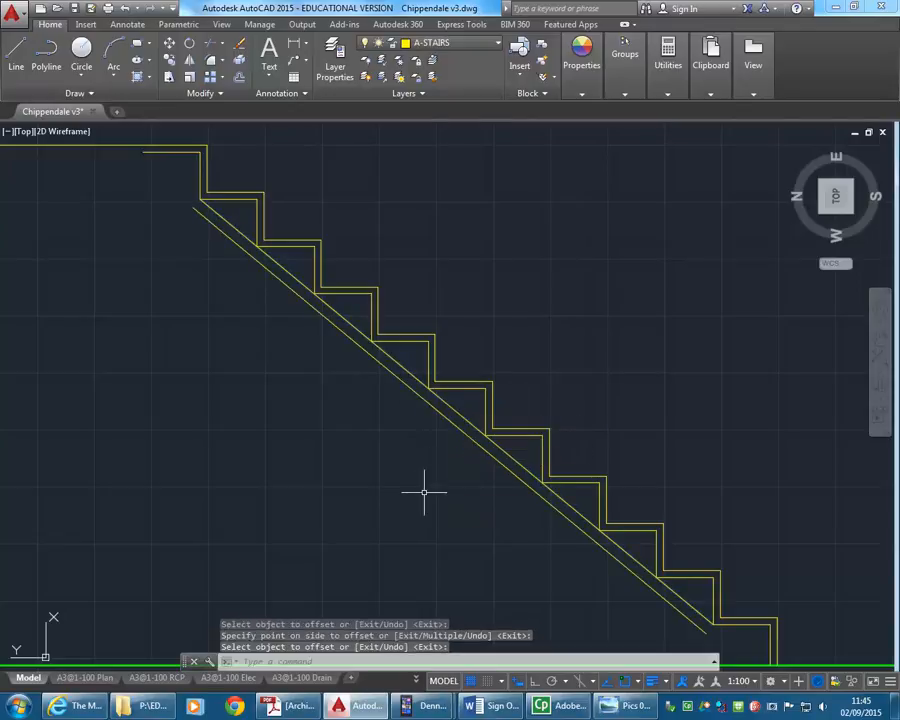
Step: Draw a sloping line along the nosings of the lower flight, from the bottom nosing to the edge of the landing
middle_click_drag(765, 644, 663, 601)
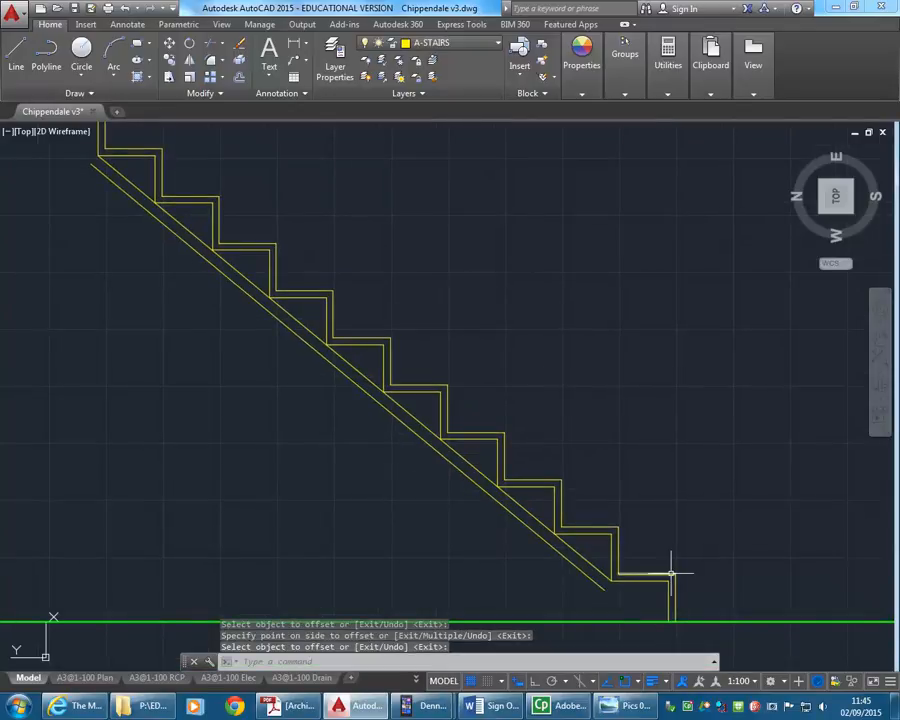
left_click(16, 52)
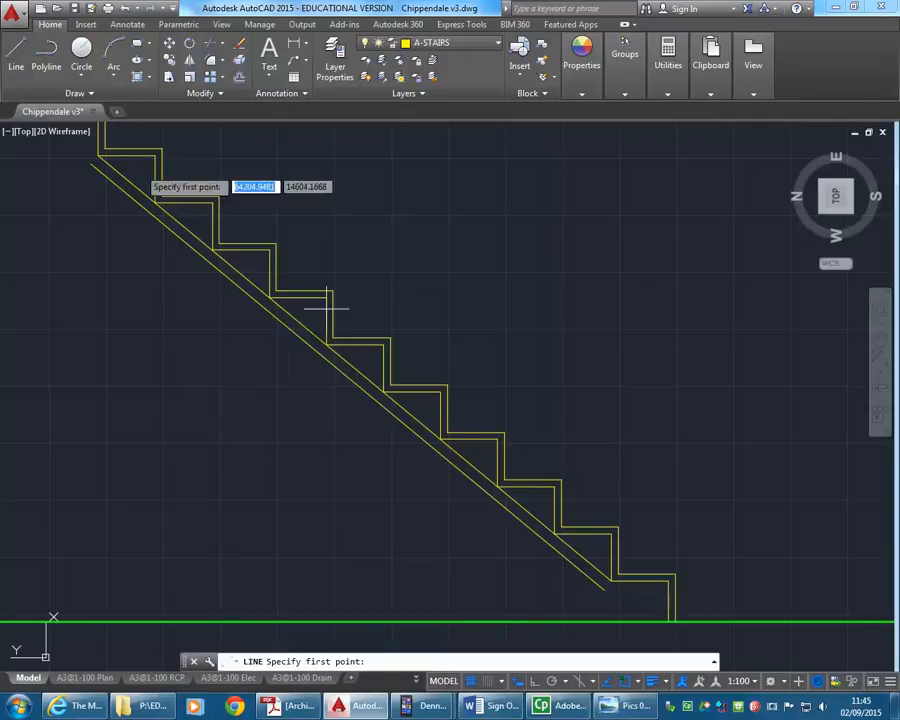
left_click(675, 575)
middle_click_drag(257, 177, 311, 251)
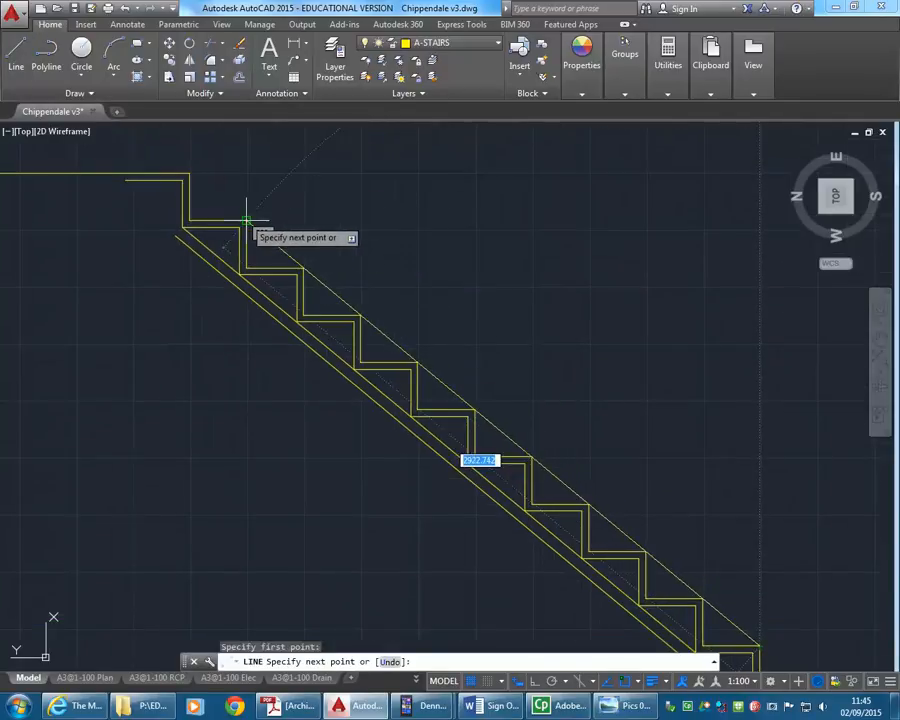
left_click(190, 175)
right_click(268, 178)
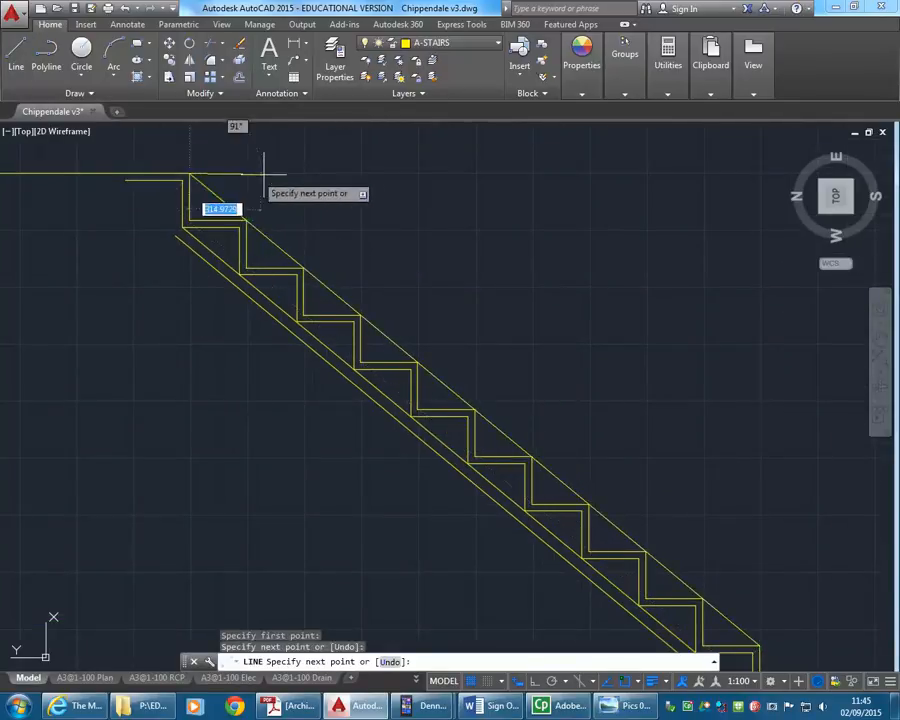
left_click(288, 186)
Step: Check the staircase photo Pics 019.jpg again, return to the drawing and offset the nosing line 50 units above the stair
left_click(626, 706)
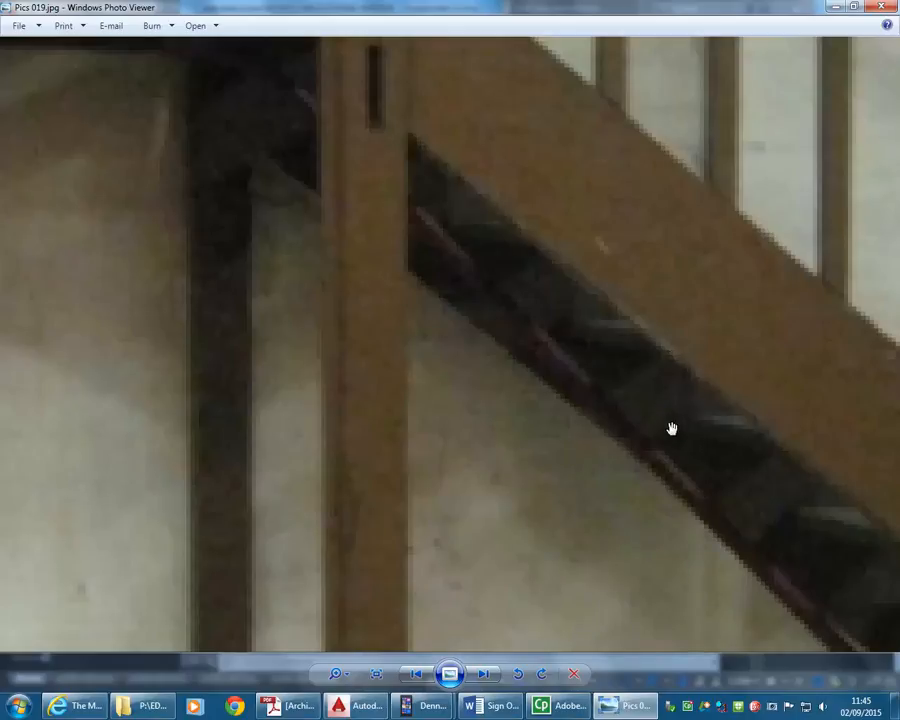
left_click(833, 8)
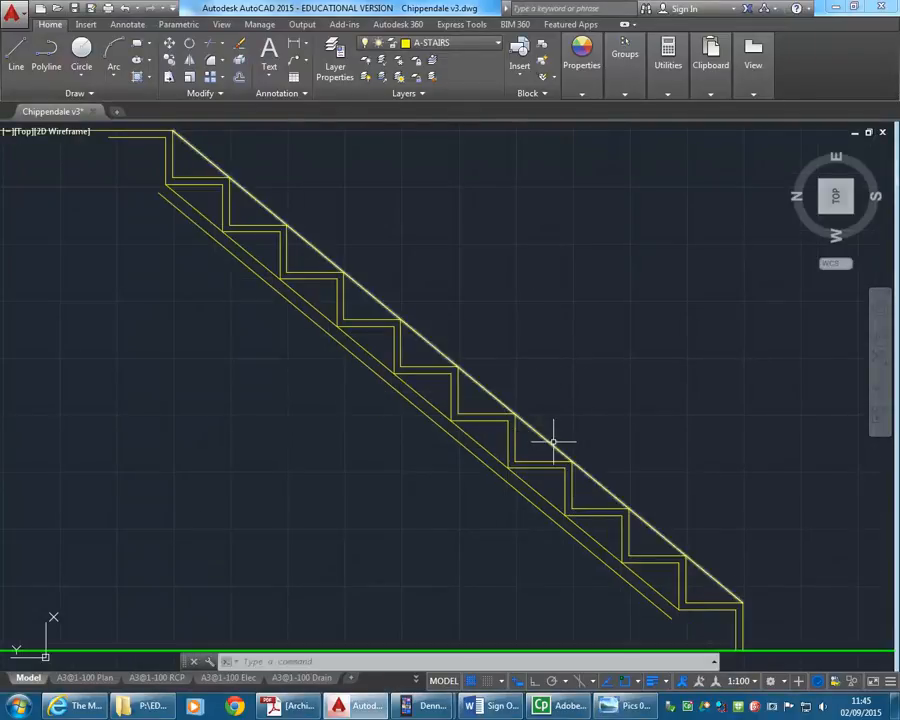
type("o")
key("Return")
type("50")
key("Return")
left_click(550, 443)
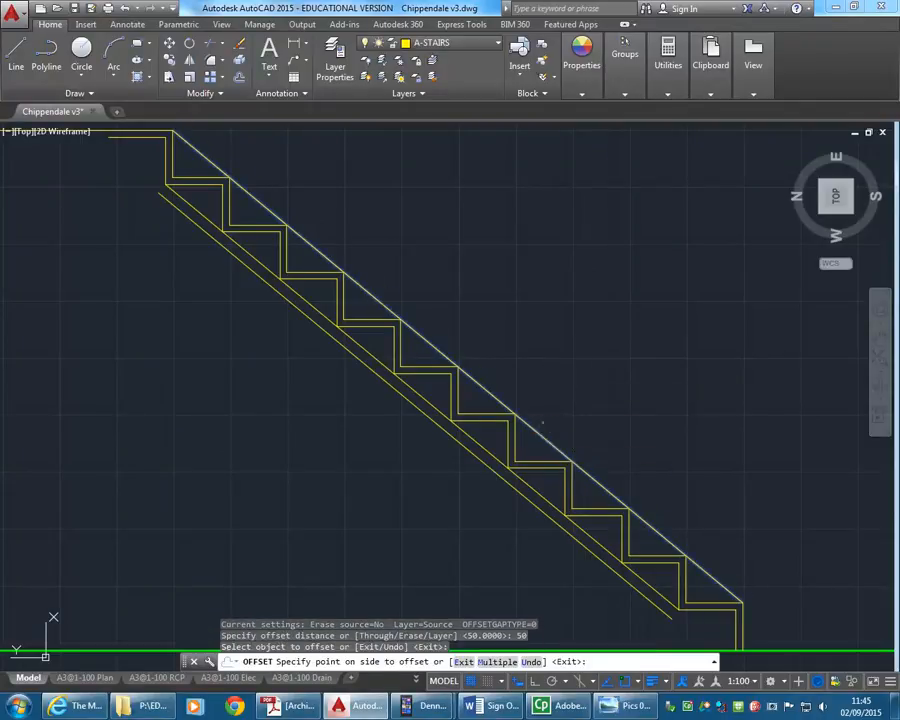
left_click(558, 423)
key("Return")
Step: Offset the face of the bottom riser 50 units outwards at the foot of the stair
middle_click_drag(572, 410, 470, 264)
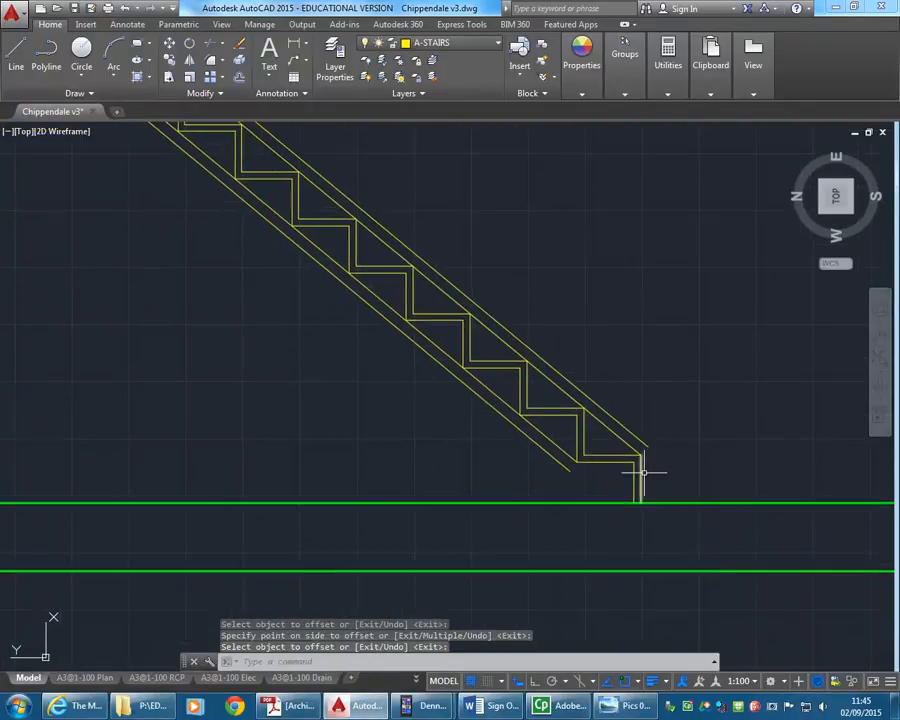
scroll(640, 474, "up", 4)
key("Return")
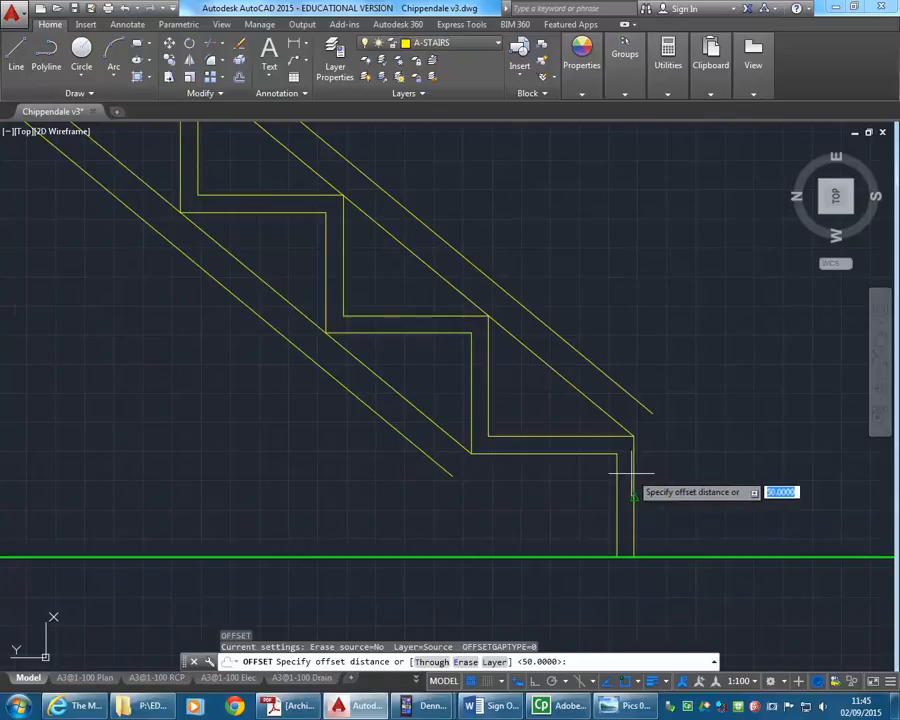
key("Return")
left_click(634, 478)
left_click(685, 490)
key("Return")
Step: Fillet the offset vertical line at the foot of the stair with the upper sloping line to form a sharp corner
type("f")
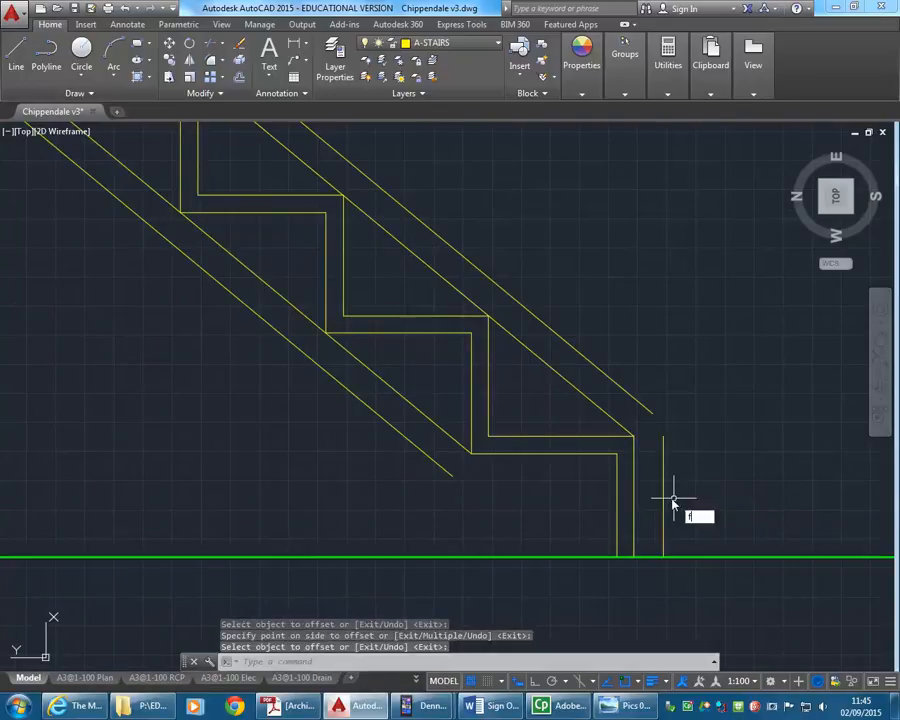
key("Return")
left_click(663, 487)
left_click(617, 381)
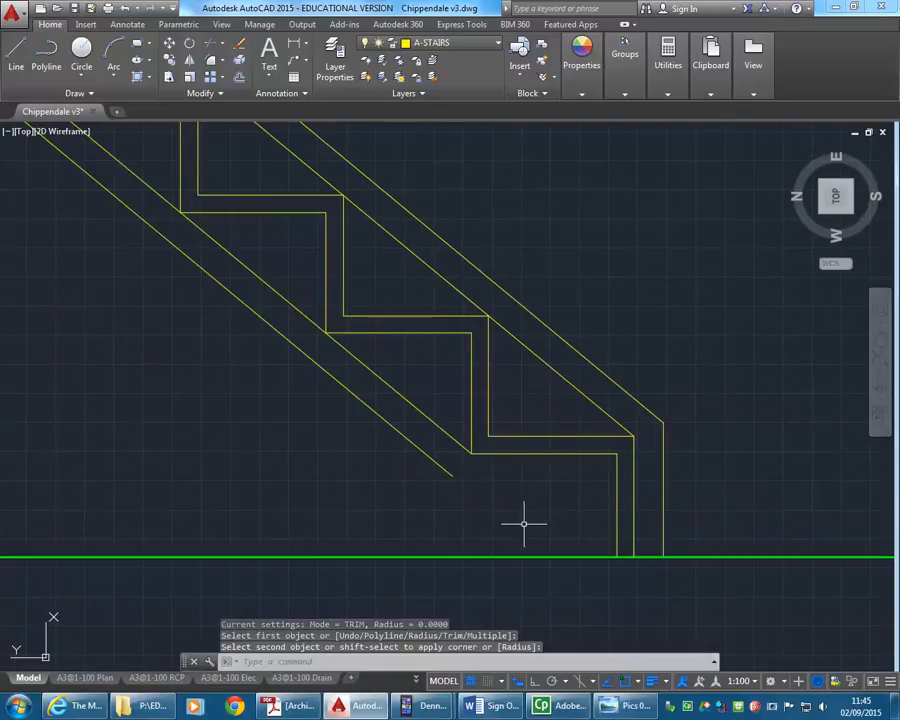
Step: Delete the sloping line touching the underside of the steps and extend the lower stringer line down to the floor line
left_click(441, 426)
key("Delete")
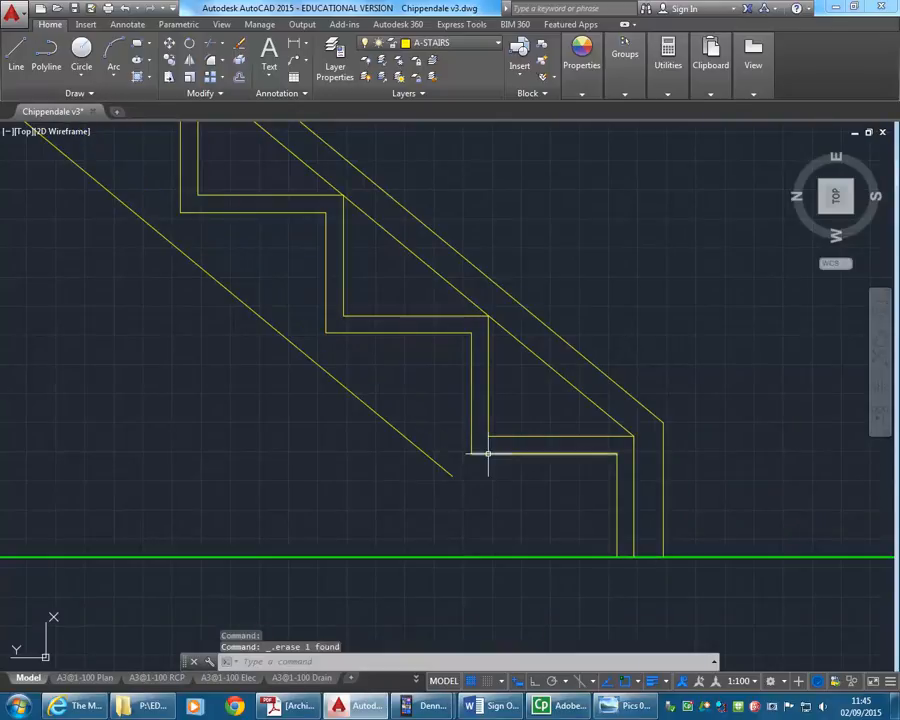
left_click(223, 45)
left_click(238, 88)
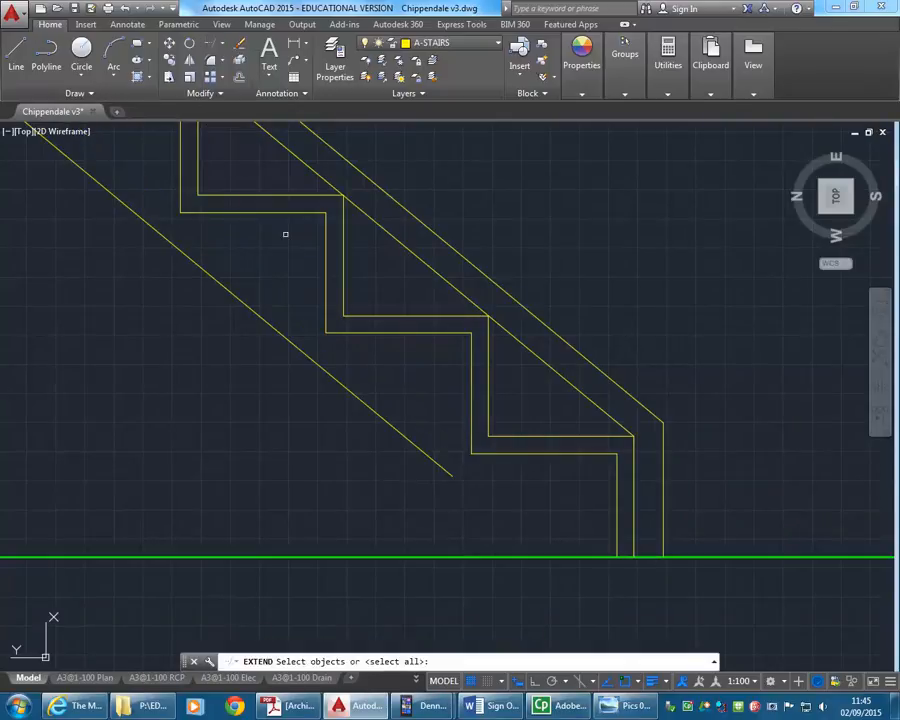
left_click(524, 557)
right_click(472, 497)
left_click(449, 474)
right_click(441, 467)
left_click(447, 475)
scroll(447, 475, "down", 5)
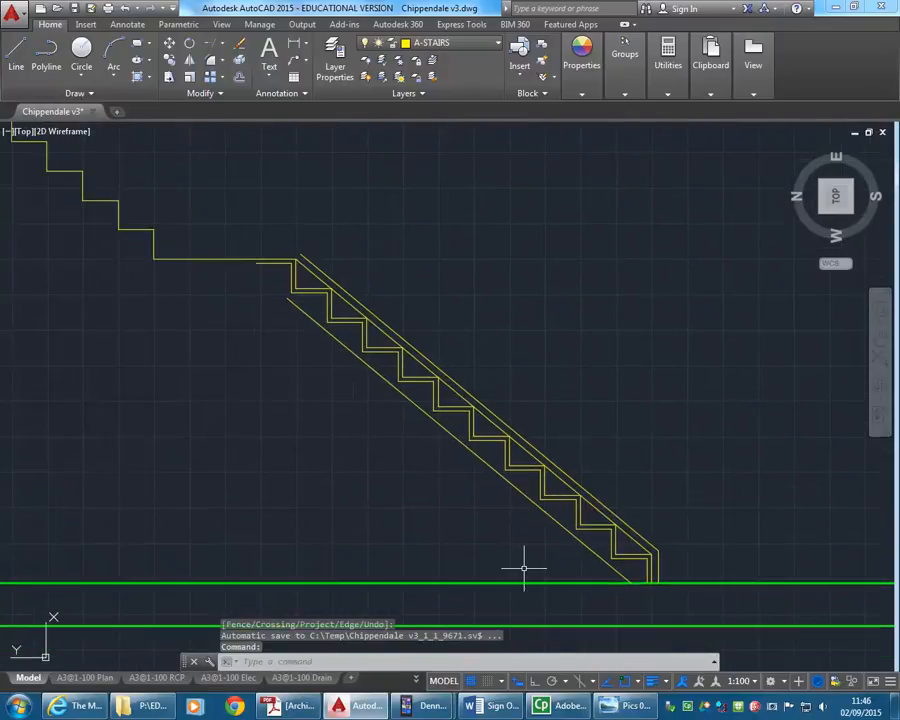
Step: Delete the sloping line that touches the nosings of the lower flight
scroll(679, 599, "up", 4)
left_click(578, 457)
key("Delete")
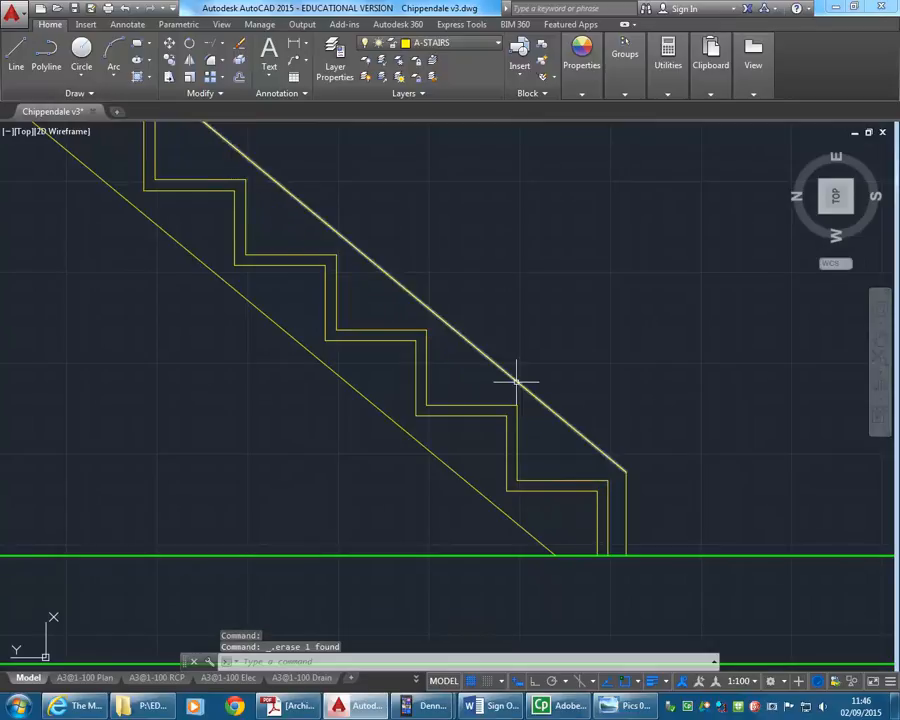
Step: Convert the outer face of the bottom riser into a polyline with Edit Polyline and choose its Join option
scroll(440, 372, "down", 5)
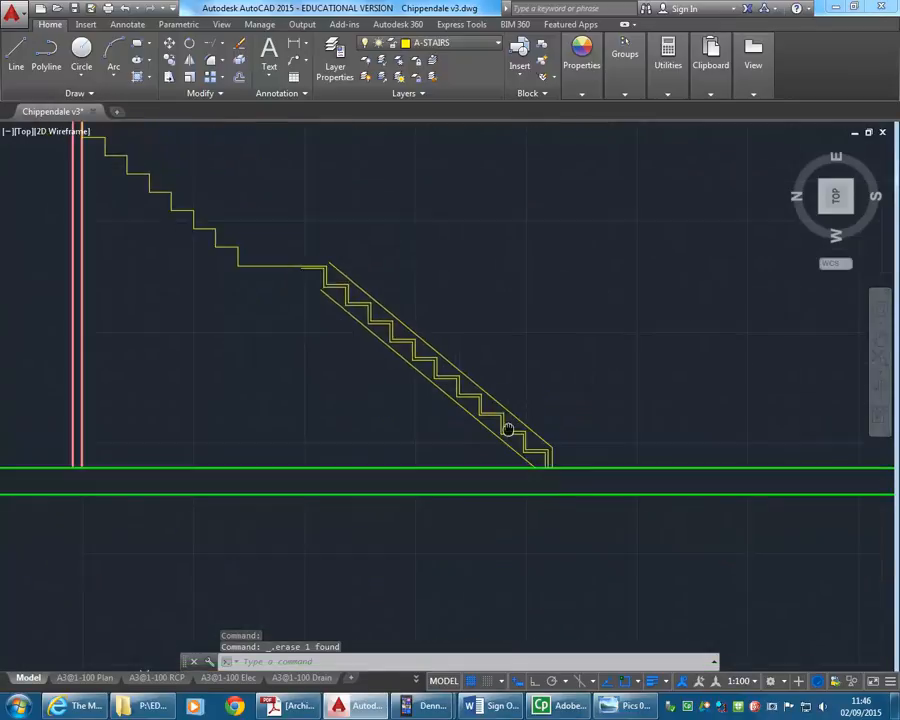
middle_click_drag(452, 390, 578, 482)
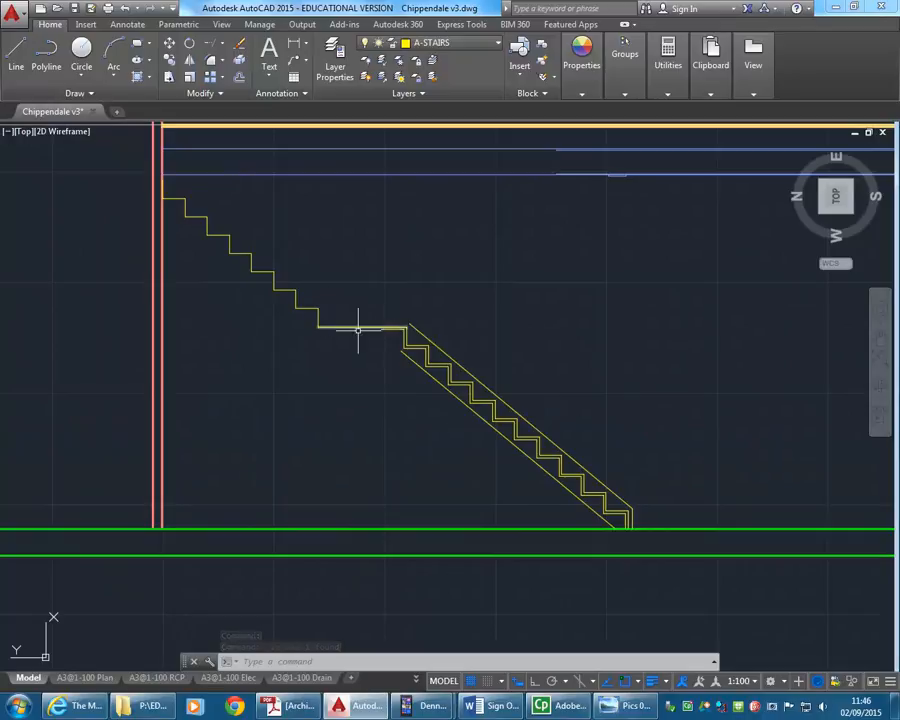
scroll(623, 533, "up", 5)
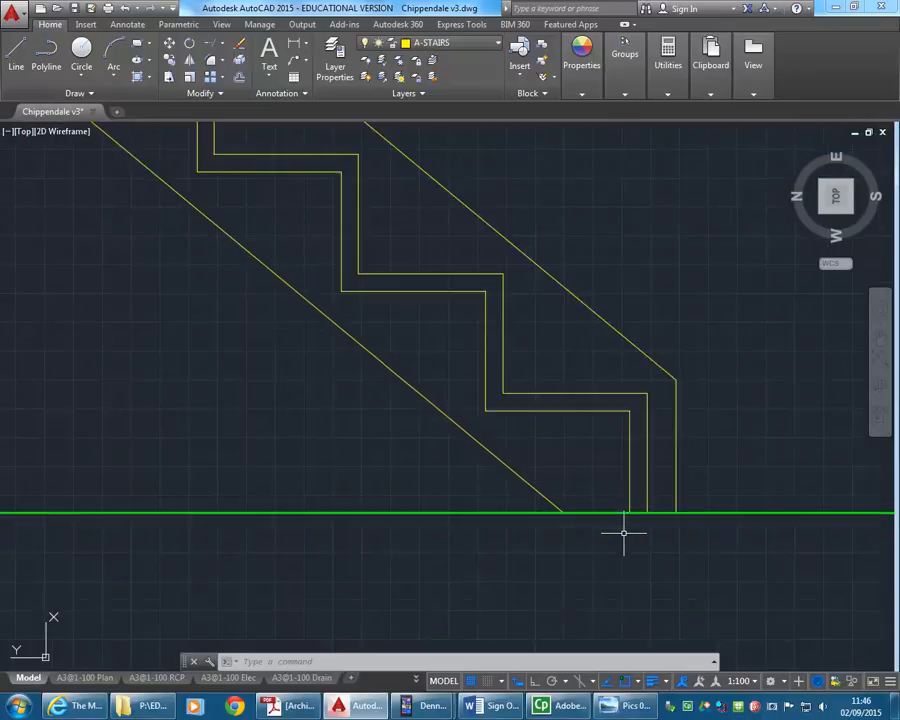
left_click(204, 98)
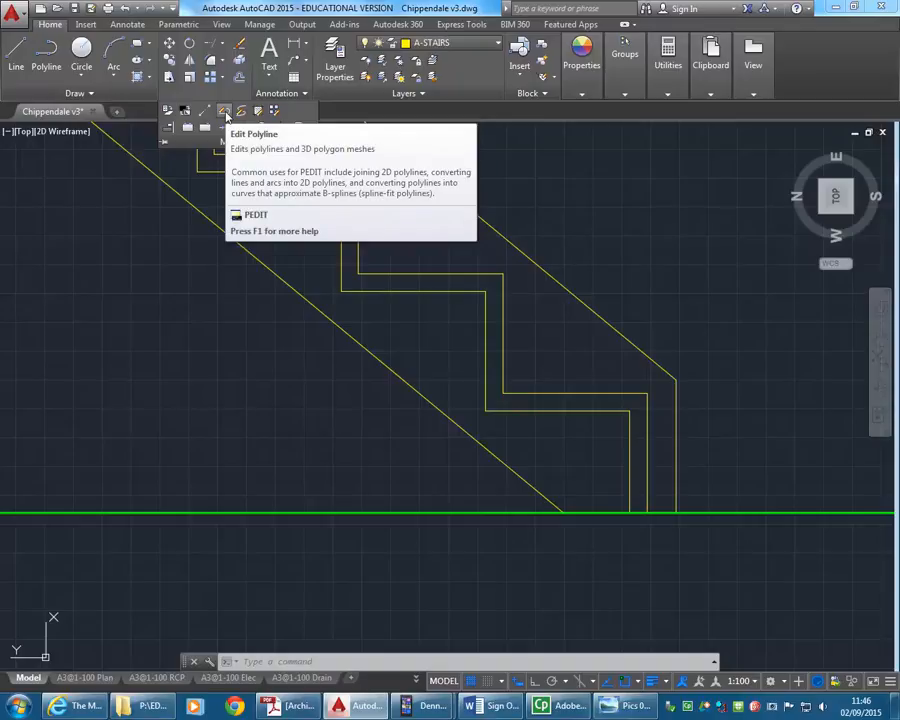
left_click(225, 111)
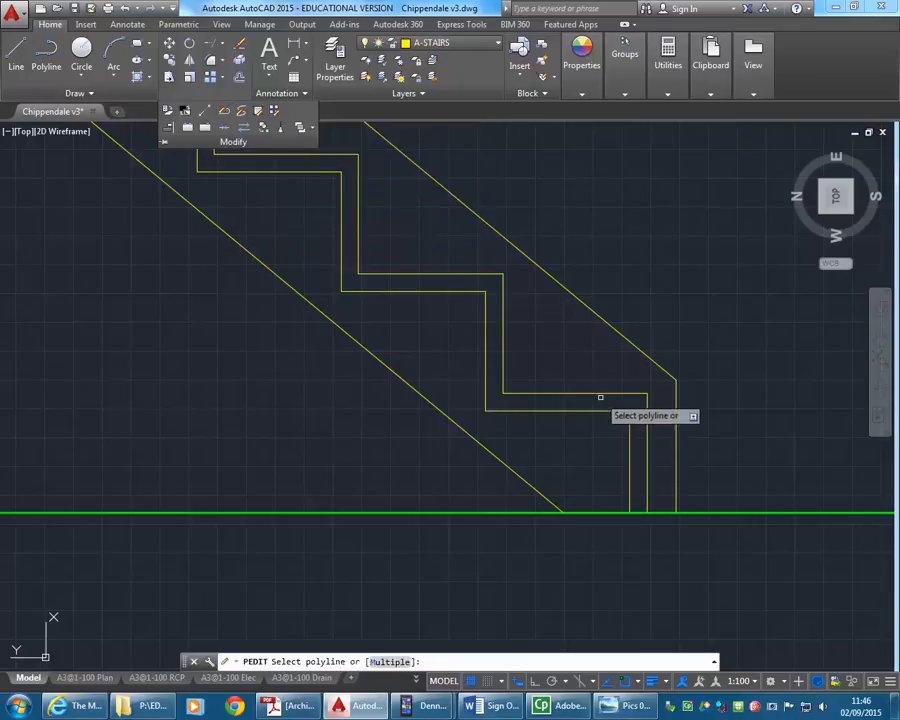
left_click(647, 441)
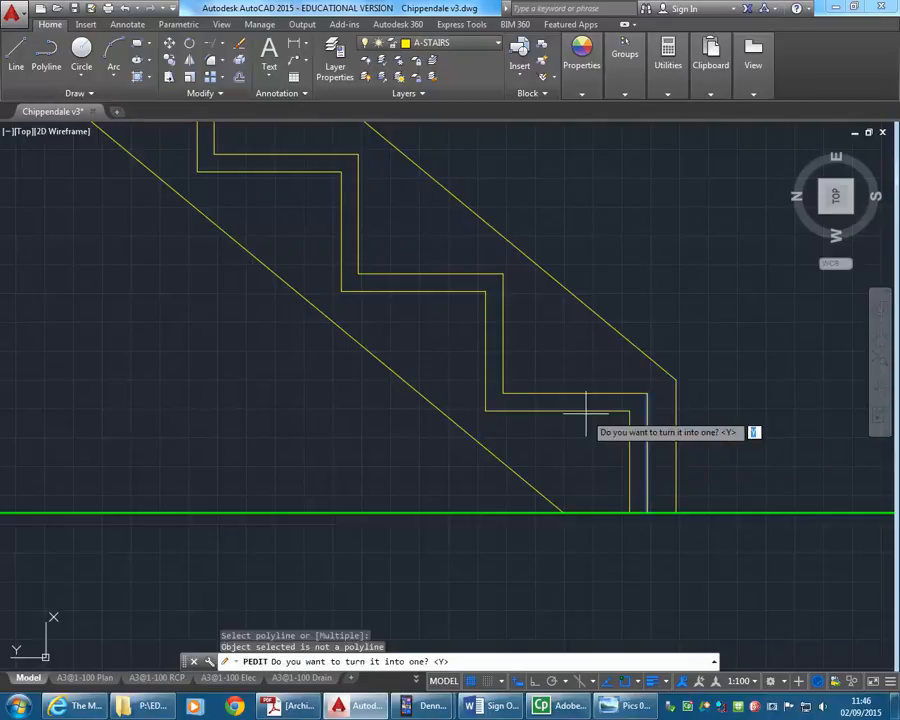
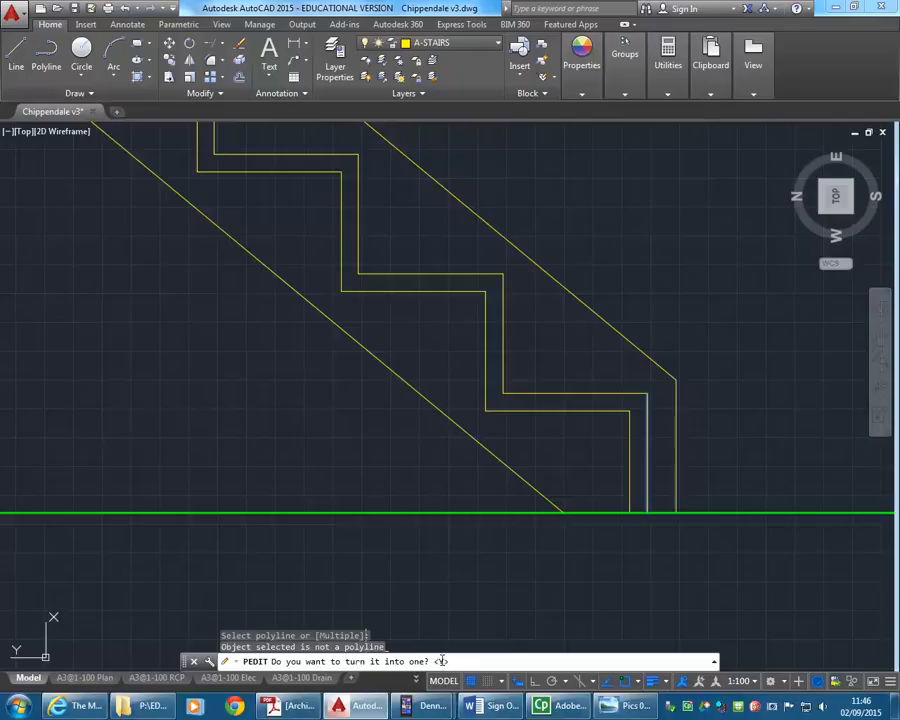
key("Return")
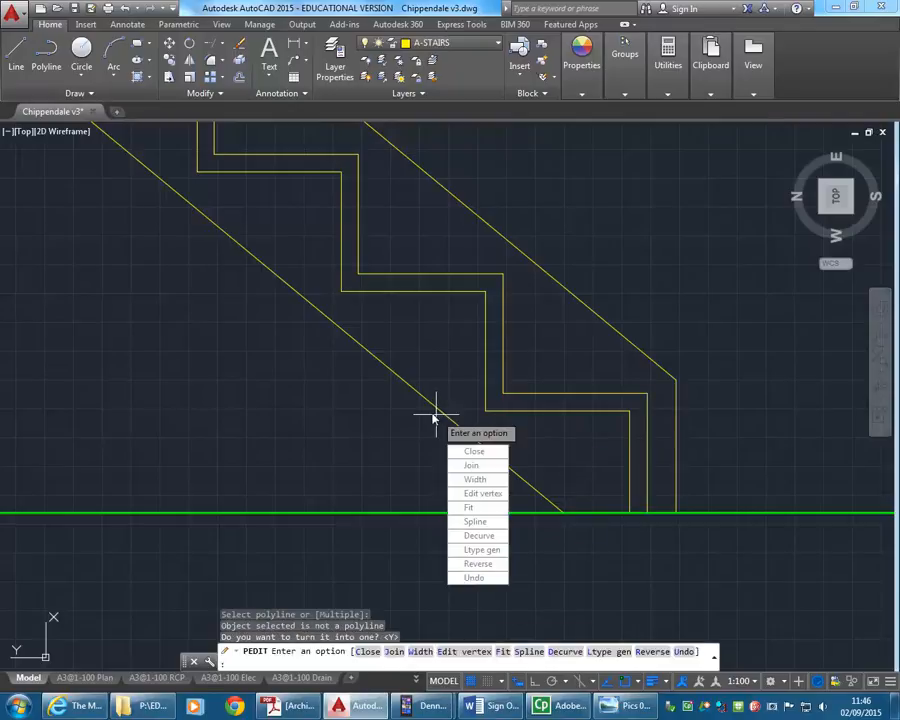
left_click(471, 468)
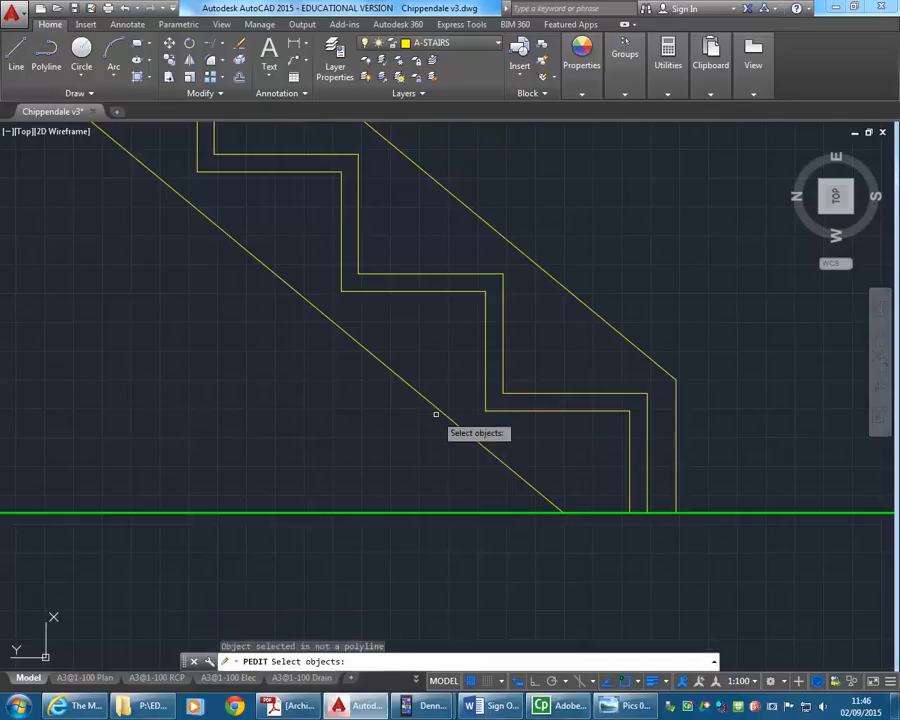
Step: Join the treads, risers and landing of both flights into the polyline, finish the edit and check the joined profile
scroll(352, 314, "down", 5)
middle_click_drag(352, 314, 420, 462)
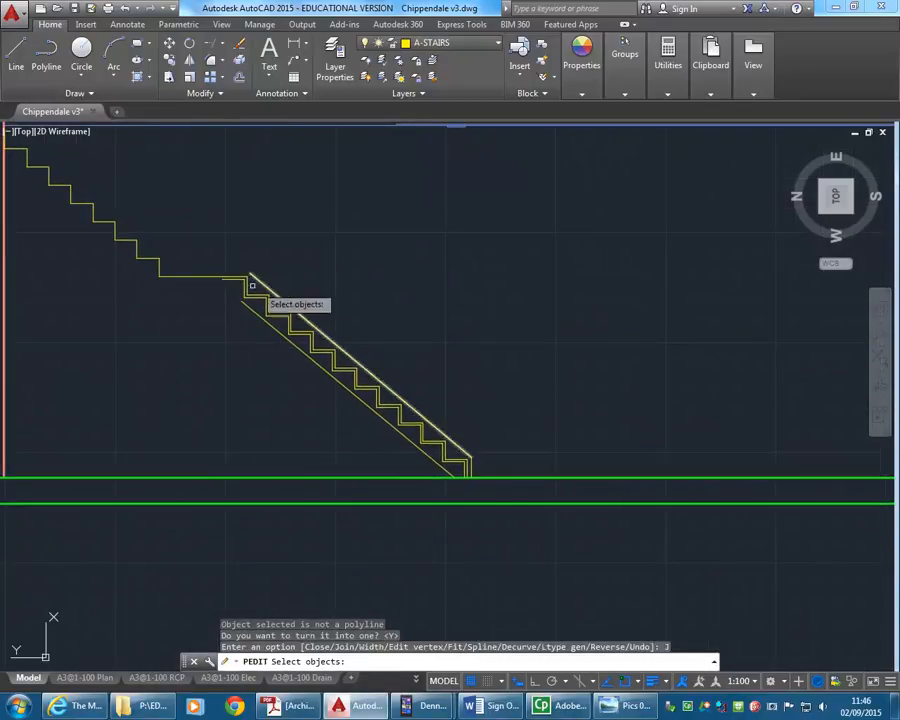
left_click(189, 243)
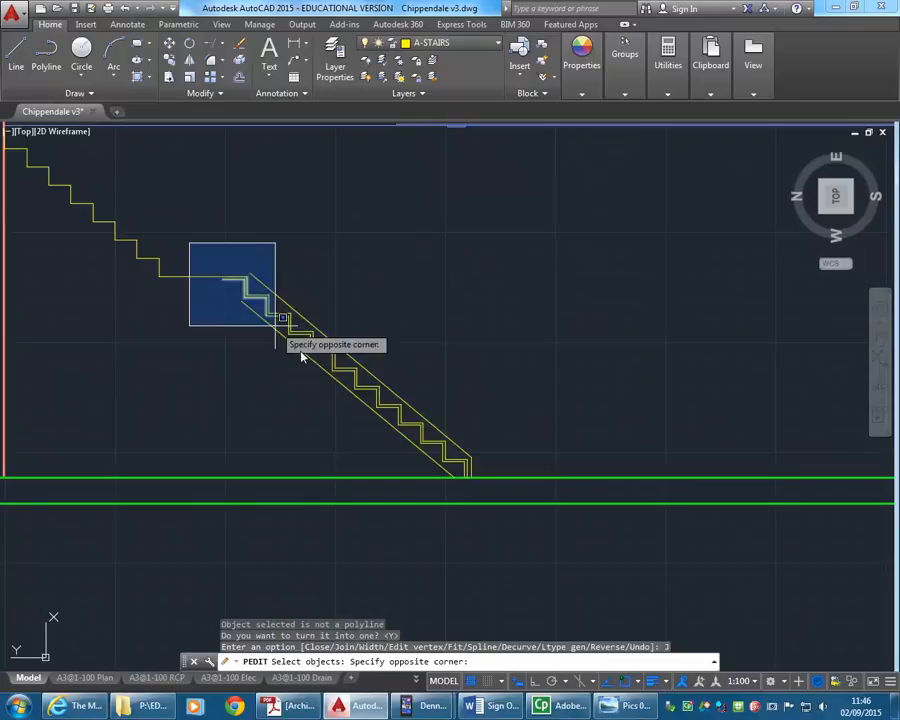
left_click(496, 483)
middle_click_drag(145, 277, 312, 394)
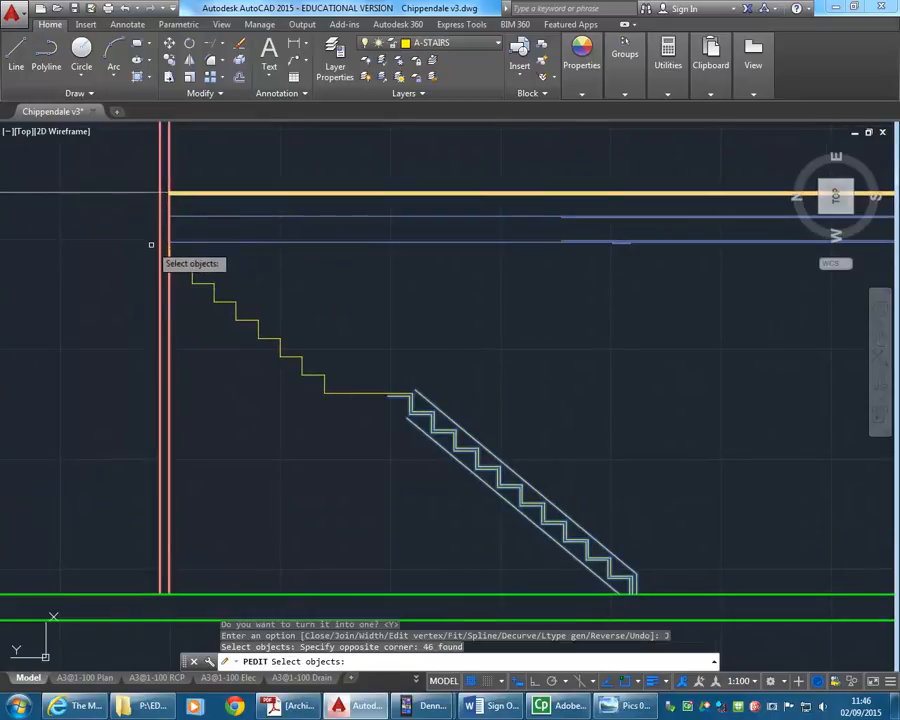
scroll(151, 241, "up", 3)
left_click(125, 221)
scroll(412, 446, "down", 2)
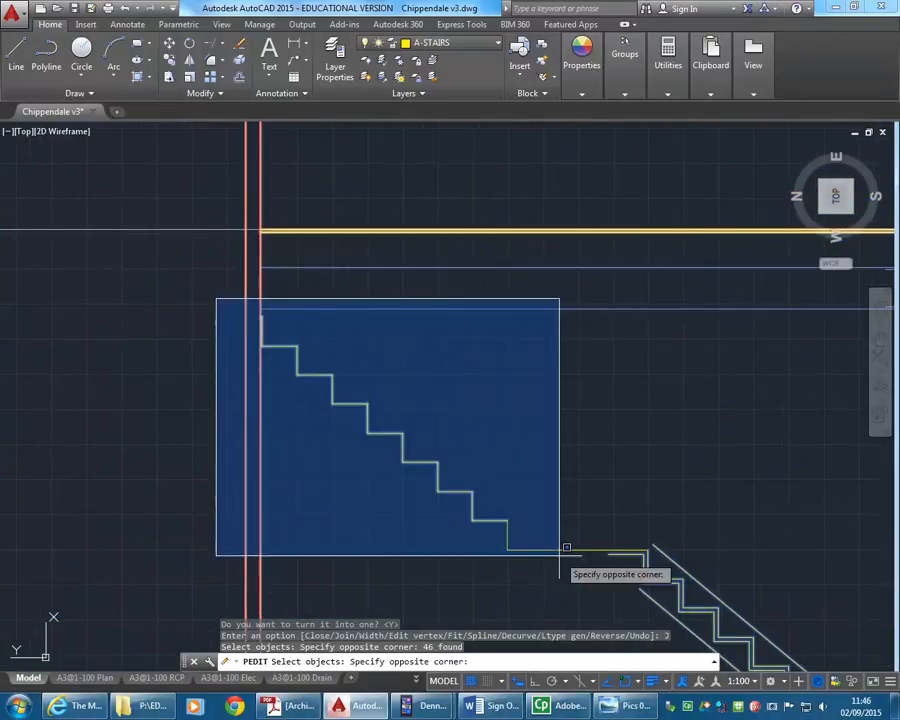
left_click(654, 608)
middle_click_drag(609, 588, 400, 430)
scroll(500, 490, "down", 4)
scroll(505, 510, "up", 4)
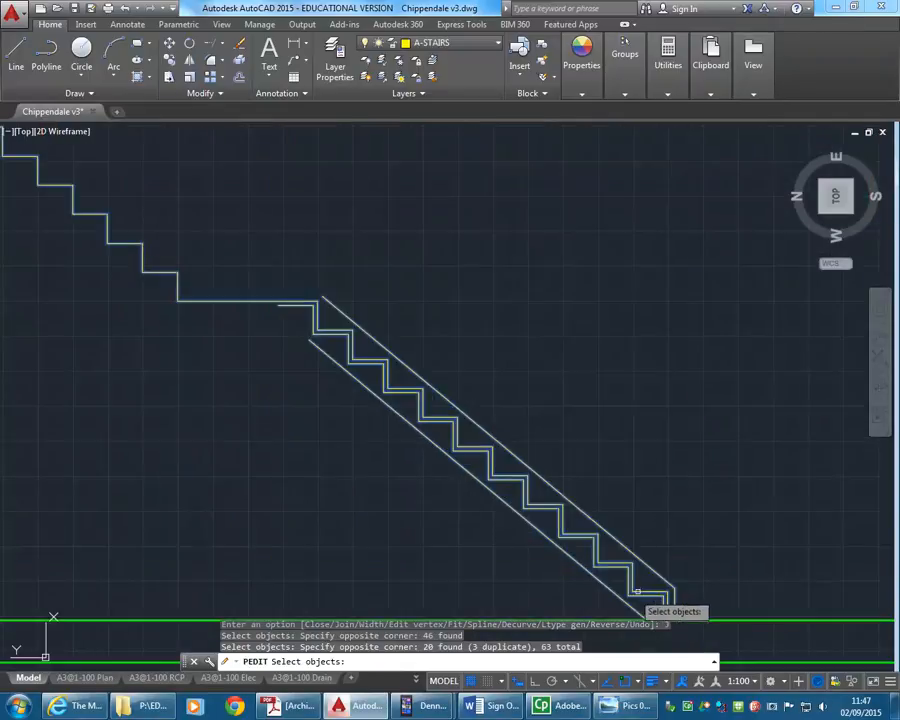
scroll(640, 598, "up", 3)
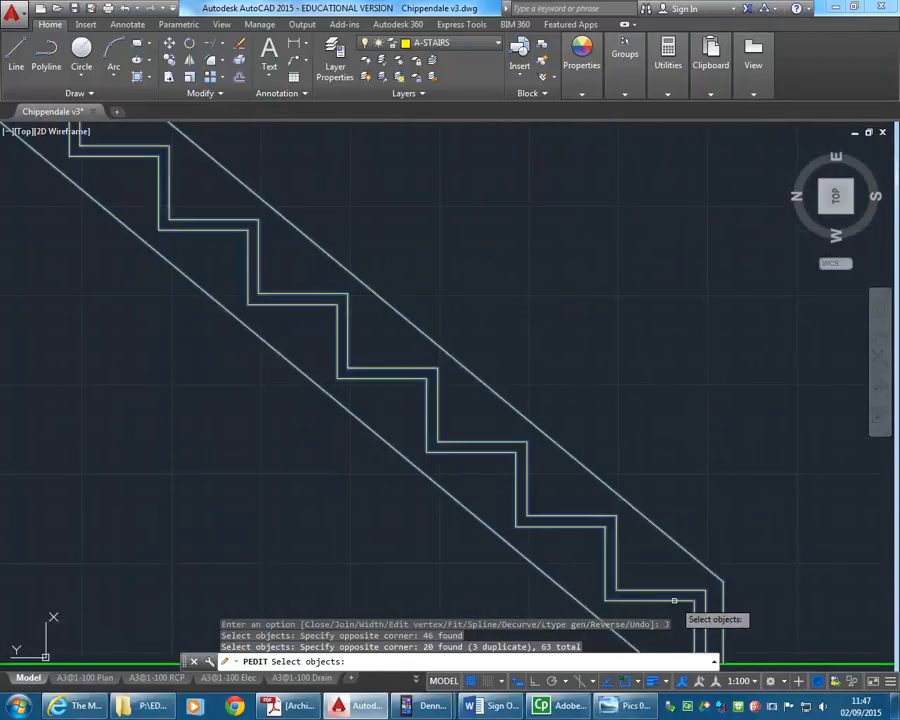
scroll(408, 484, "down", 5)
mouse_move(408, 484)
middle_mouse_down()
mouse_move(372, 479)
mouse_move(387, 479)
middle_mouse_up()
middle_click_drag(340, 434, 391, 439)
key("Return")
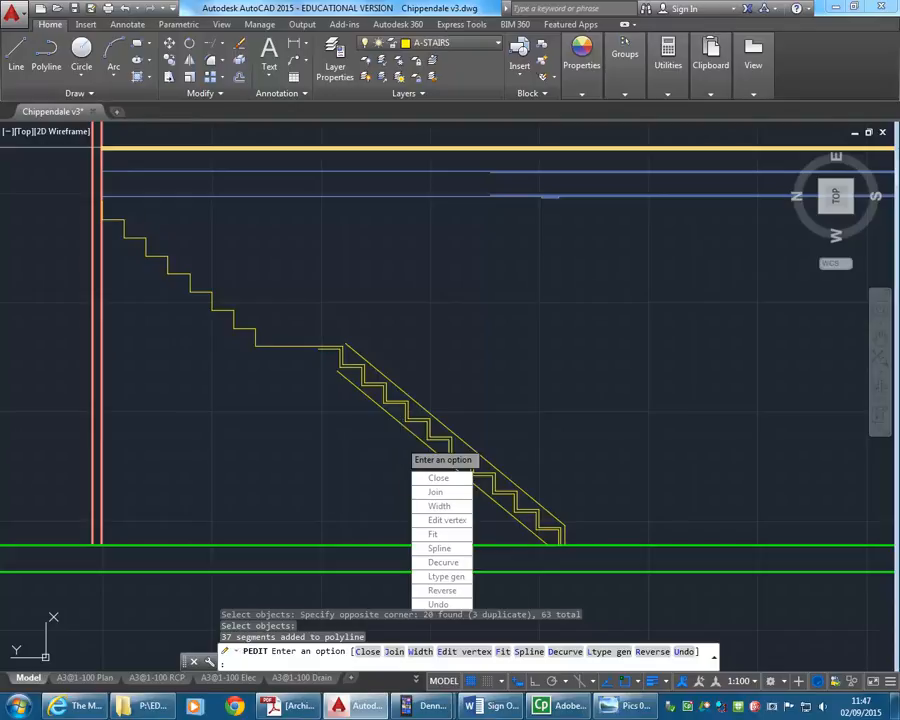
key("Return")
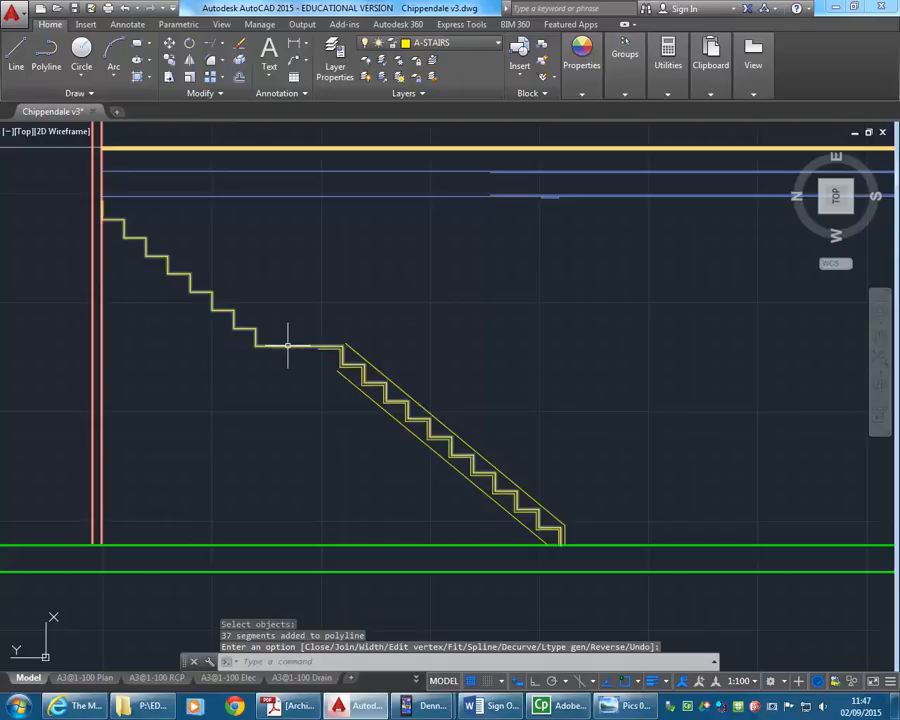
left_click(288, 346)
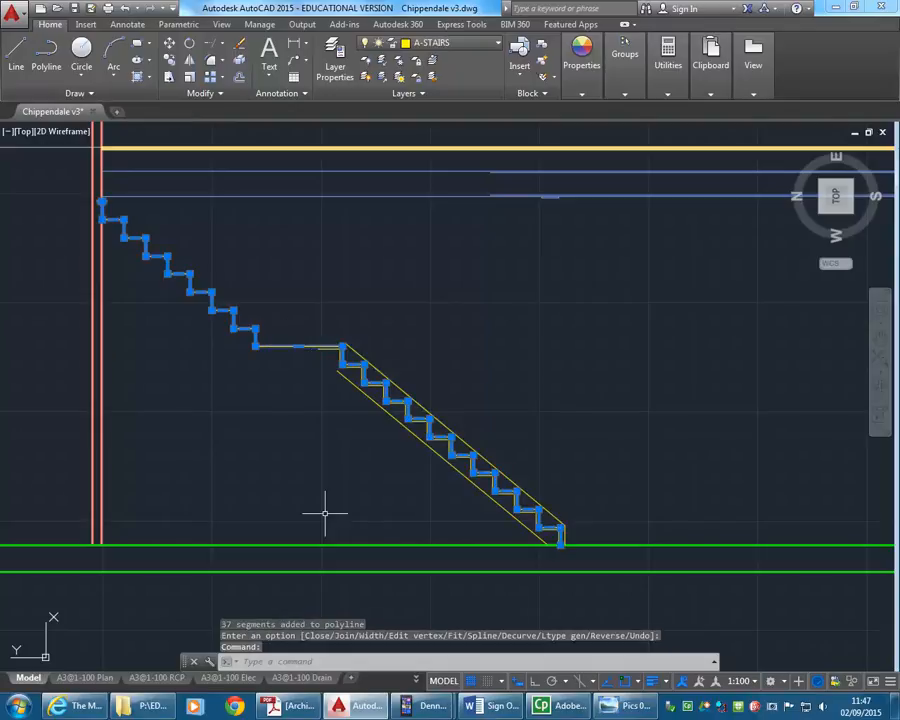
key("Escape")
key("Escape")
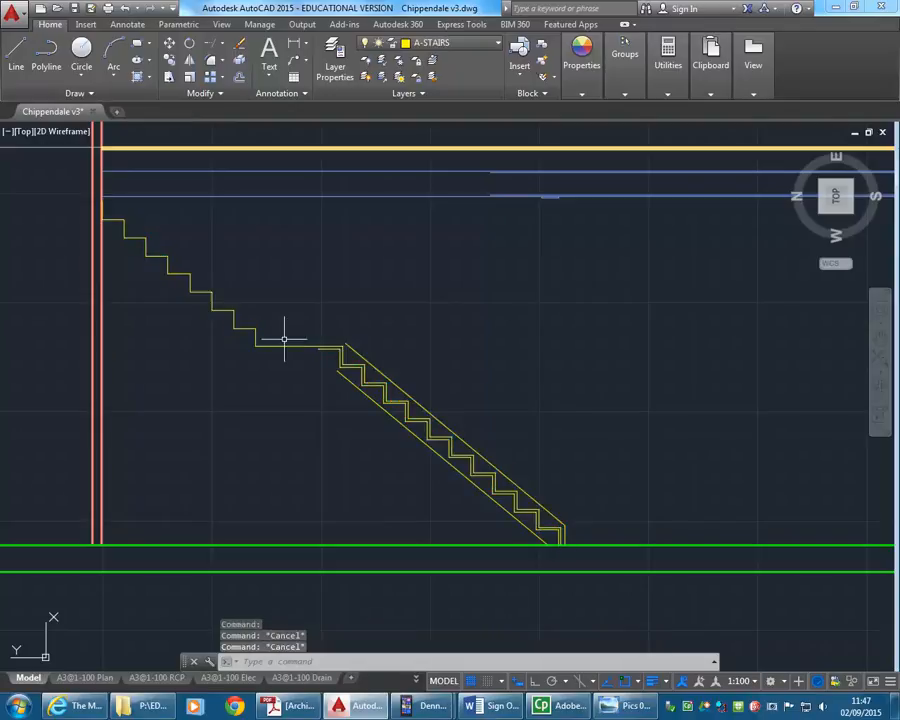
Step: Delete all the inner tread and riser thickness lines beneath the lower flight's stair profile
left_click(285, 319)
left_click(548, 536)
key("Delete")
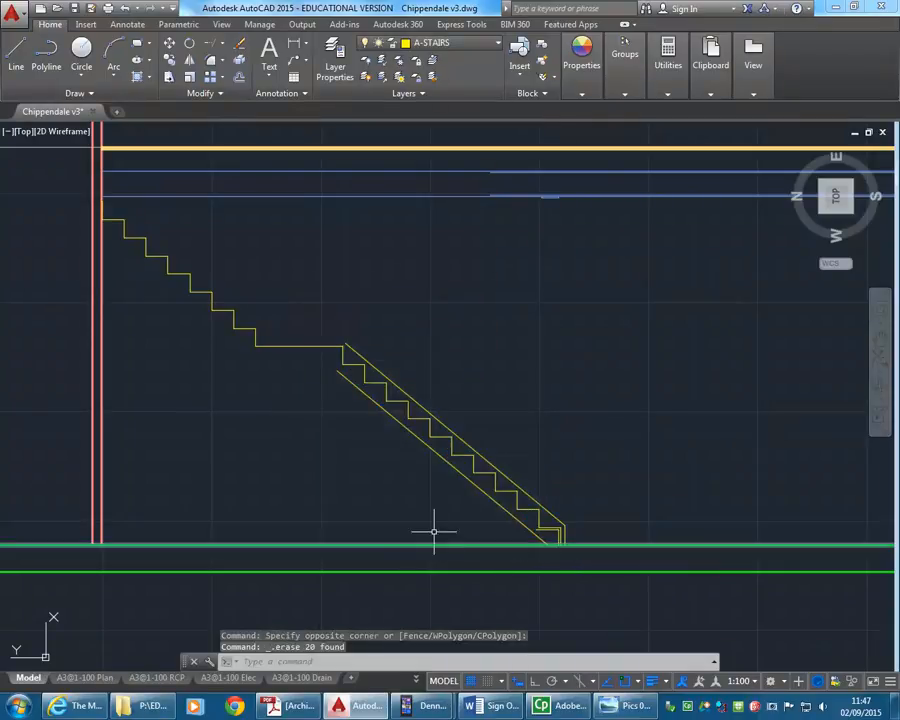
left_click(403, 481)
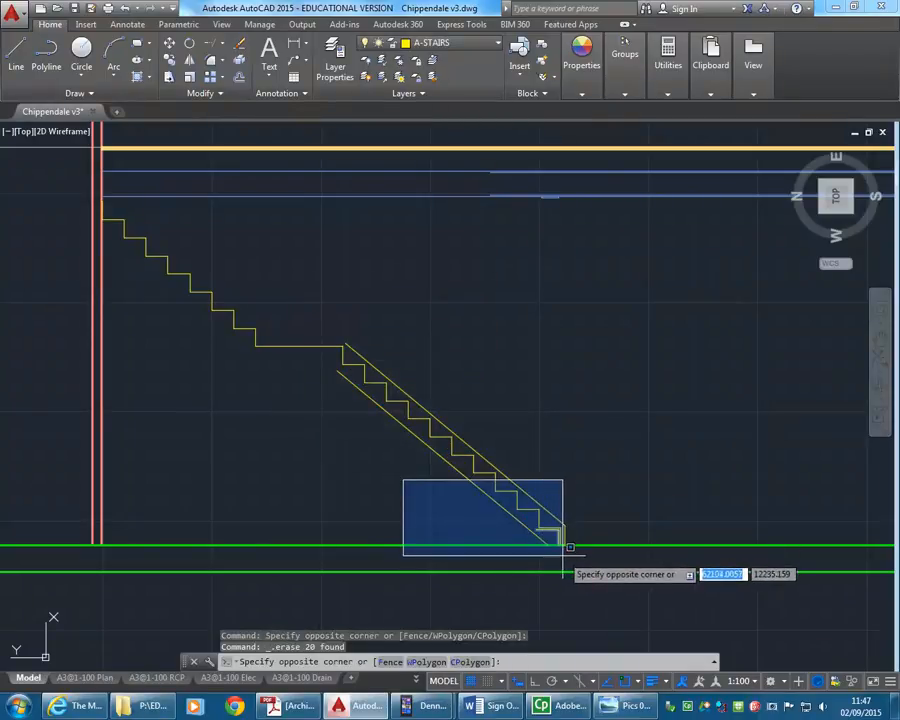
left_click(565, 555)
key("Delete")
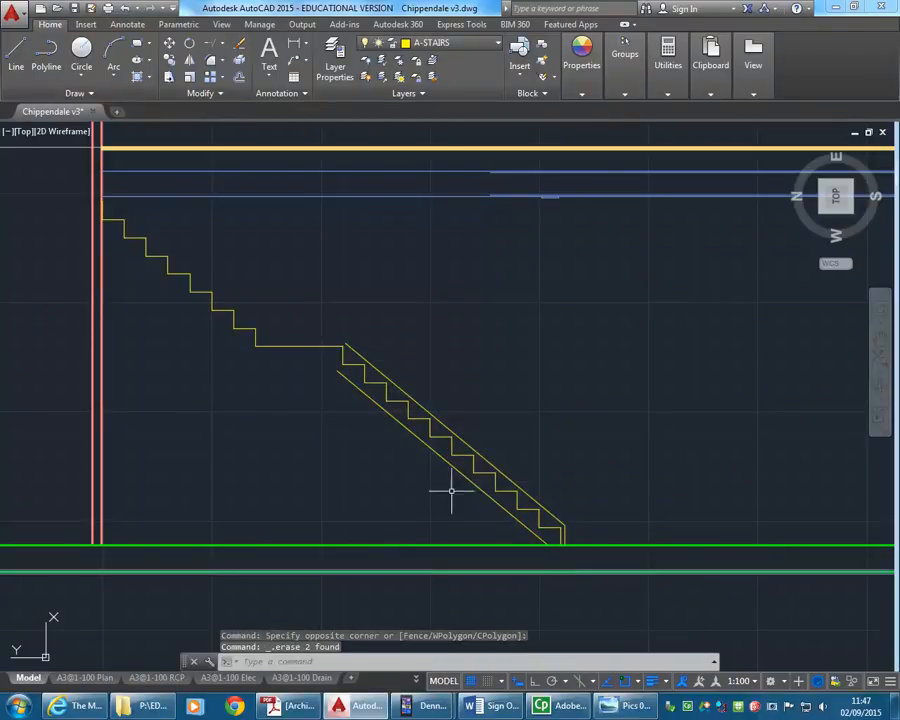
Step: Set the linetype of the joined stair profile polyline to HIDDEN2
left_click(296, 347)
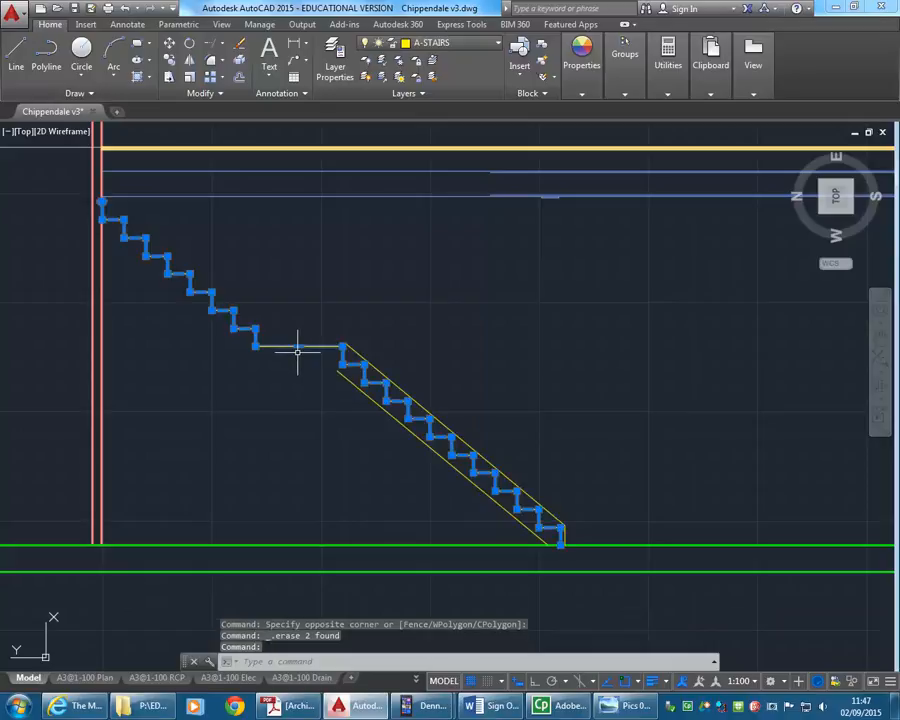
left_click(625, 93)
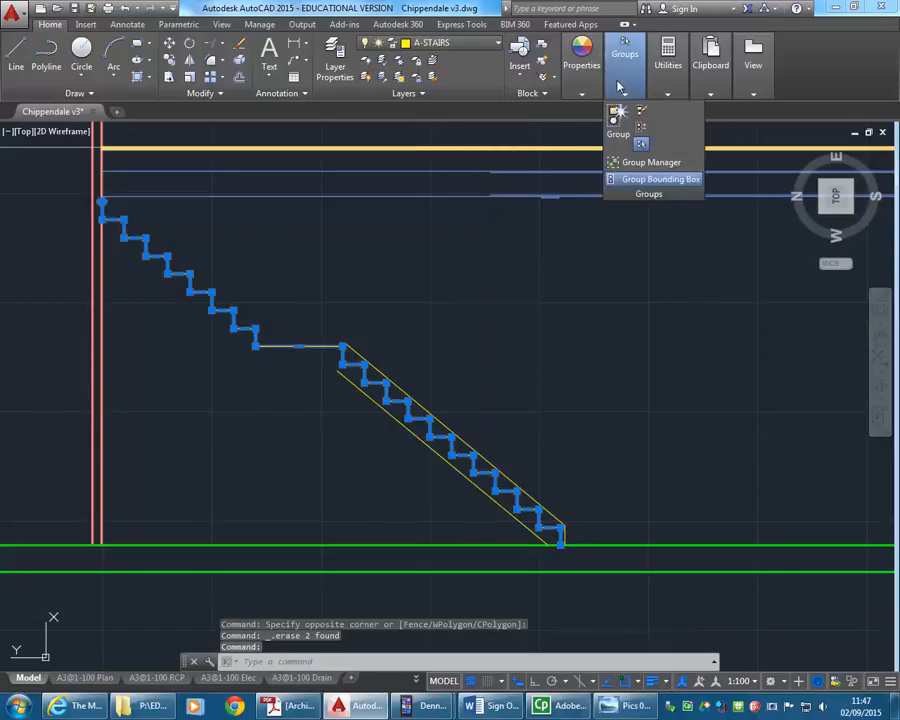
left_click(578, 72)
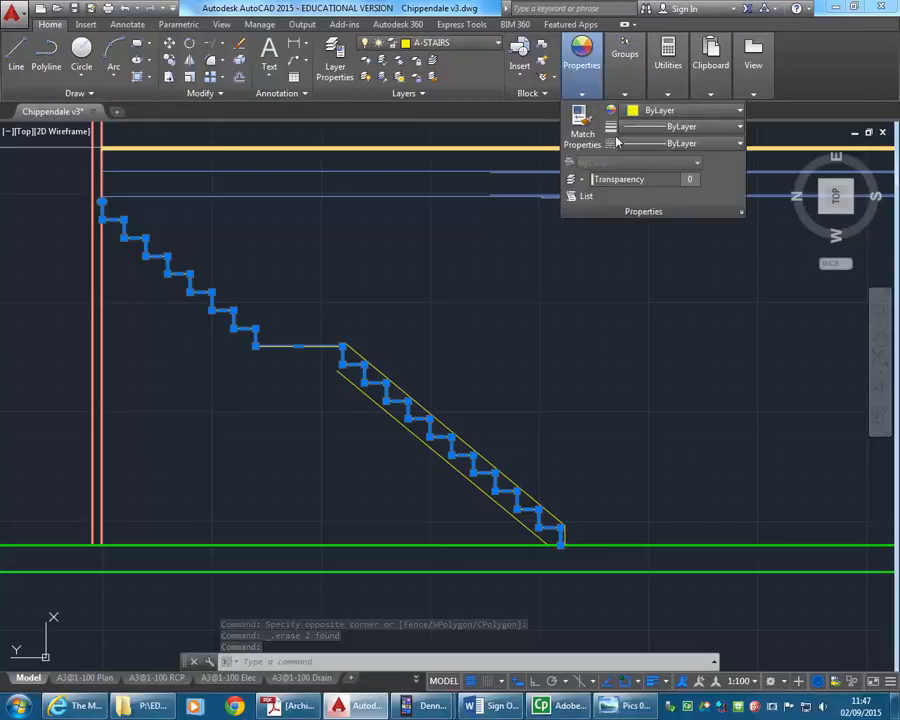
left_click(697, 146)
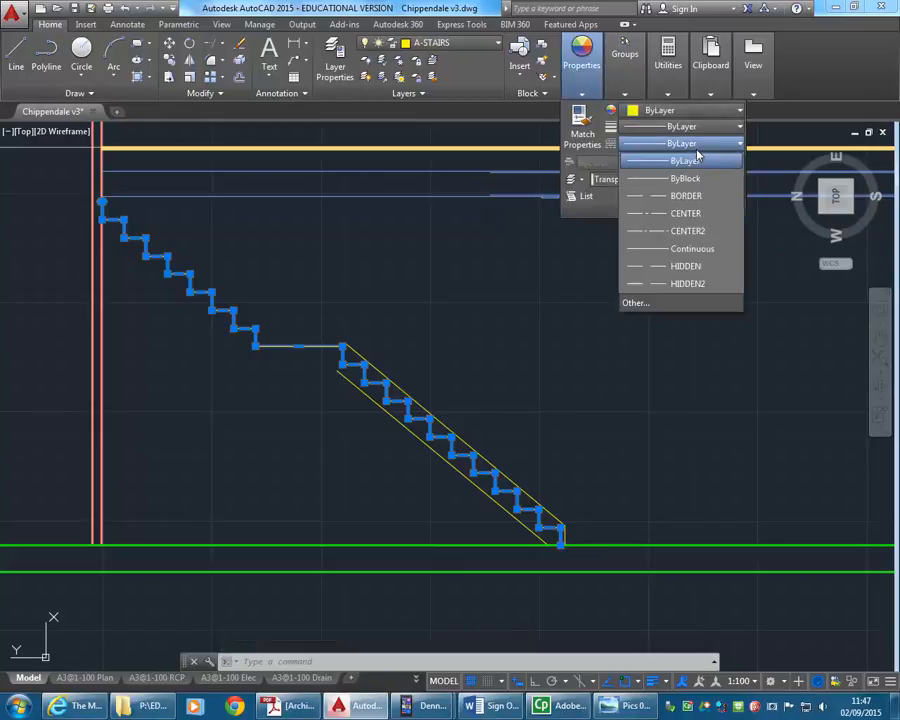
left_click(688, 284)
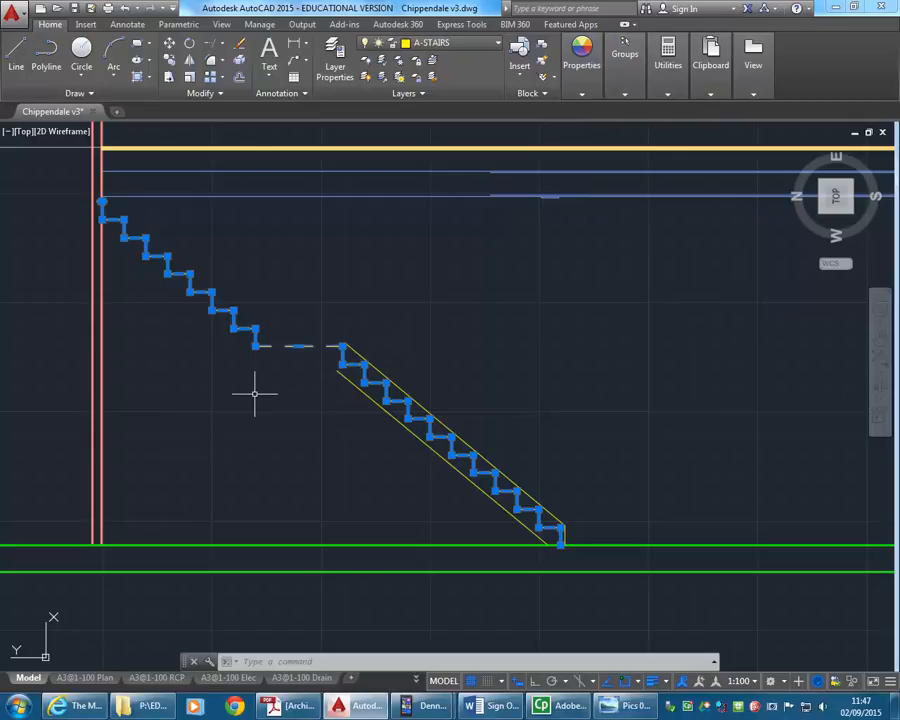
key("Escape")
key("Escape")
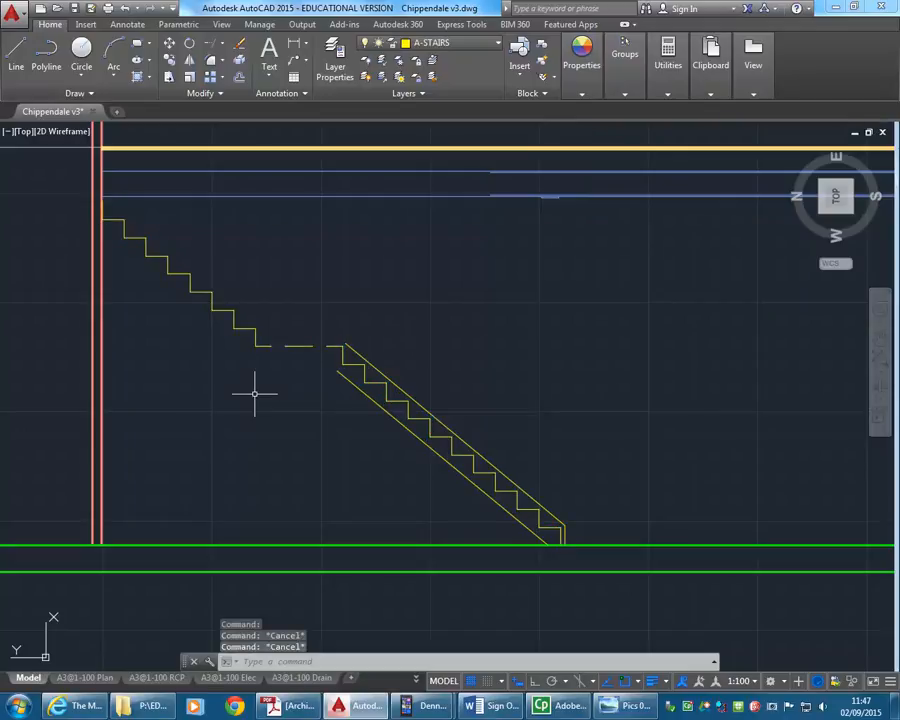
Step: Open the properties of the hidden-line stair profile polyline and set its linetype scale to 5
left_click(292, 346)
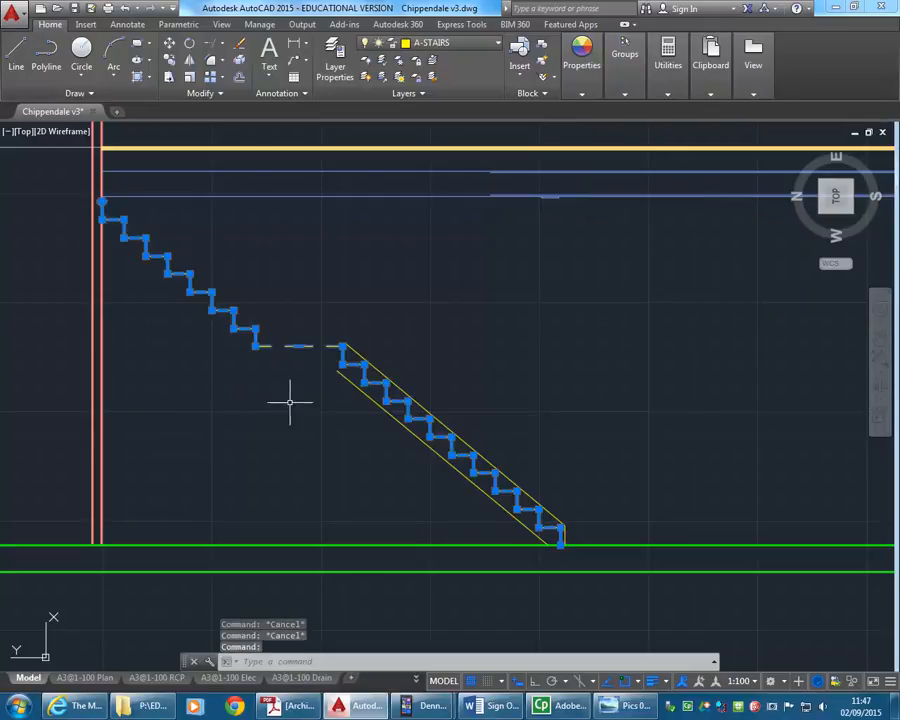
mouse_move(590, 78)
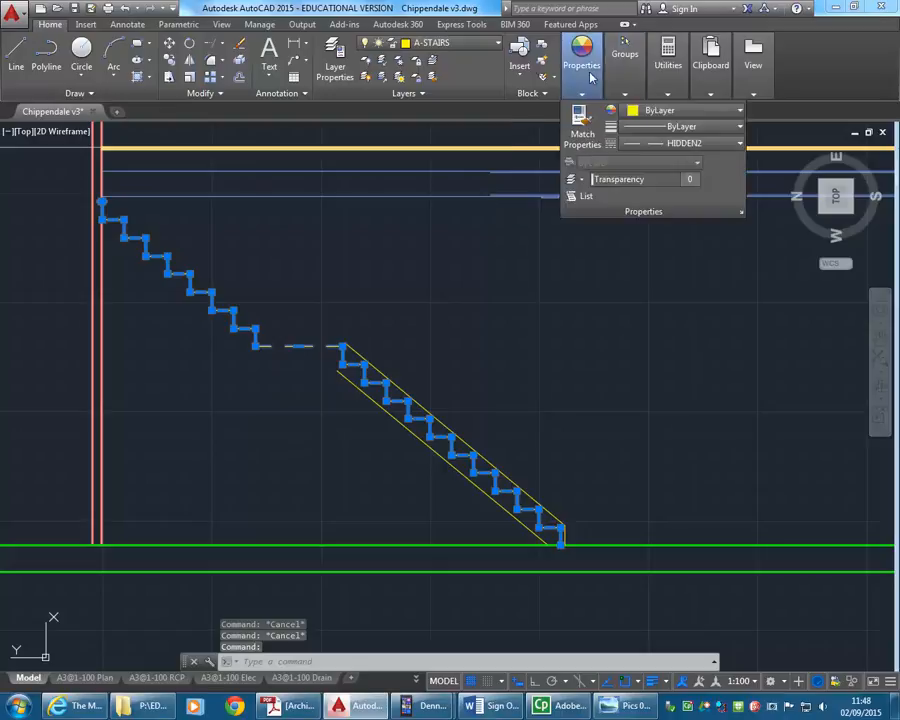
right_click(349, 257)
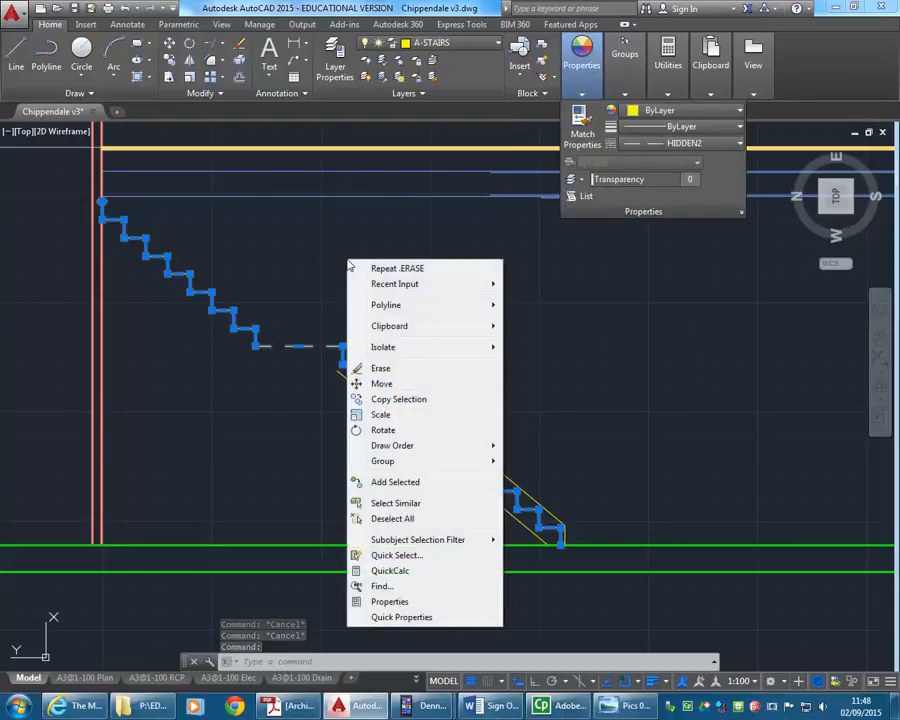
left_click(390, 601)
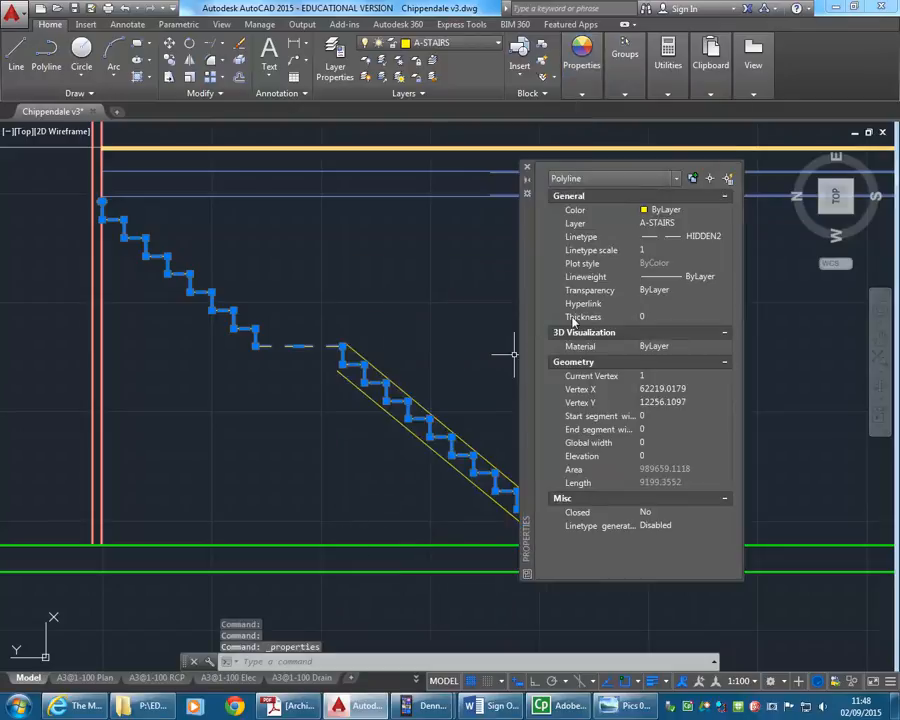
left_click(666, 250)
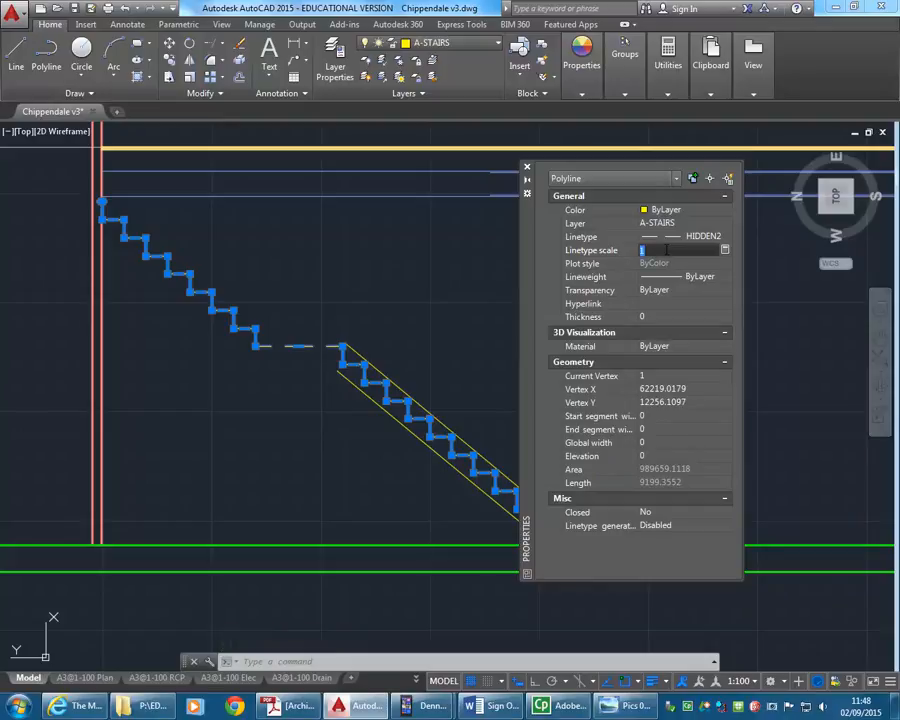
left_click_drag(535, 320, 603, 317)
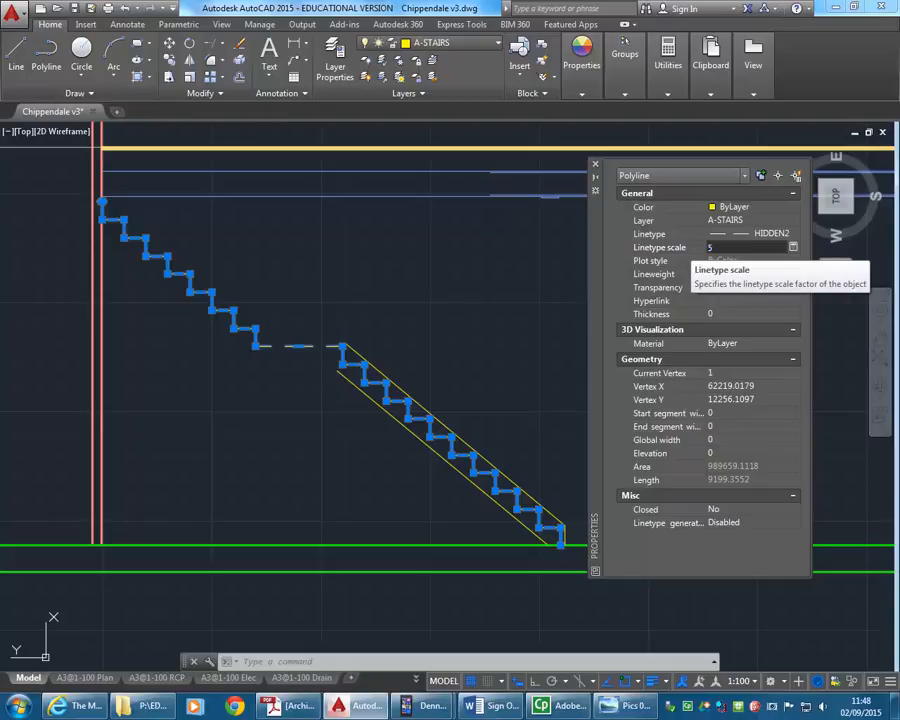
key("Return")
Step: Try linetype scales of 0.5 and 0.2 on the stair profile polyline
left_click(727, 248)
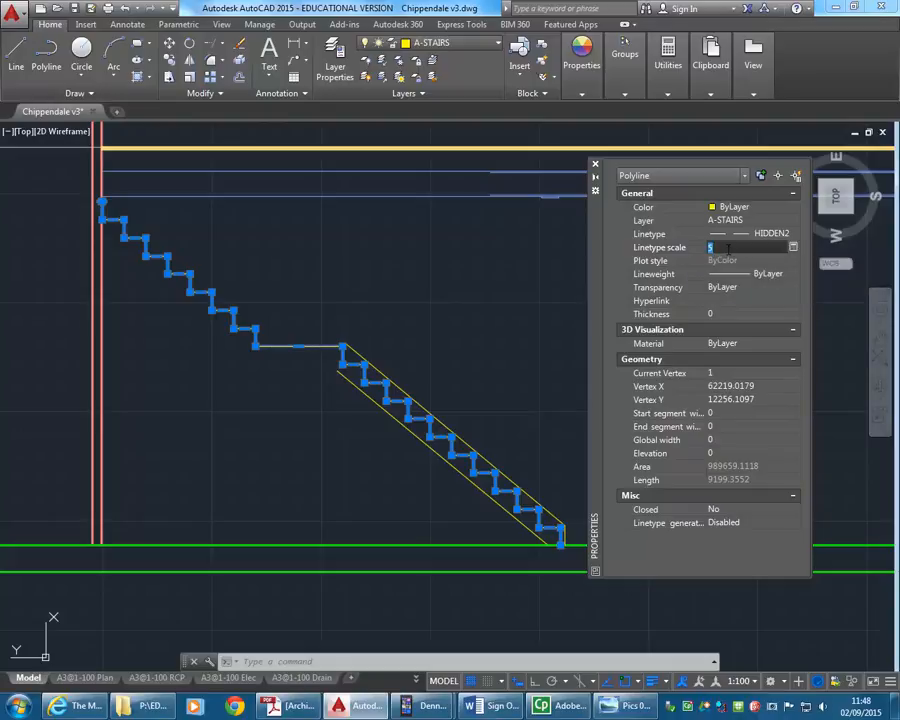
key("Return")
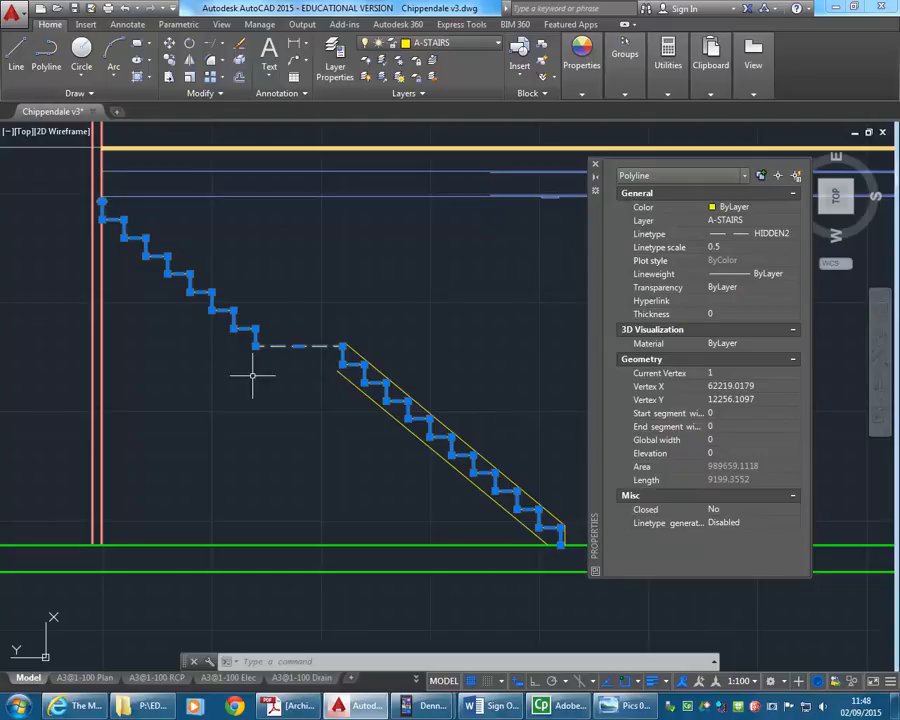
left_click(733, 248)
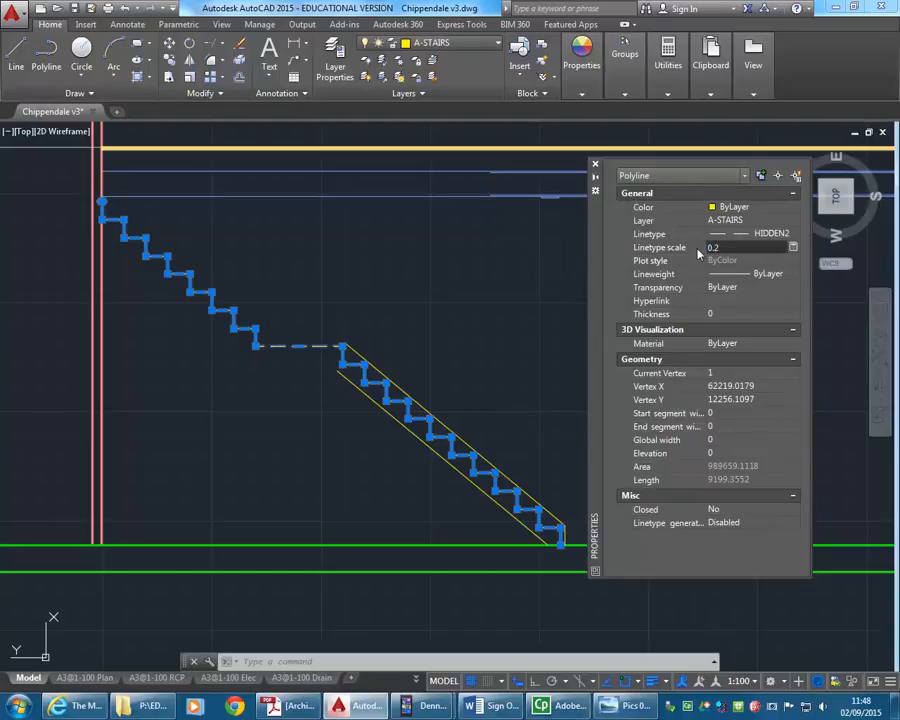
key("Return")
key("Escape")
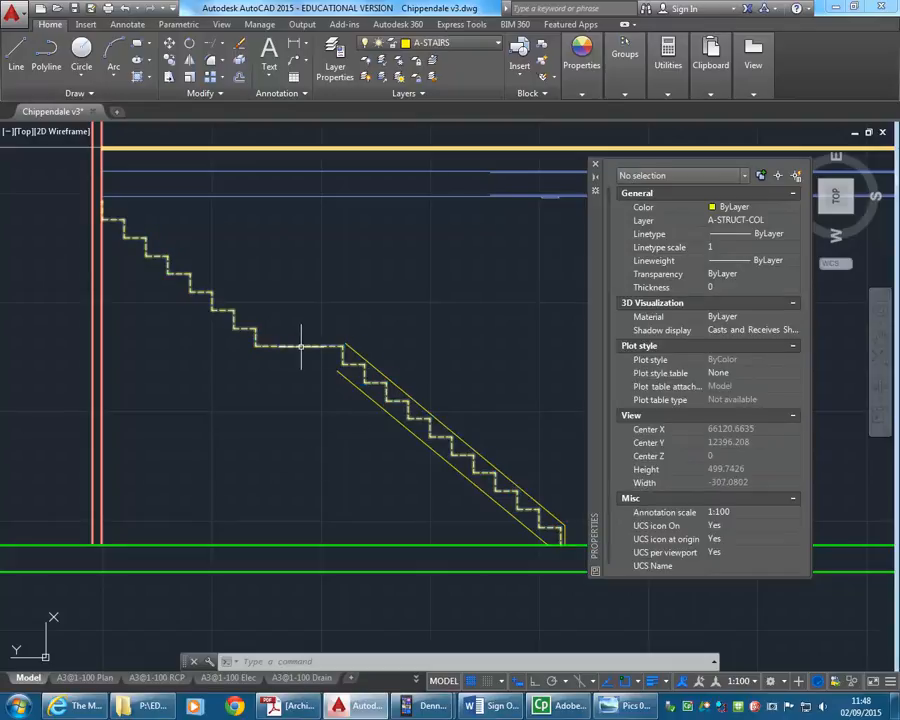
Step: Set the linetype scale of the stair profile polyline to 0.3 and check its dashes up close
left_click(301, 347)
left_click(736, 248)
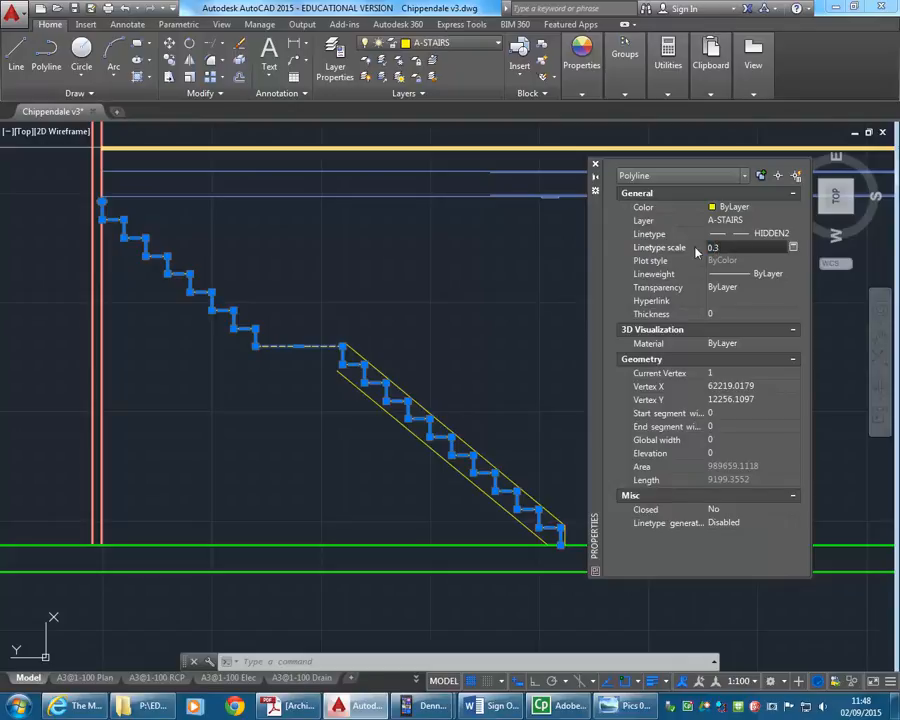
type("0.3")
key("Return")
key("Escape")
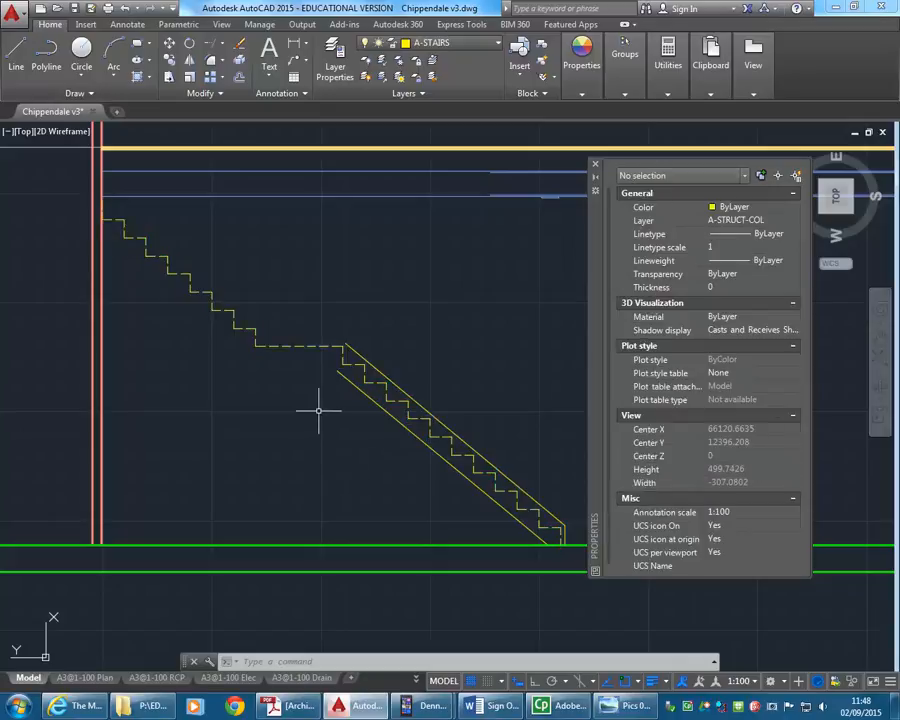
scroll(318, 410, "up", 2)
scroll(318, 410, "down", 2)
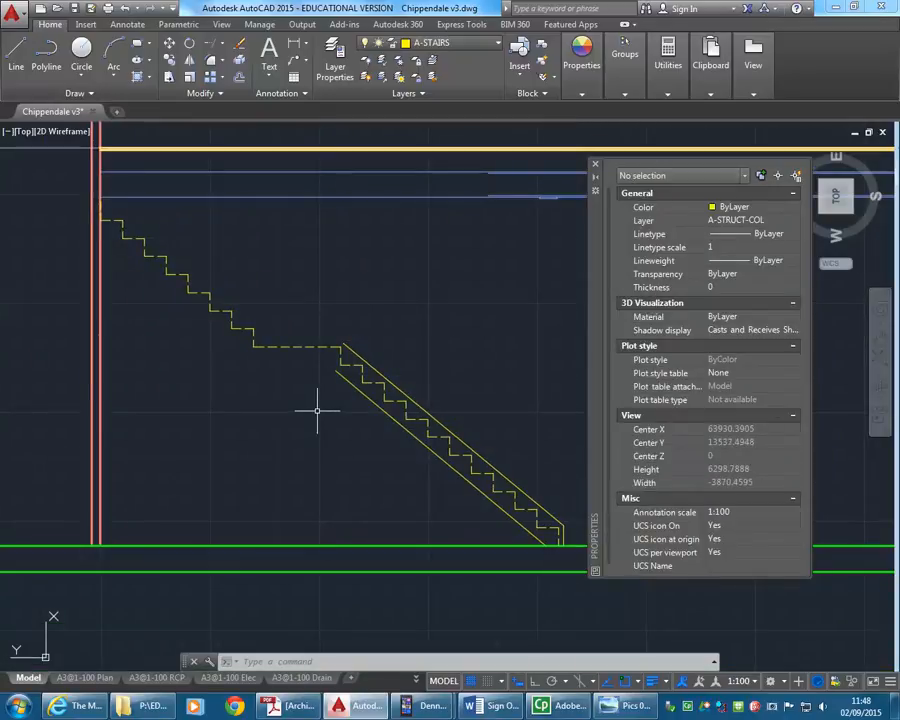
Step: Inspect the properties of the upper green floor line beneath the stairs, clear the selection and close the properties
left_click(272, 545)
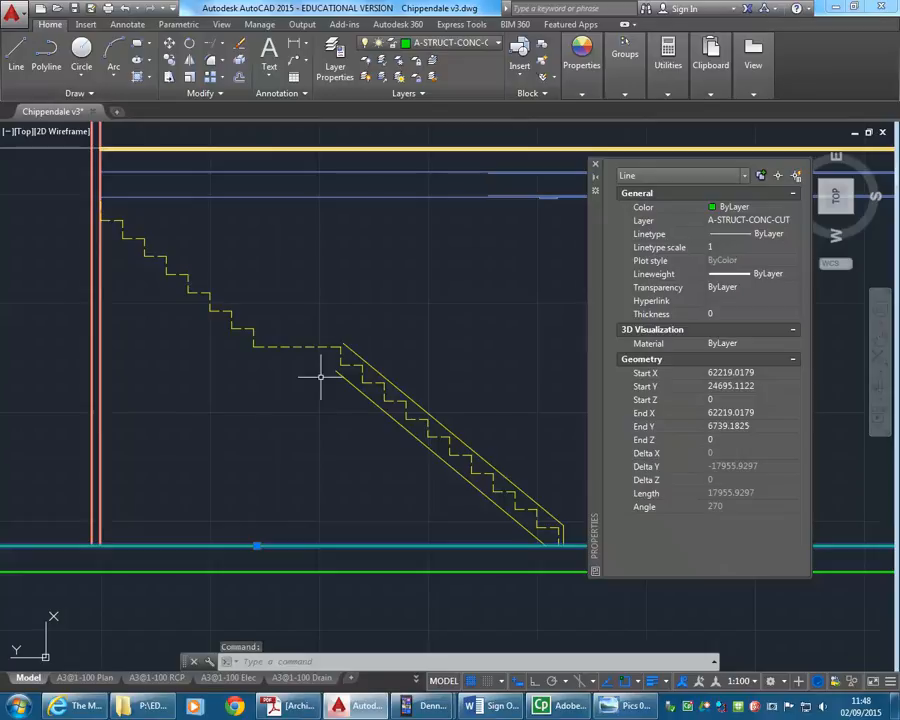
key("Escape")
key("Escape")
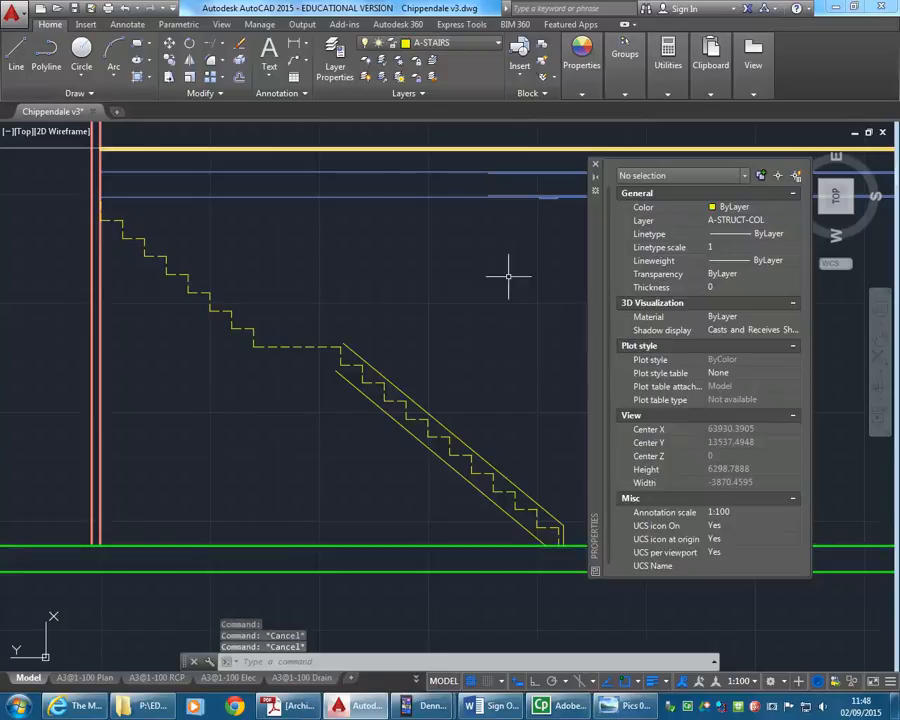
left_click(595, 163)
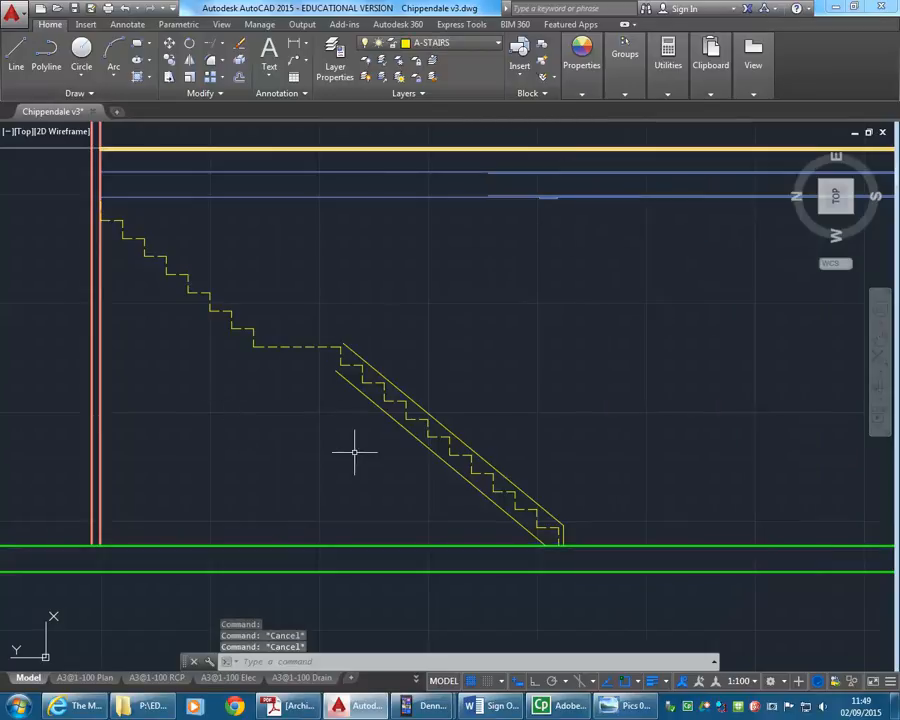
Step: Switch to Windows Photo Viewer to examine the staircase landing in Pics 019.jpg, and return to the drawing
middle_click_drag(281, 346, 349, 391)
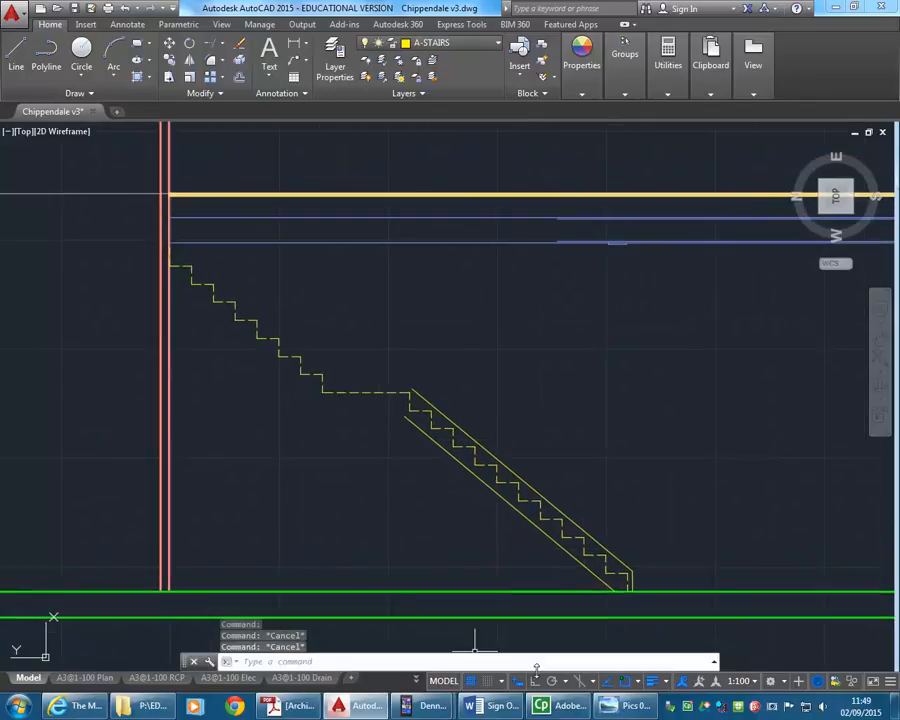
left_click(636, 708)
scroll(422, 344, "down", 5)
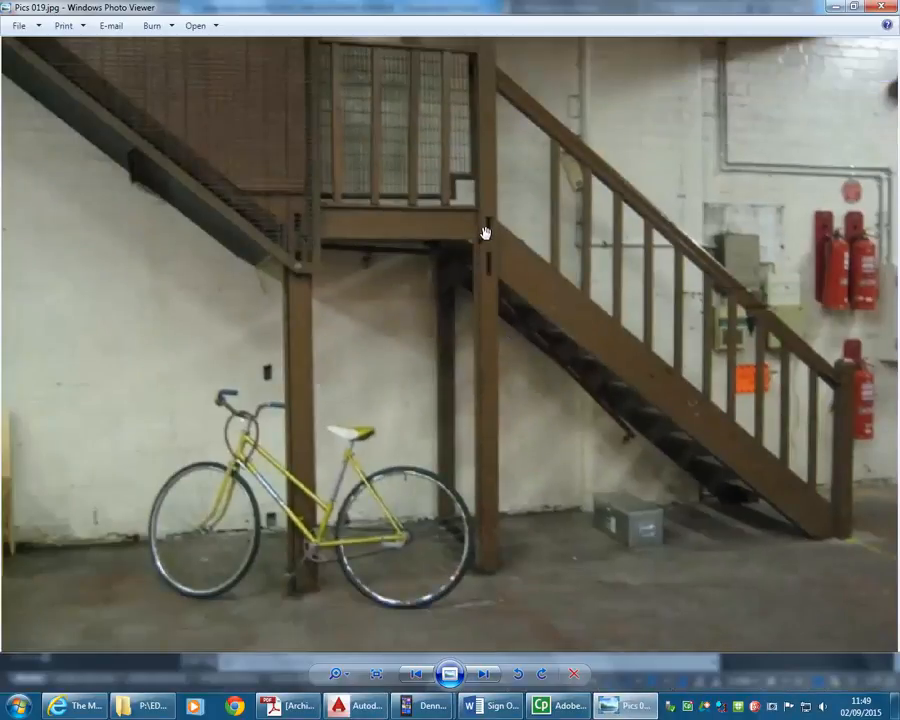
left_click(834, 8)
Step: Measure the perpendicular distance between the lower flight's two stringer lines at their upper ends
scroll(410, 390, "up", 2)
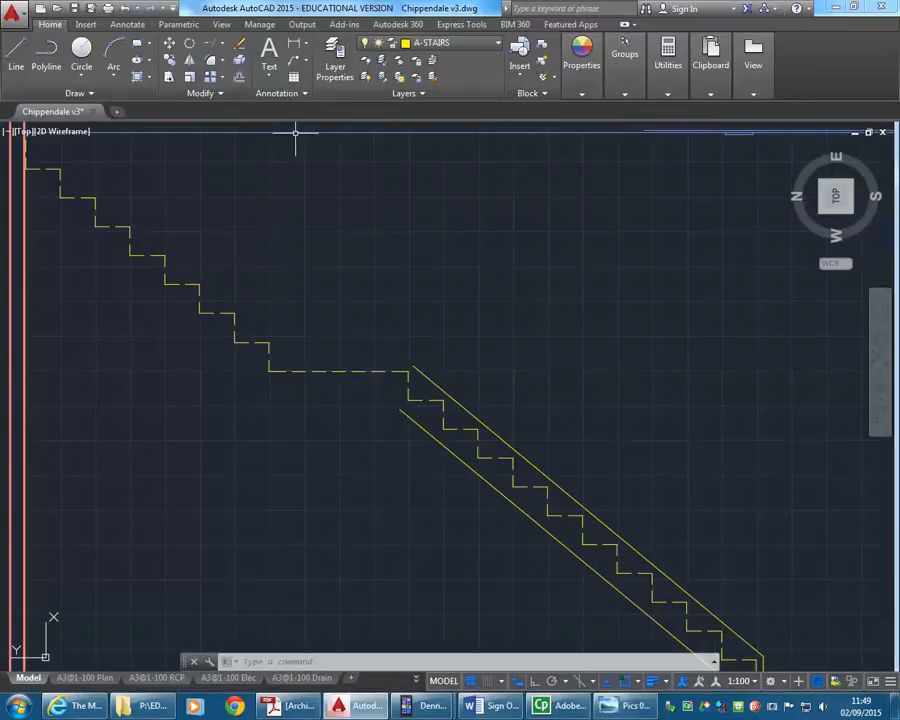
left_click(670, 120)
scroll(406, 400, "up", 3)
left_click(397, 455)
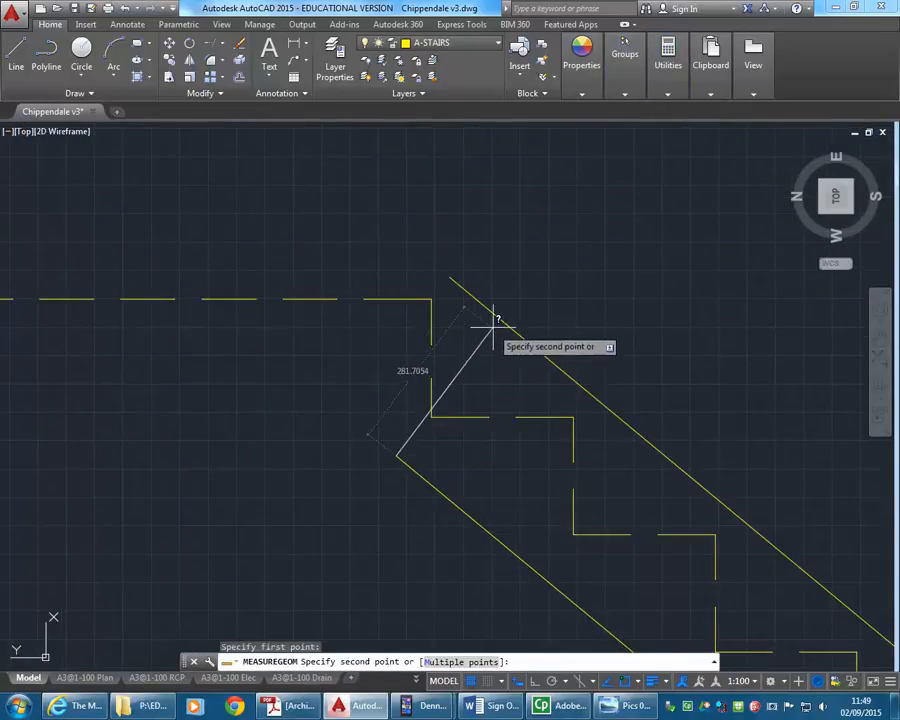
left_click(505, 323)
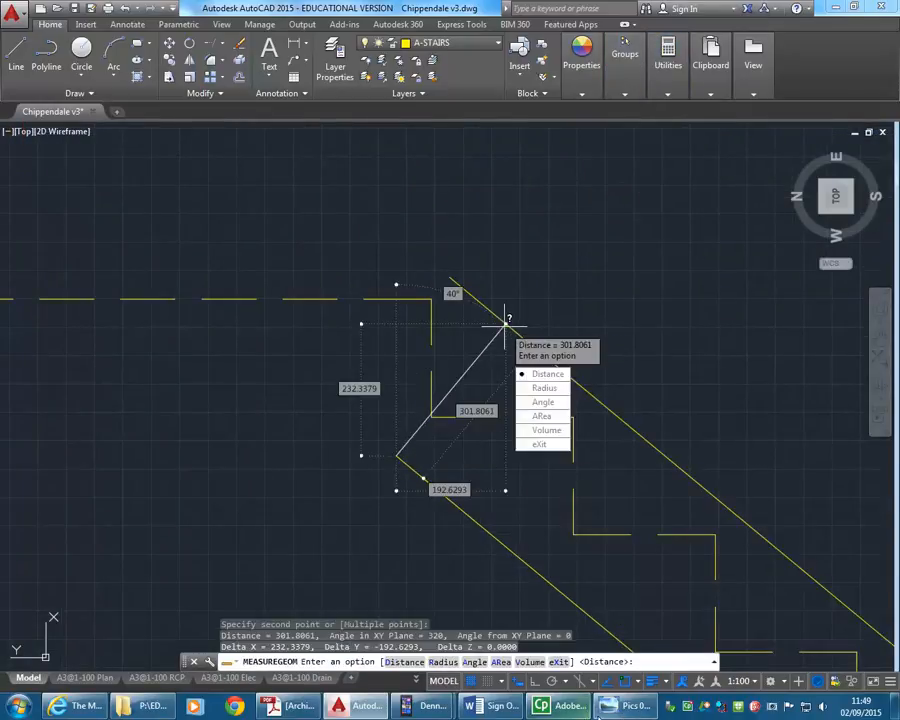
left_click(628, 706)
left_click(628, 706)
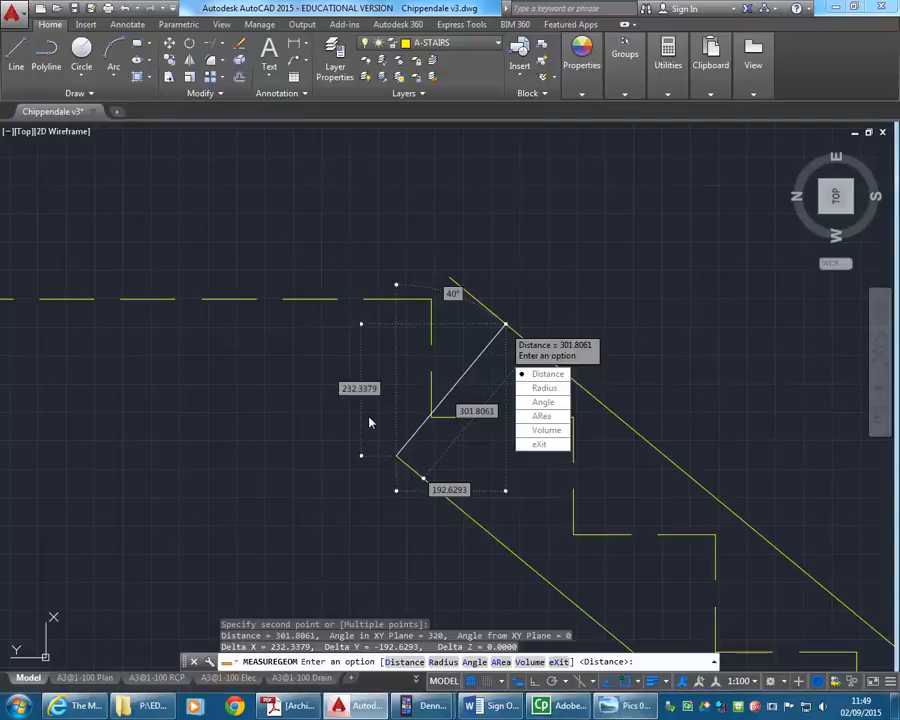
key("Escape")
key("Escape")
key("Escape")
Step: Draw a horizontal line from the upper stringer line's top end across the landing, stopping just short of the upper flight's bottom riser
scroll(542, 371, "down", 3)
left_click(16, 52)
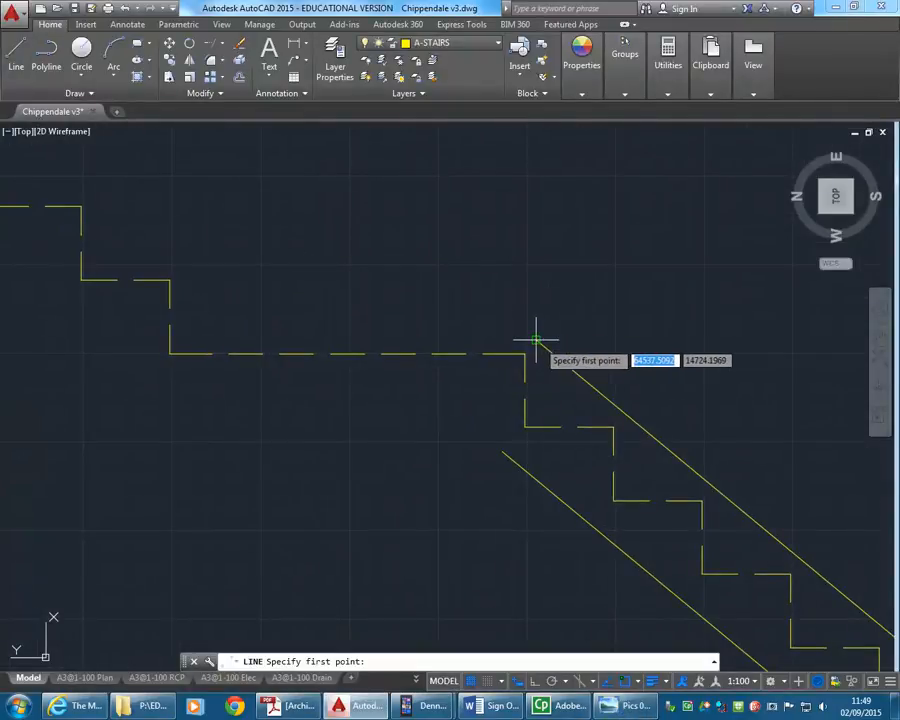
left_click(535, 342)
left_click(193, 341)
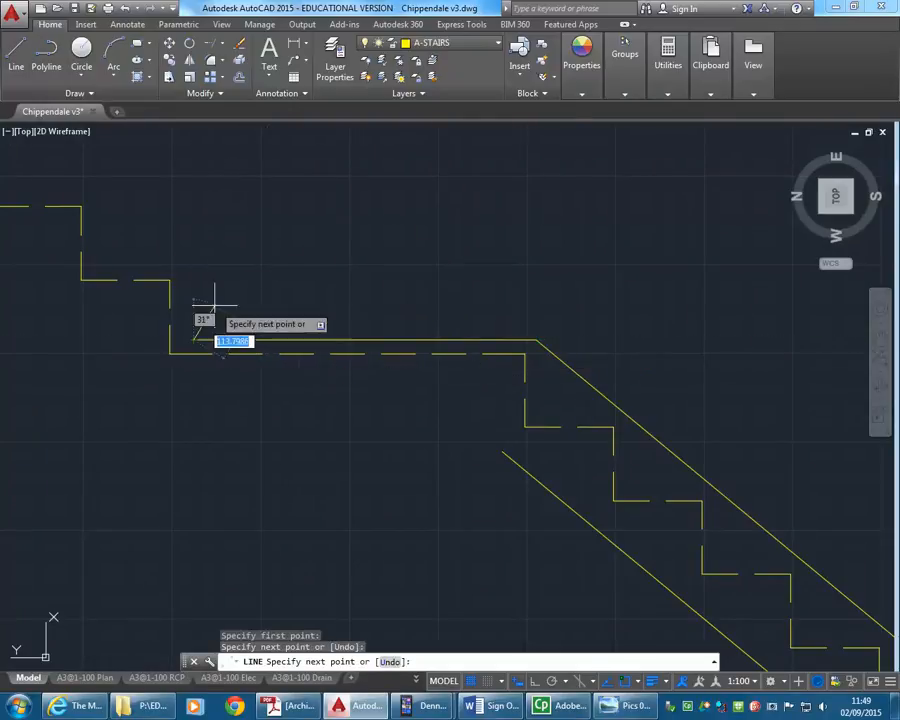
key("Return")
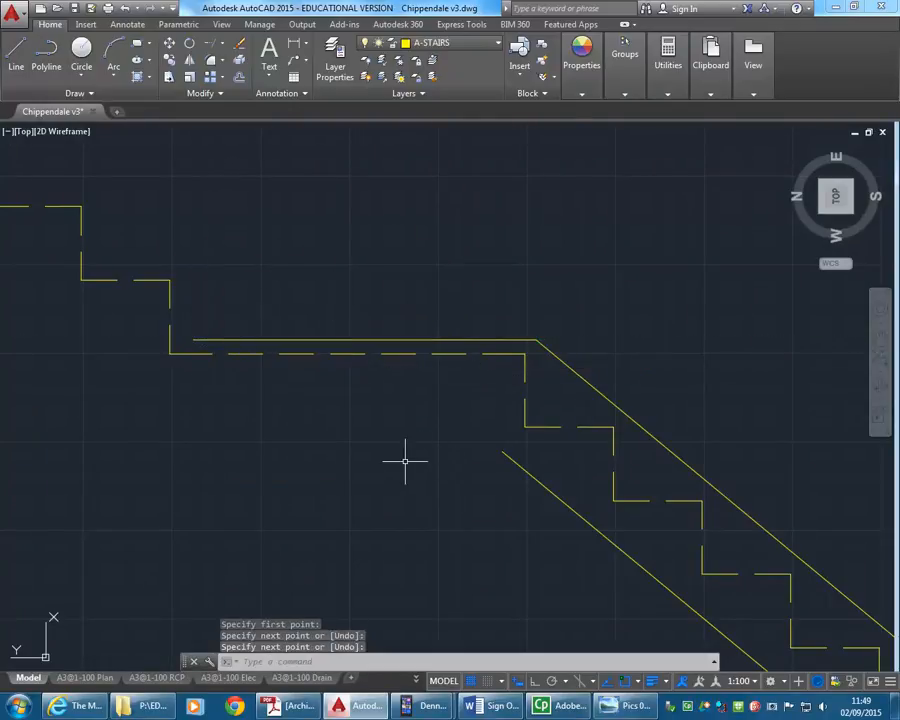
Step: Recheck in the staircase photo how the landing beam and lower stringer meet the supporting post
left_click(627, 706)
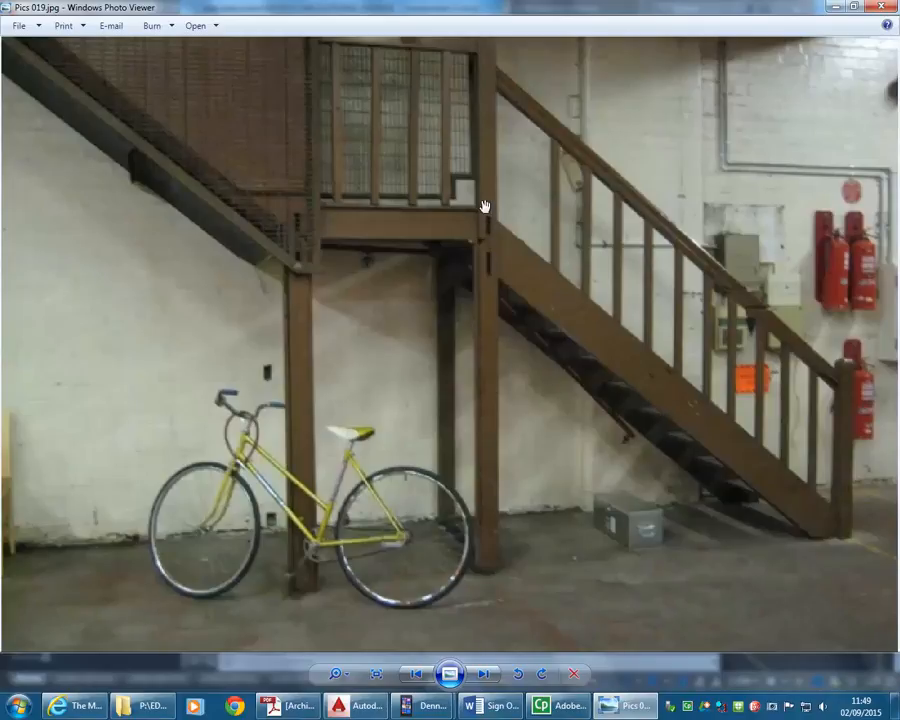
left_click(835, 7)
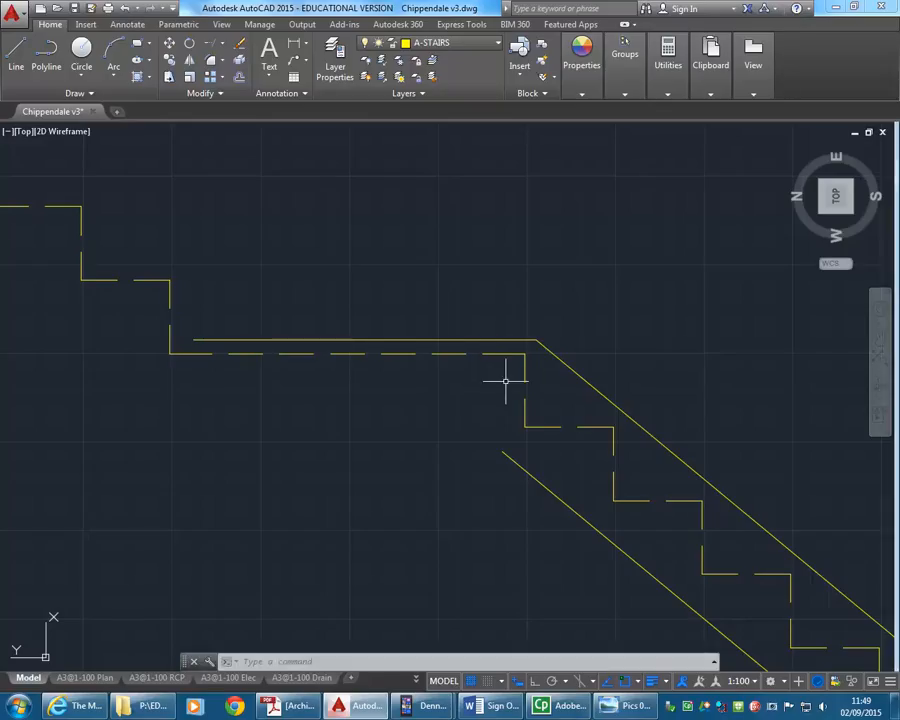
middle_click_drag(515, 414, 448, 362)
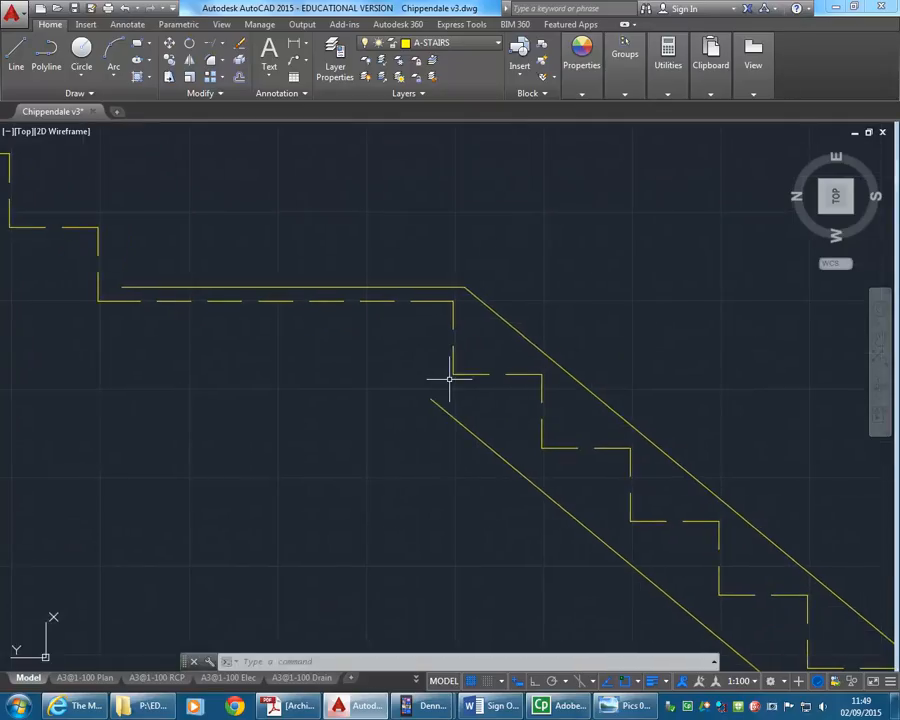
Step: Draw a vertical line with Ortho on from the base of the riser below the landing up to the upper blue beam line
left_click(16, 55)
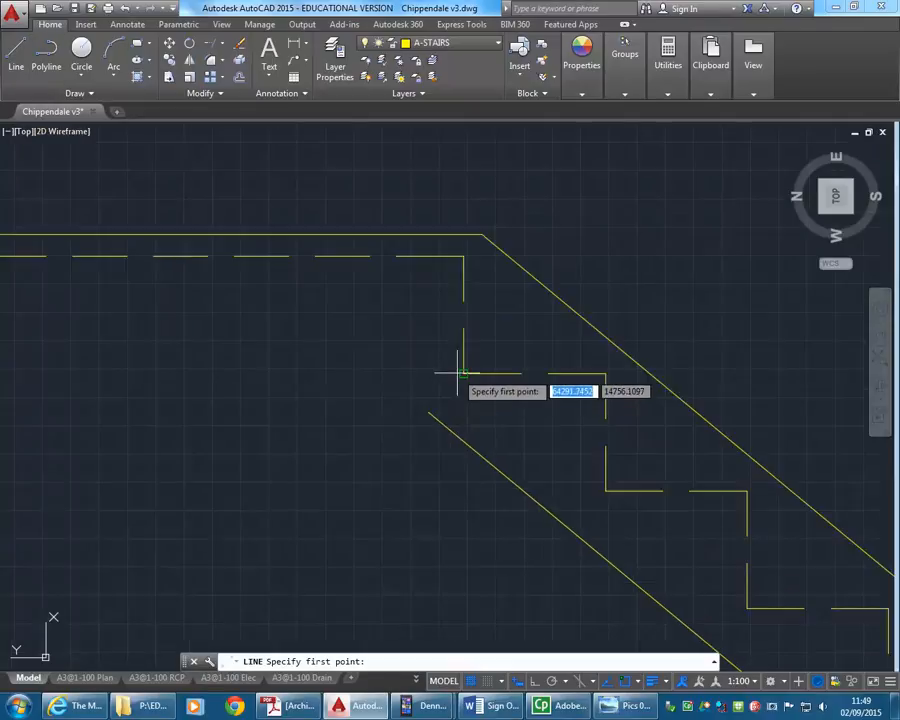
left_click(452, 375)
scroll(460, 310, "down", 5)
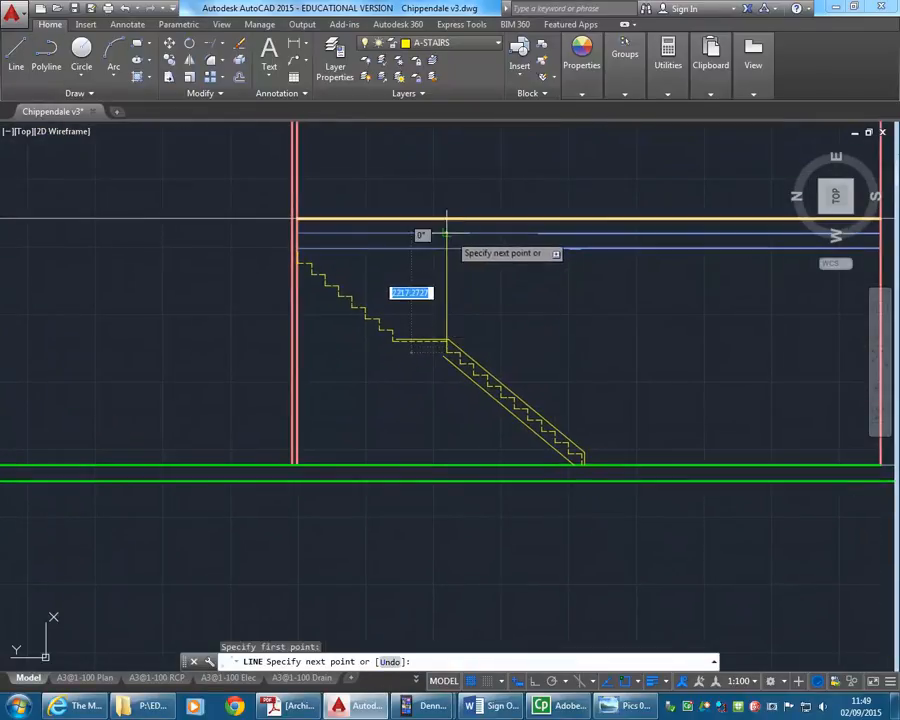
scroll(434, 235, "up", 3)
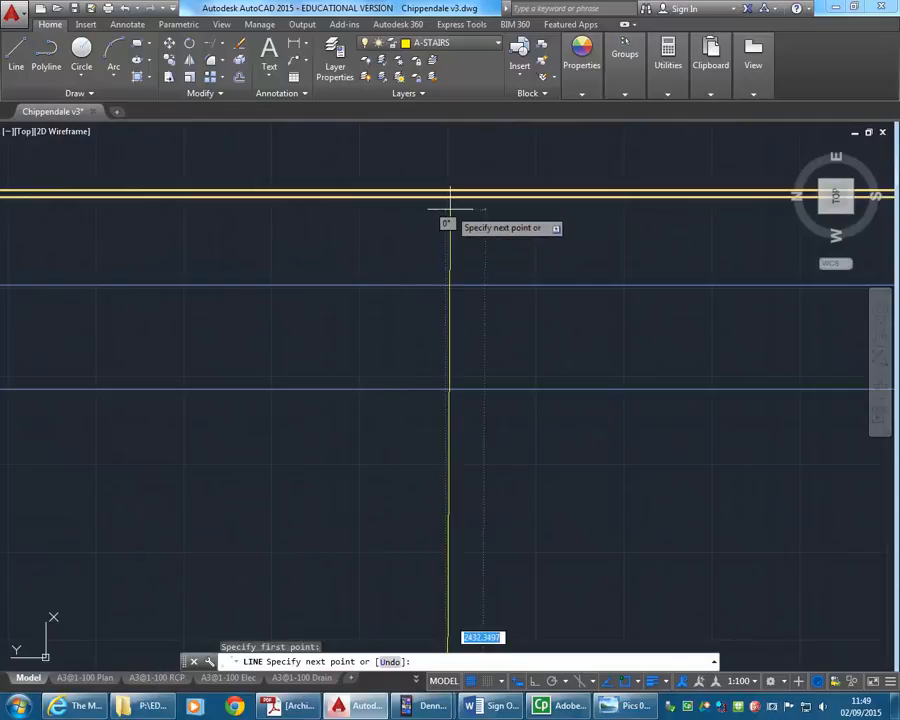
left_click(535, 681)
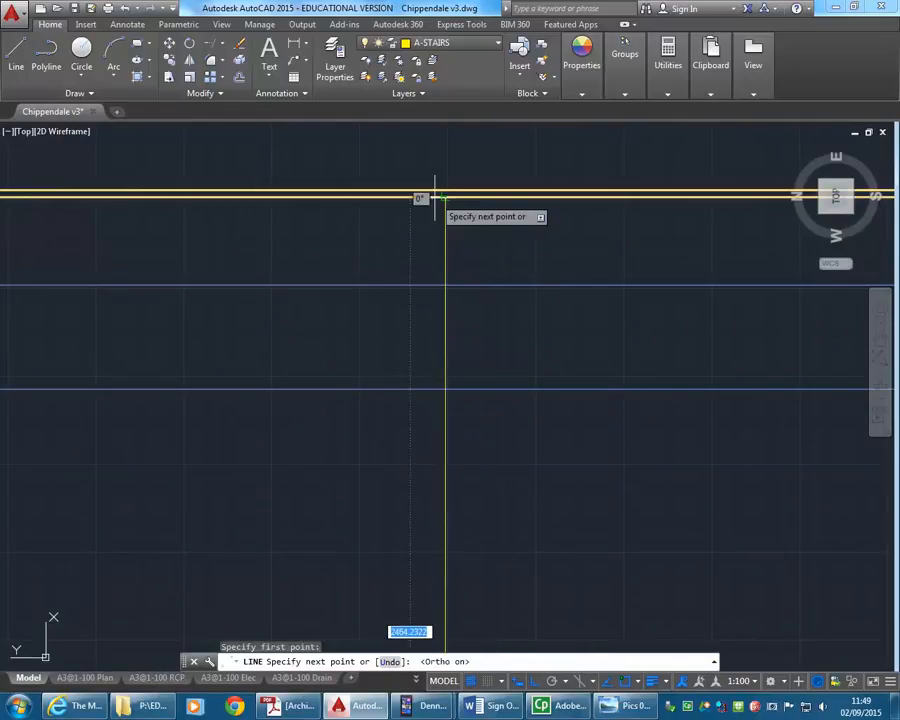
left_click(445, 286)
key("Return")
scroll(385, 362, "down", 2)
middle_click_drag(385, 362, 392, 247)
scroll(389, 396, "down", 1)
middle_click_drag(389, 396, 420, 293)
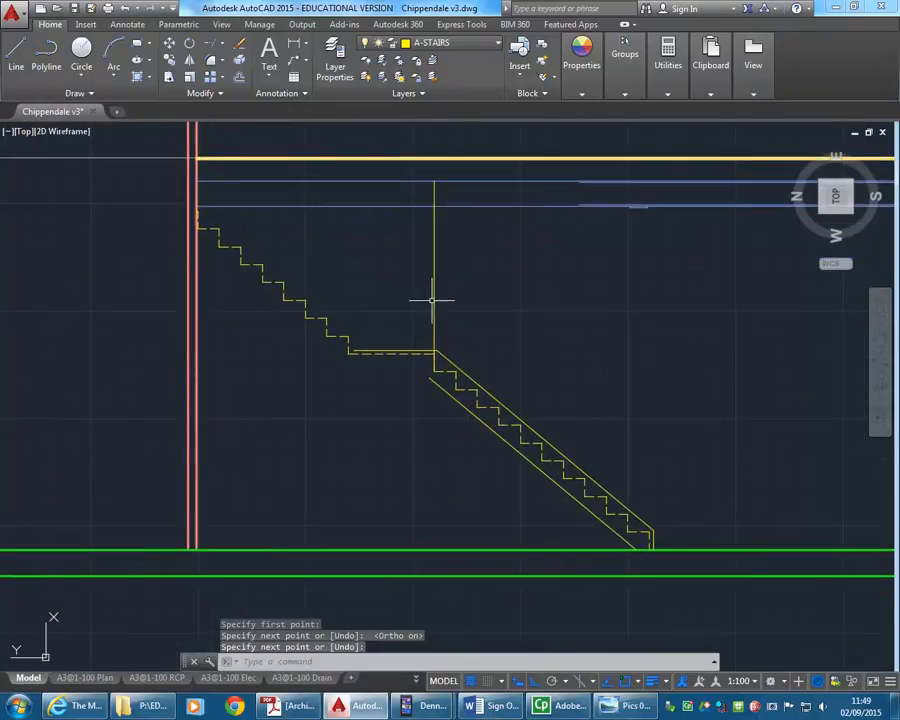
Step: Stretch the lower end of the vertical line at the landing edge down to the upper green floor line
left_click(433, 300)
left_click(433, 372)
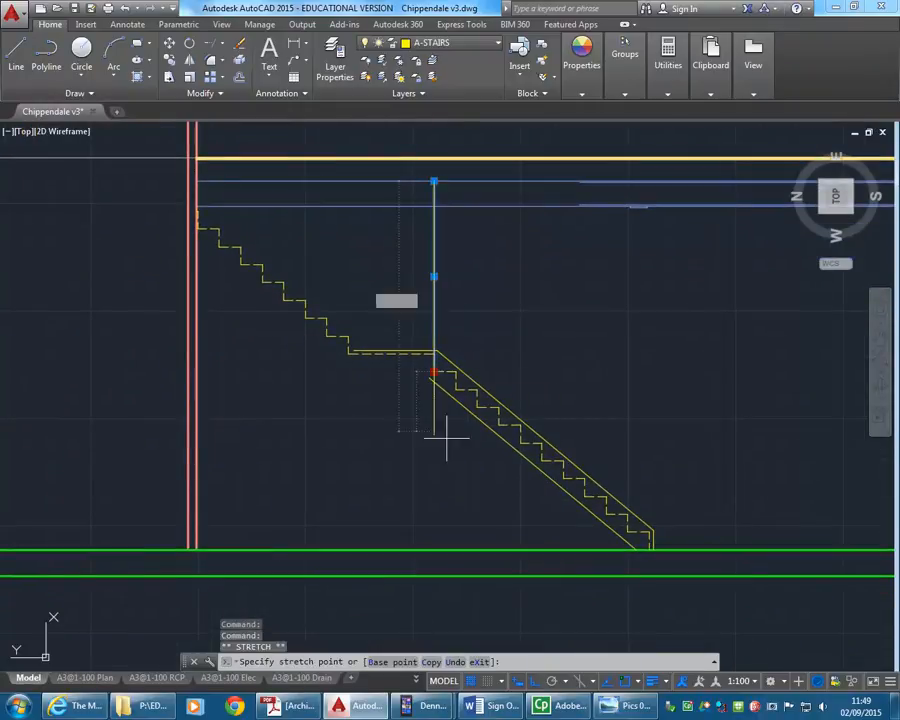
left_click(433, 548)
key("Escape")
key("Escape")
key("Escape")
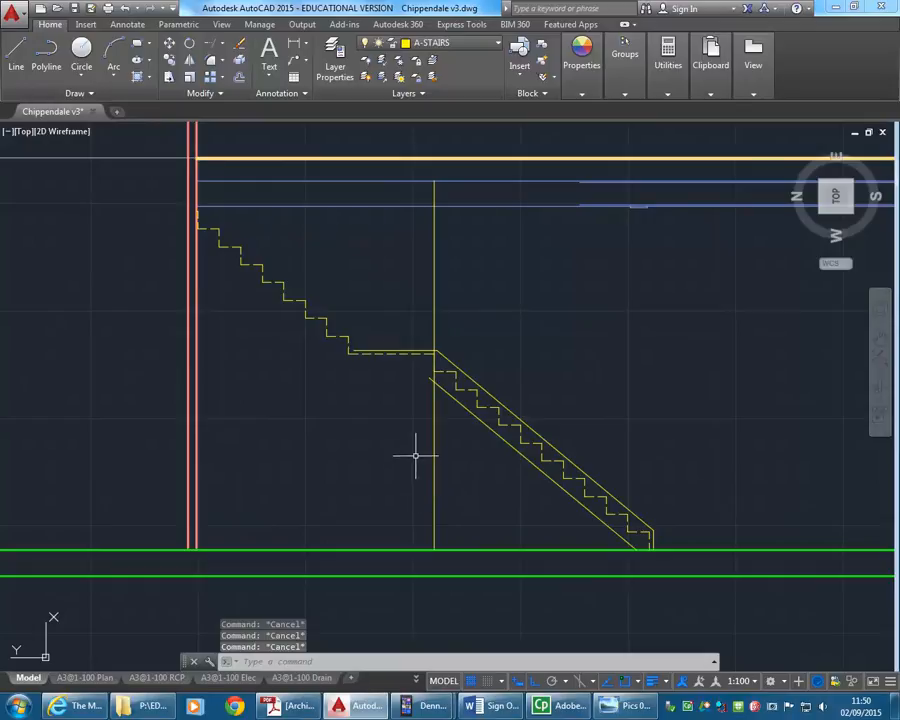
Step: Offset the vertical line at the landing edge by 50 to both sides and erase the original centre line
left_click(239, 77)
type("50")
key("Return")
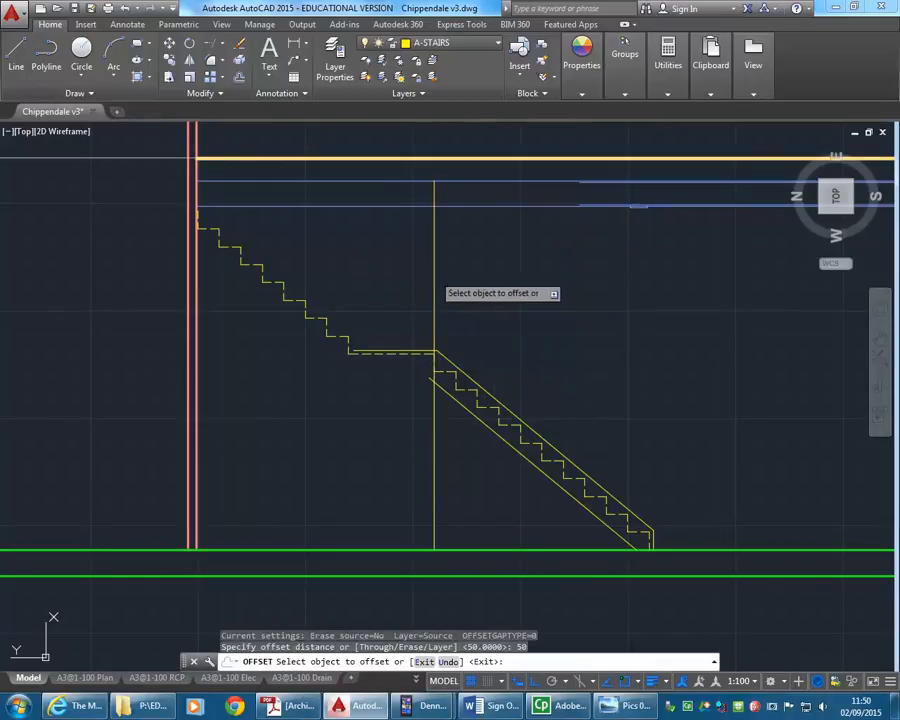
left_click(434, 274)
left_click(420, 279)
left_click(434, 283)
left_click(473, 287)
key("Return")
scroll(420, 325, "up", 5)
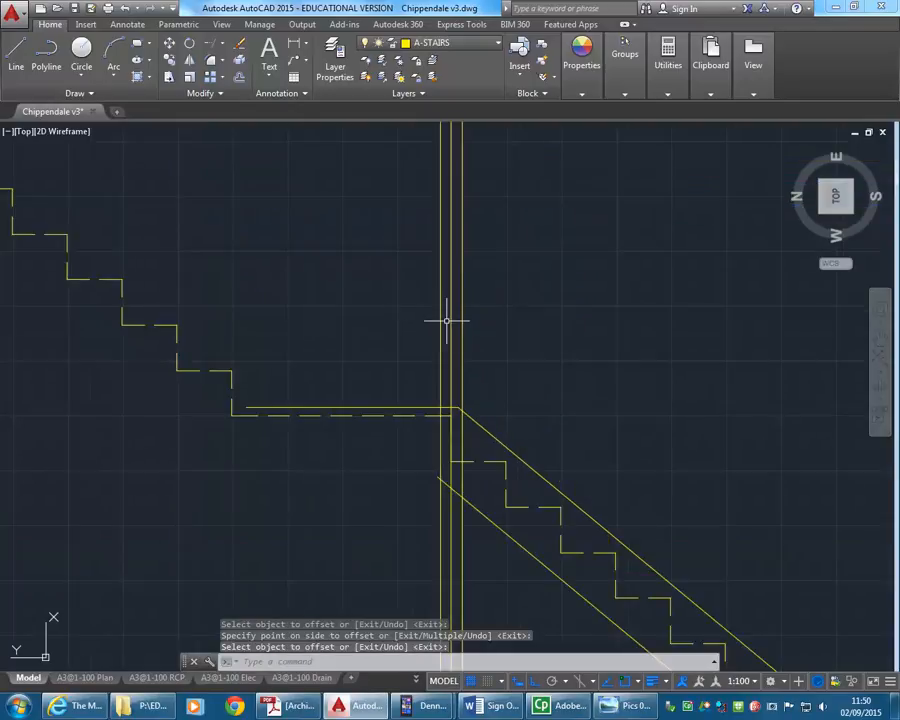
left_click(448, 316)
key("Delete")
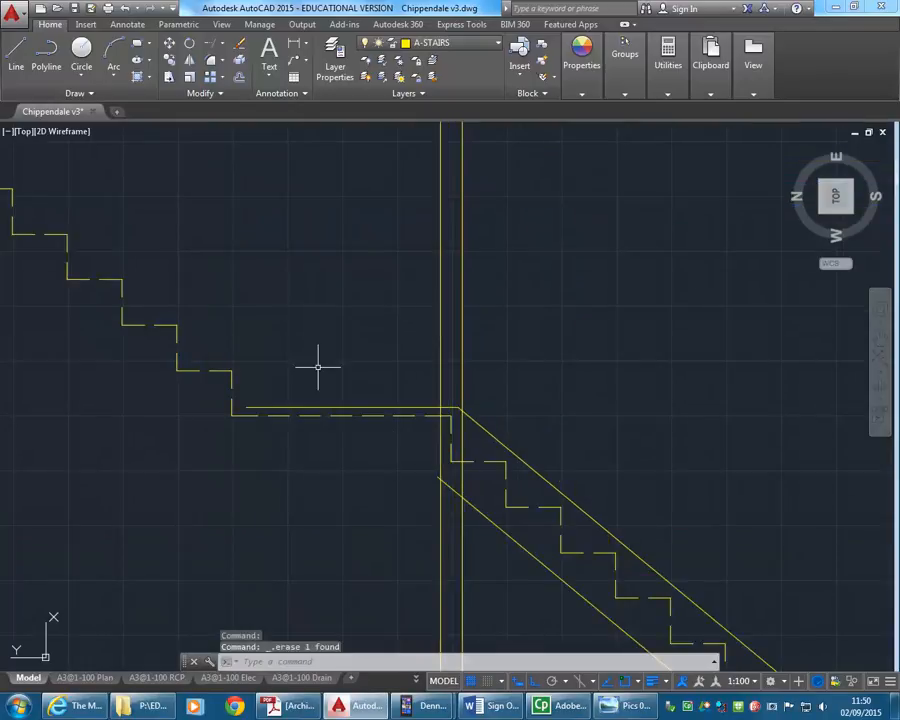
Step: Copy the two post lines from the landing edge corner to the base of the upper flight's bottom riser
left_click(169, 60)
left_click(498, 270)
left_click(420, 360)
key("Return")
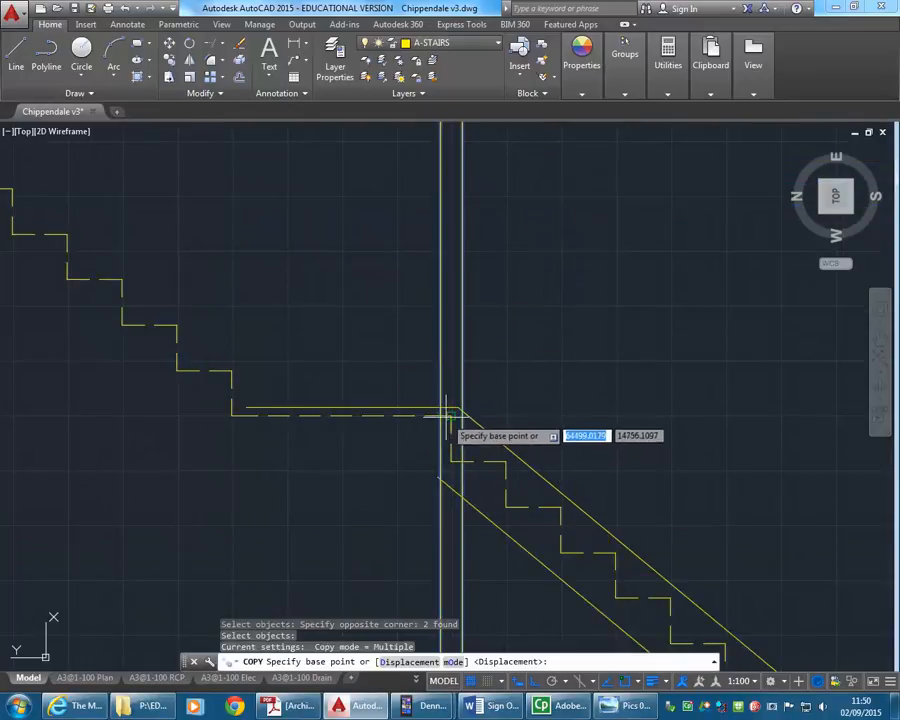
left_click(452, 415)
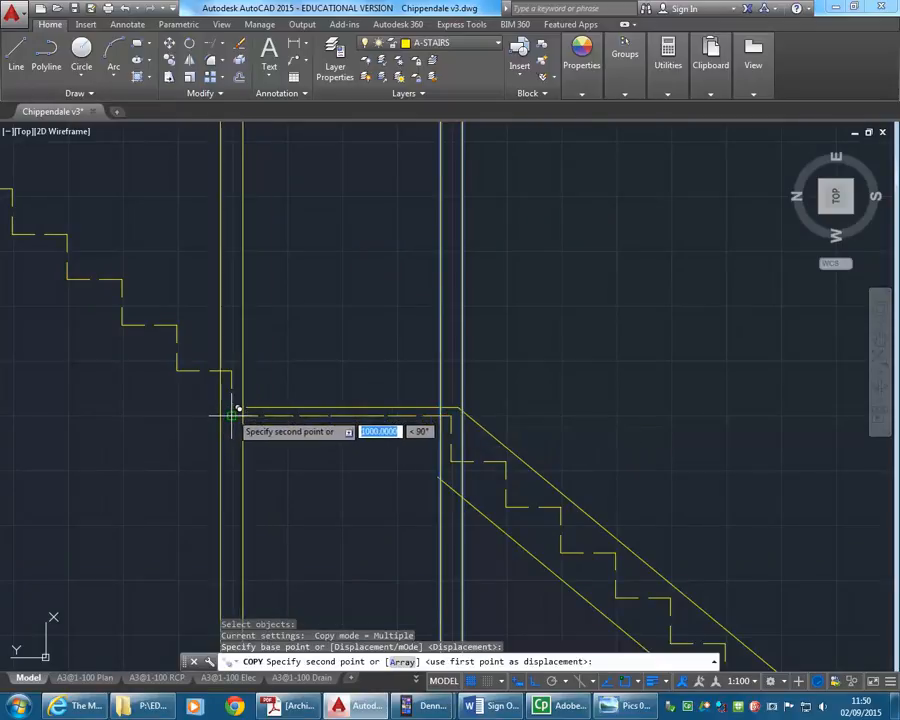
key("Return")
Step: Offset the landing beam's top line downwards by 150 to form the beam's underside
middle_click_drag(321, 500, 368, 470)
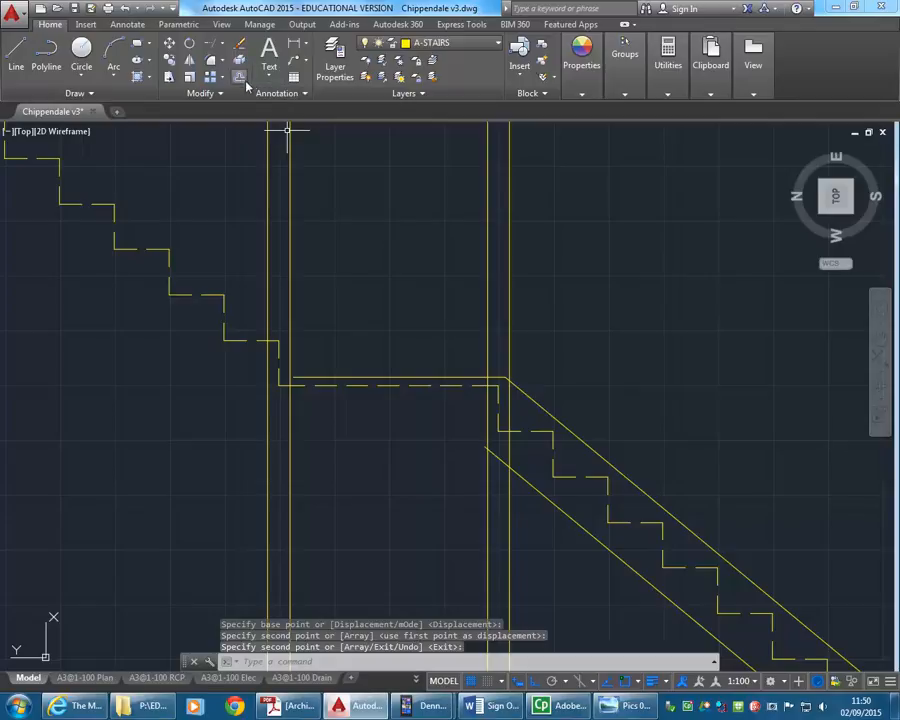
key("o")
key("Return")
type("150")
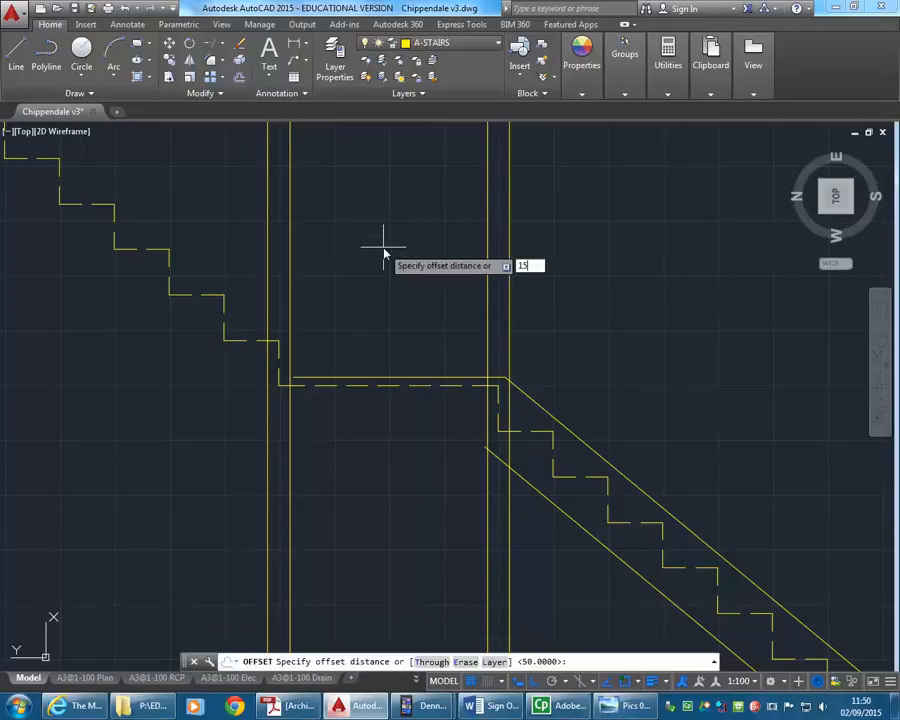
key("Return")
left_click(383, 378)
left_click(392, 446)
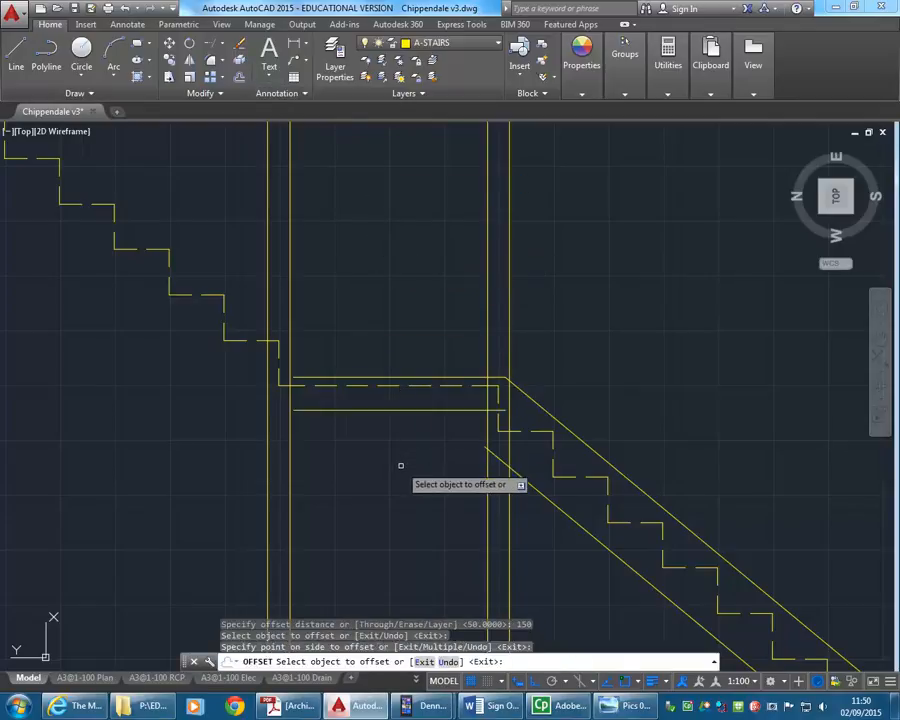
key("Return")
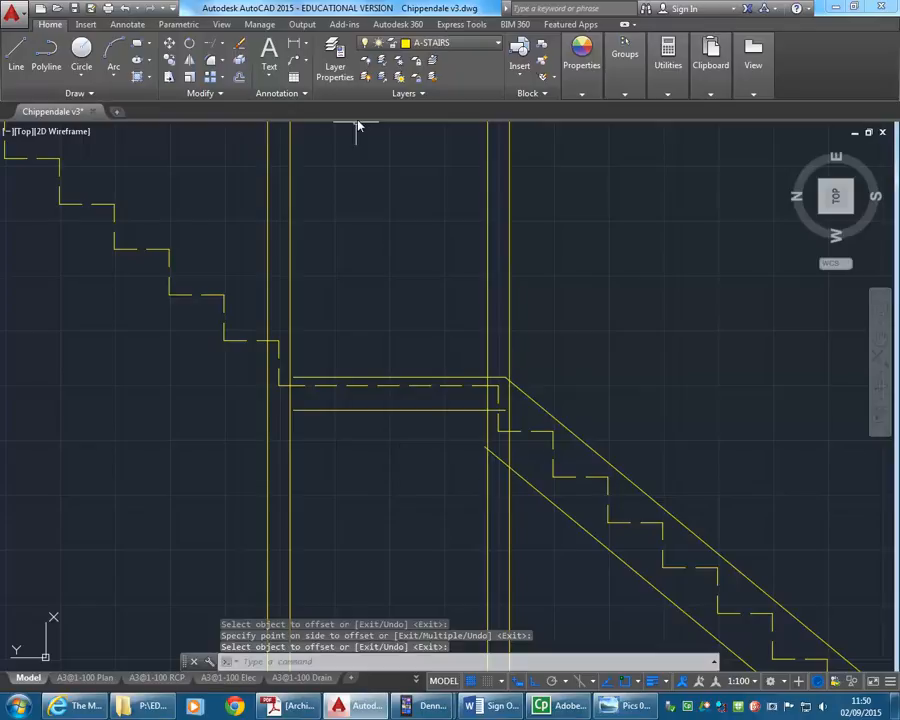
Step: Trim the upper end of the lower stringer's underside line back to the post line on the stair side
left_click(219, 48)
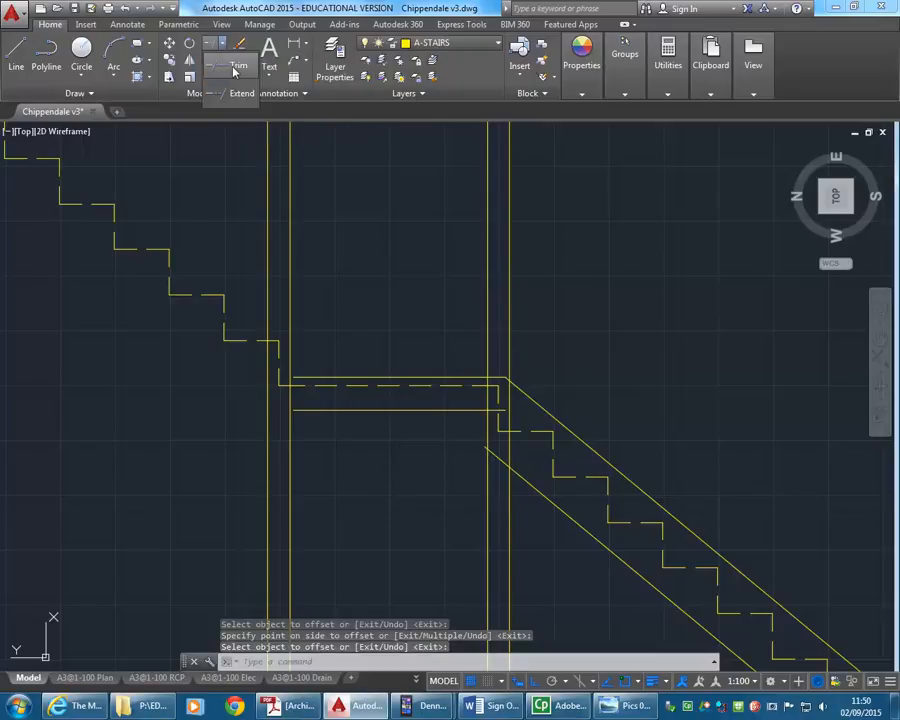
left_click(234, 70)
left_click(507, 340)
key("Return")
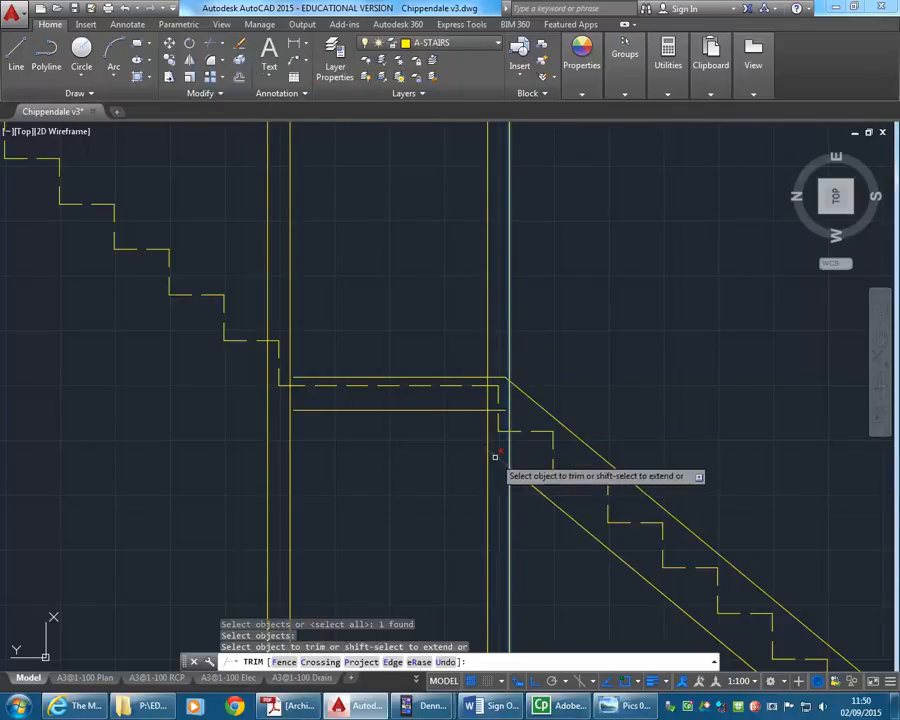
left_click(496, 455)
right_click(492, 326)
left_click(502, 337)
Step: Trim the landing beam's underside line back to the landing-side line of the post at the lower flight
right_click(502, 332)
left_click(527, 341)
left_click(492, 330)
left_click(476, 352)
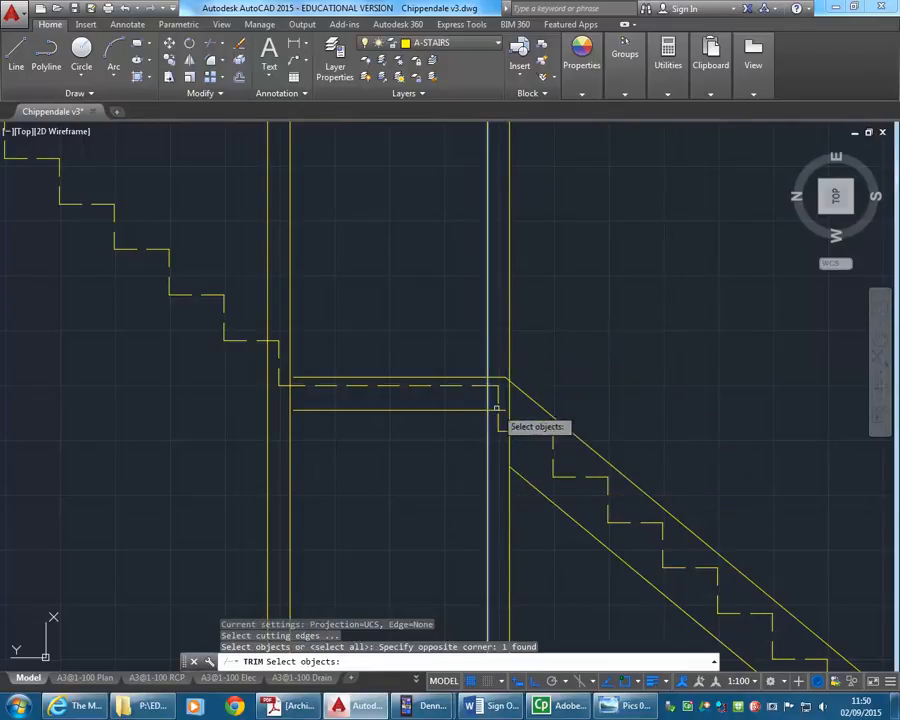
key("Return")
right_click(435, 332)
left_click(470, 343)
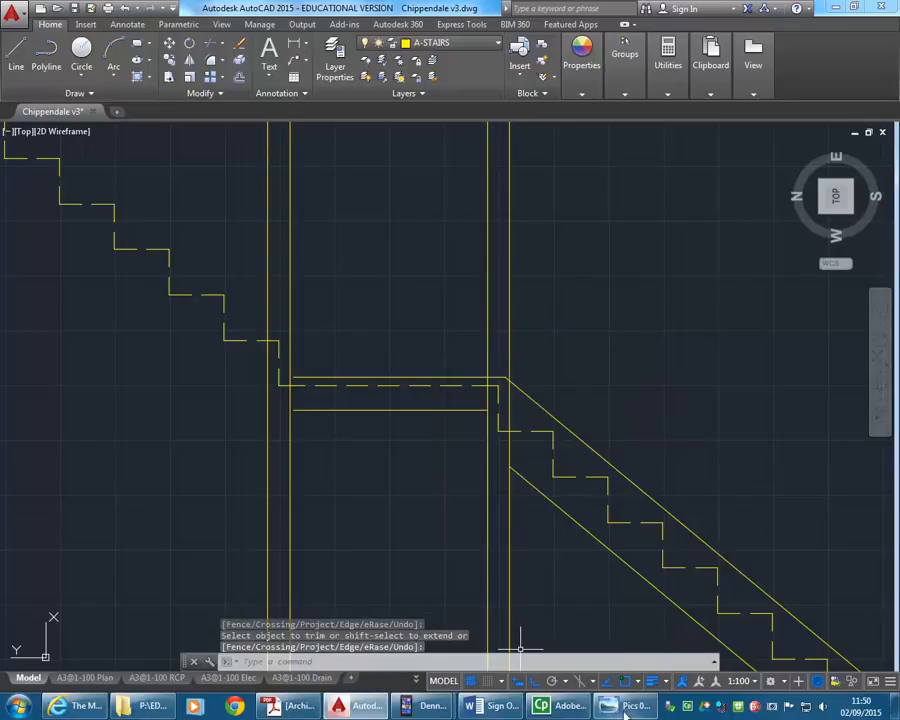
Step: Review the staircase photo for the posts, the landing beam, and the balustrade of the lower flight
left_click(628, 706)
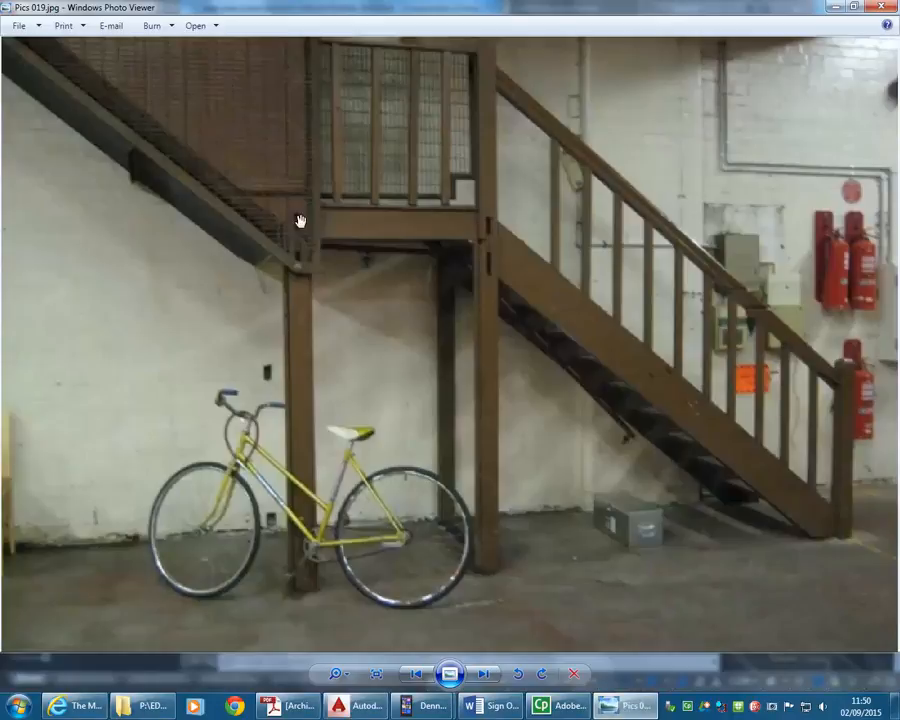
scroll(356, 211, "down", 5)
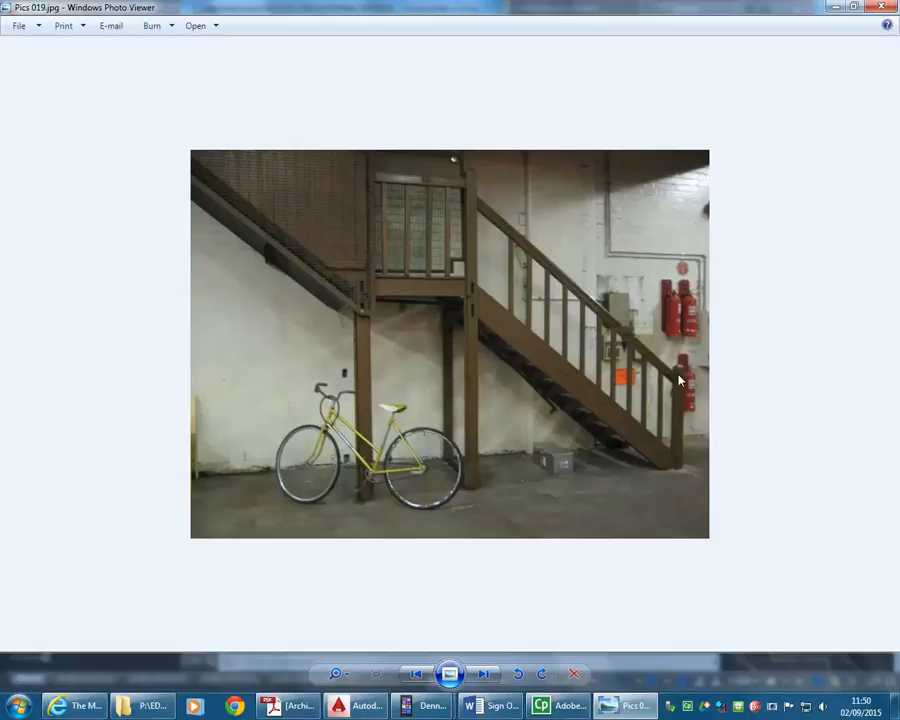
scroll(682, 380, "up", 2)
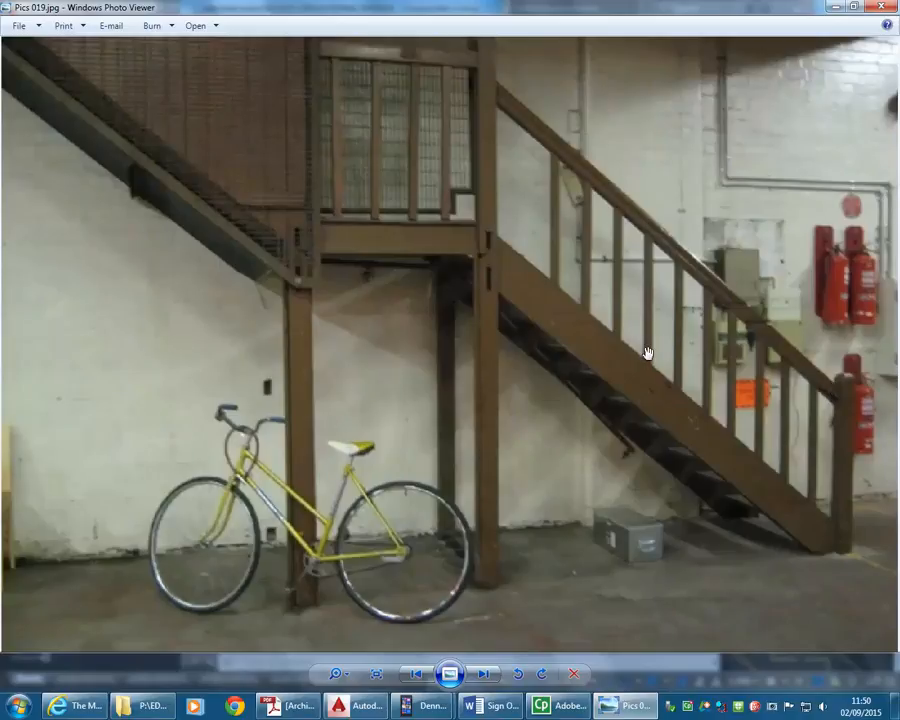
scroll(648, 353, "down", 2)
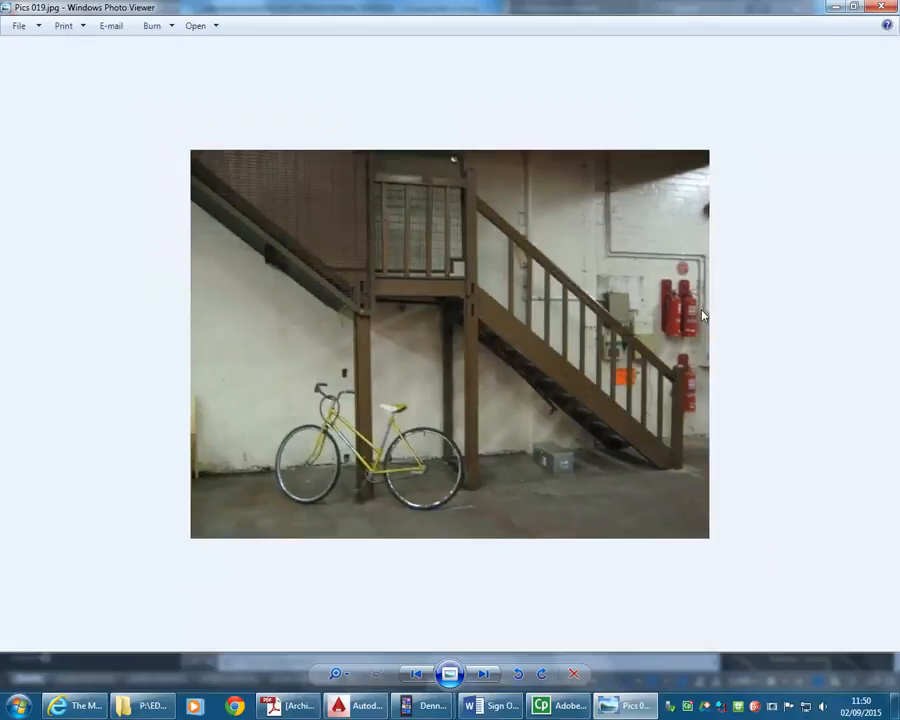
Step: Return to the AutoCAD drawing and examine the floor plan's wall piers along the green dashed boundary line
key("alt+Tab")
scroll(370, 277, "down", 3)
mouse_move(370, 277)
middle_mouse_down()
mouse_move(407, 290)
mouse_move(388, 347)
mouse_move(404, 203)
middle_mouse_up()
scroll(378, 370, "down", 3)
scroll(428, 267, "down", 2)
middle_click_drag(428, 267, 428, 167)
scroll(413, 461, "down", 3)
scroll(413, 461, "up", 4)
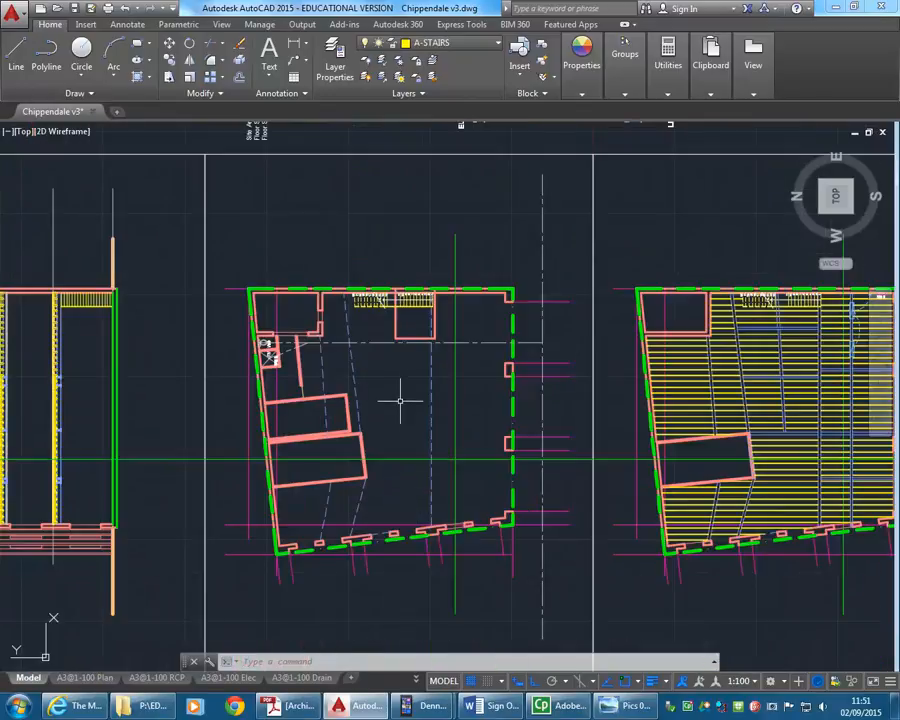
scroll(530, 490, "up", 6)
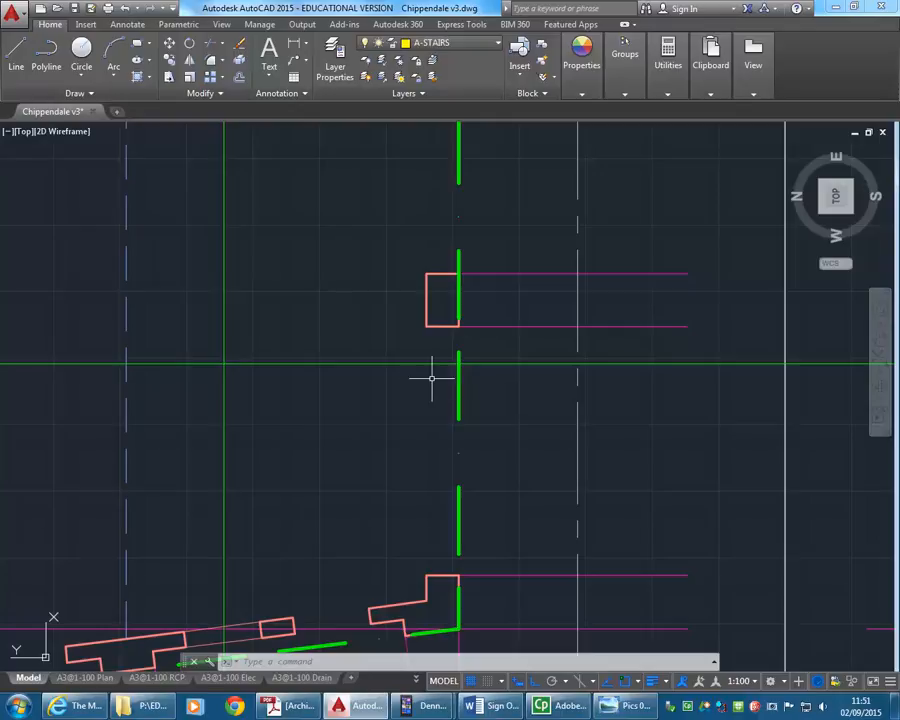
left_click(86, 93)
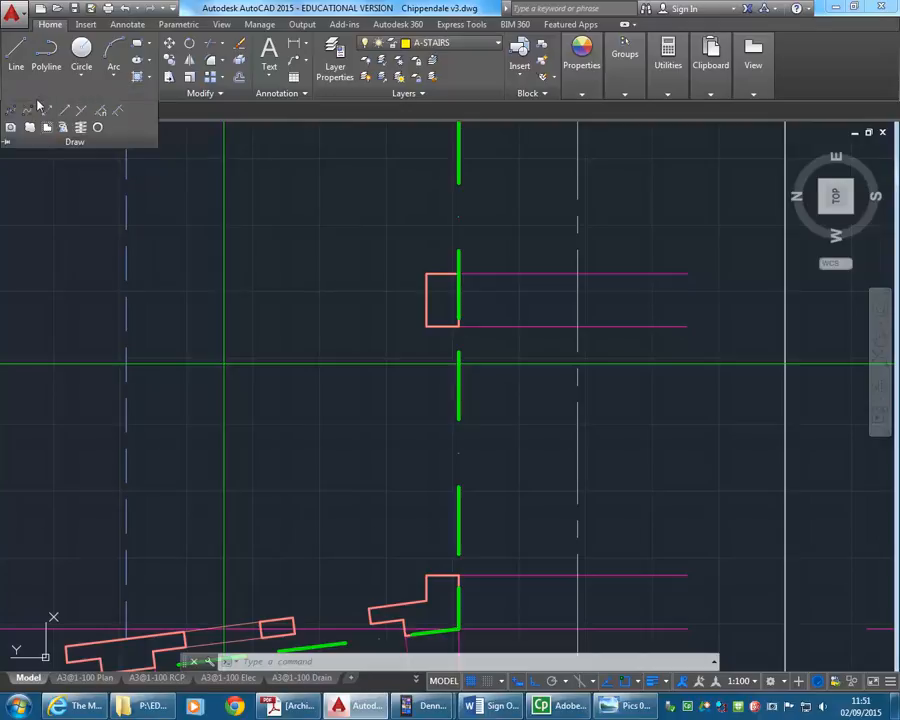
left_click(150, 44)
left_click(149, 60)
left_click(99, 98)
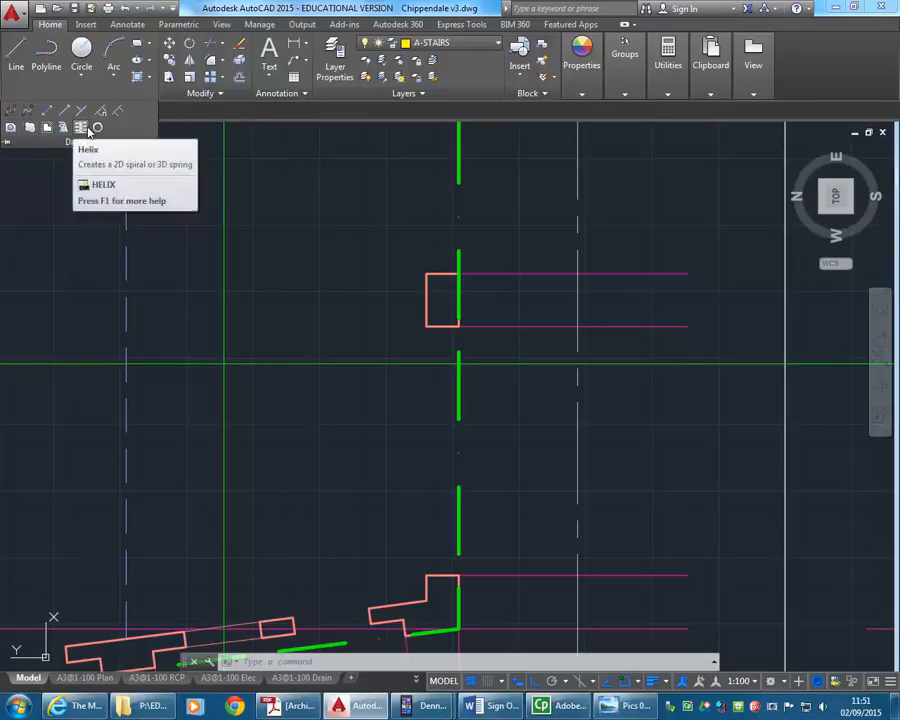
left_click(152, 78)
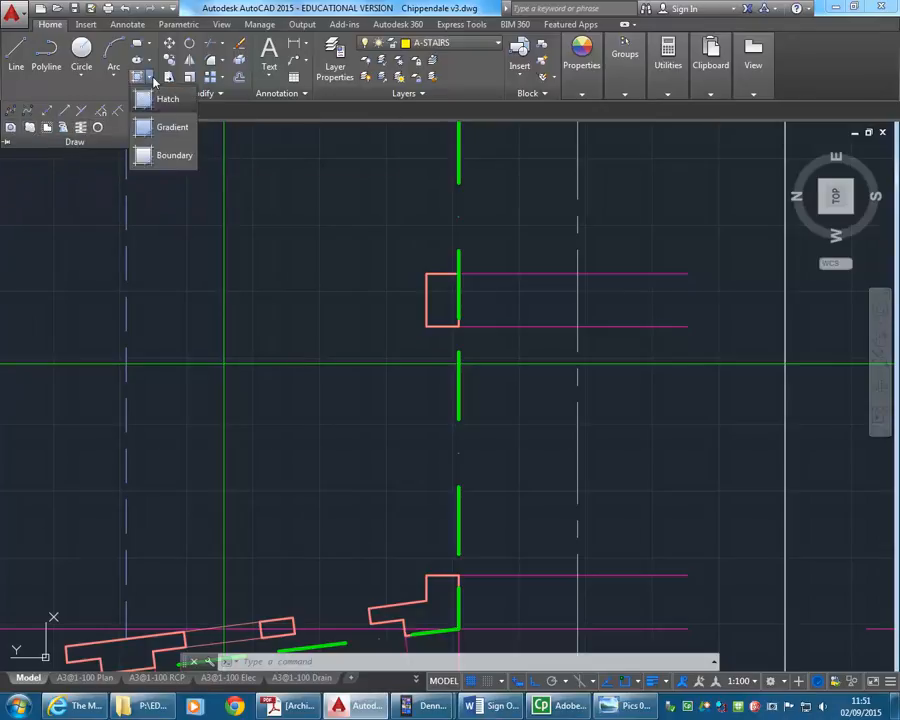
left_click(86, 76)
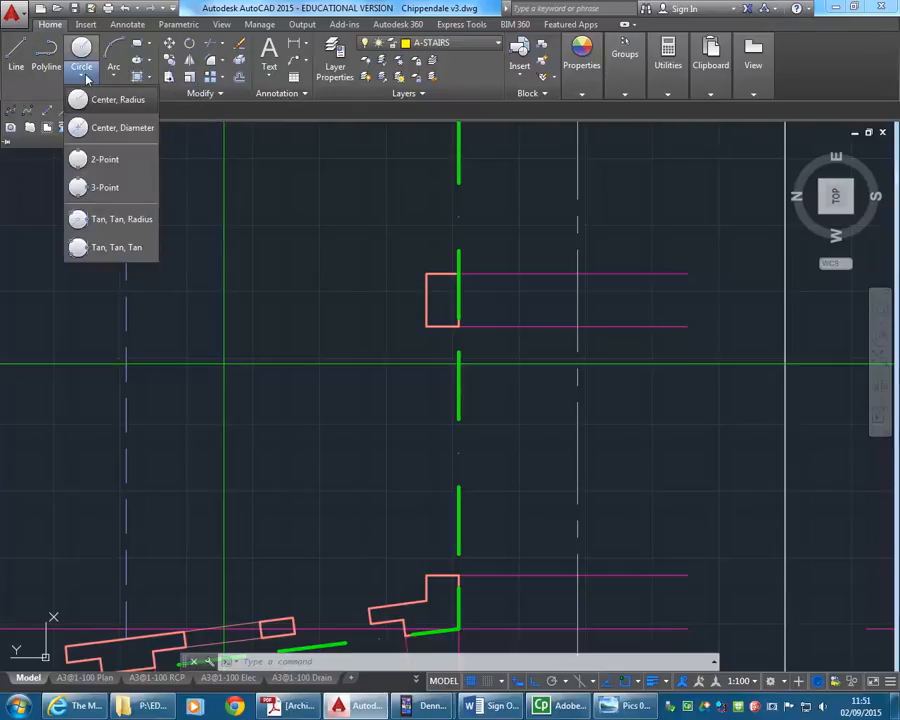
left_click(113, 77)
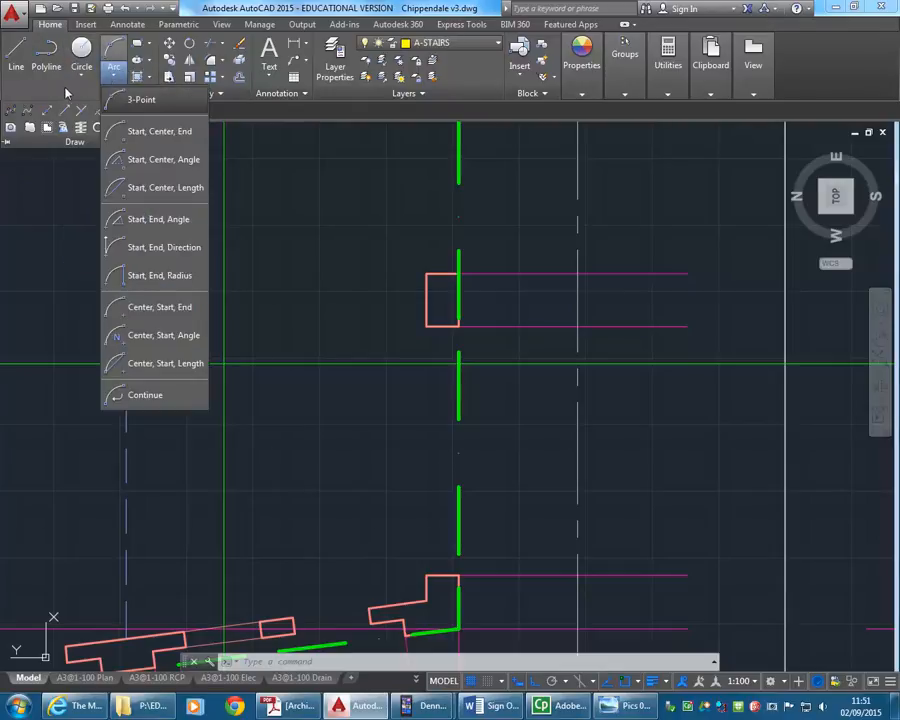
Step: Start a helix in the open floor area beside the wall pier, with a base radius of about 528
type("spline")
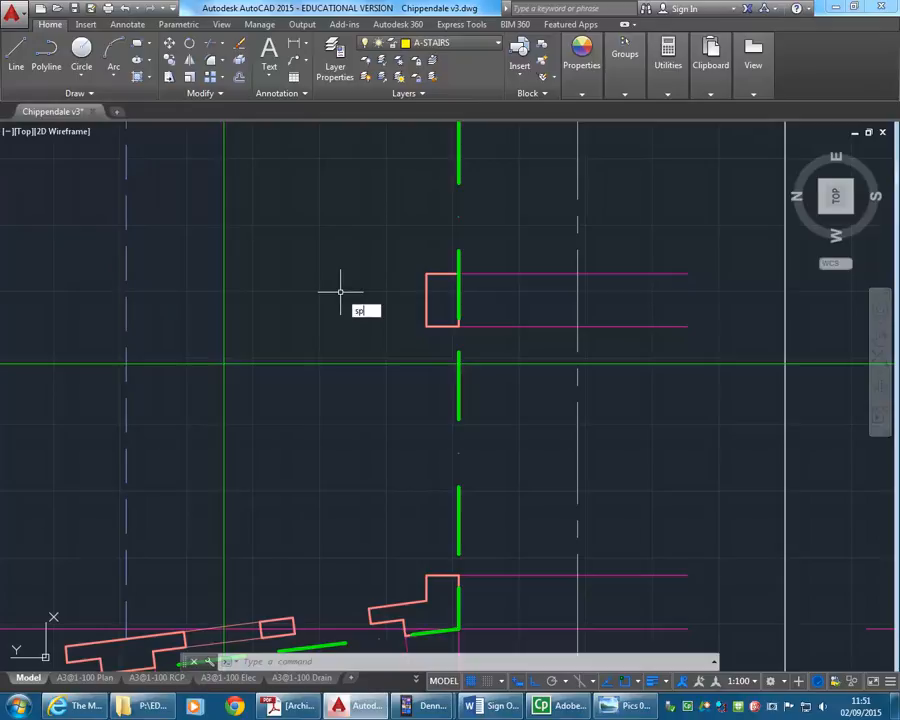
key("Return")
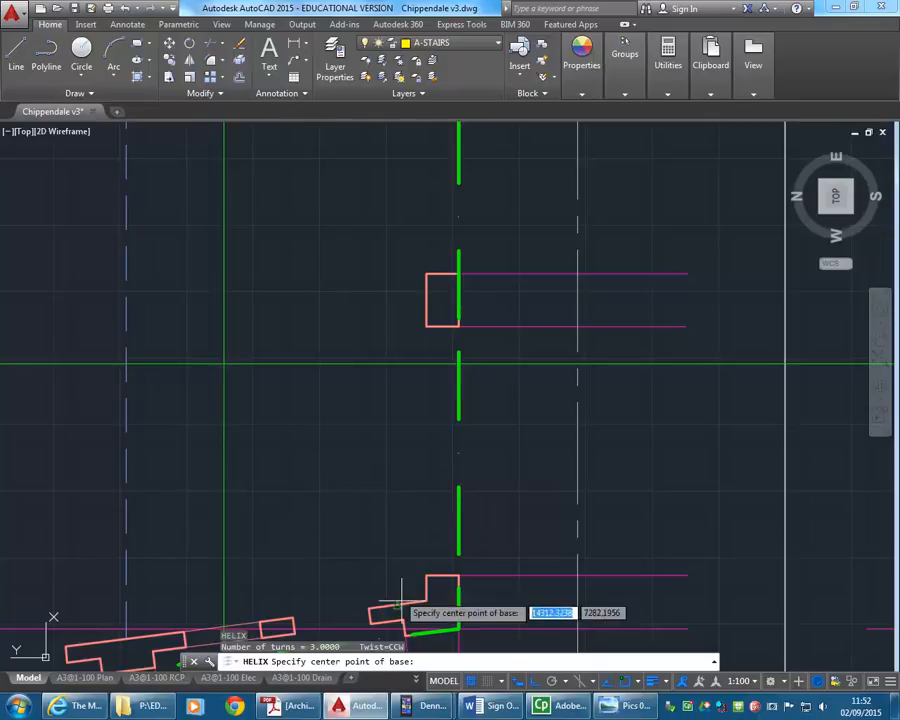
left_click(329, 293)
left_click(330, 300)
left_click(341, 289)
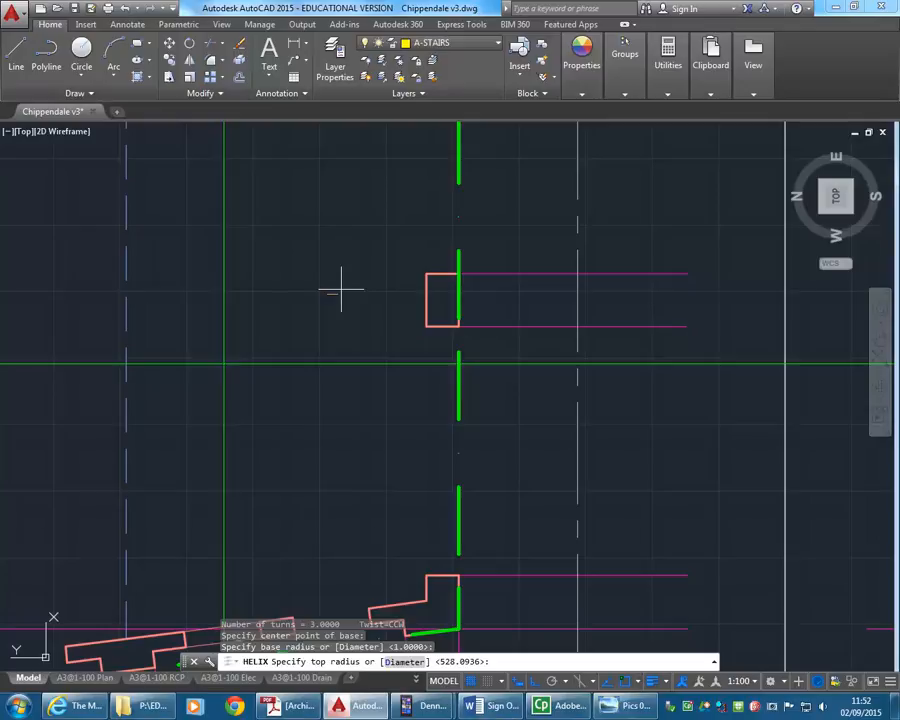
Step: Switch to the project resource files and open Chippendale Building - Mixed Use Development.pdf in Acrobat
left_click(290, 706)
left_click(290, 706)
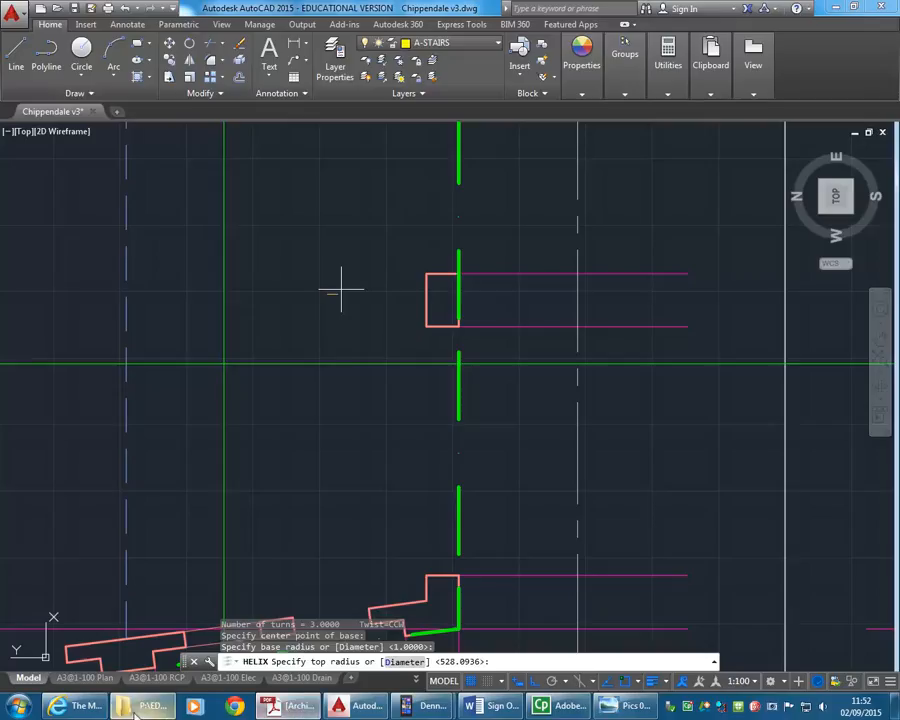
left_click(150, 706)
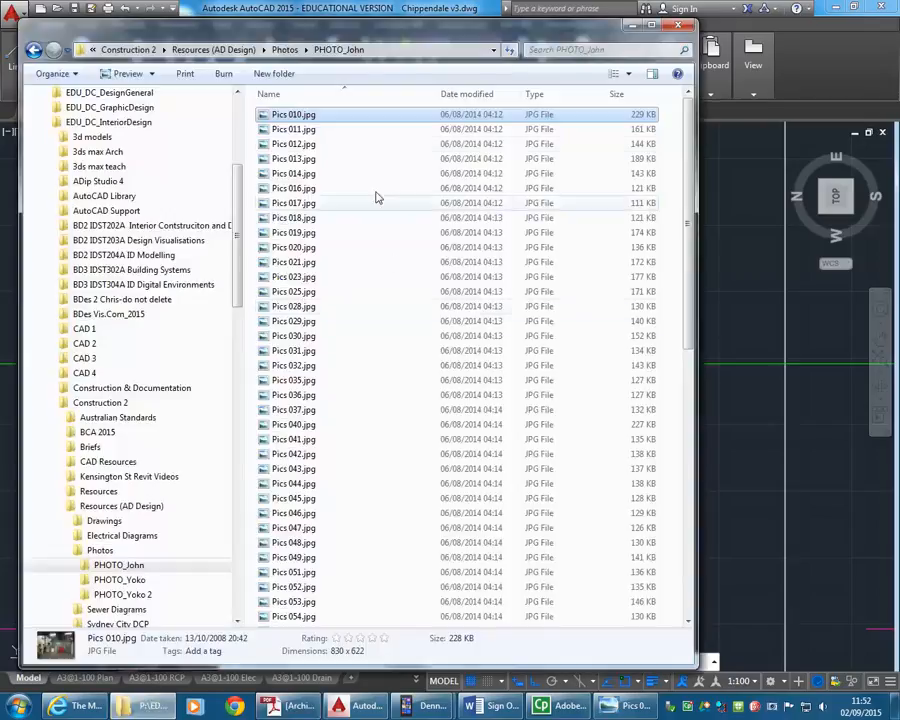
left_click(213, 49)
double_click(330, 247)
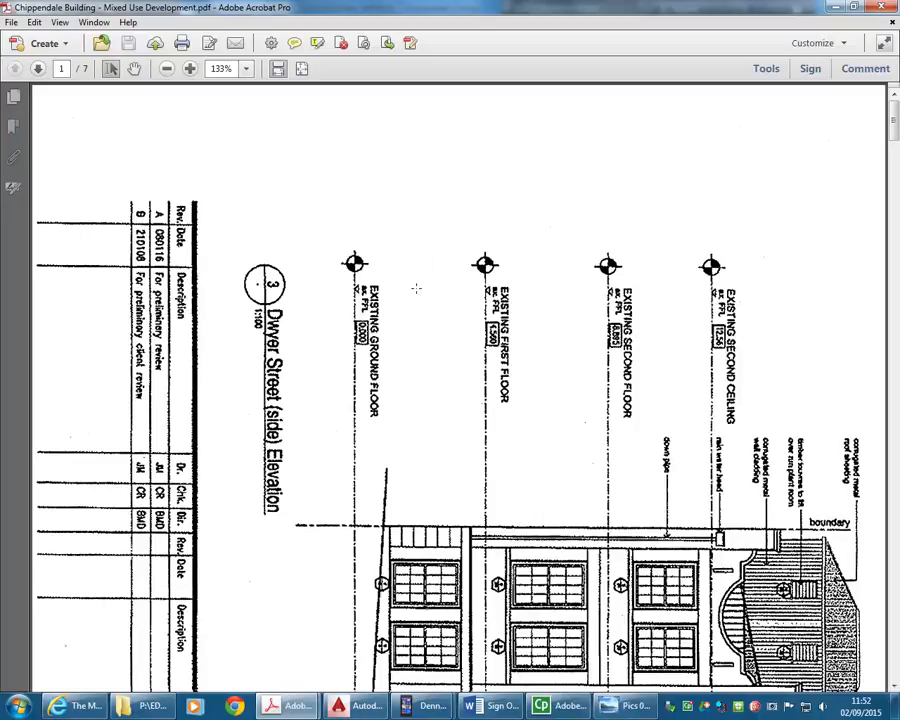
Step: Rotate the view of the Dwyer Street elevation page clockwise three times so the drawing reads upright
left_click(60, 22)
mouse_move(80, 38)
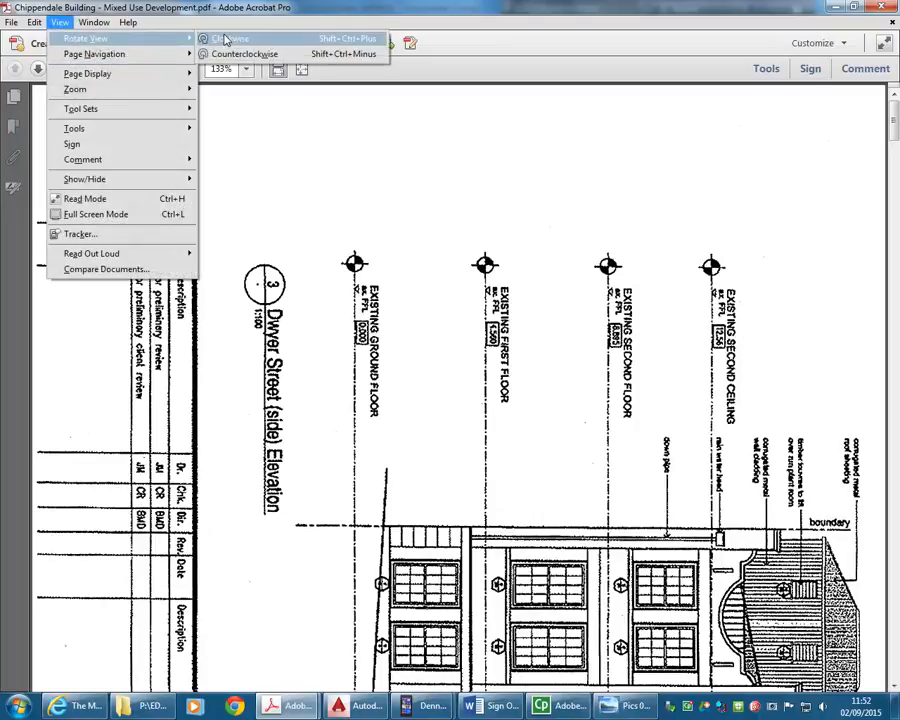
left_click(227, 39)
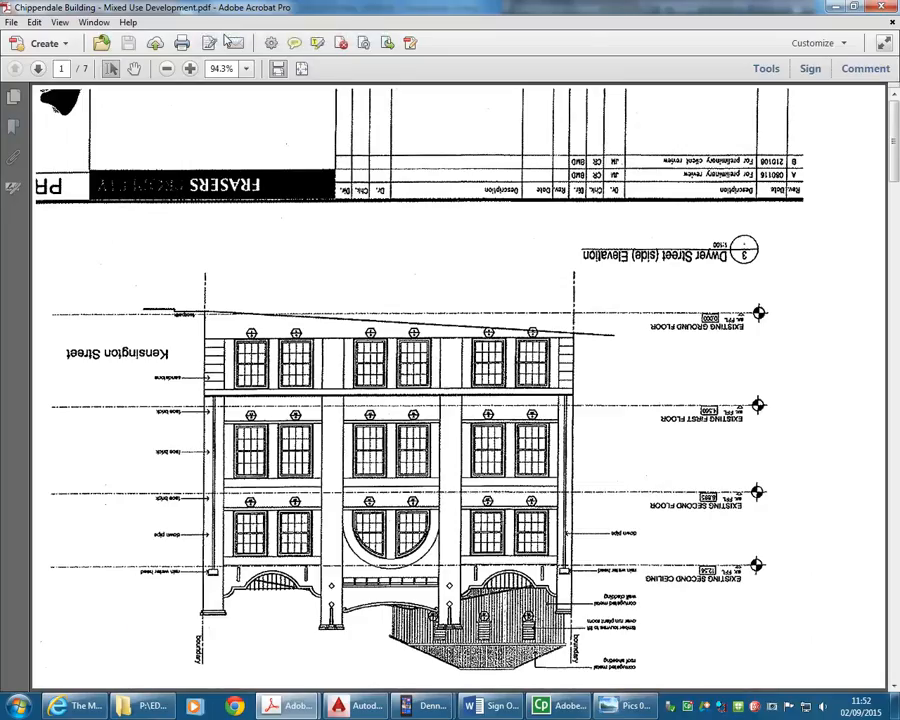
left_click(60, 24)
mouse_move(52, 36)
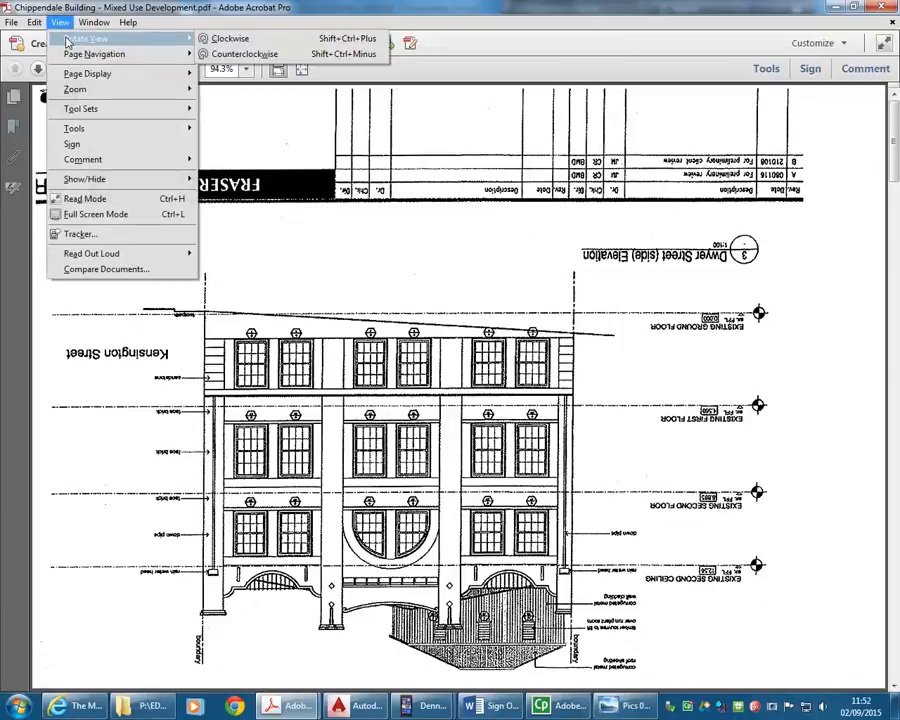
left_click(232, 40)
left_click(60, 22)
mouse_move(96, 40)
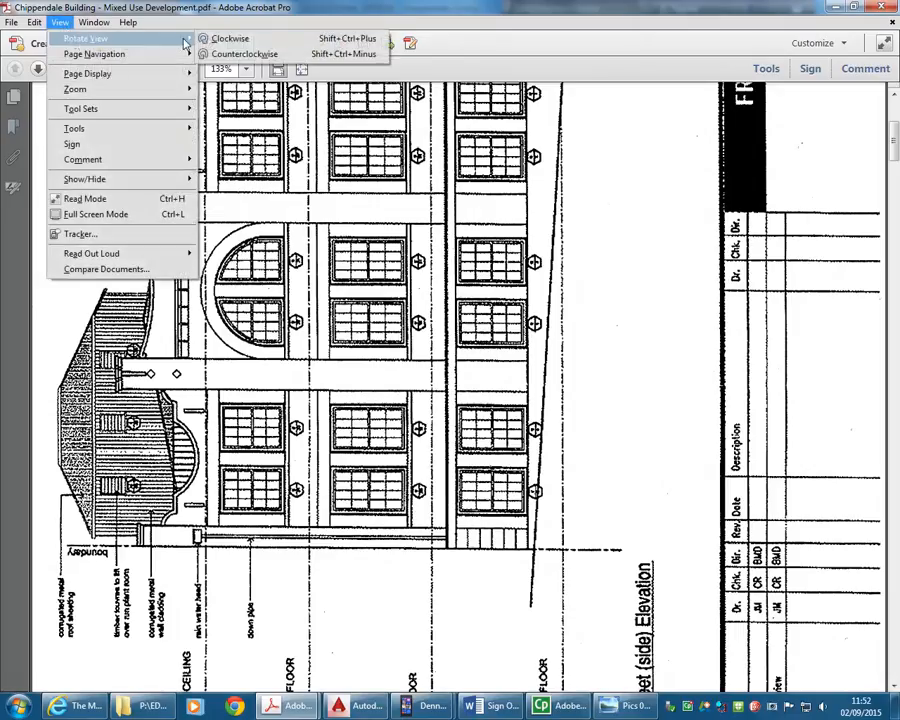
left_click(230, 39)
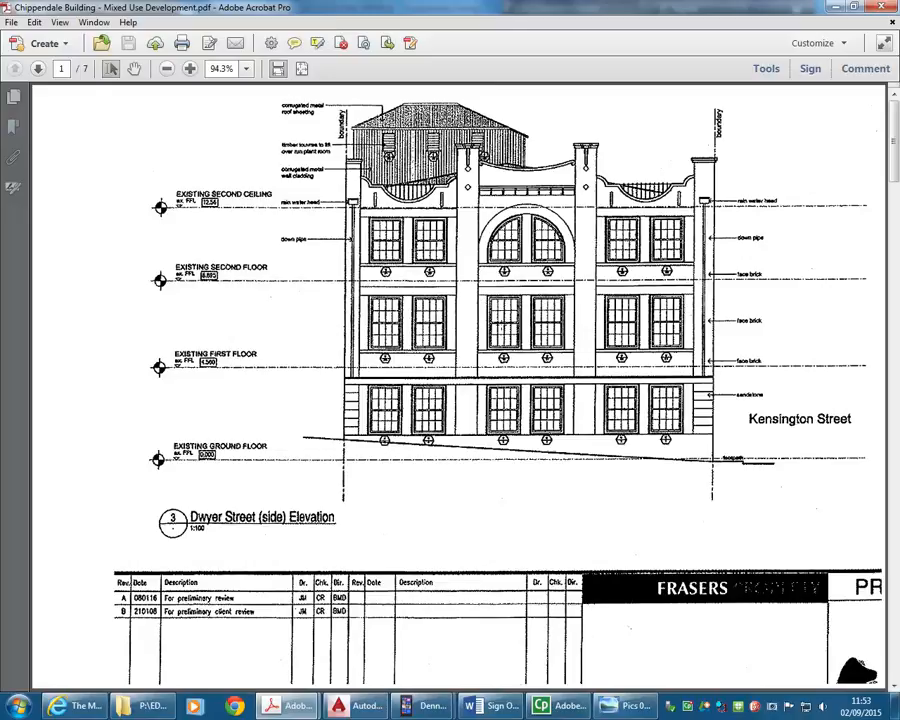
Step: Examine the cross section and Kensington Street elevation in the PDF, then return to the Dwyer Street elevation
scroll(503, 345, "down", 3)
scroll(503, 345, "down", 20)
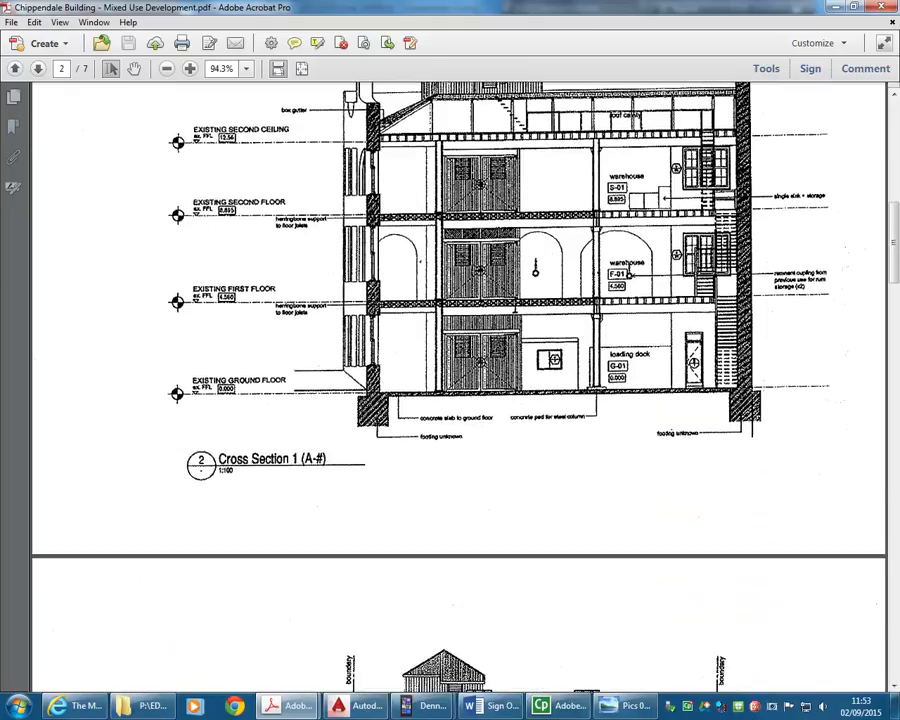
scroll(460, 350, "up", 1)
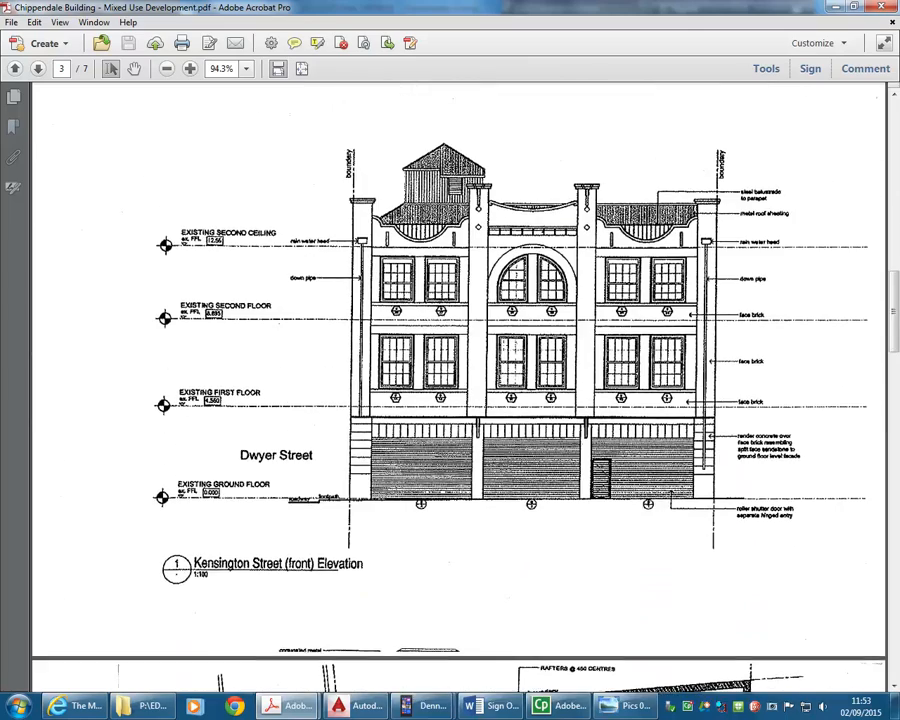
scroll(502, 345, "up", 10)
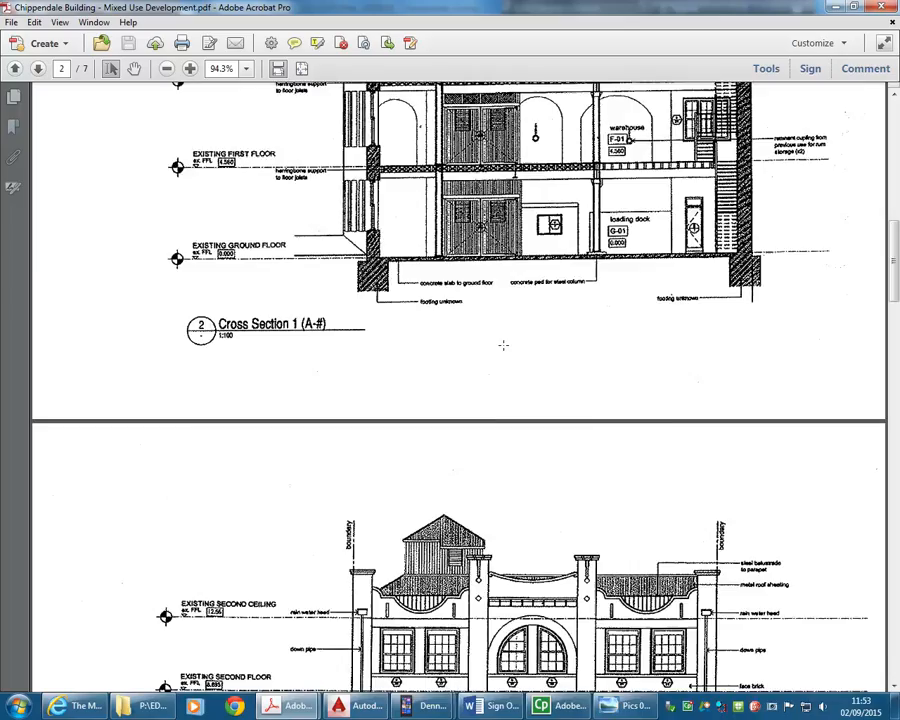
scroll(460, 375, "up", 12)
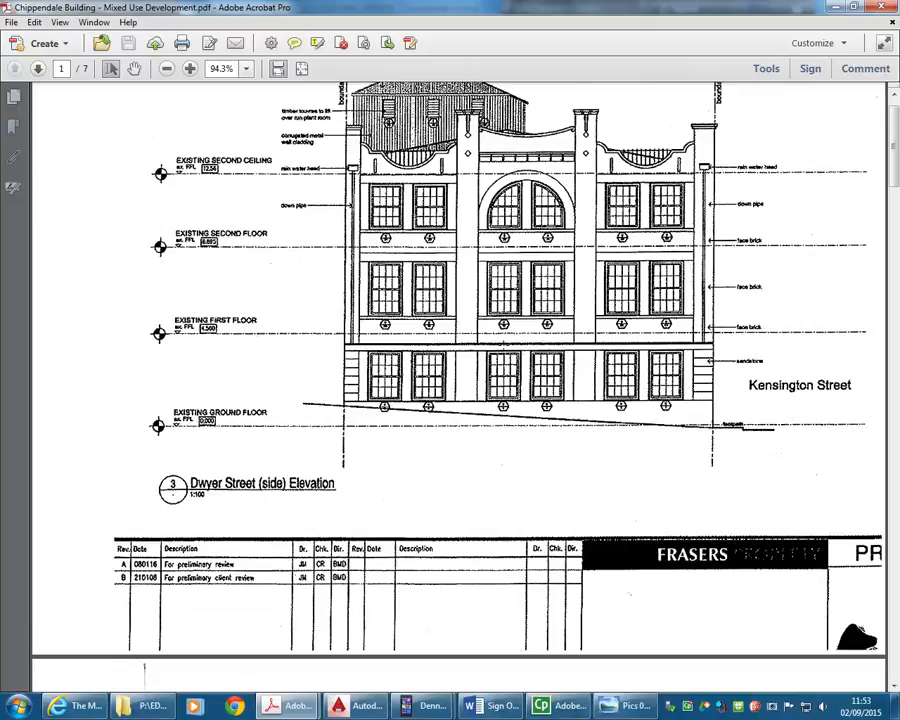
scroll(460, 300, "up", 1)
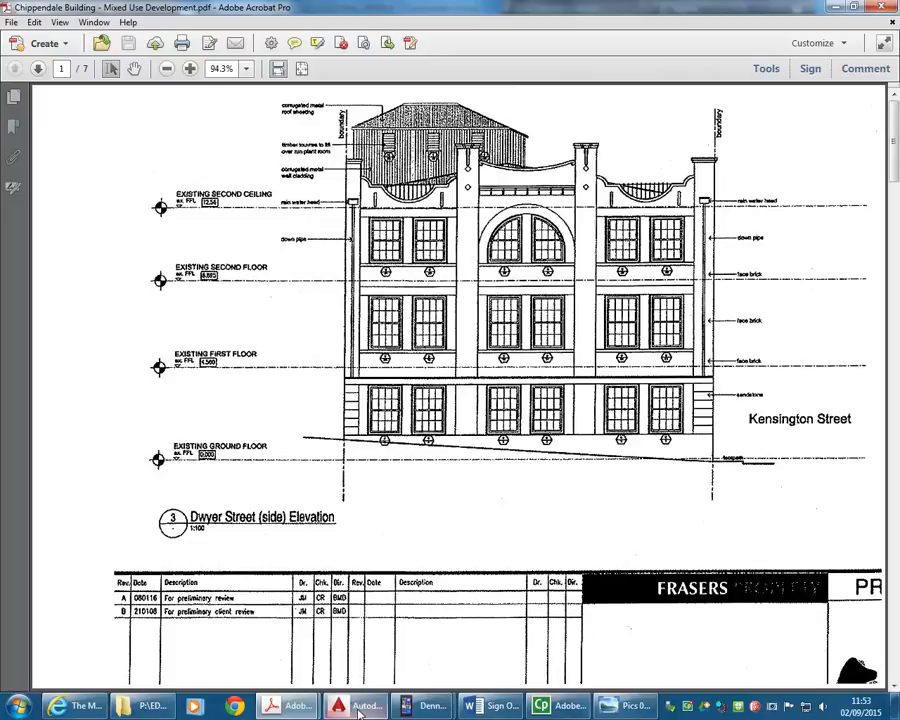
Step: Minimise the PDF and try to close the unresponsive AutoCAD window
left_click(837, 7)
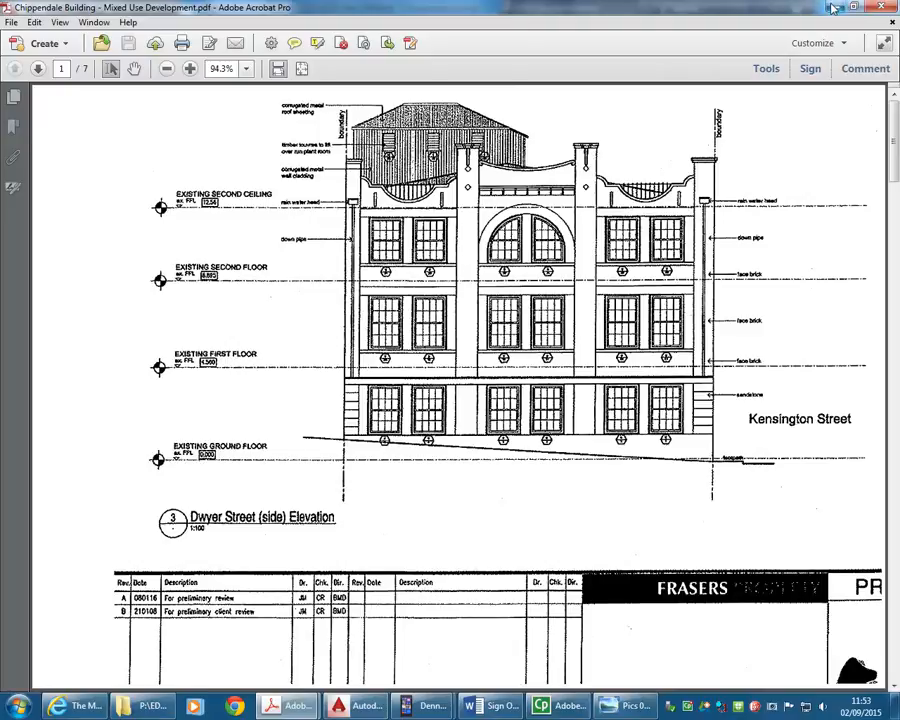
left_click(629, 26)
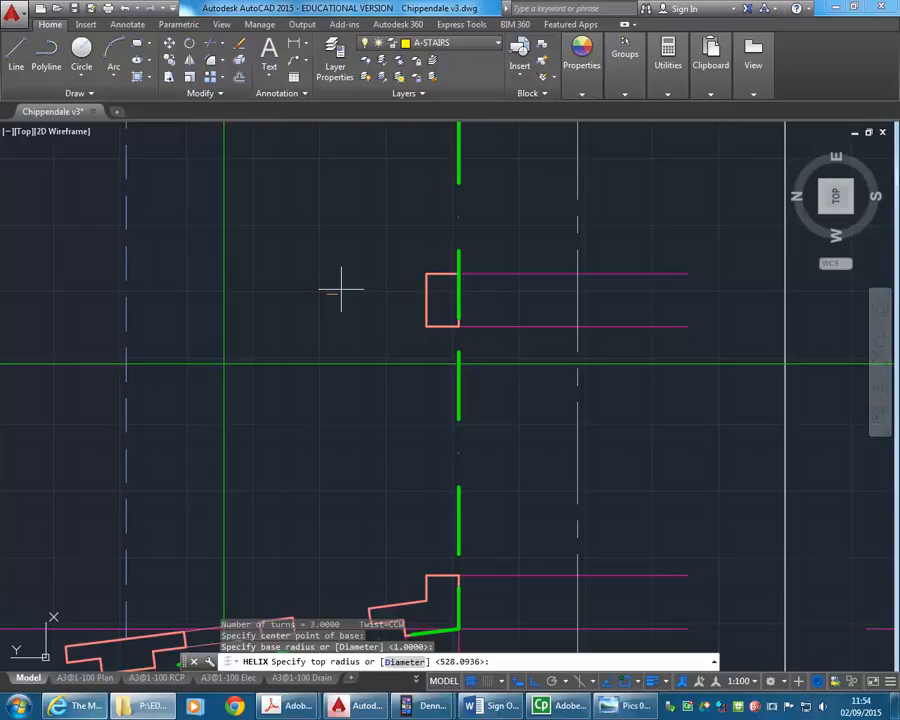
right_click(355, 716)
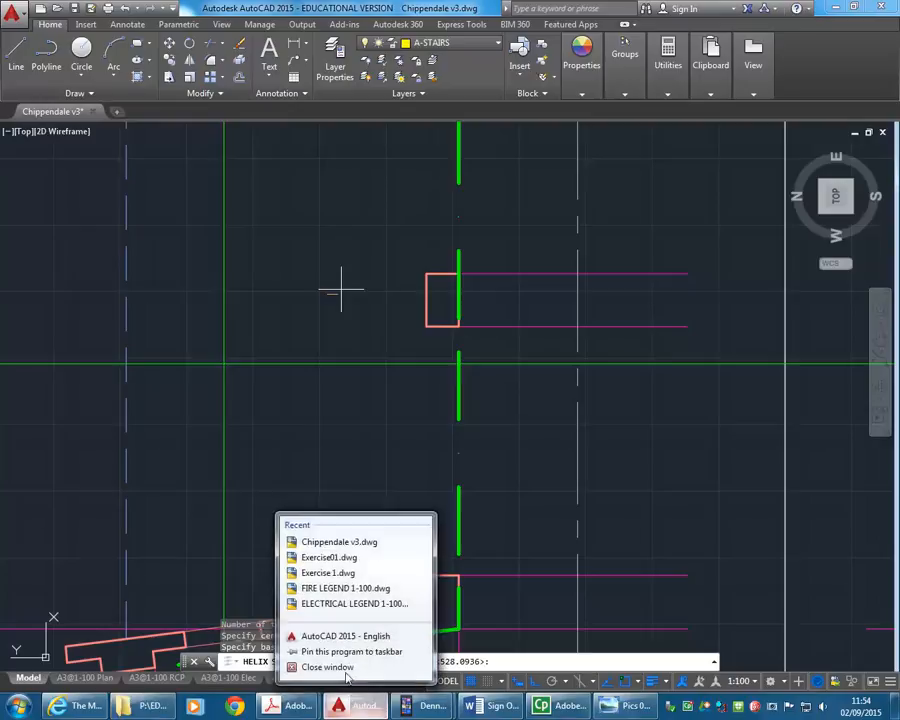
left_click(337, 669)
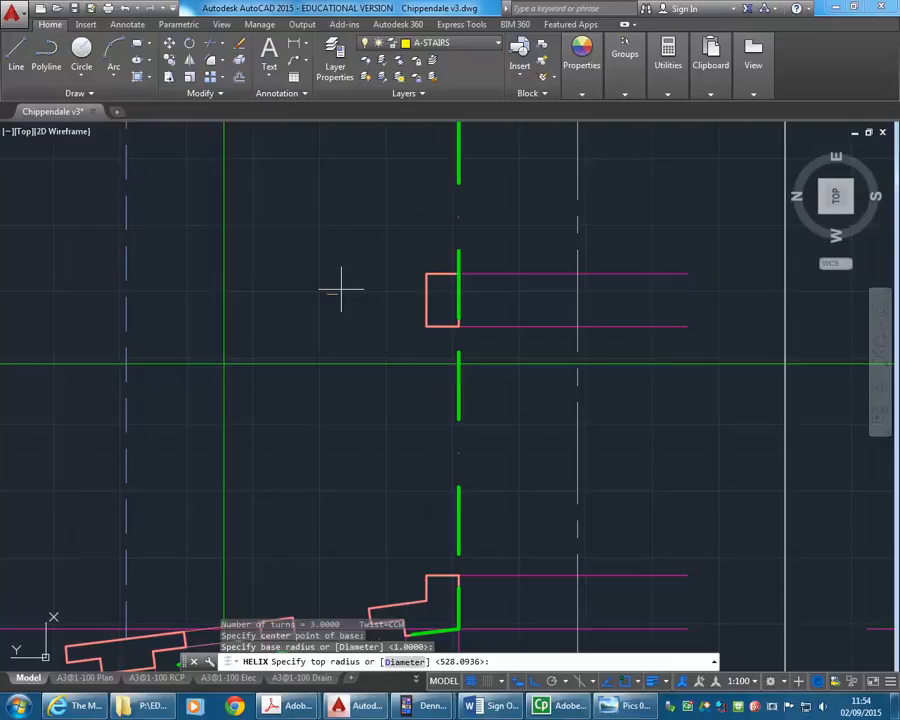
Step: End the unresponsive AutoCAD 2015 task in Windows Task Manager and check the running processes
key("ctrl+shift+Escape")
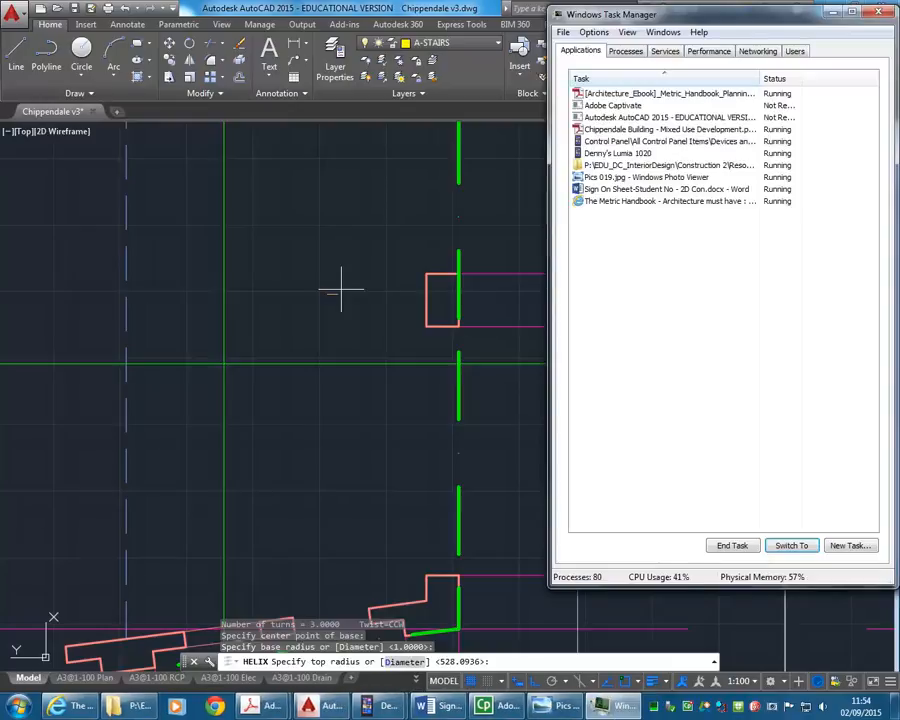
left_click_drag(690, 20, 370, 16)
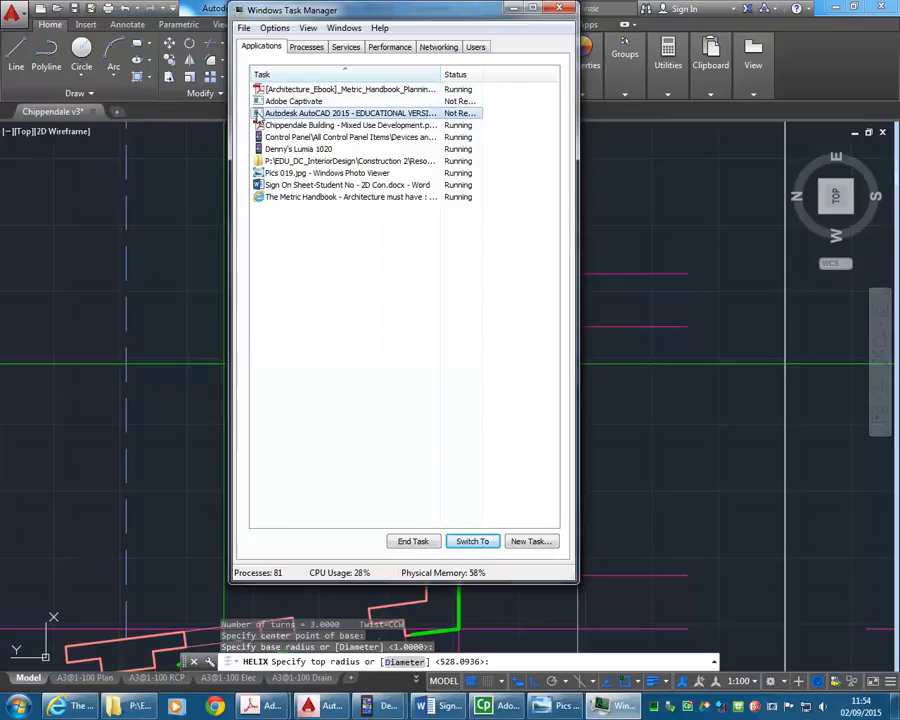
left_click(412, 541)
left_click(482, 416)
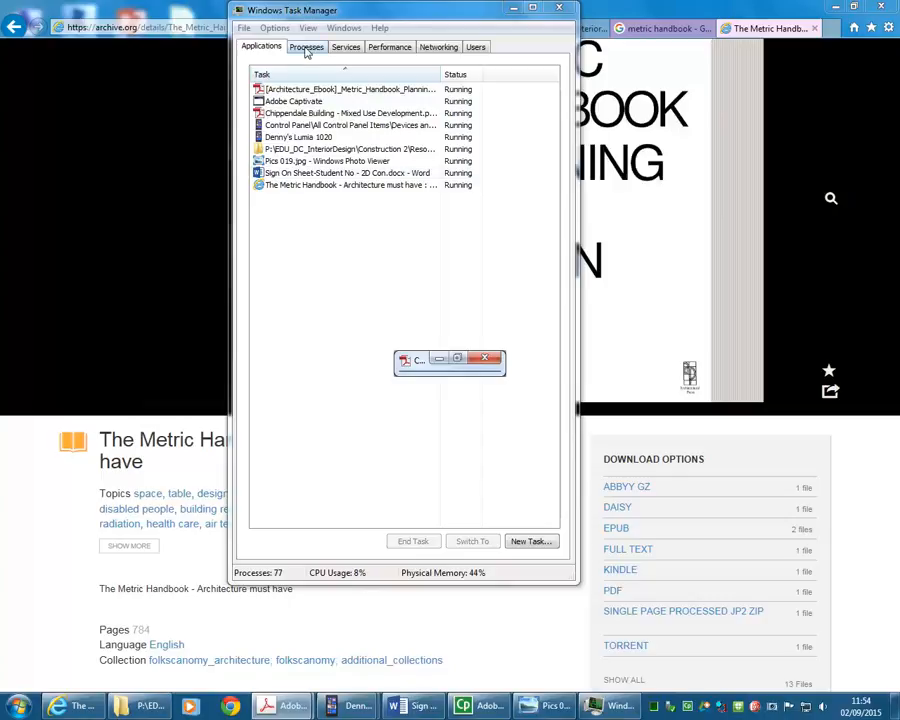
left_click(307, 48)
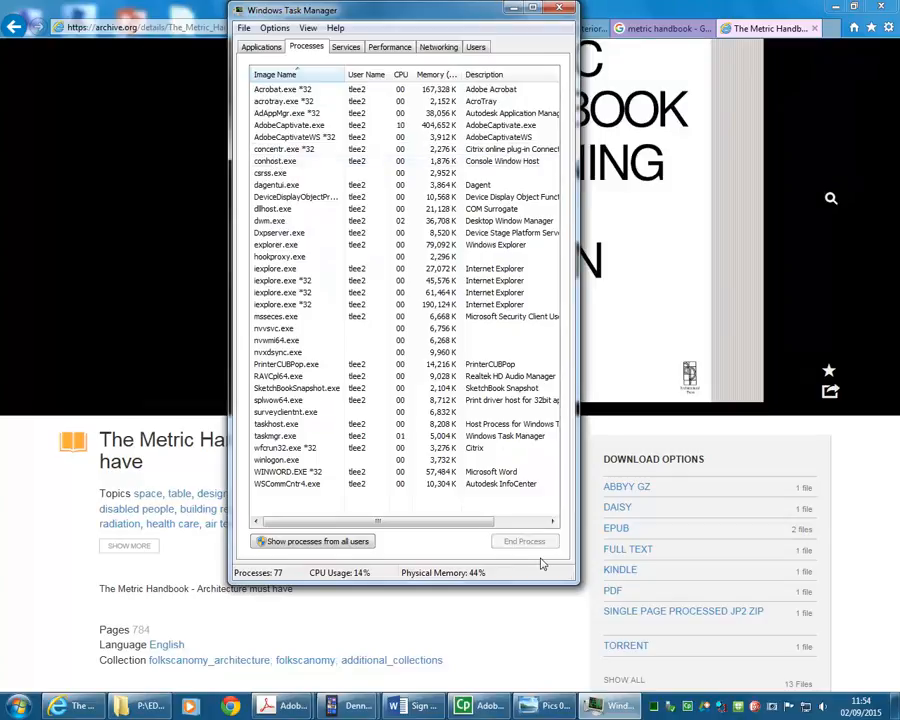
left_click(261, 47)
left_click(514, 8)
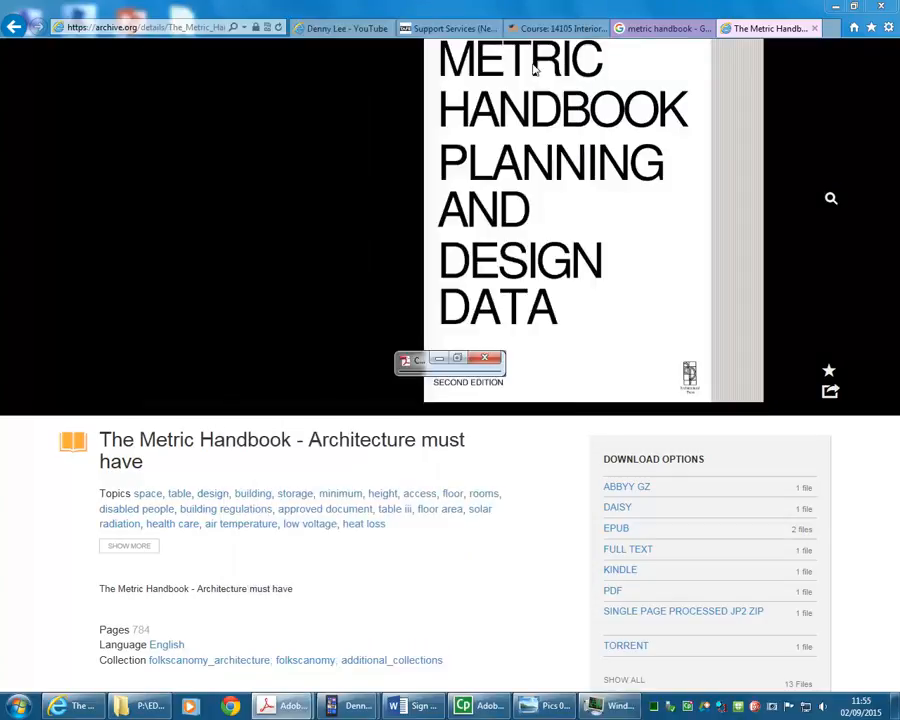
Step: Minimise the remaining browser and PDF windows, restart AutoCAD 2015 and dismiss its drawing recovery notice
left_click(835, 7)
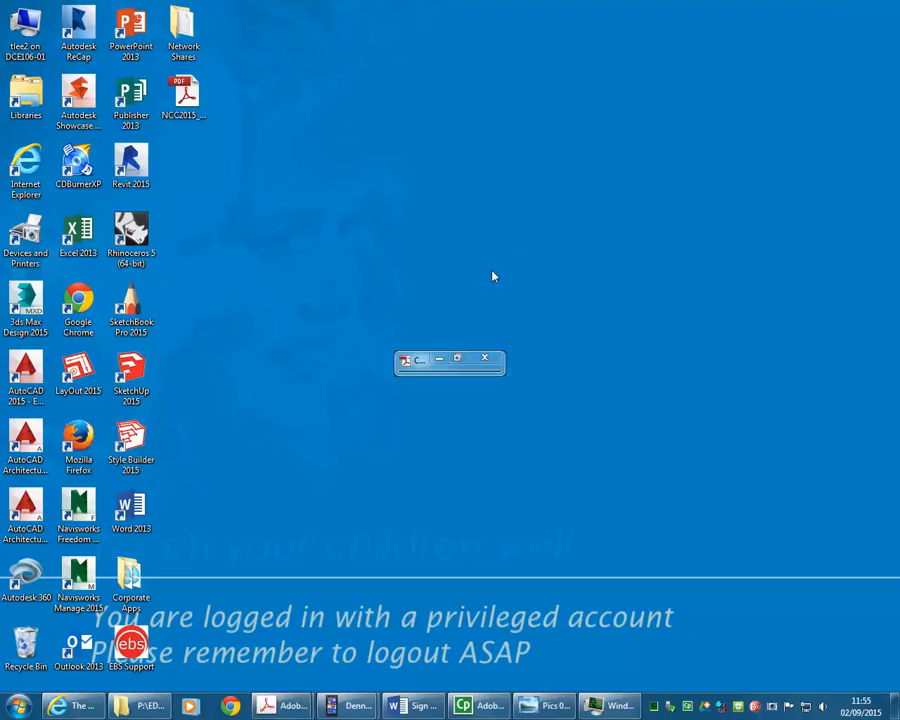
left_click_drag(413, 359, 374, 324)
left_click_drag(500, 323, 275, 107)
double_click(287, 110)
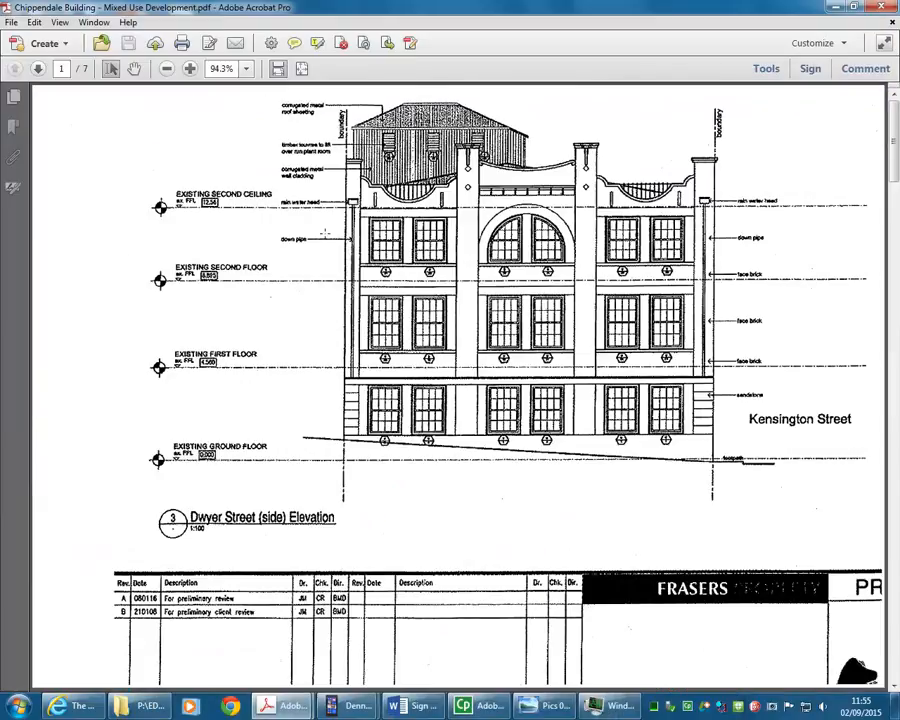
left_click(834, 6)
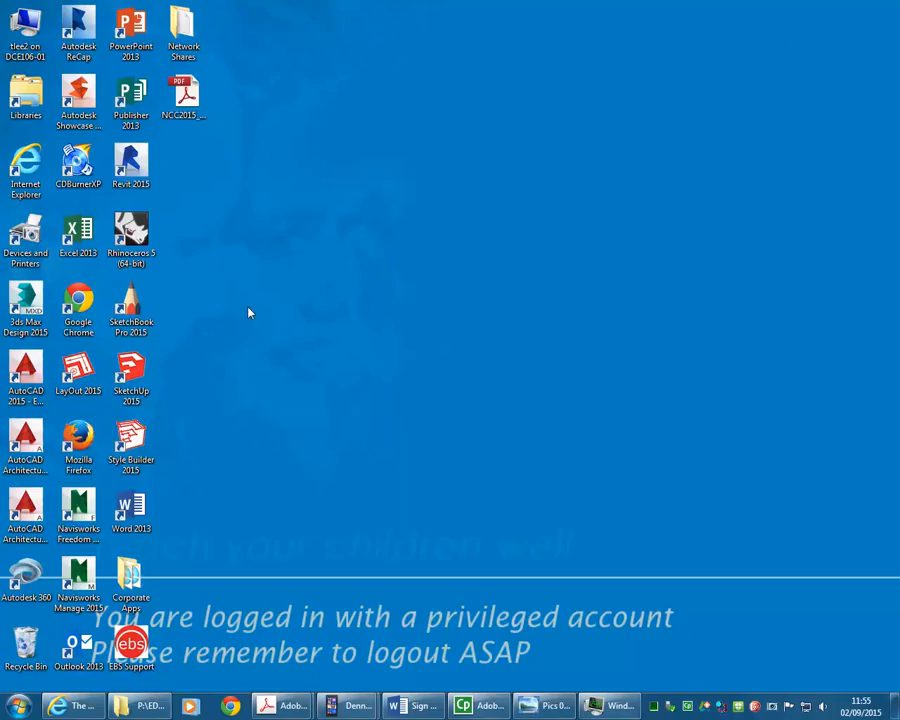
double_click(26, 378)
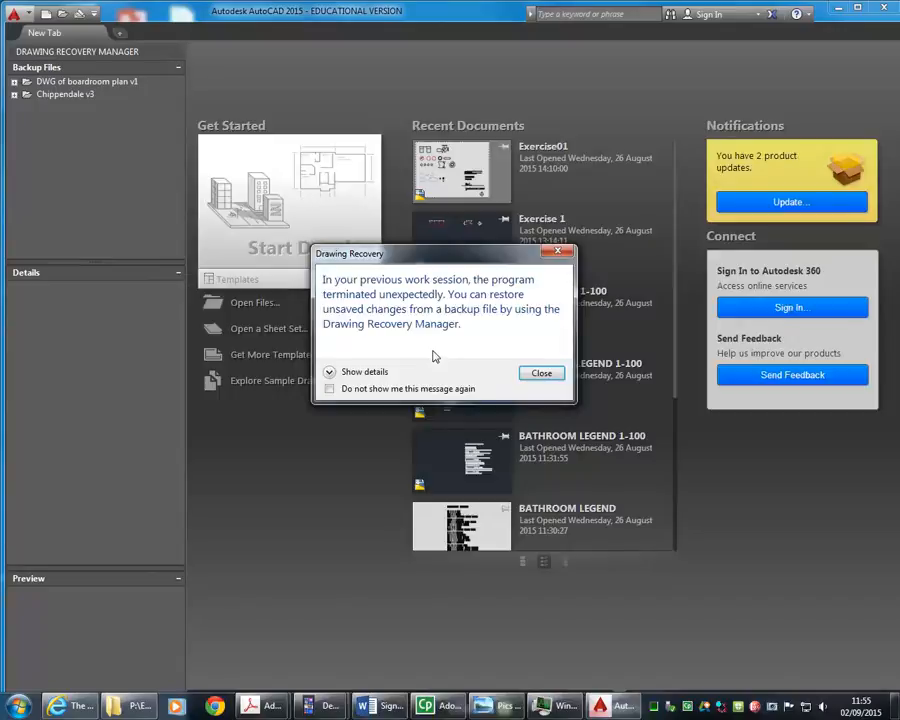
left_click(538, 375)
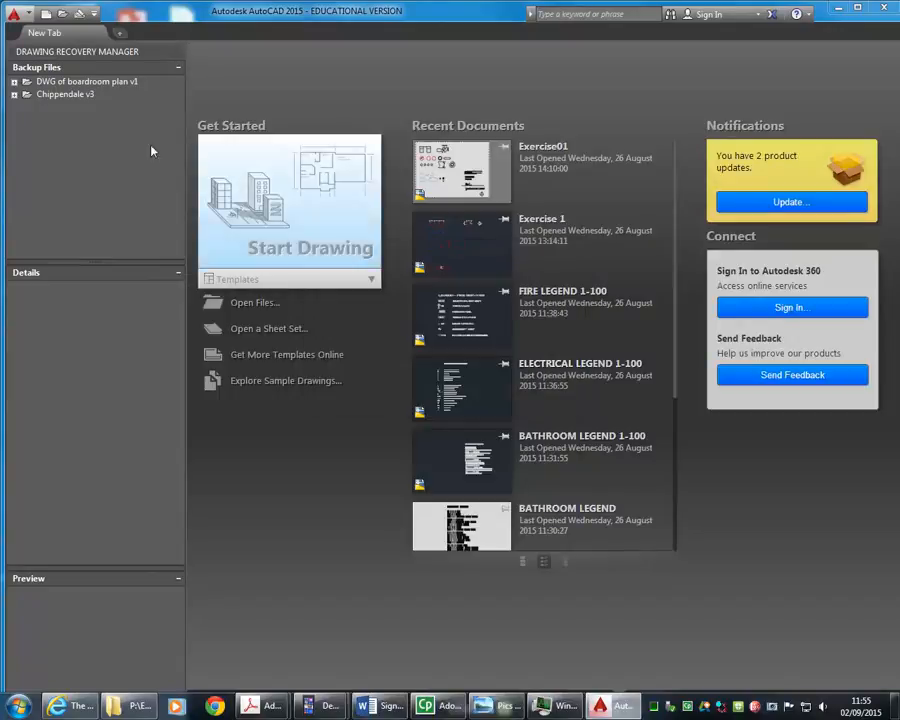
Step: Expand the Chippendale v3 backup files and preview the autosave Chippendale v3_1_1_9671.sv$
left_click(64, 95)
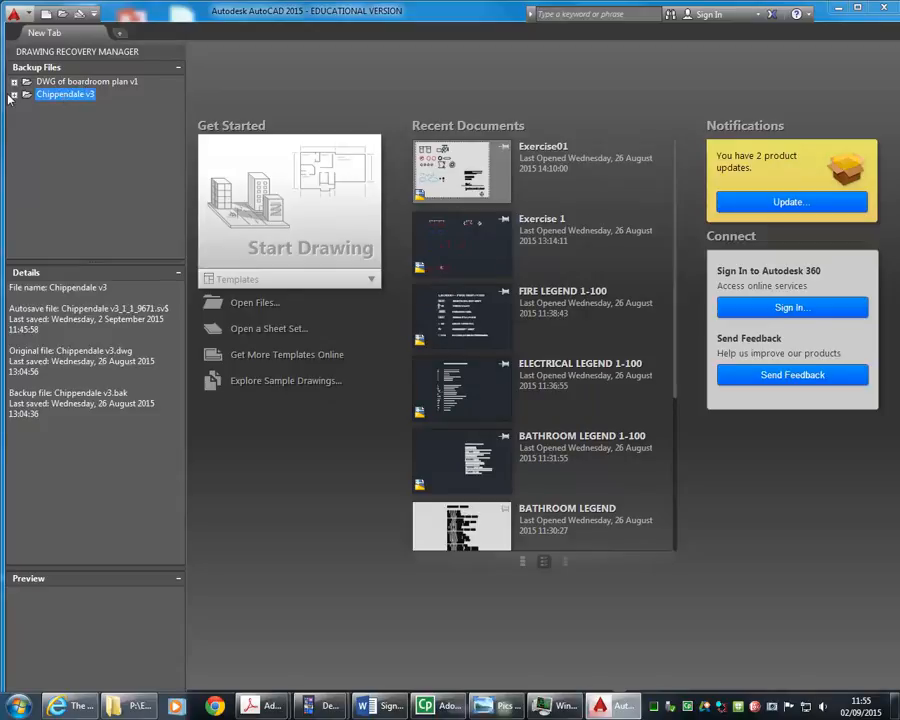
left_click(13, 95)
left_click(90, 107)
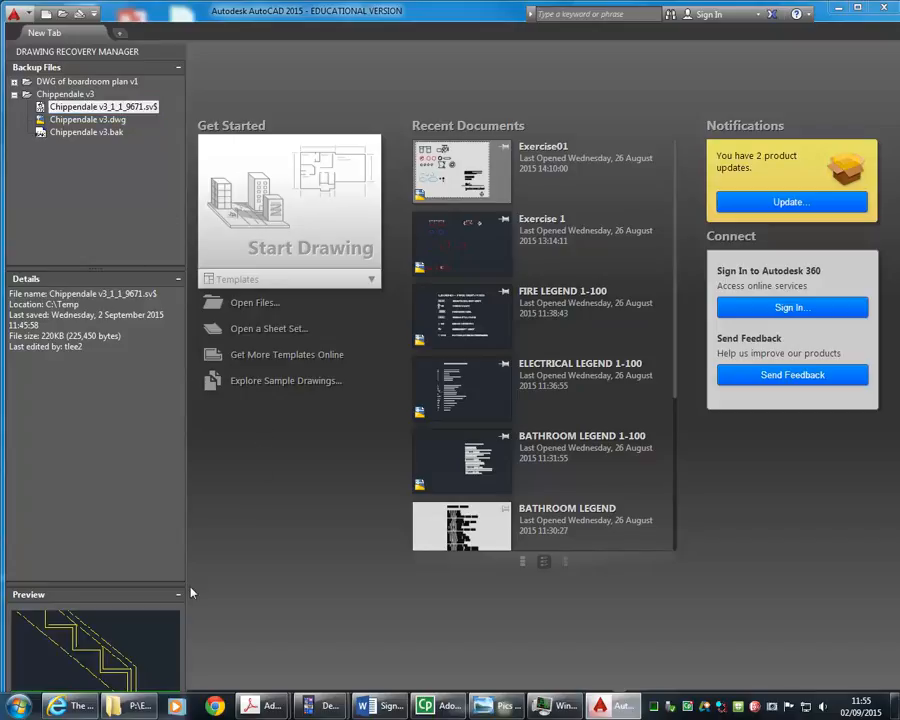
Step: Switch to File Explorer and check C:\Temp for the latest Chippendale autosave, sorting by date modified
left_click(128, 706)
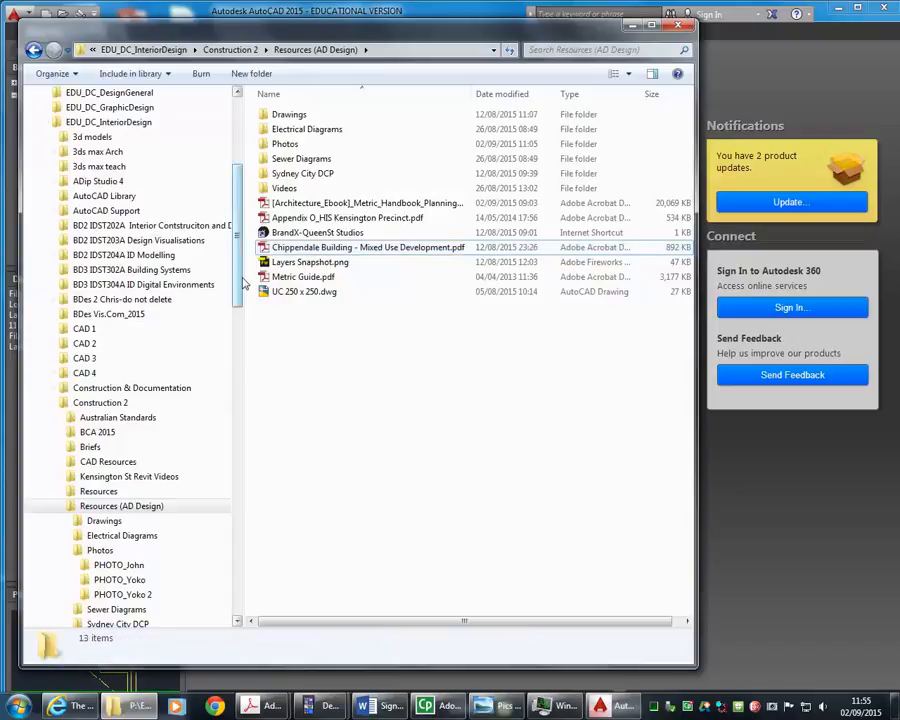
scroll(243, 285, "up", 5)
left_click(88, 217)
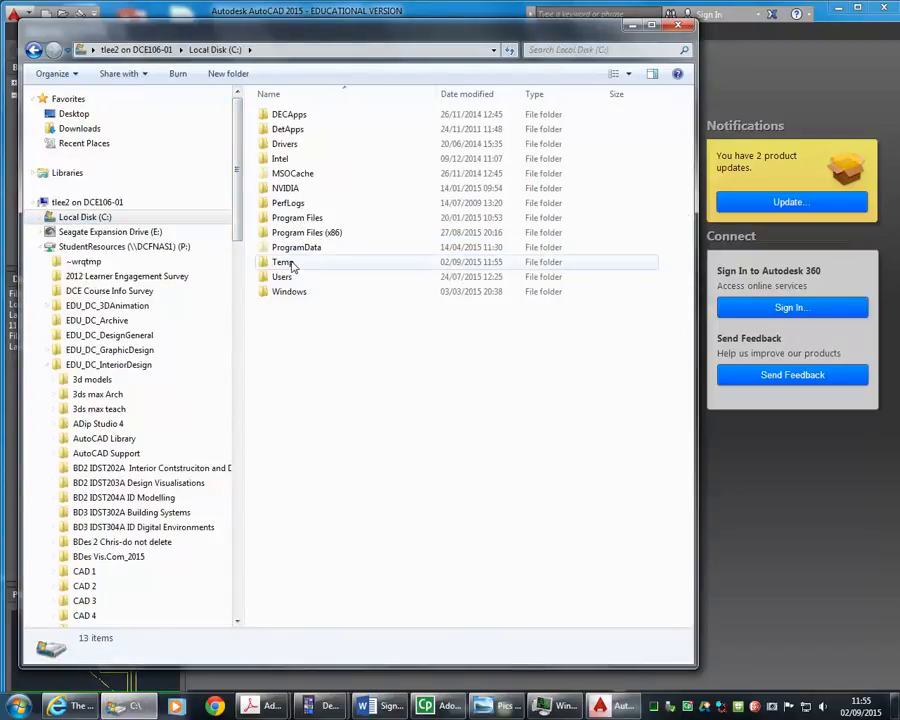
double_click(283, 262)
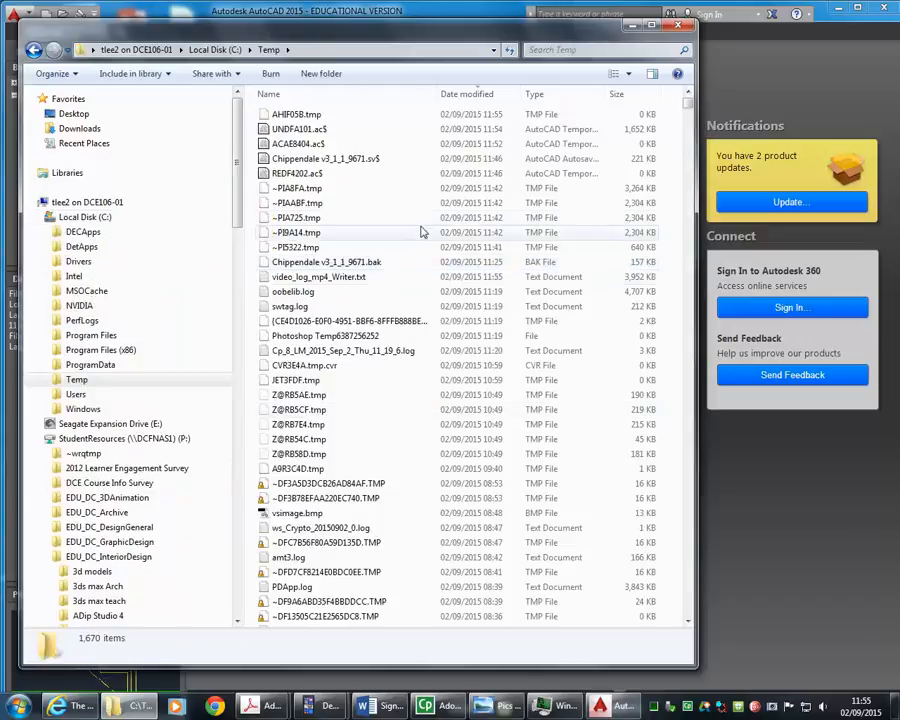
left_click(454, 94)
left_click(455, 94)
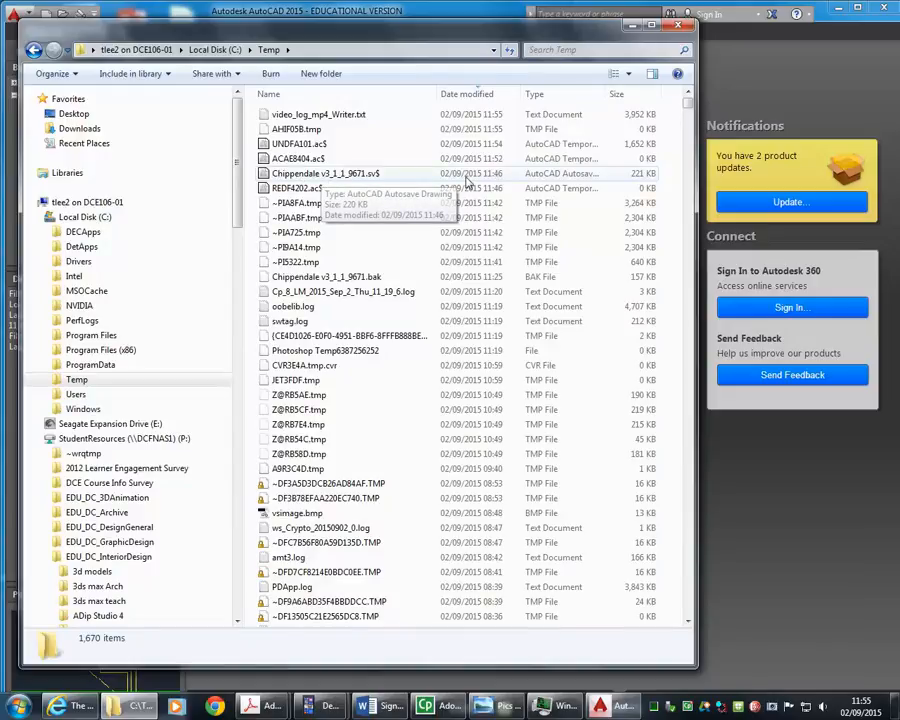
left_click(444, 14)
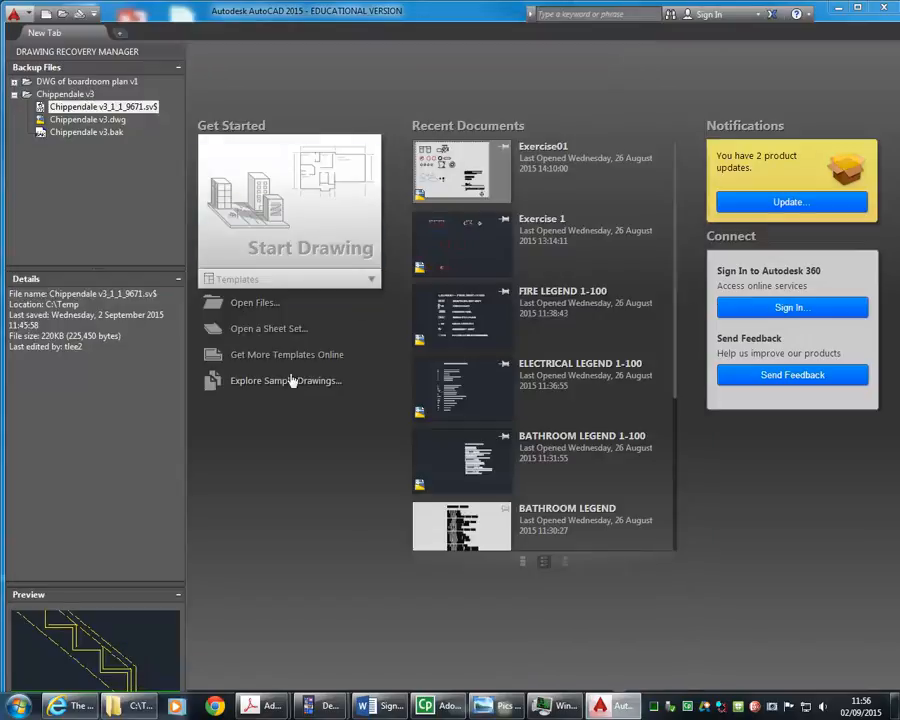
Step: Open the autosave Chippendale v3_1_1_9671.sv$ from the recovery list, close the Design Feed, and check the recovered sections and plans in a maximised window
double_click(113, 107)
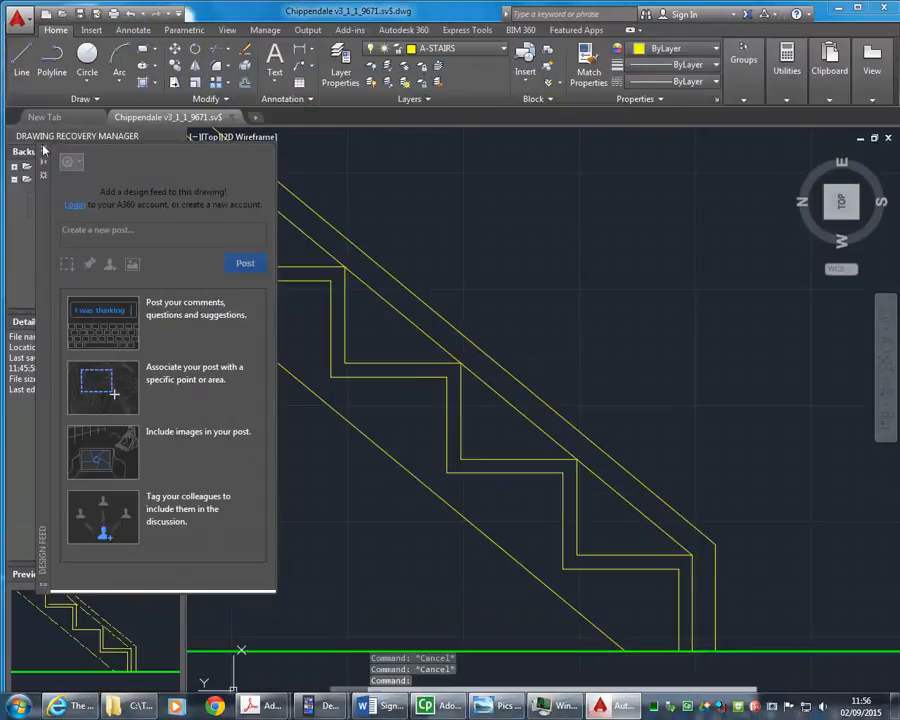
left_click(43, 152)
scroll(576, 416, "down", 6)
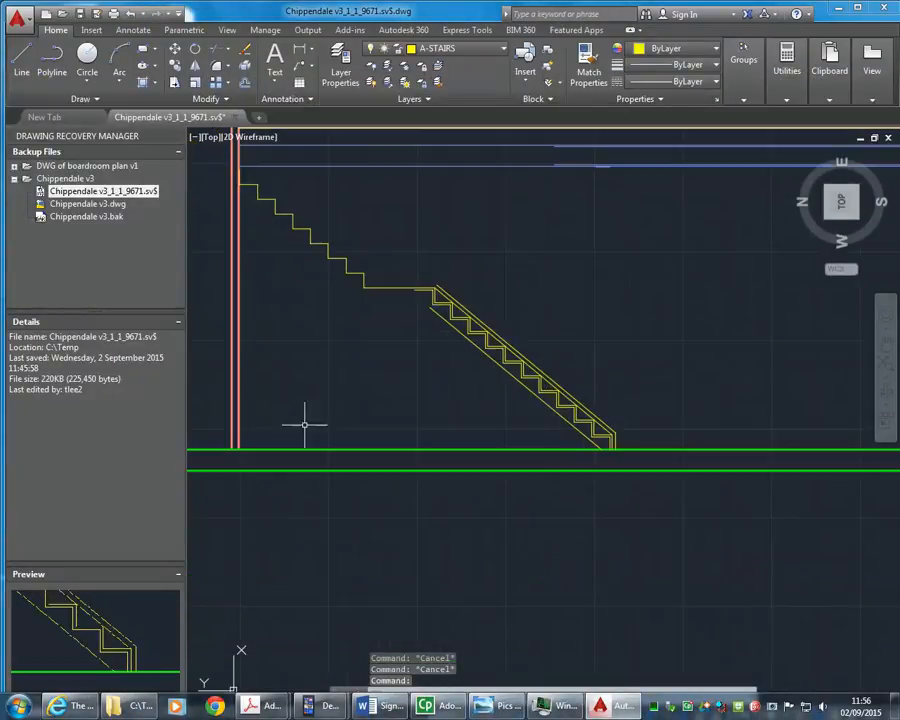
scroll(500, 335, "down", 5)
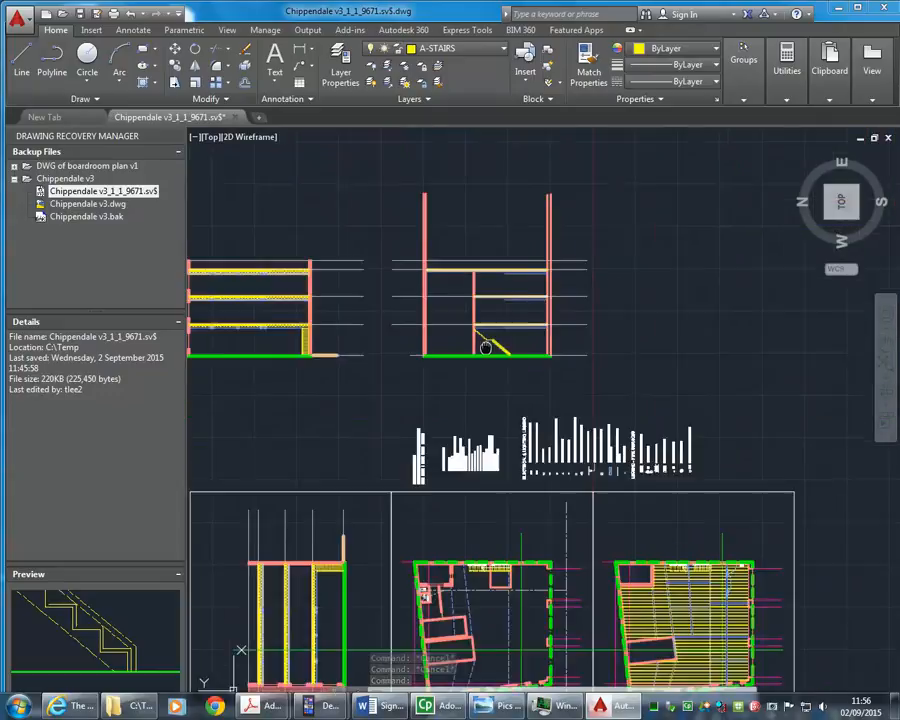
middle_click_drag(509, 361, 482, 335)
mouse_move(488, 481)
middle_mouse_down()
mouse_move(472, 424)
mouse_move(483, 390)
mouse_move(495, 437)
middle_mouse_up()
scroll(472, 424, "down", 2)
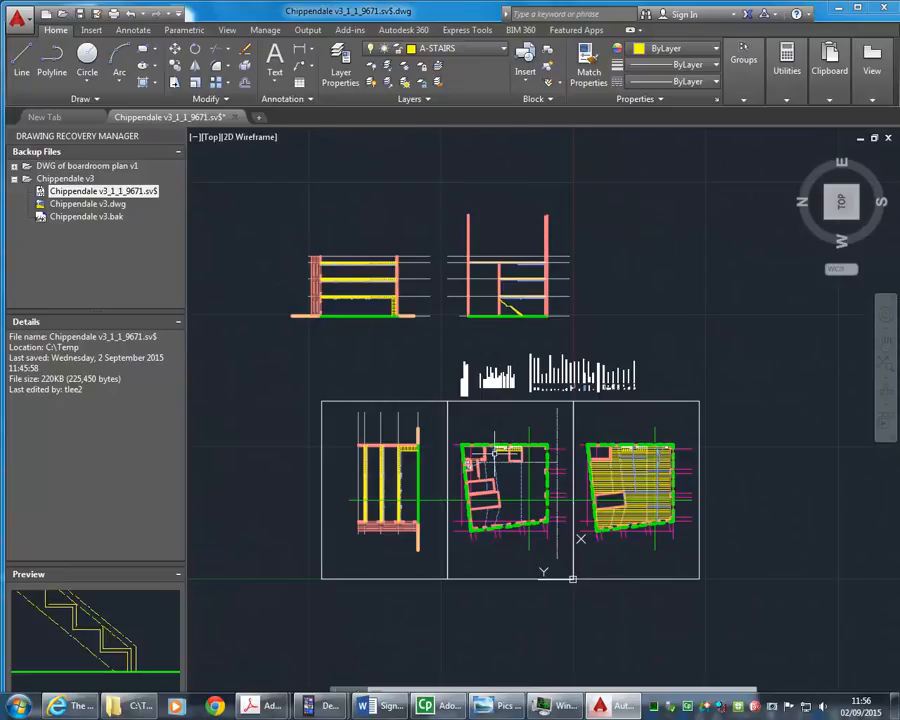
double_click(603, 8)
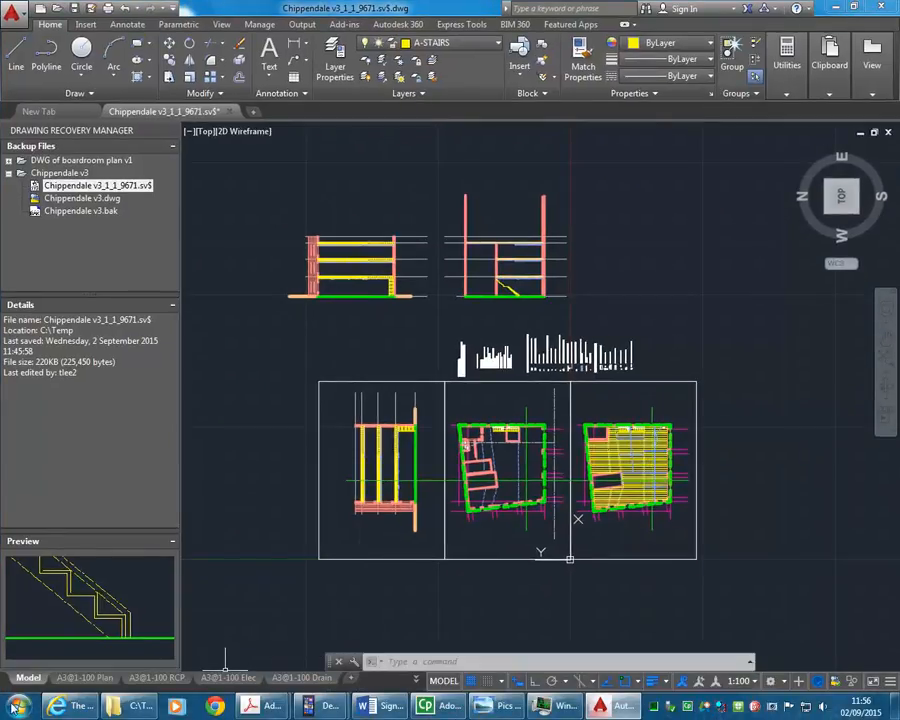
Step: Open the A3@1-100 Section 1 layout and create a copy of it at the end of the layouts
left_click(416, 680)
left_click(445, 652)
right_click(391, 681)
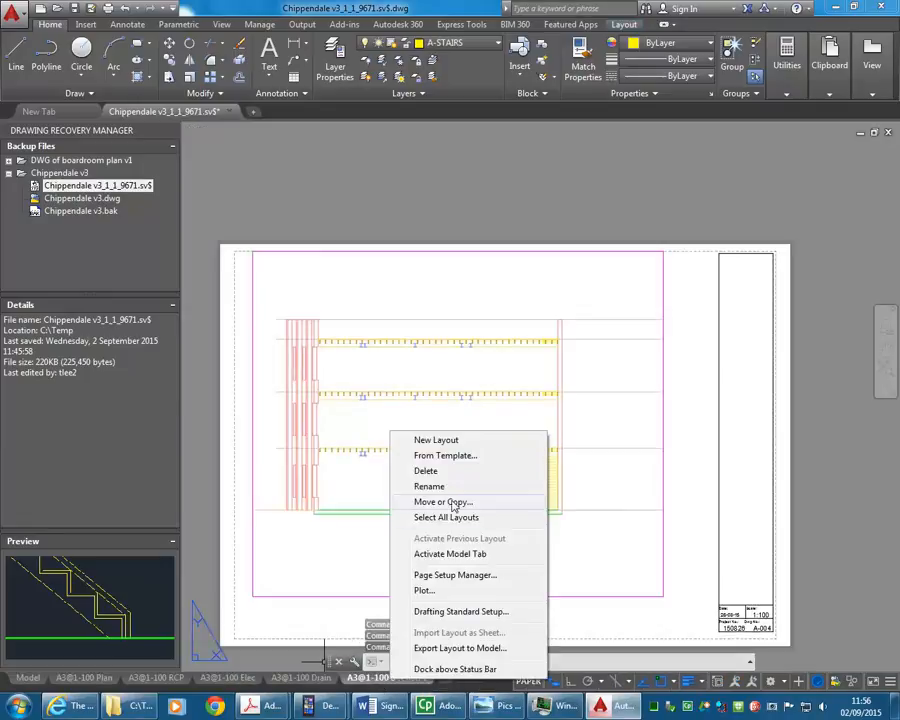
left_click(448, 503)
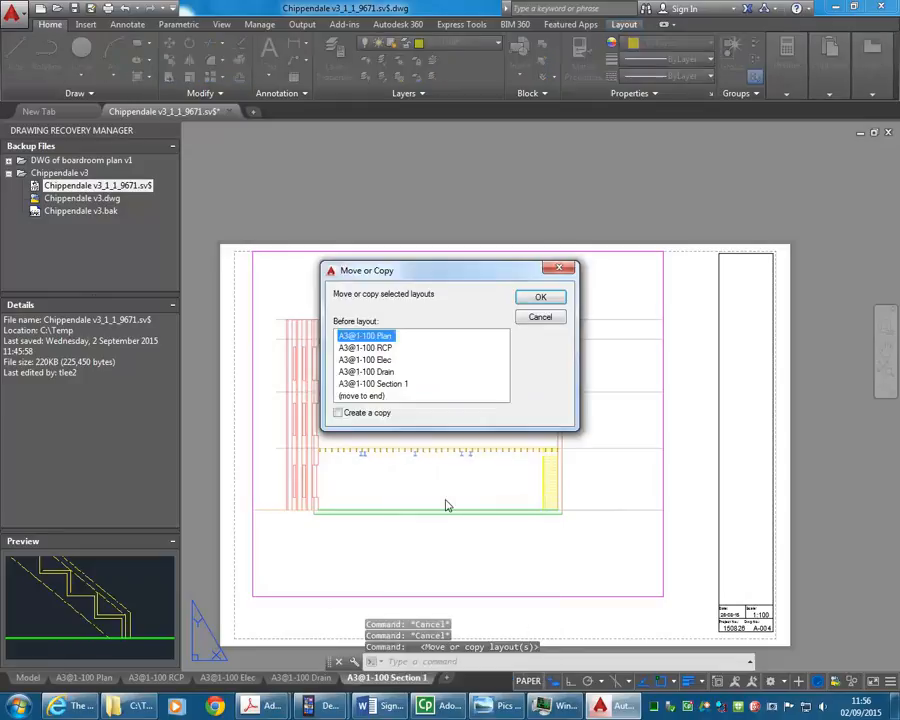
left_click(339, 413)
left_click(352, 396)
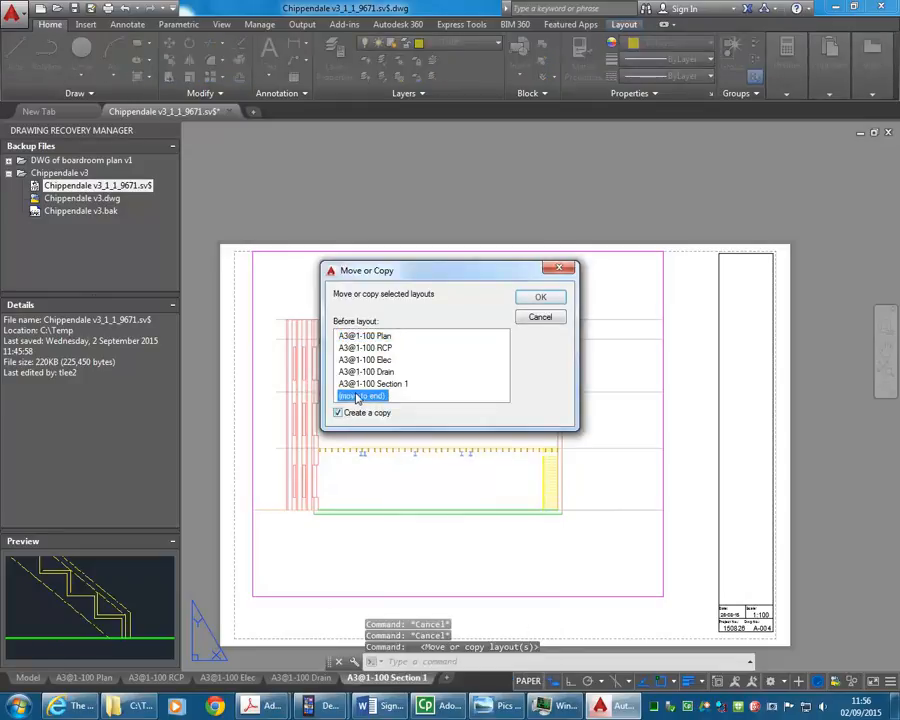
left_click(540, 297)
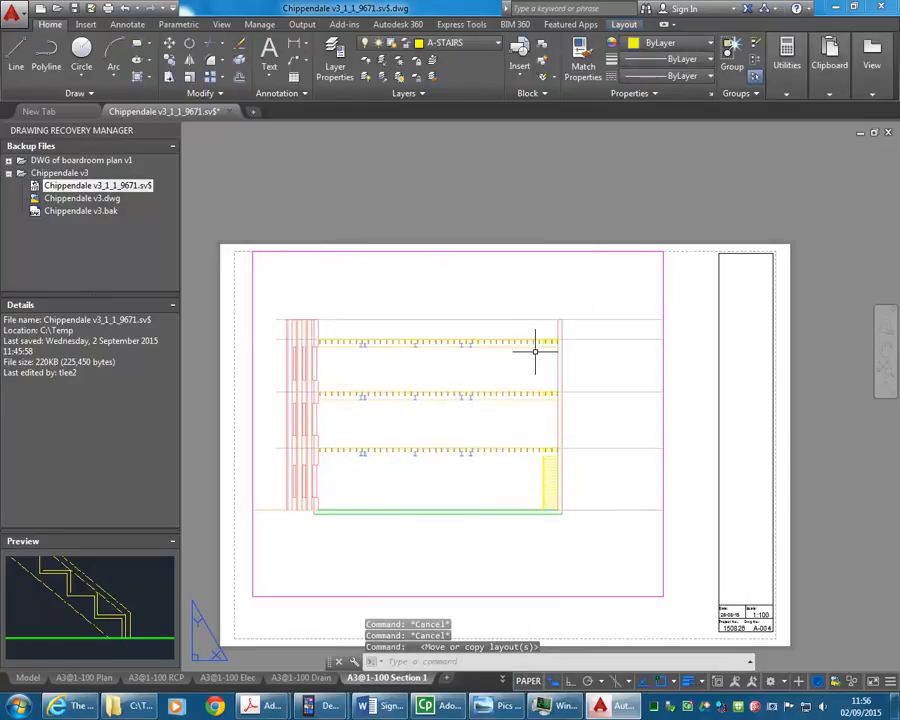
Step: Open the copied Section 1 layout and rename it A3@1-100 Section 2
left_click(496, 679)
left_click(520, 658)
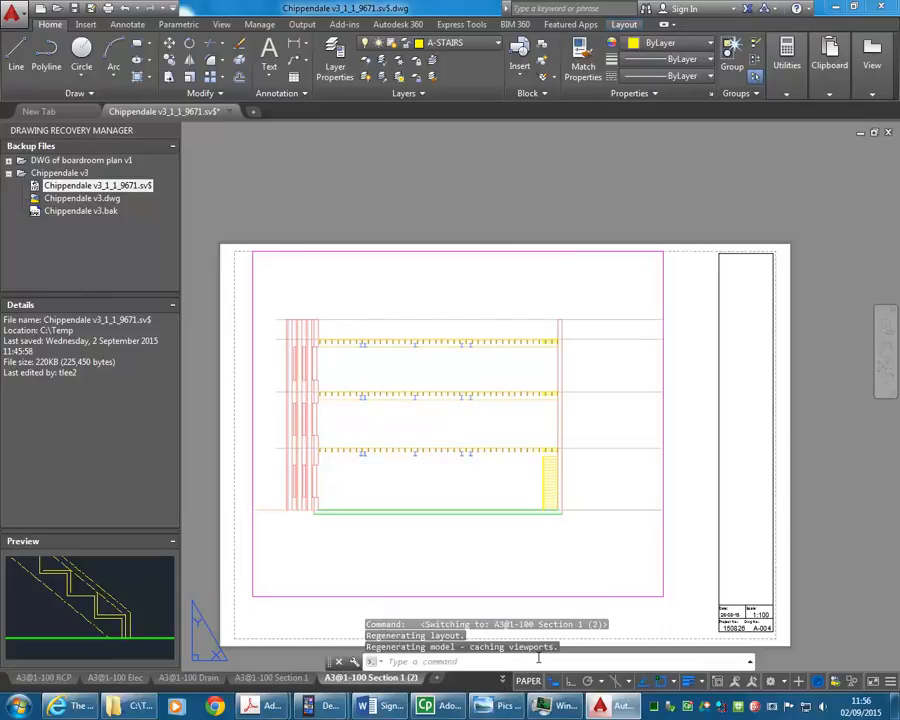
right_click(370, 679)
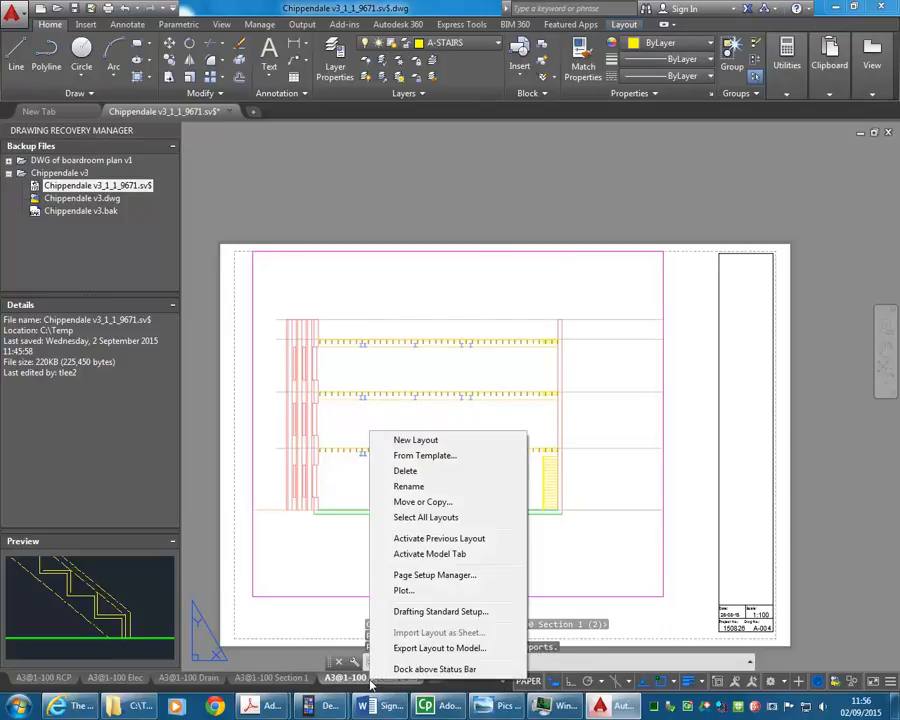
left_click(409, 486)
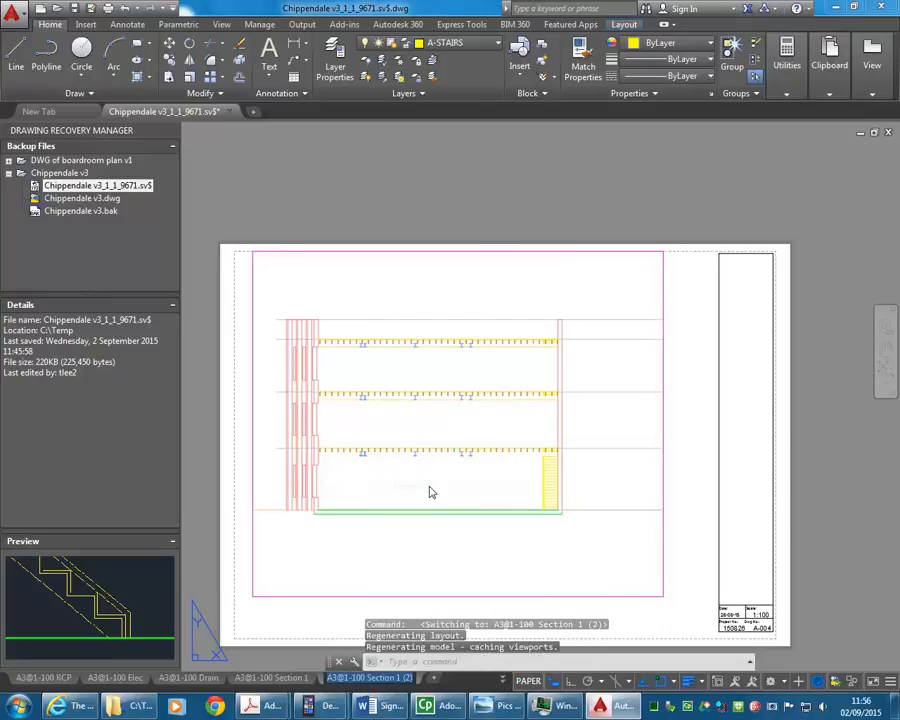
left_click(401, 681)
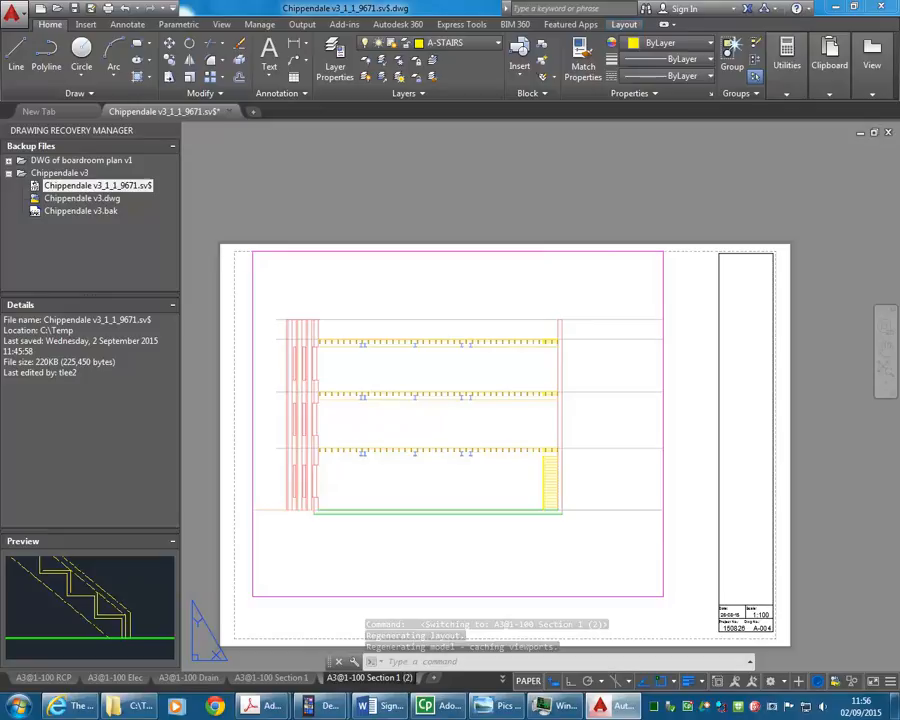
key("BackSpace")
key("BackSpace")
key("BackSpace")
key("BackSpace")
key("BackSpace")
type("2")
key("Return")
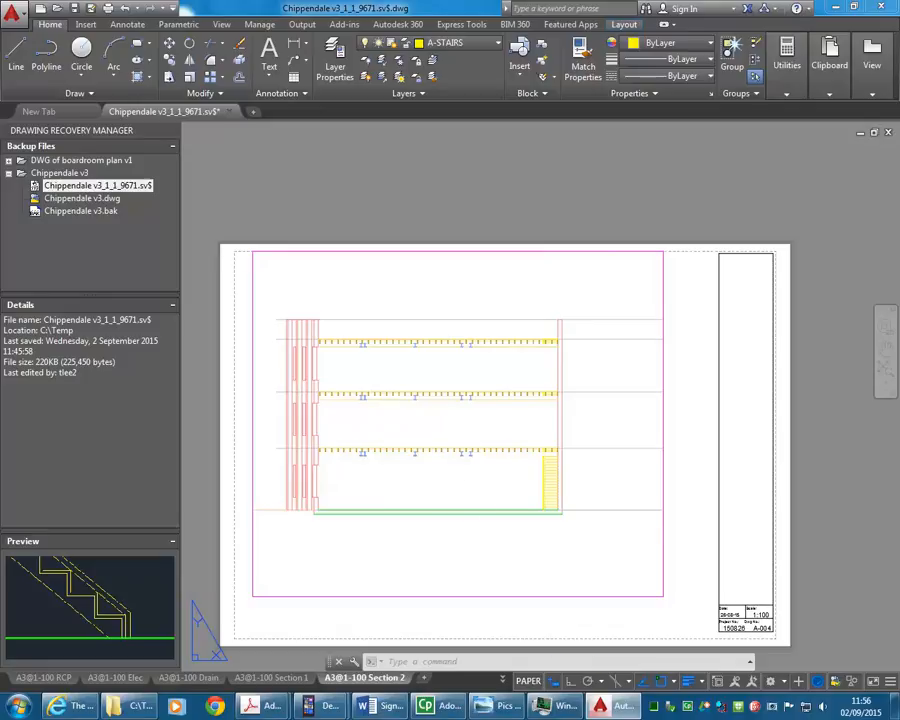
left_click(462, 508)
left_click(522, 440)
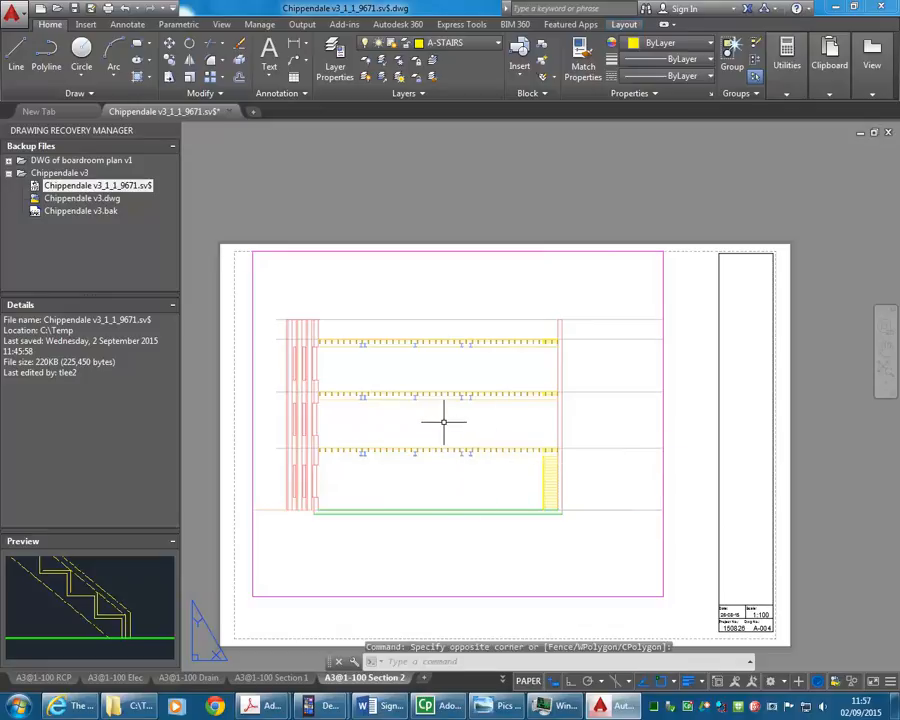
double_click(416, 416)
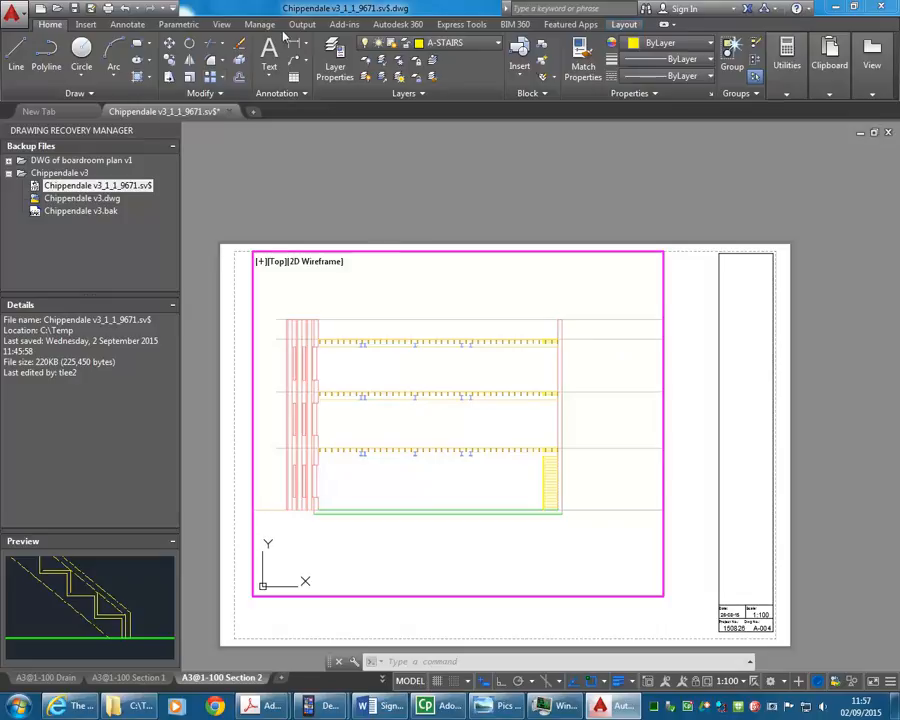
left_click(222, 25)
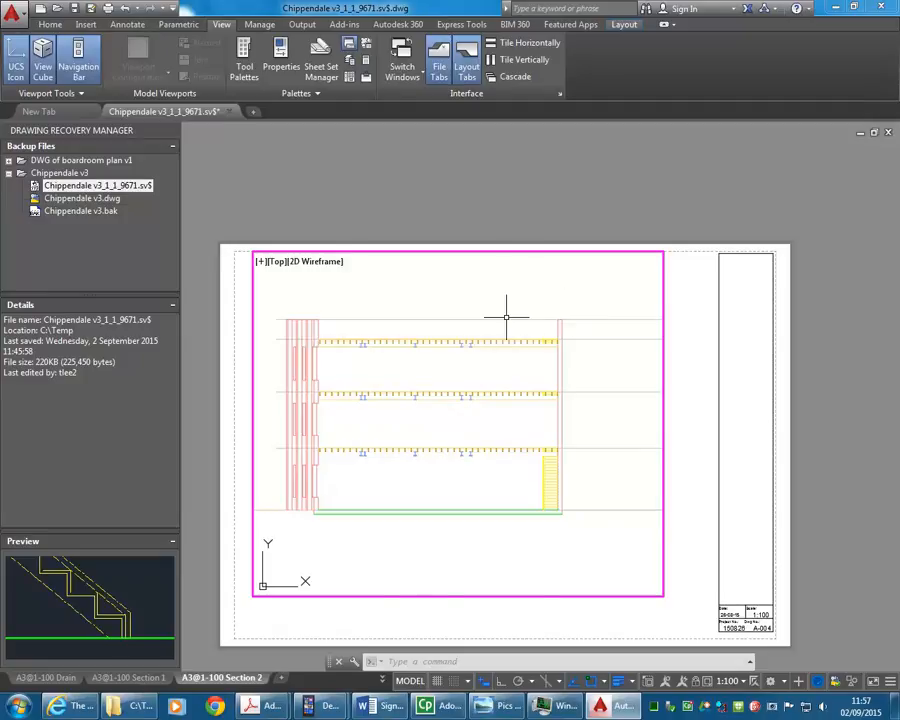
scroll(506, 317, "down", 2)
scroll(506, 335, "up", 2)
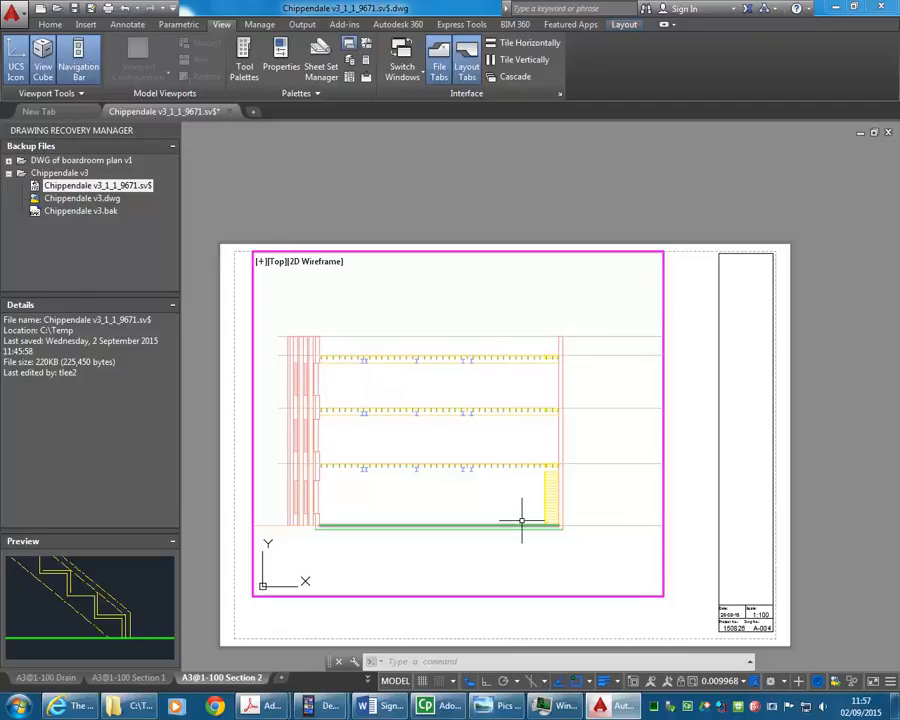
double_click(683, 358)
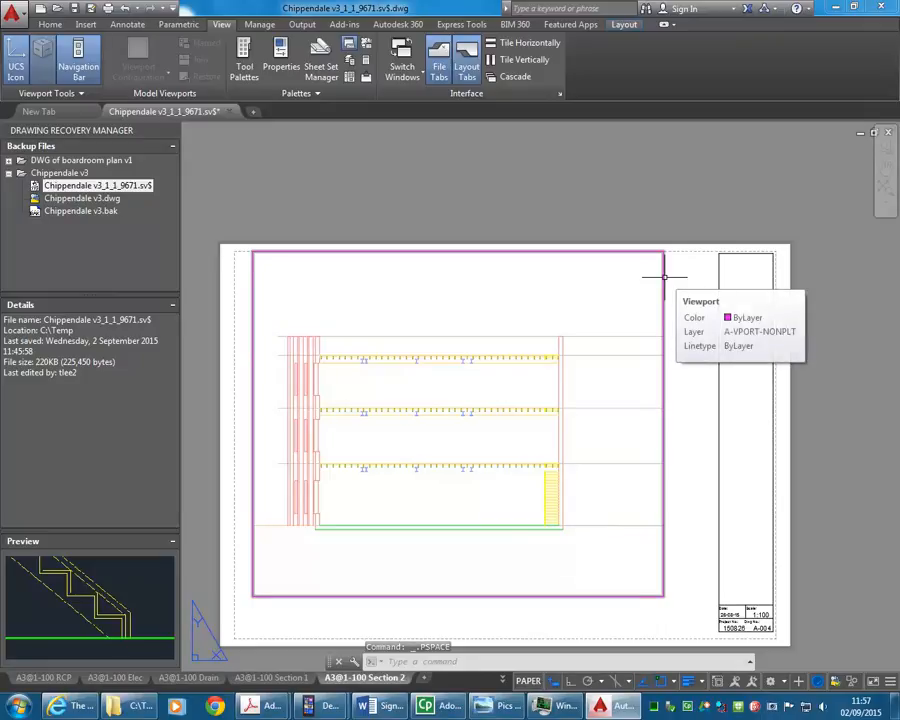
Step: Delete the copied viewport and create a new rectangular viewport across the sheet area beside the title block
left_click(663, 276)
key("Delete")
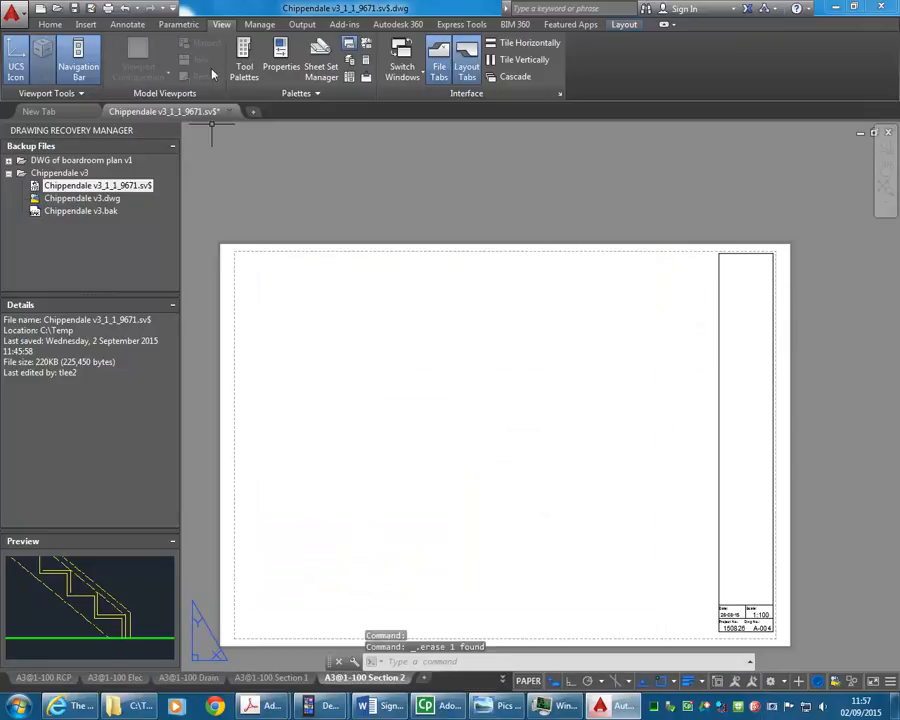
left_click(623, 24)
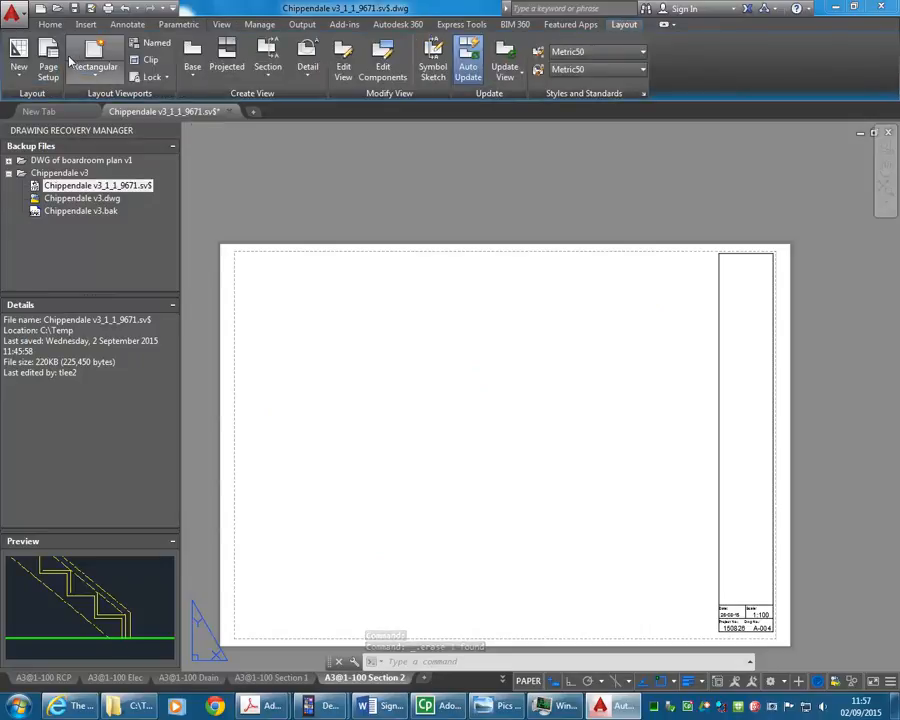
left_click(93, 62)
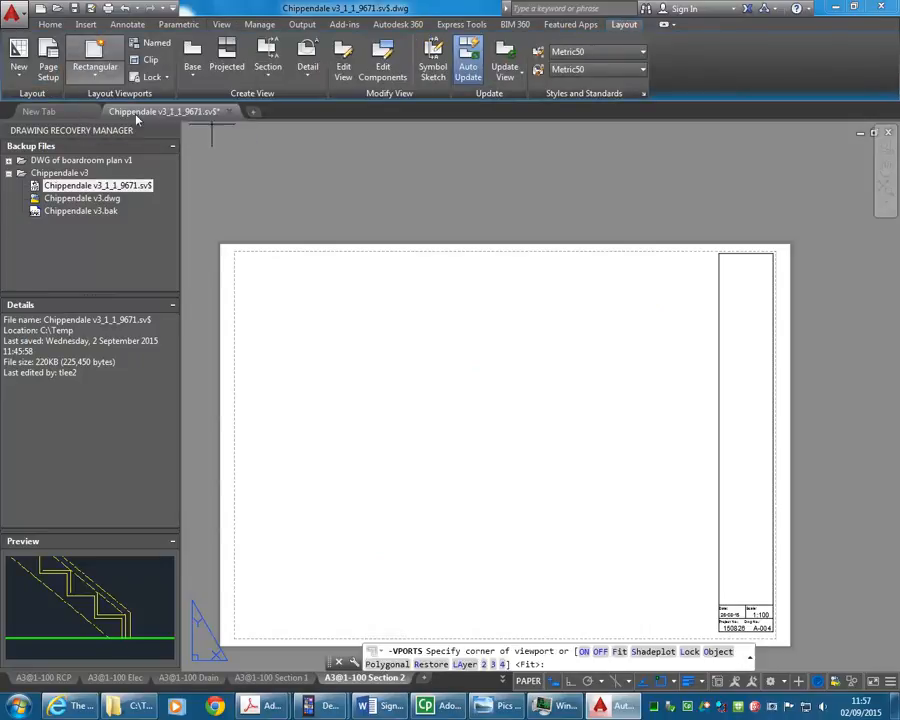
left_click(264, 262)
left_click(674, 614)
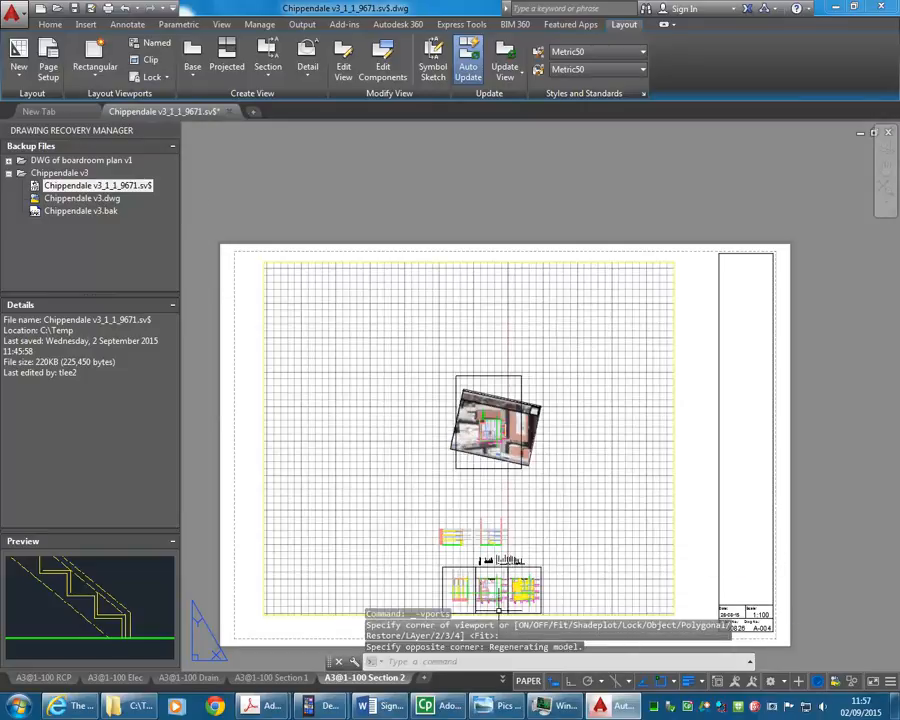
Step: Activate the new viewport and turn its top view in 90-degree rotations until east points up
left_click(528, 681)
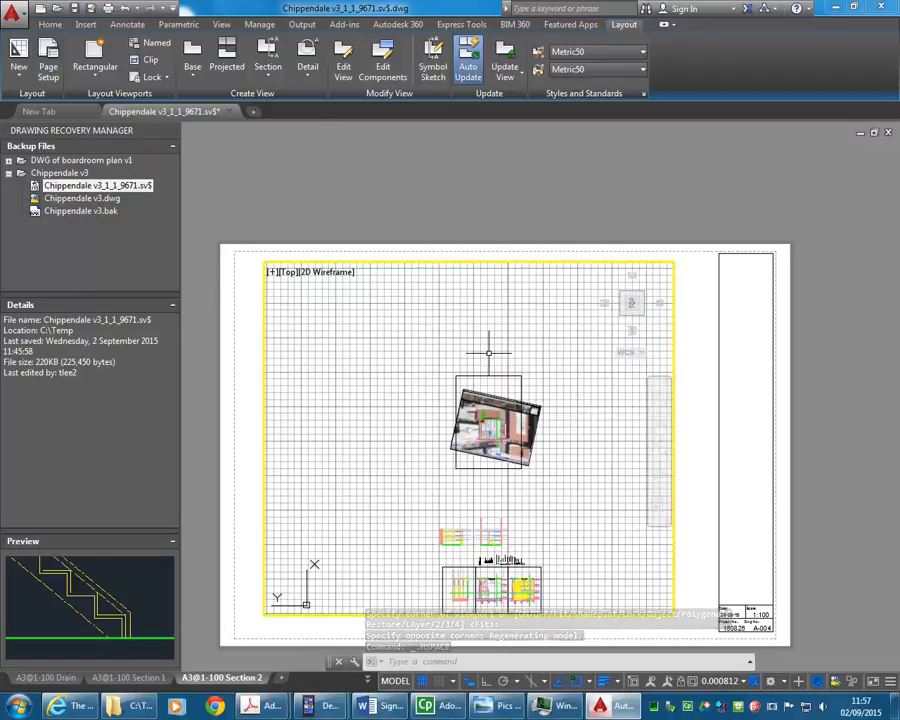
left_click(660, 272)
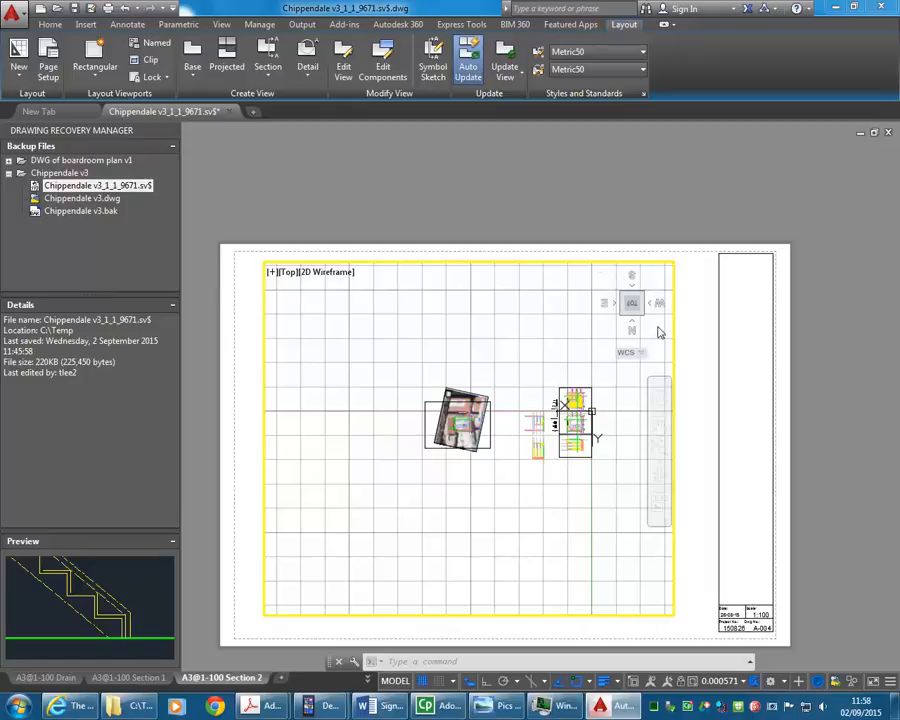
left_click(656, 272)
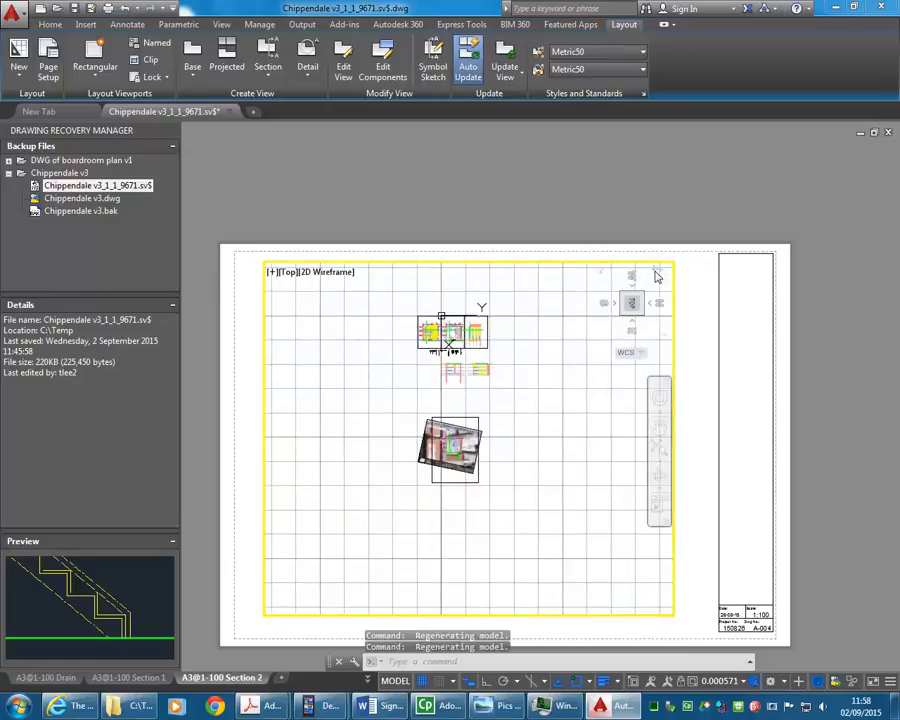
left_click(656, 276)
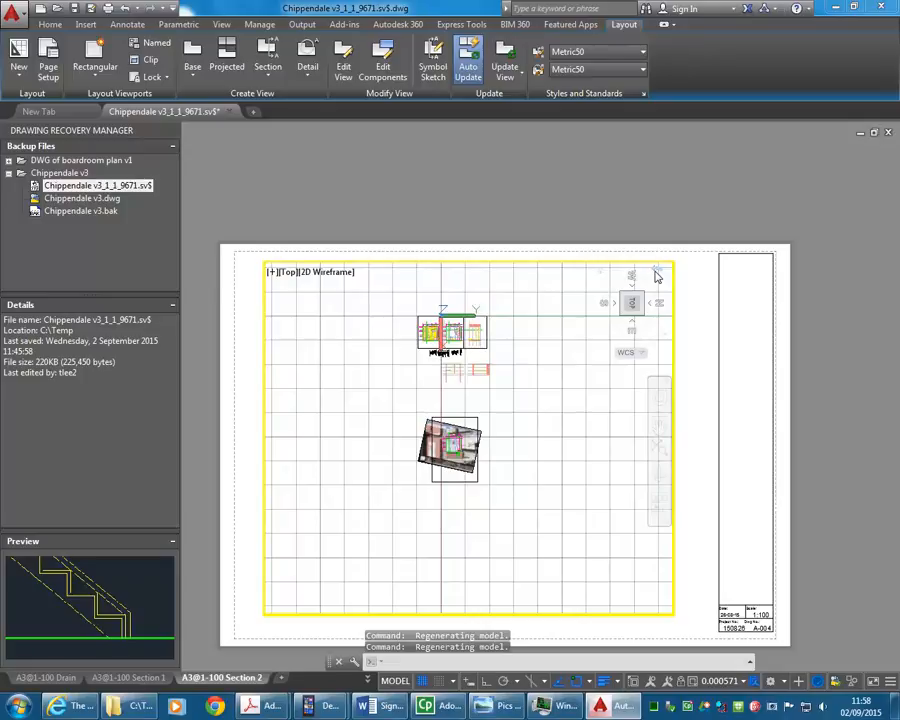
left_click(656, 276)
left_click(658, 276)
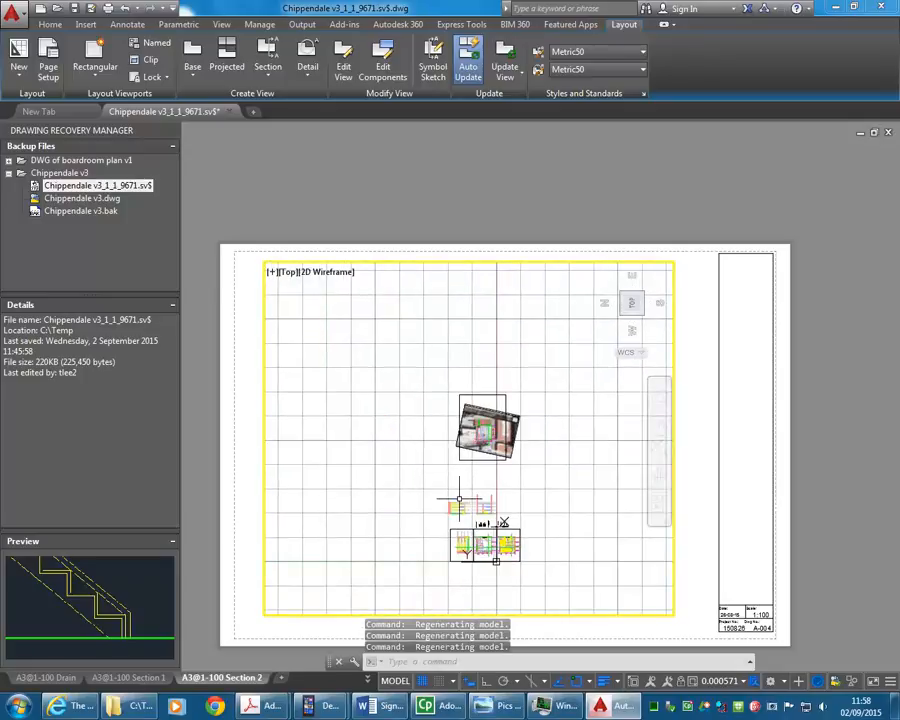
Step: Frame the staircase section in the viewport at a scale of 1:100 and return to paper space
scroll(438, 385, "up", 5)
scroll(438, 385, "up", 4)
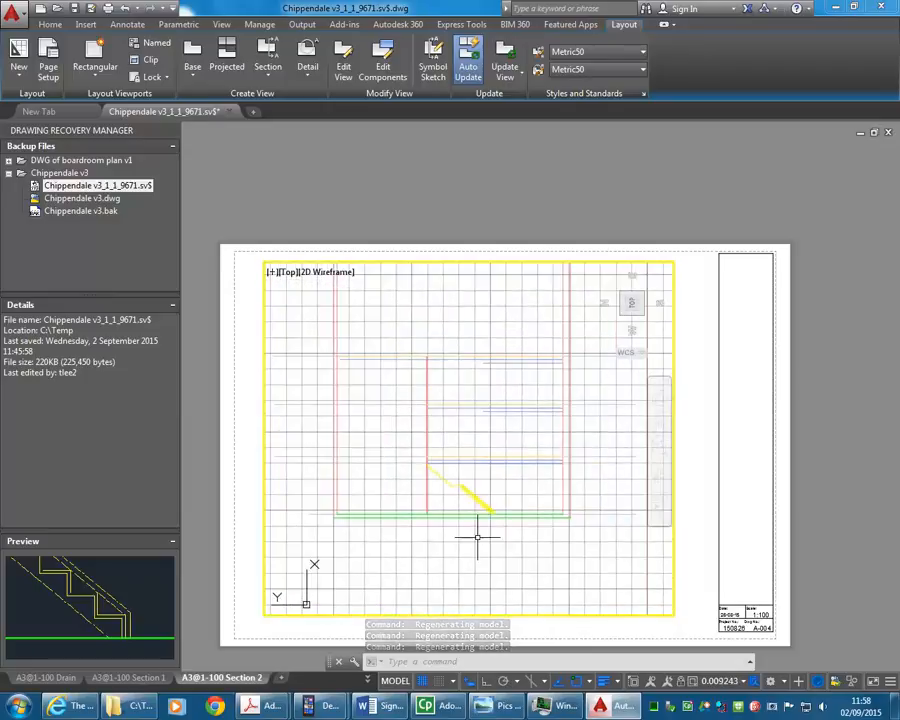
left_click(743, 684)
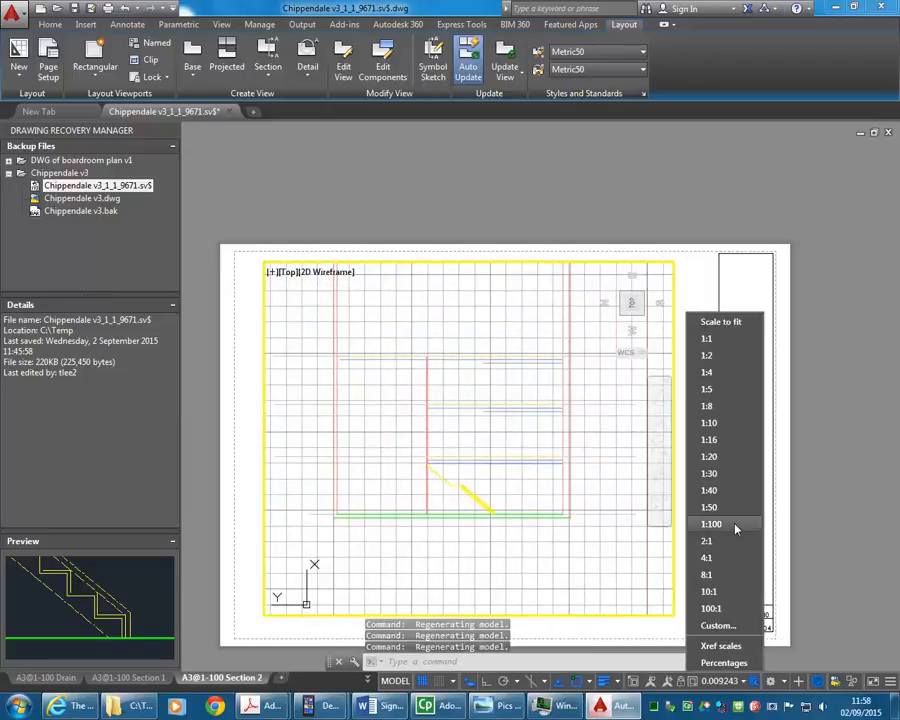
left_click(731, 531)
middle_click_drag(440, 422, 446, 442)
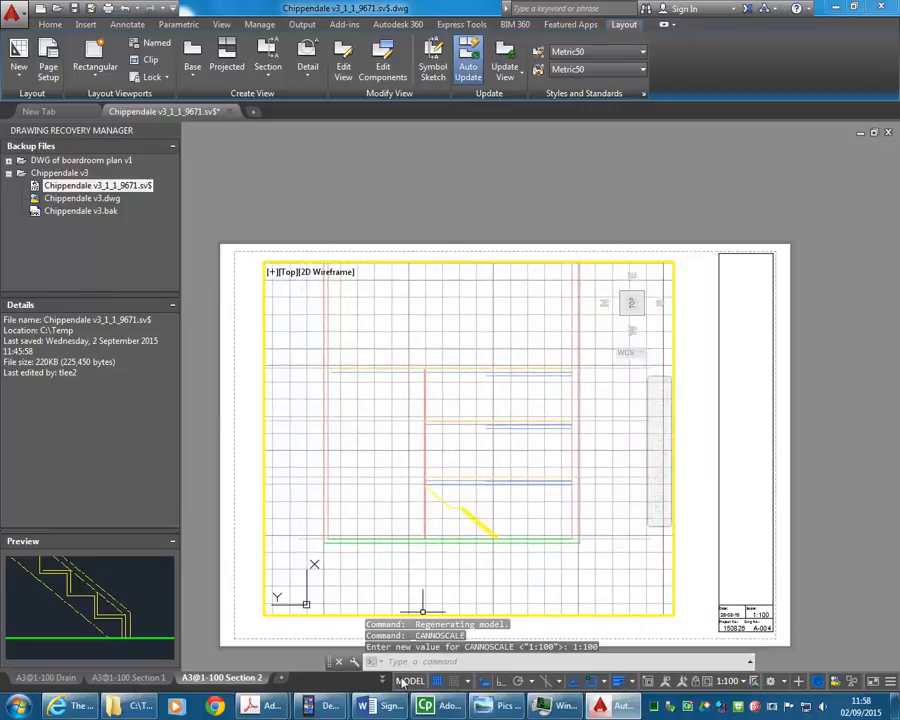
double_click(422, 618)
Step: Move the new viewport's frame to the A-VPORT-NONPLT layer and clear the selection
left_click(264, 396)
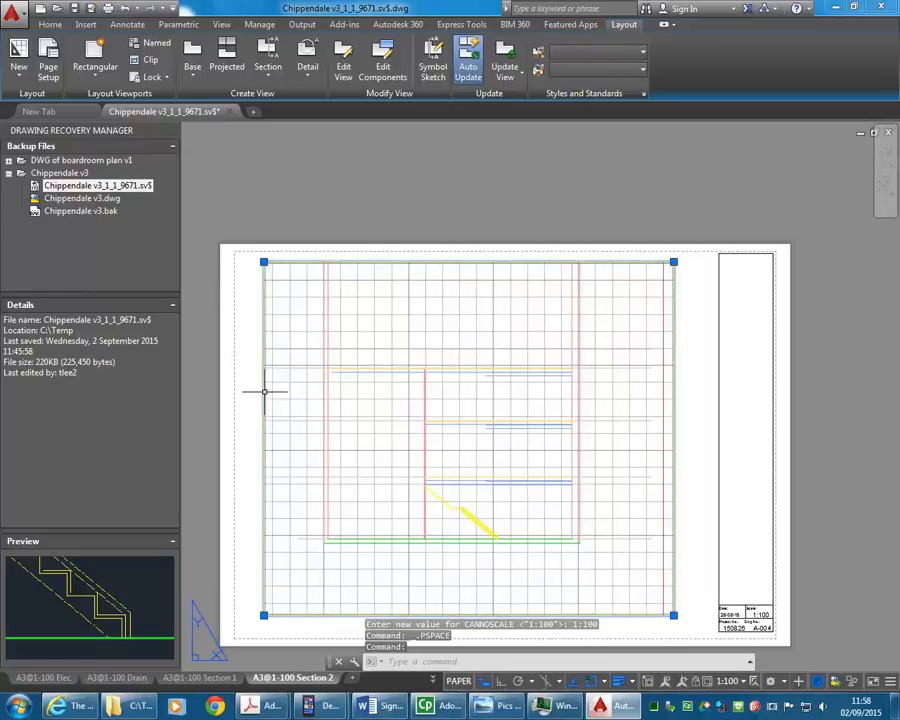
left_click(50, 25)
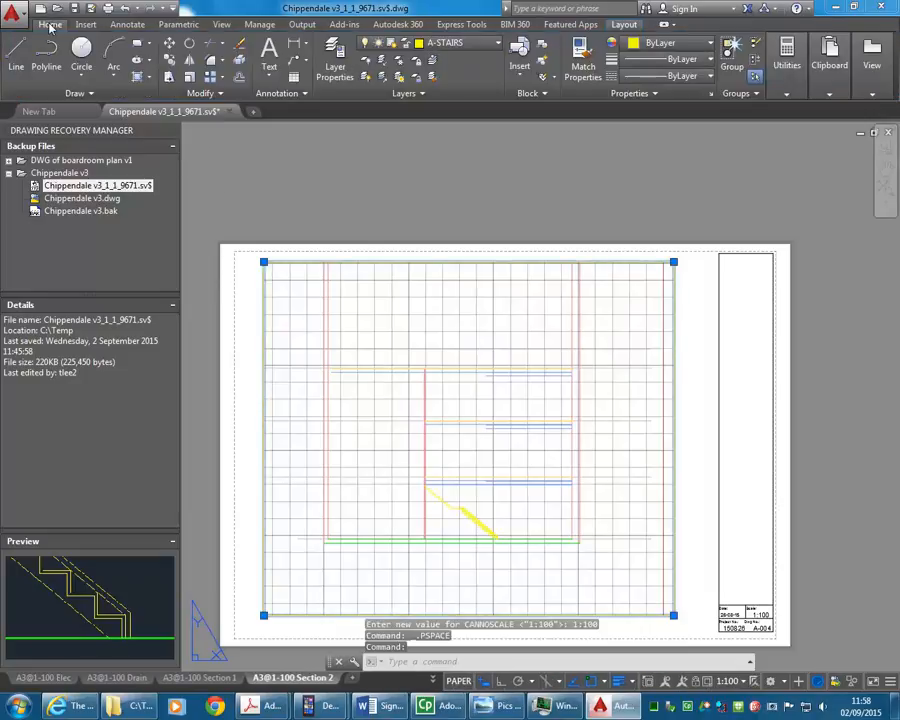
left_click(455, 42)
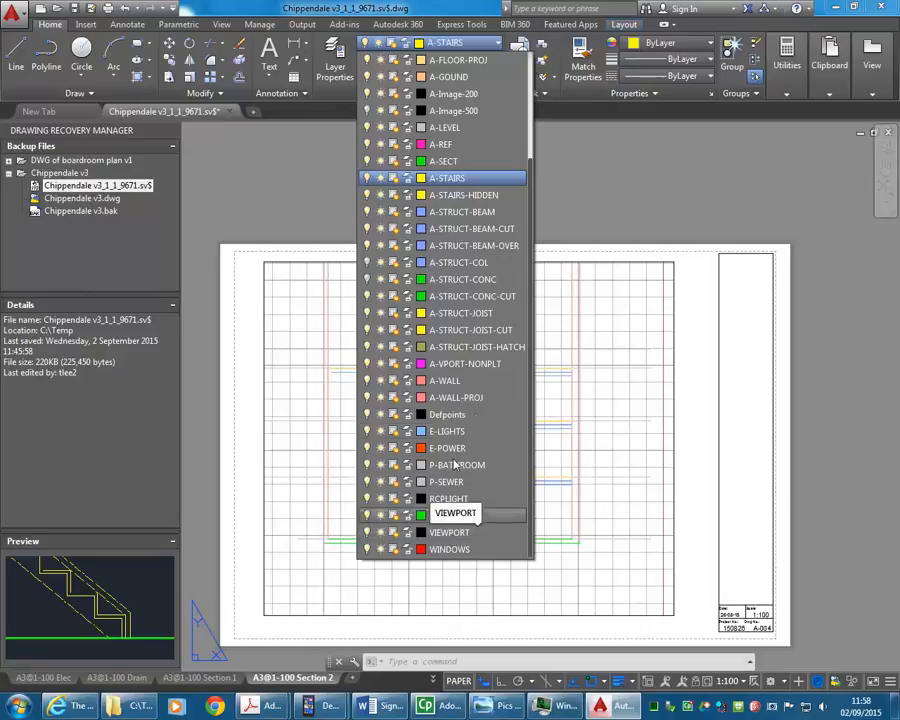
left_click(440, 364)
key("Escape")
key("Escape")
key("Escape")
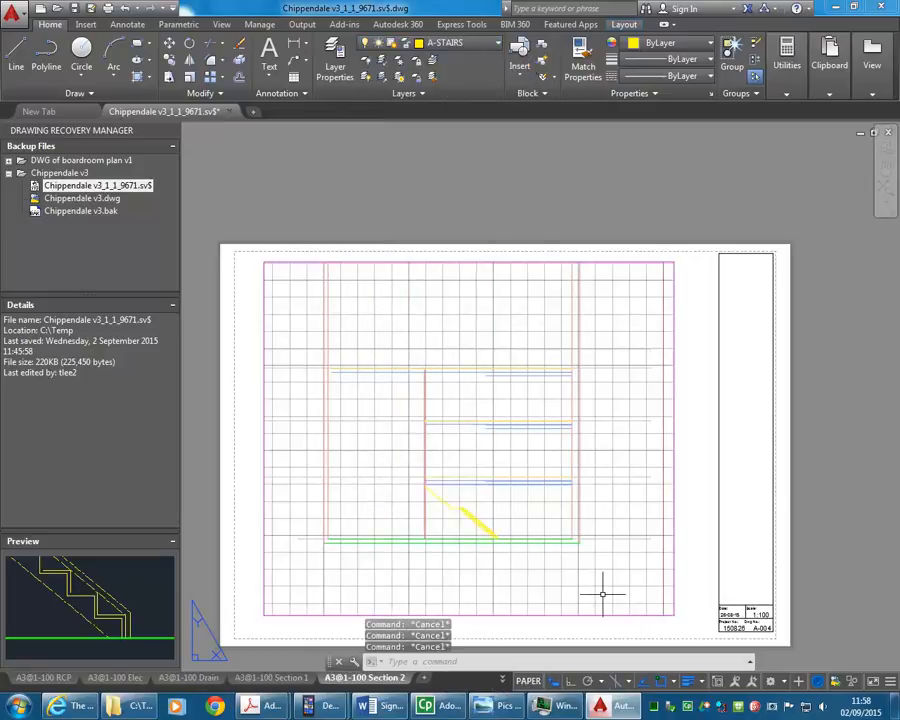
Step: Select the viewport and review the drawing scale list used for custom scales without changing it
left_click(555, 614)
left_click(741, 681)
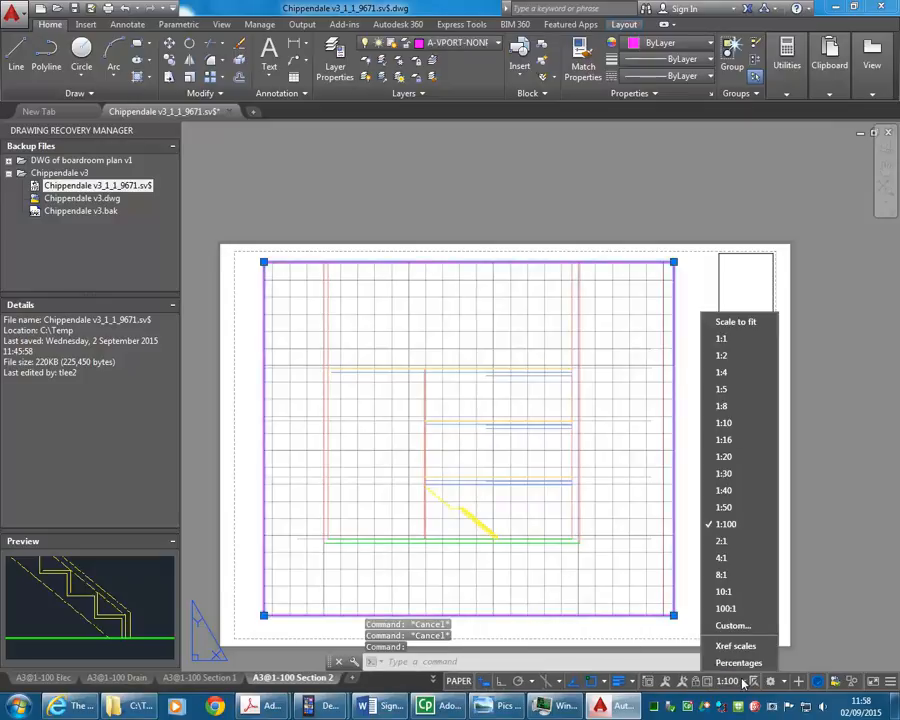
left_click(737, 627)
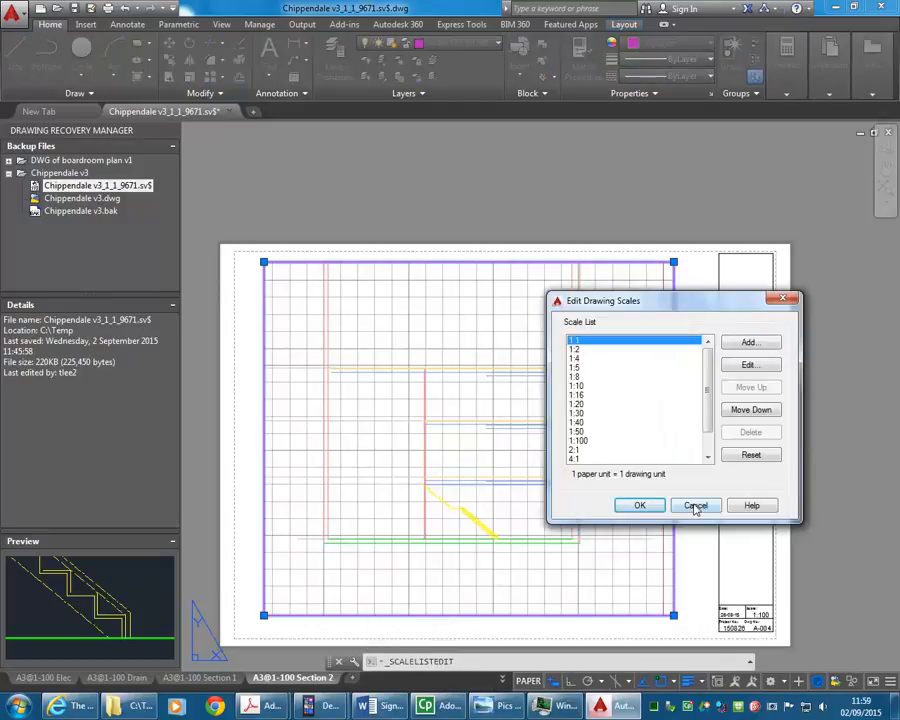
left_click(695, 506)
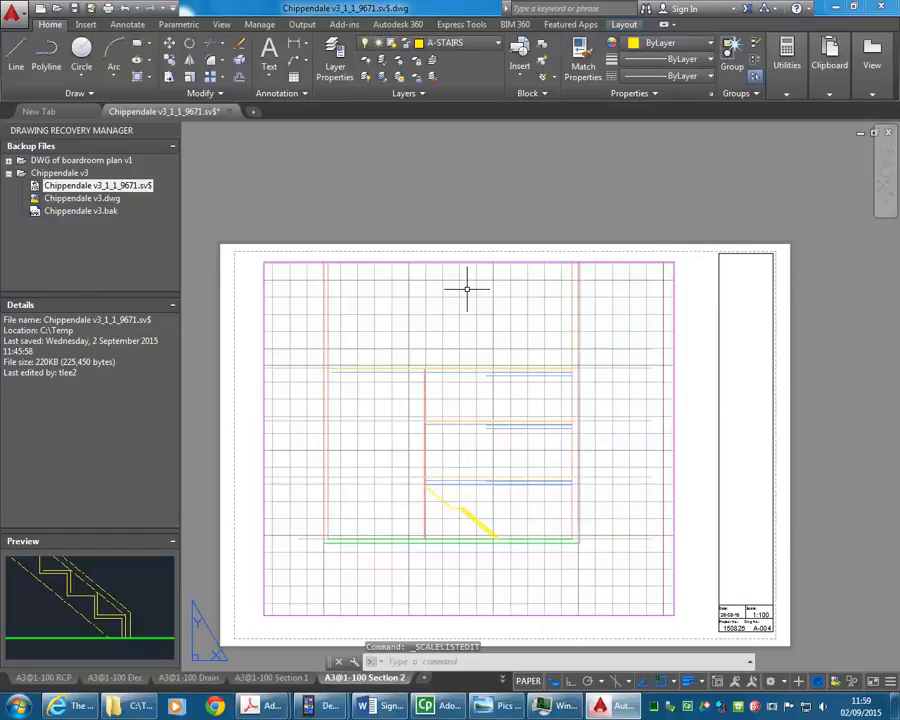
Step: Look through the available templates for starting a new drawing, such as acadiso.dwt, without creating one
left_click(8, 12)
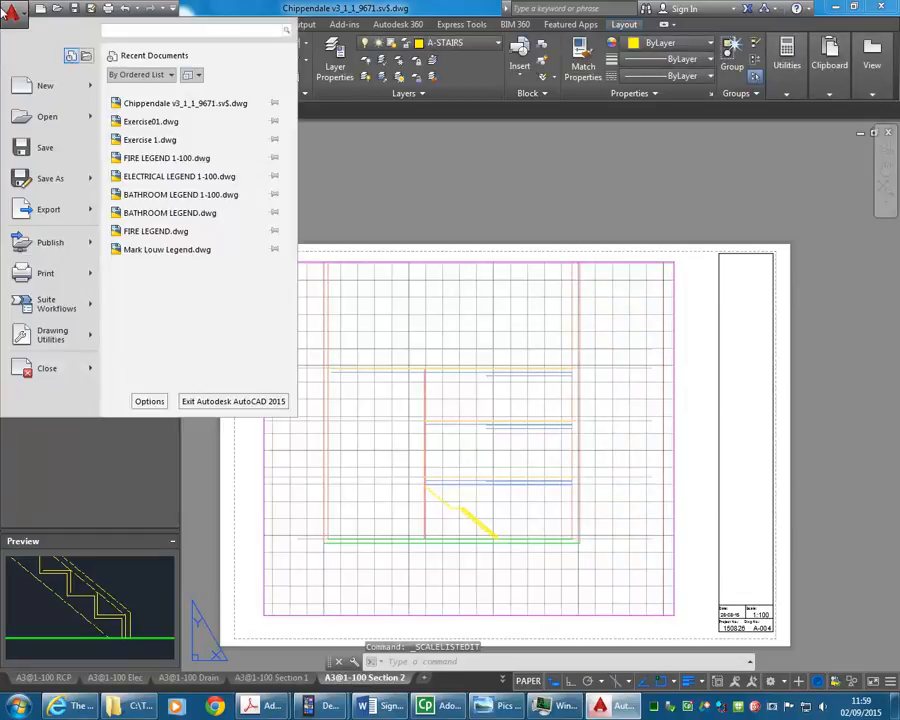
mouse_move(90, 87)
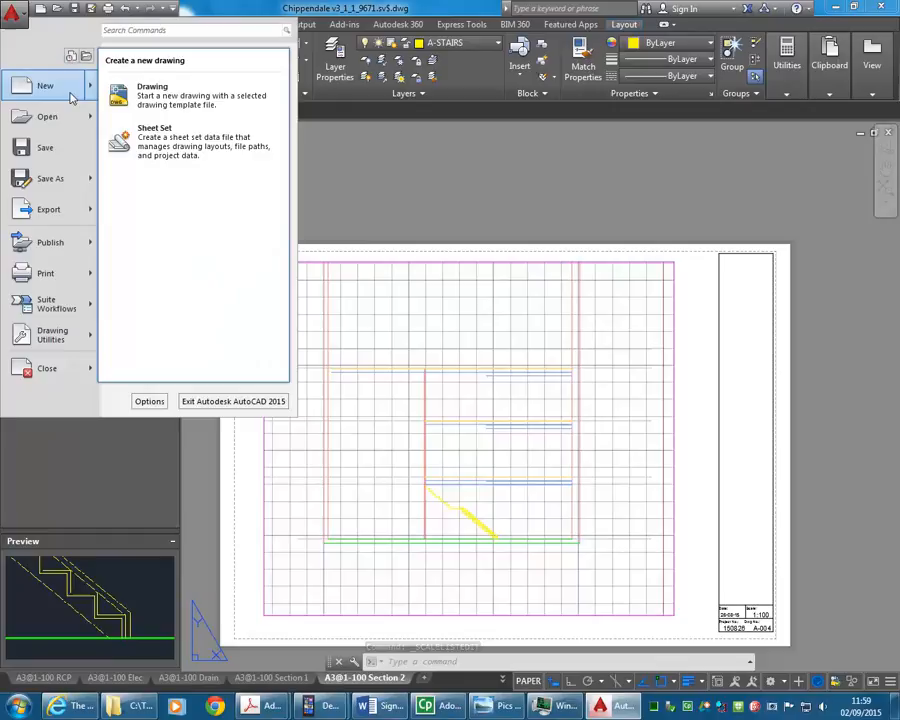
left_click(220, 113)
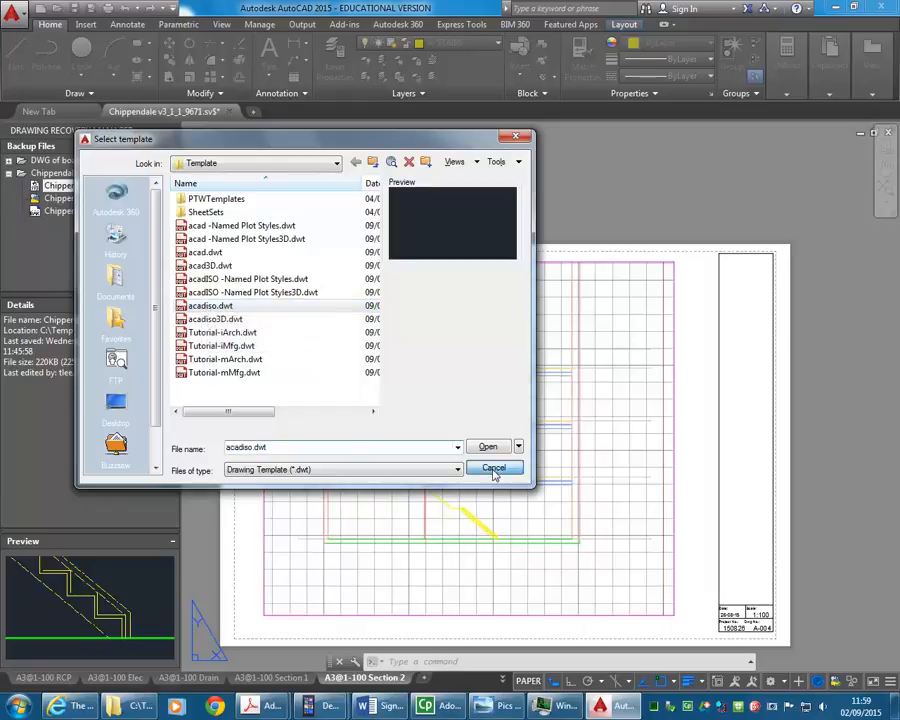
left_click(494, 467)
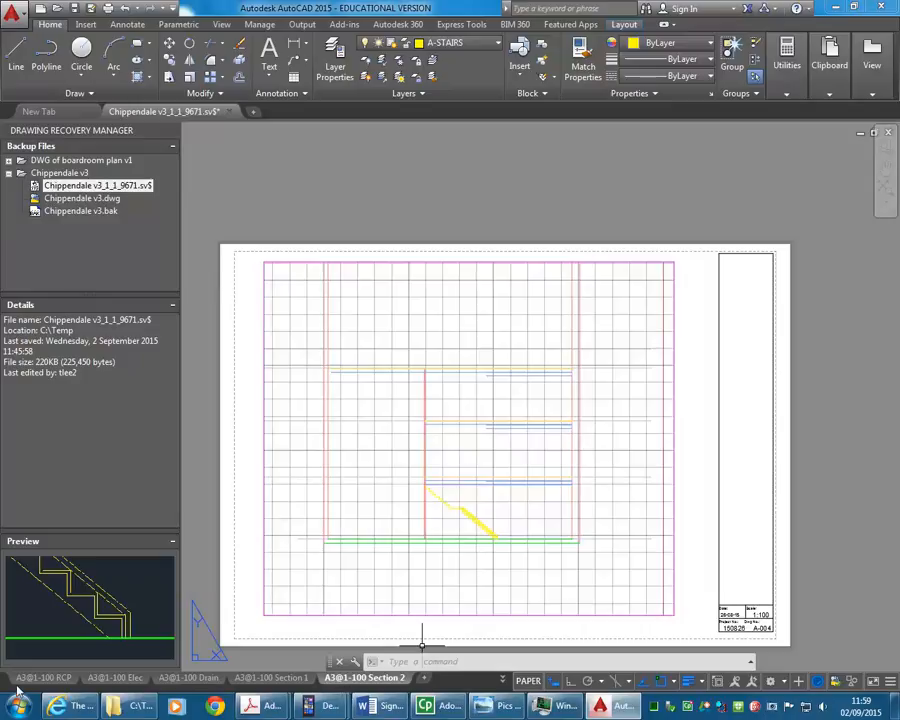
Step: Switch to model space and examine the arrangement of the sections, floor plans and site image
left_click(505, 681)
left_click(520, 554)
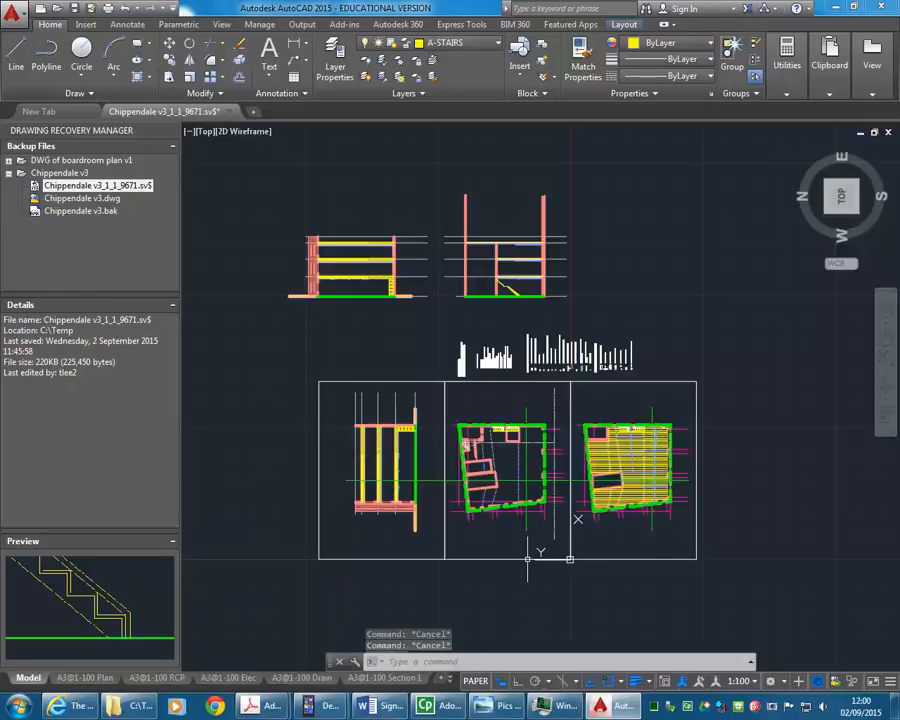
middle_click_drag(420, 436, 390, 532)
scroll(419, 483, "down", 2)
scroll(352, 472, "down", 4)
middle_click_drag(353, 472, 393, 482)
scroll(394, 481, "up", 2)
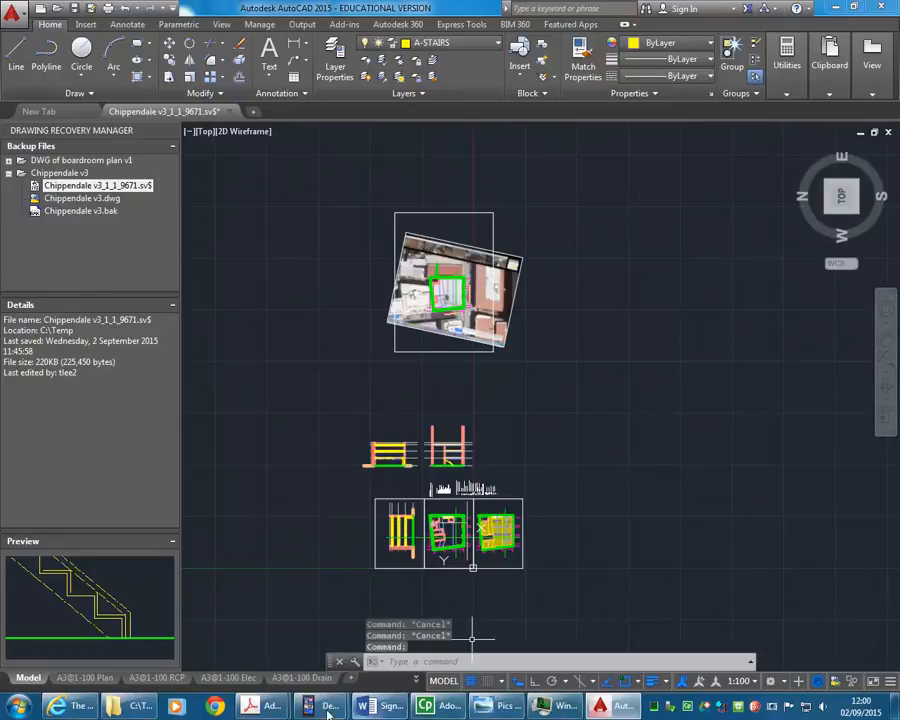
Step: Review the side elevation, Cross Section 1 and Kensington Street front elevation in the Chippendale Building PDF in Adobe Acrobat Pro, and return to AutoCAD
mouse_move(262, 706)
left_click(340, 645)
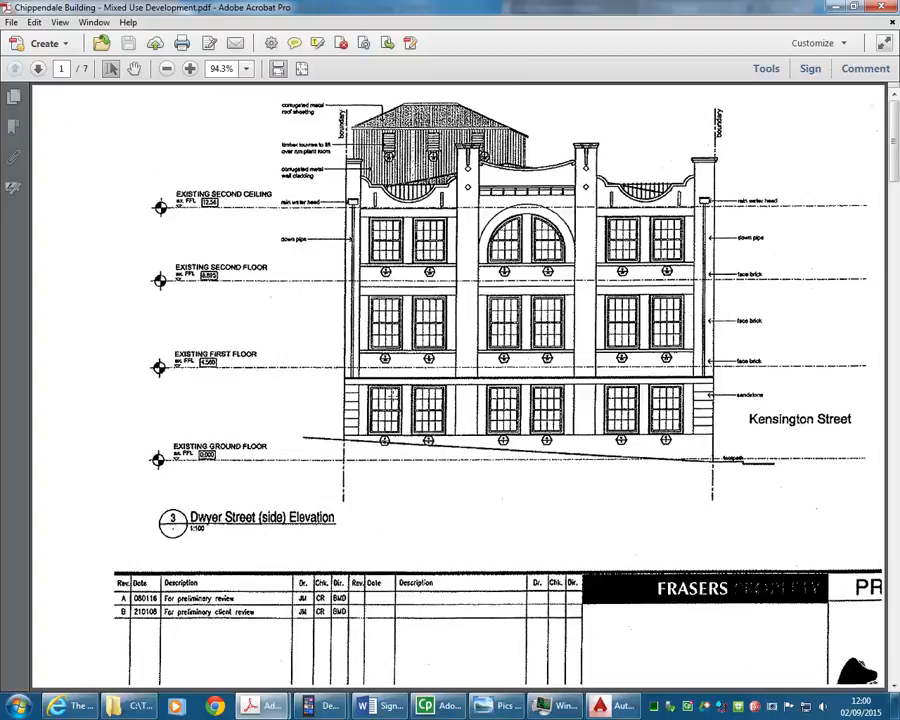
scroll(393, 396, "down", 15)
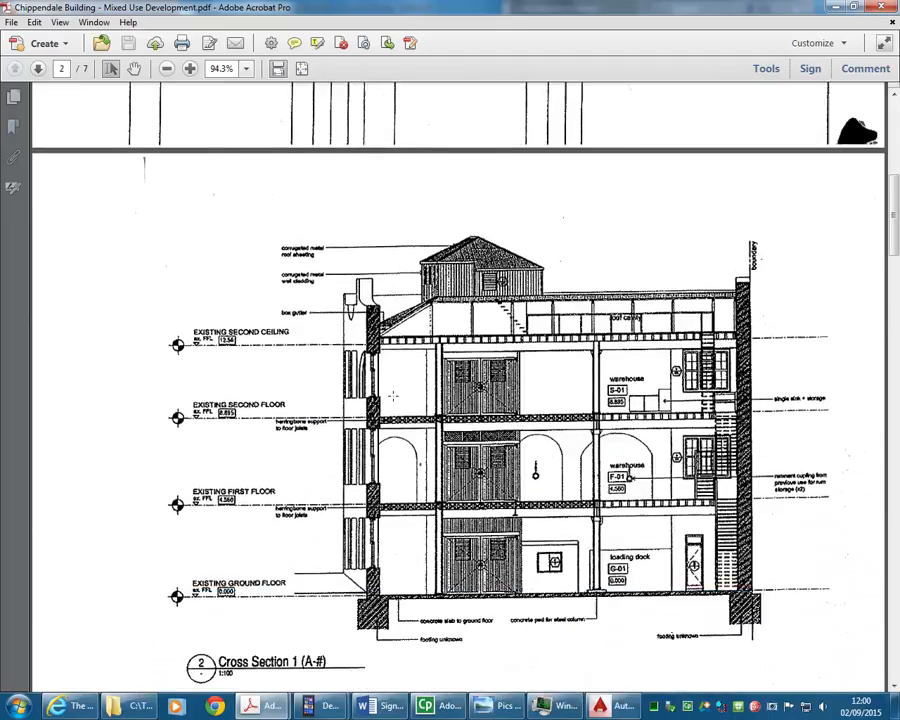
scroll(393, 396, "down", 5)
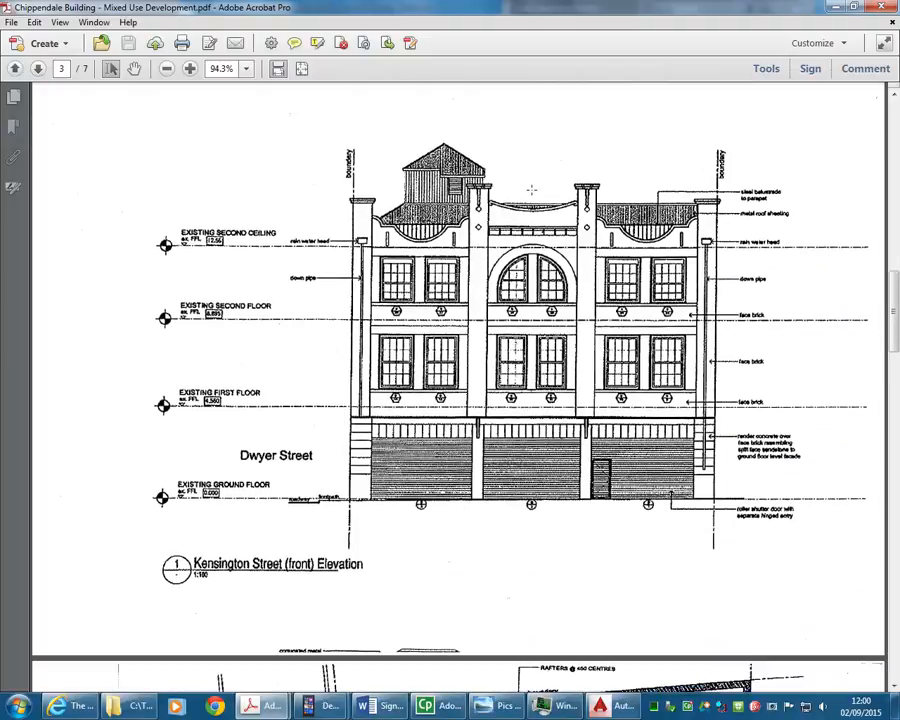
left_click(835, 7)
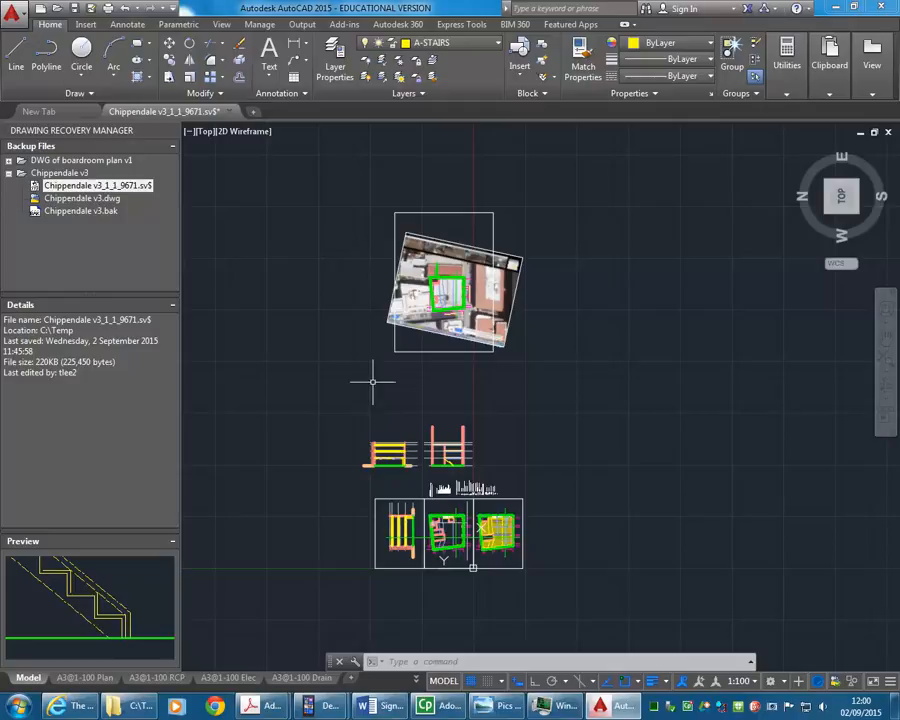
Step: Start attaching a reference file, browsing to the Resources (AD Design) folder and limiting the file type to PDF
left_click(86, 25)
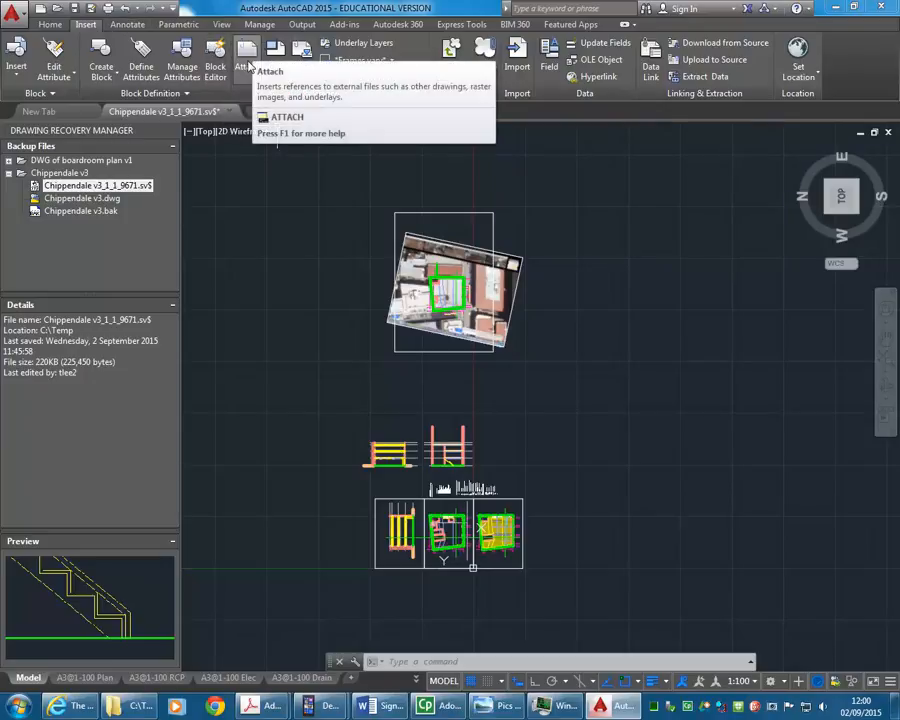
left_click(249, 66)
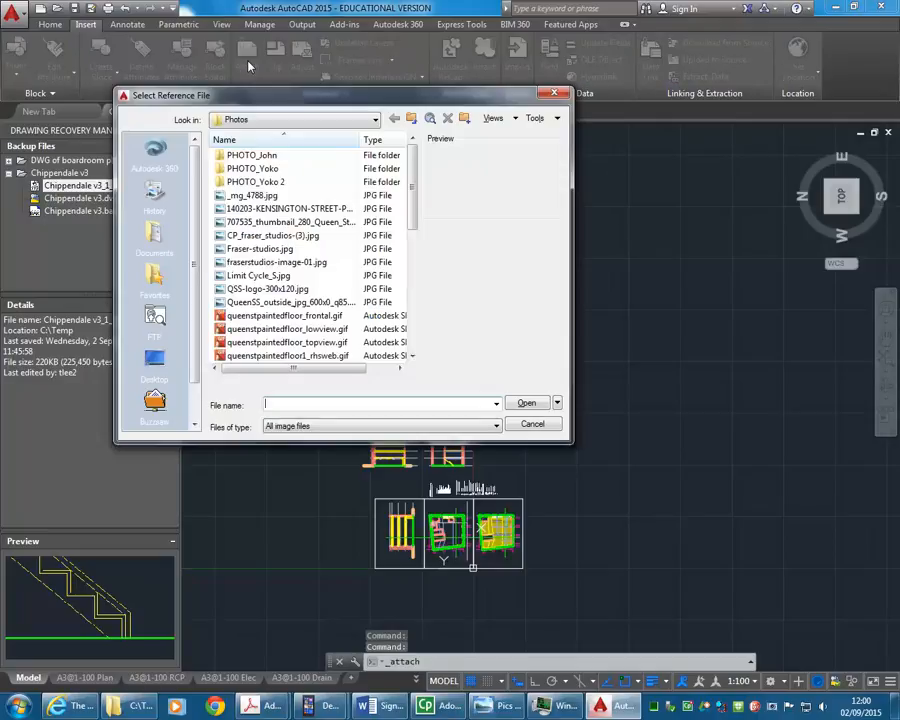
left_click(288, 120)
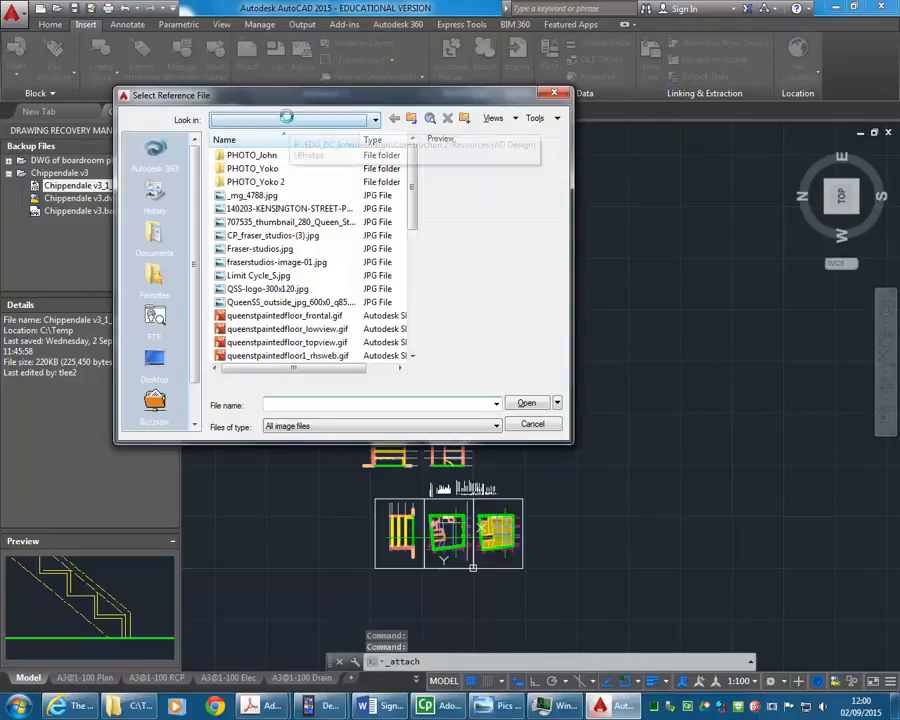
left_click(312, 224)
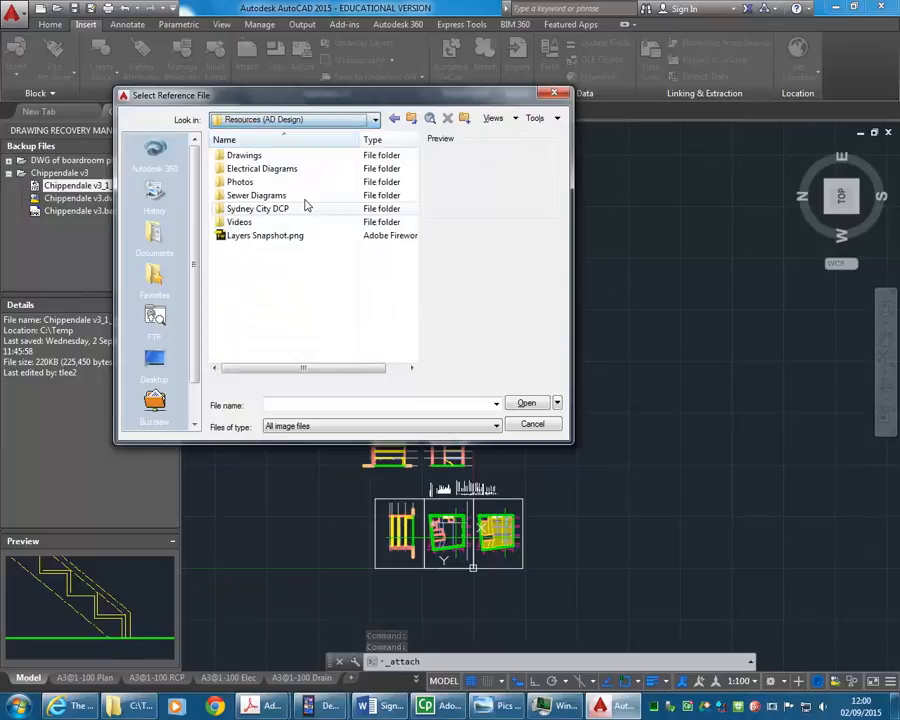
left_click(315, 427)
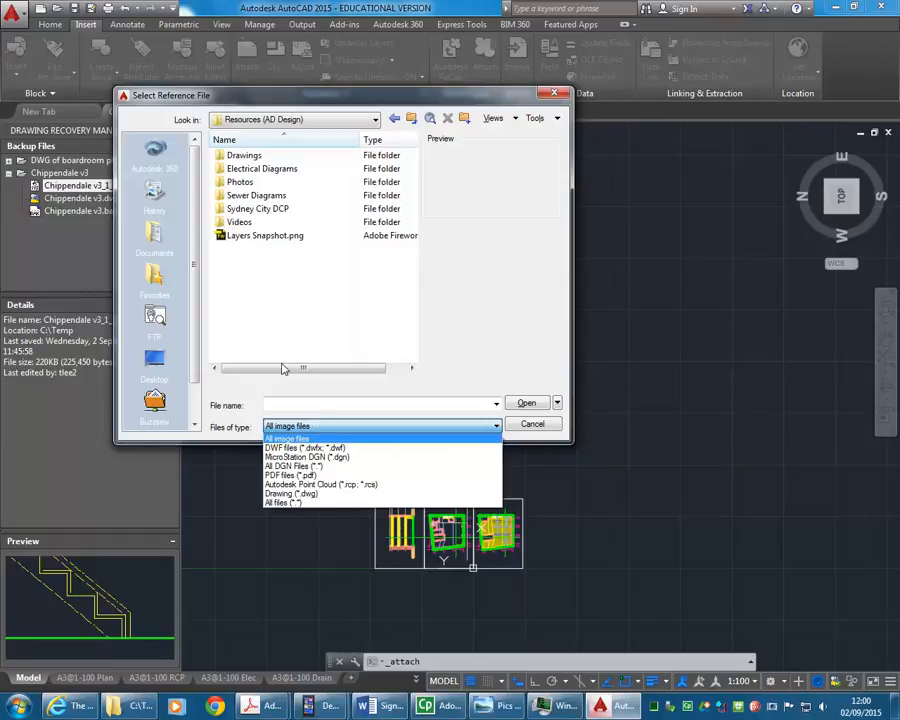
left_click(291, 476)
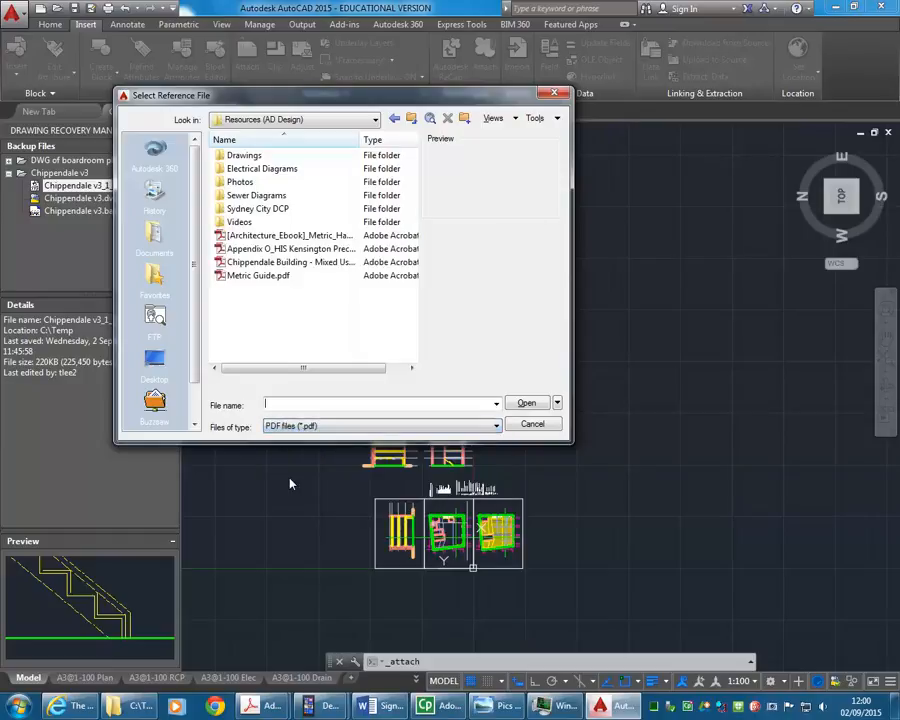
left_click(265, 263)
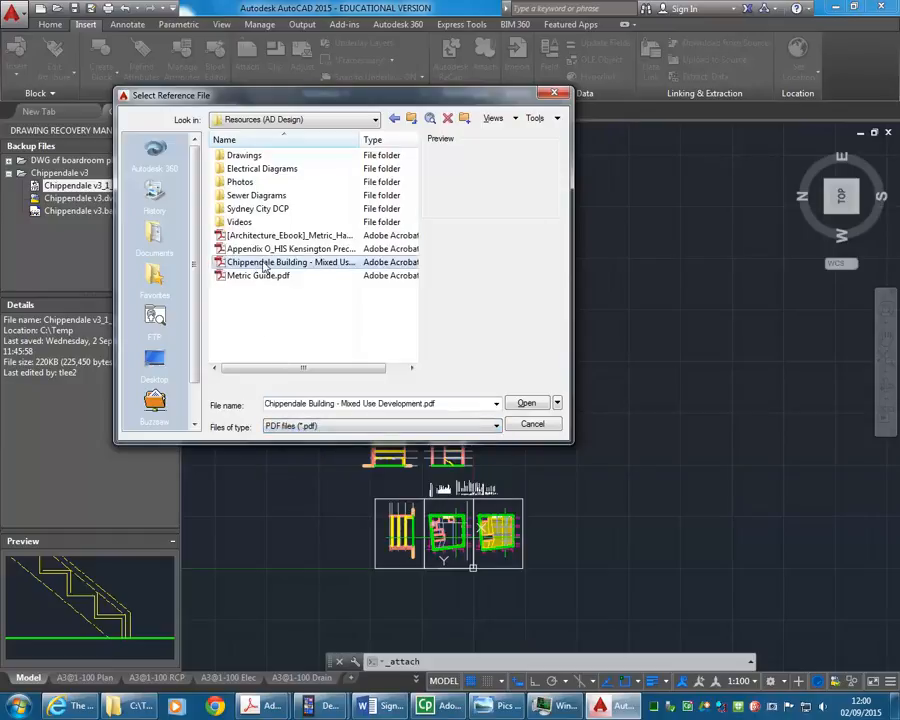
left_click(527, 403)
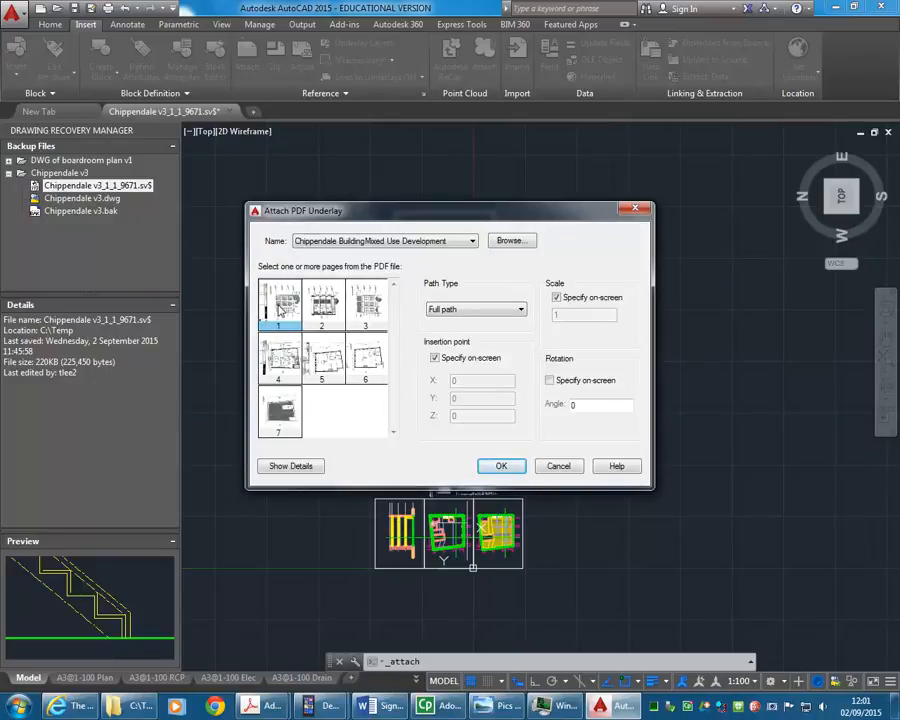
left_click(549, 381)
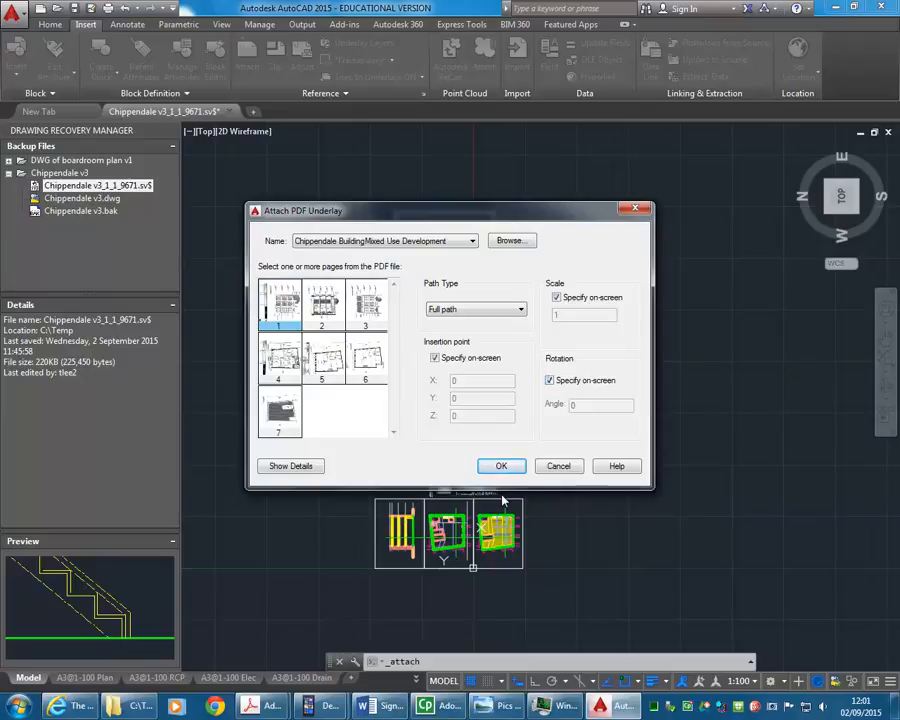
left_click(557, 298)
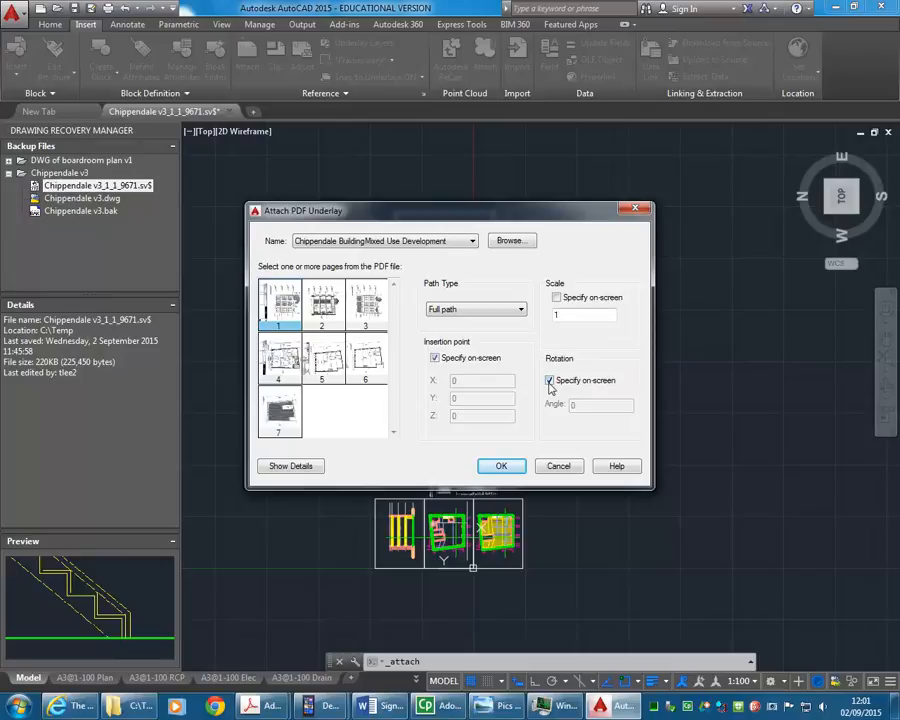
left_click(501, 468)
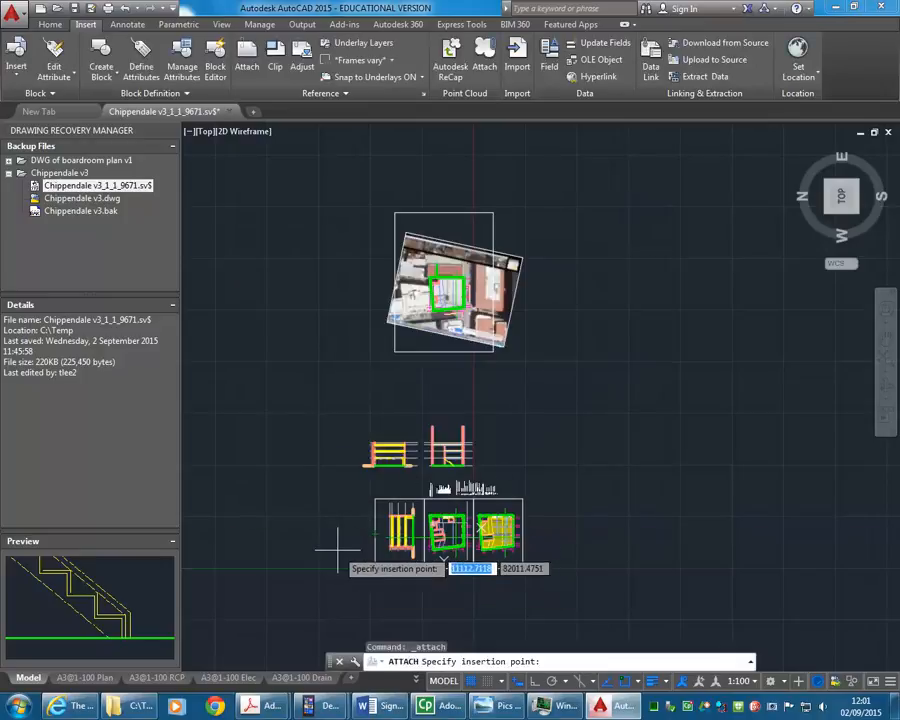
scroll(368, 542, "up", 5)
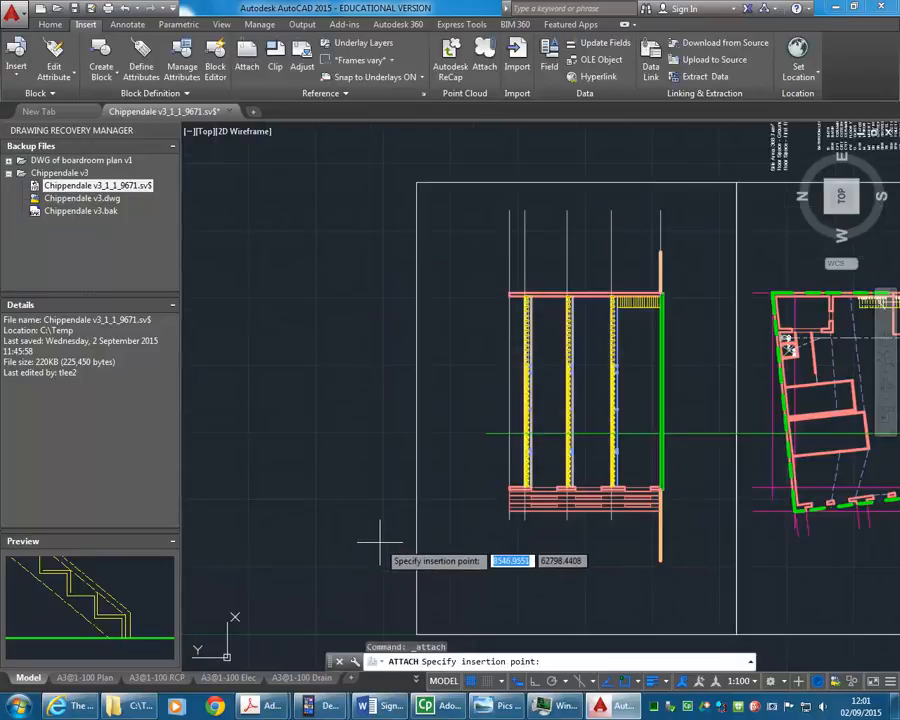
left_click(390, 548)
scroll(365, 500, "down", 2)
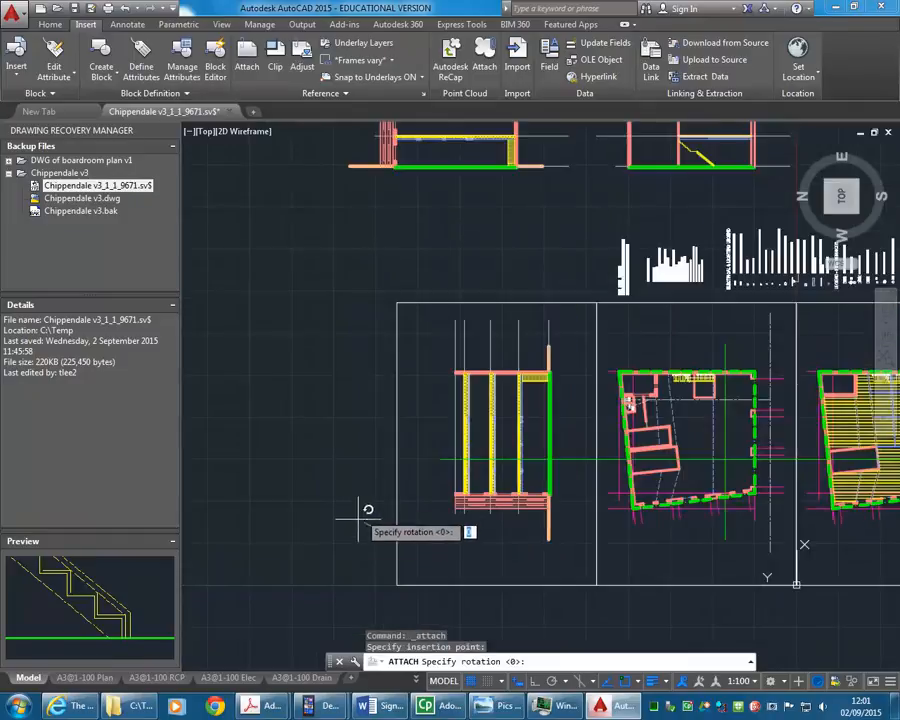
scroll(368, 542, "up", 5)
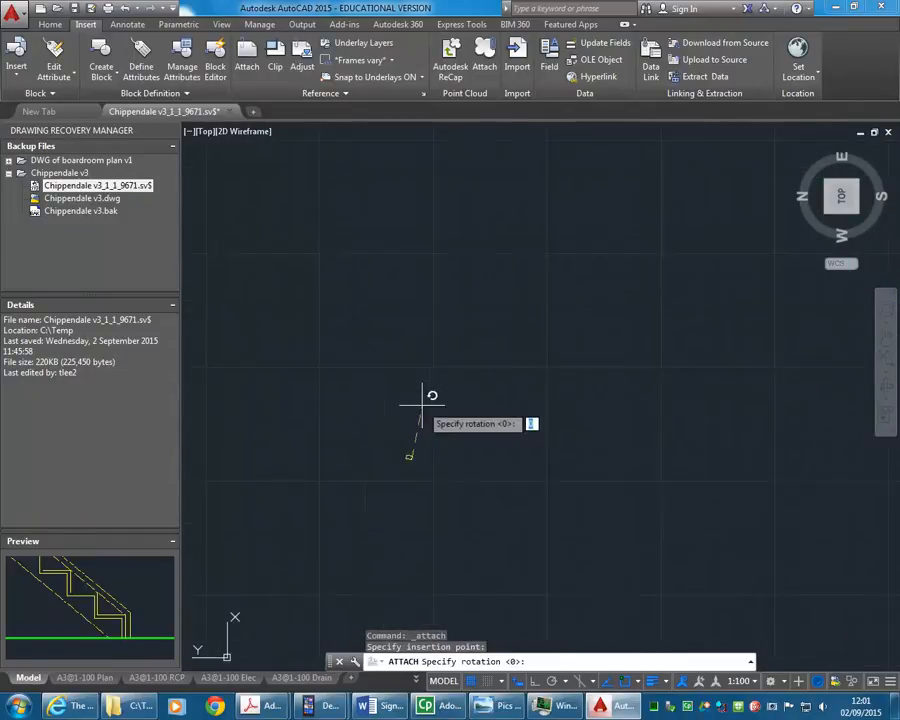
scroll(385, 550, "up", 2)
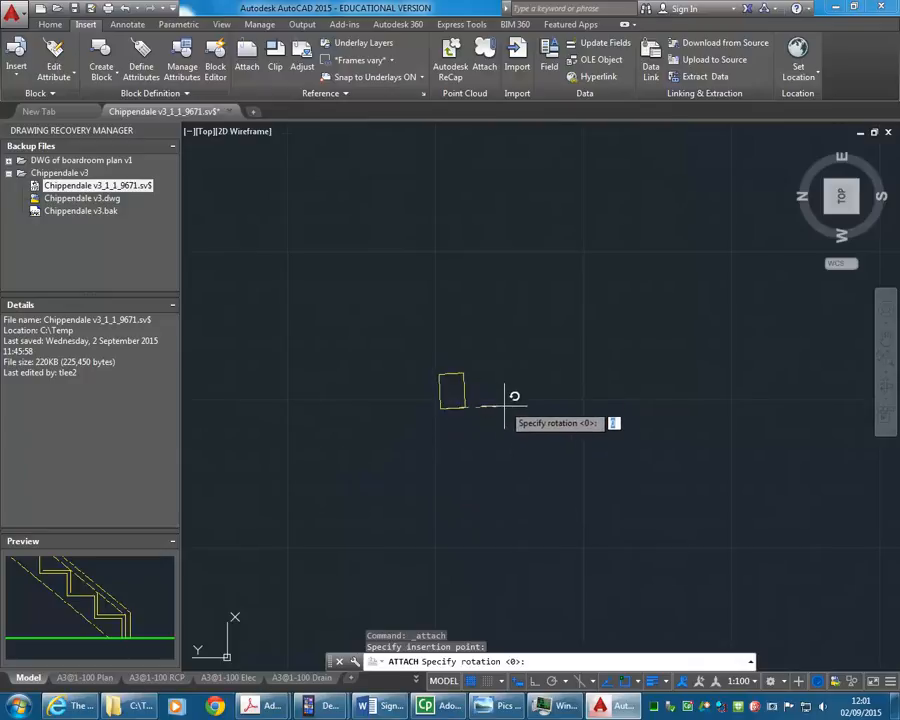
scroll(470, 385, "up", 3)
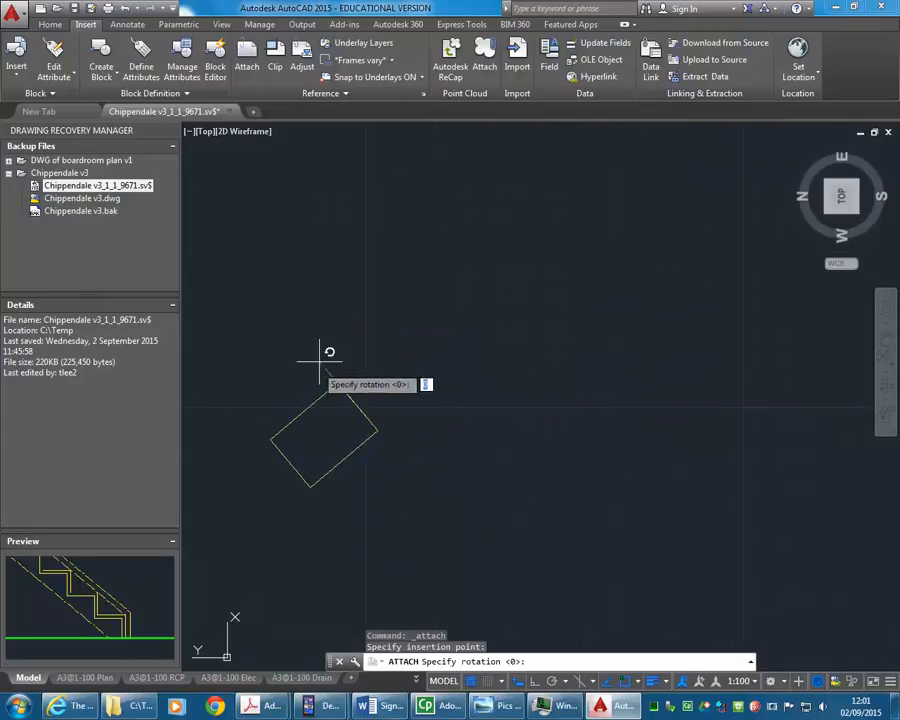
scroll(428, 350, "down", 6)
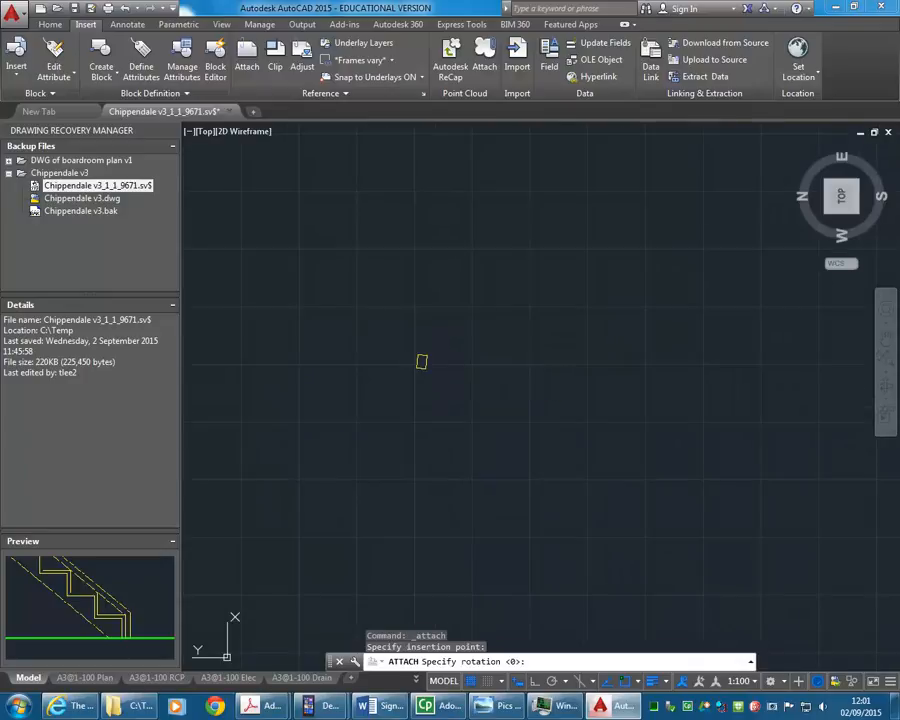
key("Escape")
middle_click_drag(448, 403, 462, 402)
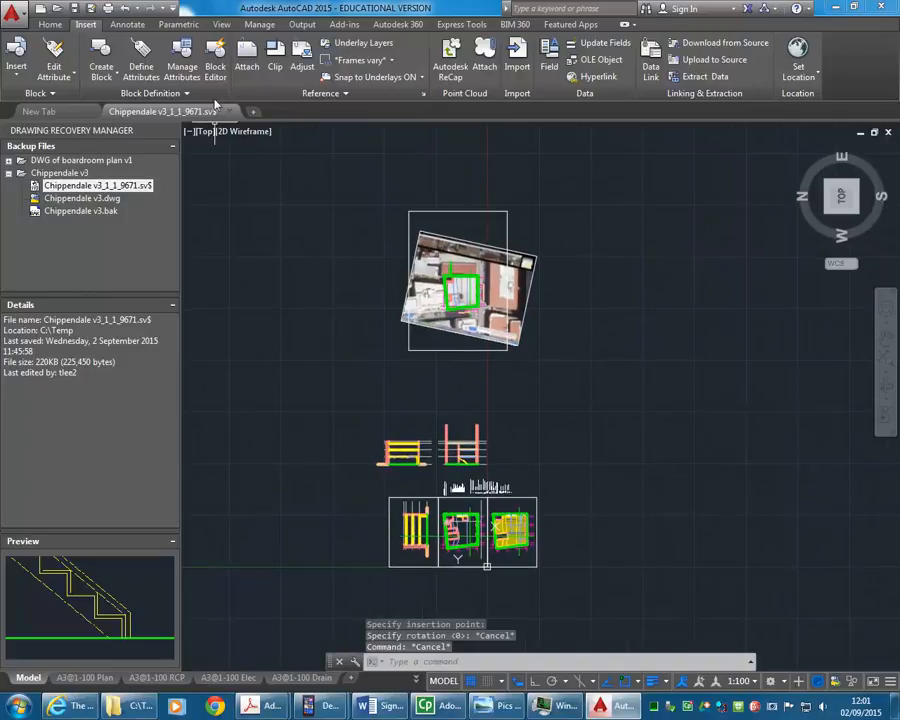
Step: Attach page 1 of Chippendale Building - Mixed Use Development.pdf as an underlay at scale 100, with insertion point and rotation specified on-screen
left_click(247, 60)
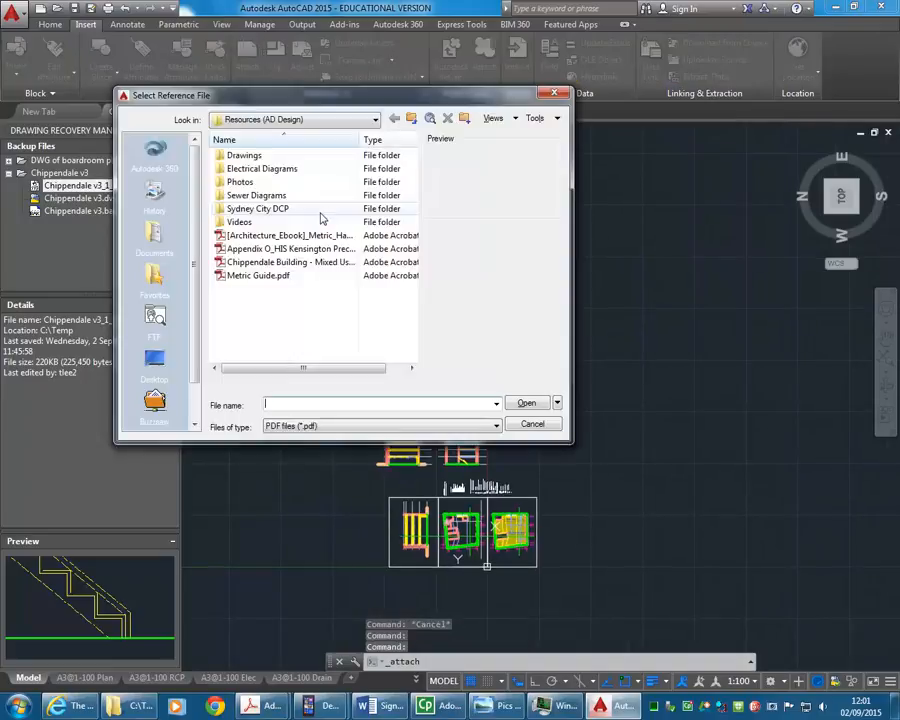
left_click(270, 263)
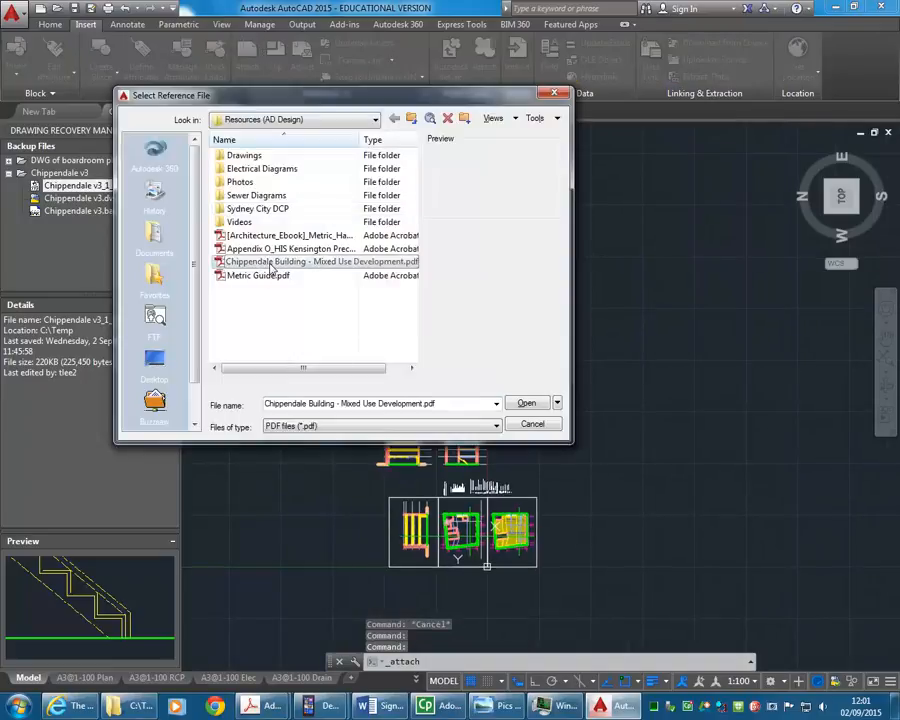
left_click(527, 404)
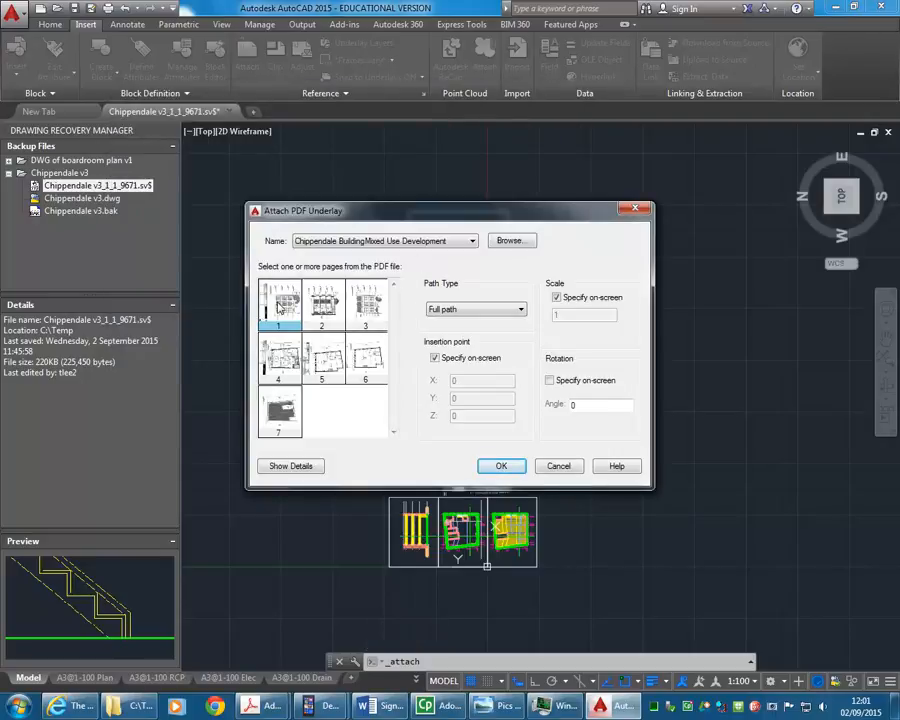
left_click(557, 298)
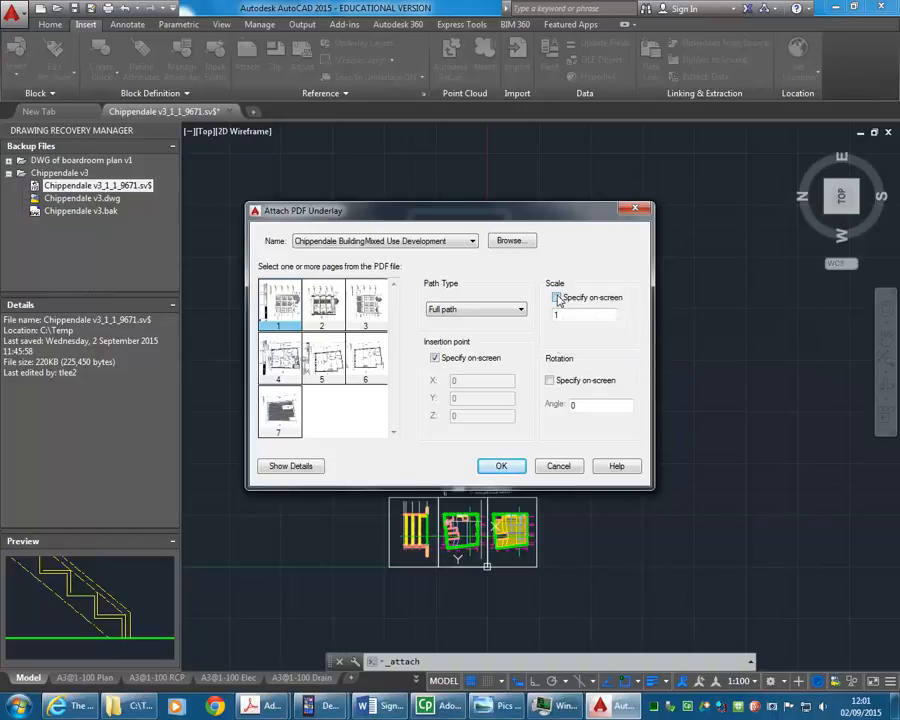
left_click(549, 381)
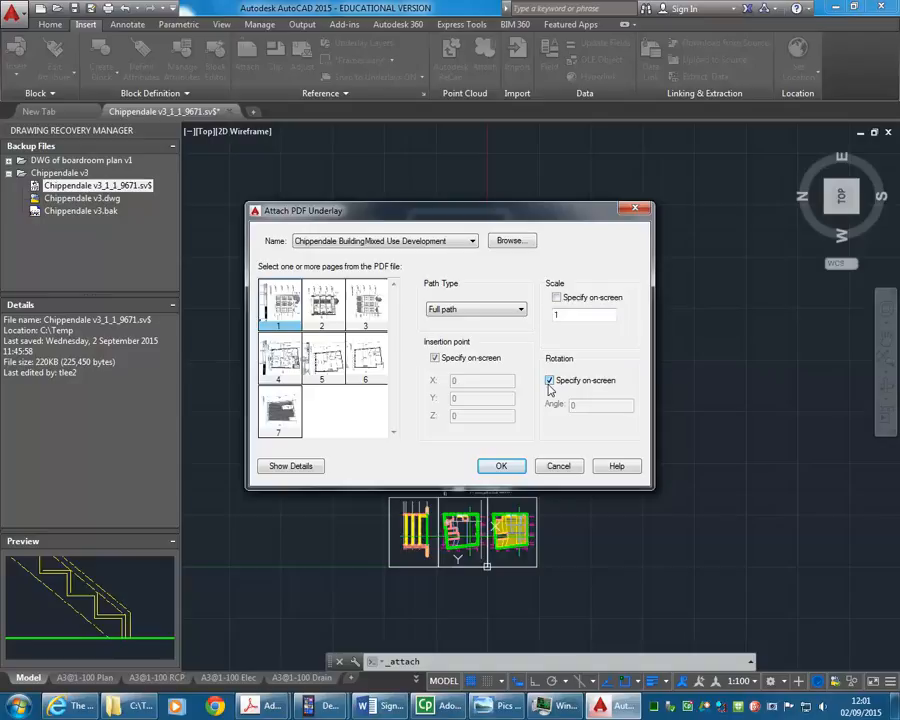
left_click(576, 314)
mouse_move(250, 706)
left_click(340, 600)
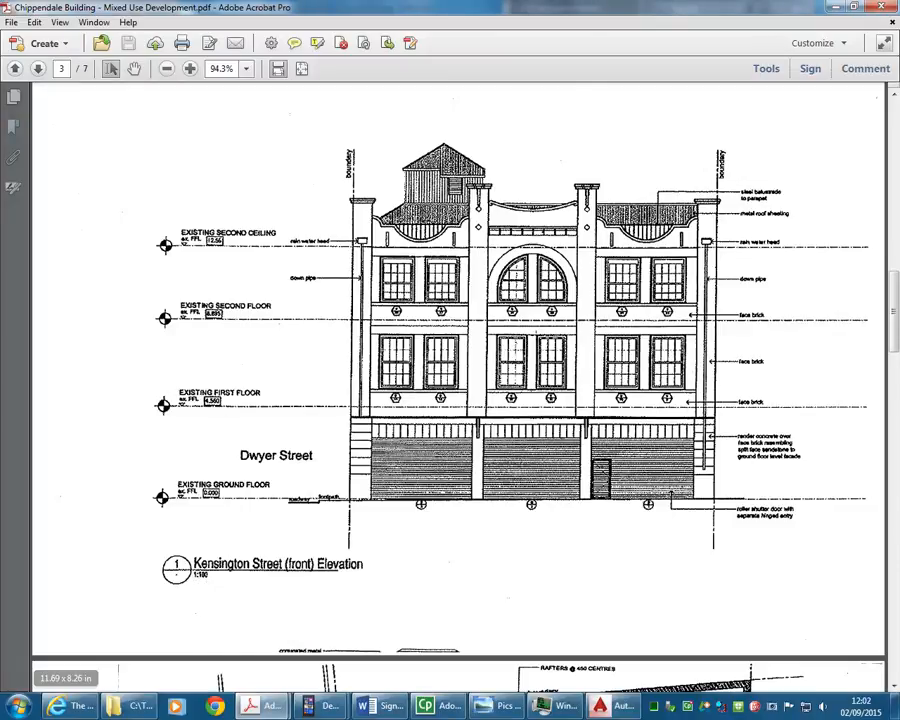
left_click(836, 7)
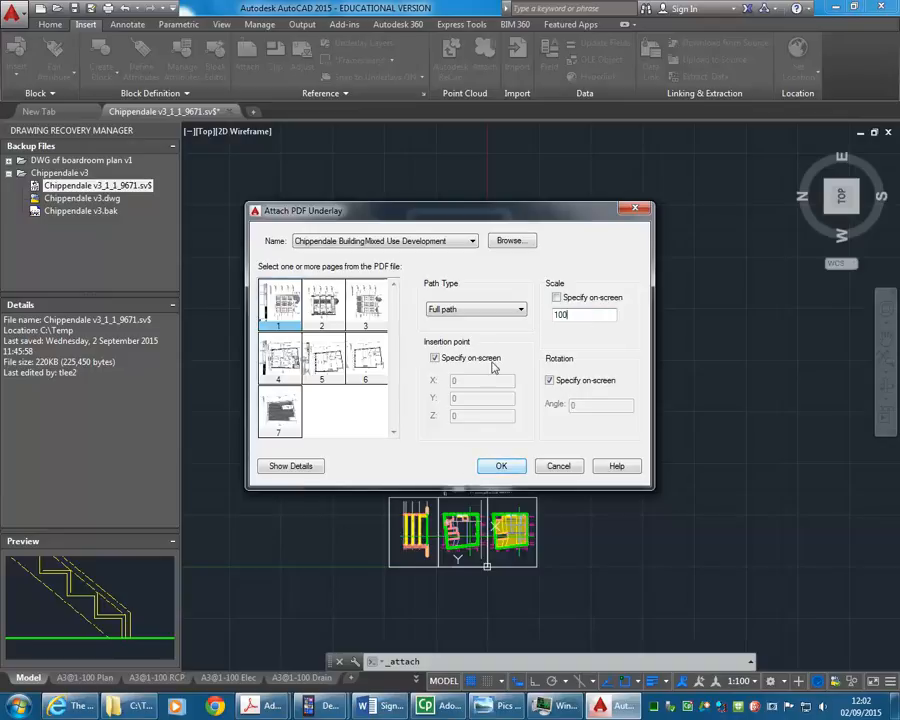
left_click(504, 470)
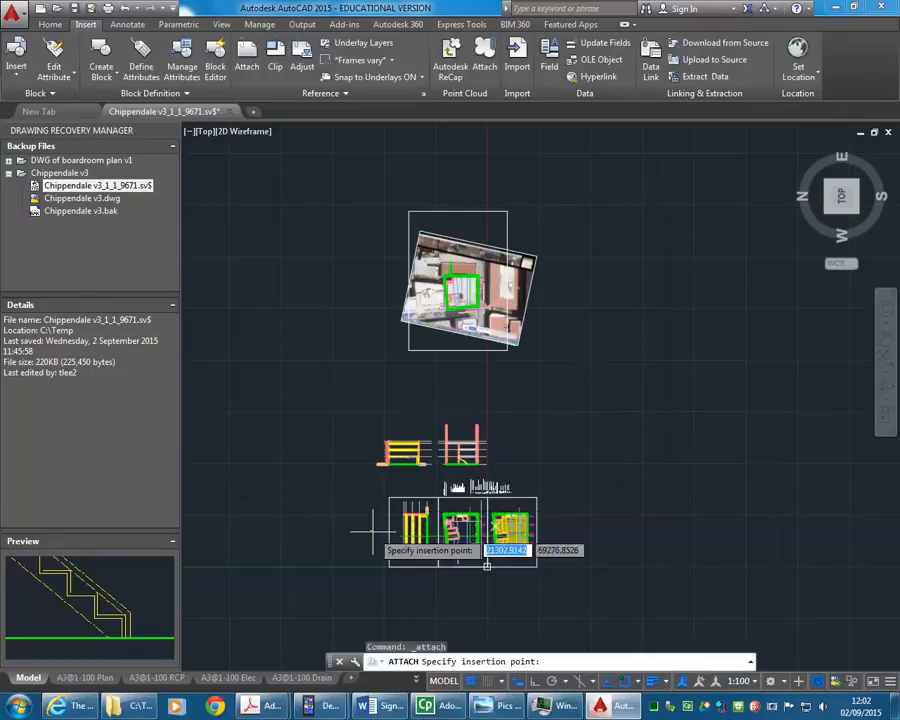
Step: Place the PDF underlay's insertion point in the empty area beside the section and floor plans, and turn on Ortho for the rotation
scroll(362, 530, "up", 5)
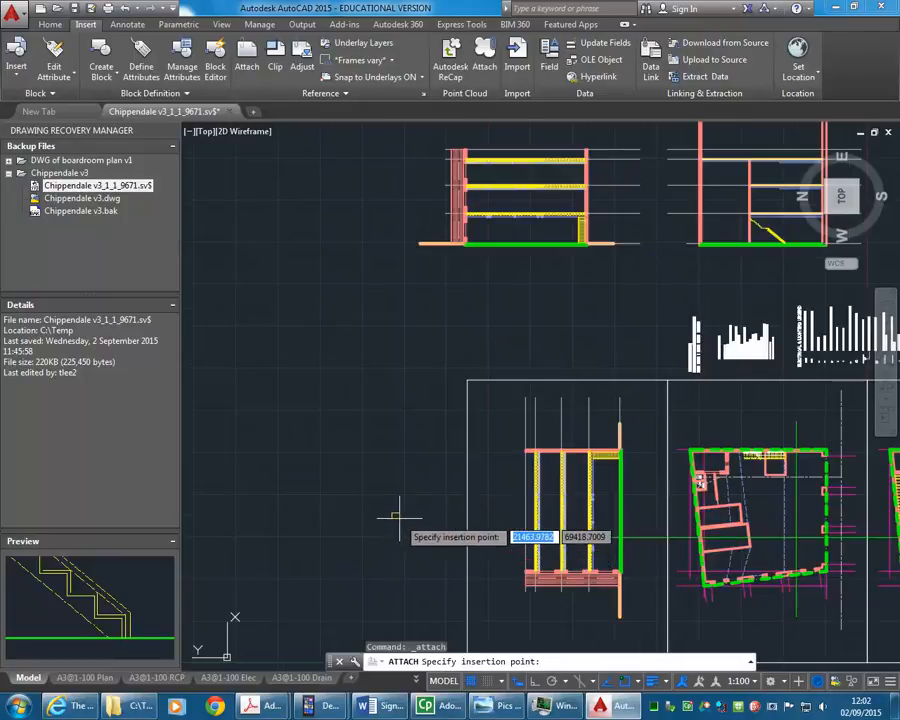
middle_click_drag(402, 516, 390, 490)
left_click(373, 497)
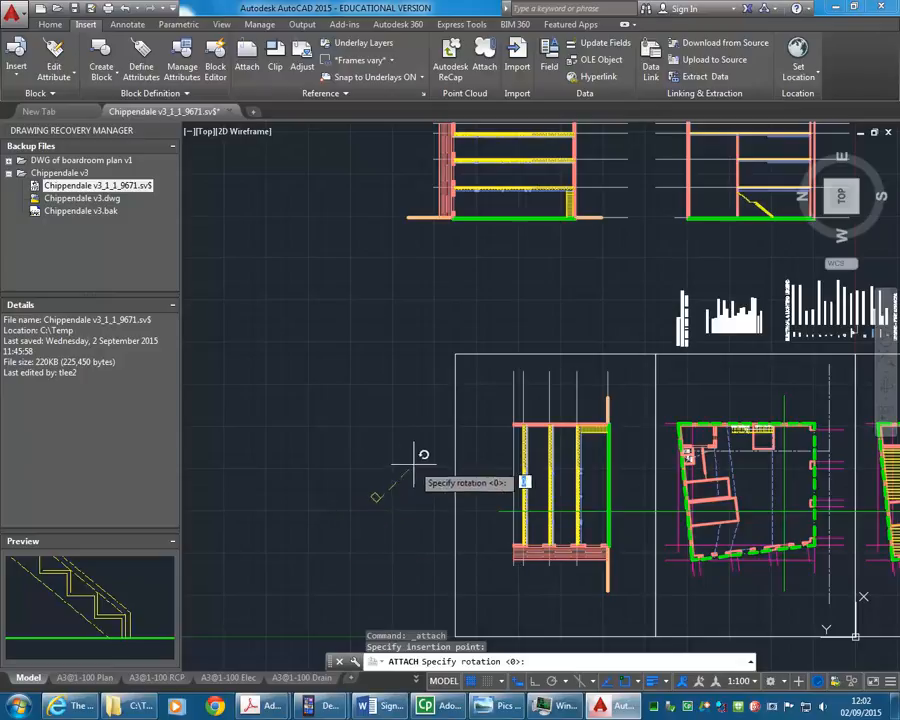
scroll(354, 524, "up", 4)
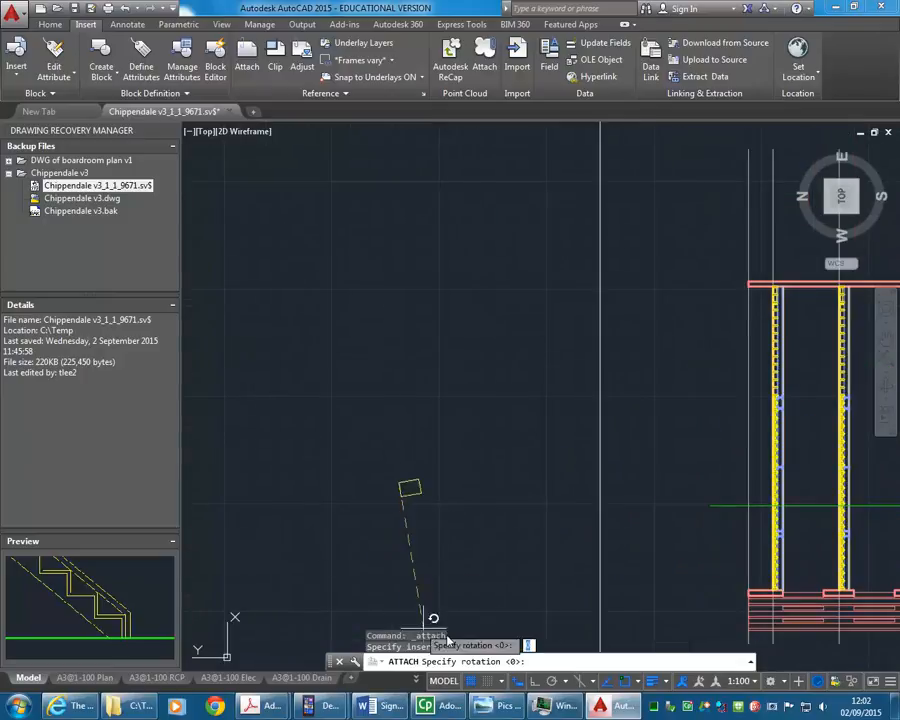
left_click(533, 684)
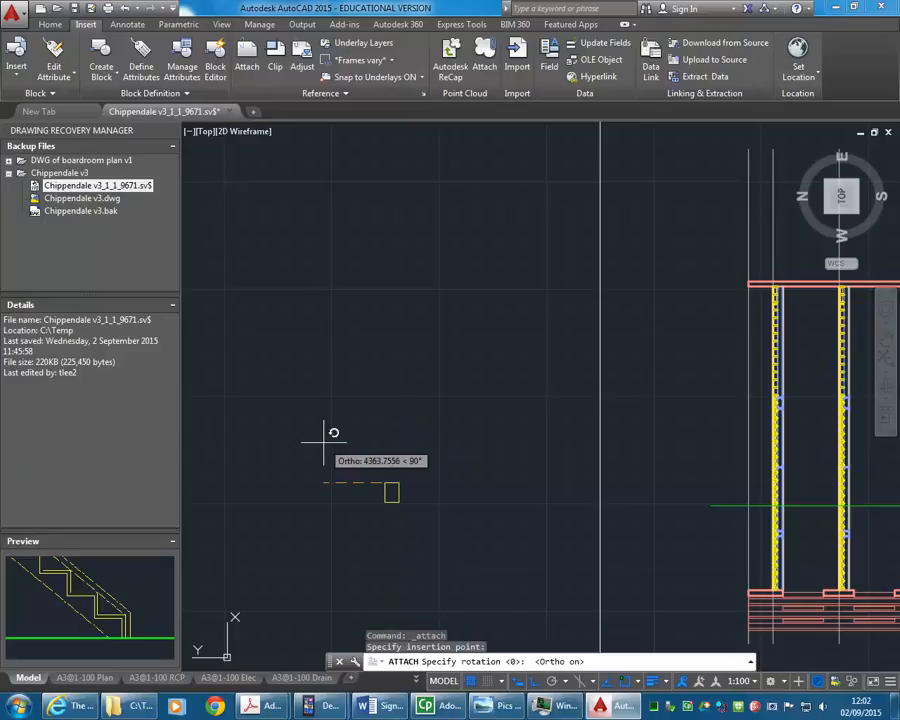
scroll(388, 366, "down", 8)
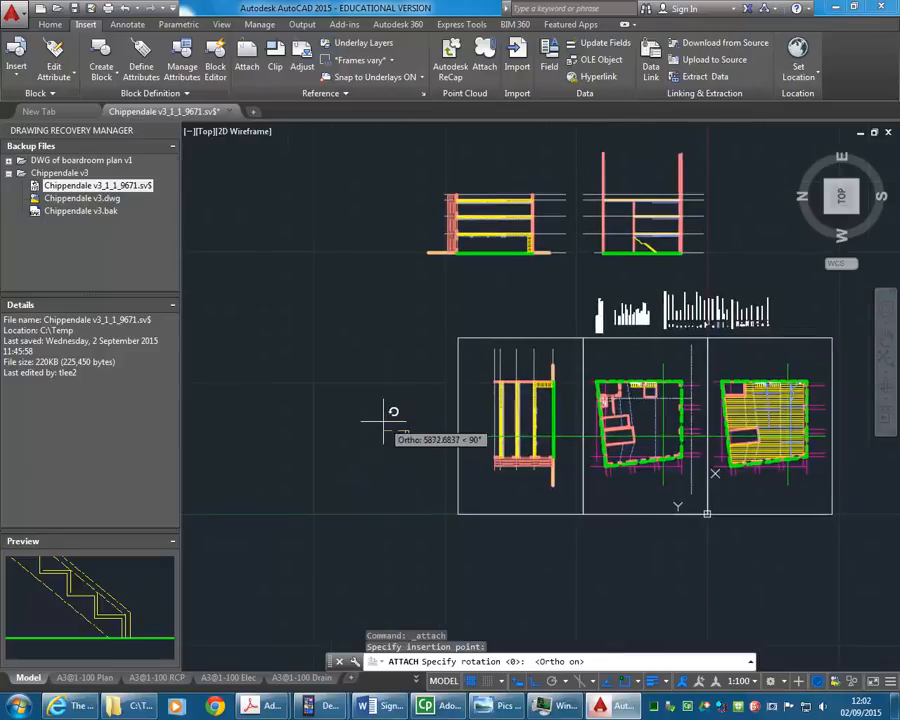
scroll(388, 412, "up", 6)
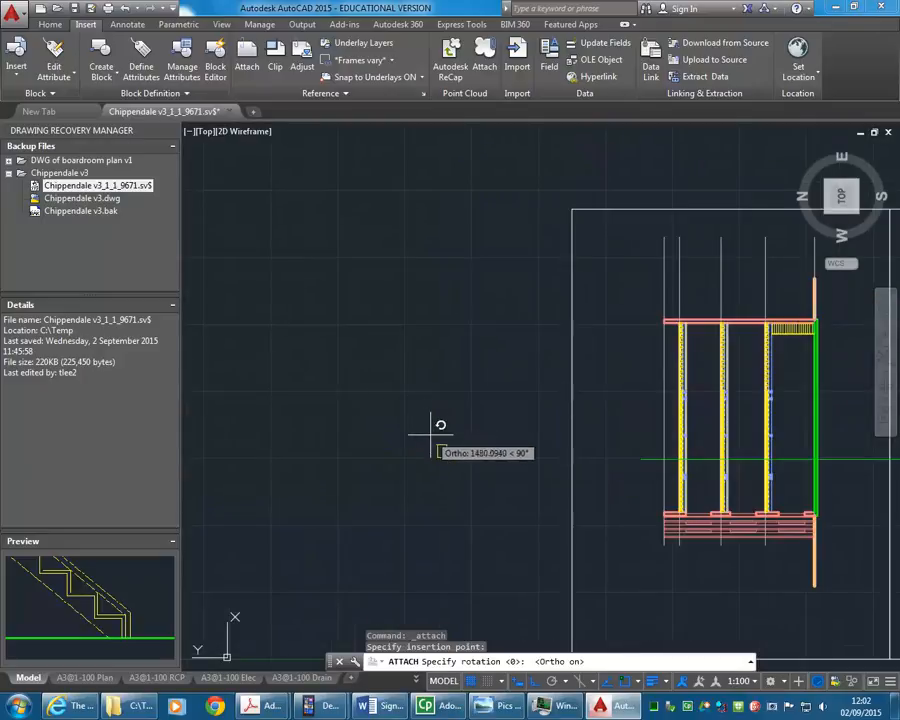
scroll(430, 424, "up", 3)
scroll(437, 440, "down", 3)
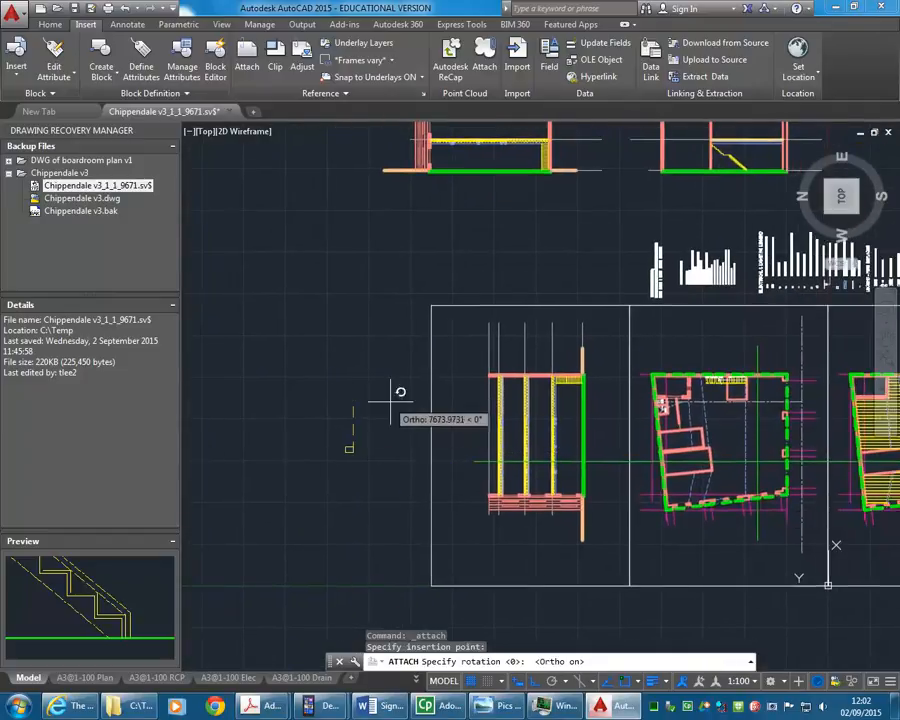
scroll(440, 445, "up", 4)
scroll(424, 434, "down", 4)
scroll(531, 472, "up", 5)
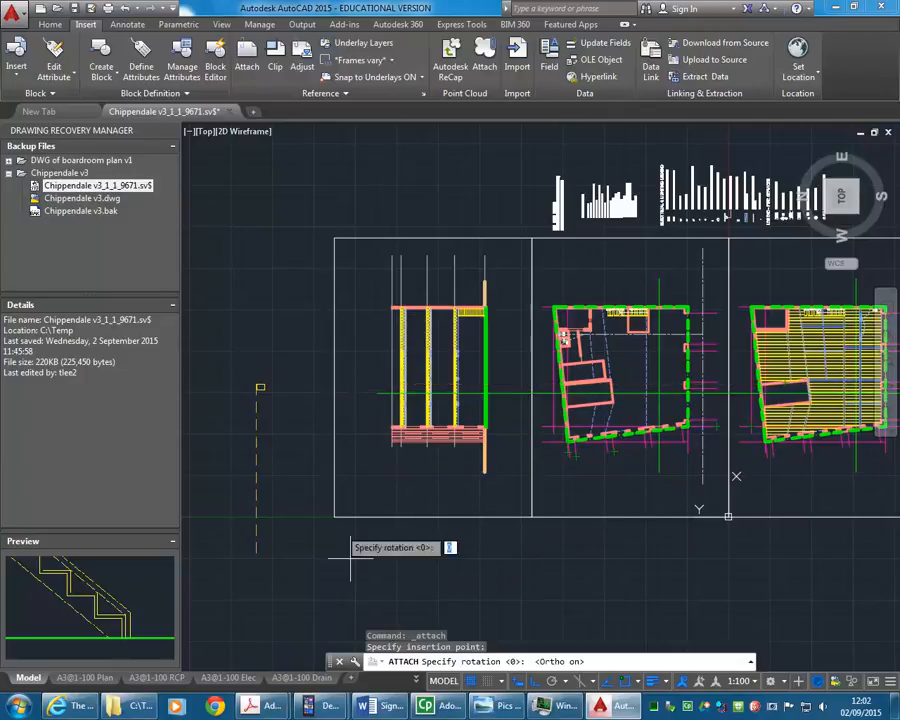
Step: Check the orientation of the Dwyer Street (side) Elevation on page 1 of the Chippendale Building PDF in Adobe Acrobat Pro, and return to AutoCAD
left_click(264, 706)
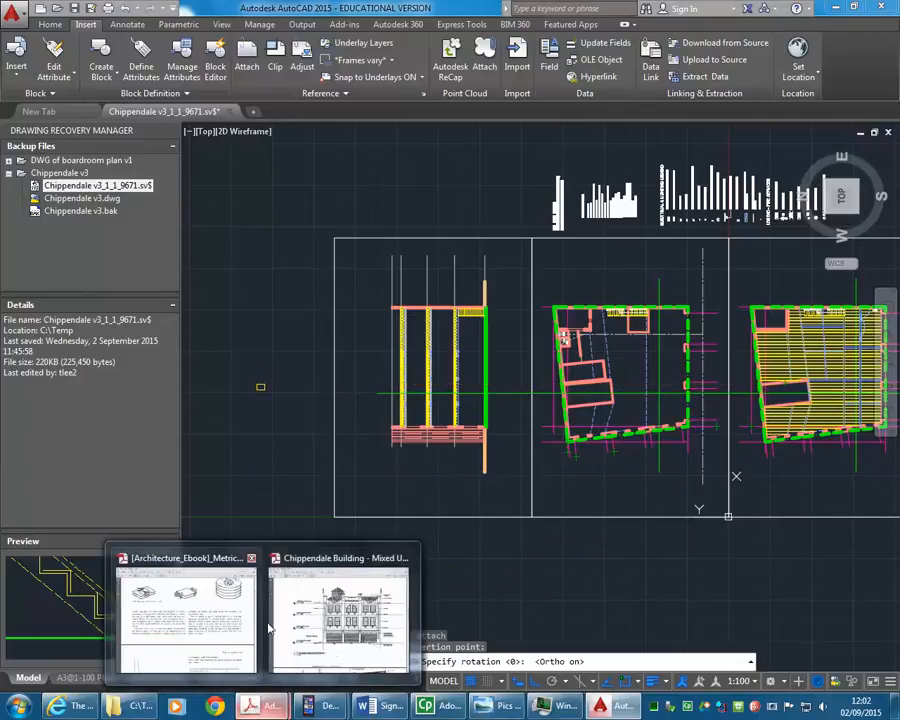
left_click(333, 650)
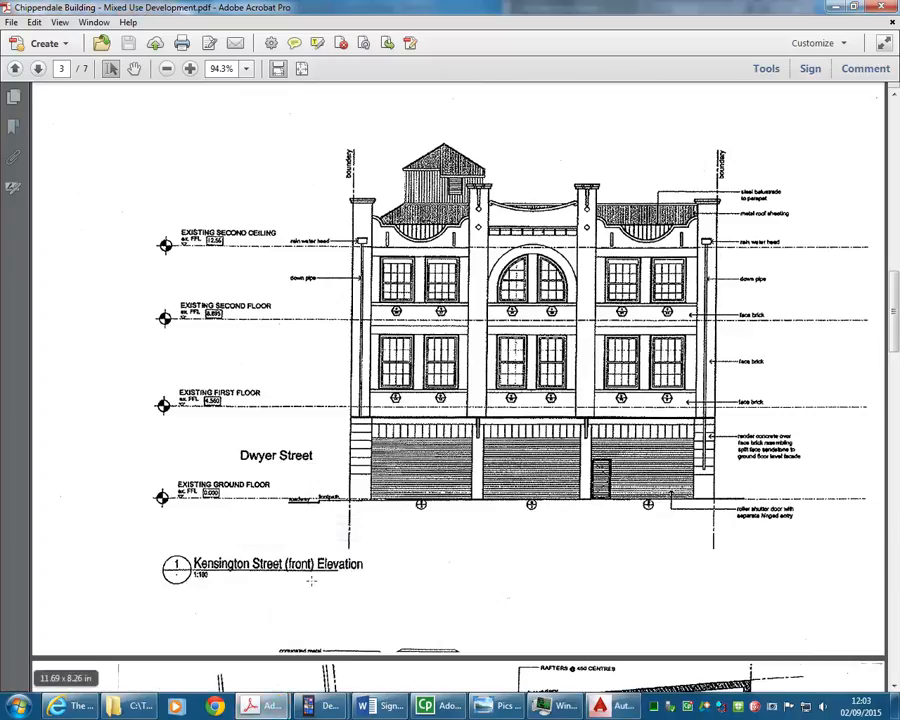
scroll(274, 508, "up", 15)
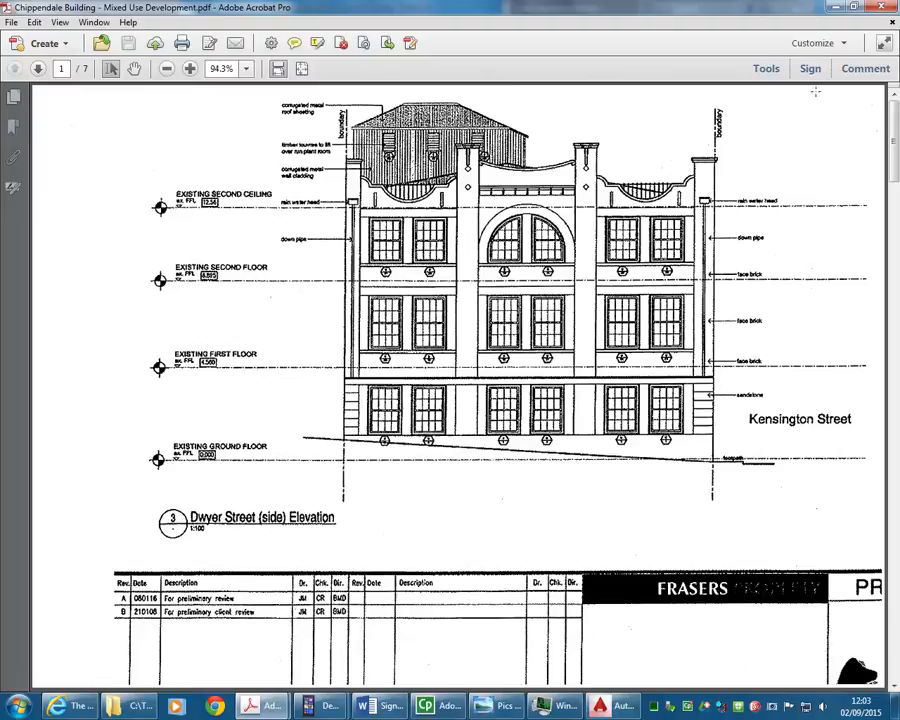
left_click(835, 10)
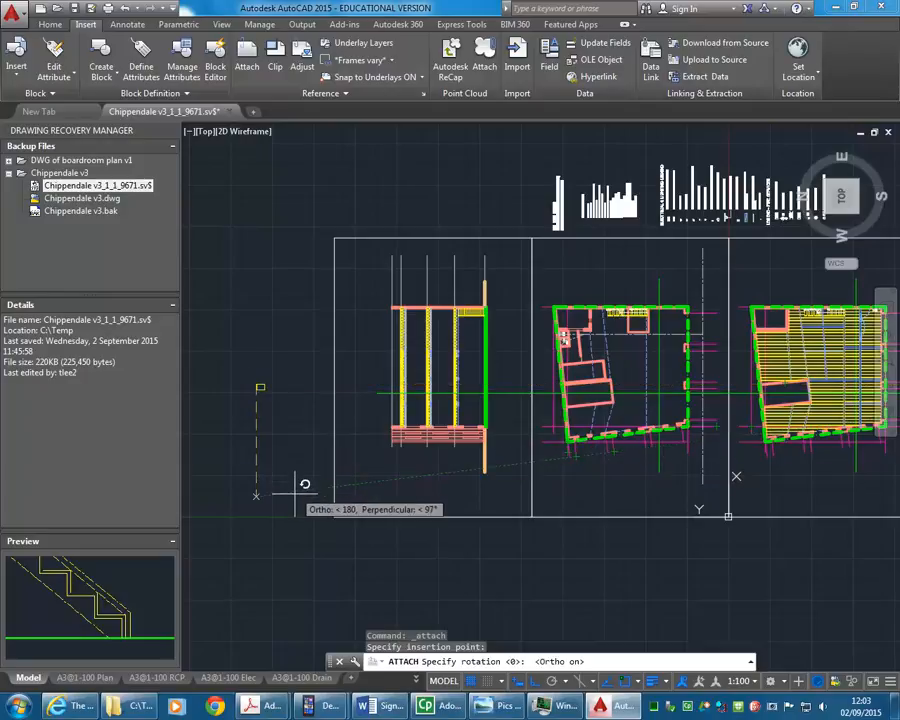
Step: Fix the PDF underlay's rotation along the Ortho direction so that the Dwyer Street elevation stands upright
middle_click_drag(277, 452, 360, 468)
scroll(416, 390, "up", 5)
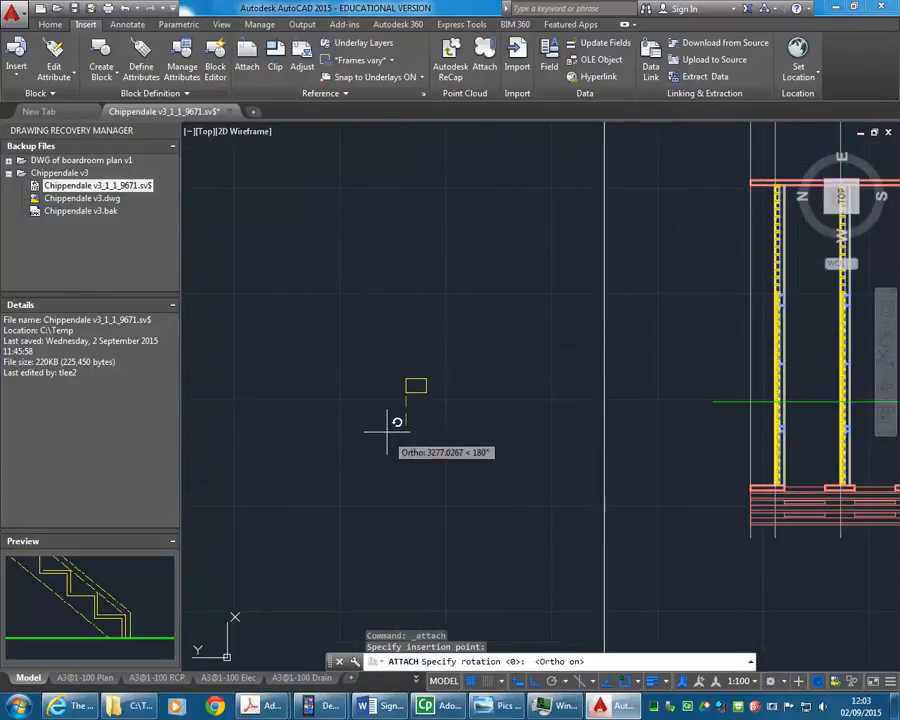
scroll(392, 425, "up", 3)
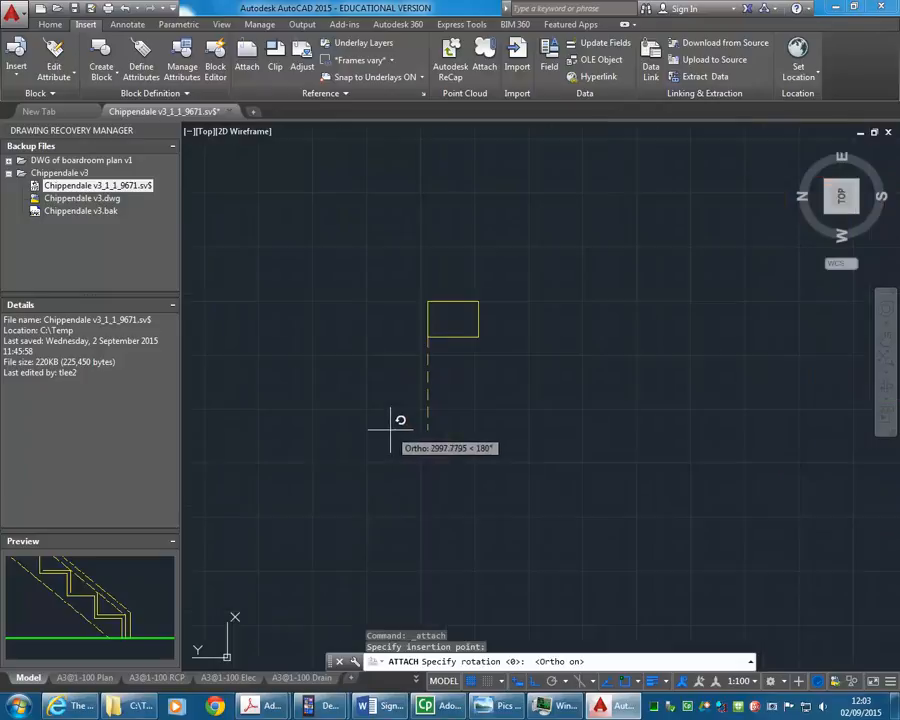
left_click(419, 217)
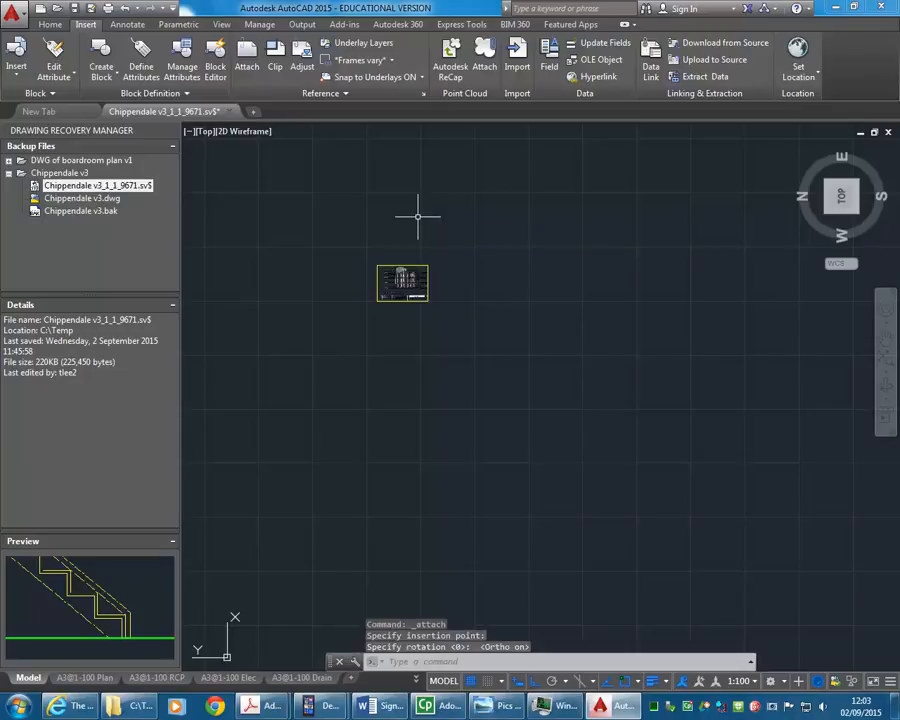
Step: Examine the attached Dwyer Street elevation, from its Kensington Street end to the existing ground and first floor level marks
scroll(391, 238, "up", 5)
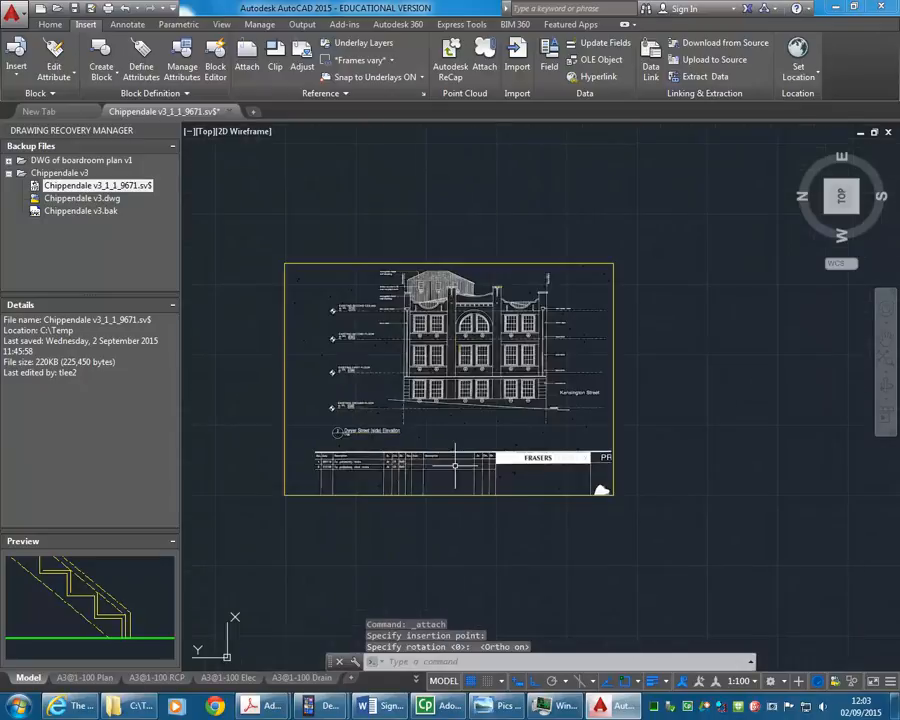
scroll(392, 461, "up", 2)
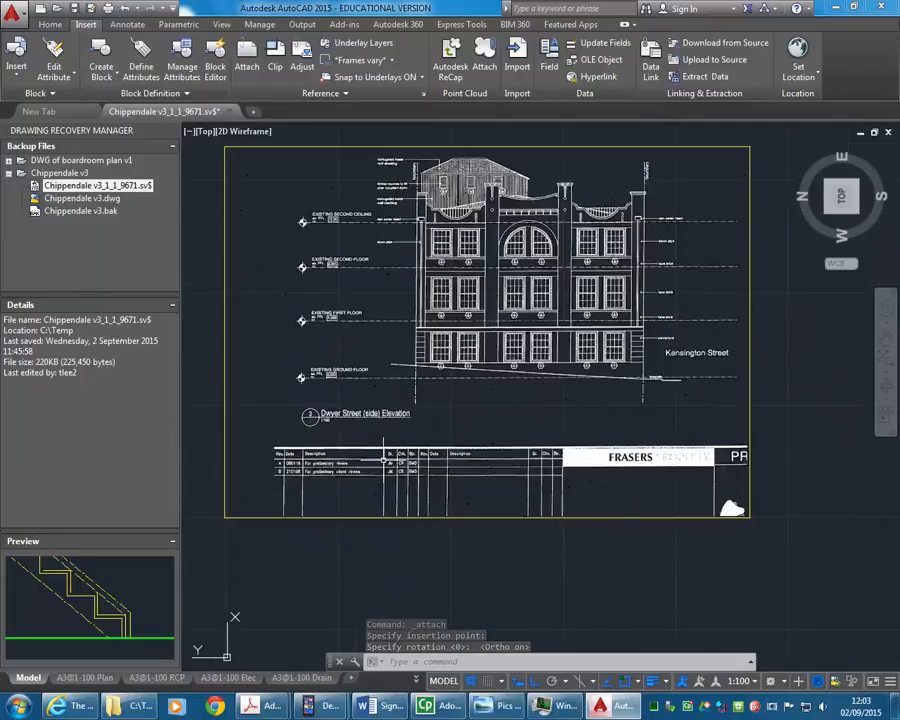
scroll(643, 332, "up", 4)
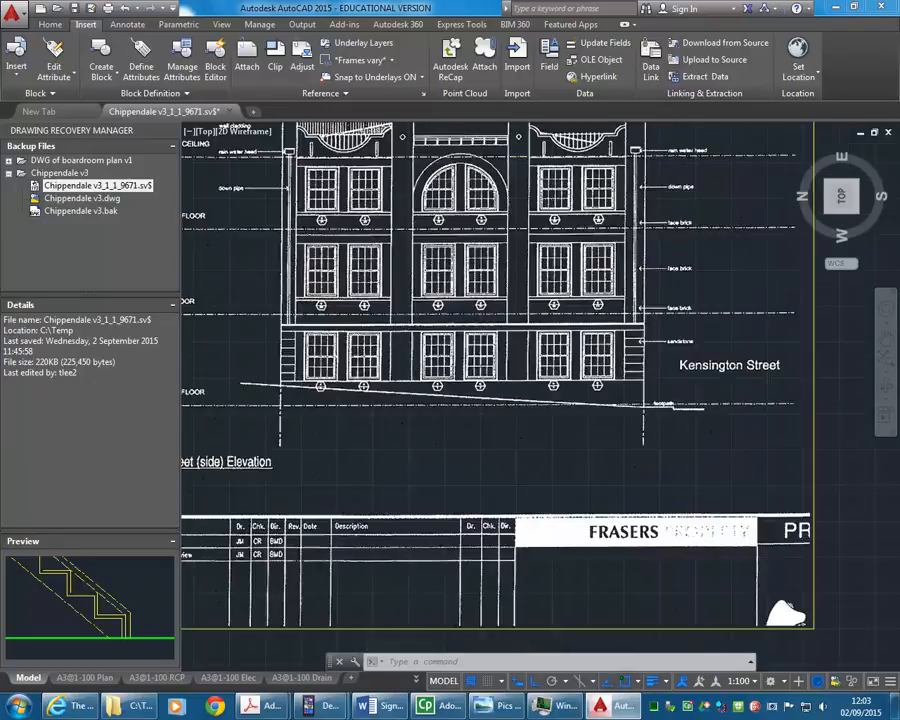
middle_click_drag(750, 360, 460, 405)
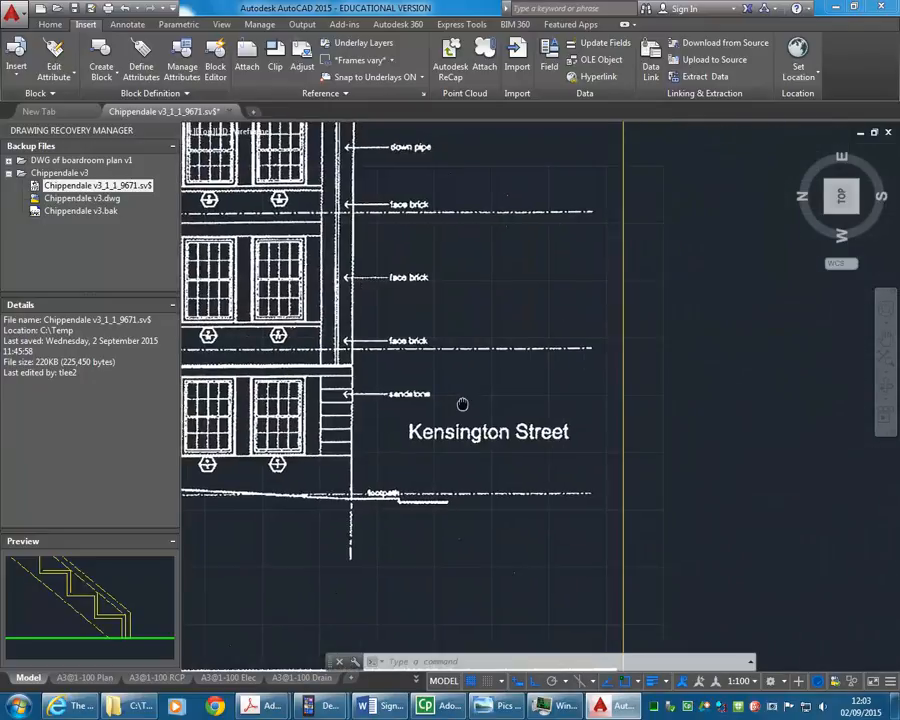
scroll(528, 493, "up", 2)
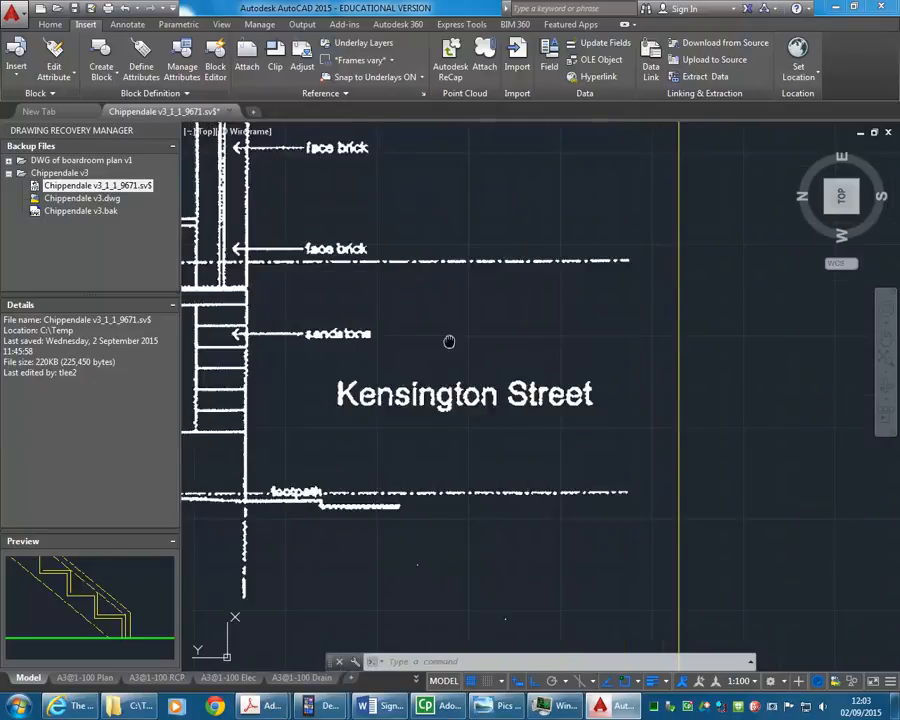
middle_click_drag(449, 342, 449, 362)
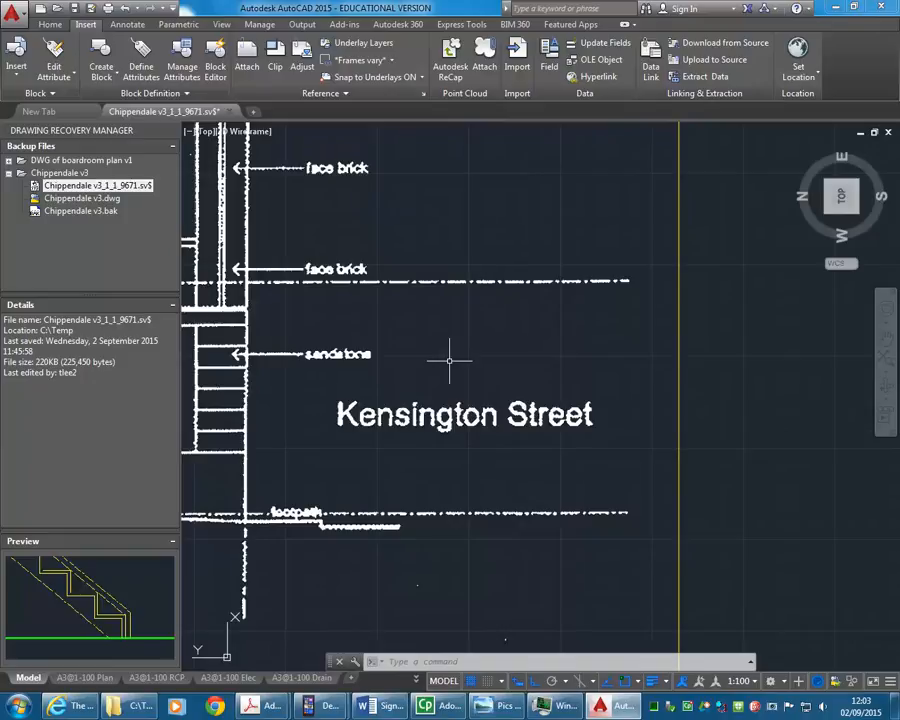
scroll(540, 366, "down", 6)
scroll(422, 351, "down", 2)
middle_click_drag(420, 352, 445, 358)
scroll(258, 408, "up", 4)
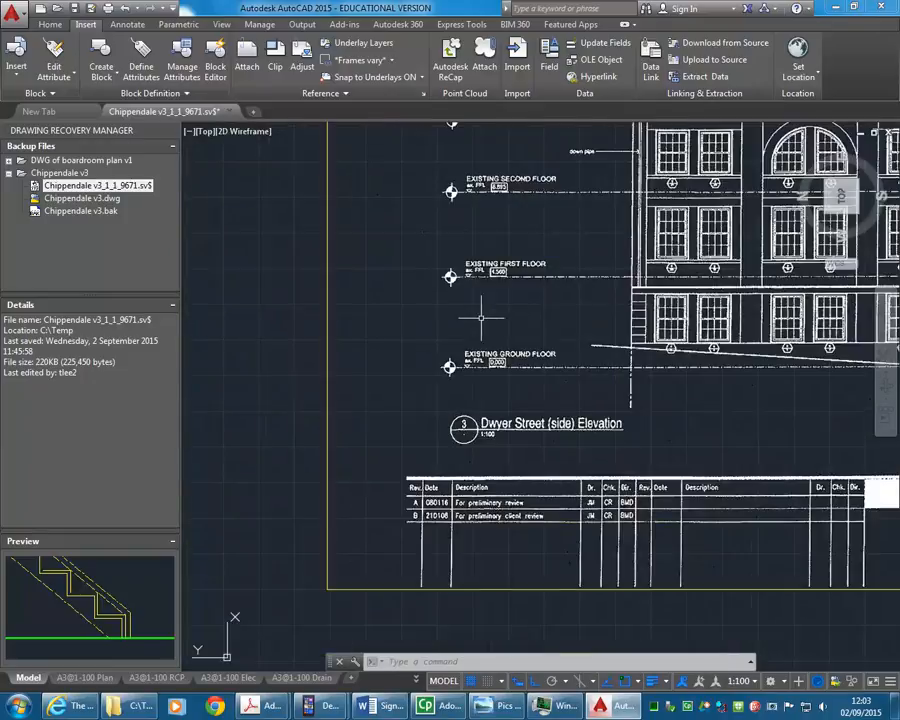
scroll(516, 312, "up", 3)
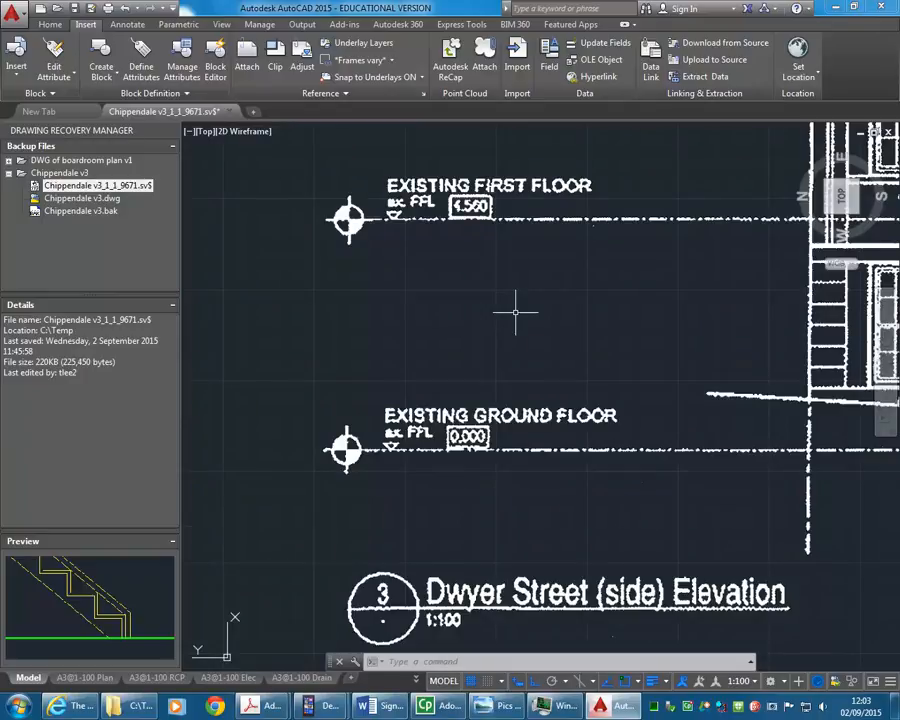
scroll(480, 300, "up", 2)
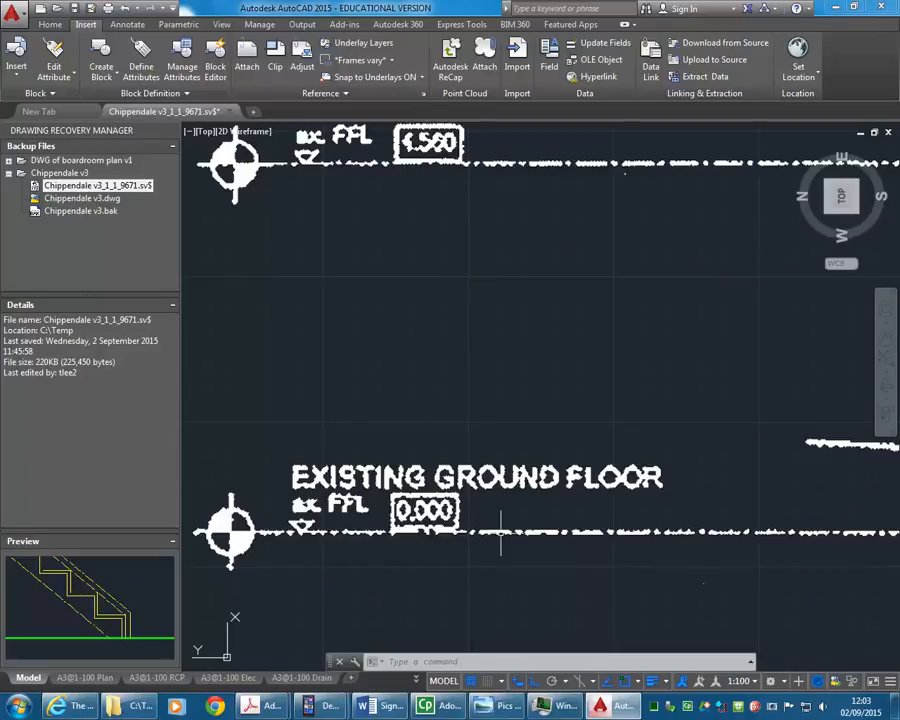
Step: Turn off object snap and measure the distance between the underlay's existing ground floor and existing first floor level lines
left_click(50, 24)
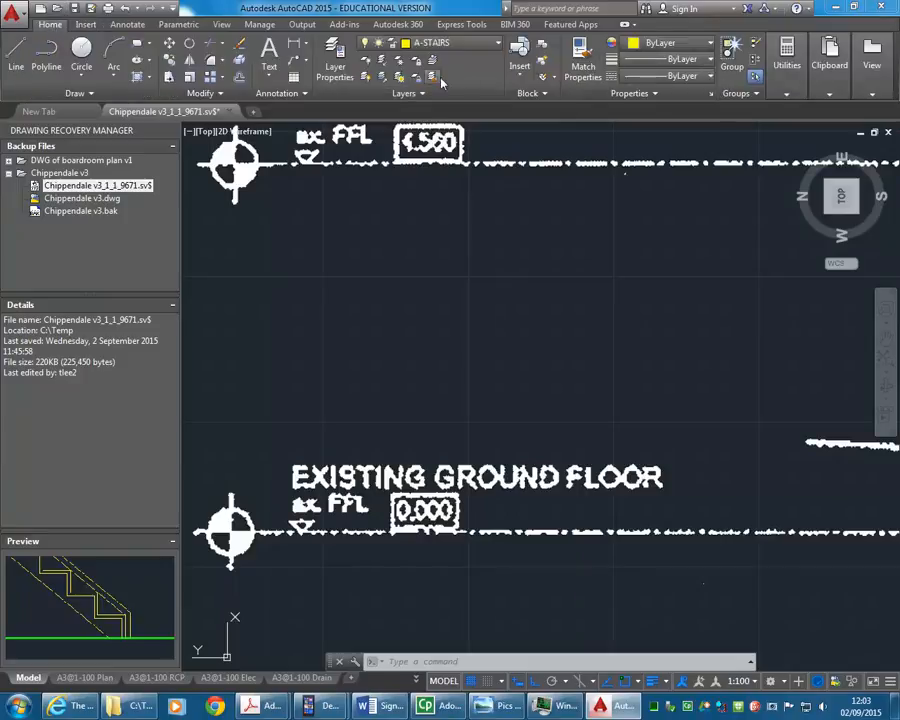
left_click(786, 68)
left_click(790, 125)
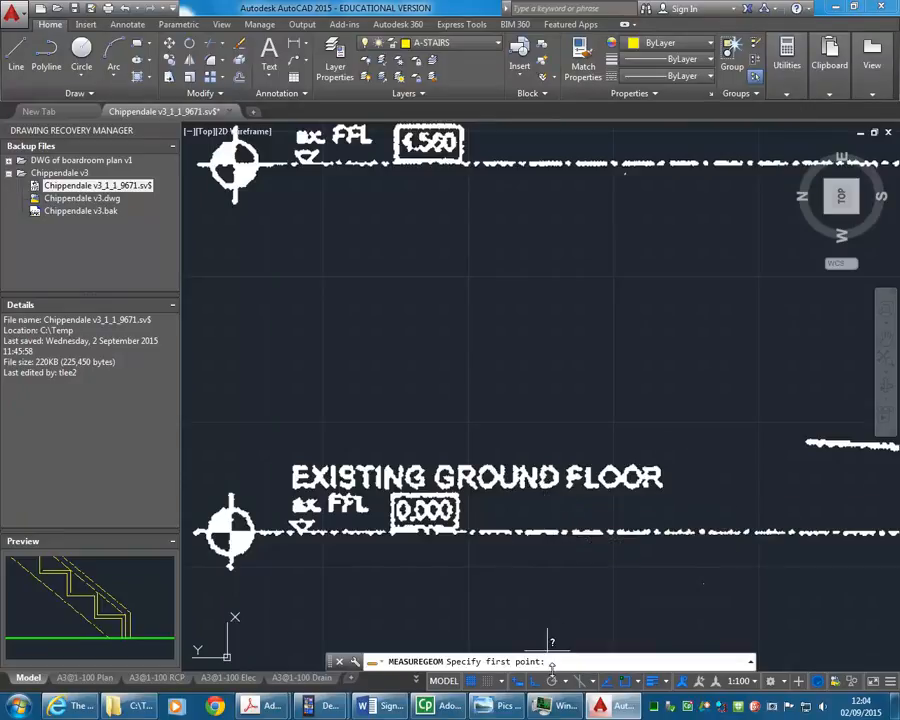
left_click(624, 682)
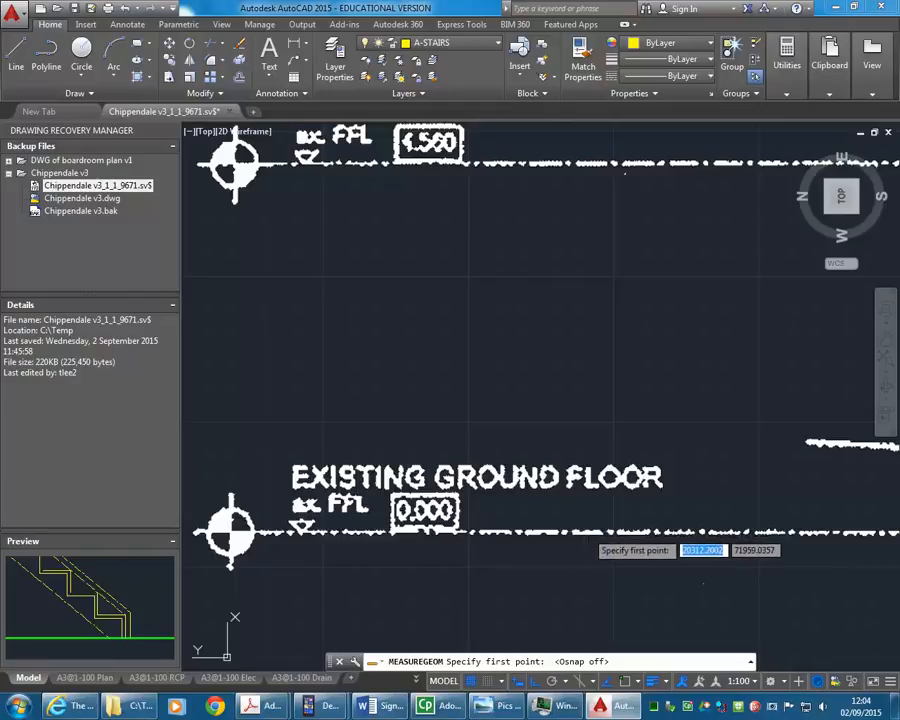
left_click(588, 523)
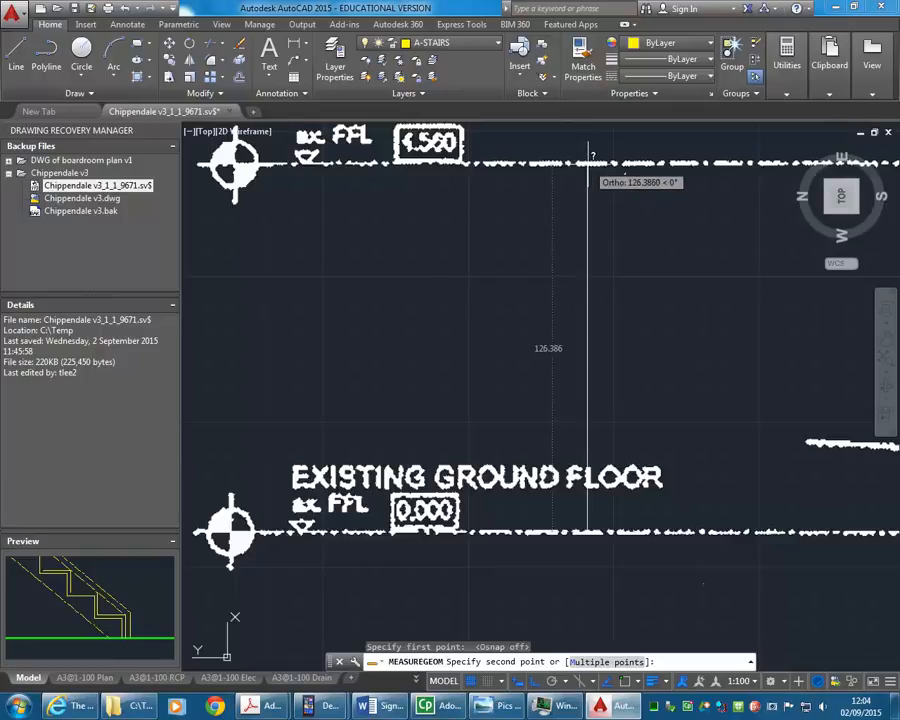
left_click(588, 164)
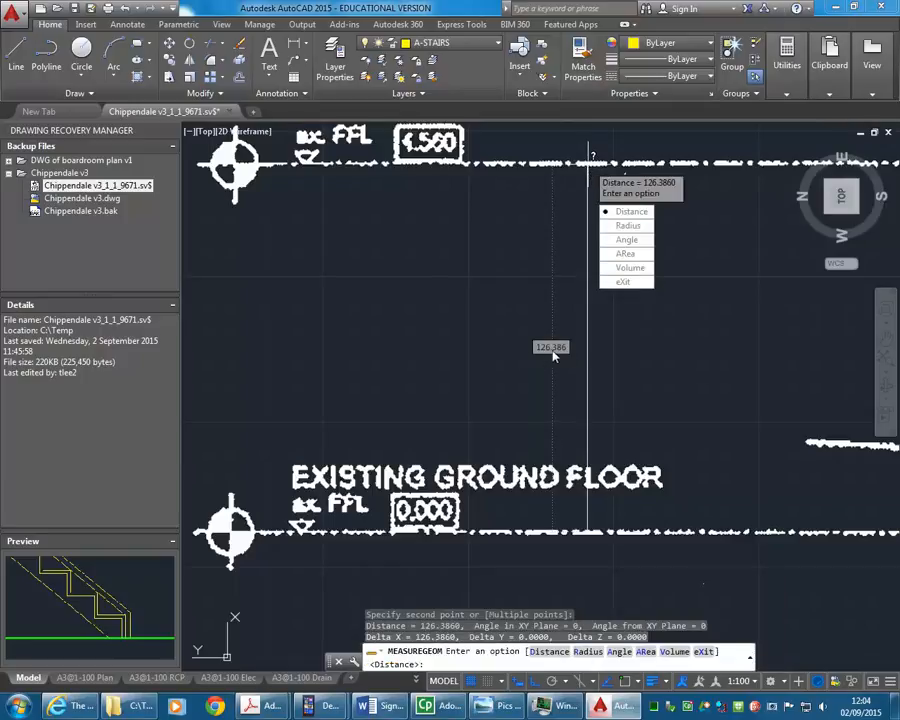
key("Escape")
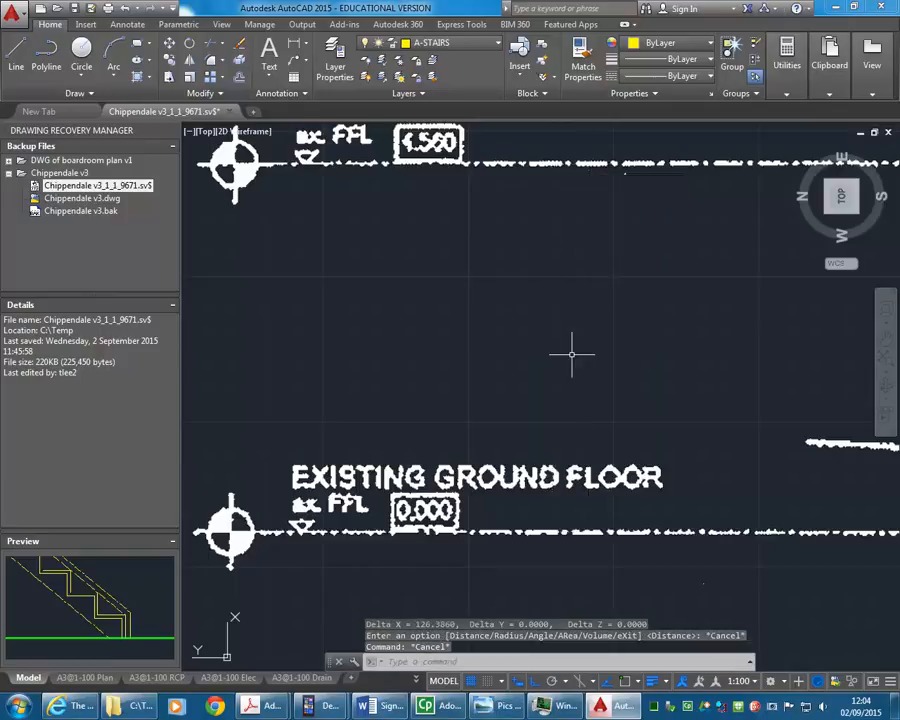
Step: Scale the PDF underlay by a factor of 4500/126 from a base point just outside its lower-right corner
scroll(573, 354, "down", 8)
scroll(467, 343, "down", 4)
left_click(377, 335)
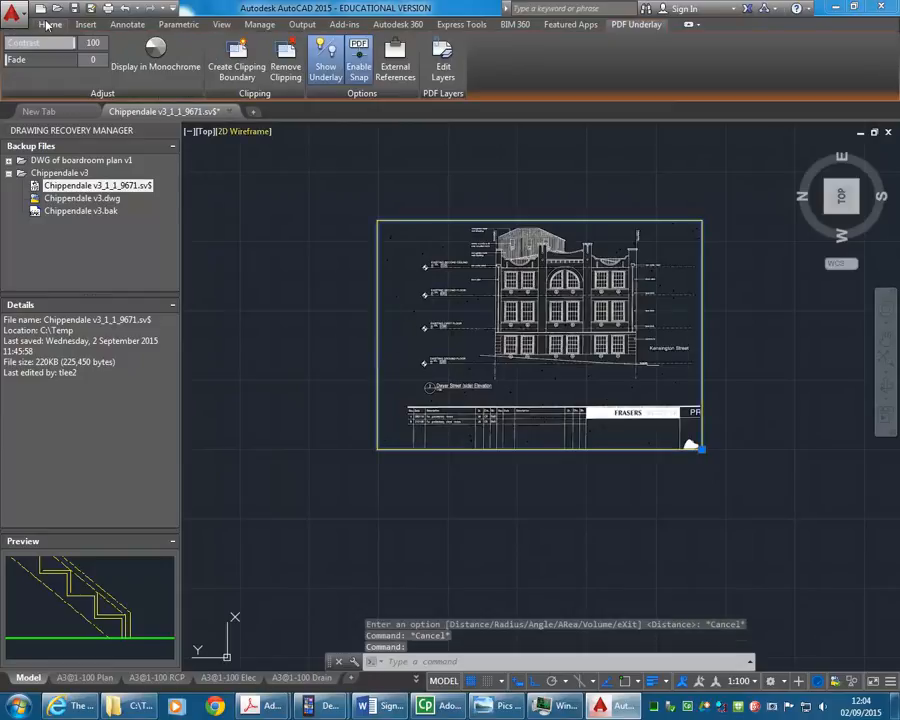
left_click(48, 24)
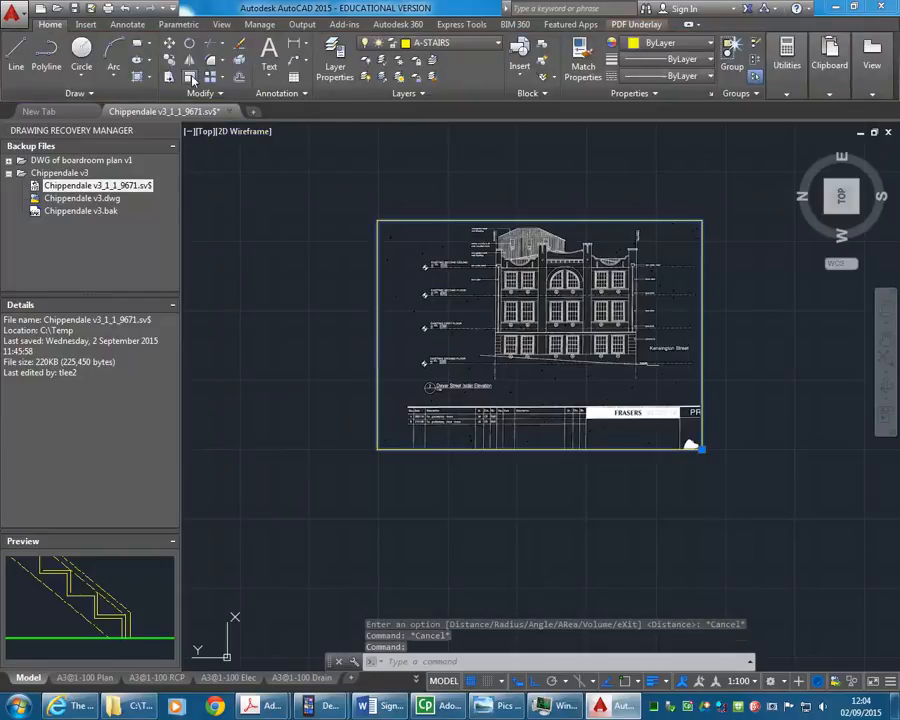
left_click(191, 78)
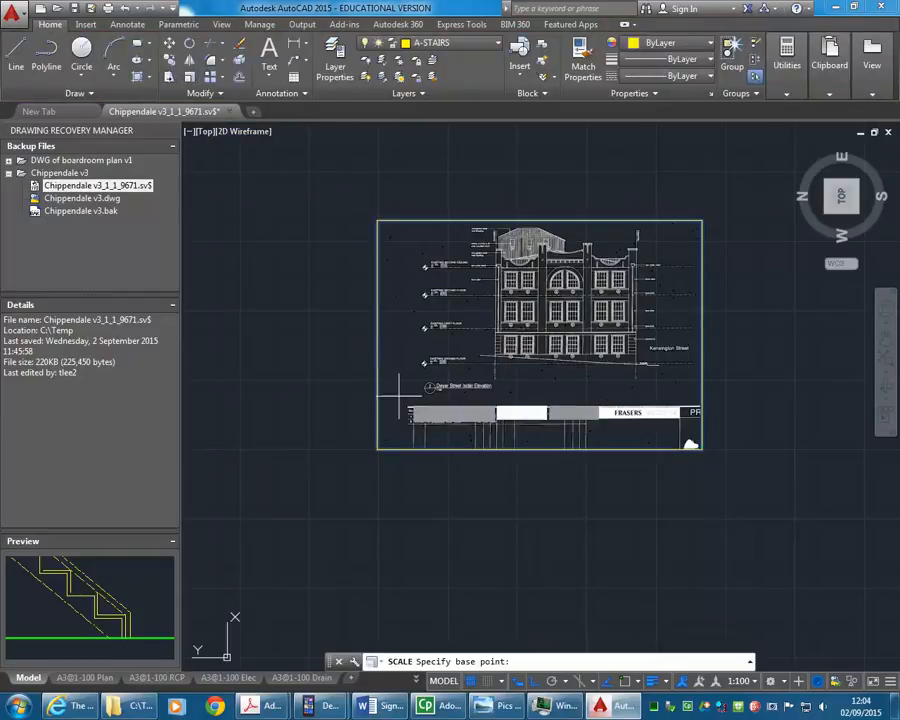
left_click(712, 458)
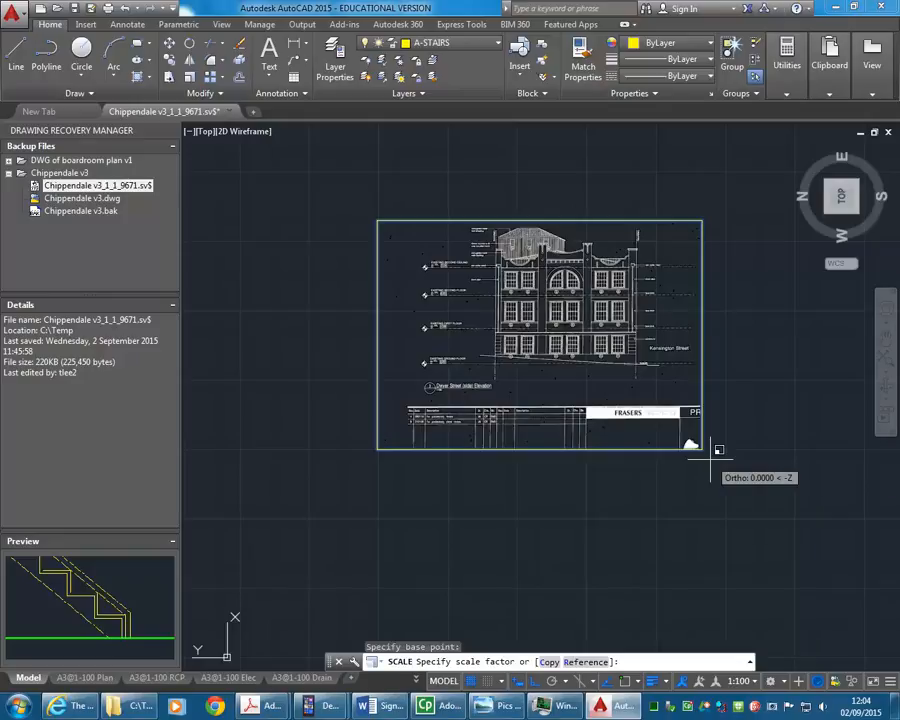
type("4500/126")
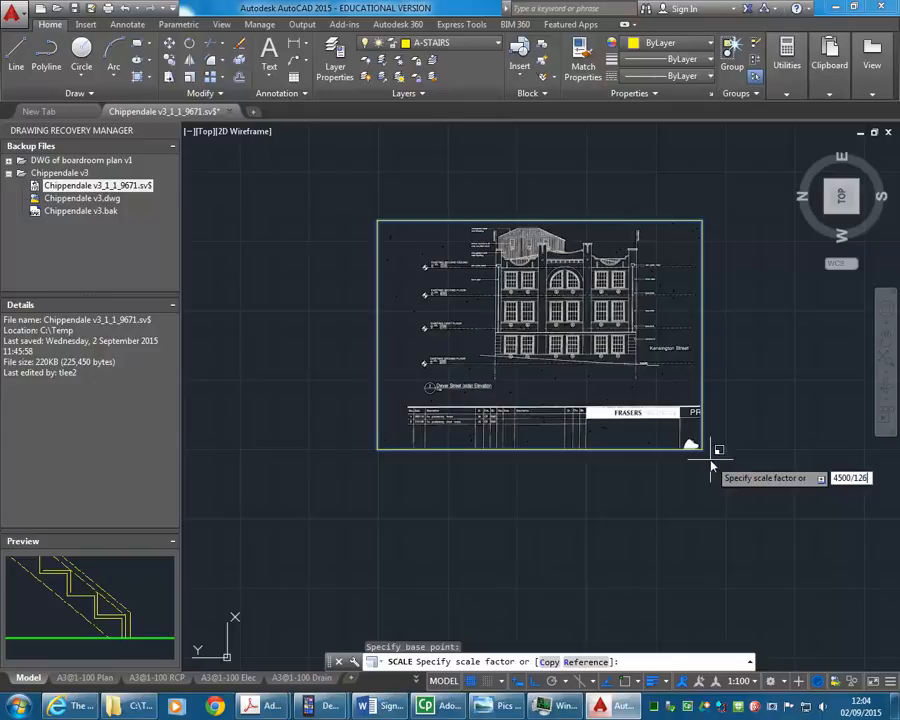
key("Return")
Step: Start a distance measurement between the ground floor and first floor level lines on the scaled underlay
scroll(552, 364, "down", 8)
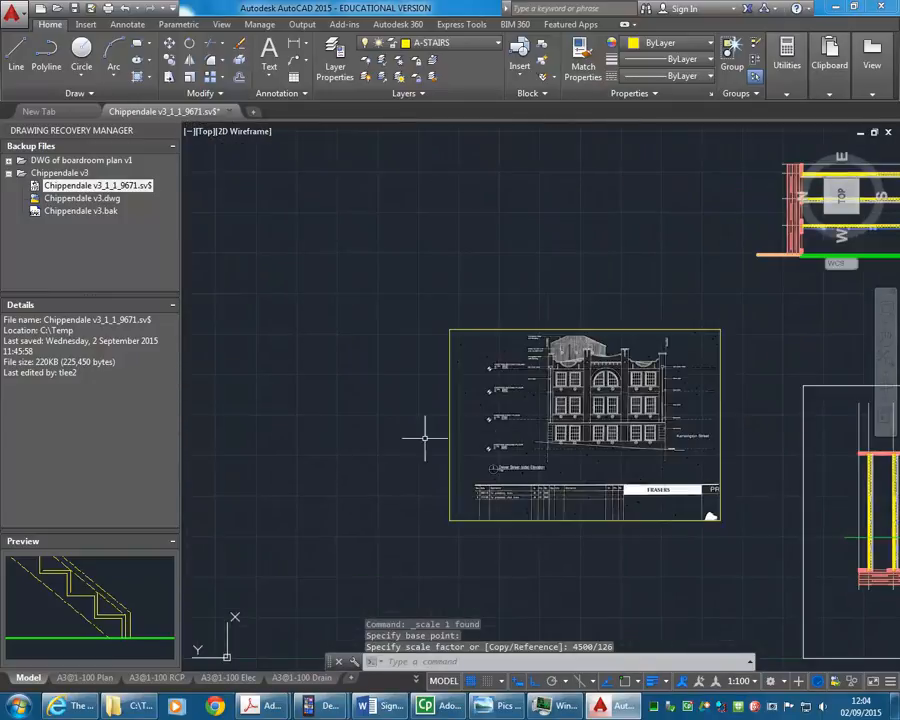
scroll(505, 433, "up", 9)
scroll(578, 395, "up", 4)
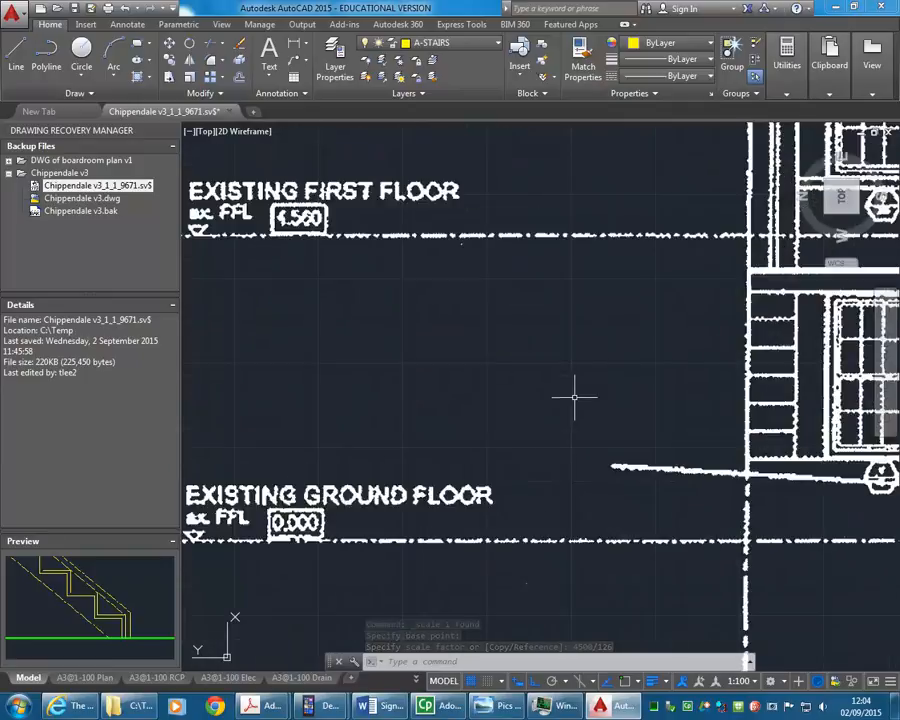
left_click(787, 55)
left_click(795, 118)
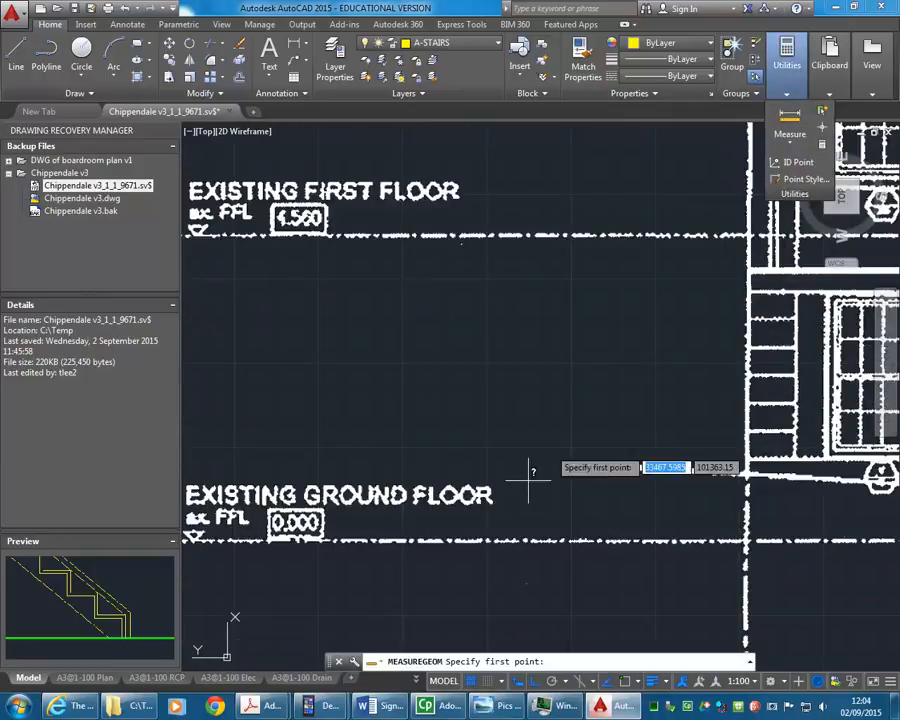
Step: Measure the vertical distance between the existing ground floor and existing first floor level lines on the elevation underlay
left_click(533, 541)
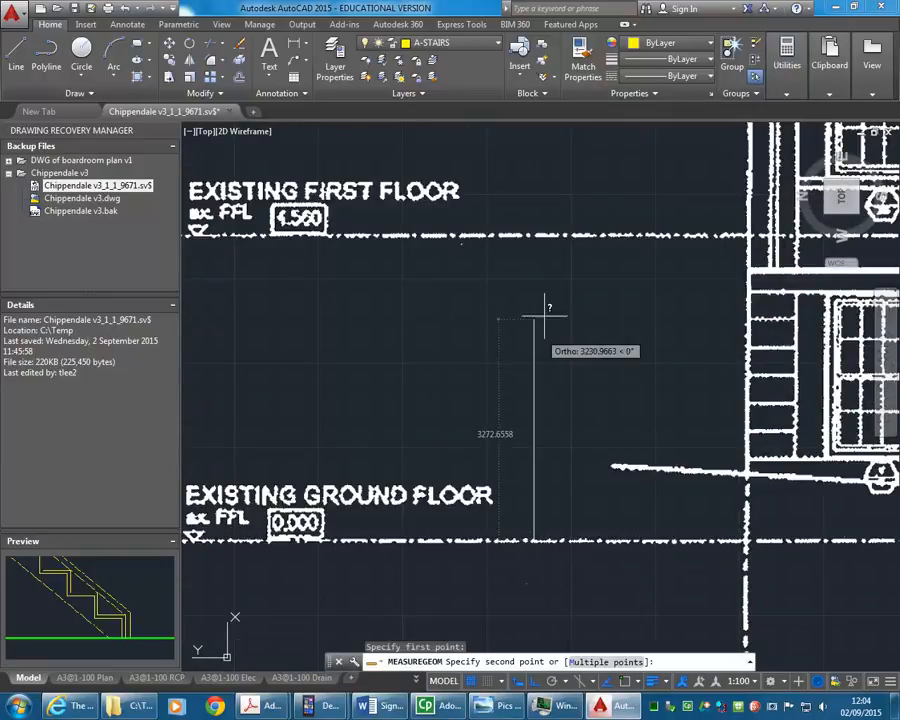
left_click(540, 233)
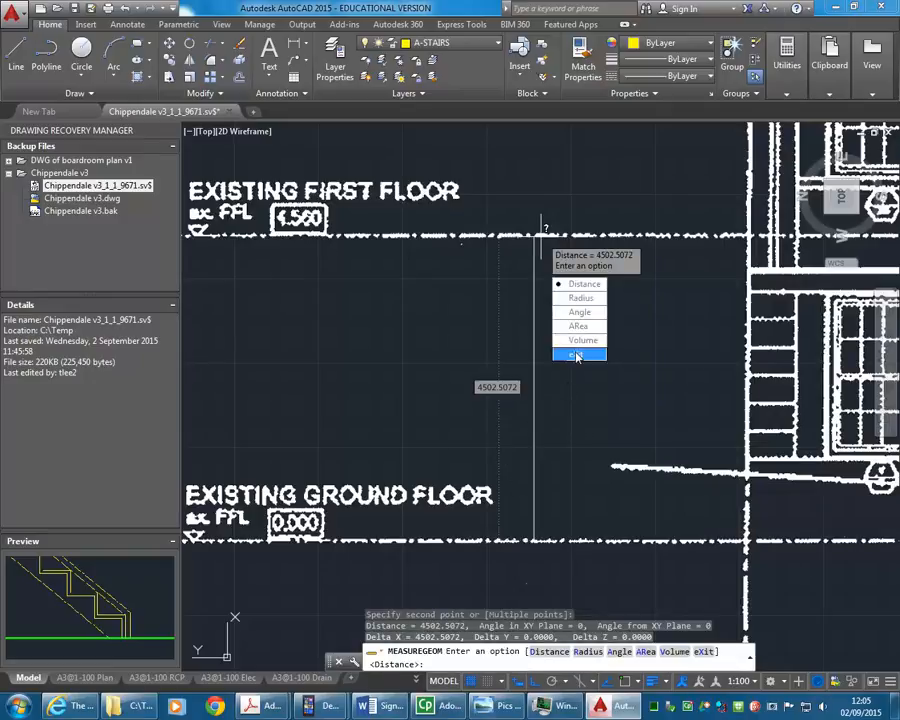
left_click(577, 354)
Step: Copy the Dwyer Street elevation PDF underlay from its lower-right corner to the free space above the section with the stairs, with Ortho off
scroll(573, 273, "down", 8)
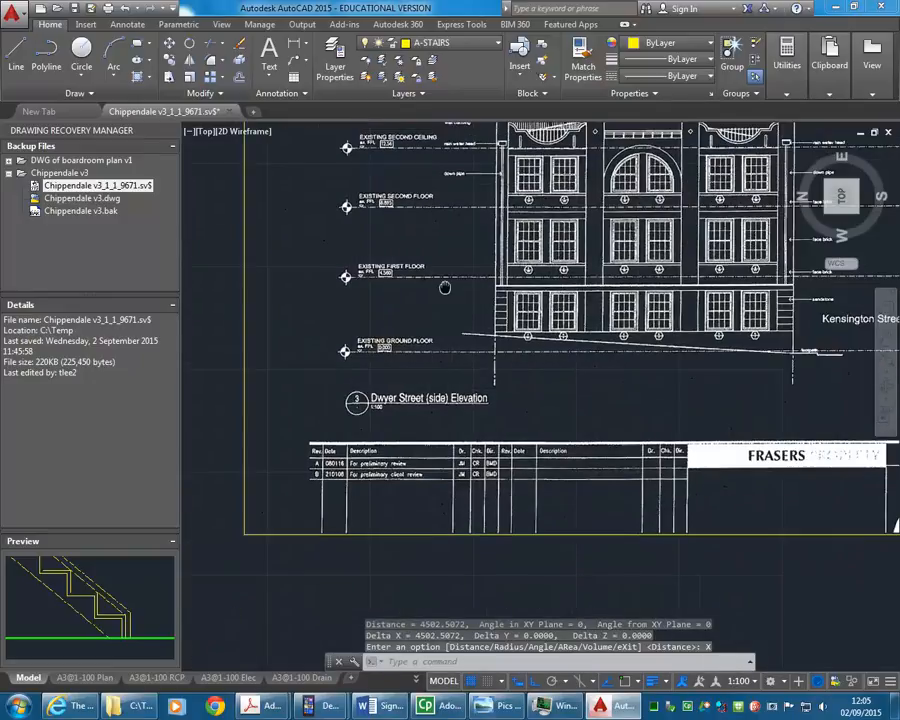
middle_click_drag(533, 310, 468, 357)
scroll(568, 311, "down", 2)
scroll(545, 380, "down", 2)
mouse_move(545, 380)
middle_mouse_down()
mouse_move(434, 424)
mouse_move(400, 459)
middle_mouse_up()
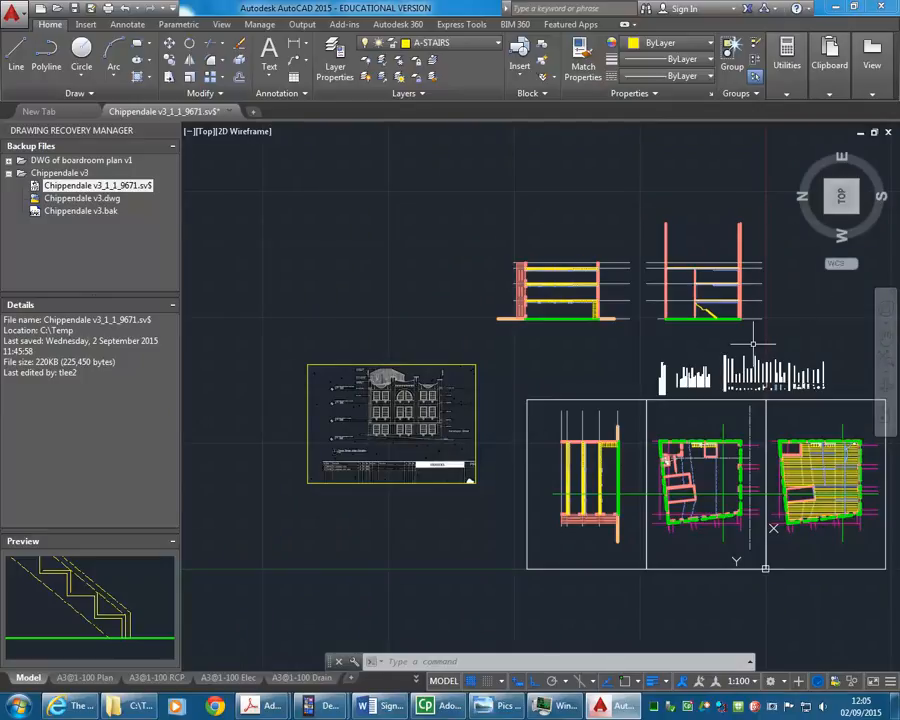
left_click(429, 366)
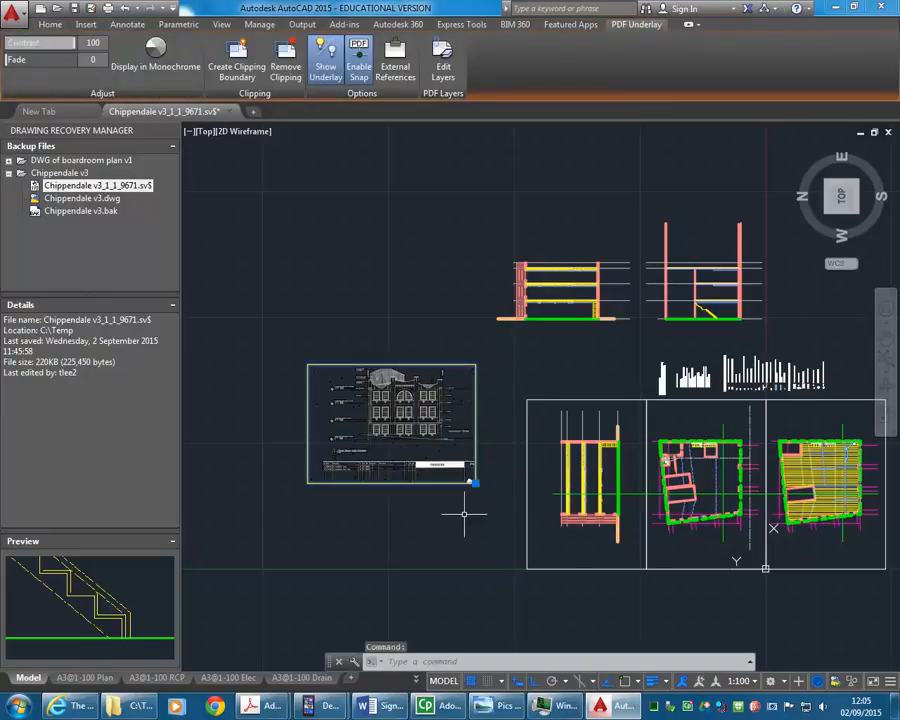
left_click(49, 25)
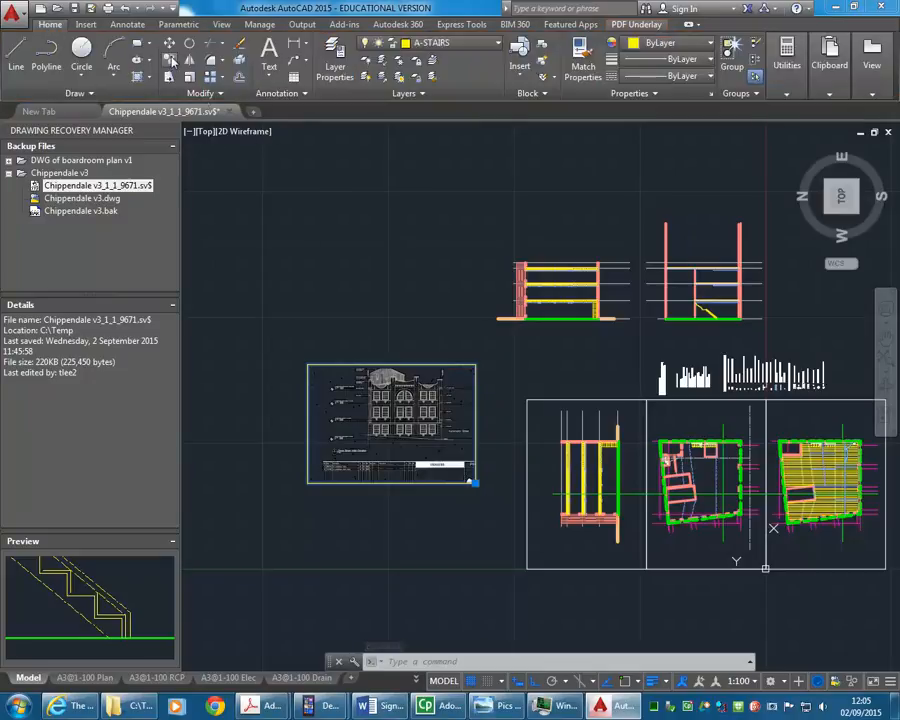
left_click(170, 59)
left_click(474, 481)
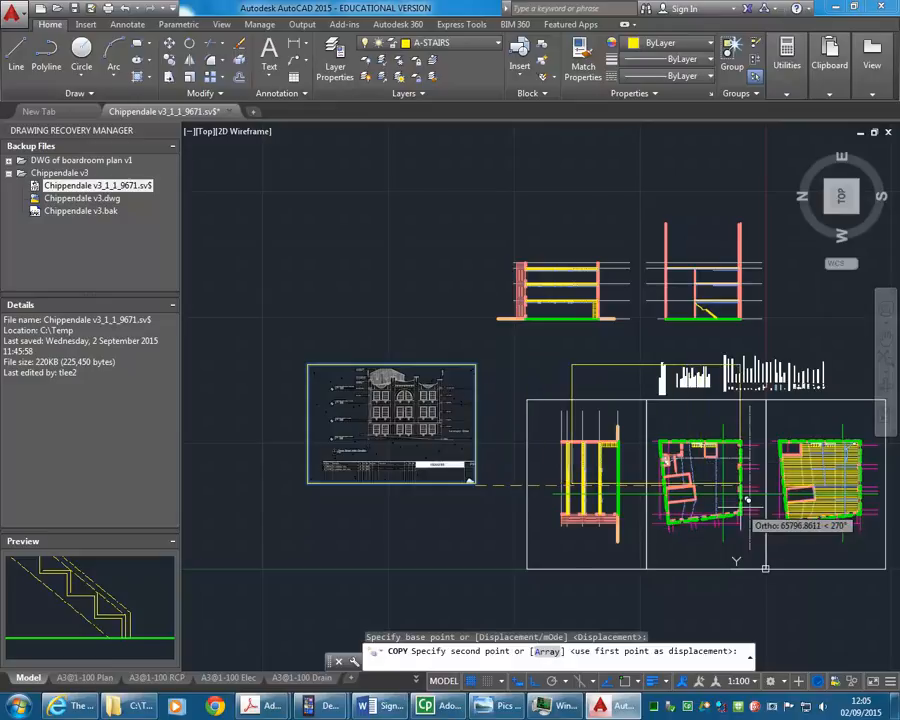
left_click(596, 684)
middle_click_drag(682, 281, 608, 323)
left_click(714, 257)
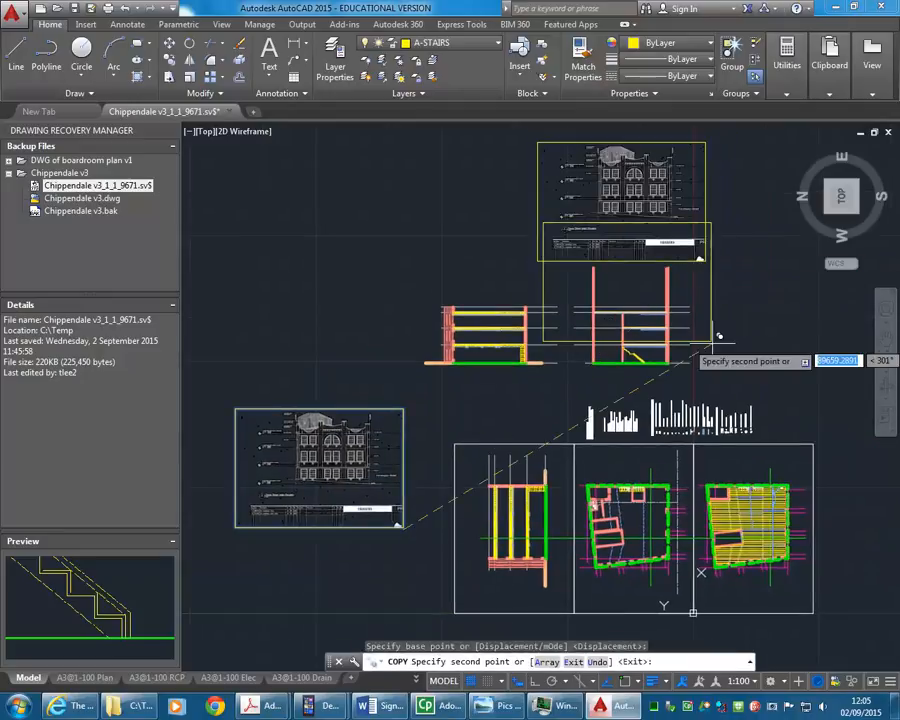
right_click(646, 311)
left_click(668, 316)
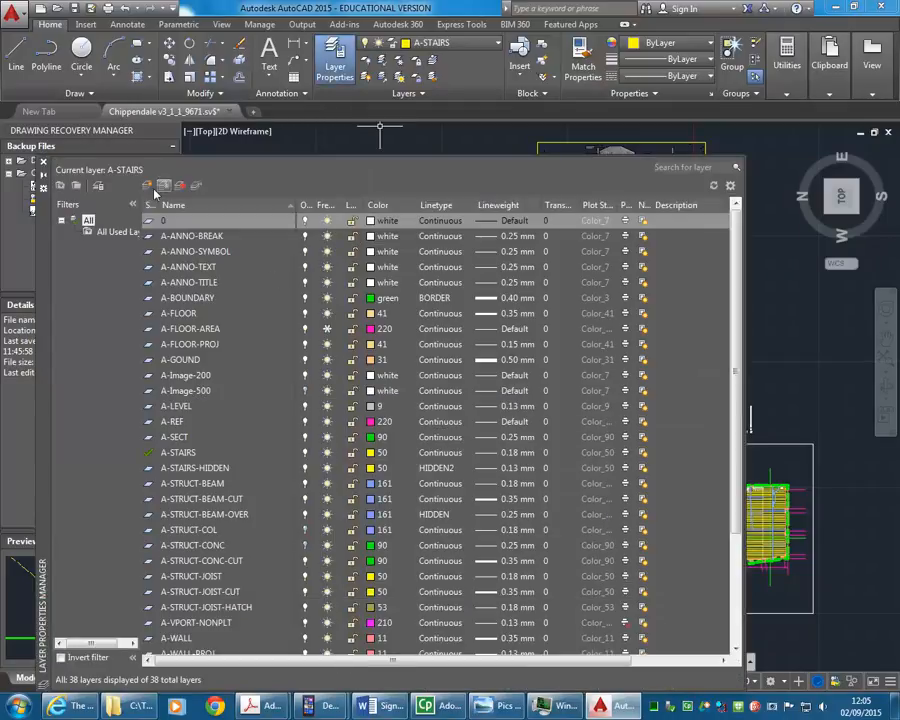
Step: Create a new layer named A-PDF
left_click(149, 187)
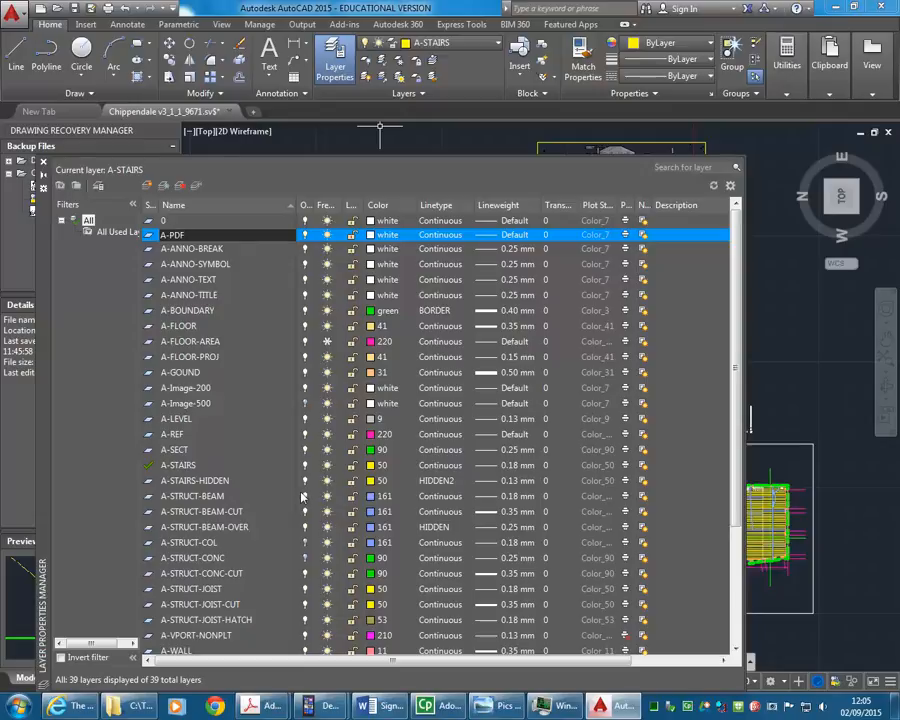
key("Return")
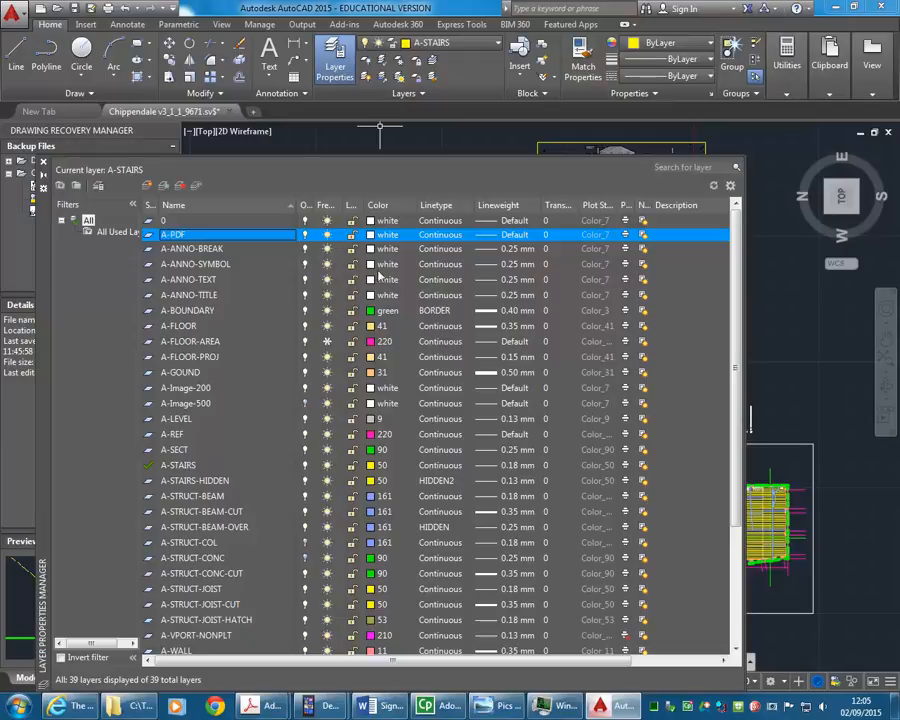
left_click(43, 160)
Step: Assign the copied elevation underlay above the section to the A-PDF layer and clear the selection
left_click(538, 196)
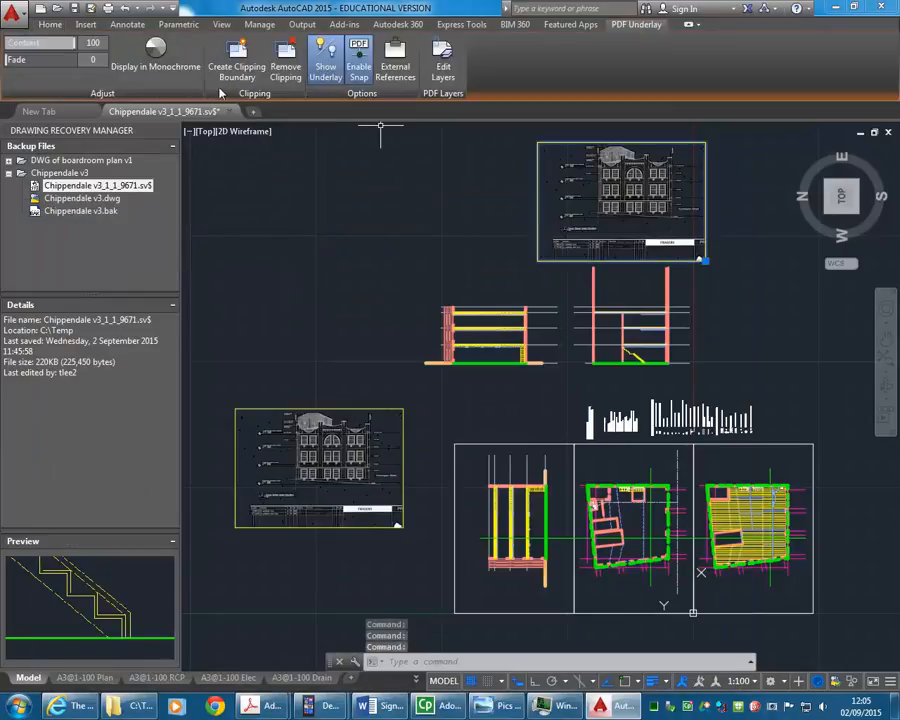
left_click(49, 24)
left_click(440, 42)
left_click(444, 129)
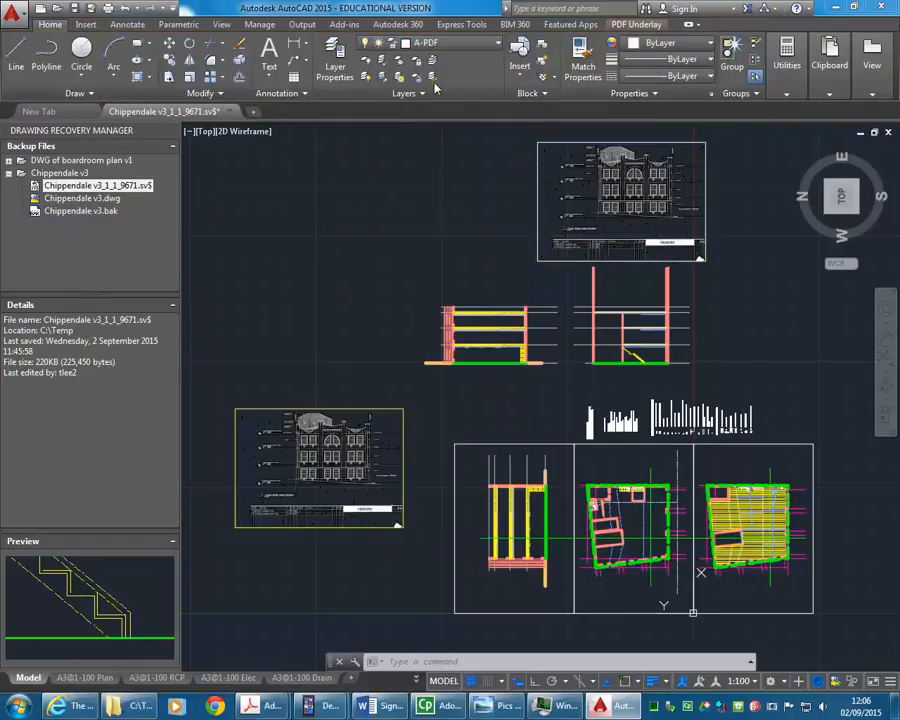
key("Escape")
key("Escape")
Step: Draw a vertical line from the plan's lower-right boundary corner up through the section and past the top of the elevation underlay
left_click(16, 52)
scroll(690, 610, "up", 8)
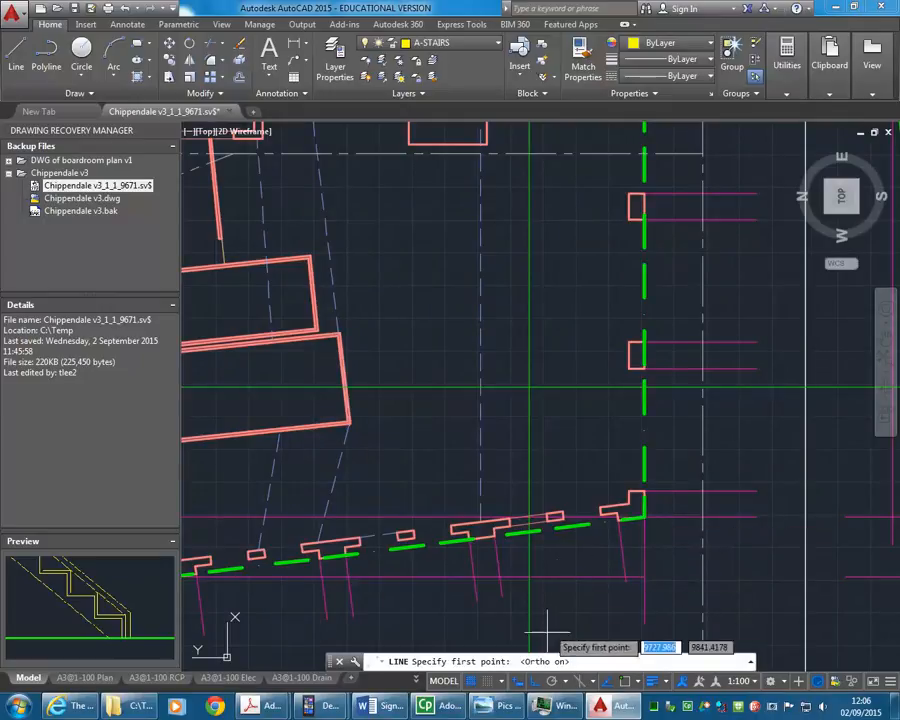
left_click(645, 517)
scroll(650, 360, "down", 10)
middle_click_drag(650, 360, 606, 640)
scroll(592, 401, "up", 2)
scroll(600, 385, "up", 2)
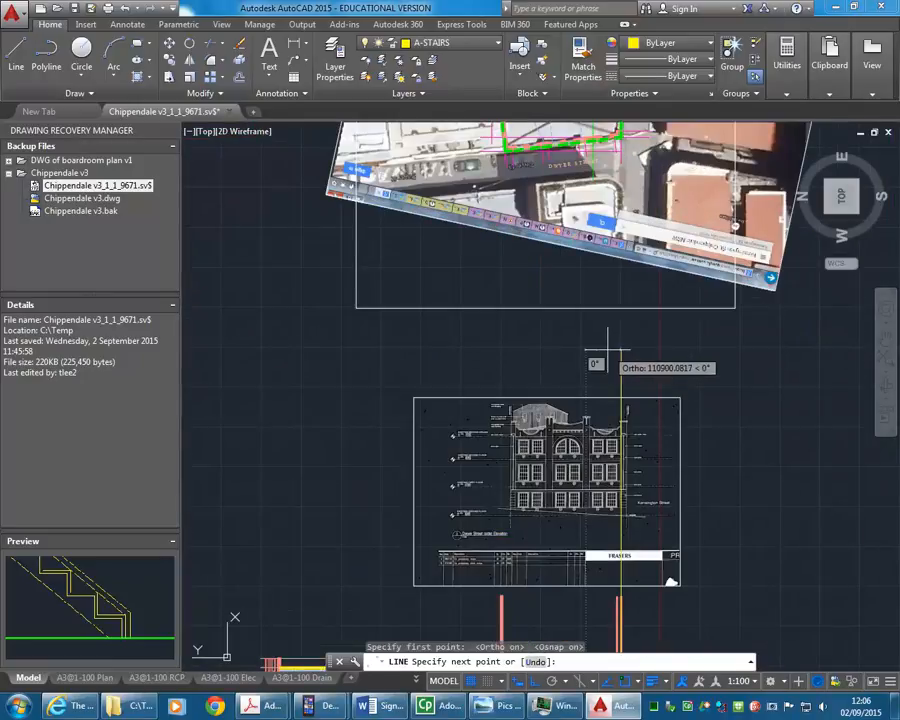
left_click(610, 350)
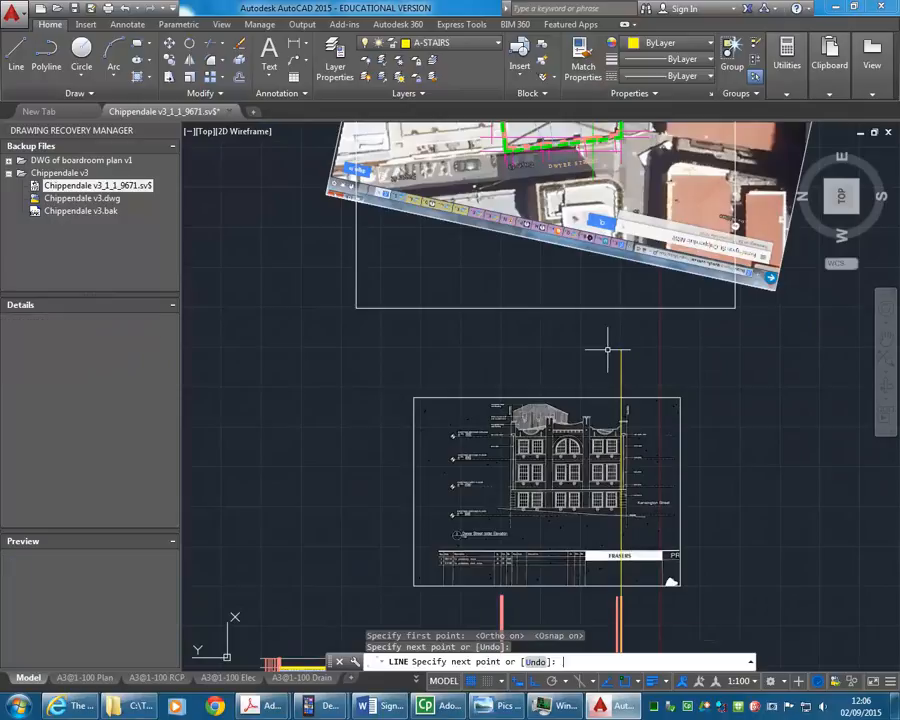
key("Return")
Step: Move the copied elevation underlay horizontally so the building's right boundary edge sits on the vertical projection line, picking the base point without object snap
left_click(676, 445)
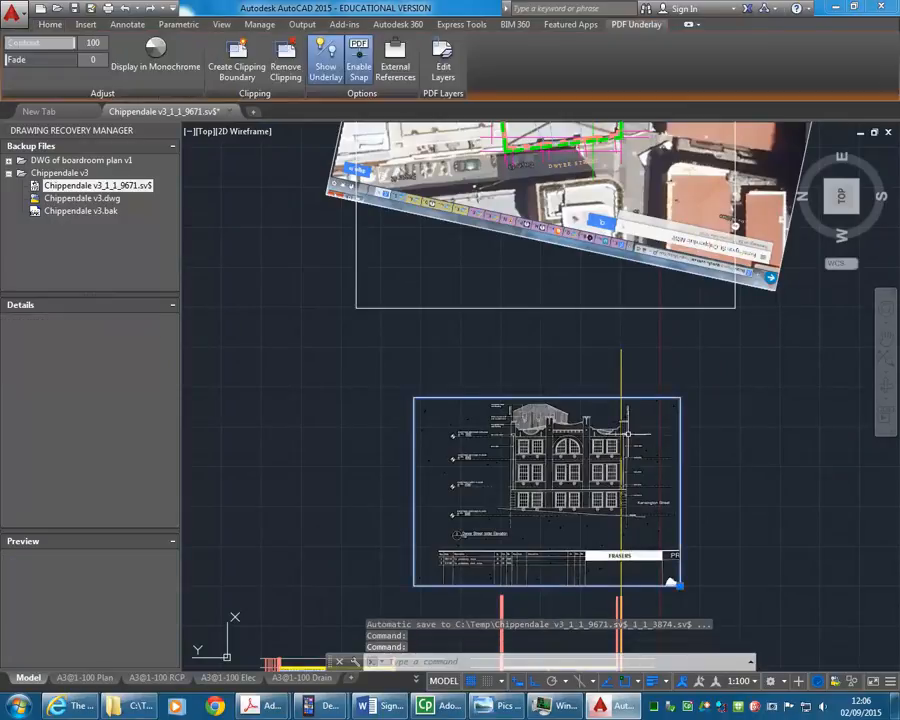
left_click(50, 26)
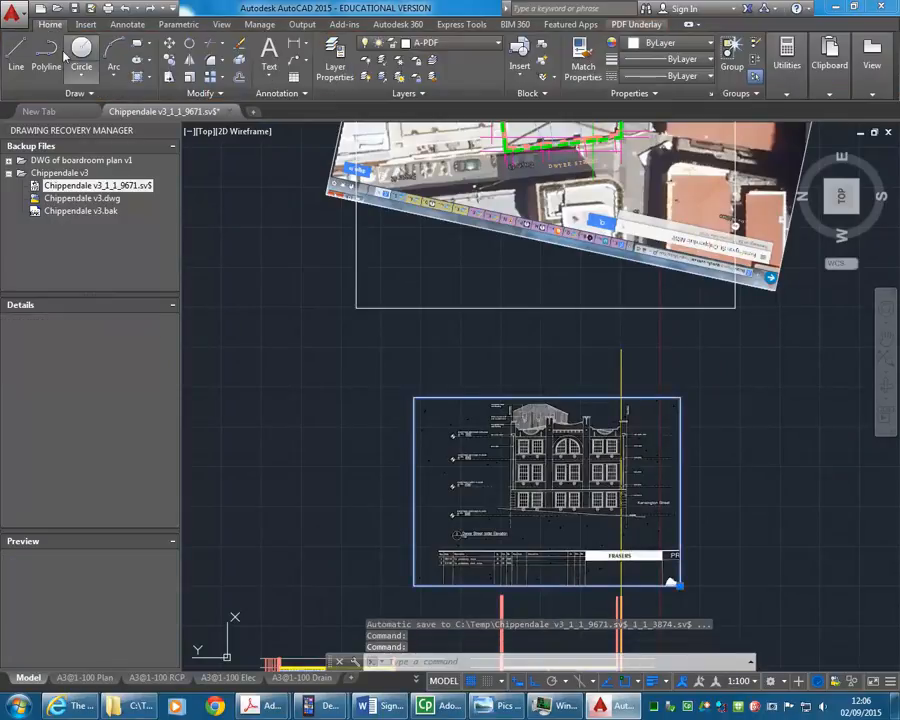
left_click(169, 43)
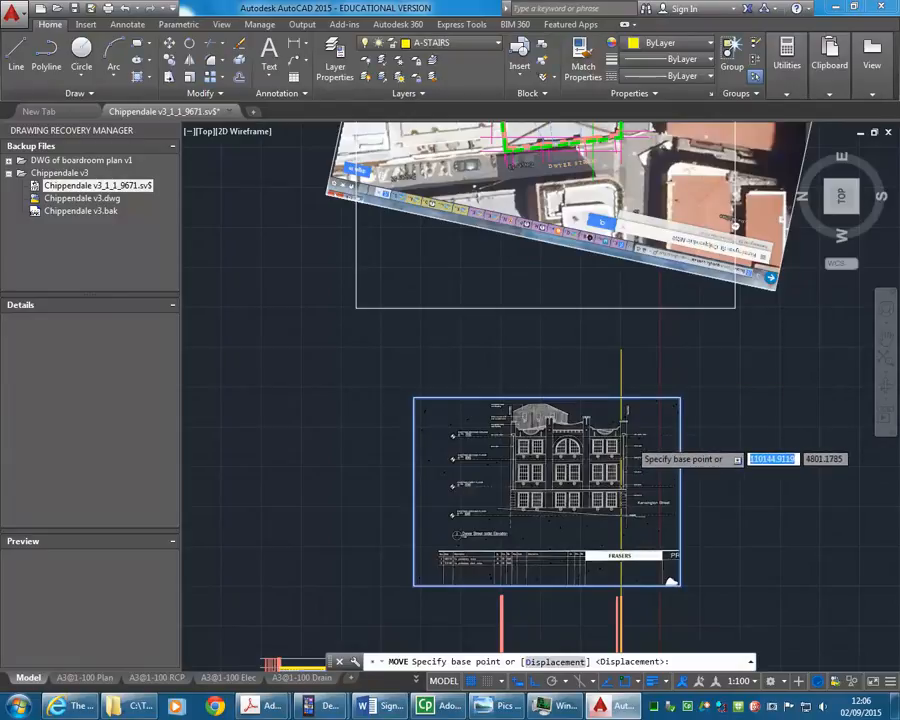
scroll(625, 430, "up", 4)
scroll(607, 432, "up", 3)
scroll(600, 447, "up", 3)
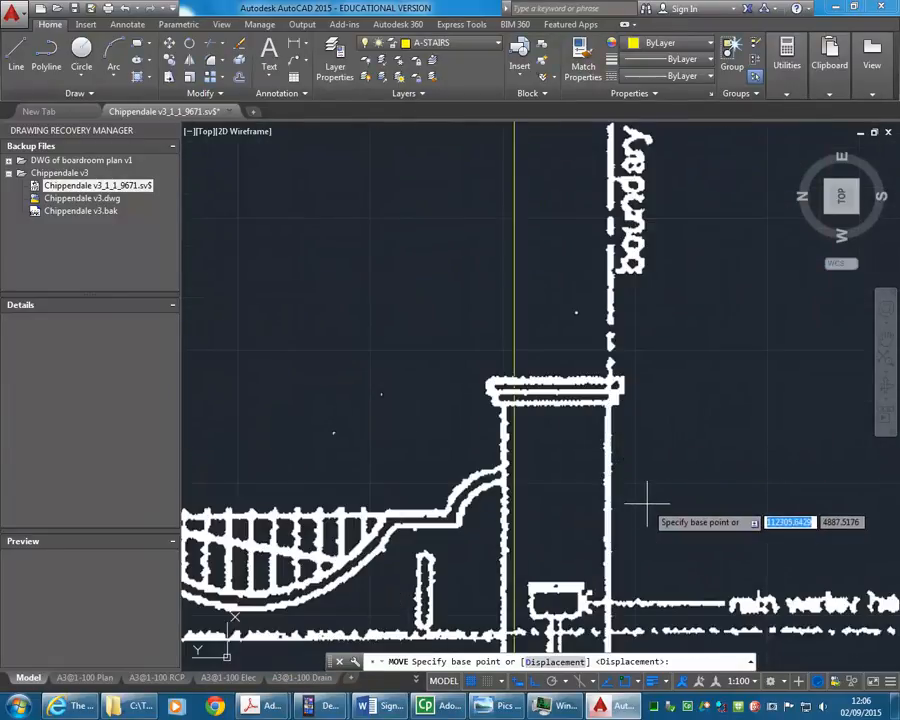
left_click(625, 683)
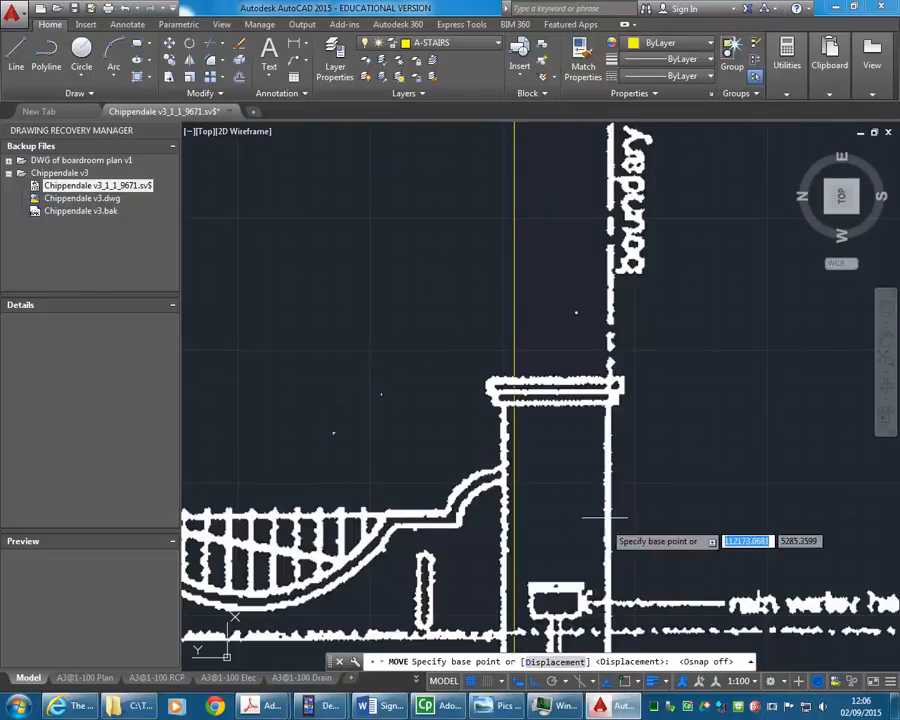
left_click(606, 426)
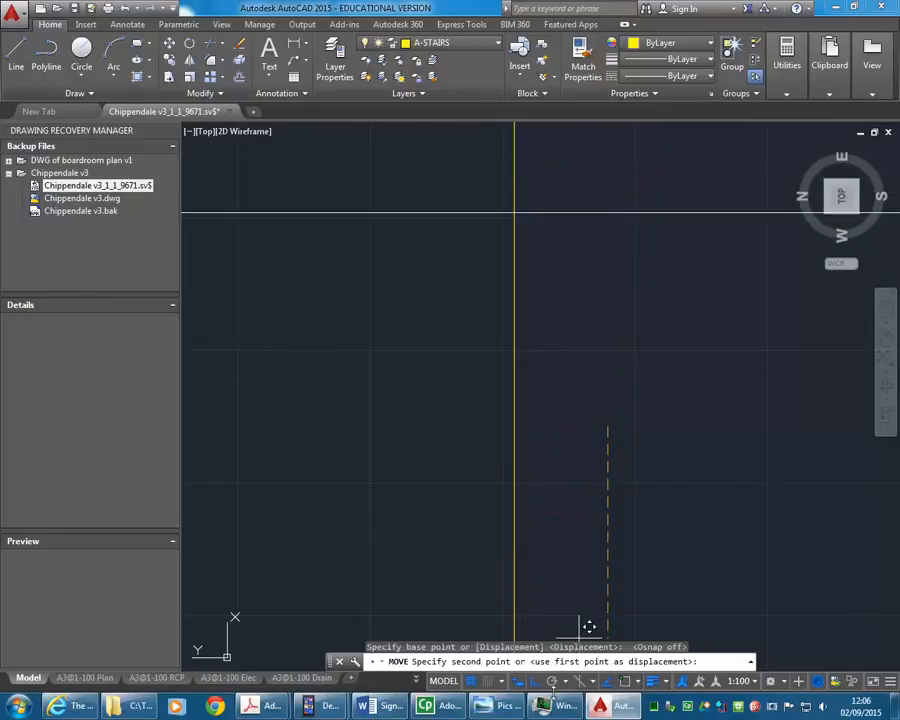
left_click(624, 683)
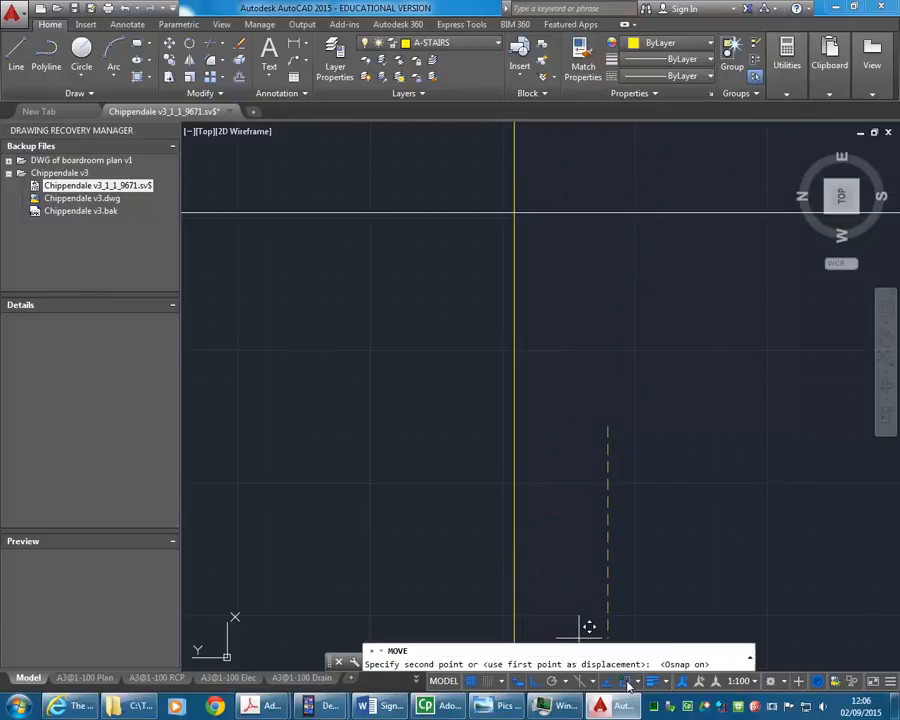
left_click(516, 420)
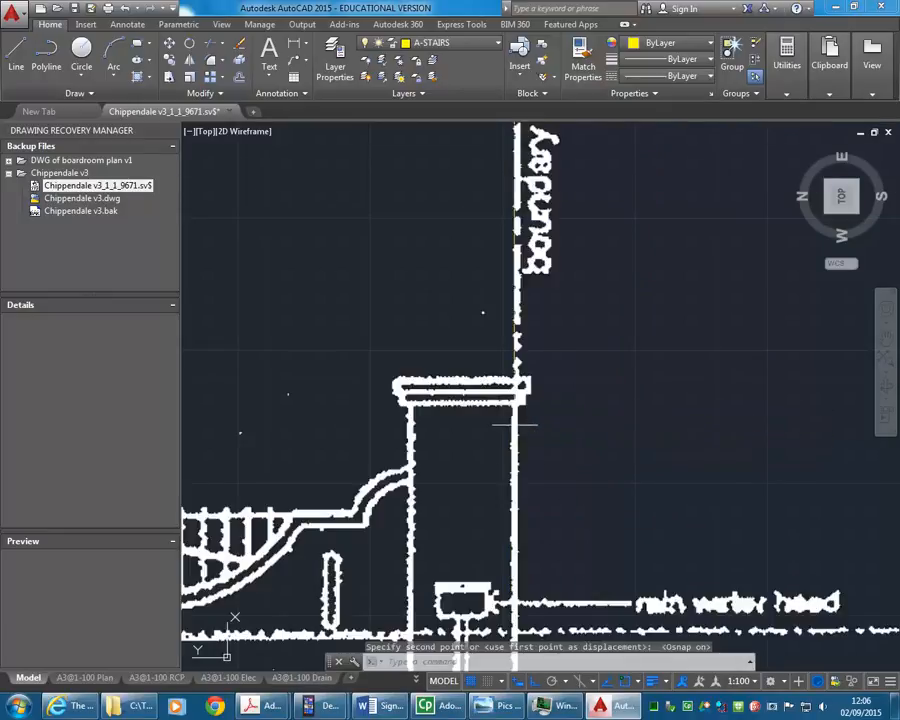
Step: Draw a second vertical line from the plan's lower-left boundary corner up past the top of the elevation underlay
scroll(552, 358, "down", 5)
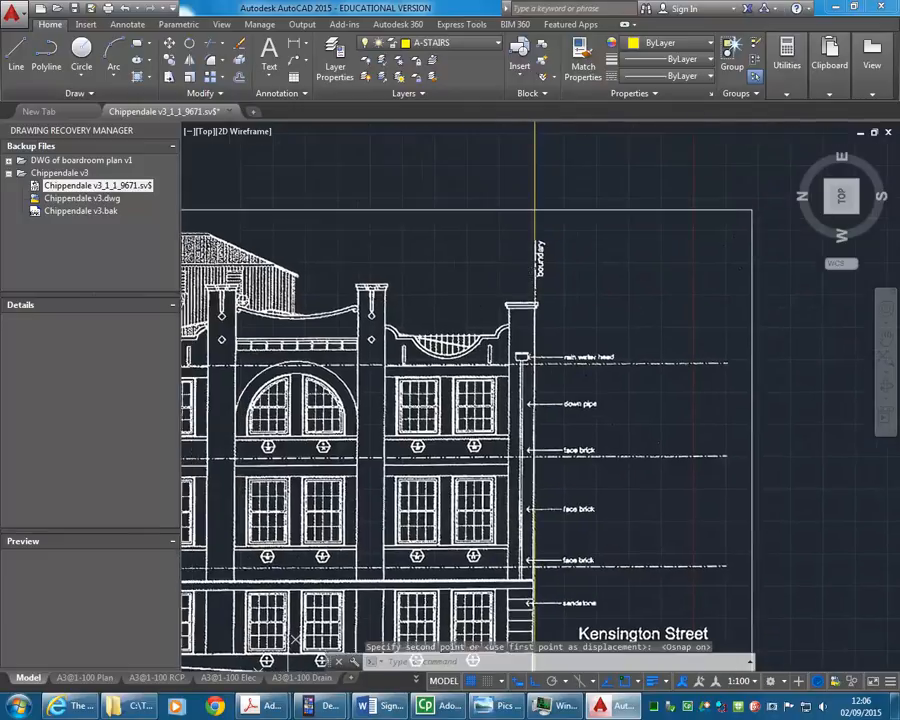
scroll(459, 558, "down", 4)
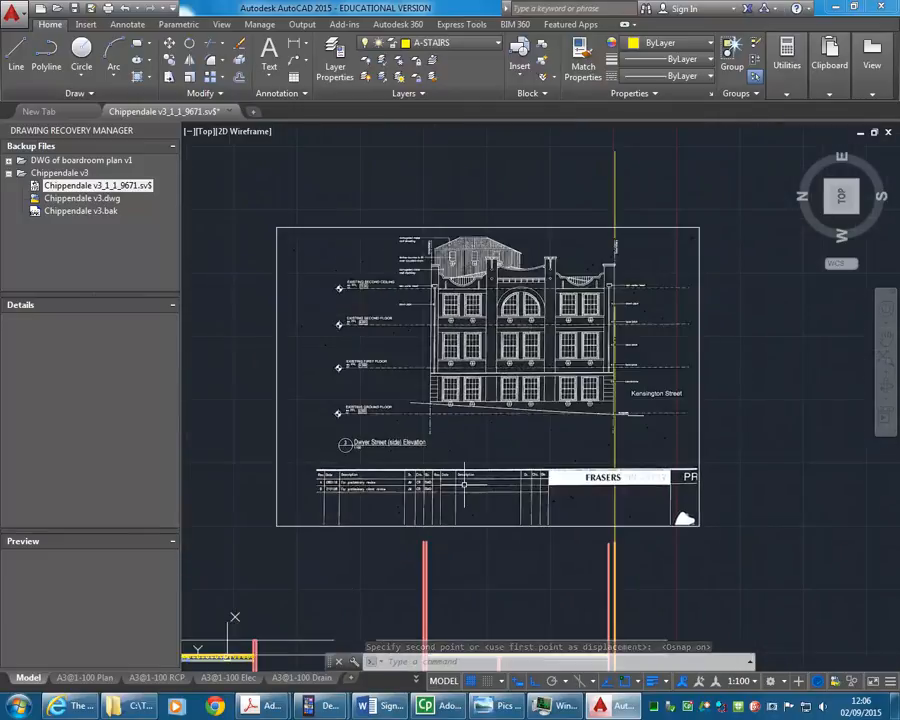
middle_click_drag(459, 558, 397, 315)
middle_click_drag(385, 427, 369, 334)
scroll(392, 521, "down", 2)
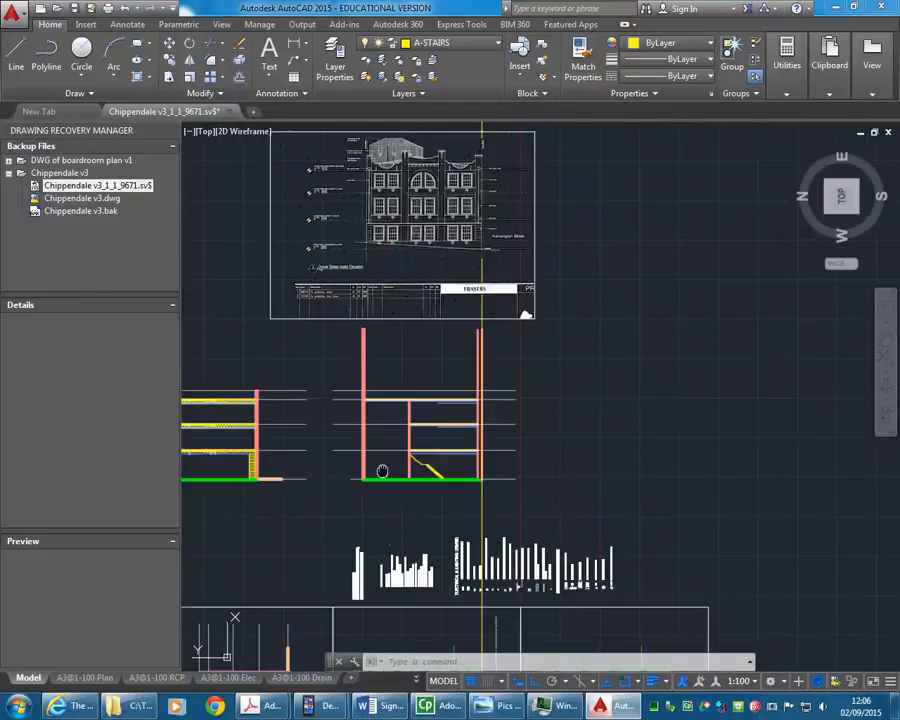
middle_click_drag(392, 521, 364, 322)
scroll(341, 605, "up", 5)
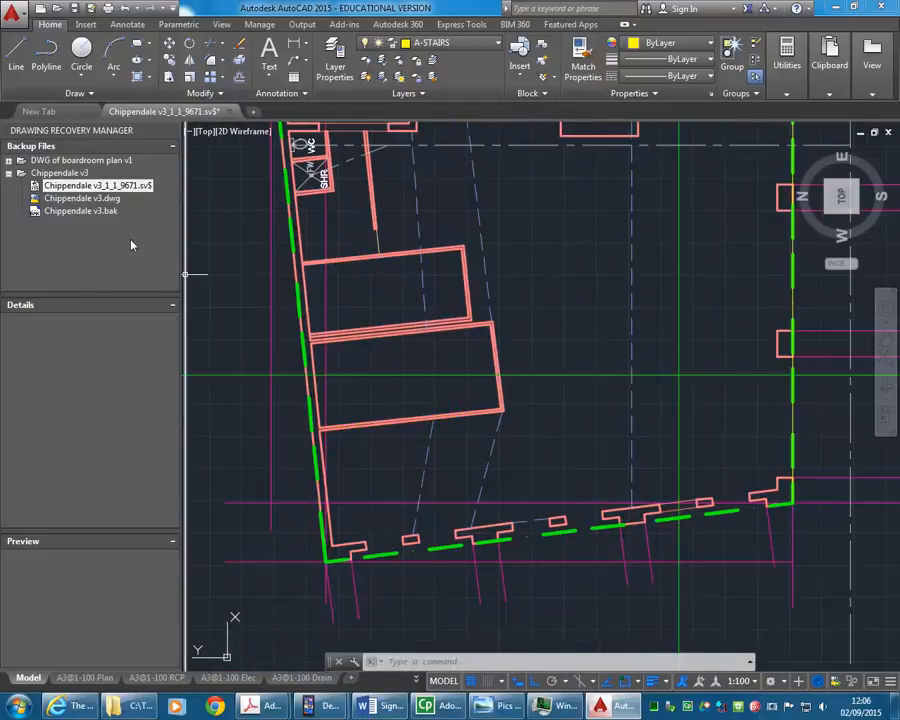
left_click(22, 66)
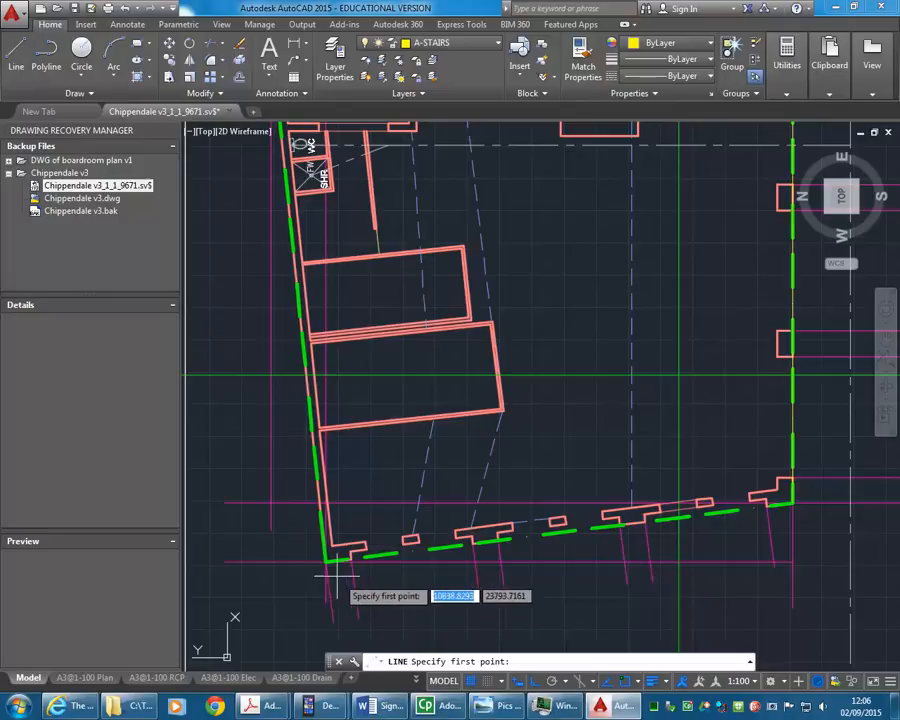
left_click(326, 562)
scroll(342, 344, "down", 10)
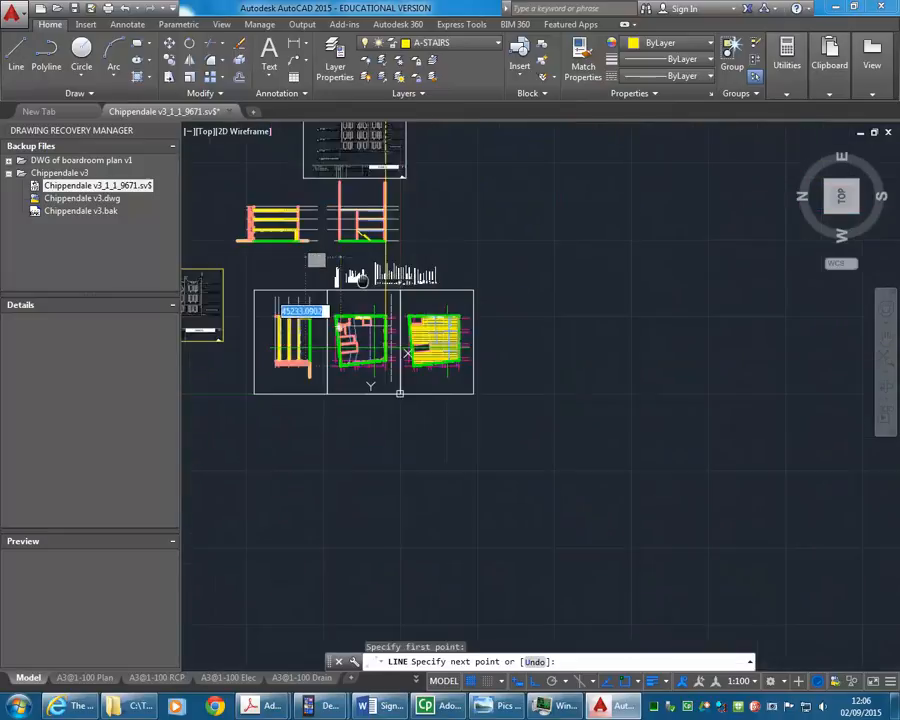
middle_click_drag(364, 260, 350, 476)
scroll(350, 350, "up", 7)
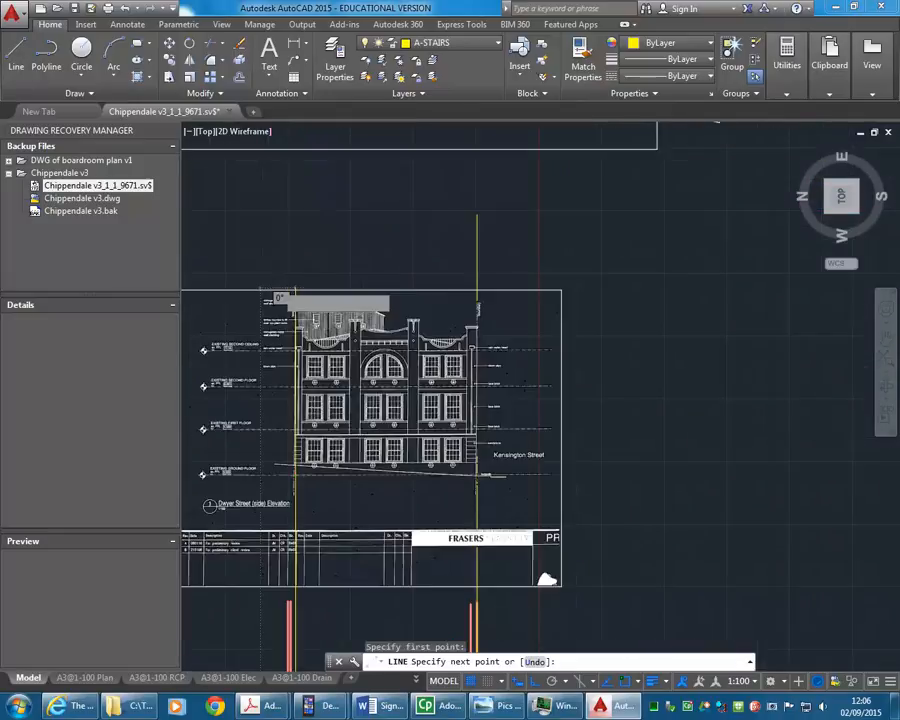
scroll(298, 347, "up", 4)
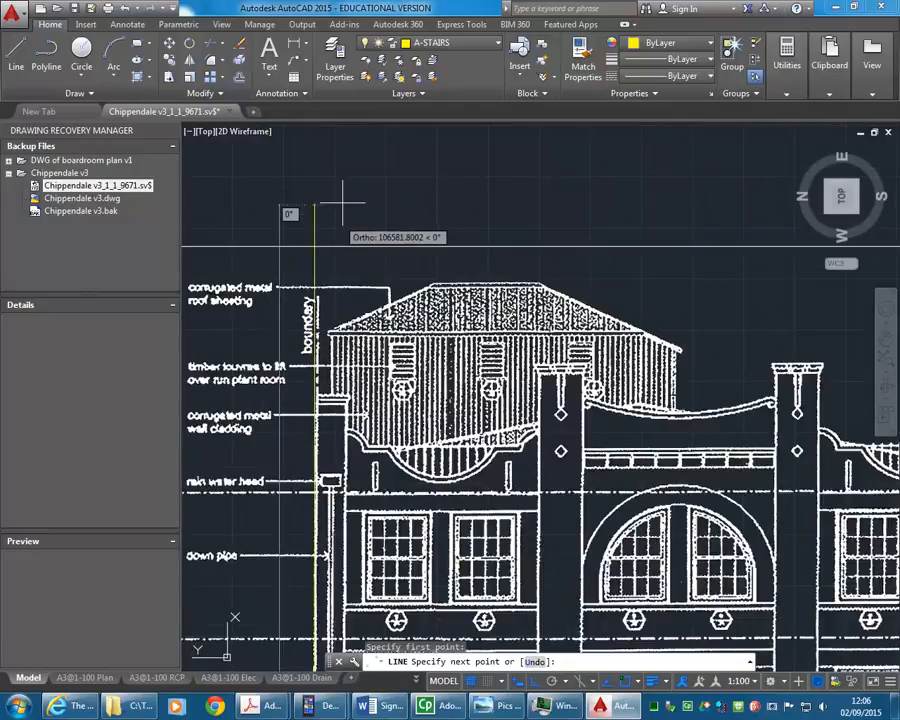
left_click(315, 198)
key("Return")
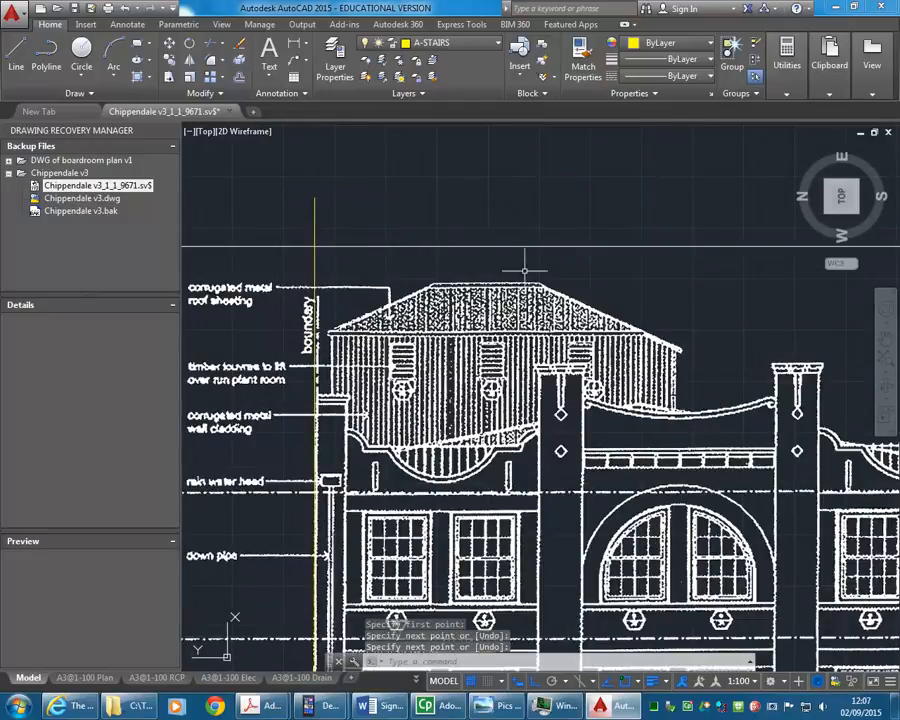
Step: Examine how the two vertical projection lines meet the elevation's edges and the outer walls of the section below it
scroll(448, 186, "down", 6)
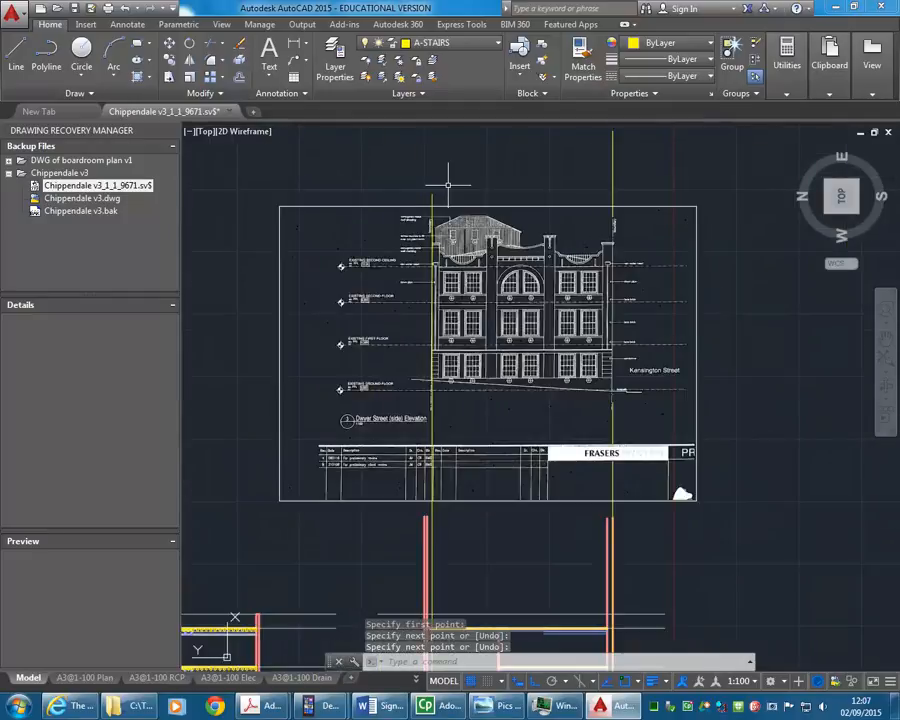
scroll(524, 496, "down", 3)
middle_click_drag(524, 496, 456, 322)
scroll(456, 322, "down", 3)
scroll(531, 518, "up", 4)
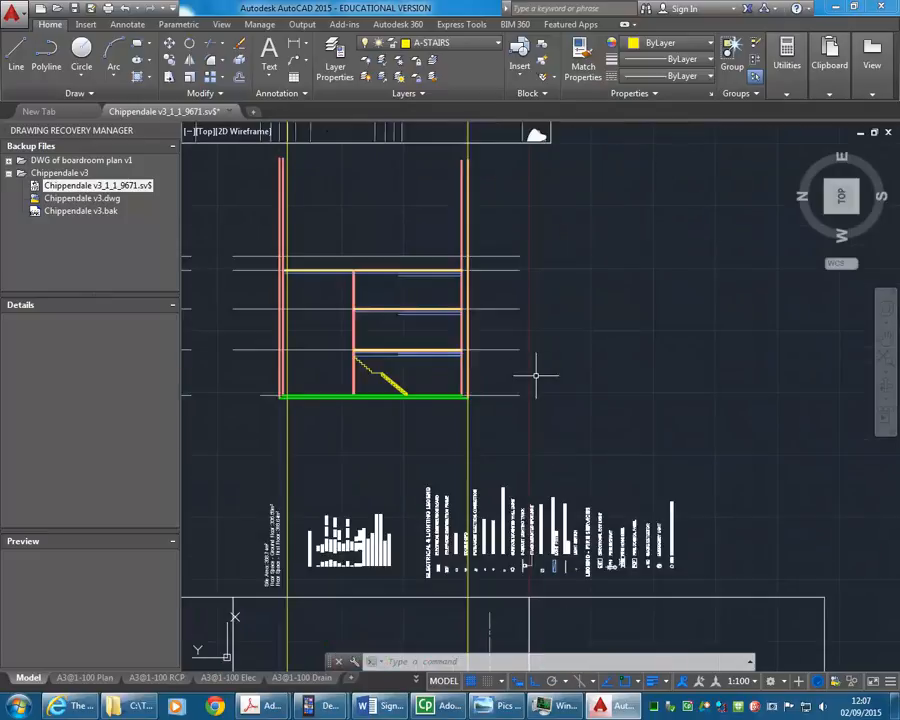
Step: Copy the five horizontal level lines from the section straight up onto the elevation underlay, placing the lowest on the existing ground floor level without object snap
left_click(535, 229)
left_click(497, 428)
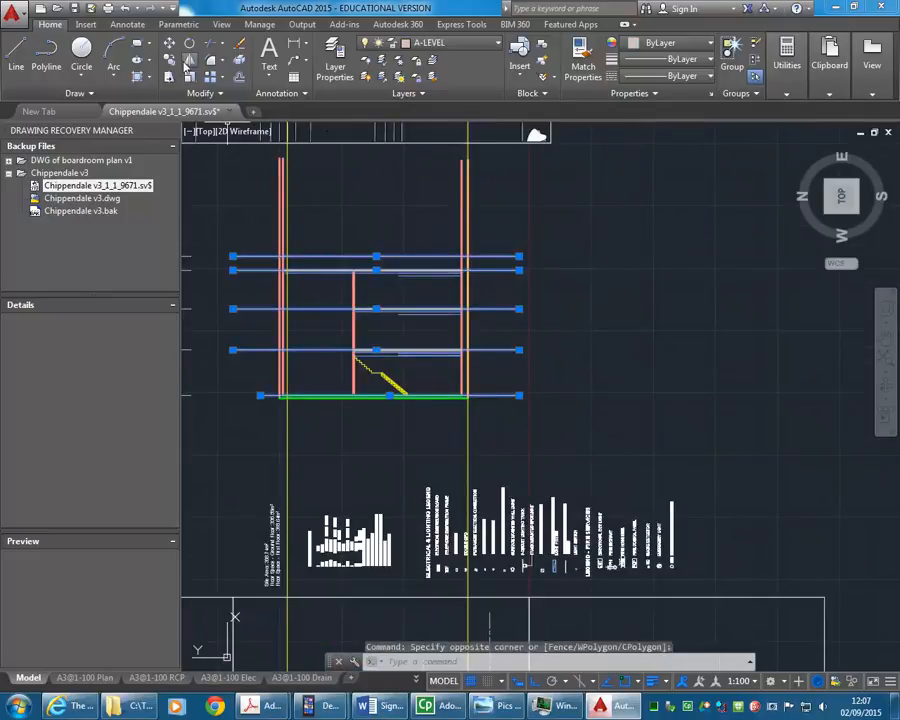
left_click(169, 59)
scroll(552, 416, "up", 4)
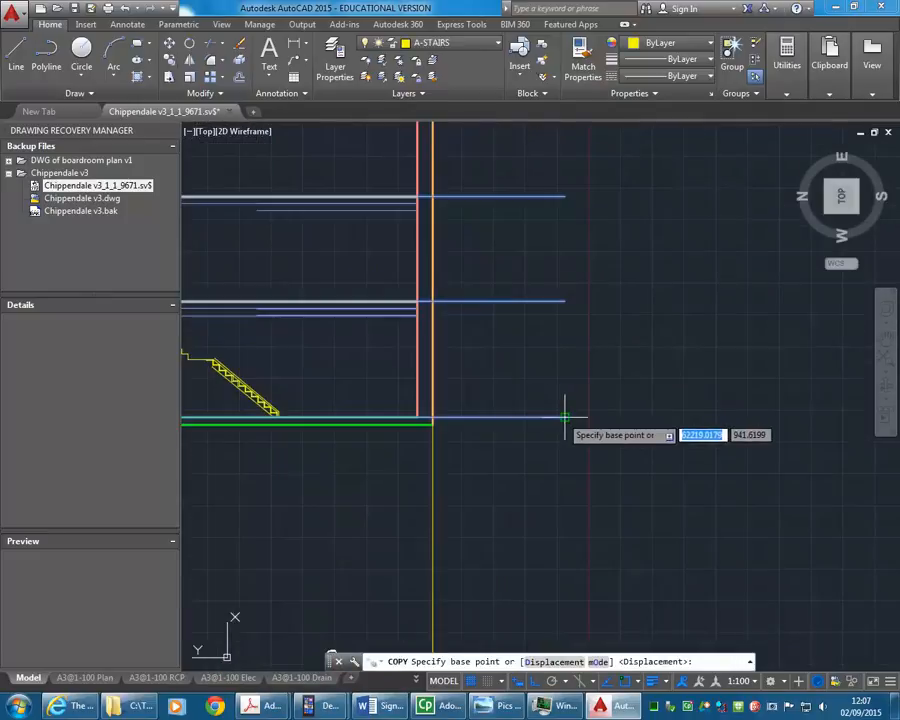
left_click(436, 421)
scroll(436, 357, "down", 4)
middle_click_drag(444, 332, 455, 495)
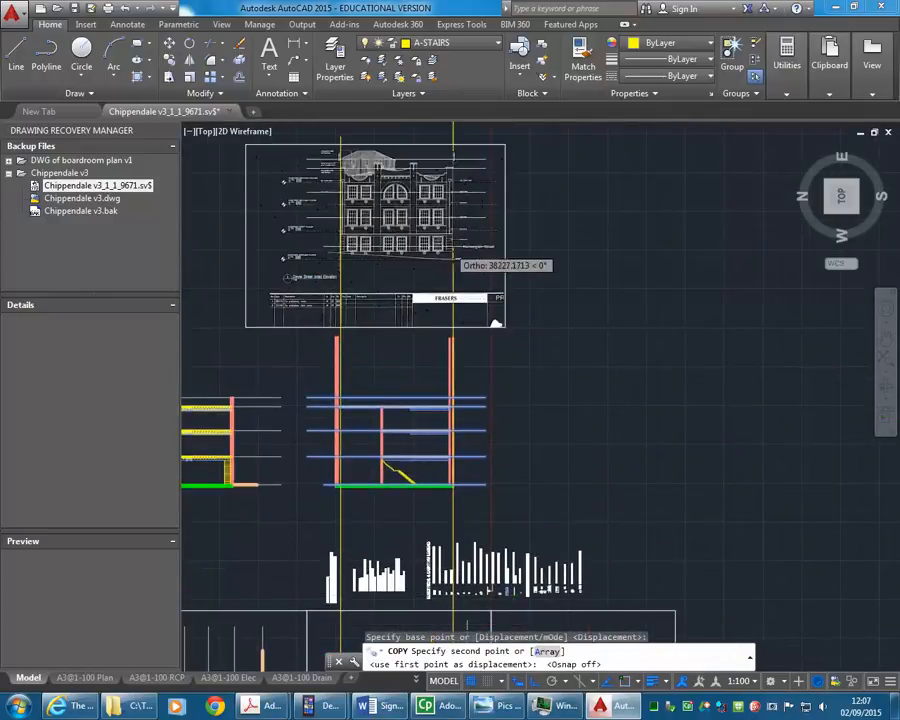
scroll(452, 255, "up", 4)
scroll(468, 360, "up", 6)
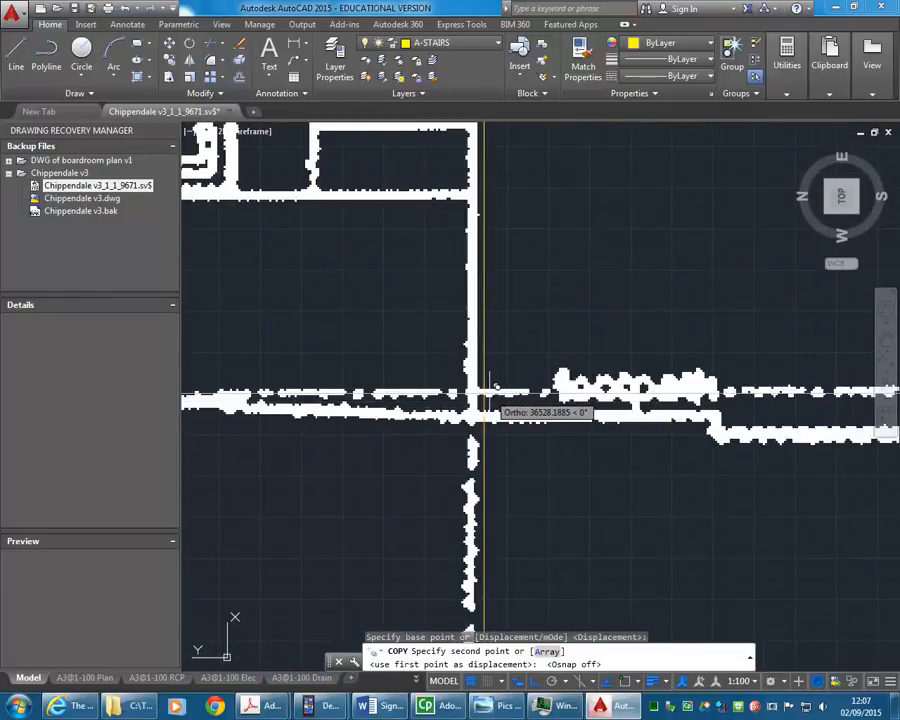
scroll(500, 410, "down", 3)
middle_click_drag(504, 420, 491, 484)
scroll(491, 385, "down", 2)
key("Escape")
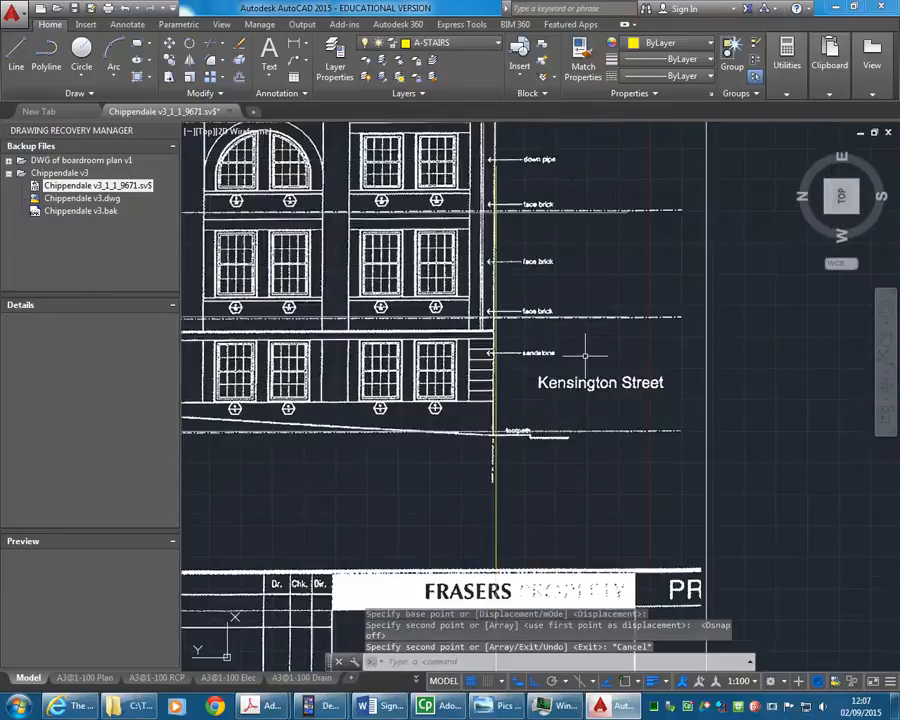
Step: Compare the copied level lines with the floor and ceiling levels marked on the Dwyer Street elevation underlay
scroll(580, 357, "down", 4)
left_click(621, 246)
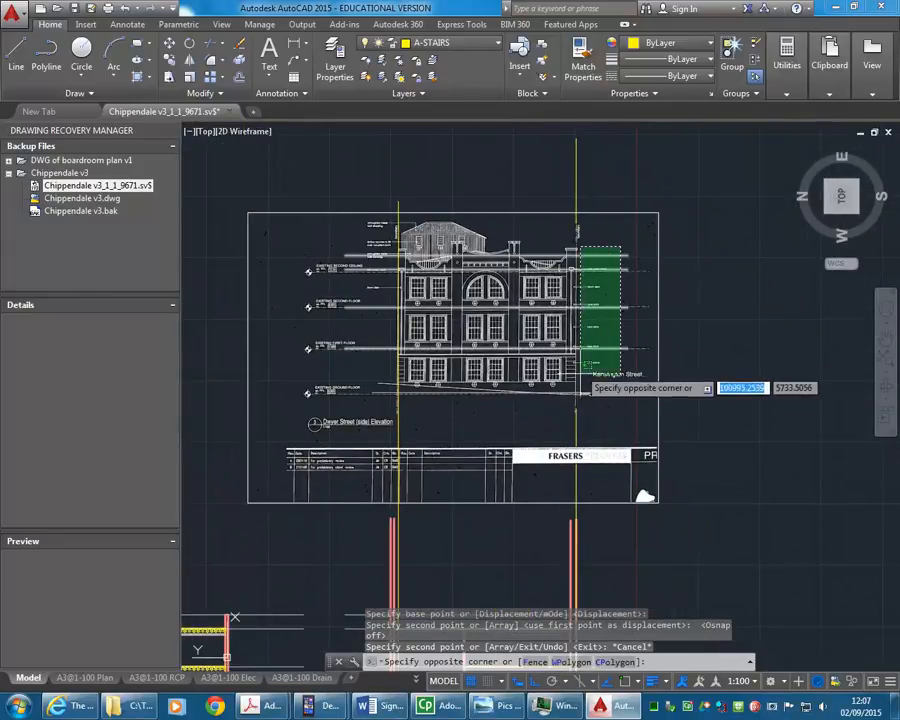
left_click(611, 436)
scroll(605, 403, "up", 3)
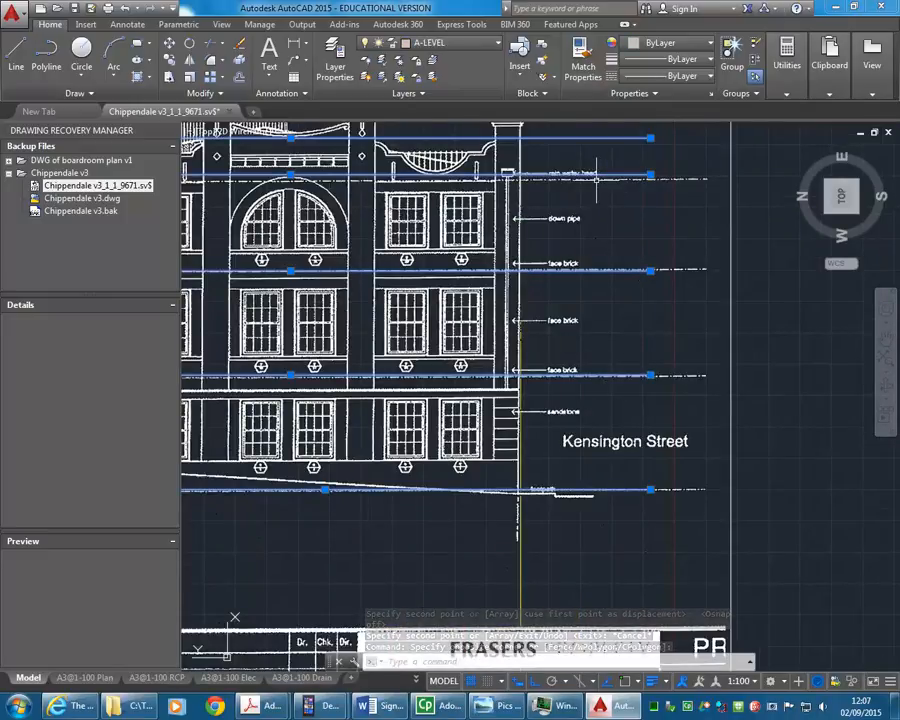
key("Escape")
scroll(449, 281, "down", 2)
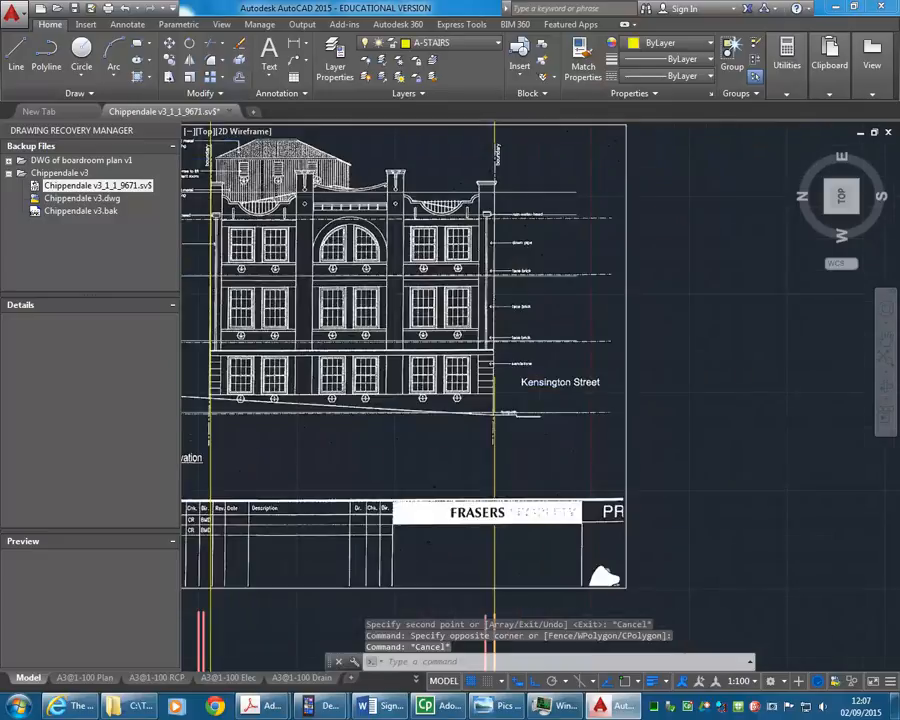
scroll(576, 287, "down", 2)
scroll(397, 375, "up", 4)
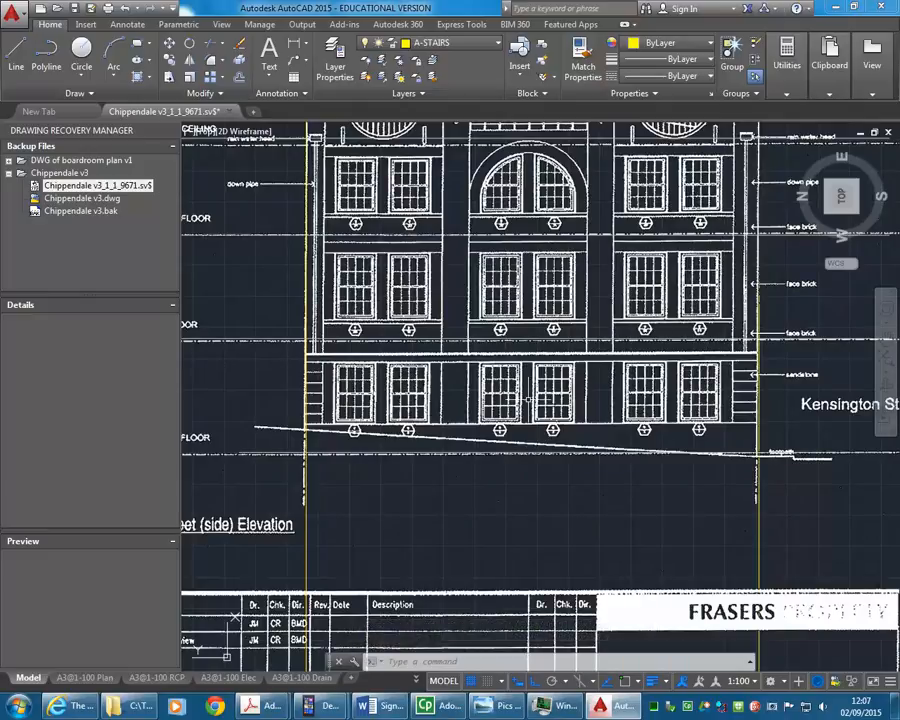
scroll(378, 277, "down", 4)
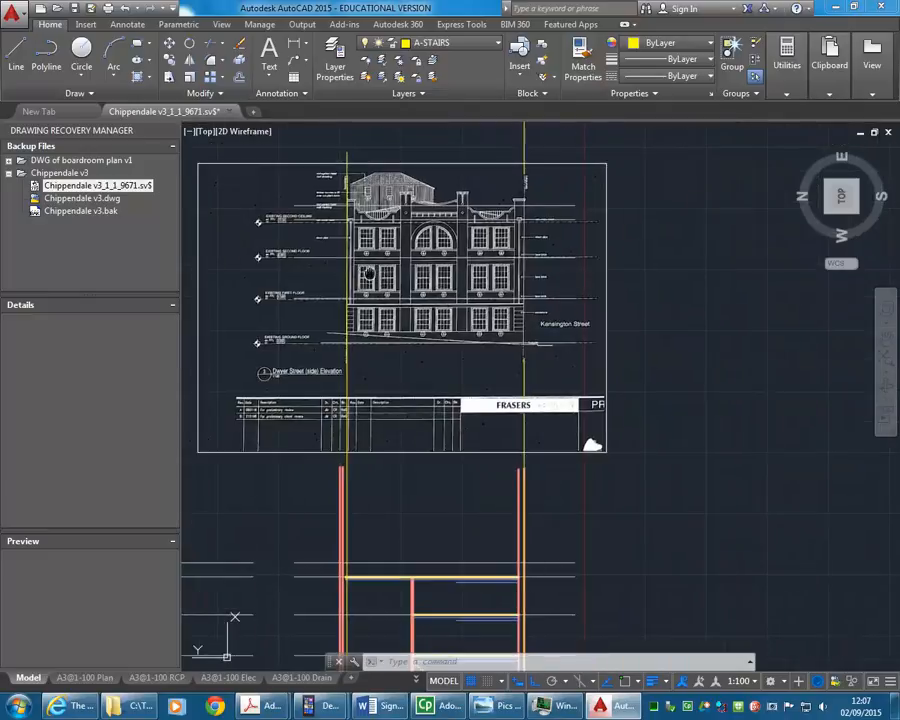
mouse_move(366, 347)
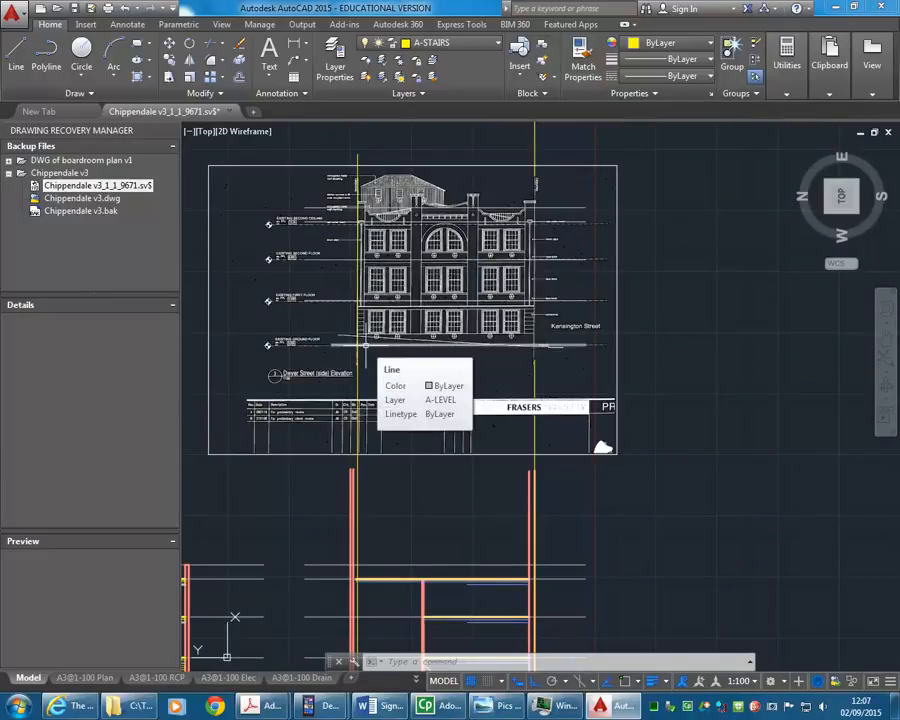
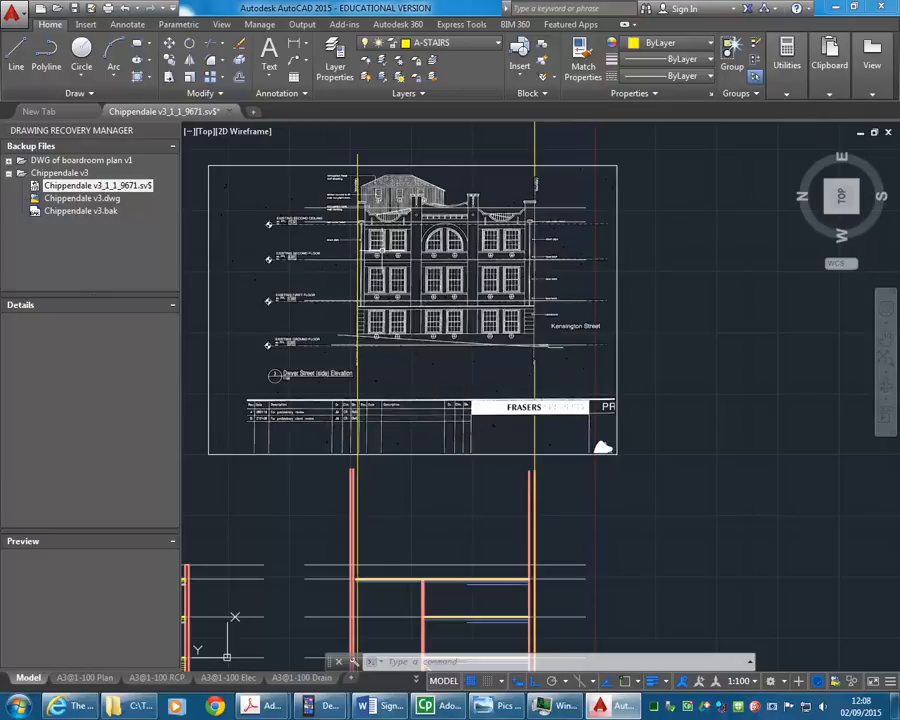
Step: Examine the elevation's ground-floor windows, then the matching window openings and projected wall lines in the rotated section beside the plan
scroll(493, 287, "up", 6)
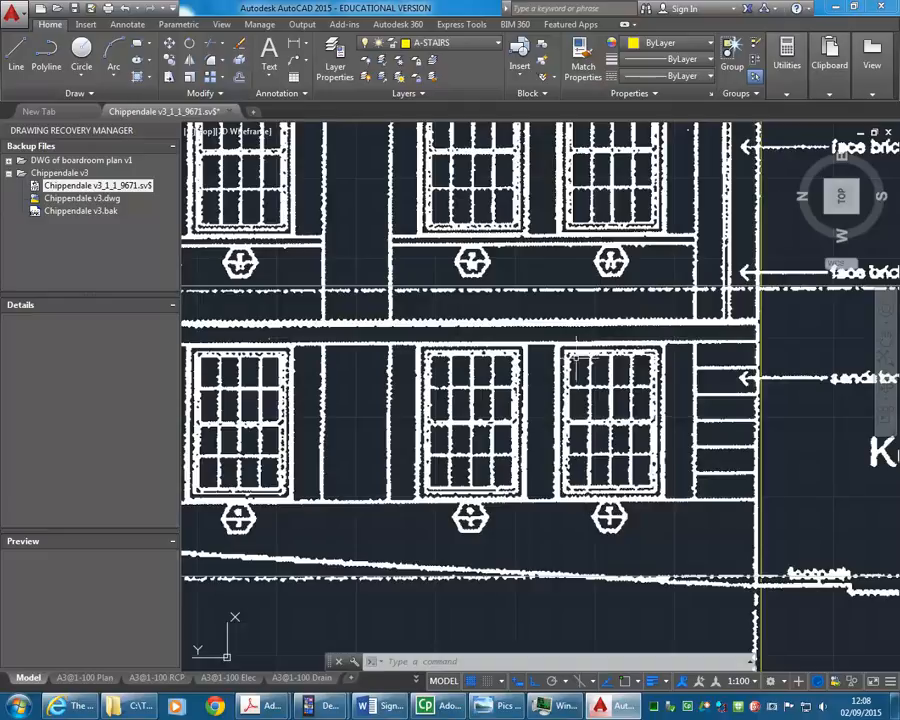
scroll(605, 460, "up", 2)
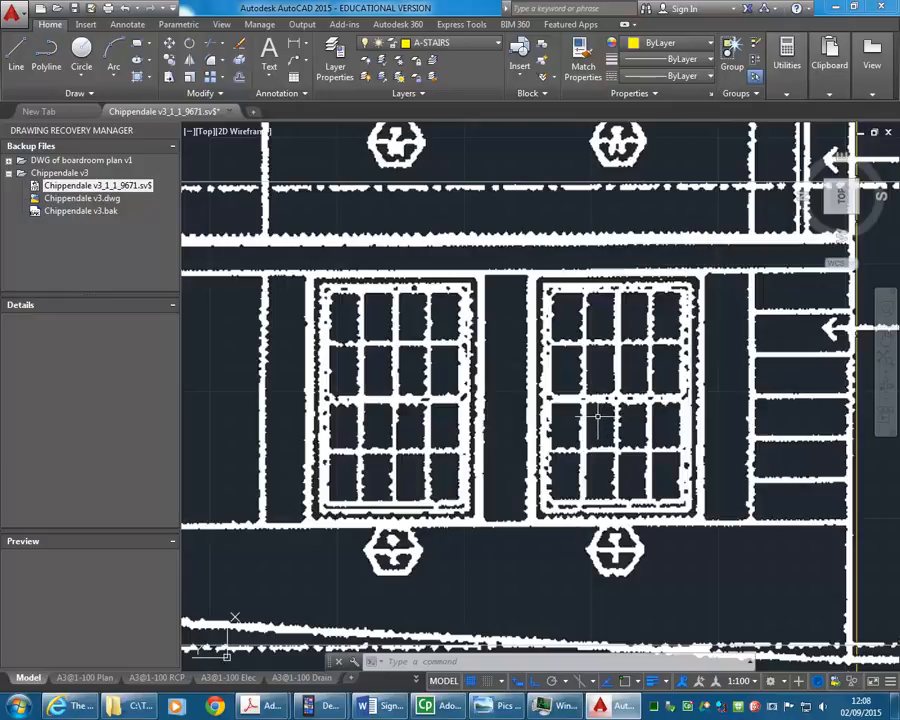
scroll(597, 419, "down", 4)
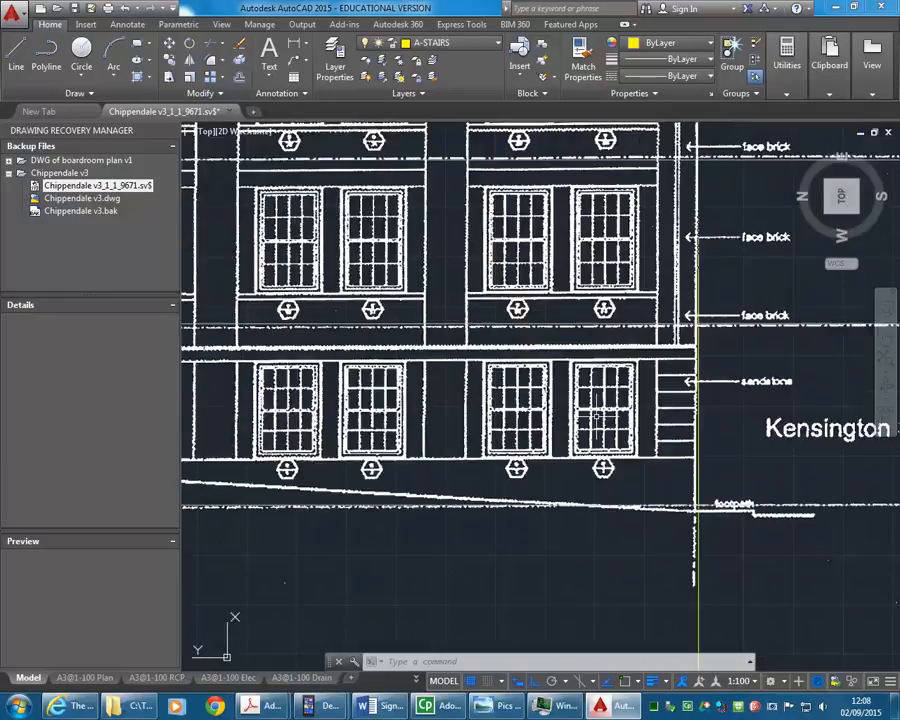
scroll(597, 419, "down", 6)
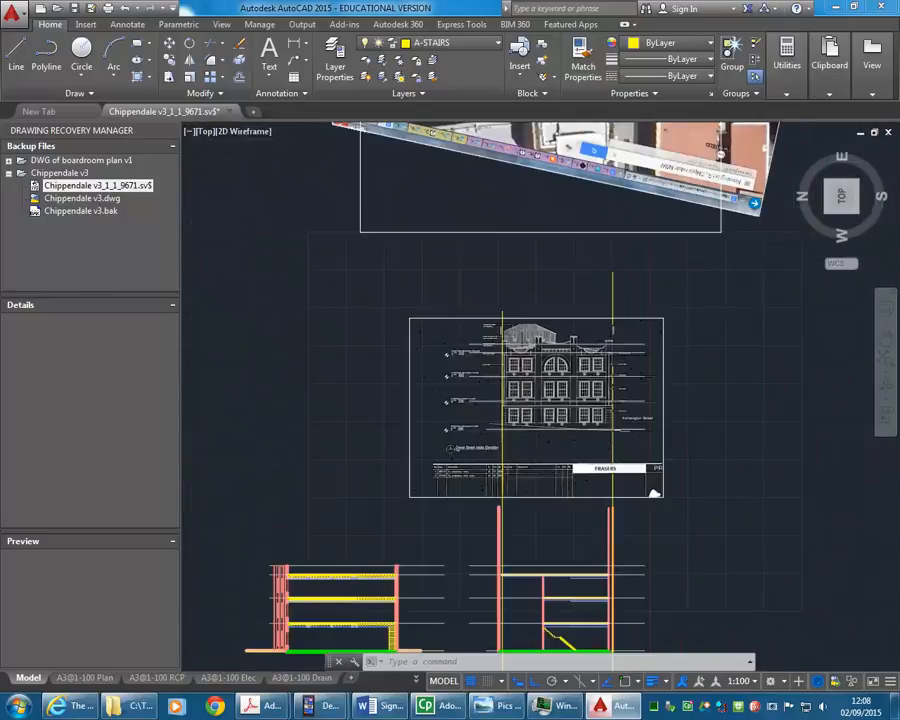
middle_click_drag(607, 528, 550, 384)
mouse_move(468, 597)
middle_mouse_down()
mouse_move(466, 464)
mouse_move(485, 302)
middle_mouse_up()
scroll(271, 482, "up", 5)
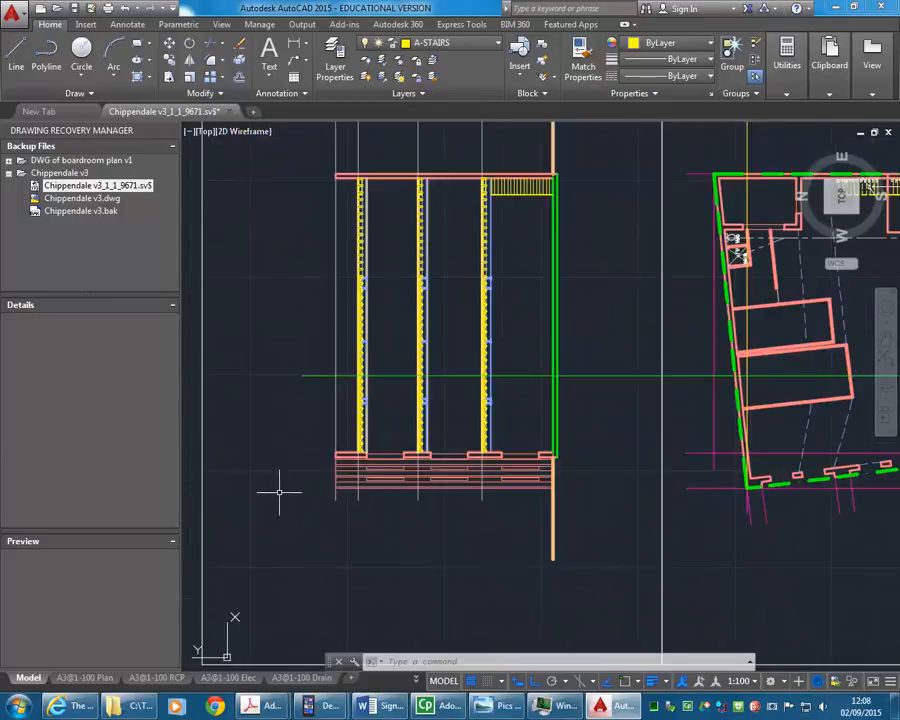
scroll(555, 412, "up", 4)
scroll(518, 387, "up", 4)
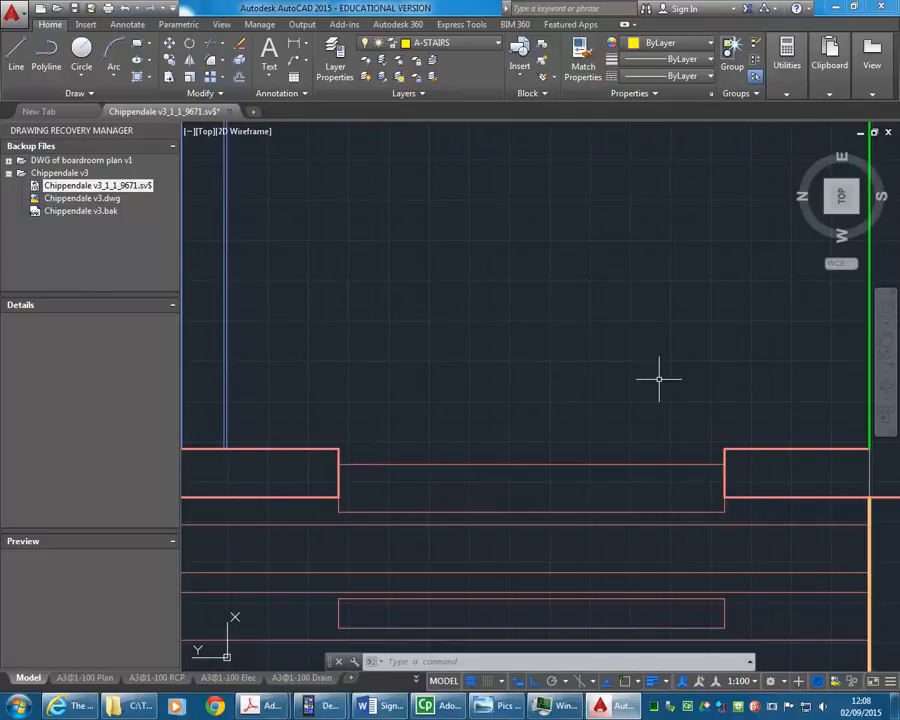
Step: Inspect the elevation's ground-floor windows and sill line near the Kensington Street corner
scroll(645, 370, "down", 10)
middle_click_drag(625, 322, 471, 528)
mouse_move(555, 327)
middle_mouse_down()
mouse_move(432, 498)
mouse_move(404, 560)
middle_mouse_up()
middle_click_drag(516, 314, 430, 575)
middle_click_drag(478, 396, 458, 506)
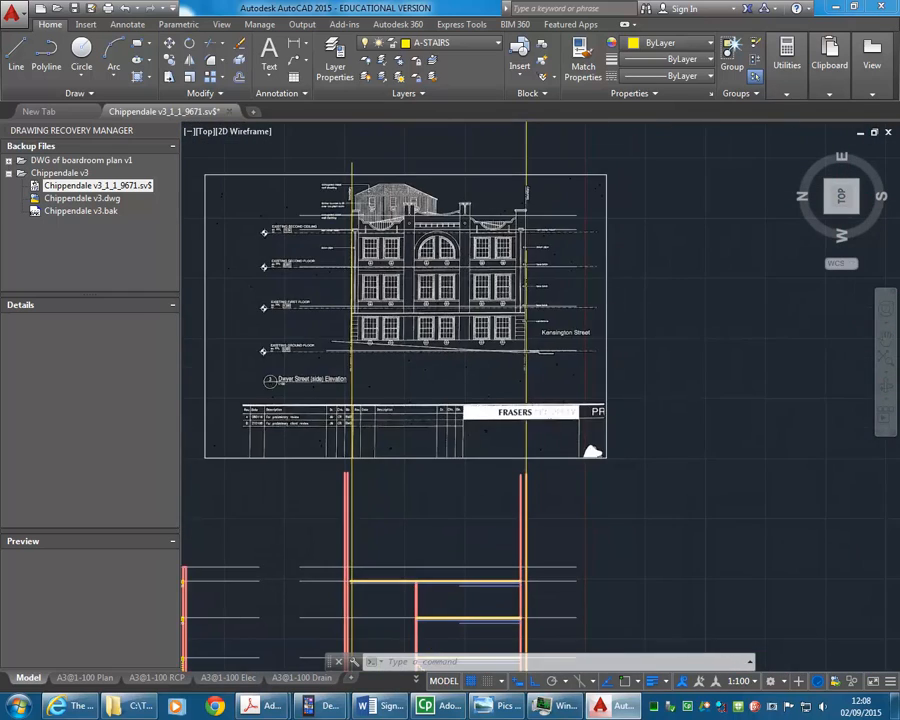
scroll(500, 320, "up", 10)
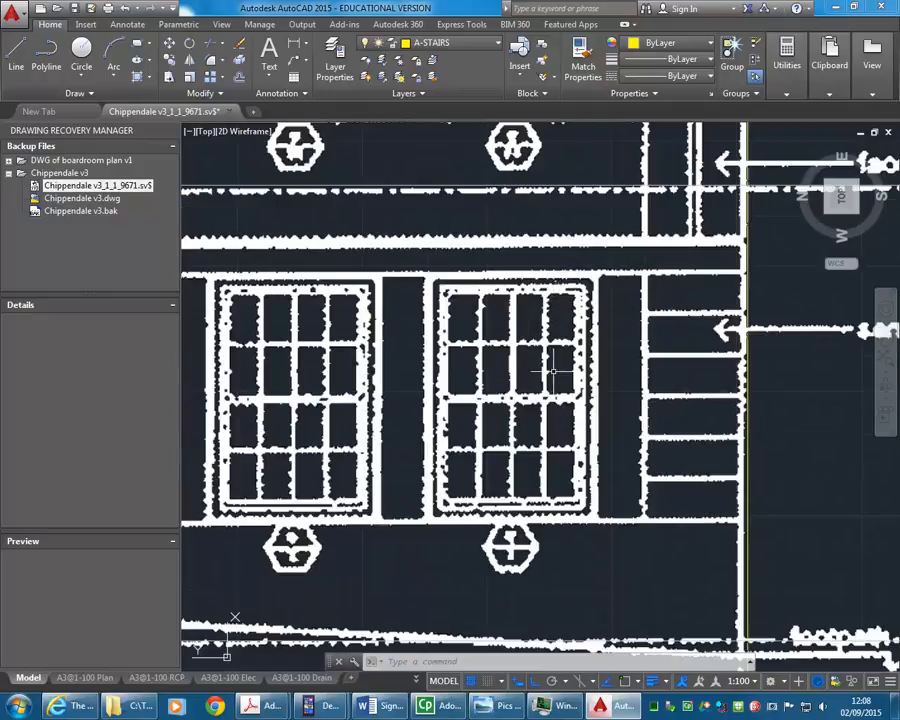
scroll(562, 465, "down", 2)
mouse_move(562, 465)
middle_mouse_down()
mouse_move(619, 460)
mouse_move(602, 460)
middle_mouse_up()
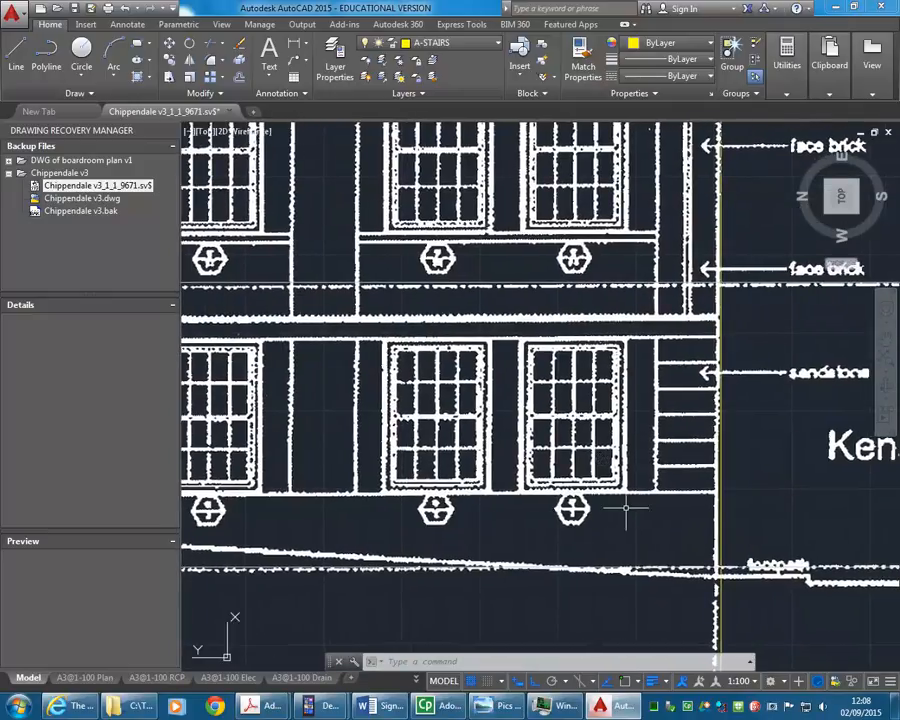
scroll(572, 516, "down", 4)
scroll(572, 516, "down", 3)
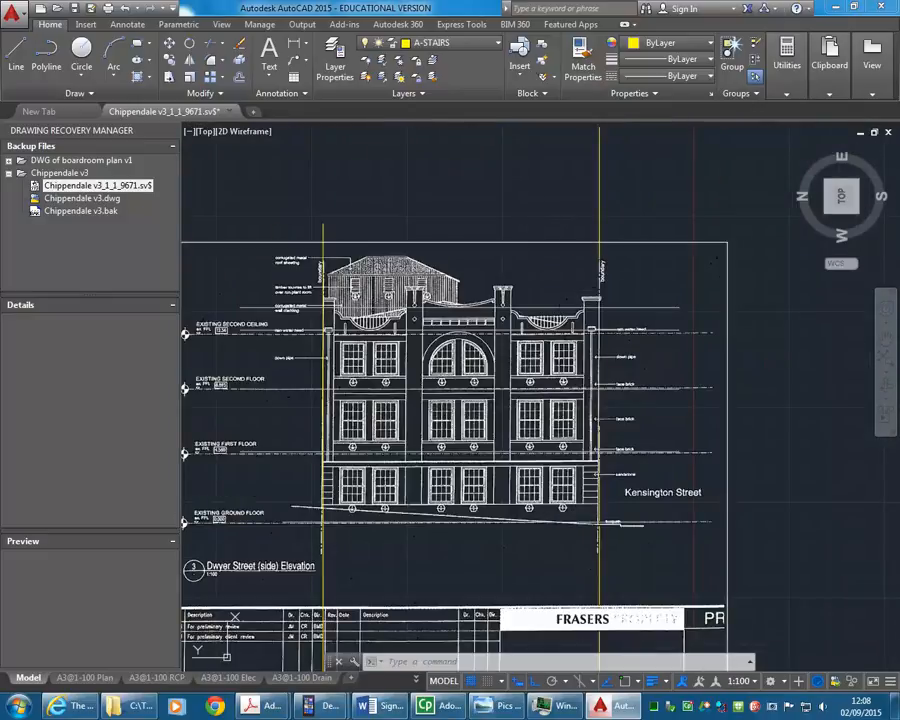
Step: Lock the A-PDF layer that holds the elevation underlay
left_click(540, 244)
left_click(49, 24)
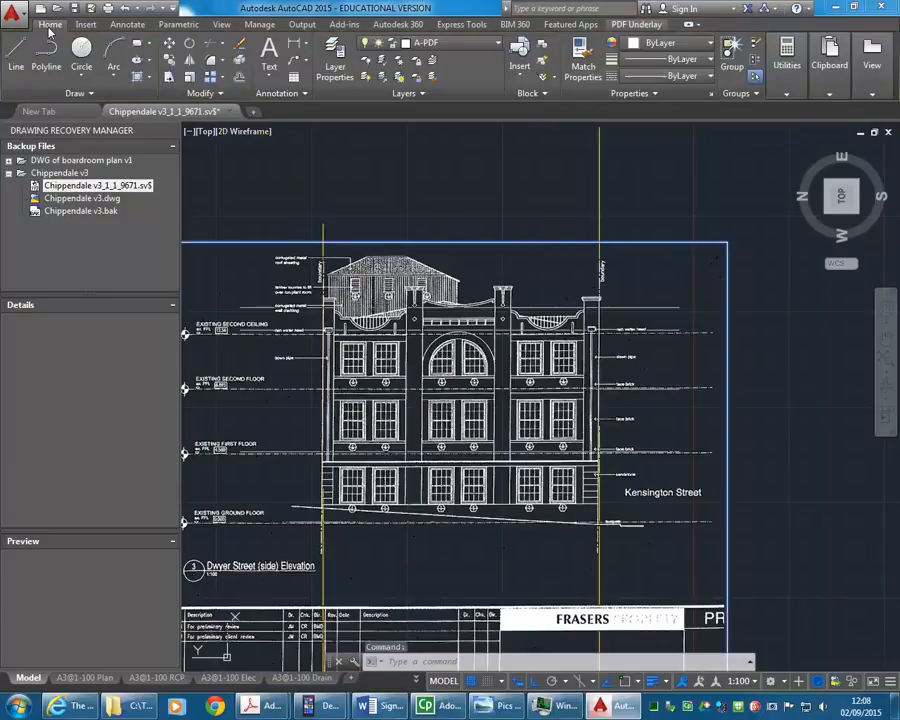
left_click(450, 43)
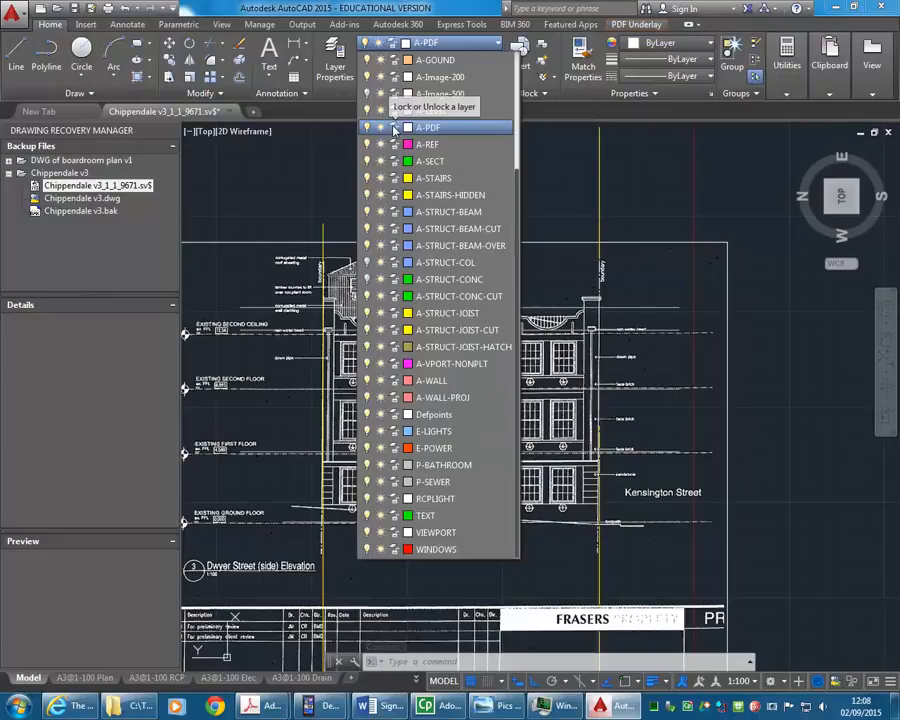
left_click(396, 128)
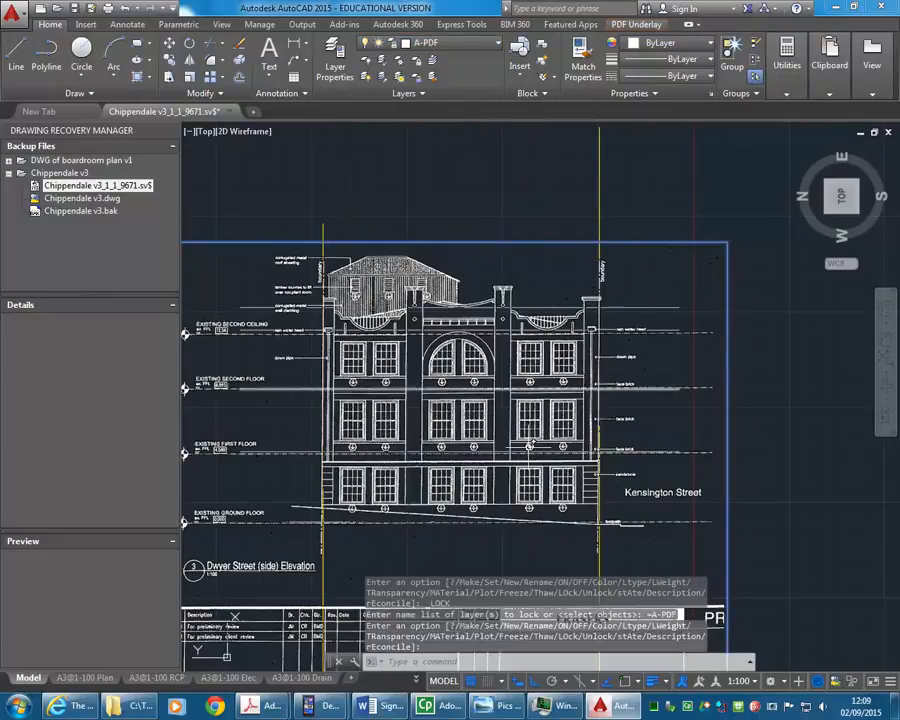
middle_click_drag(516, 424, 569, 361)
key("Escape")
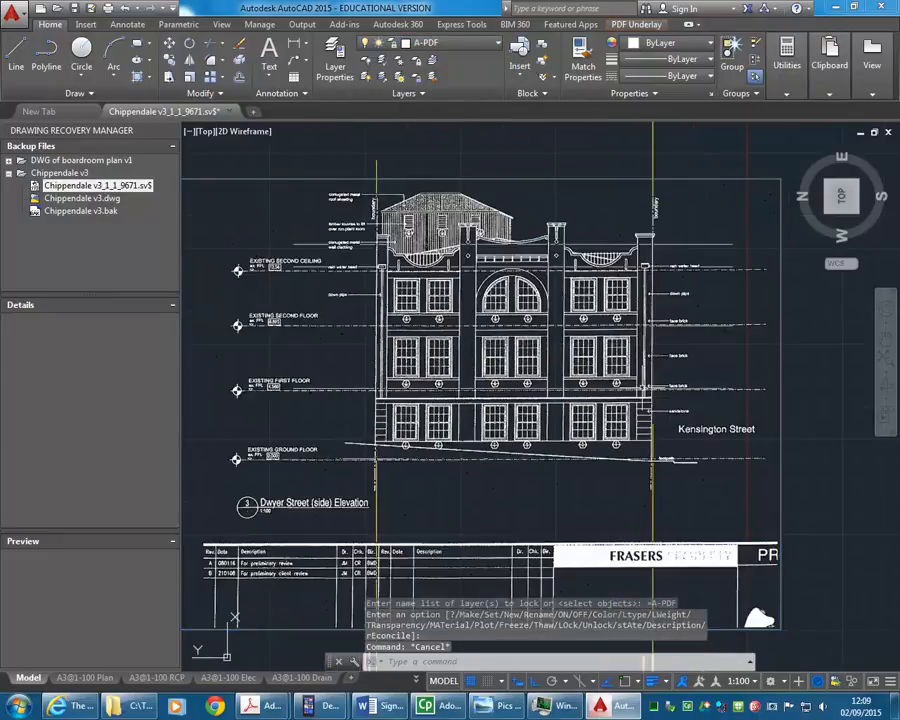
key("Escape")
Step: Make A-WALL-PROJ the current layer
scroll(655, 444, "up", 4)
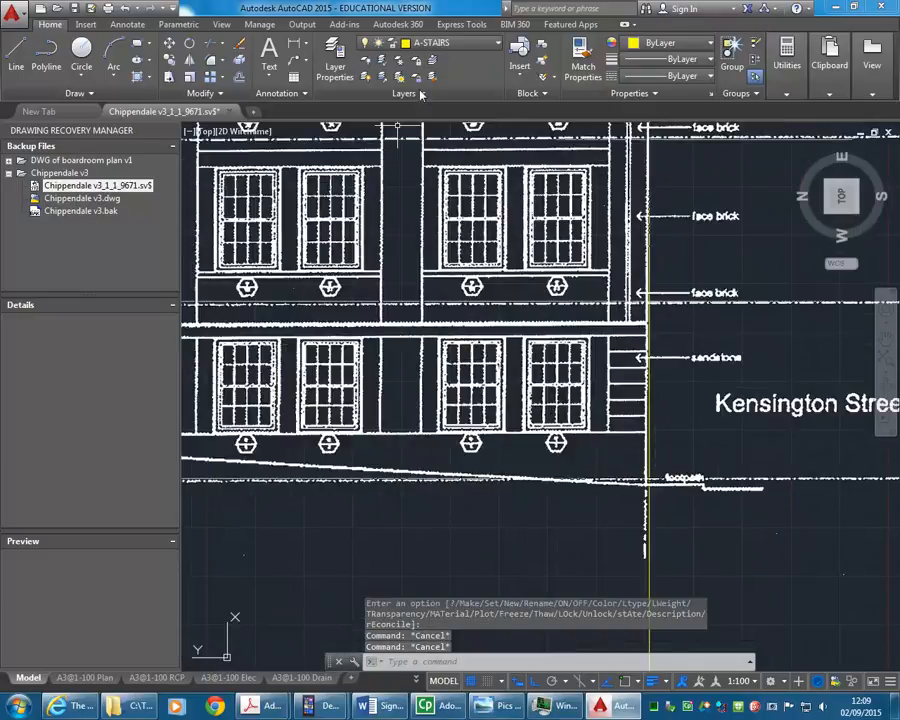
left_click(445, 44)
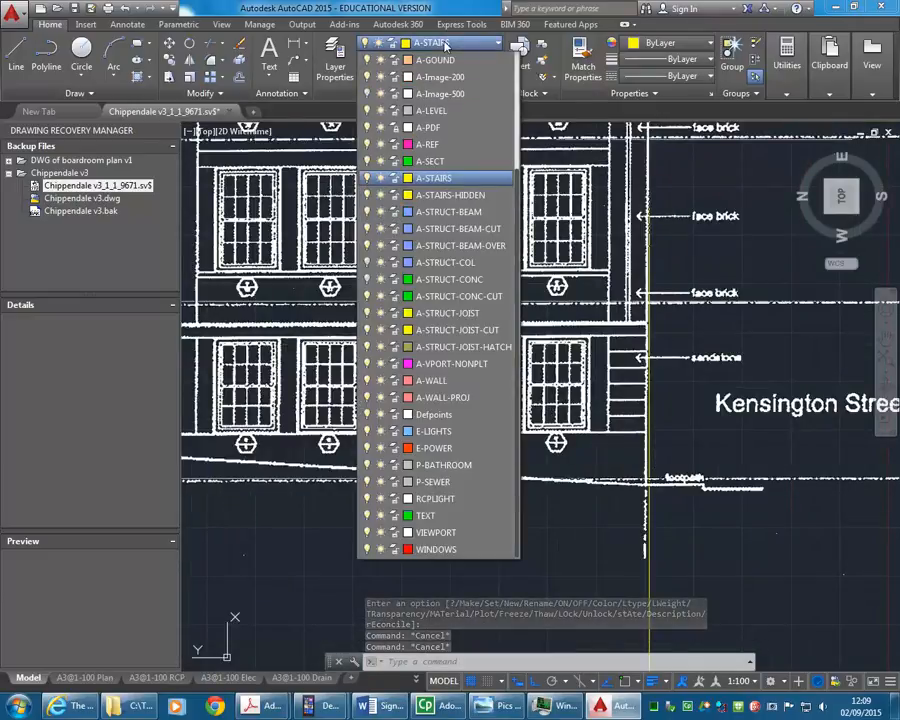
left_click(445, 44)
left_click(445, 44)
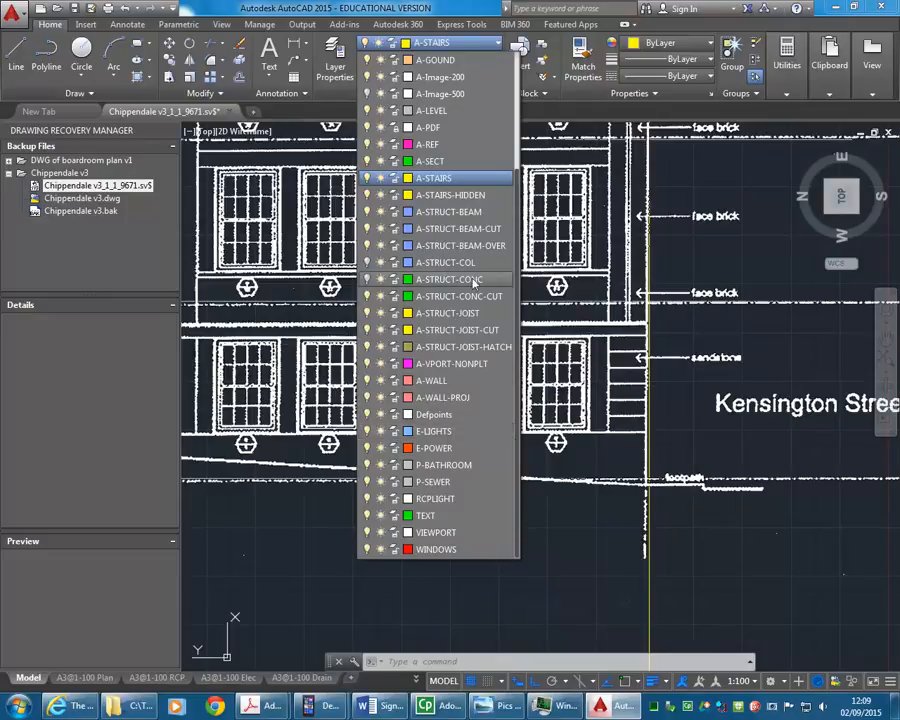
left_click(442, 397)
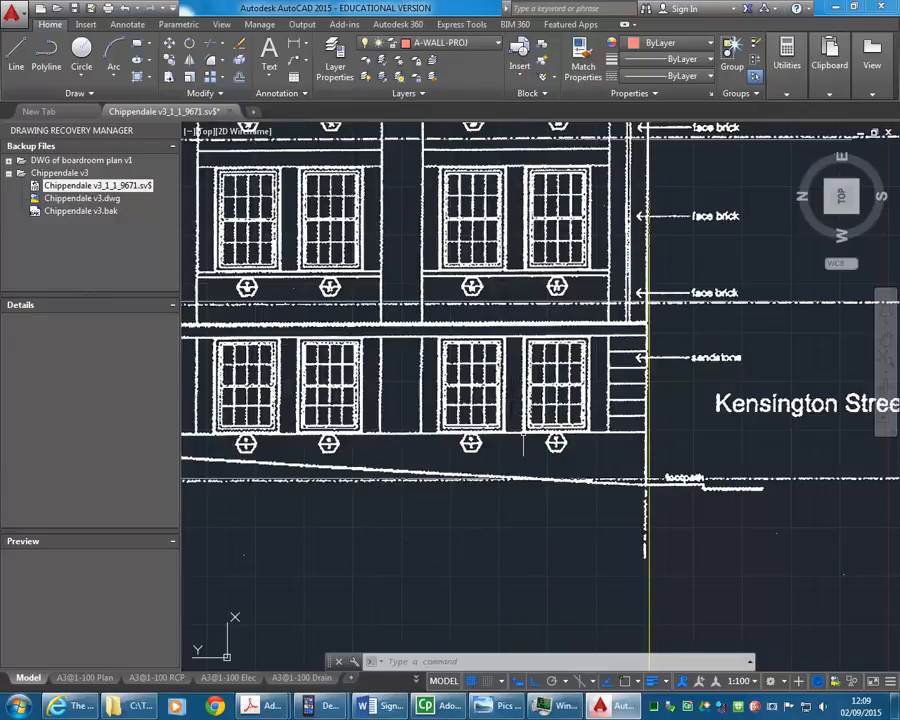
Step: Trace a horizontal line along the ground-floor window sills, extending slightly past both ends of the elevation
left_click(15, 68)
scroll(602, 435, "up", 4)
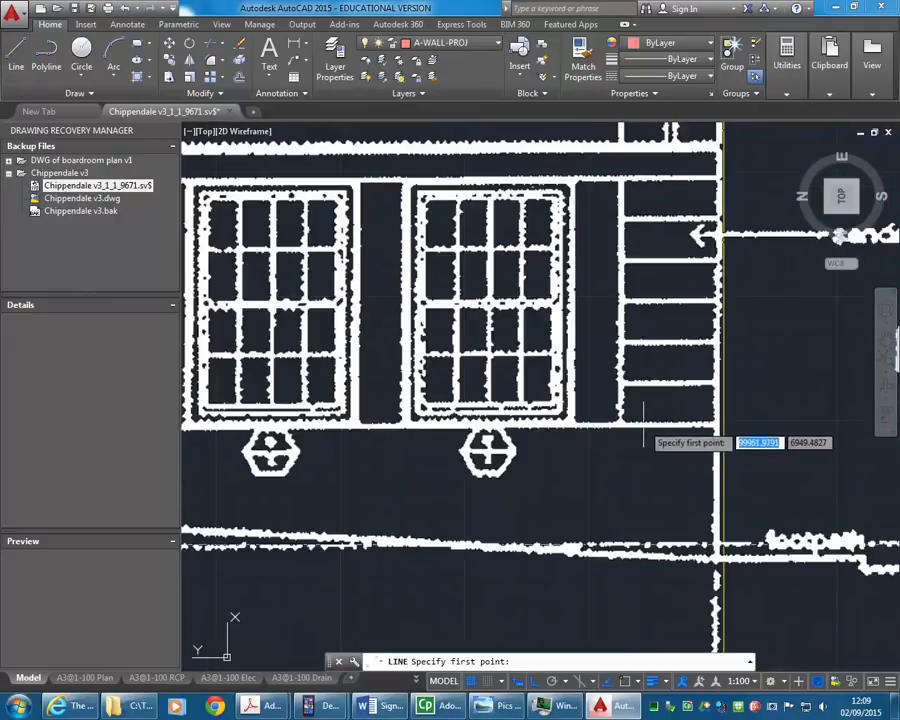
left_click(741, 422)
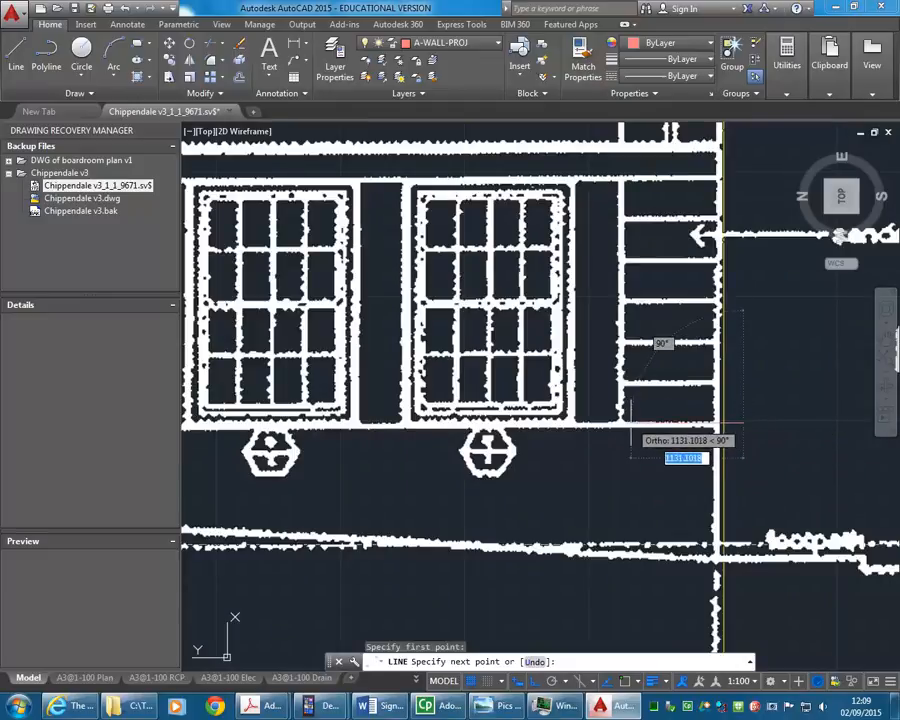
scroll(631, 425, "down", 4)
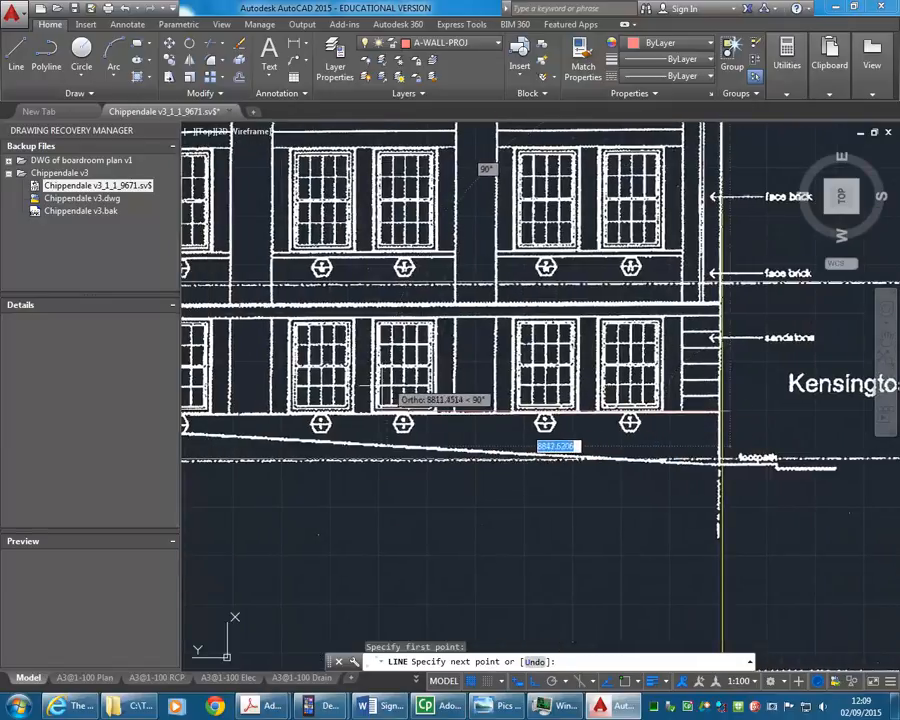
middle_click_drag(348, 381, 579, 389)
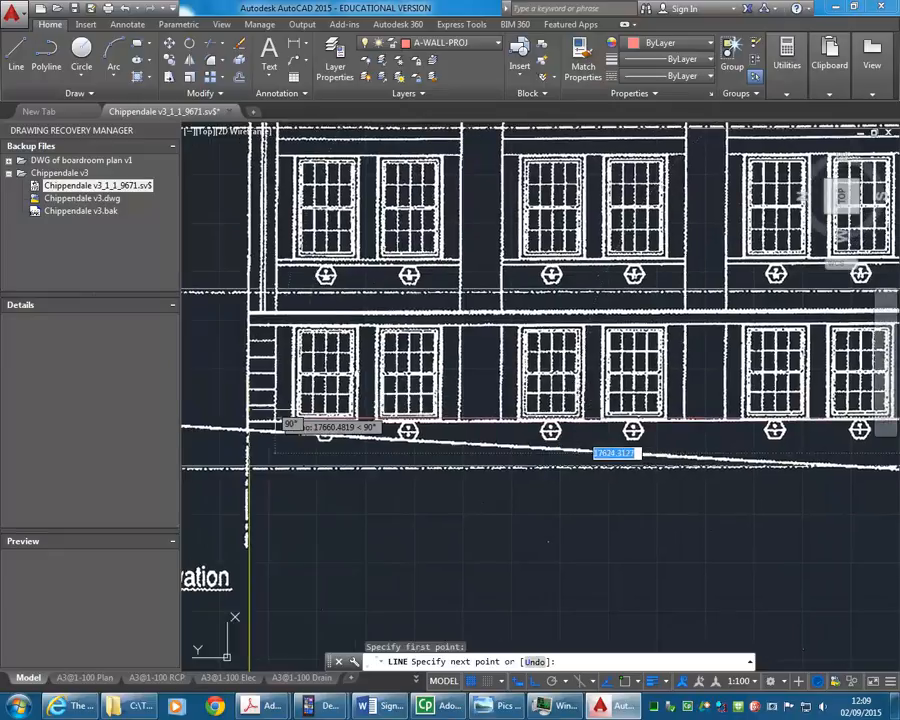
left_click(210, 392)
right_click(229, 399)
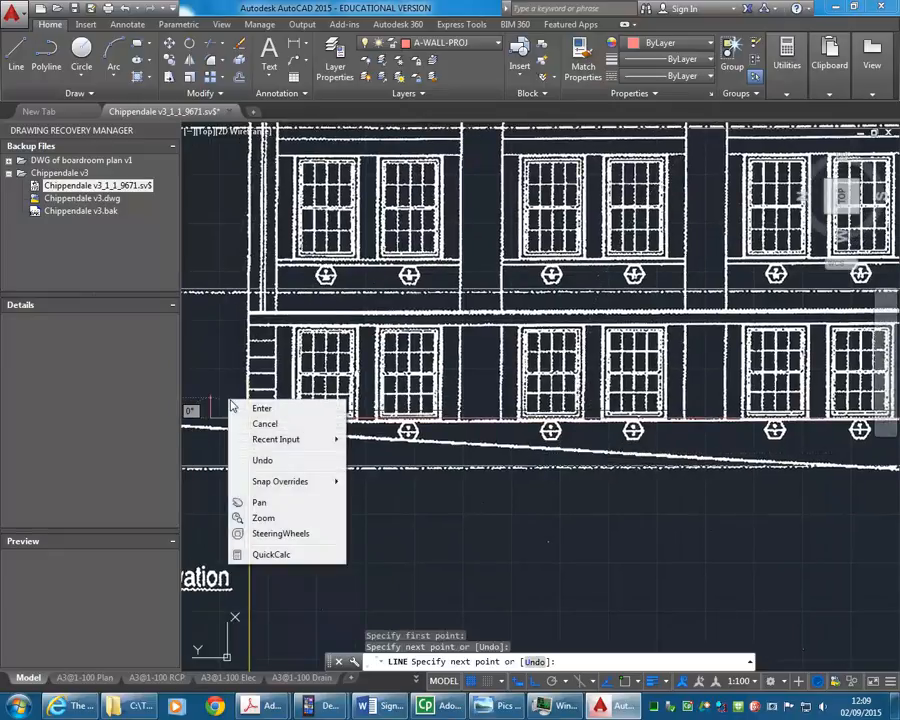
left_click(259, 408)
Step: Turn on object snap and measure the perpendicular distance from the traced sill line to the ground-floor level line
middle_click_drag(814, 463, 593, 441)
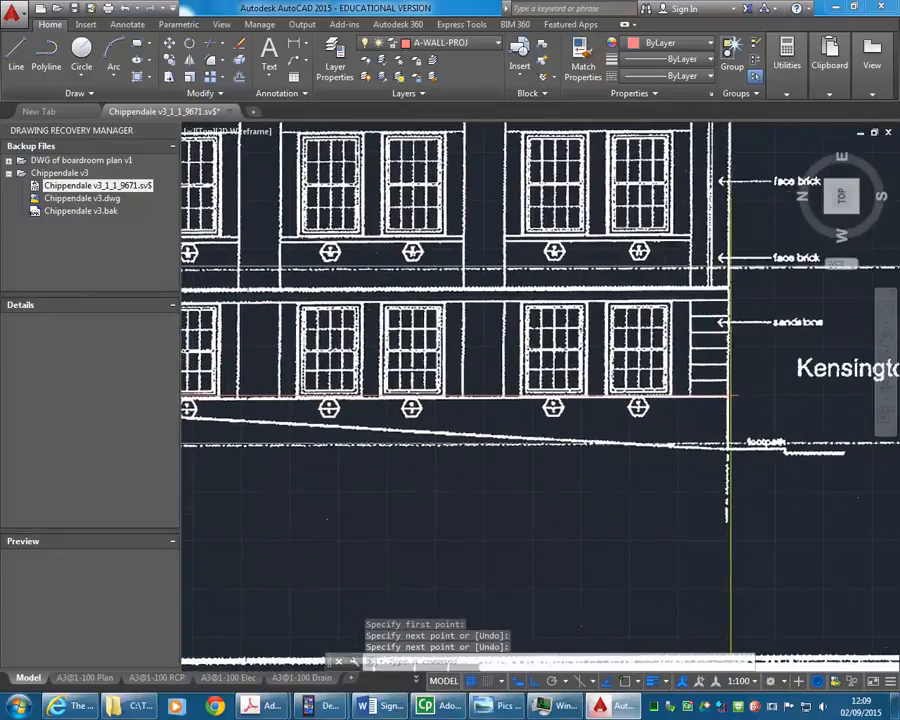
scroll(593, 441, "up", 2)
middle_click_drag(664, 412, 446, 418)
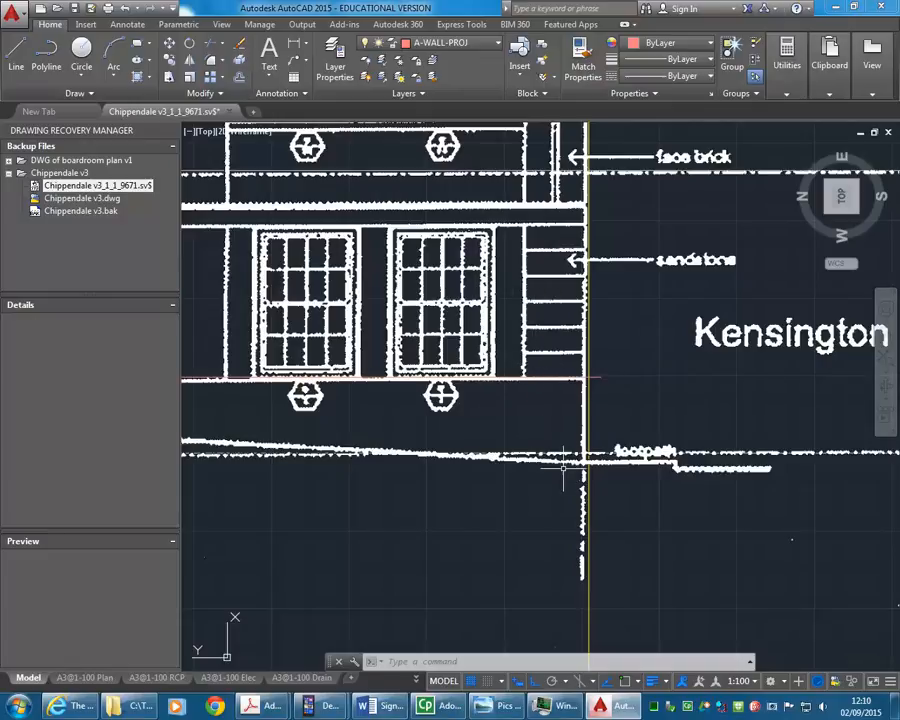
scroll(522, 418, "up", 4)
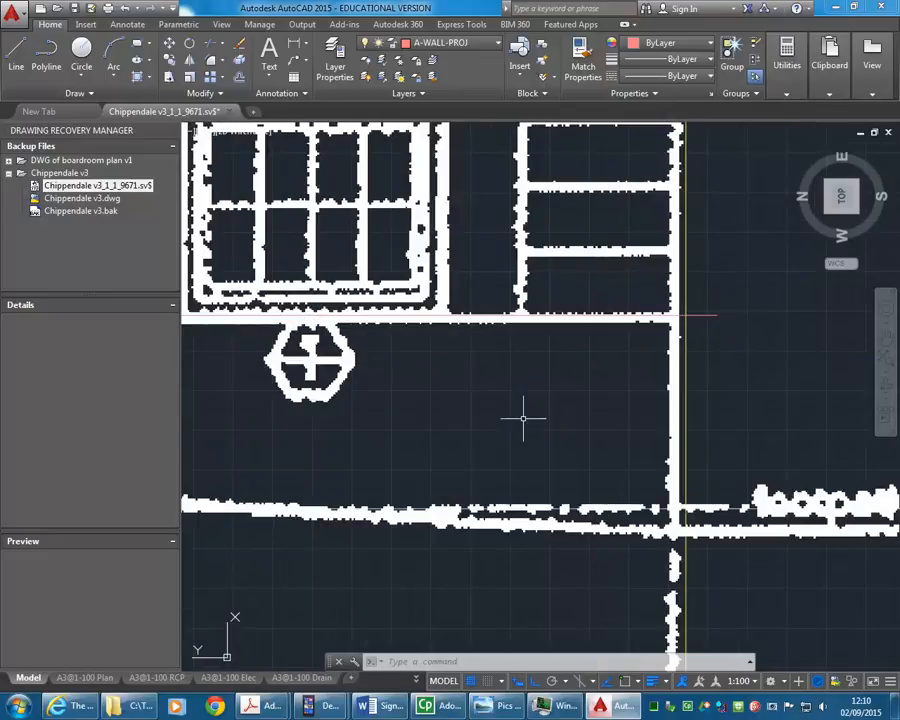
scroll(522, 418, "down", 2)
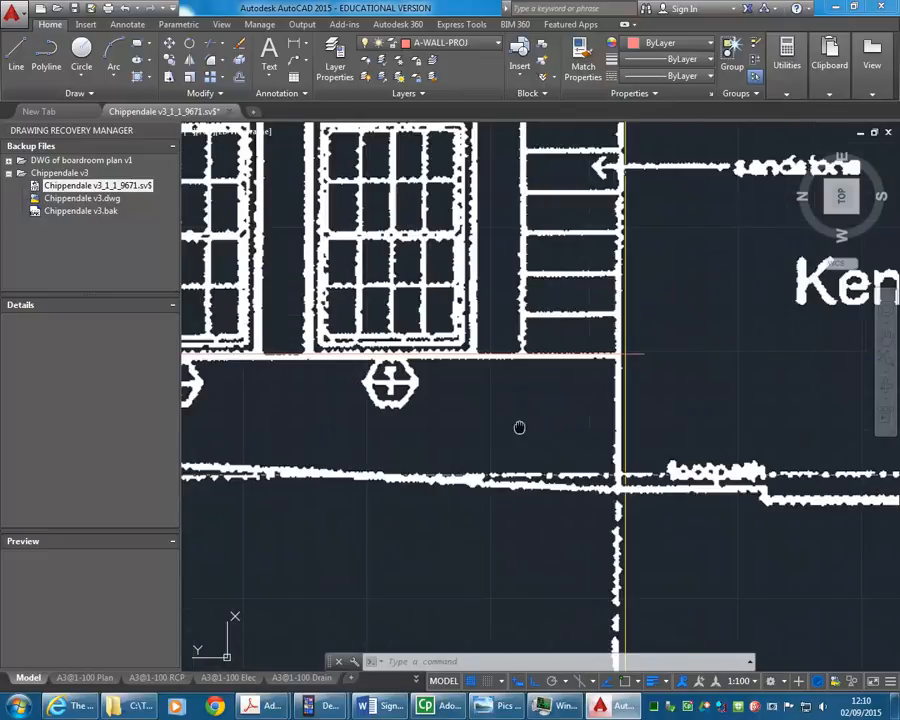
middle_click_drag(516, 416, 498, 434)
left_click(786, 65)
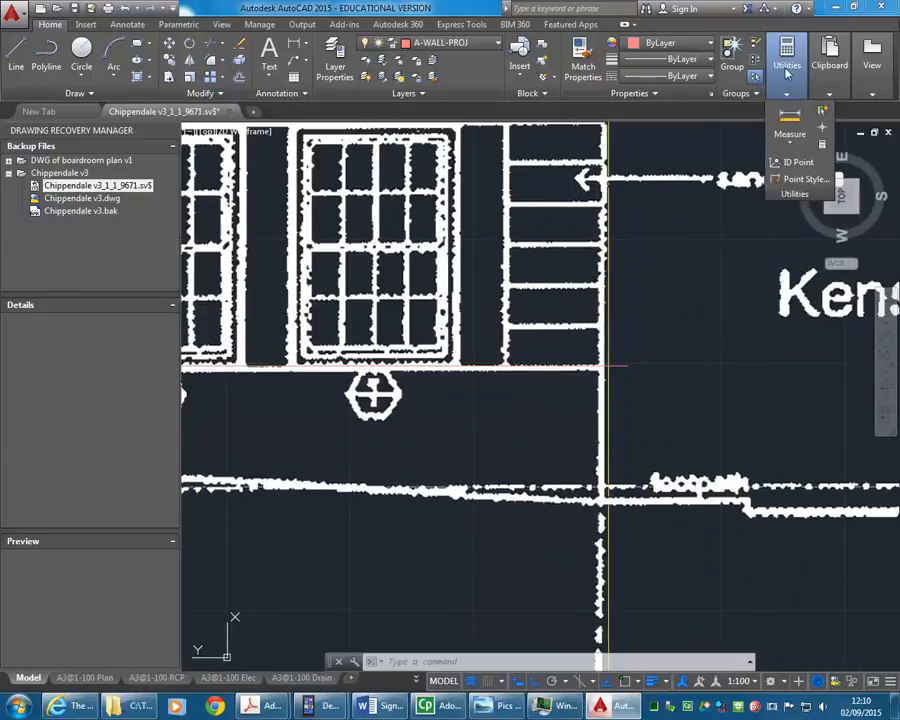
left_click(786, 140)
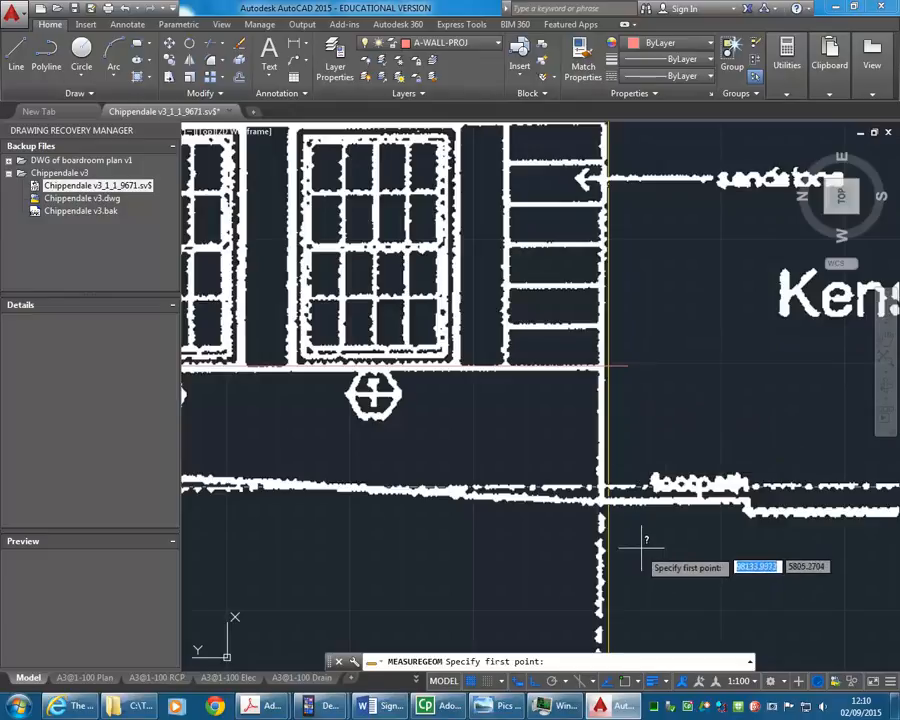
left_click(620, 682)
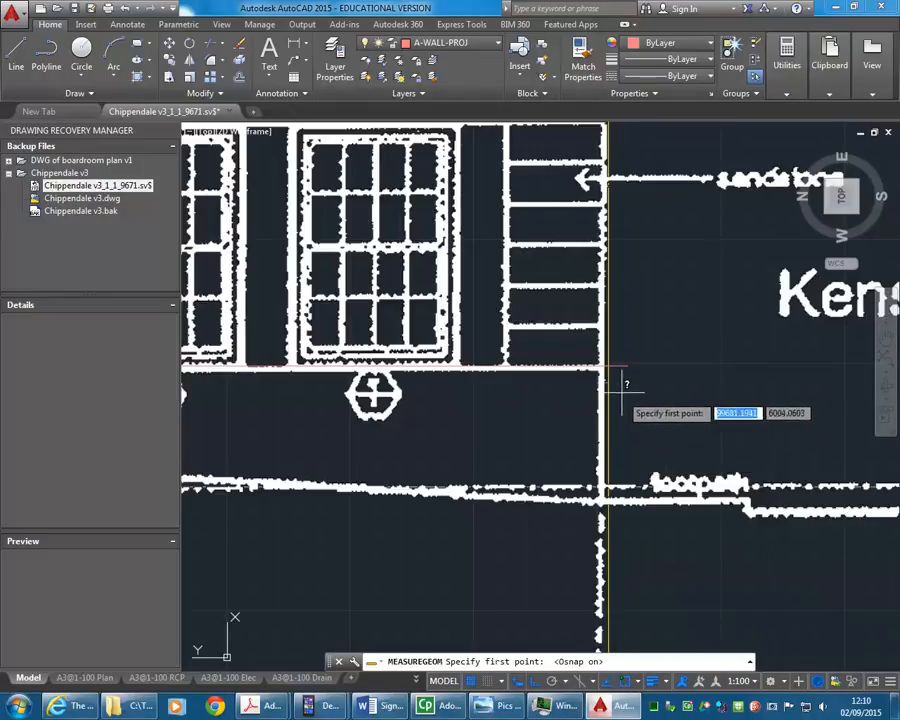
left_click(627, 365)
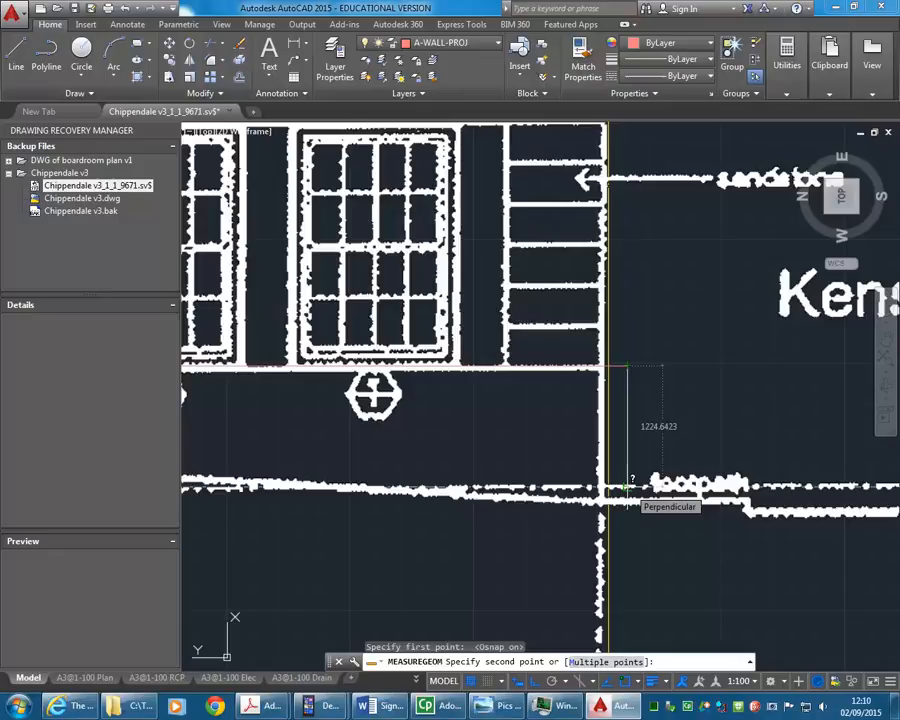
left_click(631, 488)
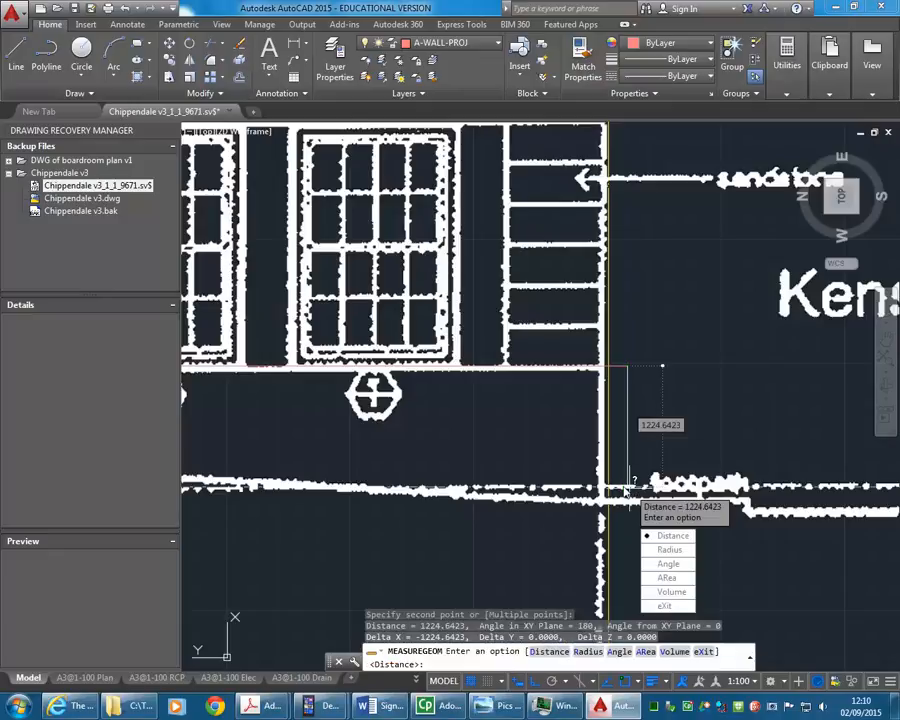
key("Escape")
Step: Replace the traced sill line with a copy of the ground-floor level line offset 1200 upward
left_click(627, 364)
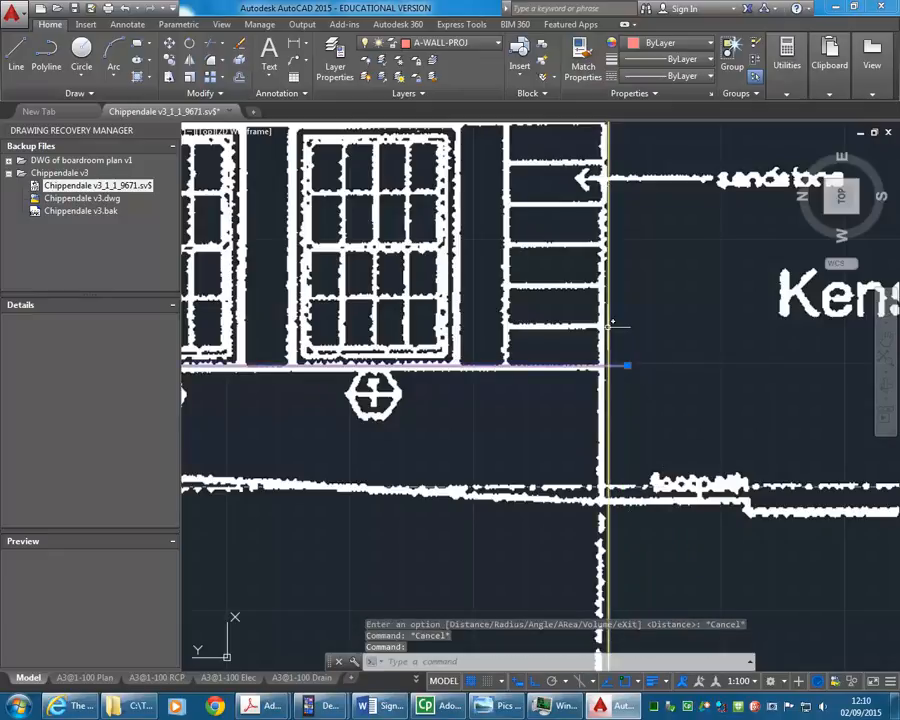
key("Delete")
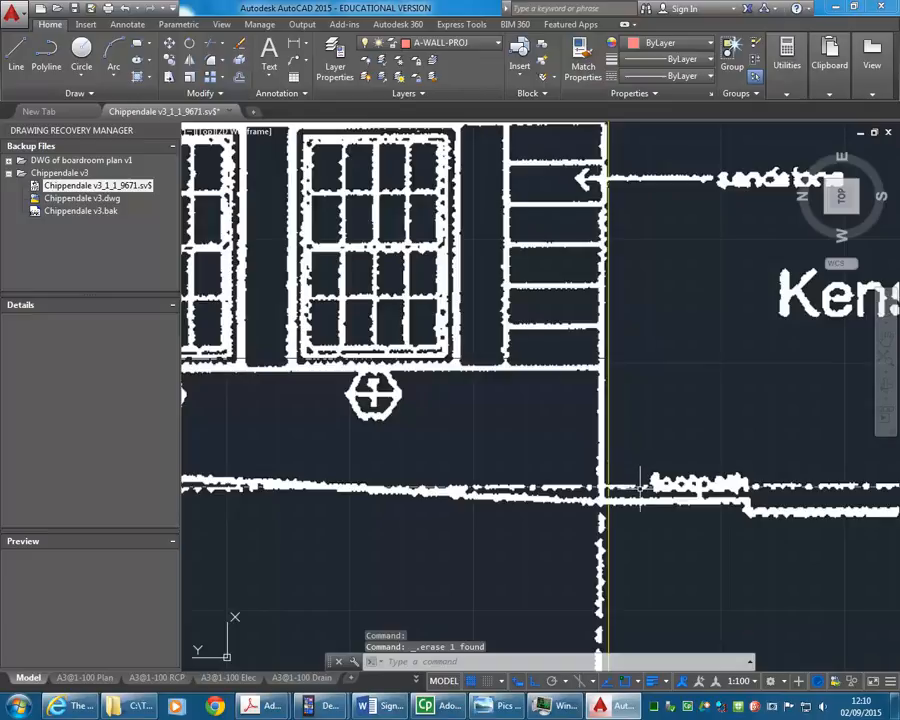
left_click(239, 77)
type("1200")
key("Return")
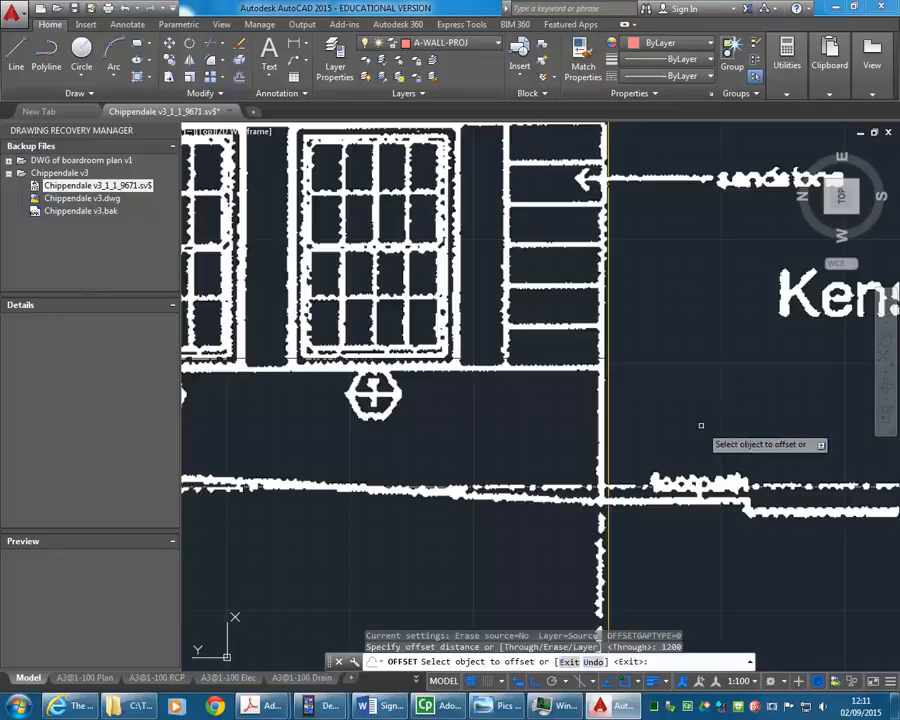
left_click(646, 492)
left_click(684, 304)
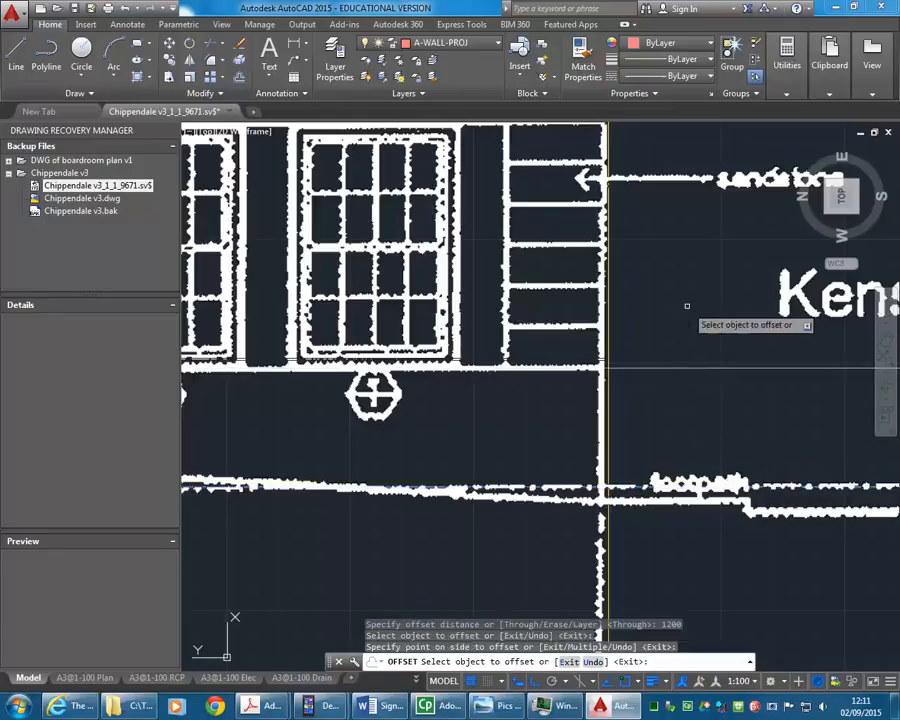
key("Return")
Step: Move the offset sill line to the A-WALL-PROJ layer
left_click(690, 370)
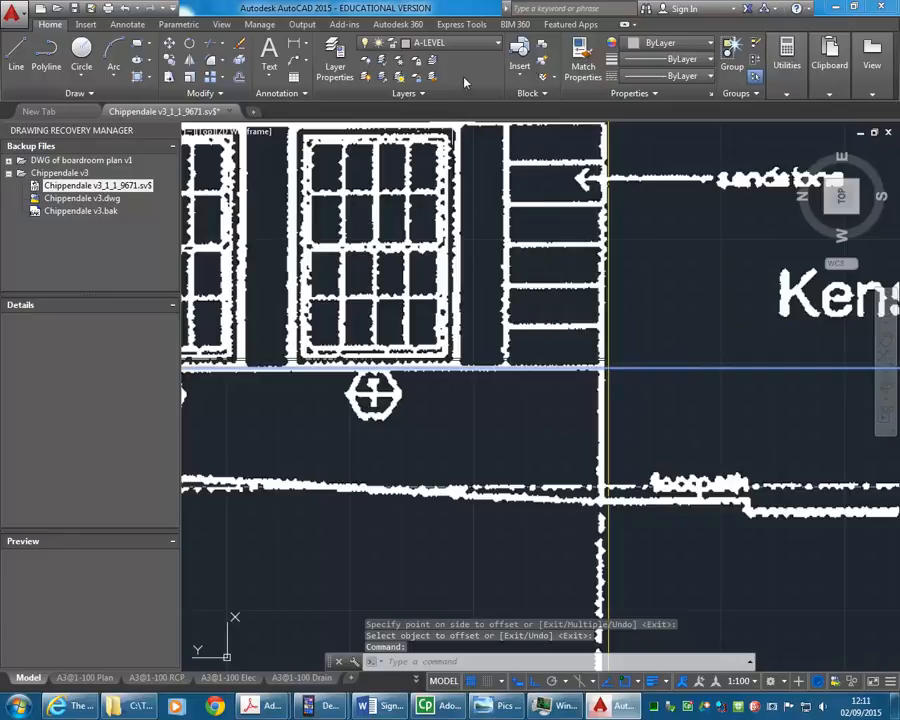
left_click(447, 45)
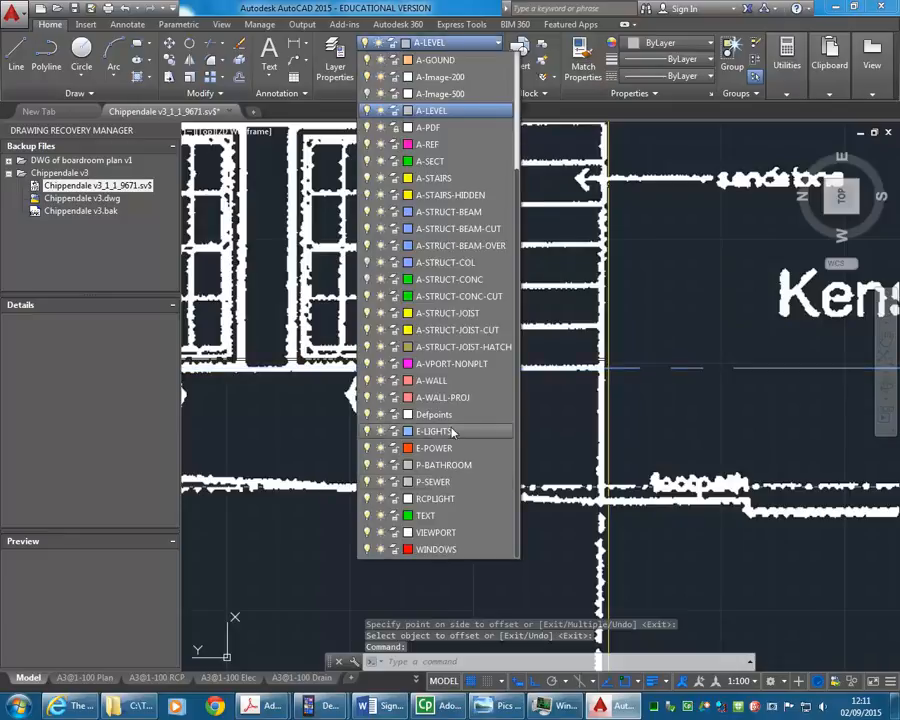
left_click(438, 397)
key("Escape")
key("Escape")
Step: Compare the elevation's ground-floor windows with the piers and window openings along the angled street wall in the floor plan
scroll(480, 370, "down", 3)
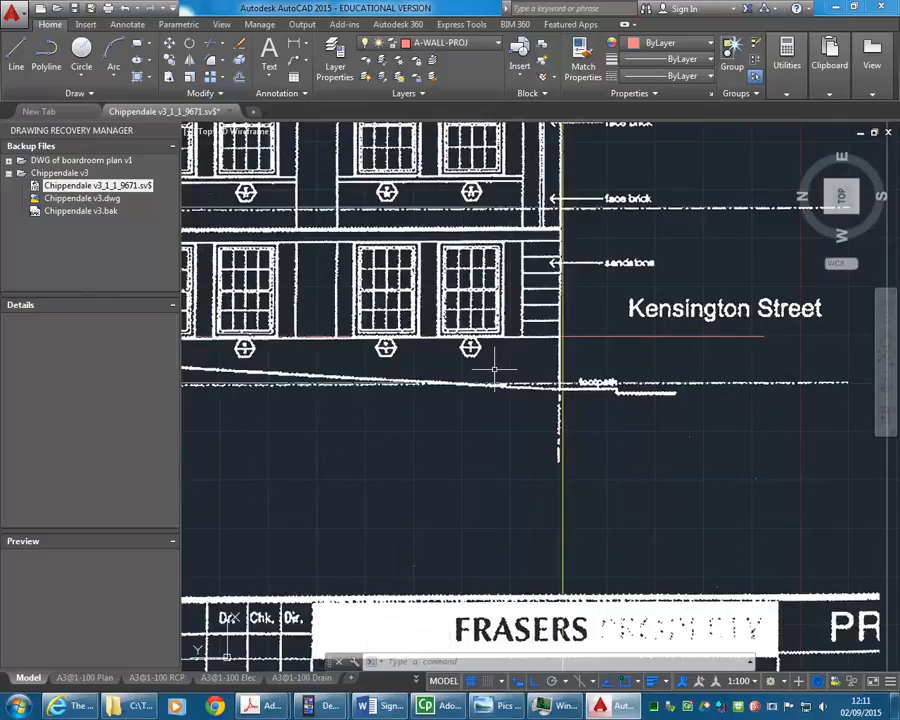
scroll(480, 398, "down", 8)
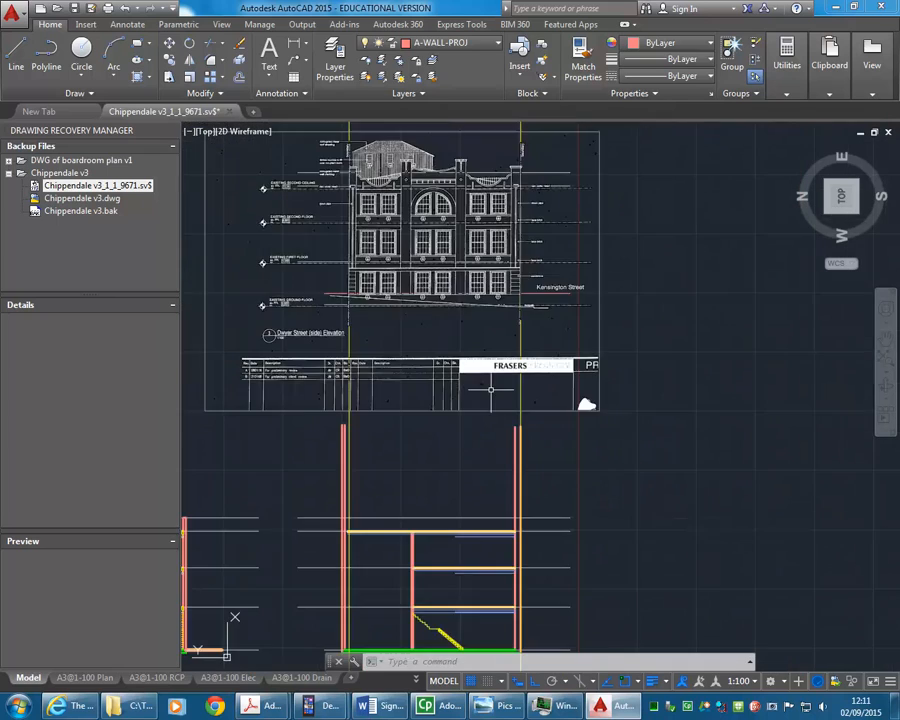
middle_click_drag(480, 398, 493, 203)
middle_click_drag(502, 476, 496, 240)
scroll(496, 440, "down", 4)
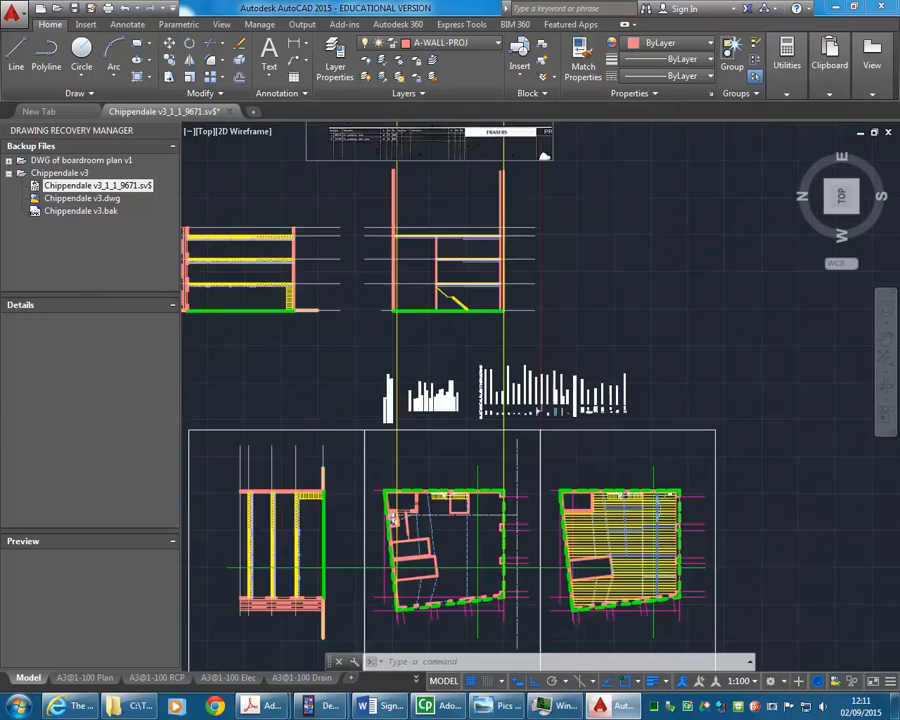
scroll(484, 360, "up", 10)
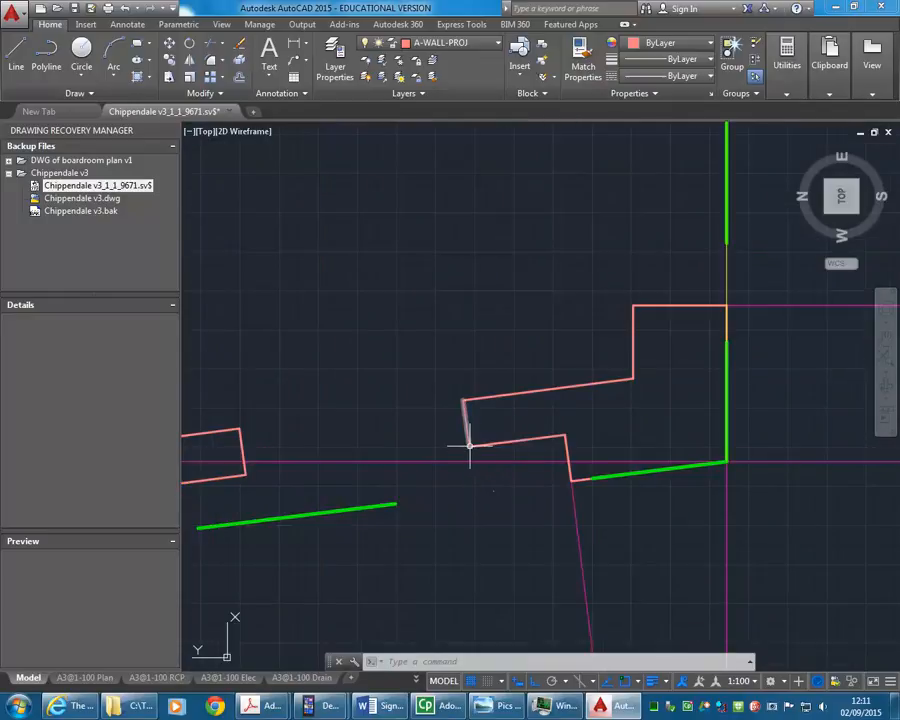
scroll(562, 474, "down", 8)
middle_click_drag(441, 213, 454, 625)
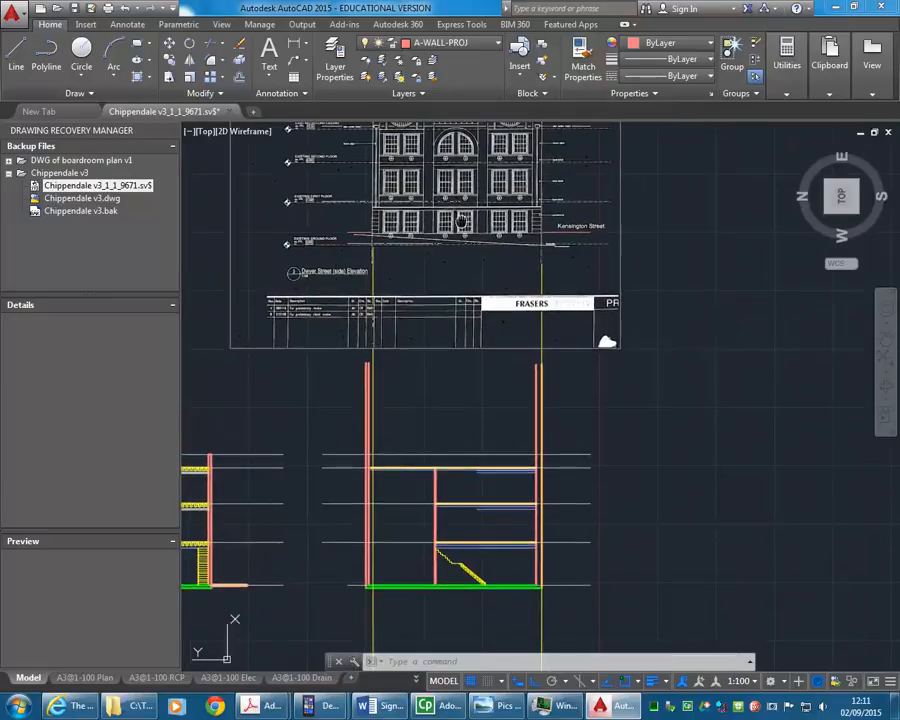
middle_click_drag(462, 221, 463, 350)
scroll(464, 292, "up", 4)
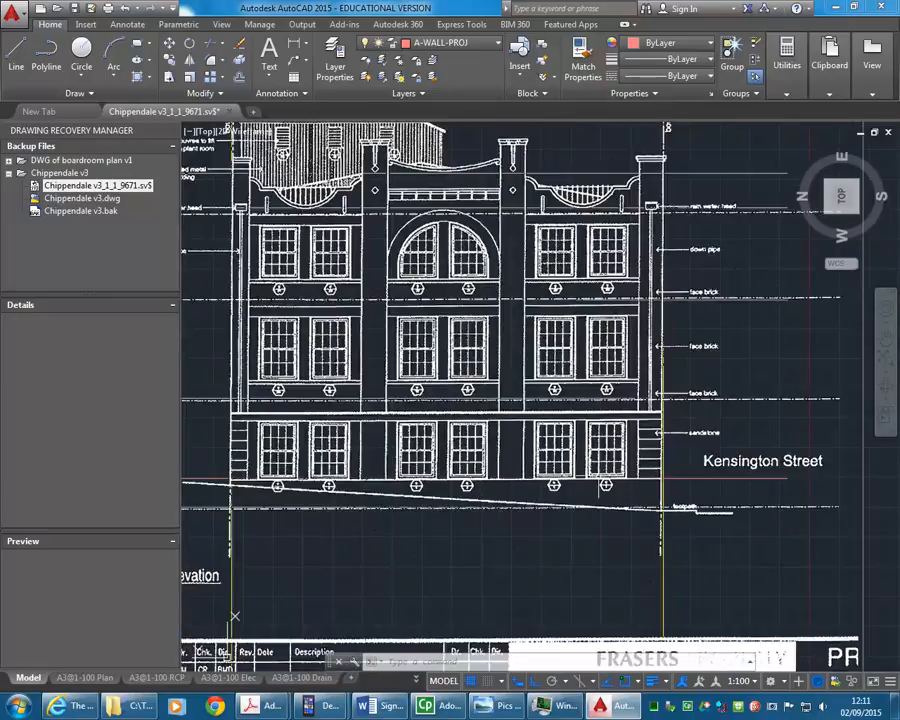
scroll(497, 158, "down", 4)
mouse_move(482, 460)
middle_mouse_down()
mouse_move(488, 224)
mouse_move(482, 246)
middle_mouse_up()
middle_click_drag(486, 485, 486, 355)
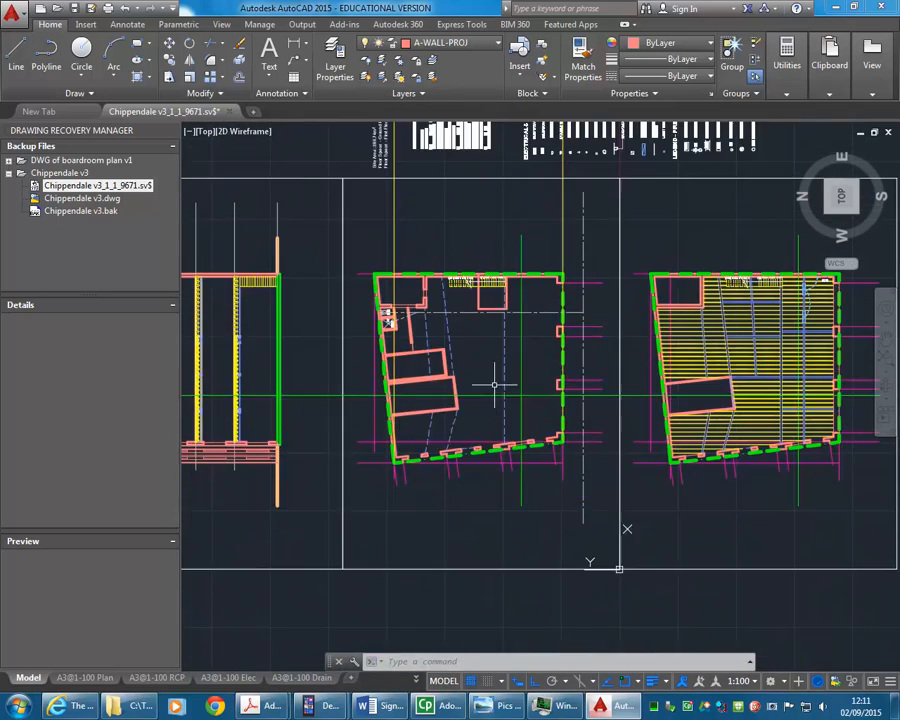
scroll(493, 461, "up", 4)
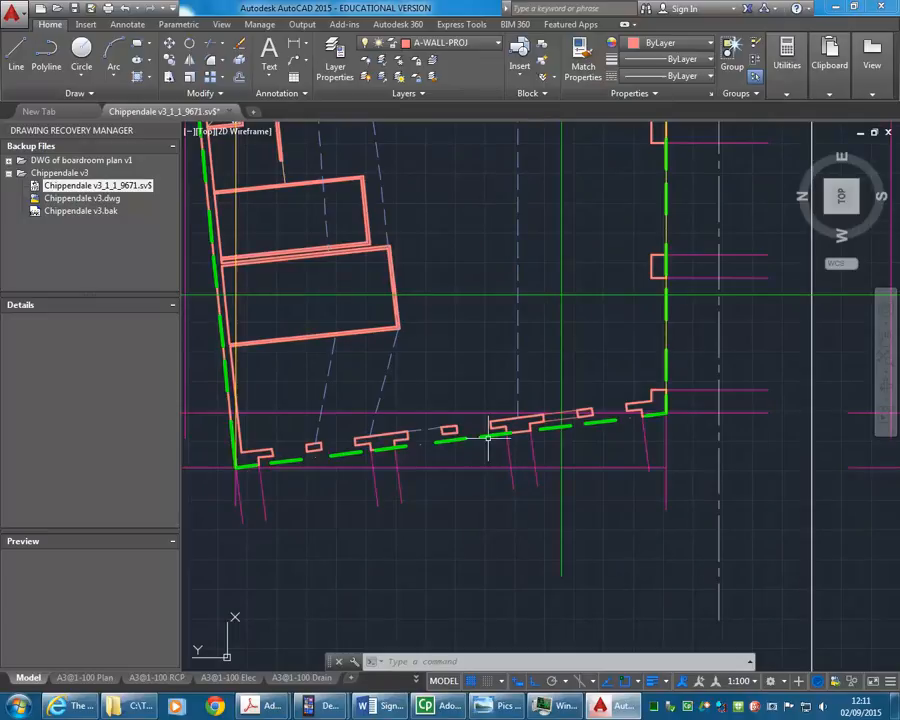
left_click(488, 438)
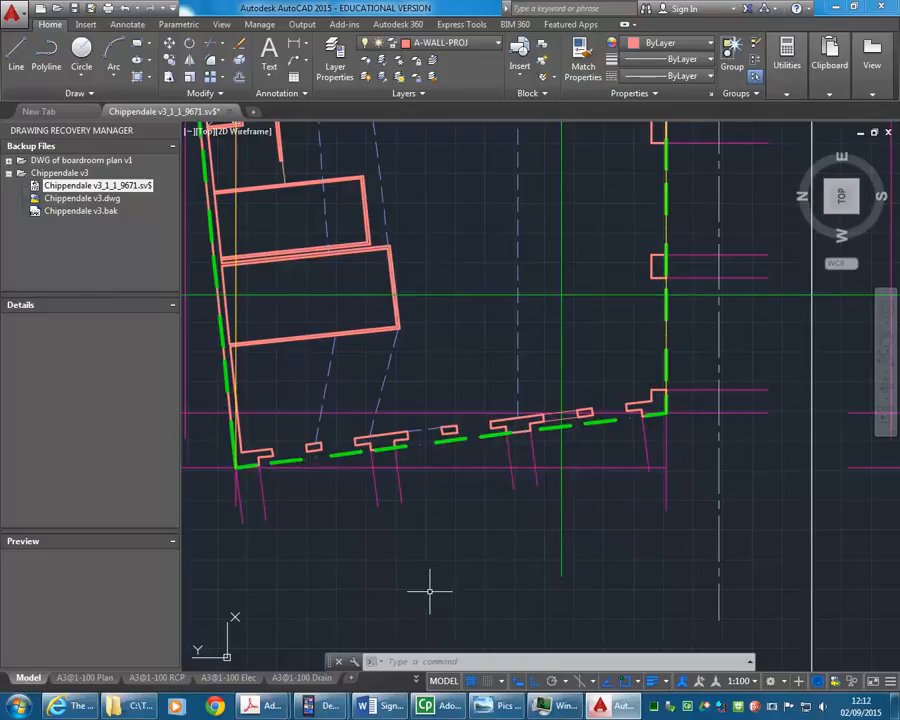
Step: Project a vertical line from the inner end of the plan's street-corner pier to just above the elevation's ground-floor windows
scroll(456, 232, "down", 2)
mouse_move(452, 247)
middle_mouse_down()
mouse_move(422, 480)
mouse_move(428, 468)
middle_mouse_up()
scroll(398, 292, "down", 1)
mouse_move(402, 347)
middle_mouse_down()
mouse_move(394, 542)
mouse_move(395, 392)
middle_mouse_up()
scroll(442, 528, "up", 5)
scroll(488, 548, "up", 4)
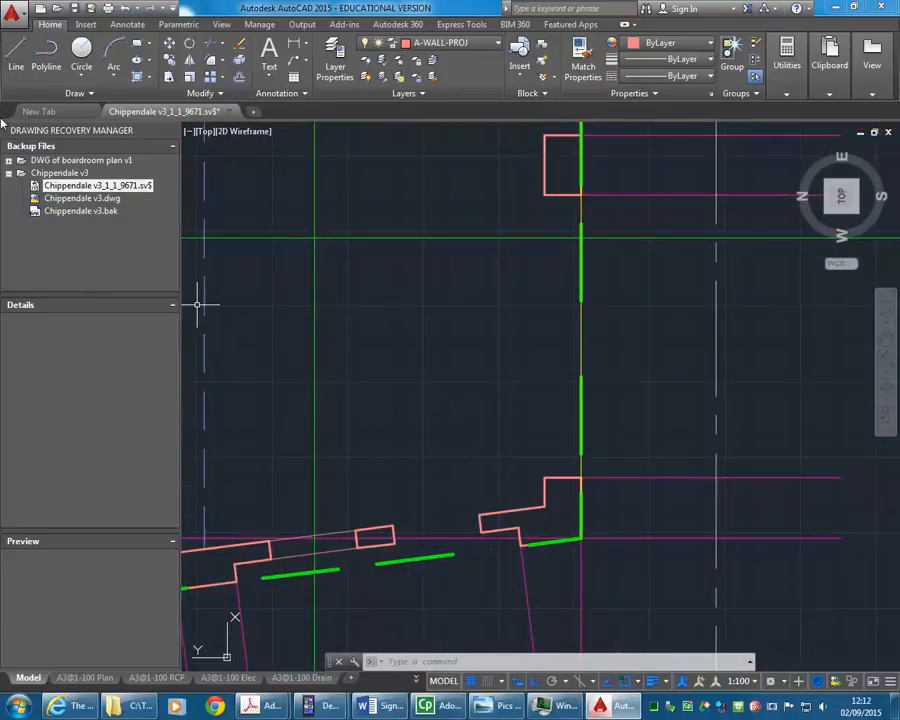
left_click(16, 55)
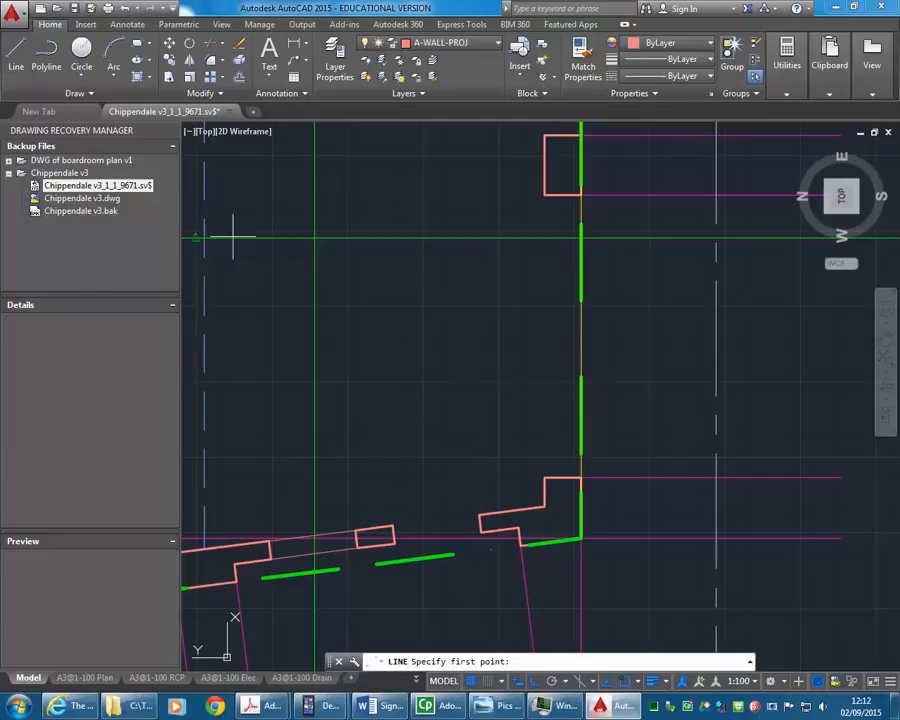
left_click(478, 530)
scroll(458, 430, "down", 5)
middle_click_drag(454, 250, 429, 515)
middle_click_drag(414, 282, 402, 436)
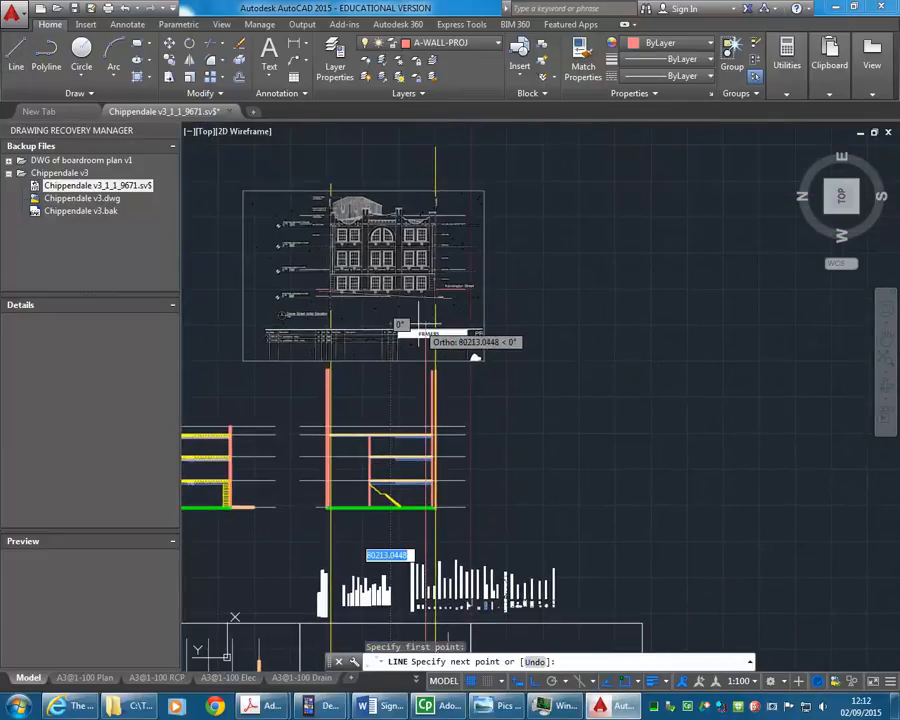
scroll(440, 306, "up", 4)
scroll(435, 225, "up", 4)
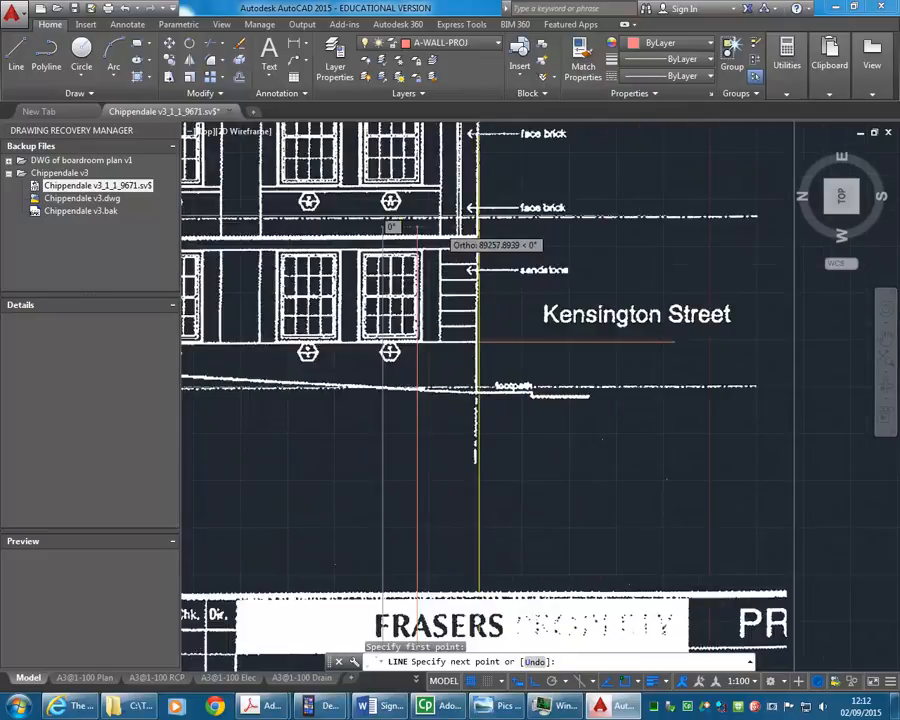
scroll(447, 231, "up", 2)
scroll(420, 265, "up", 1)
scroll(485, 250, "up", 2)
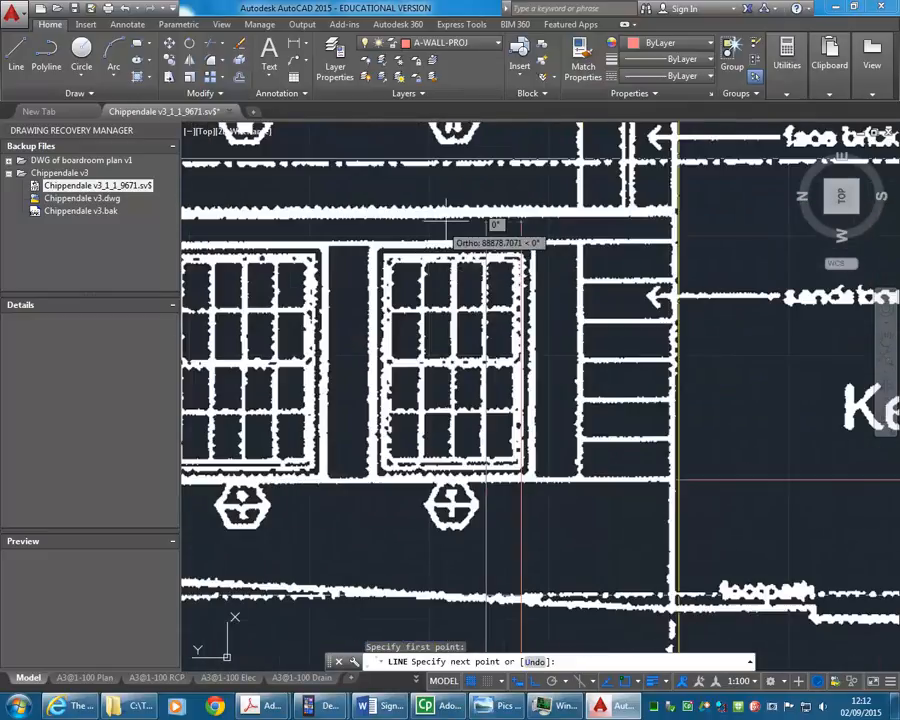
left_click(520, 210)
key("Return")
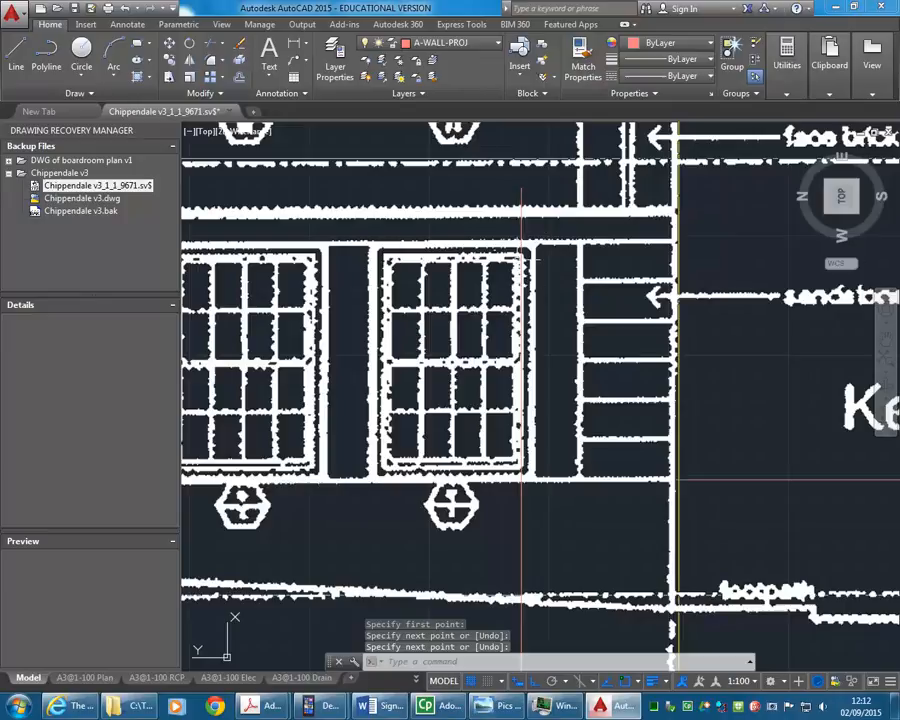
Step: Measure the gap between the projected vertical line and the outer frame edge of the ground-floor window nearest the corner
left_click(787, 58)
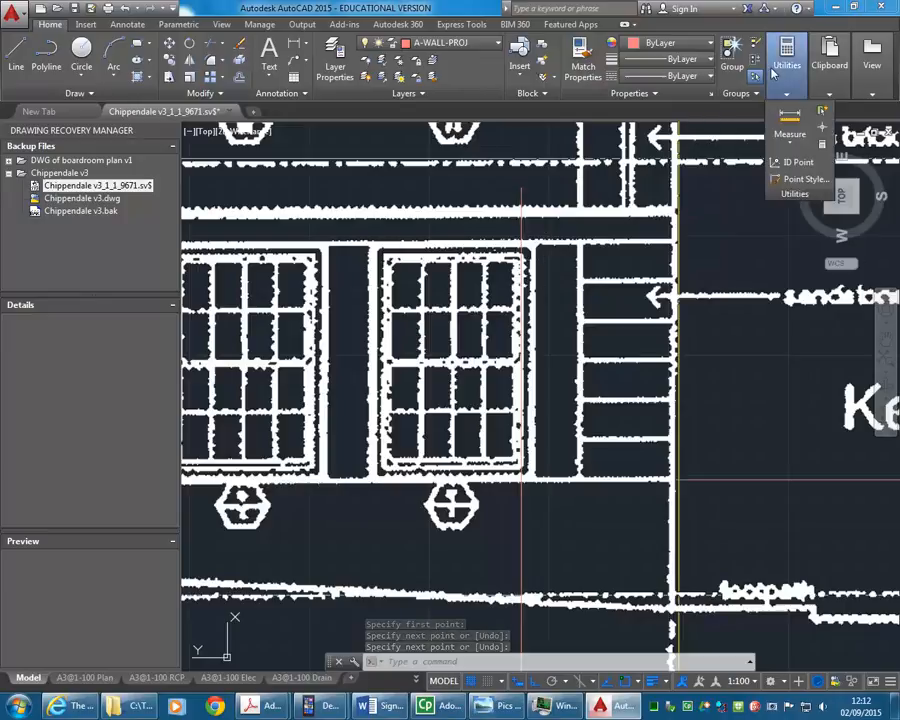
left_click(789, 118)
left_click(521, 195)
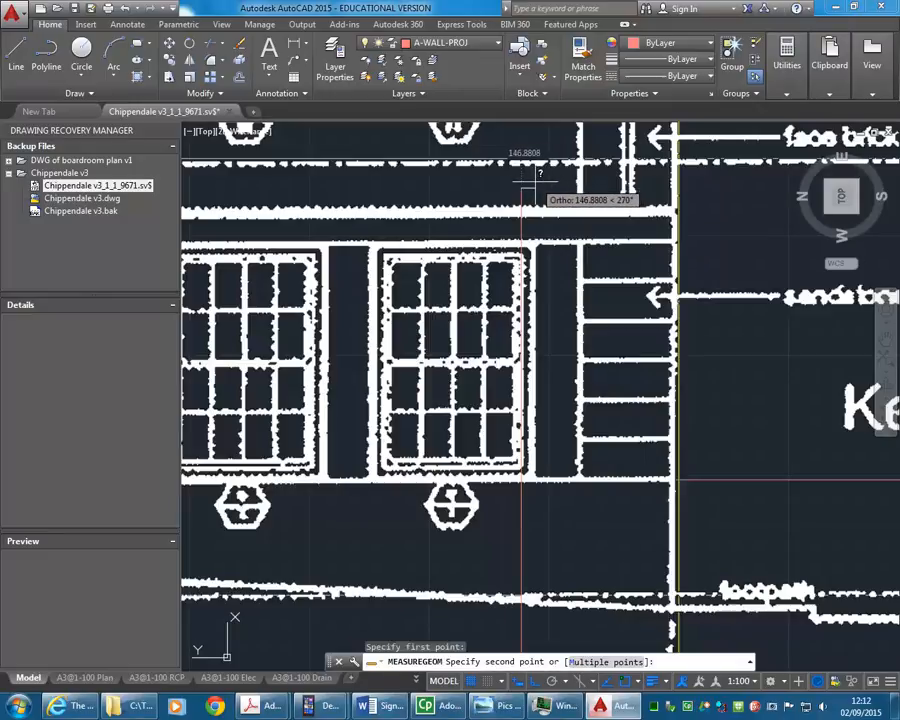
key("Escape")
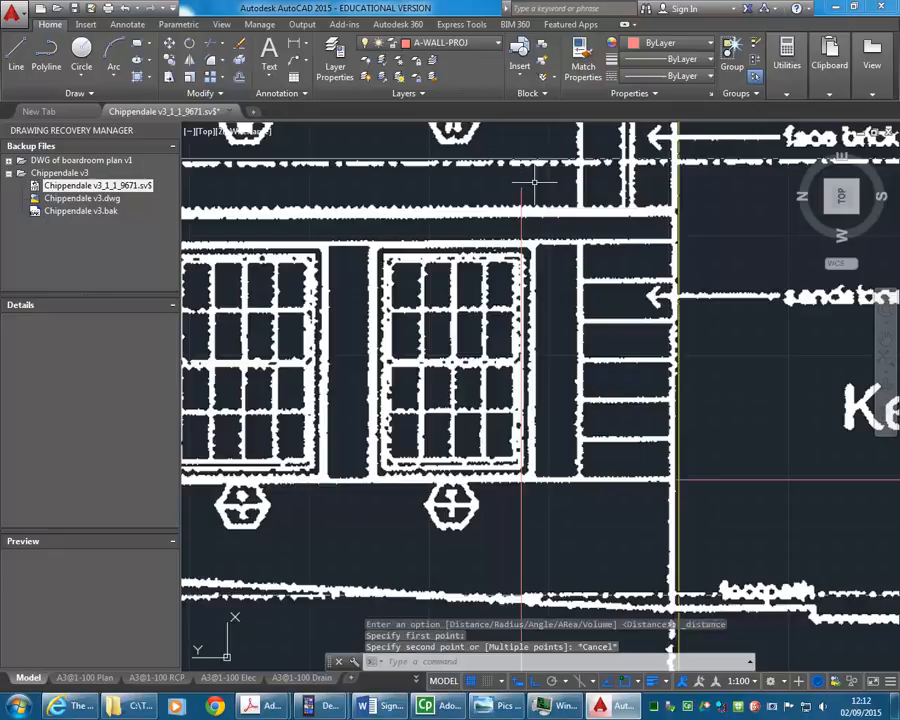
Step: Offset the projected vertical line 140 outward to the window's right outer frame edge
type("o")
key("Return")
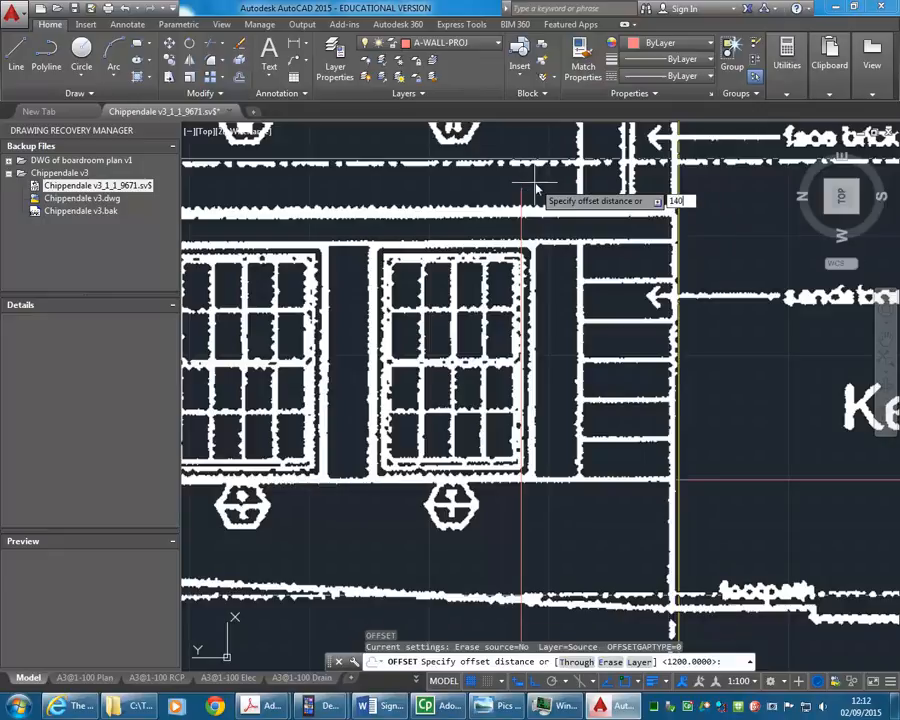
key("Return")
left_click(522, 190)
left_click(527, 180)
Step: Measure the width between the inner frame edges of the same ground-floor window
type("di")
key("Return")
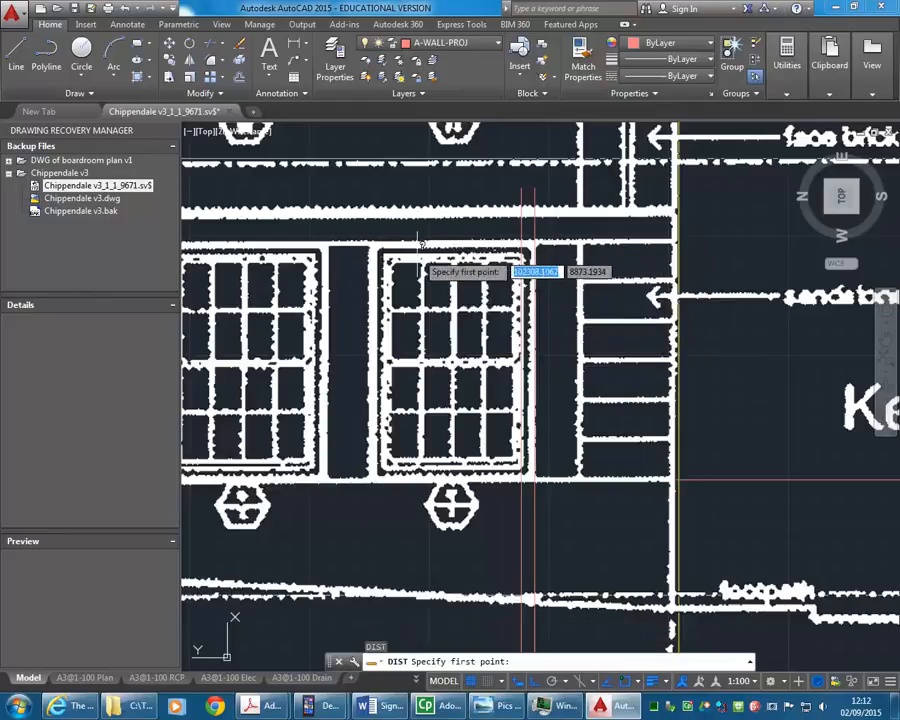
left_click(488, 252)
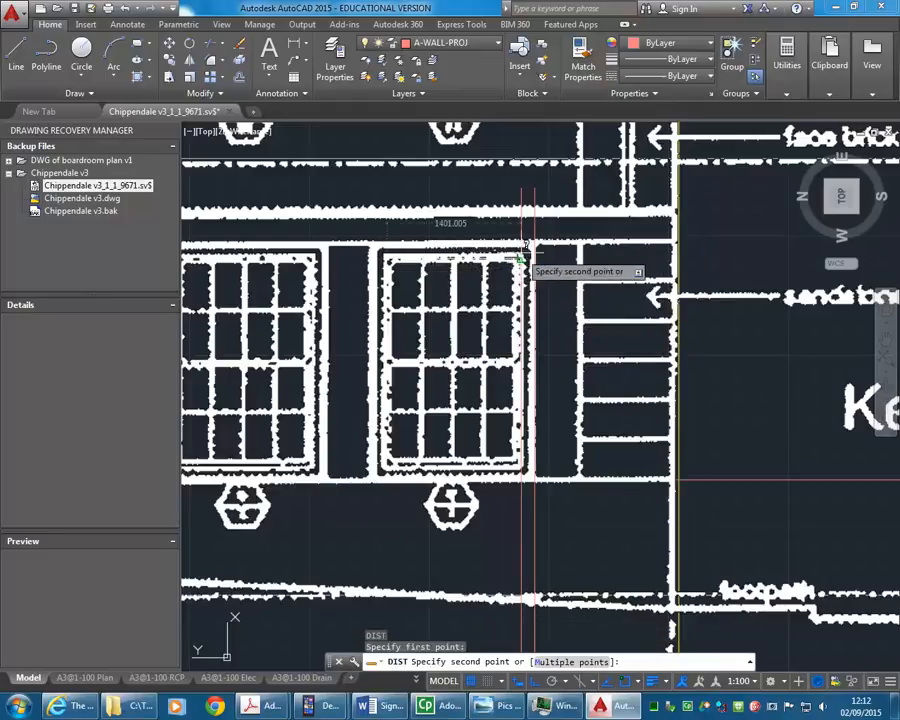
left_click(521, 270)
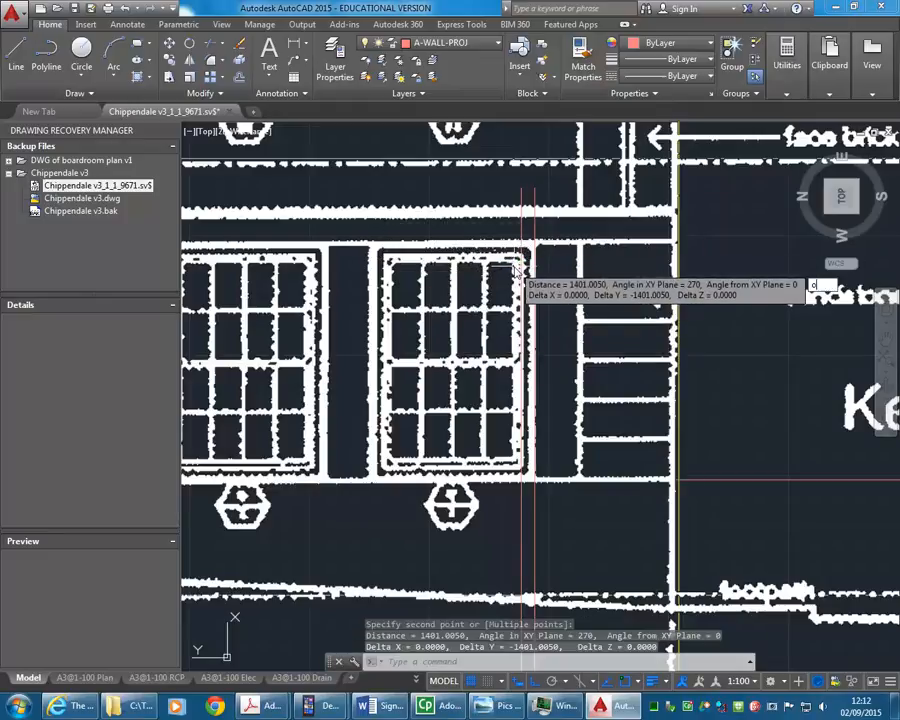
Step: Offset the projected line 1400 to the left for the window's opposite inner frame edge
type("o")
key("Return")
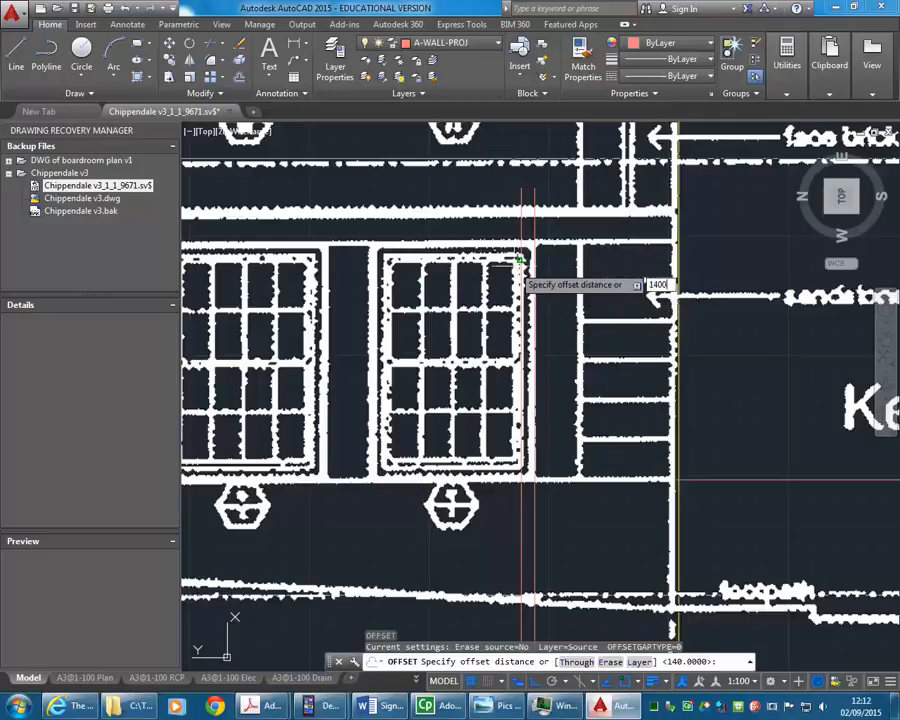
key("Return")
left_click(519, 245)
left_click(448, 236)
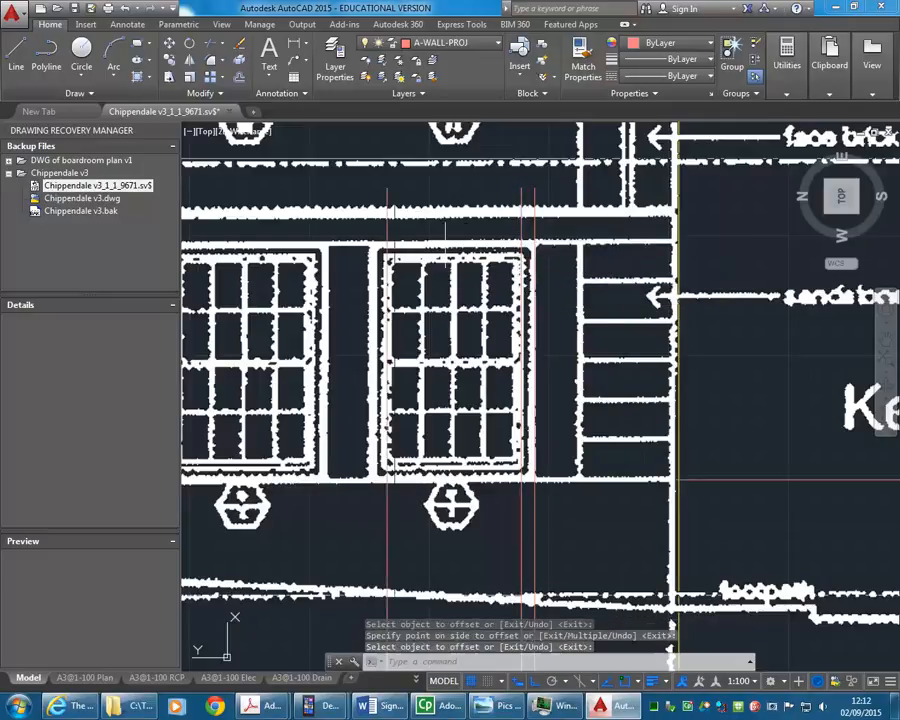
key("Return")
key("Return")
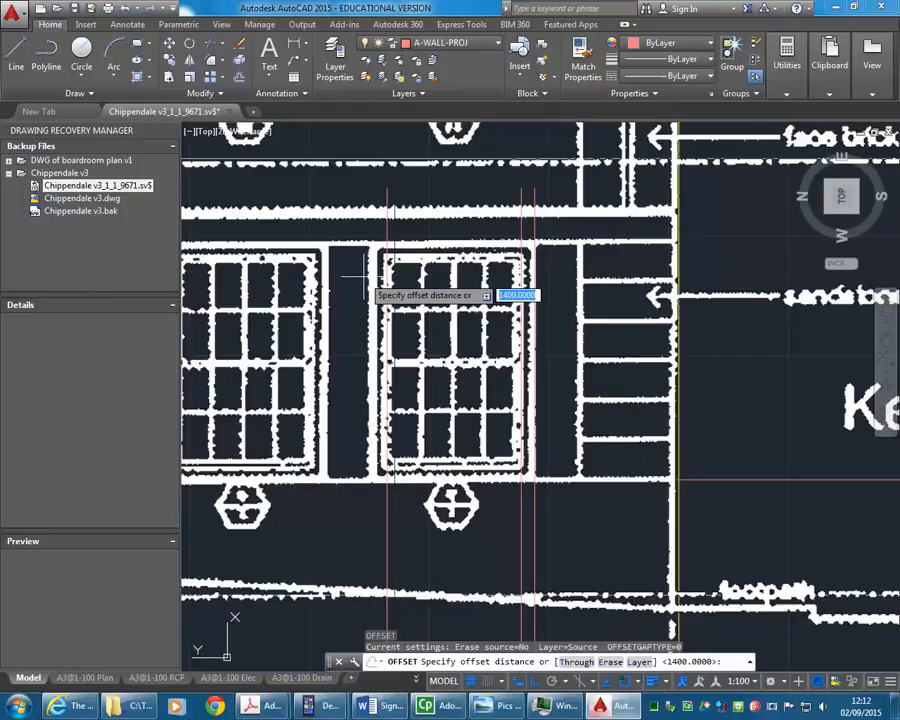
key("Escape")
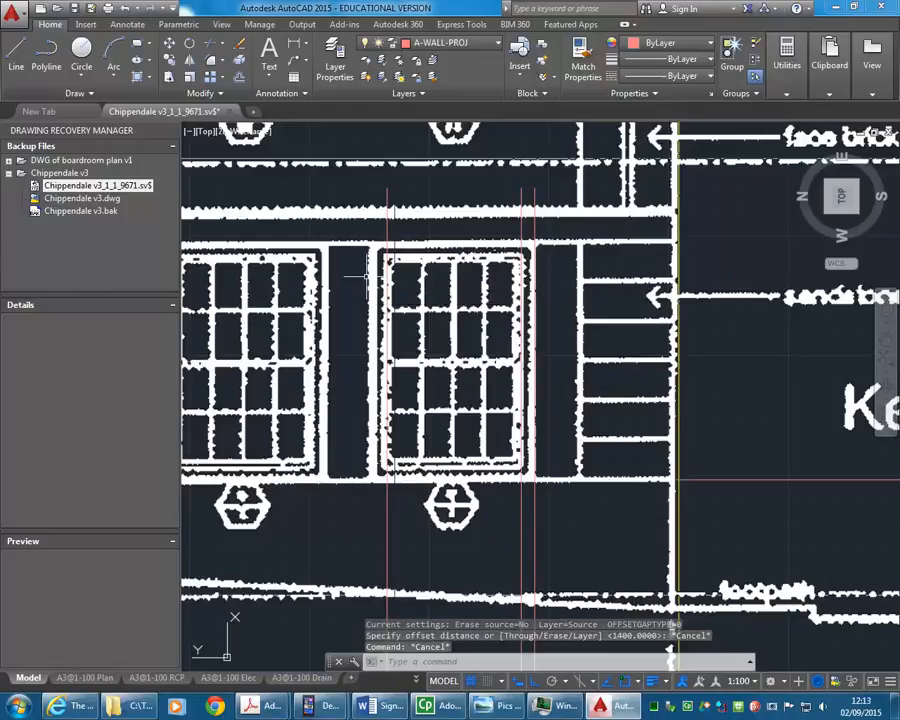
Step: Measure the distance between the two vertical lines at the window's right jamb
type("di")
key("Return")
left_click(526, 187)
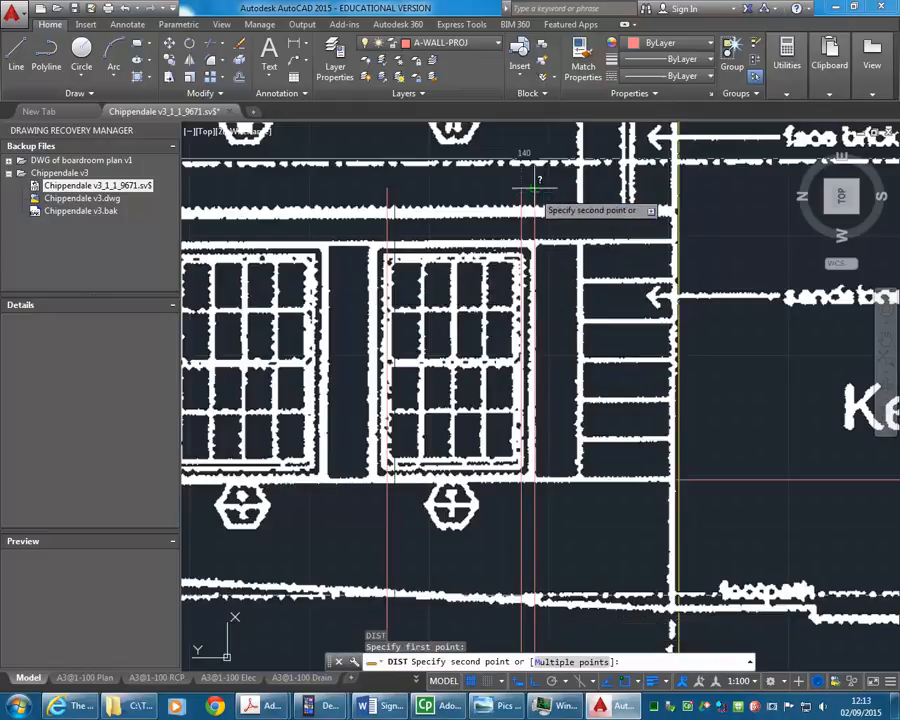
left_click(530, 190)
key("Escape")
key("Escape")
Step: Offset the left inner frame line 140 outward to form the window's left outer frame edge
type("o")
key("Return")
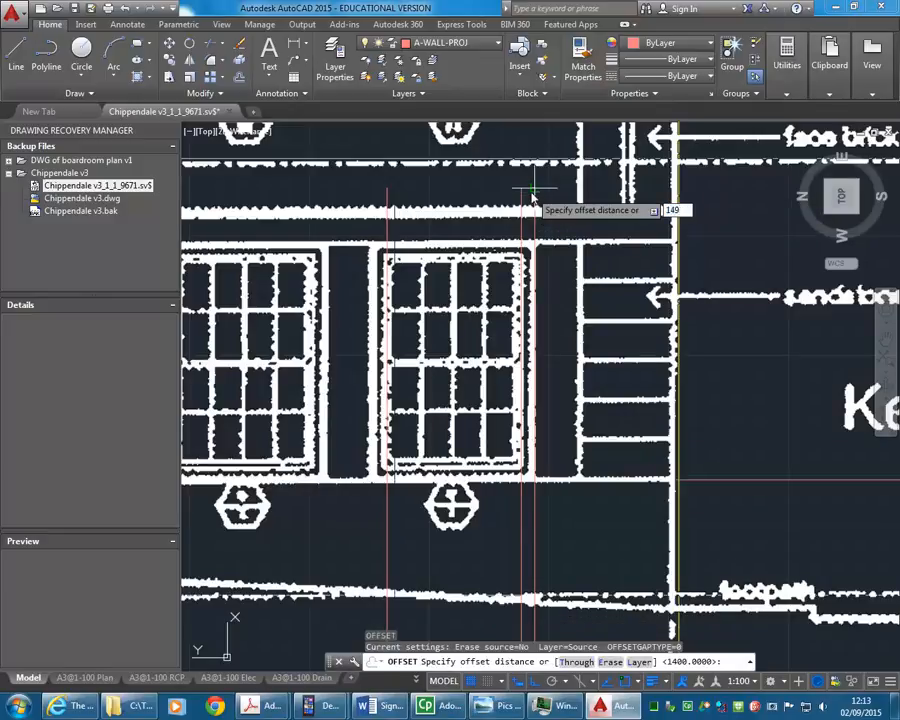
type("140")
key("Return")
left_click(387, 245)
left_click(344, 229)
key("Return")
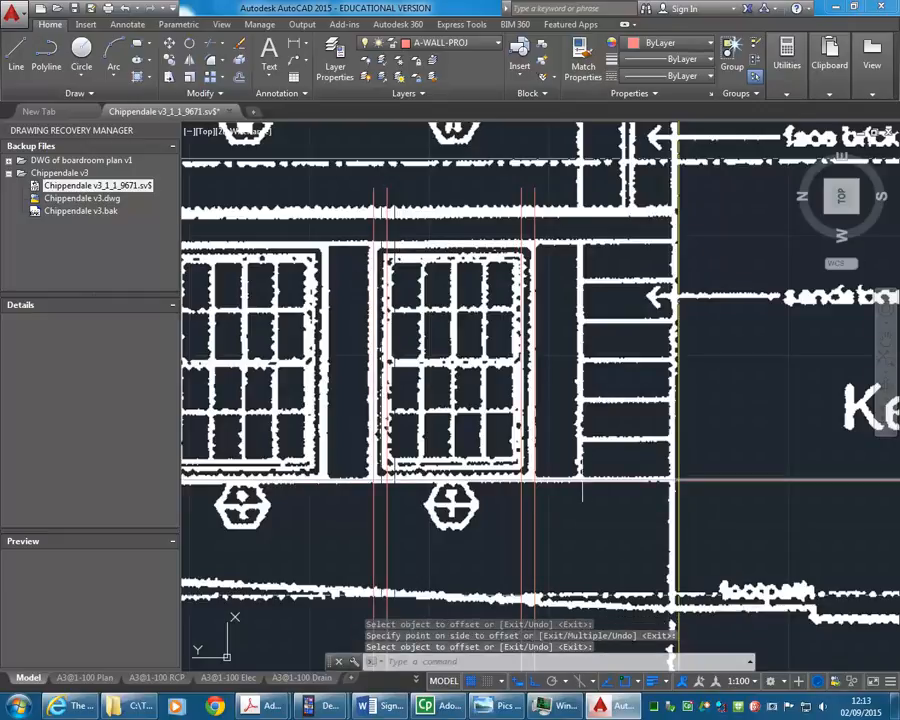
Step: Offset the horizontal sill line 140 upward for the inner bottom edge of the window frame
key("Return")
type("14")
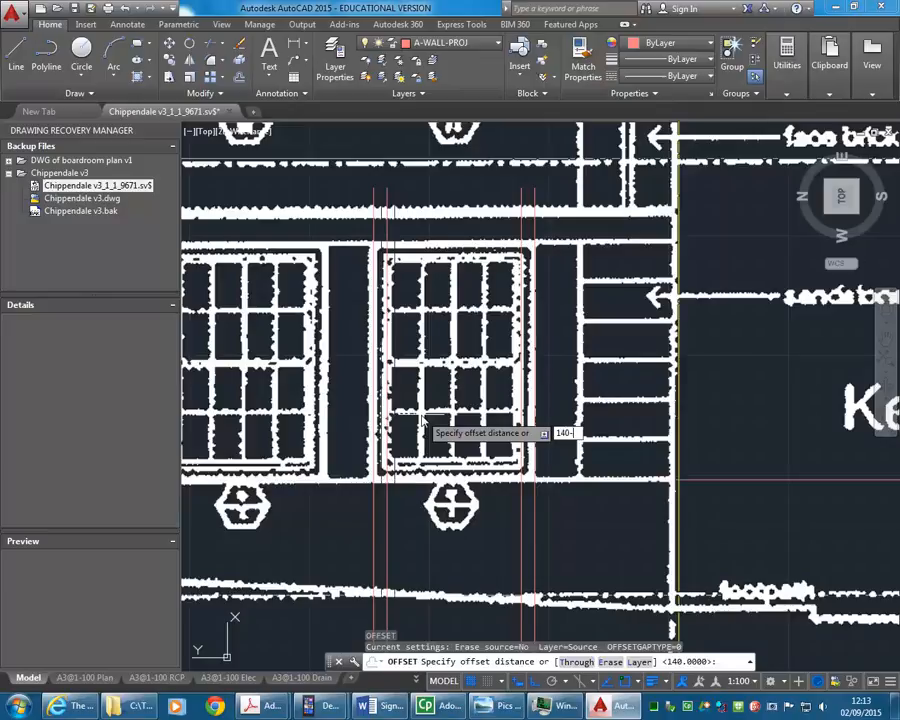
type("0")
key("Return")
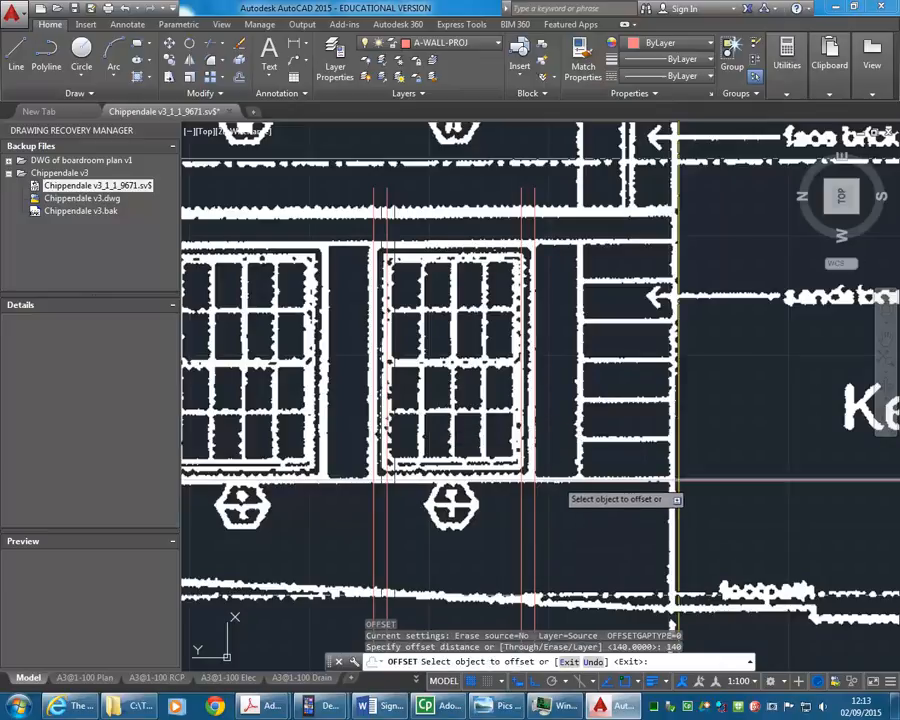
key("Return")
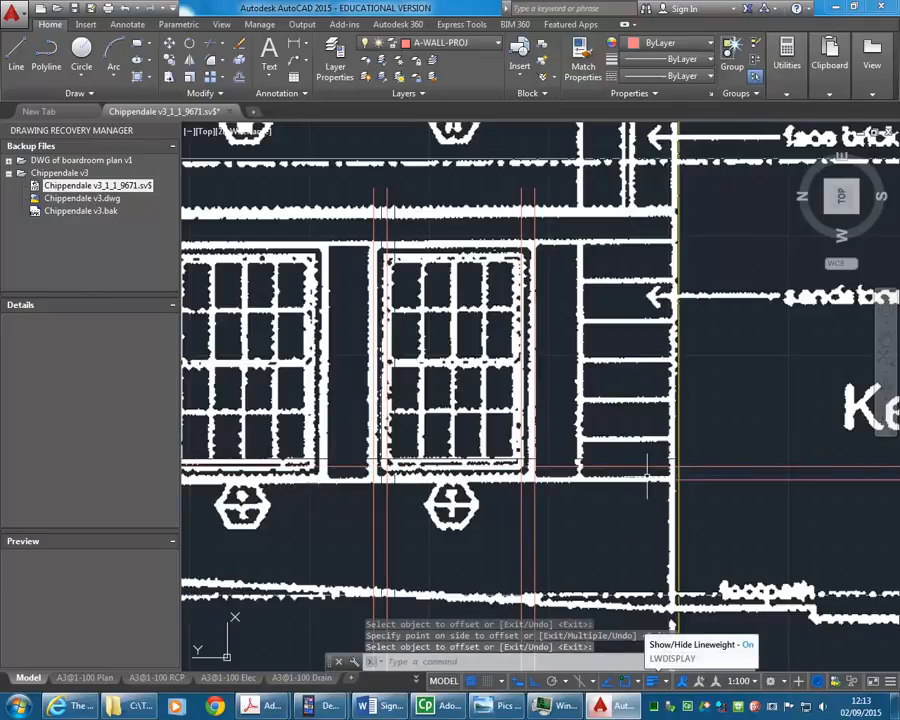
Step: Fillet the inner bottom frame line with both inner vertical lines to form the window's two lower inner corners
scroll(408, 444, "up", 3)
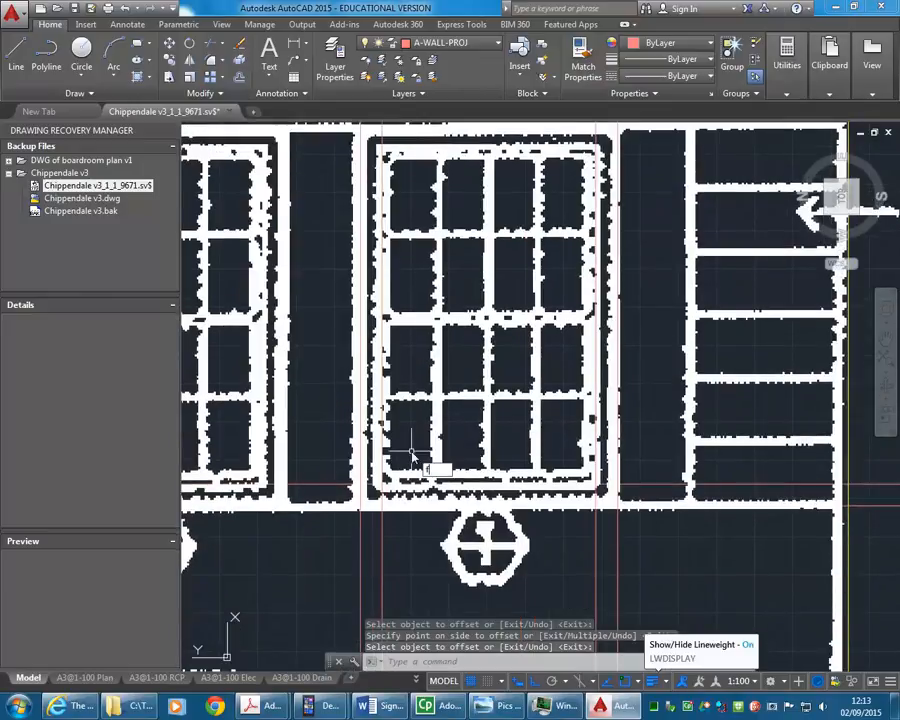
key("Return")
left_click(398, 487)
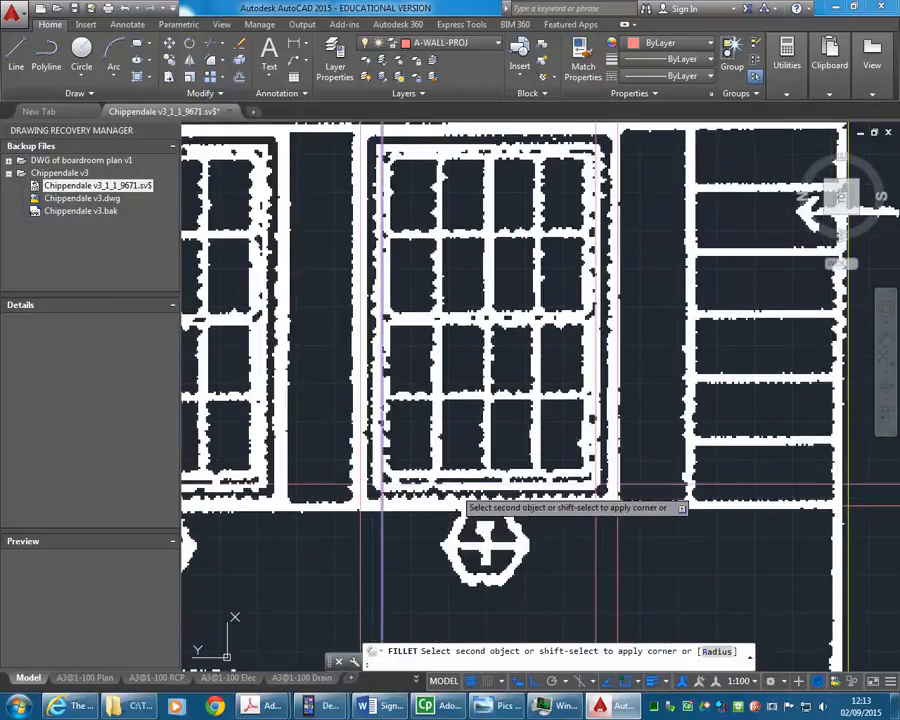
left_click(441, 484)
key("Return")
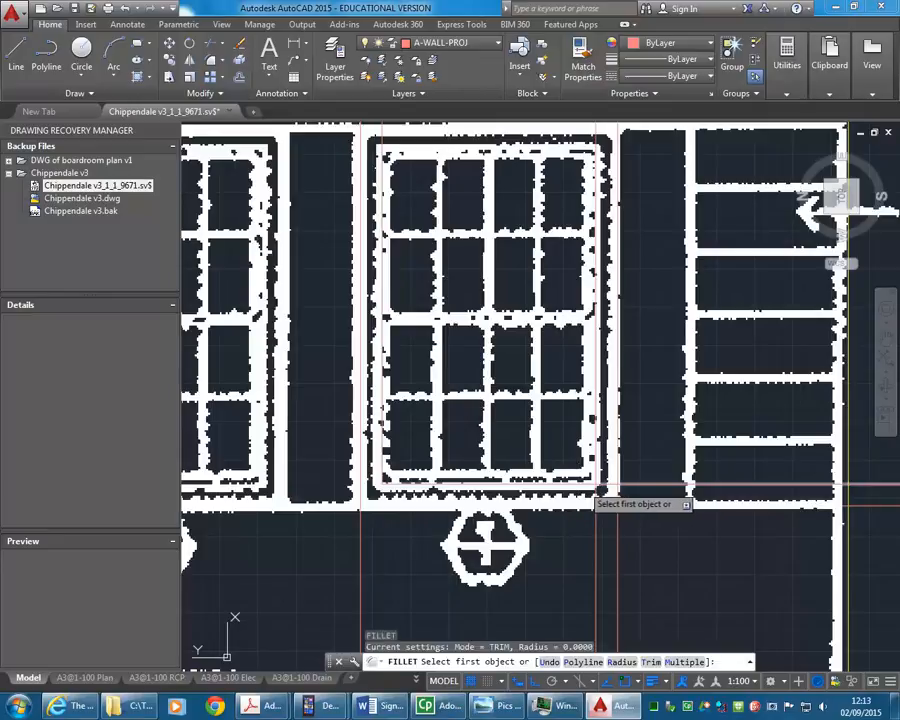
left_click(600, 487)
left_click(605, 492)
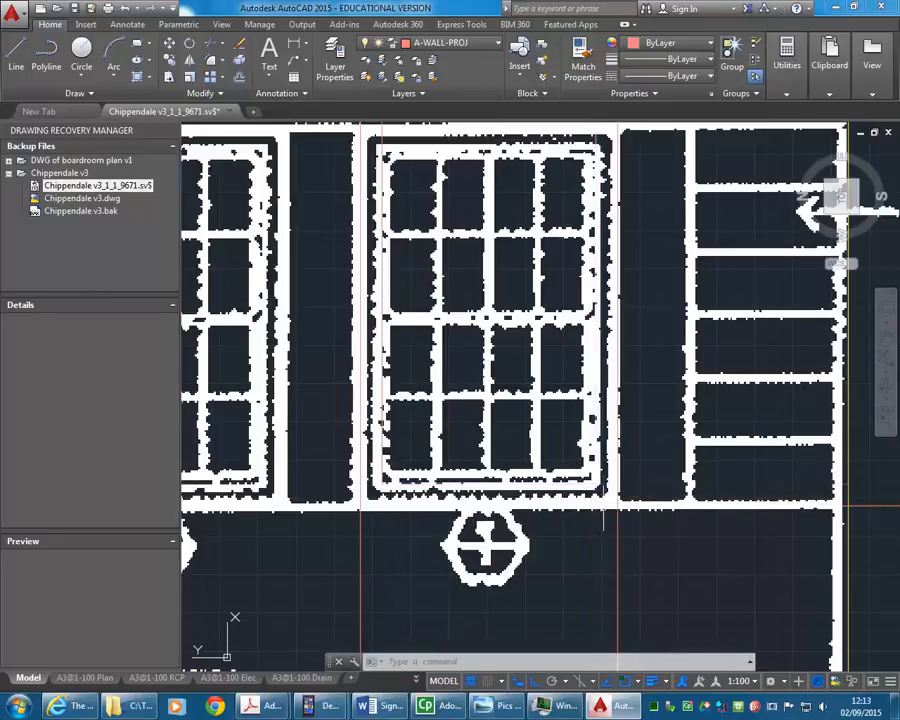
Step: Switch the A-PDF layer off and back on to check the traced window lines without the underlay
scroll(550, 495, "down", 2)
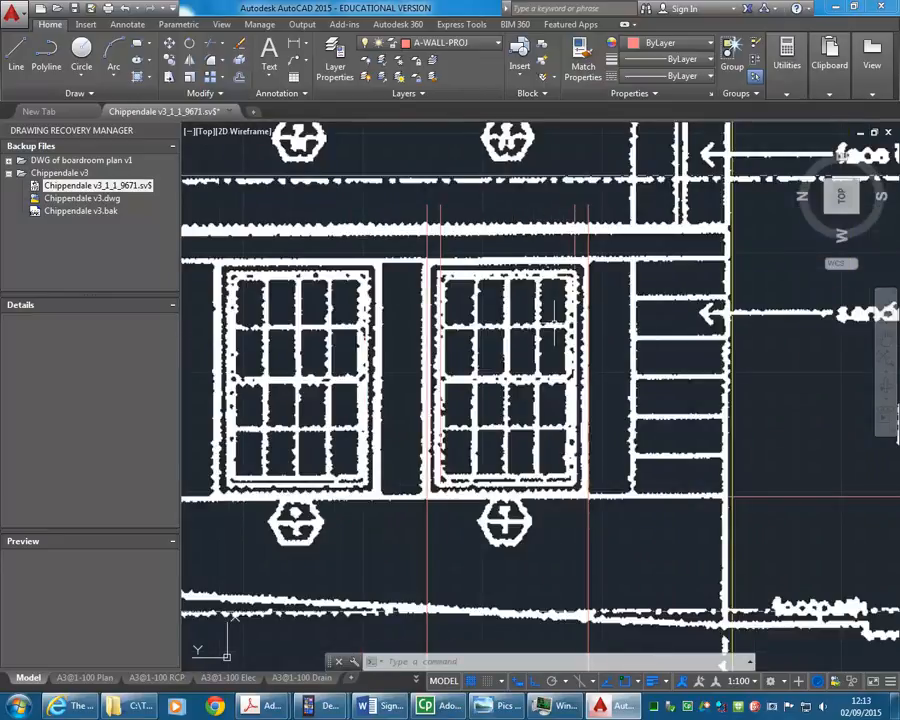
left_click(453, 43)
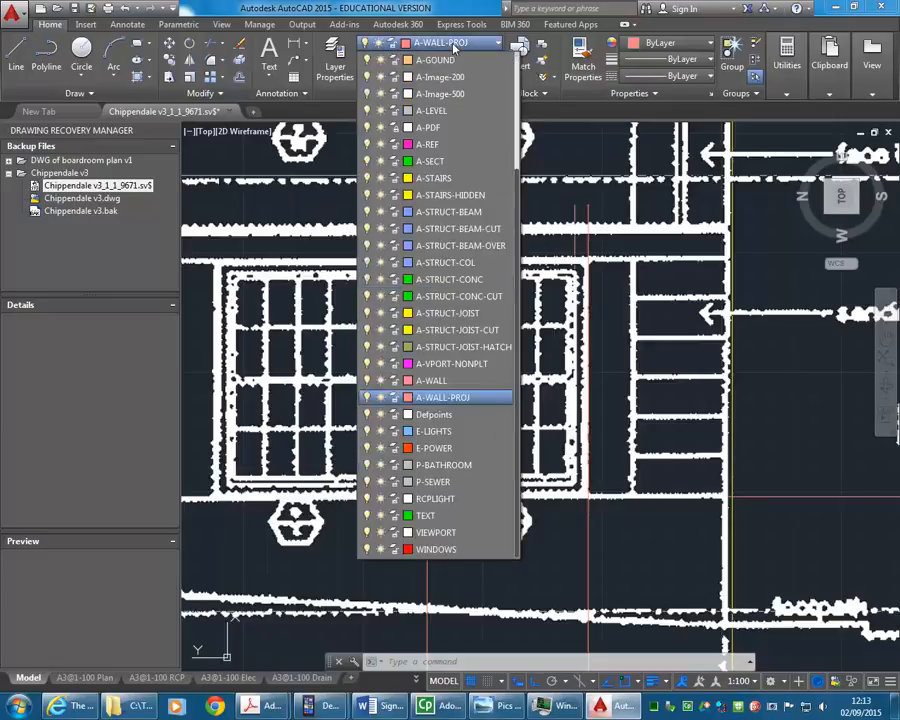
left_click(367, 127)
left_click(367, 127)
left_click(367, 127)
left_click(367, 127)
left_click(448, 43)
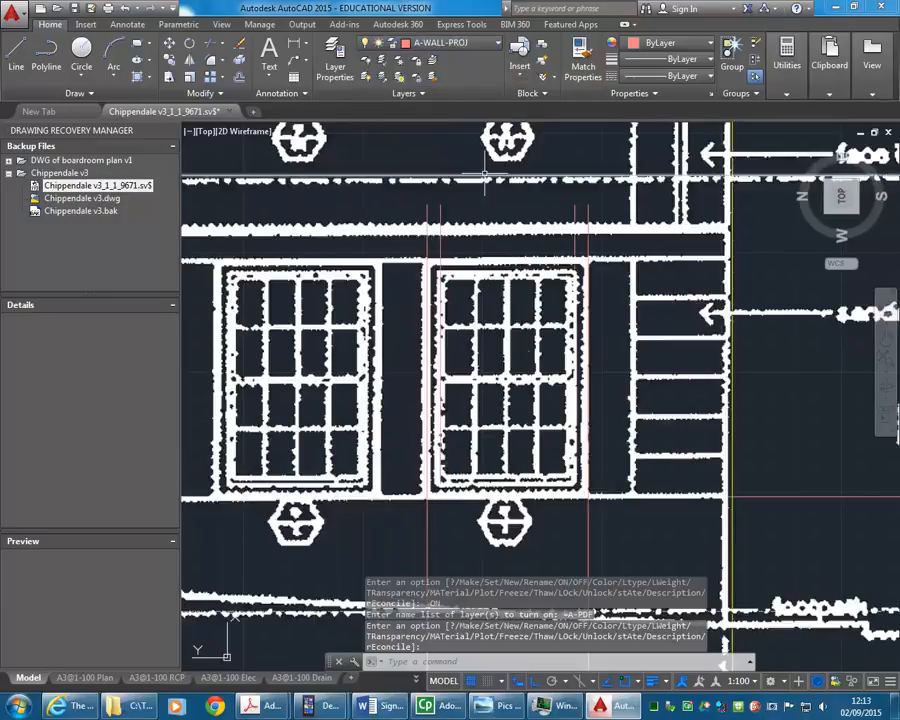
Step: Measure the window's height from the outer sill edge to the top of the outer frame
scroll(520, 354, "up", 2)
middle_click_drag(520, 354, 486, 286)
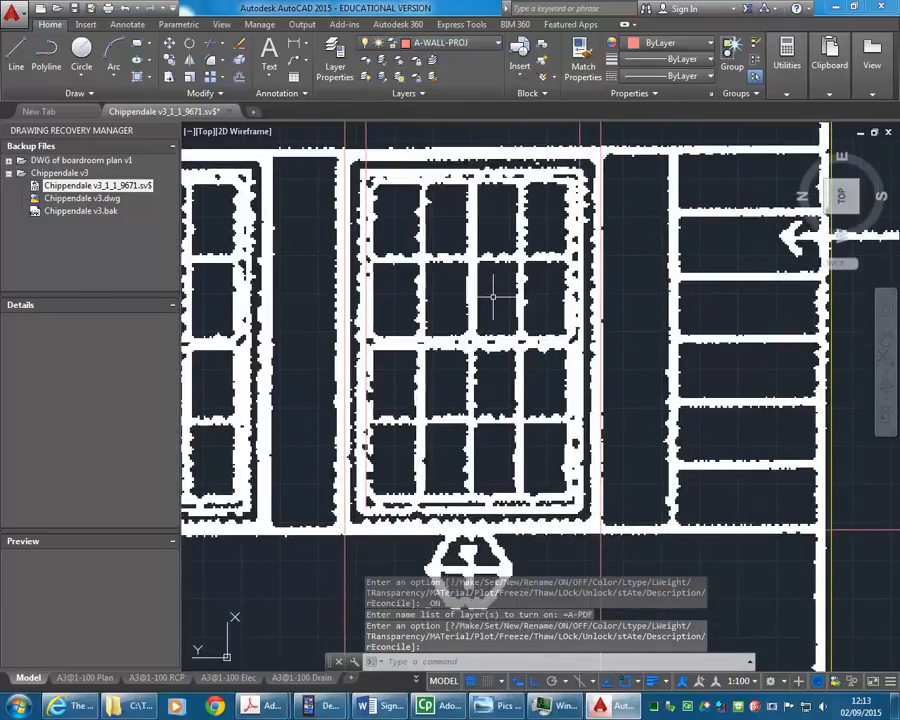
type("di")
key("Return")
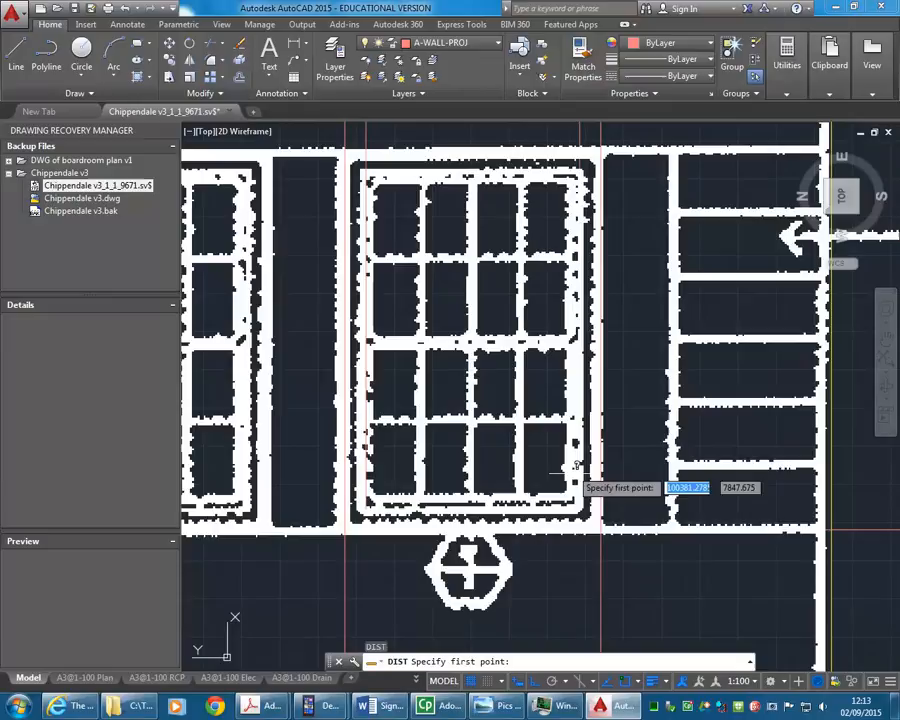
left_click(600, 524)
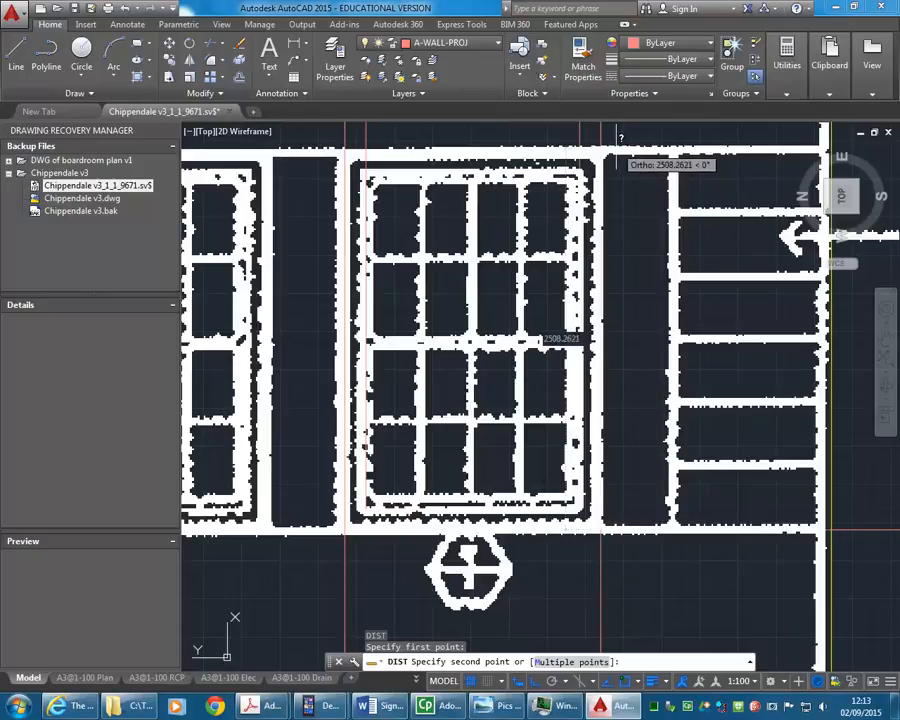
key("Escape")
Step: Offset the sill line 2500 upward to set the window's outer head line
type("o")
key("Return")
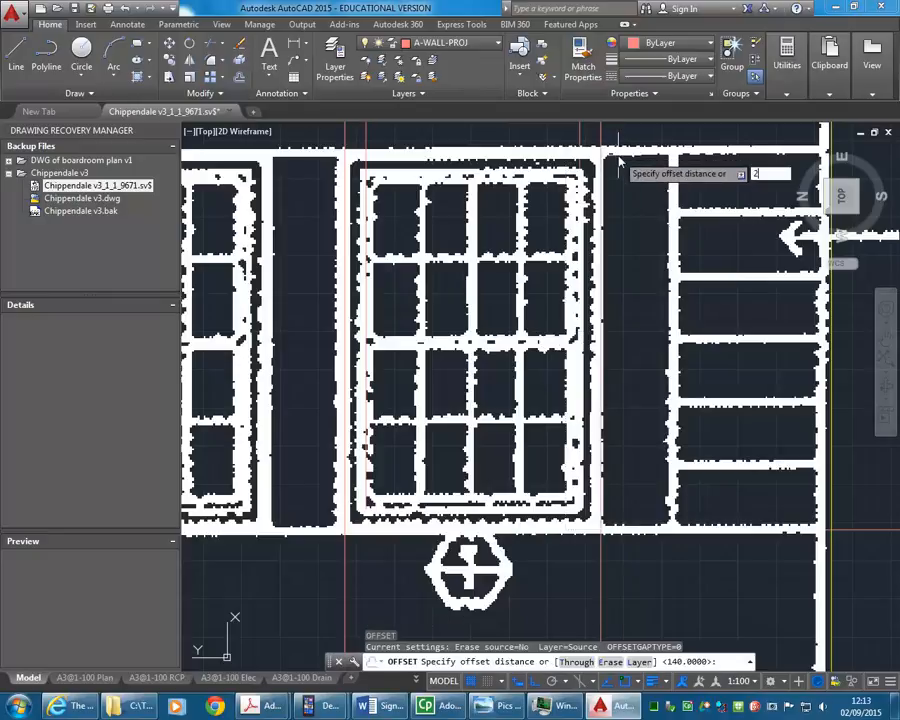
key("Return")
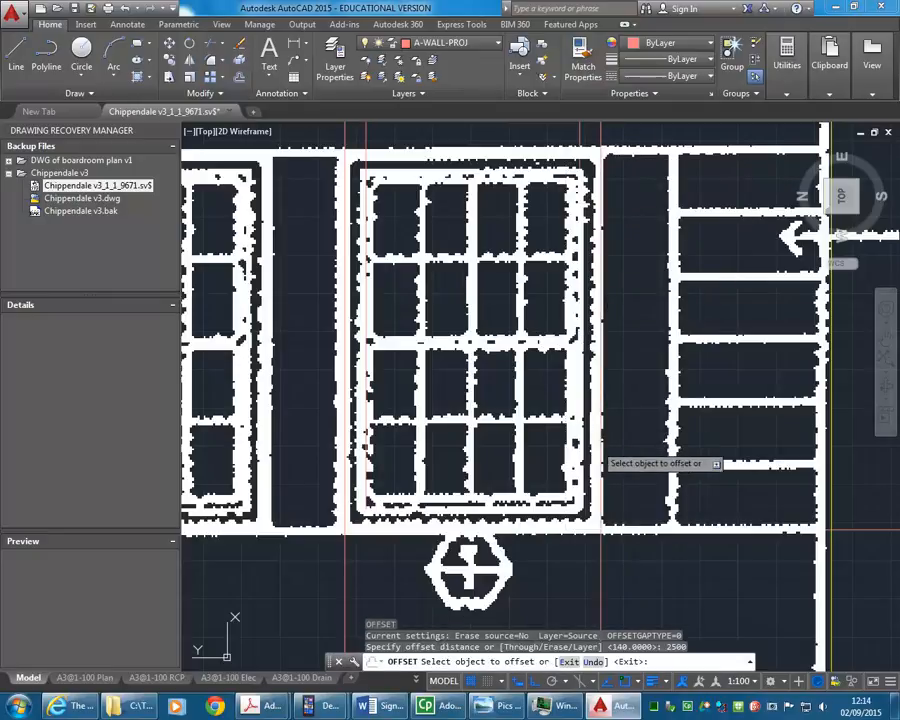
left_click(626, 530)
left_click(626, 326)
key("Return")
scroll(613, 257, "down", 3)
scroll(553, 256, "up", 3)
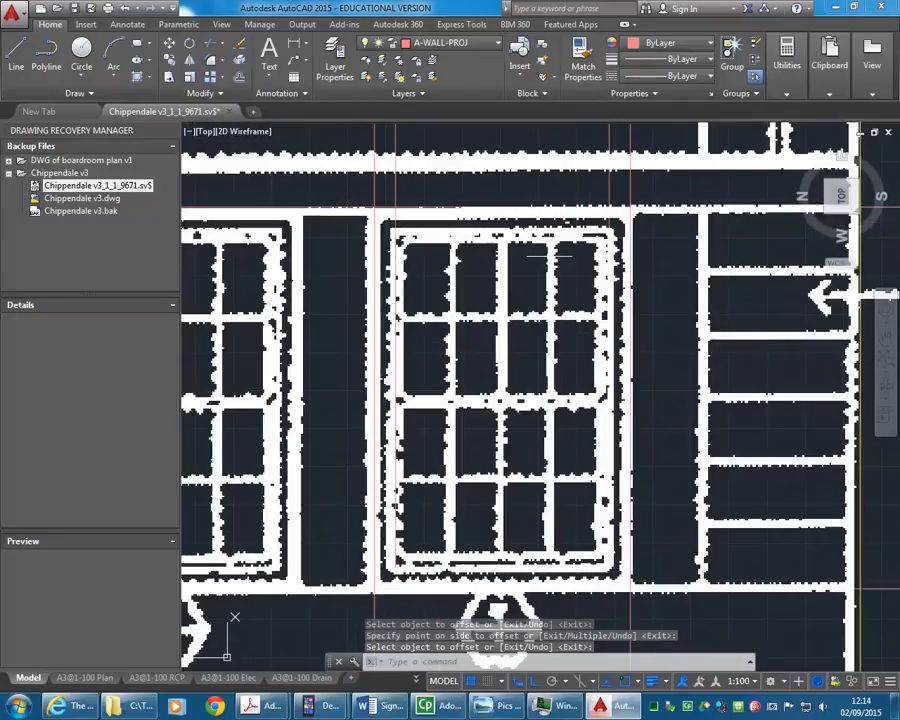
Step: Fillet the head line with both outer vertical lines to form the window frame's two upper outer corners
type("f")
key("Return")
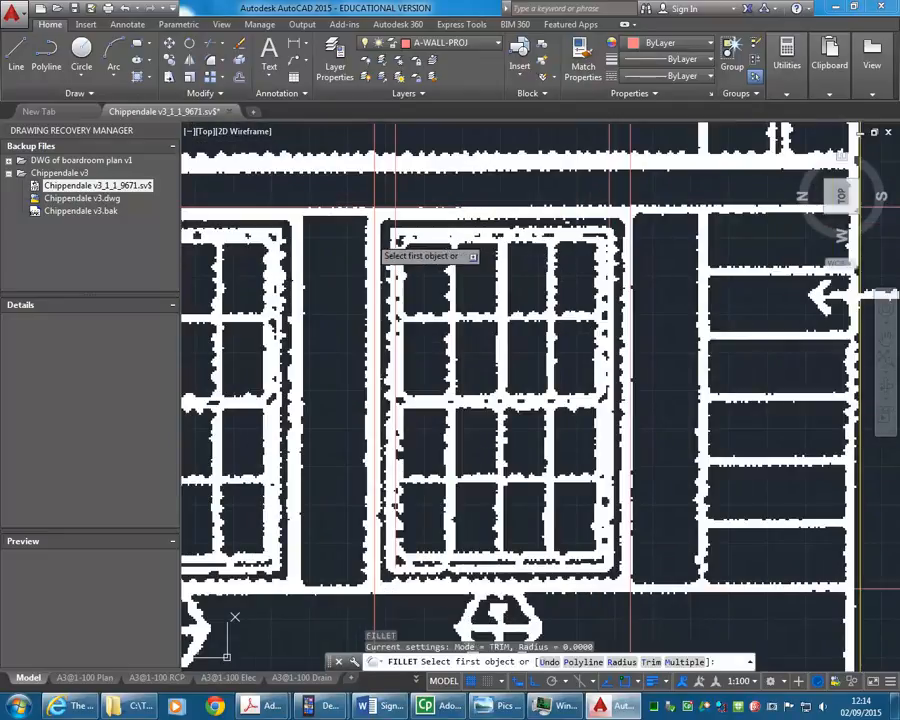
left_click(375, 219)
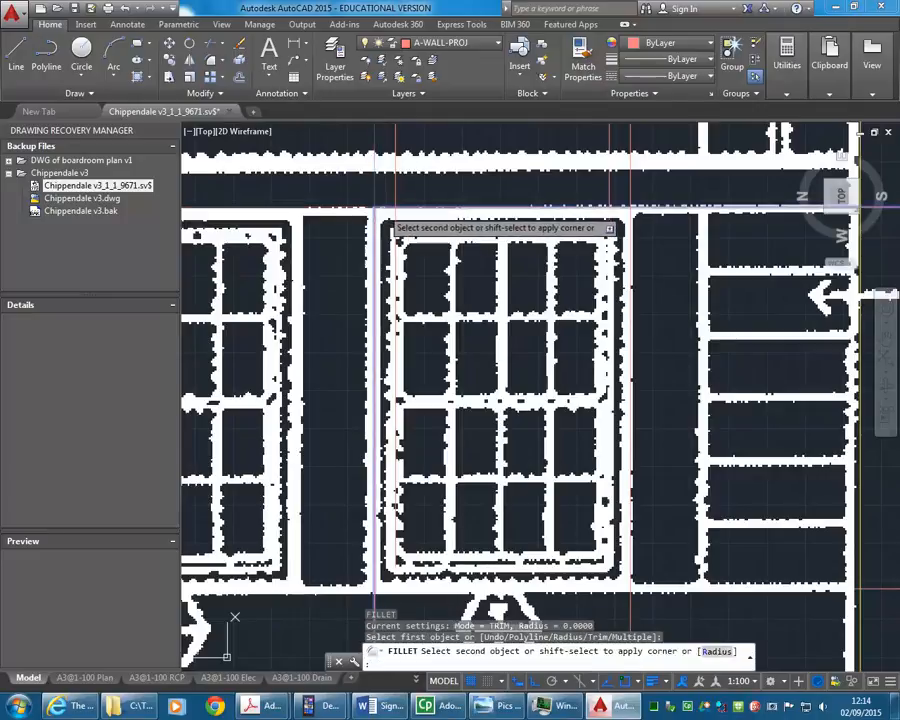
left_click(390, 207)
key("Return")
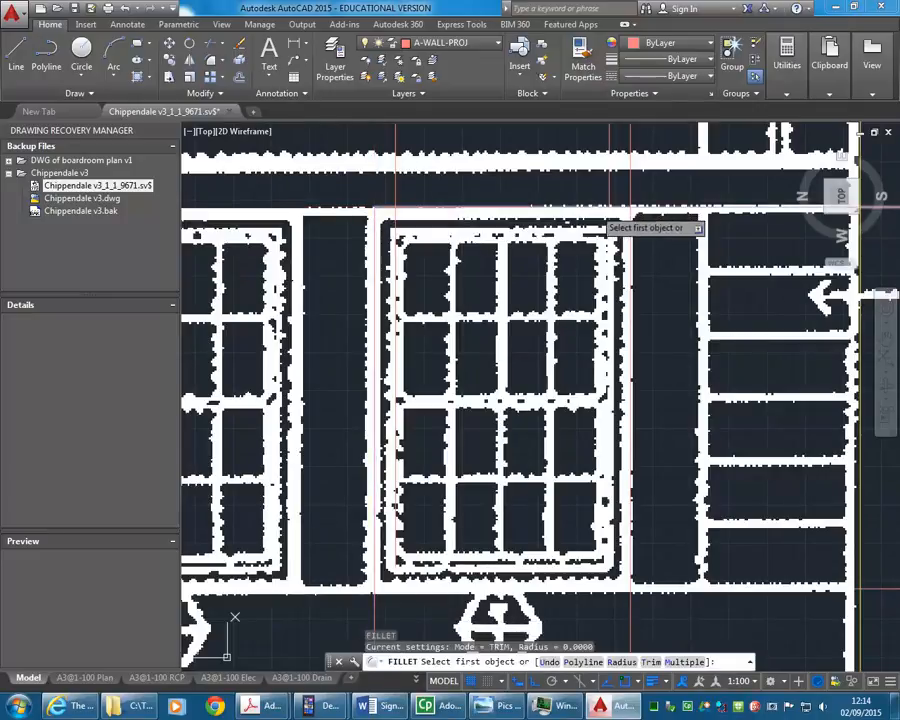
left_click(608, 212)
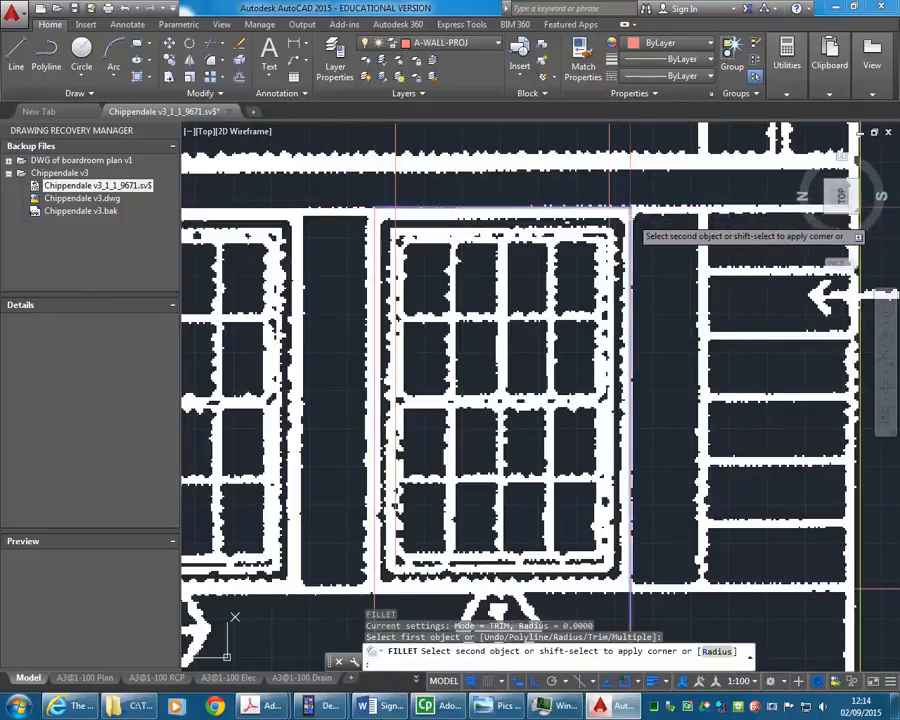
left_click(632, 225)
Step: Offset the window's outer head line 140 downward to set the inner head line
type("o")
key("Return")
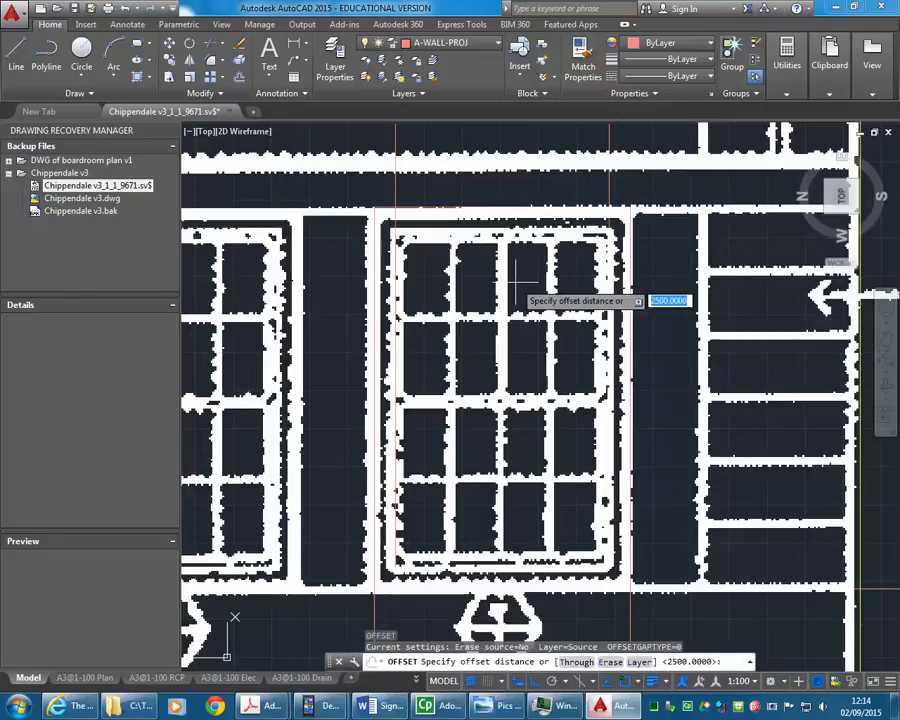
key("Return")
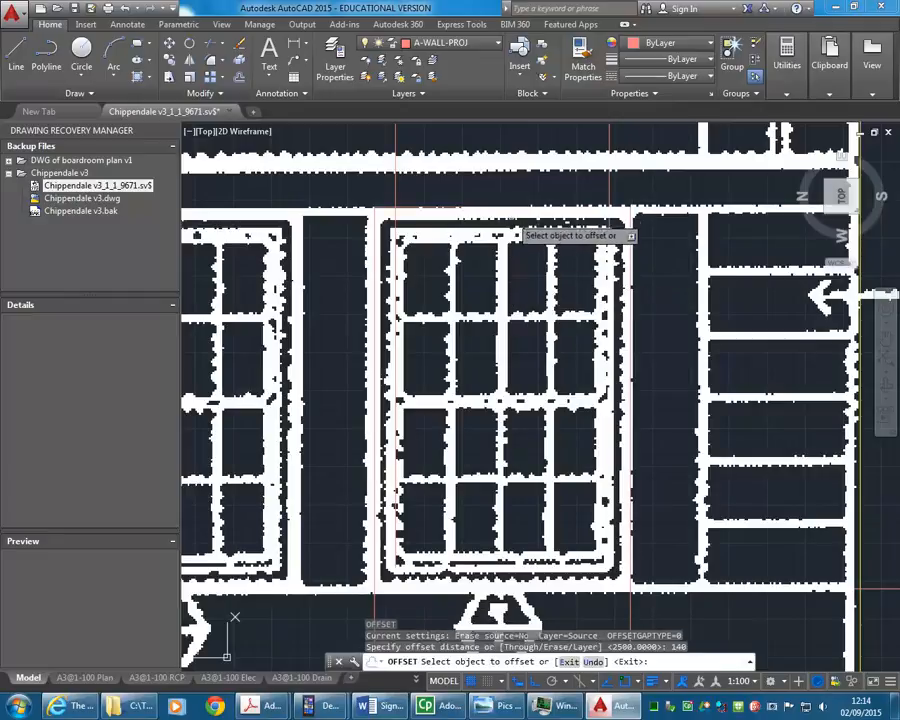
left_click(513, 205)
left_click(512, 240)
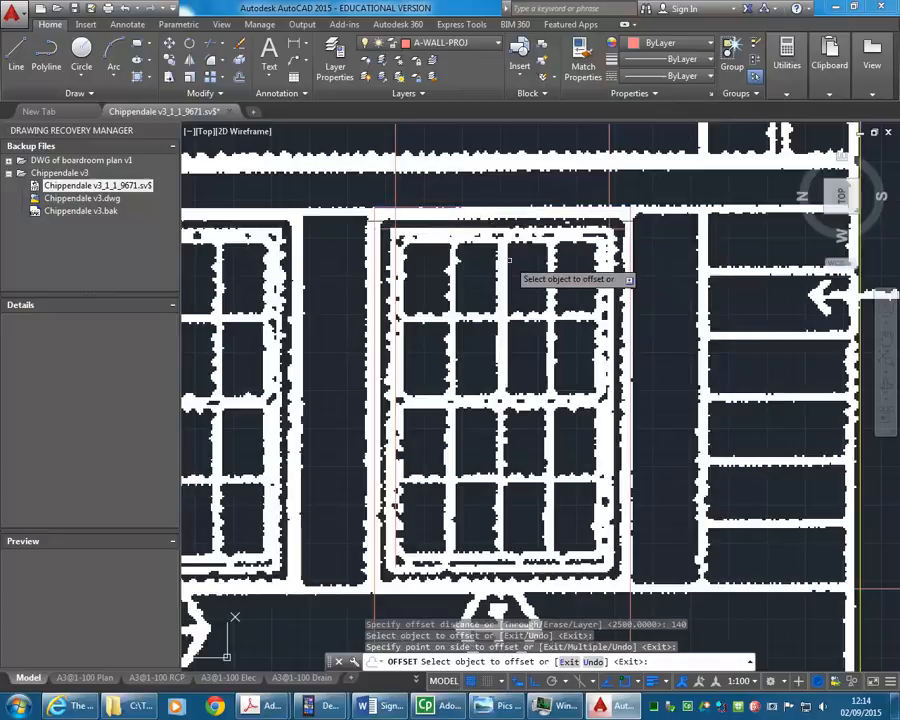
key("Return")
Step: Fillet the inner head line with both inner vertical lines to form the inner frame's two upper corners
type("f")
key("Return")
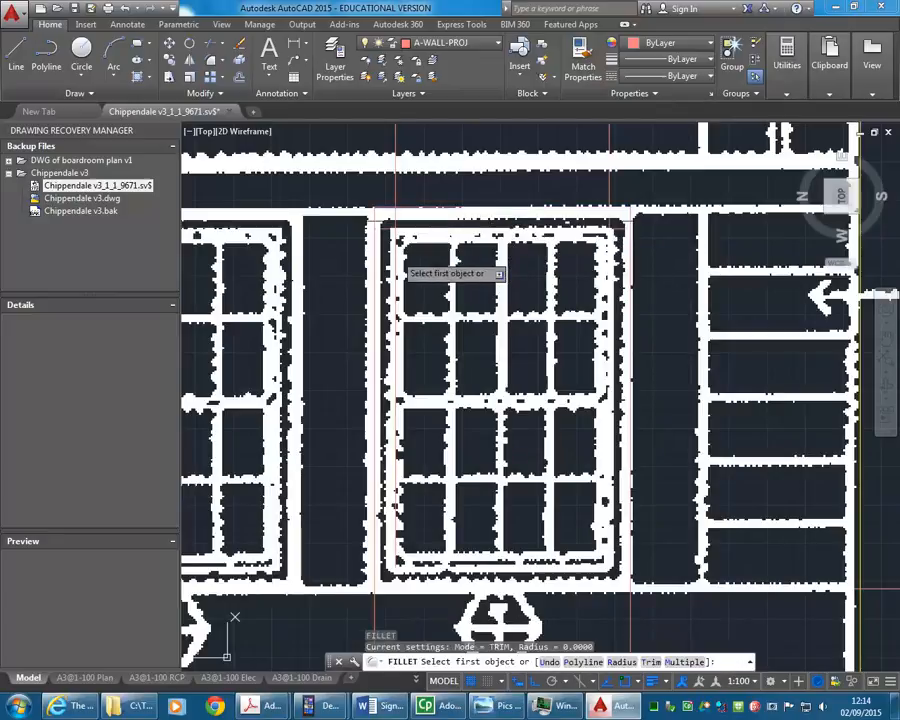
left_click(395, 252)
left_click(408, 229)
key("Return")
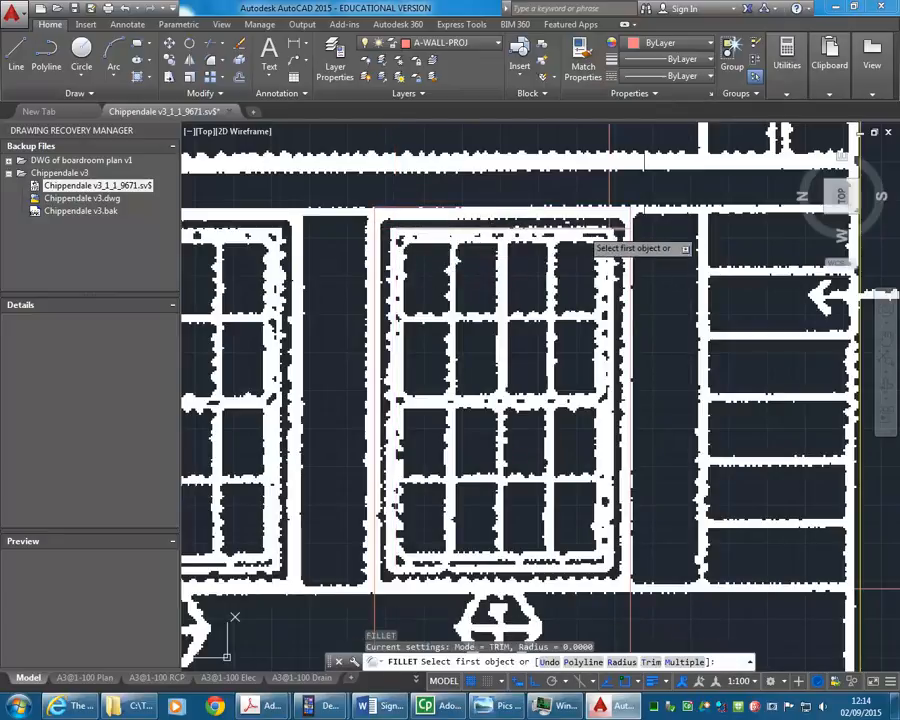
left_click(608, 243)
scroll(555, 305, "down", 3)
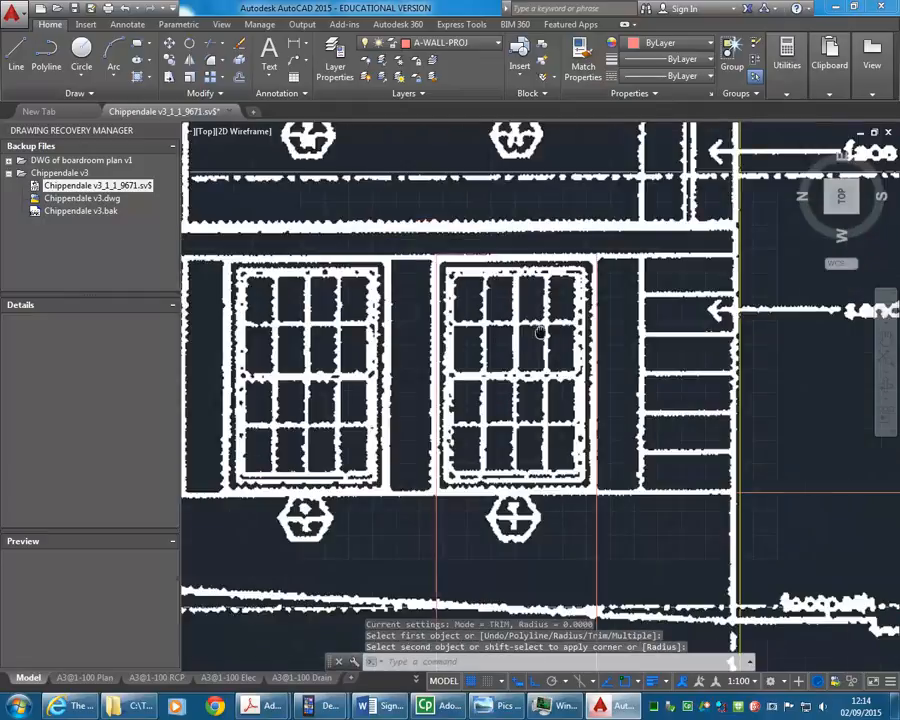
Step: Turn off the A-PDF layer and trim both outer vertical lines below the sill line
left_click(450, 42)
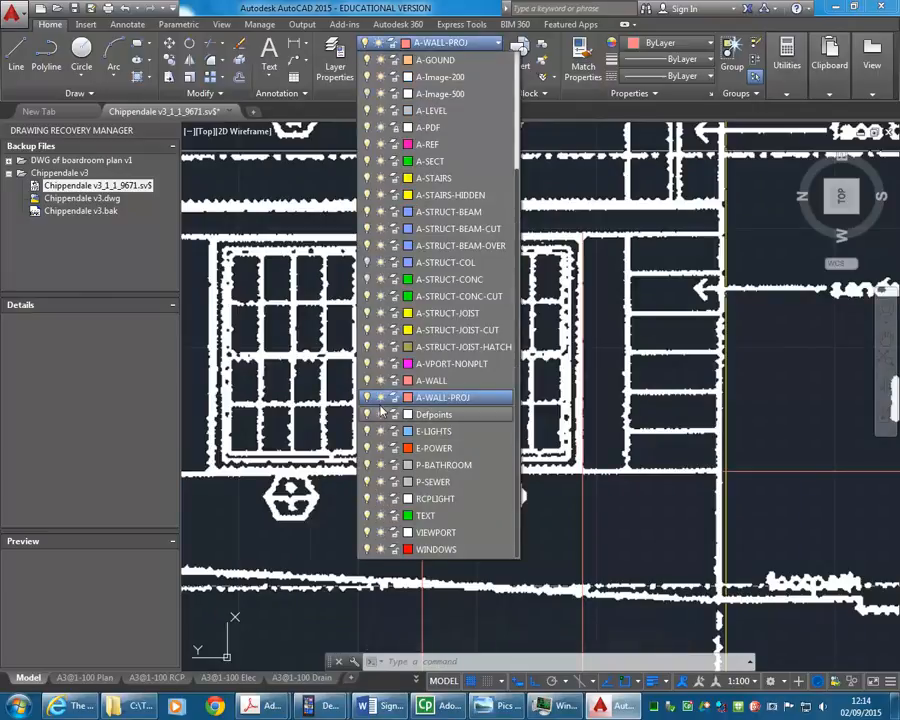
left_click(366, 127)
left_click(620, 534)
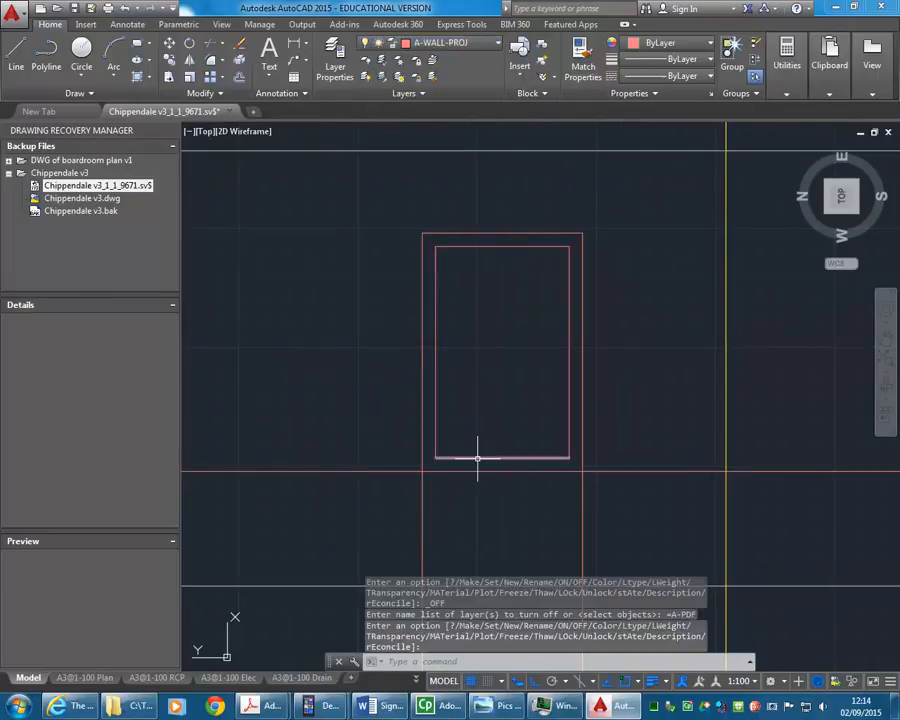
left_click(500, 471)
key("Return")
left_click(599, 502)
left_click(380, 542)
key("Return")
scroll(390, 310, "up", 3)
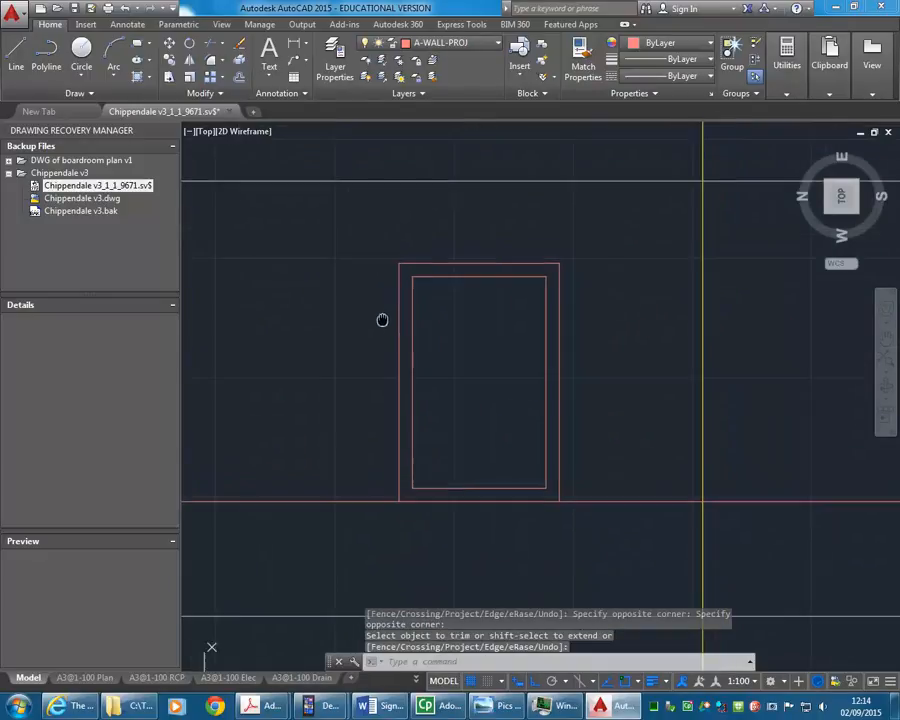
Step: Create a new layer named A-WINDOW-PROJ
left_click(445, 42)
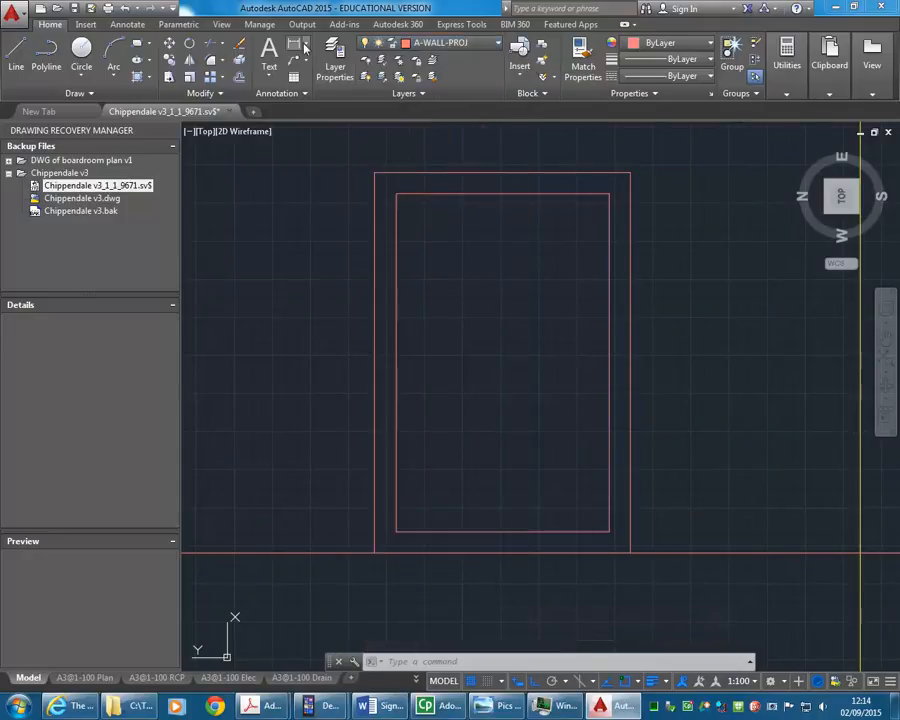
left_click(335, 60)
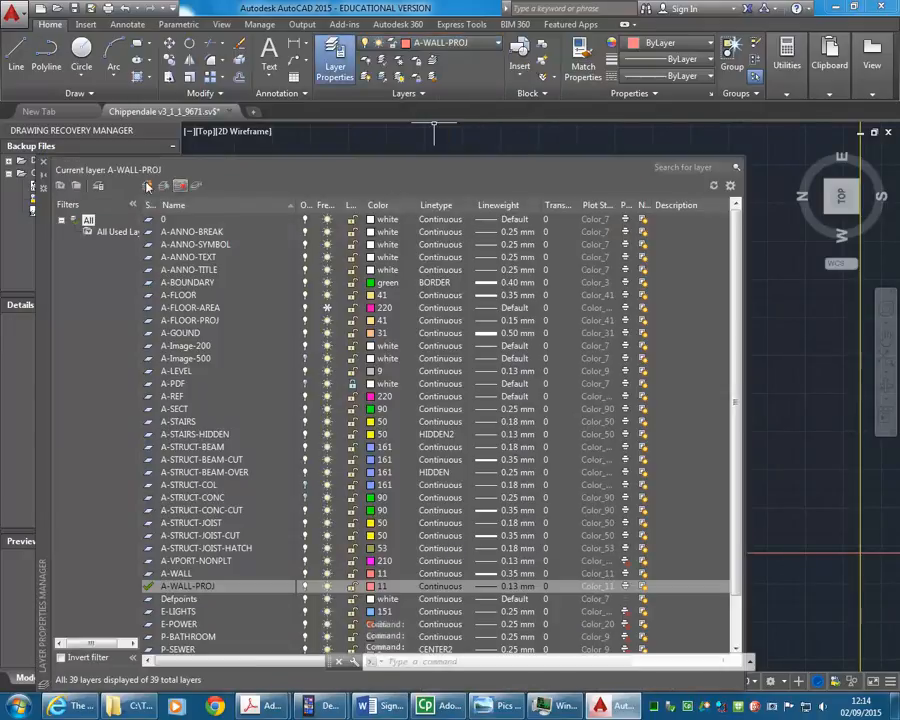
left_click(197, 186)
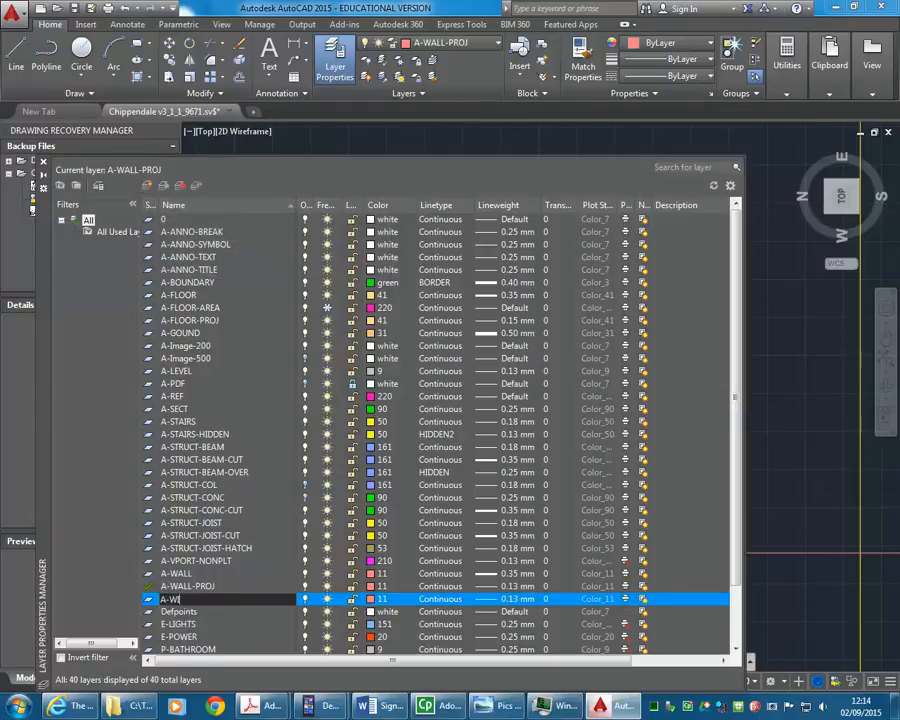
key("Return")
Step: Set the A-WINDOW-PROJ layer's color to 41 and make it the current layer
left_click(374, 599)
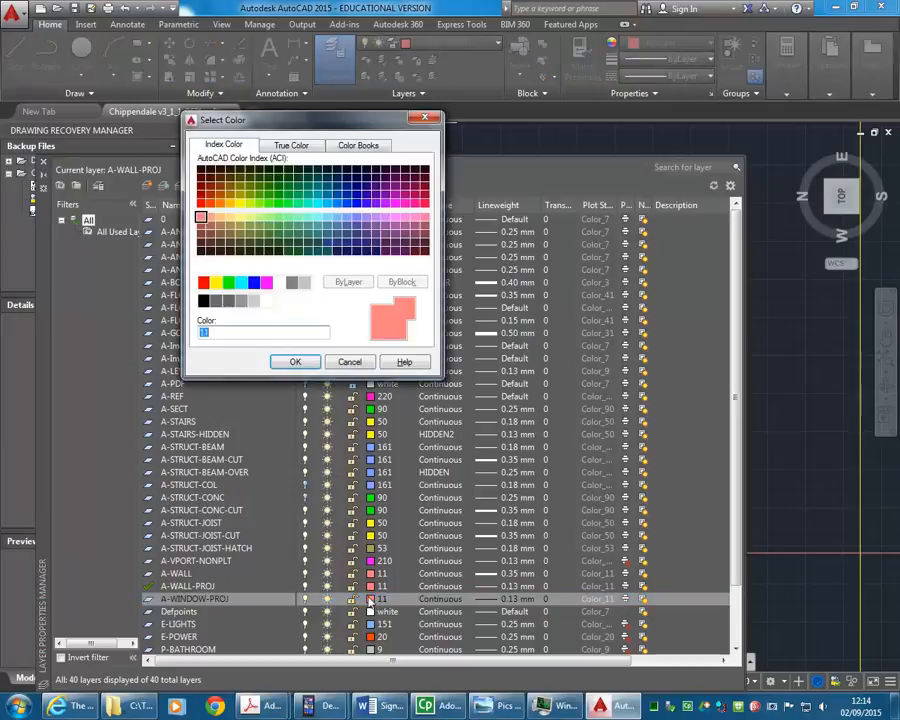
left_click(230, 204)
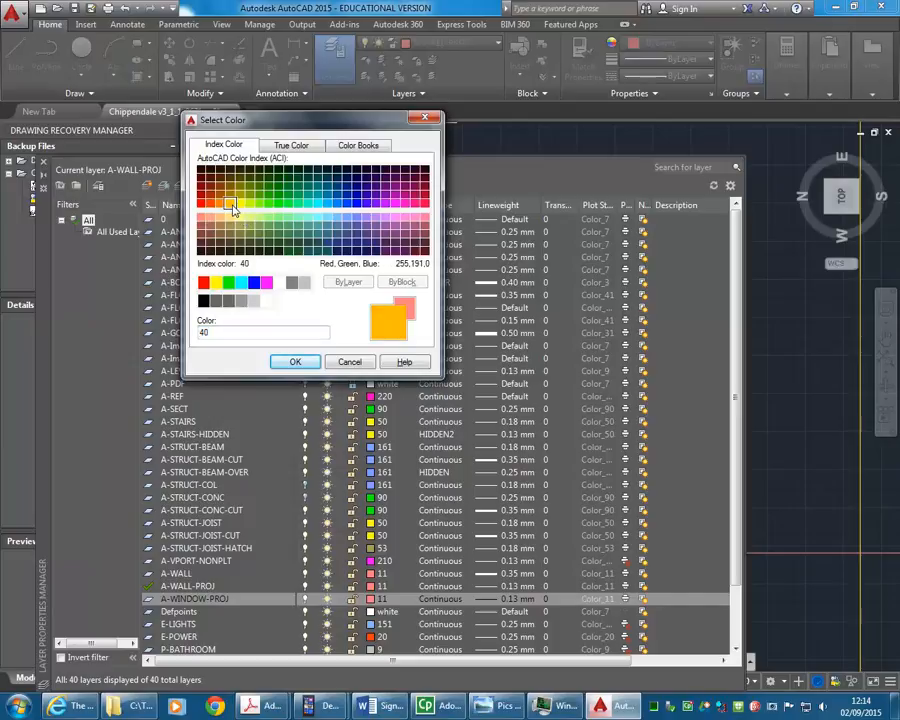
left_click(241, 204)
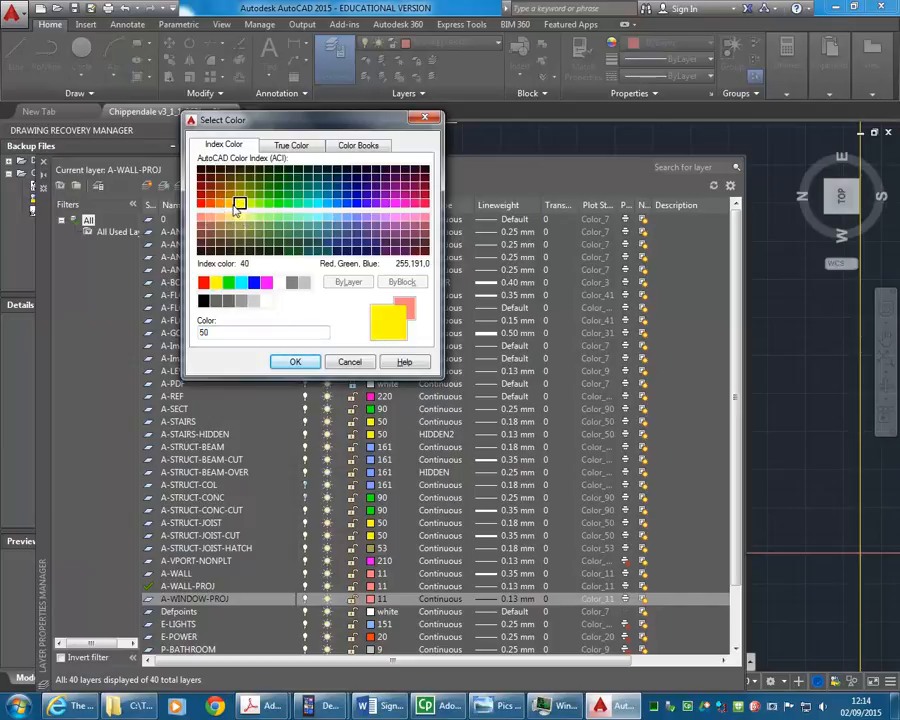
left_click(230, 204)
left_click(230, 217)
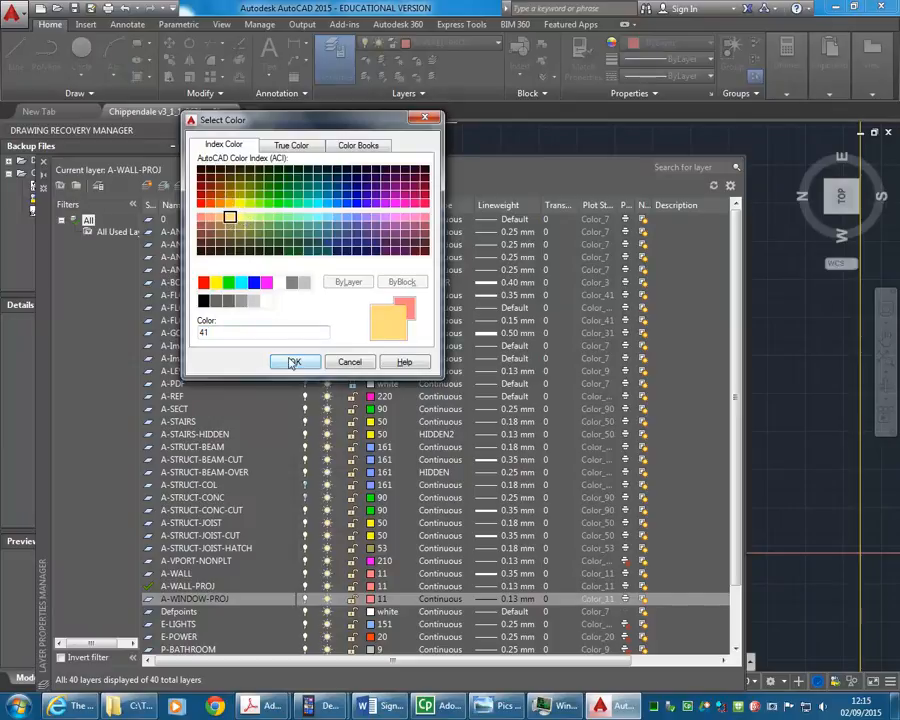
left_click(295, 362)
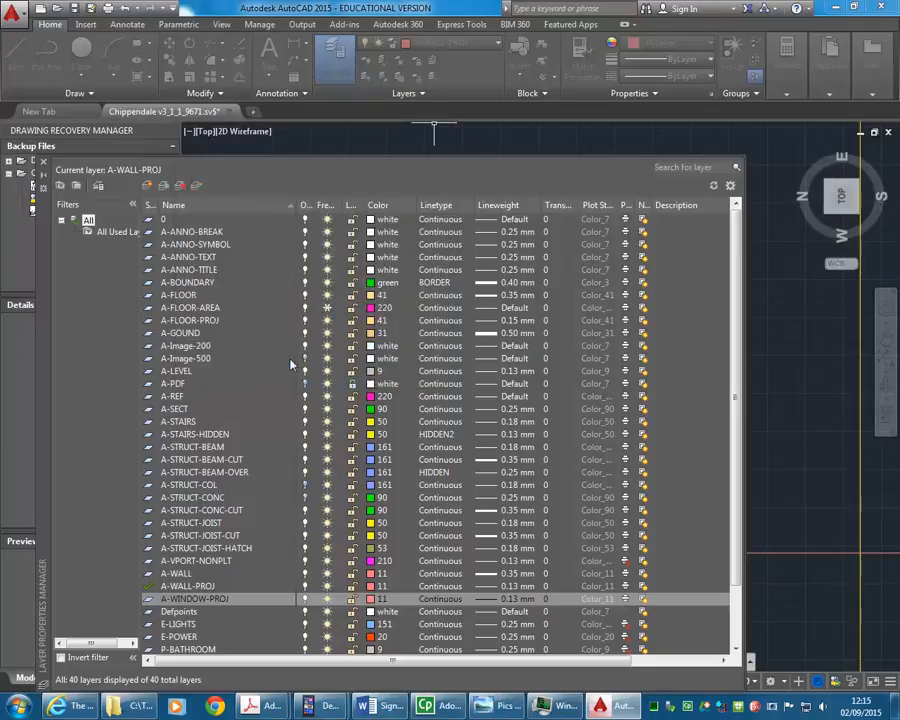
double_click(148, 600)
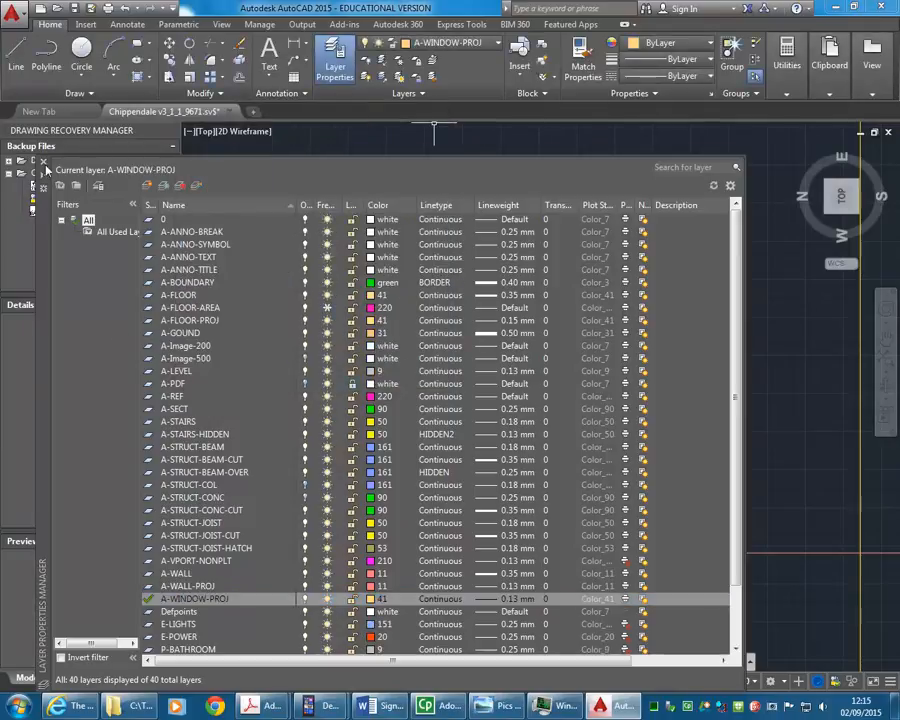
left_click(43, 161)
Step: Move the four lines of the inner window rectangle to the A-WINDOW-PROJ layer
left_click(375, 176)
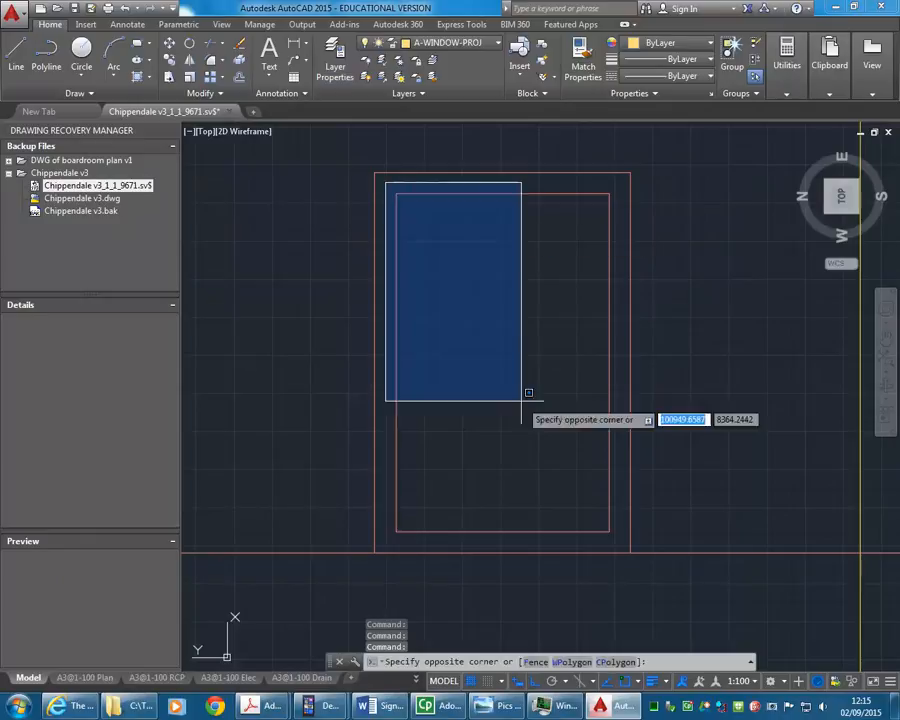
left_click(626, 537)
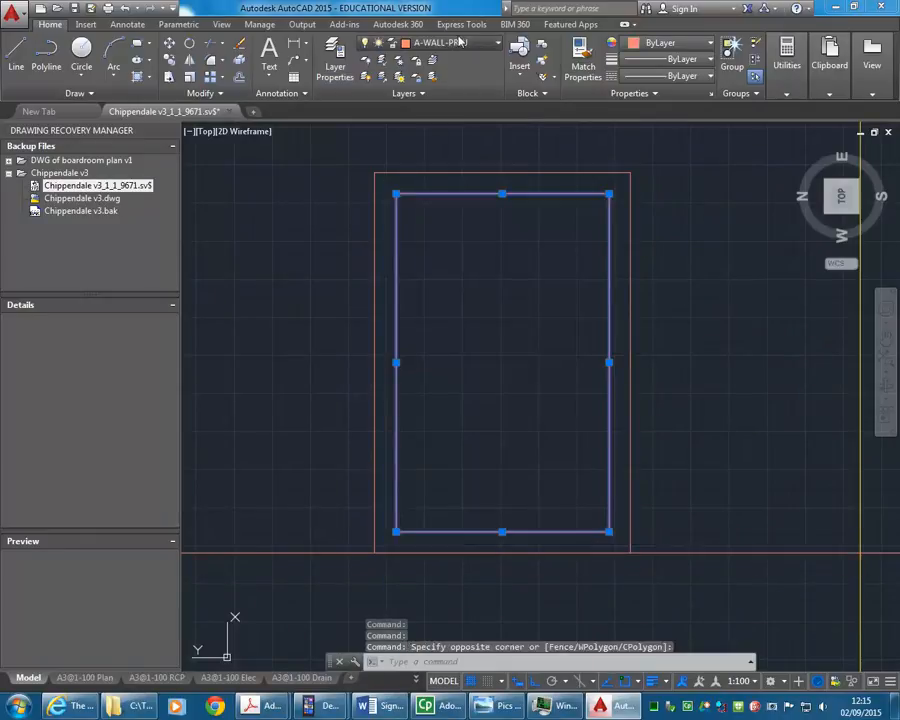
left_click(463, 45)
left_click(410, 397)
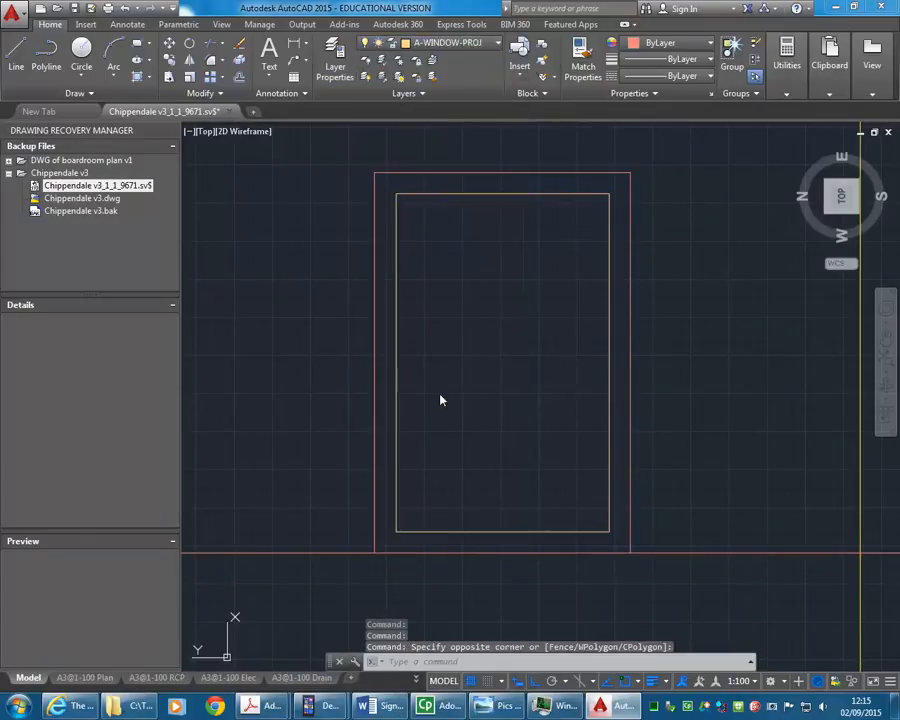
key("Escape")
key("Escape")
Step: Turn the A-PDF layer back on to bring back the elevation underlay
left_click(446, 44)
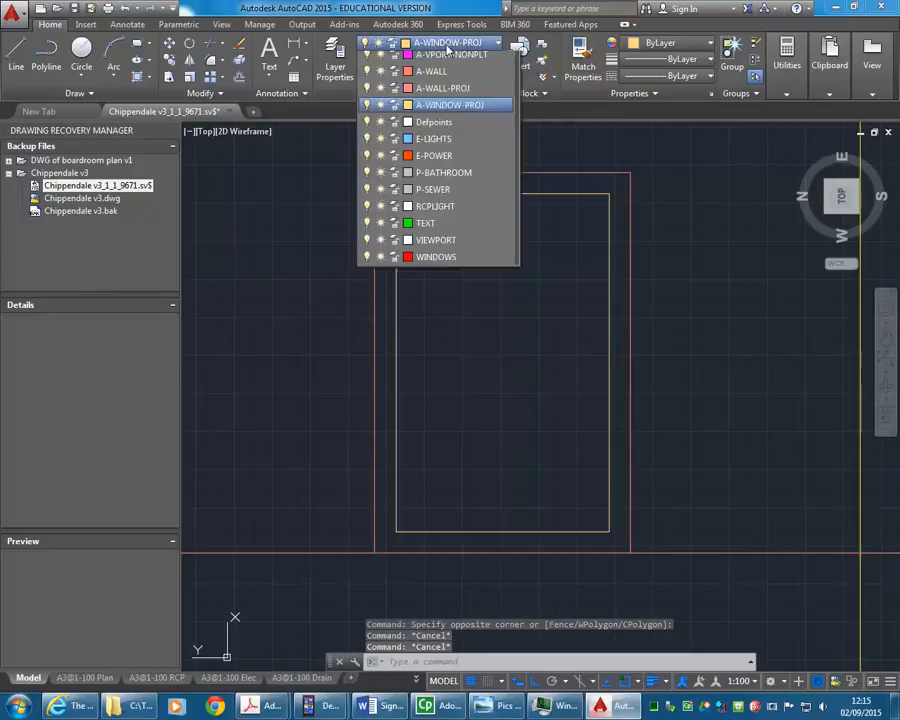
left_click(367, 111)
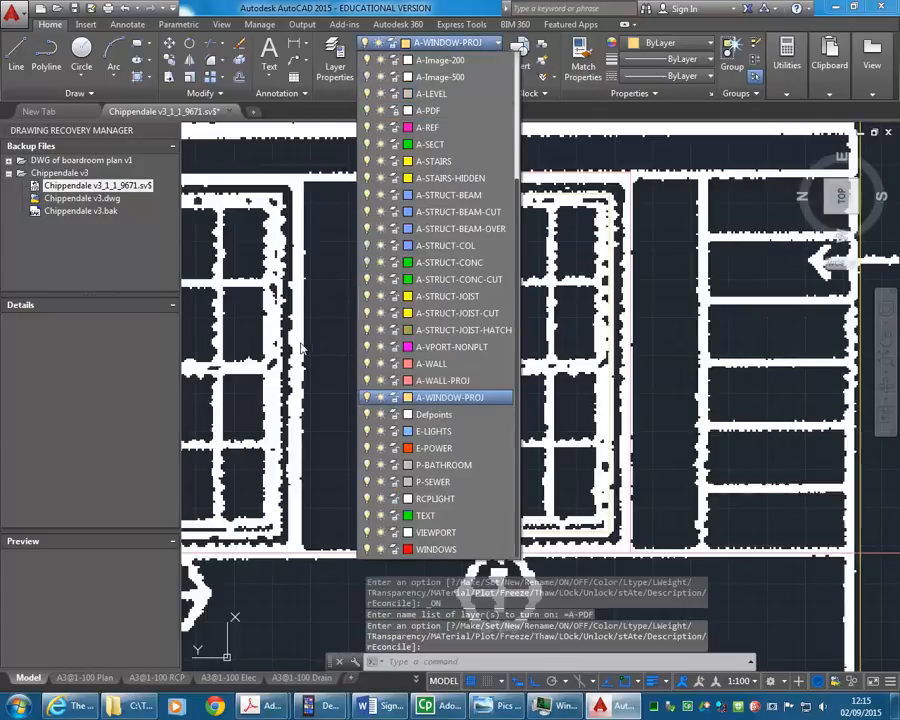
left_click(302, 338)
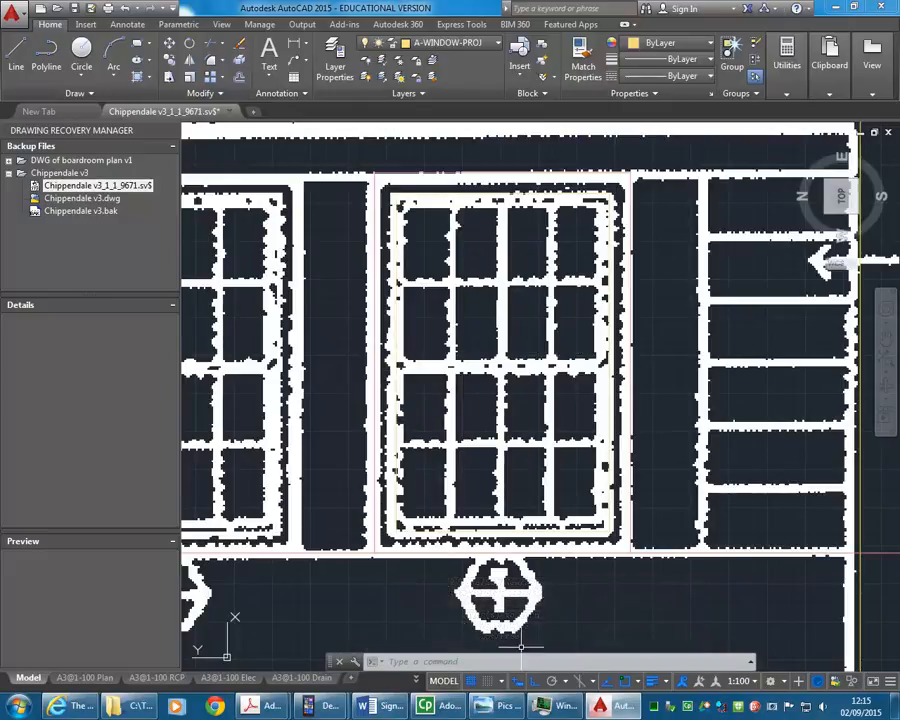
Step: Switch to Windows Photo Viewer and browse back to the window photo Pics 129.jpg
left_click(498, 707)
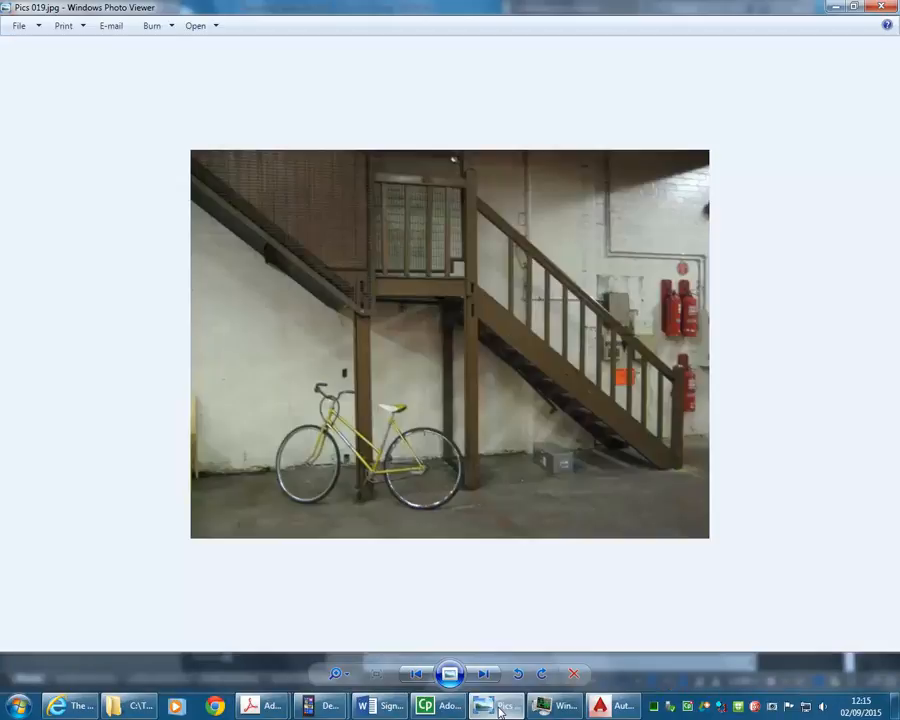
left_click(415, 676)
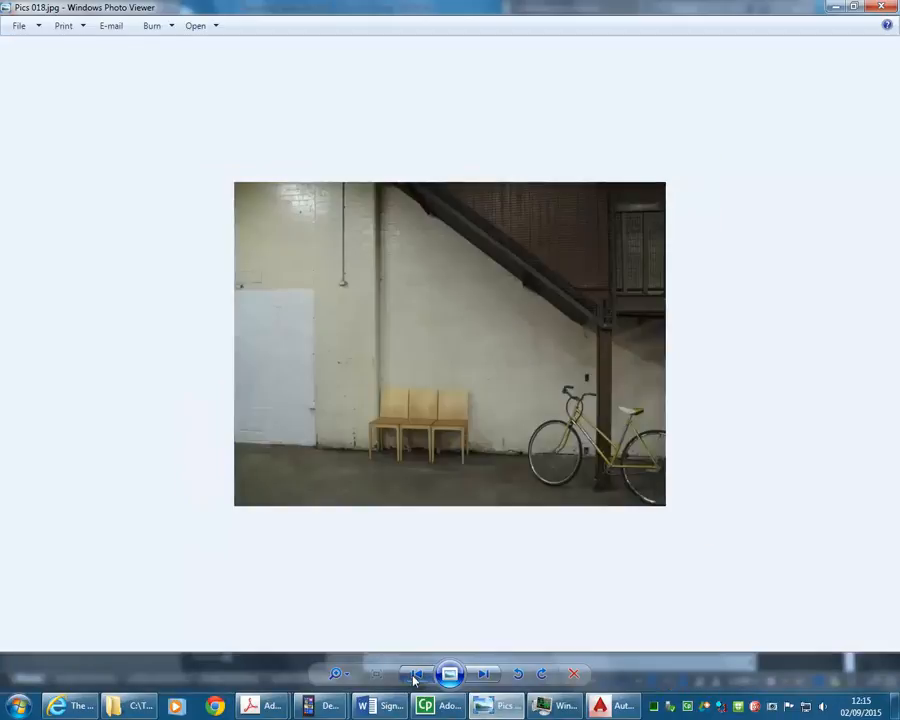
left_click(415, 676)
left_click(415, 676)
left_click(415, 676)
left_click(415, 676)
left_click(415, 676)
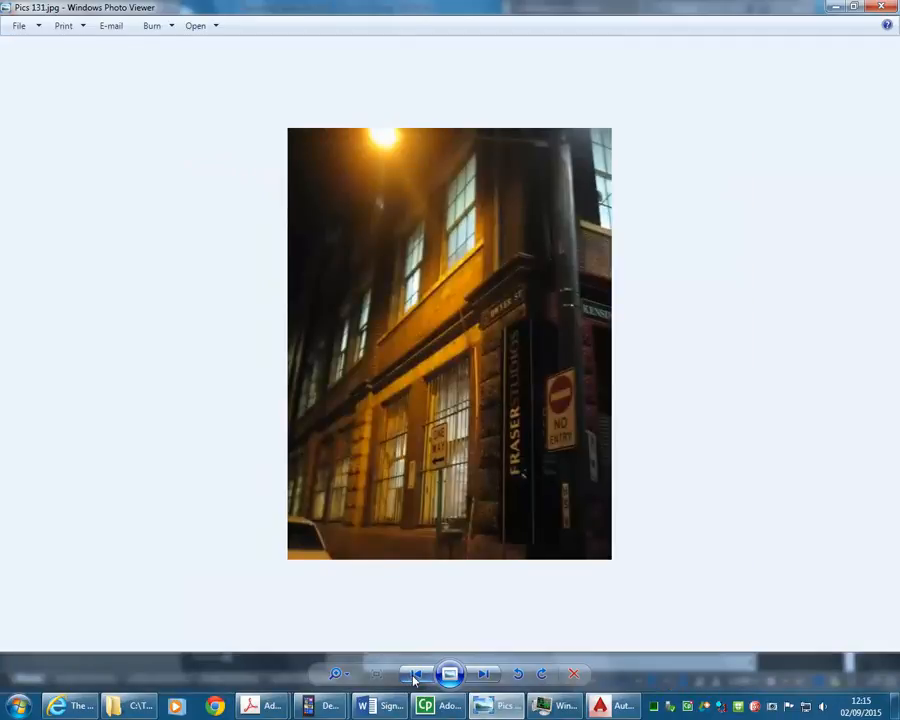
left_click(415, 676)
left_click(415, 676)
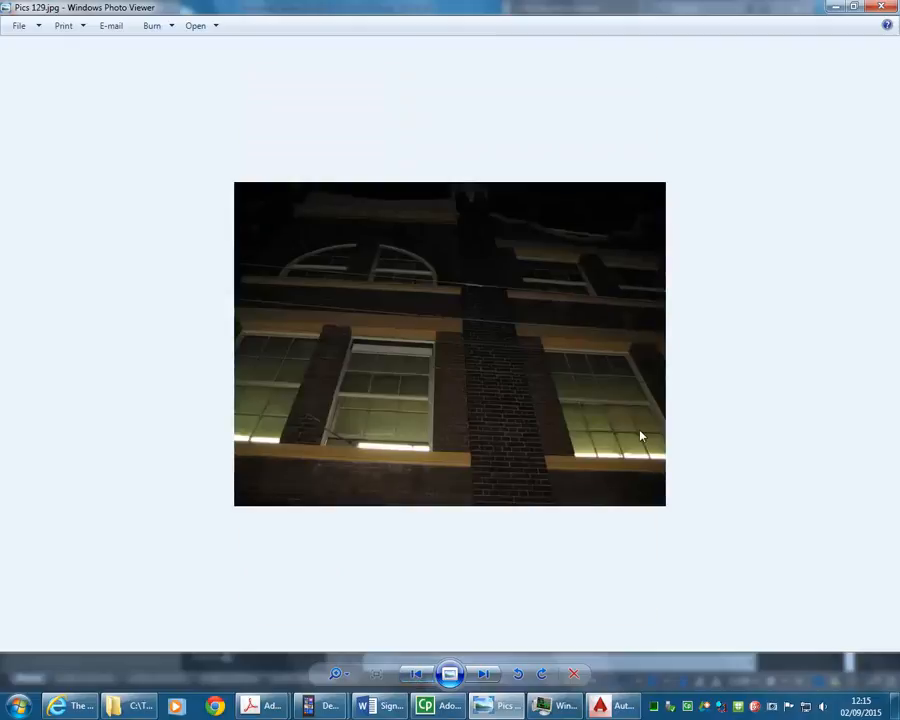
Step: Examine the sash frame, meeting rail and glazing bars of the central window in the photo
scroll(641, 436, "up", 3)
scroll(250, 430, "up", 2)
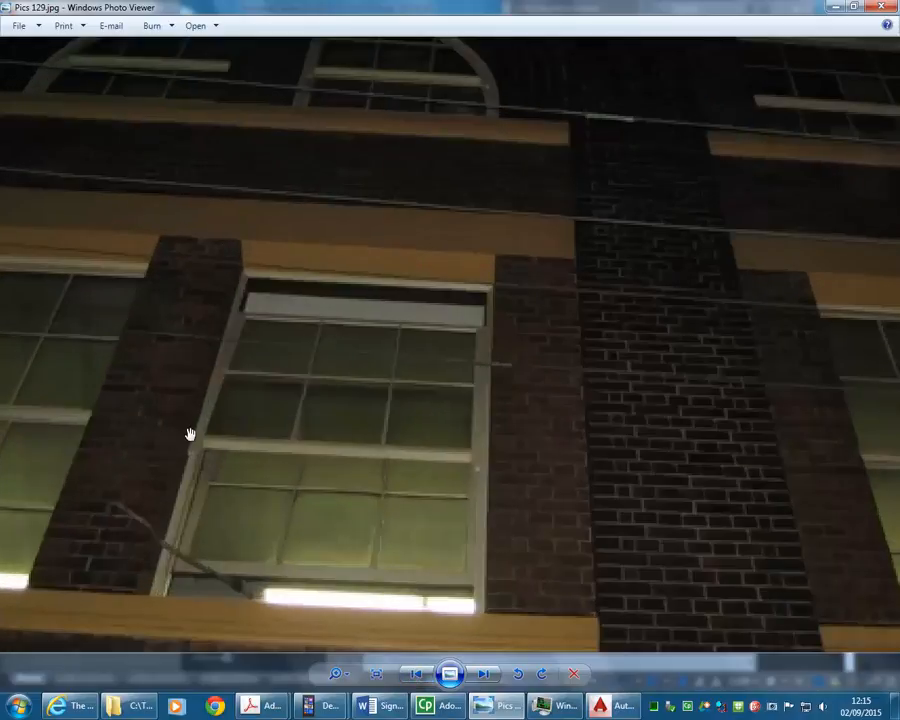
scroll(178, 430, "up", 1)
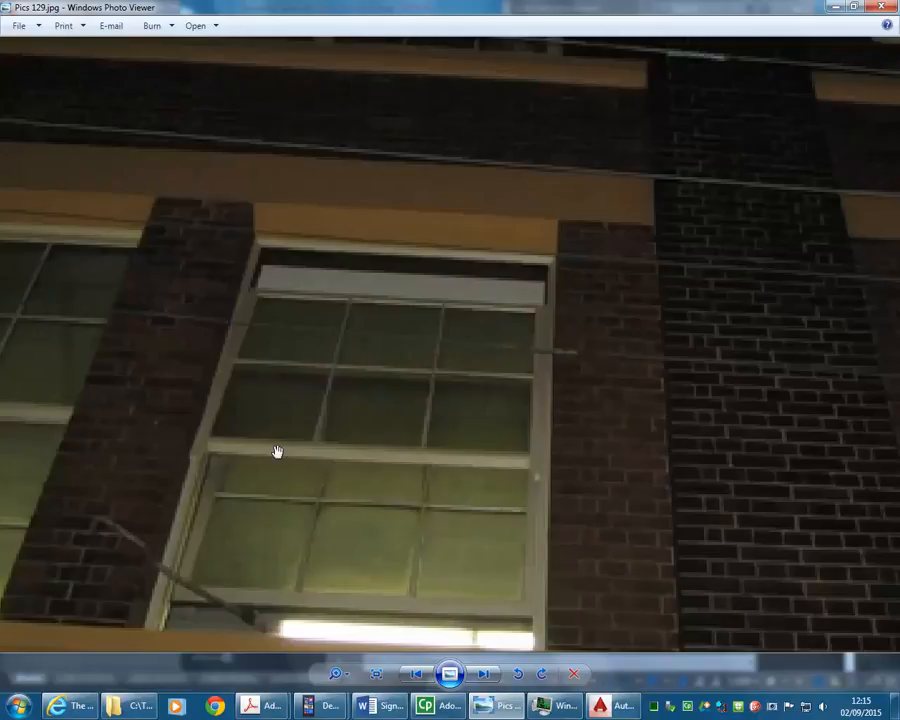
scroll(277, 451, "down", 1)
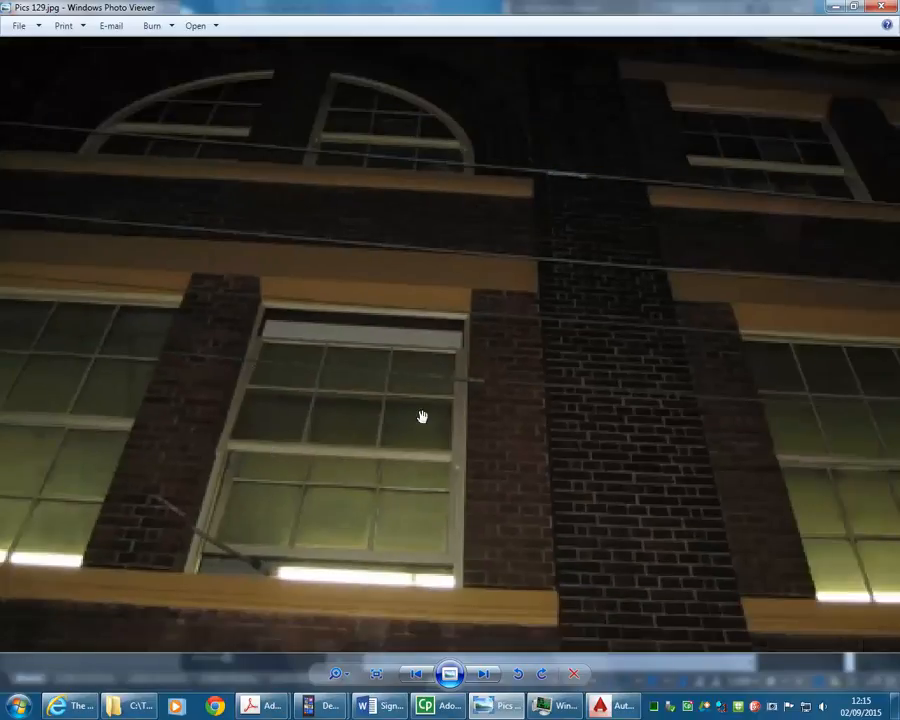
scroll(209, 442, "up", 2)
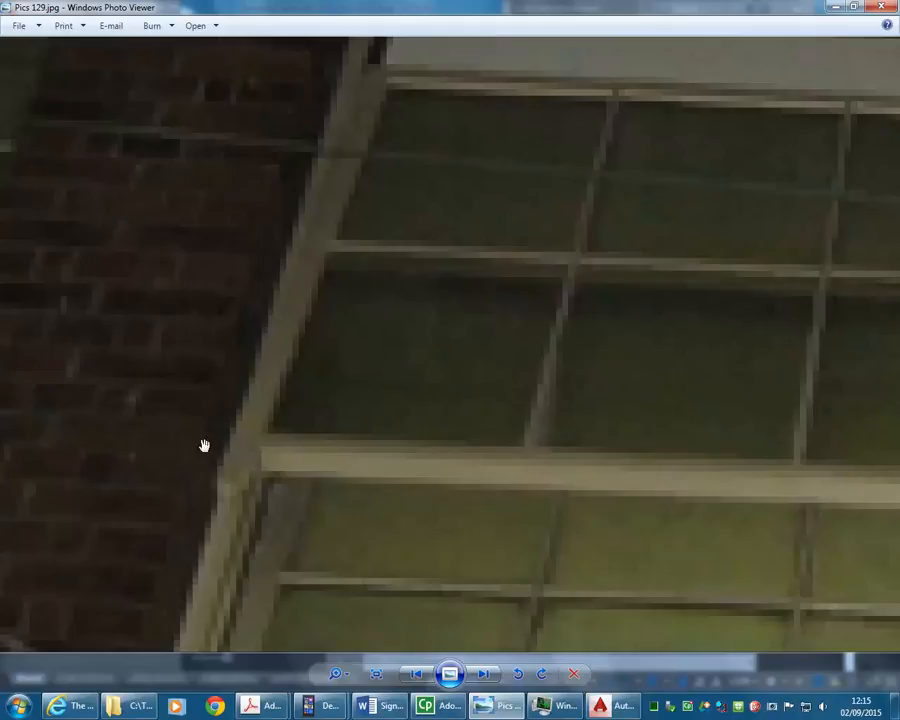
scroll(255, 449, "down", 3)
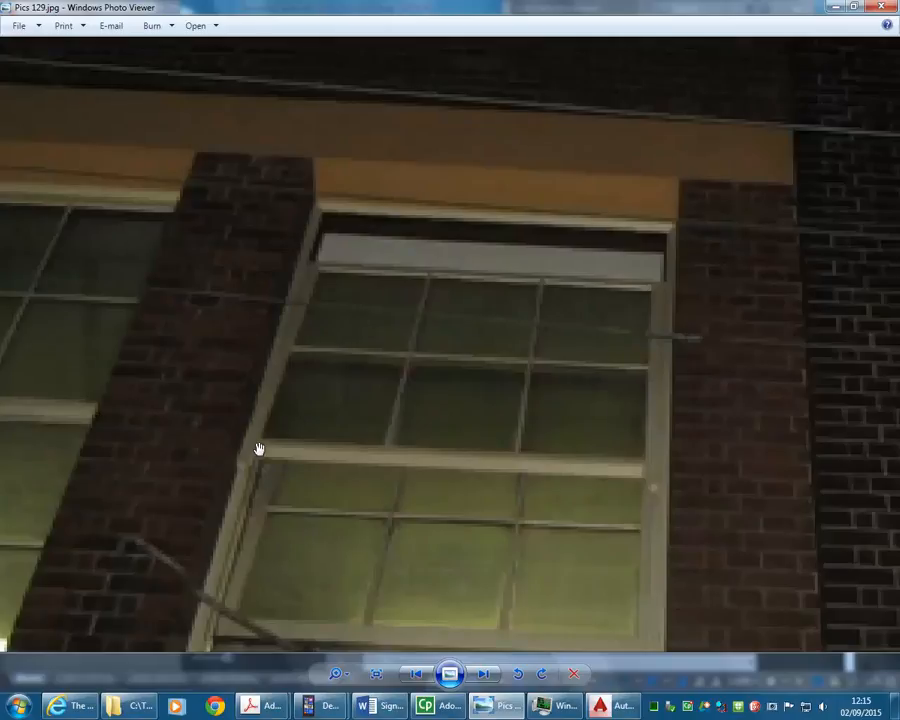
scroll(255, 440, "down", 2)
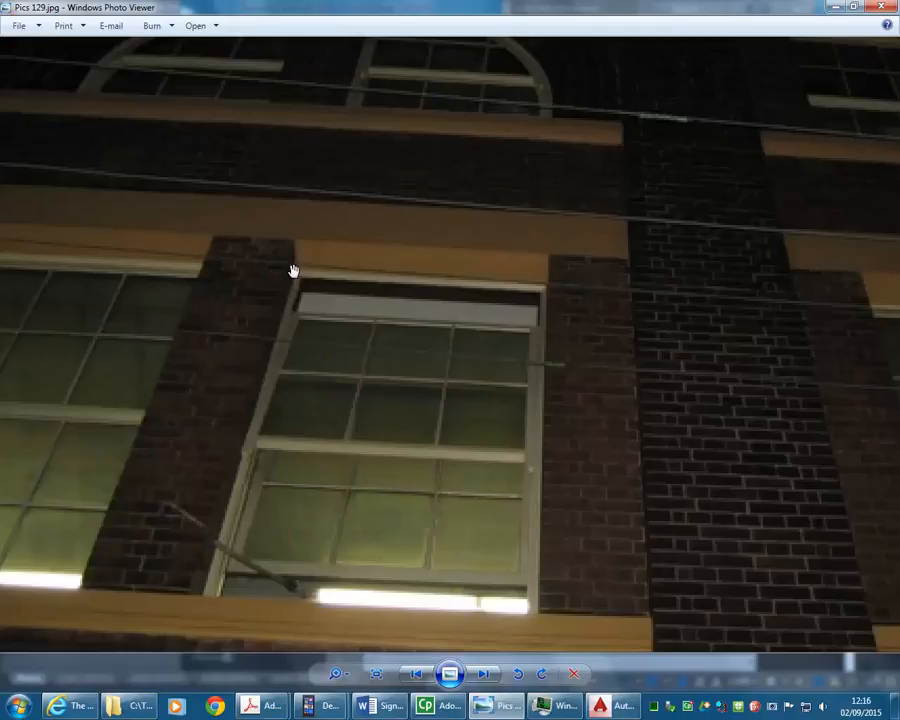
scroll(294, 272, "up", 3)
scroll(302, 296, "down", 3)
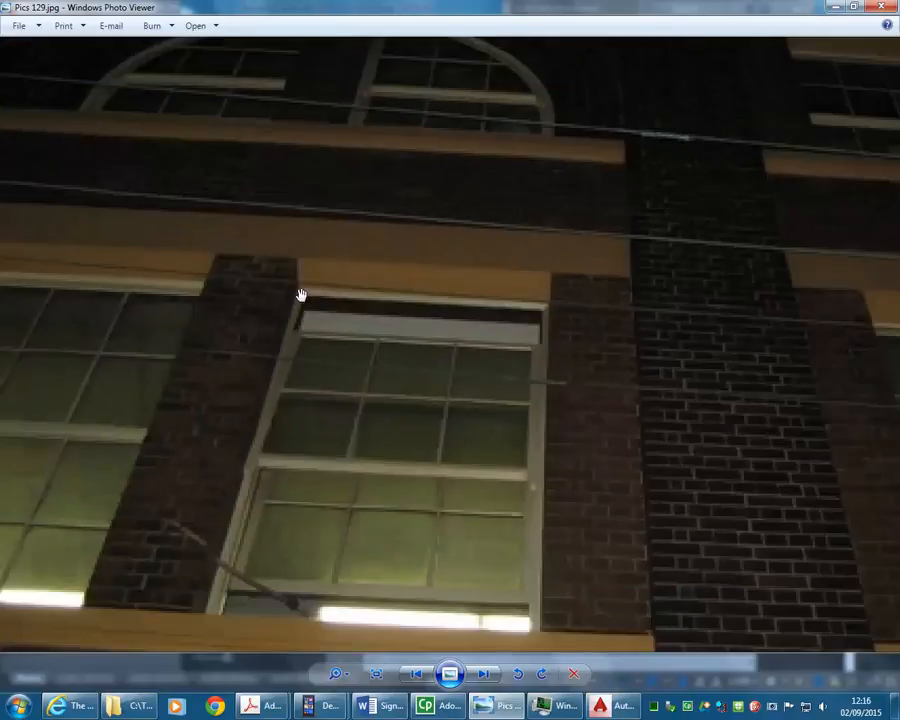
Step: Finish viewing the window photo, switch back to AutoCAD and turn off the A-PDF layer to hide the underlay
scroll(239, 473, "down", 3)
scroll(409, 403, "up", 2)
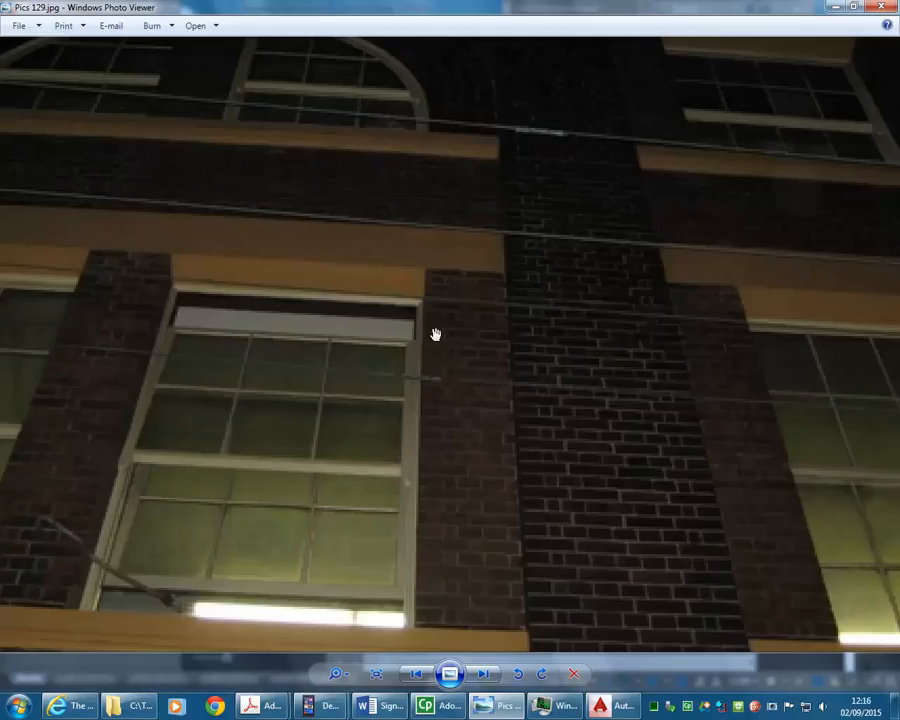
left_click(838, 7)
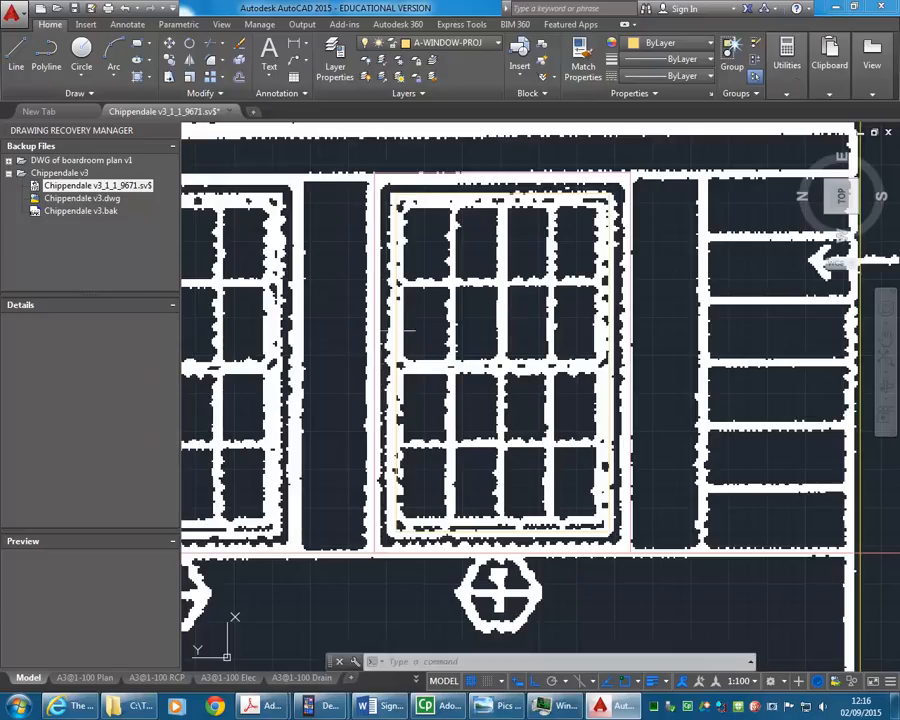
left_click(442, 43)
left_click(443, 45)
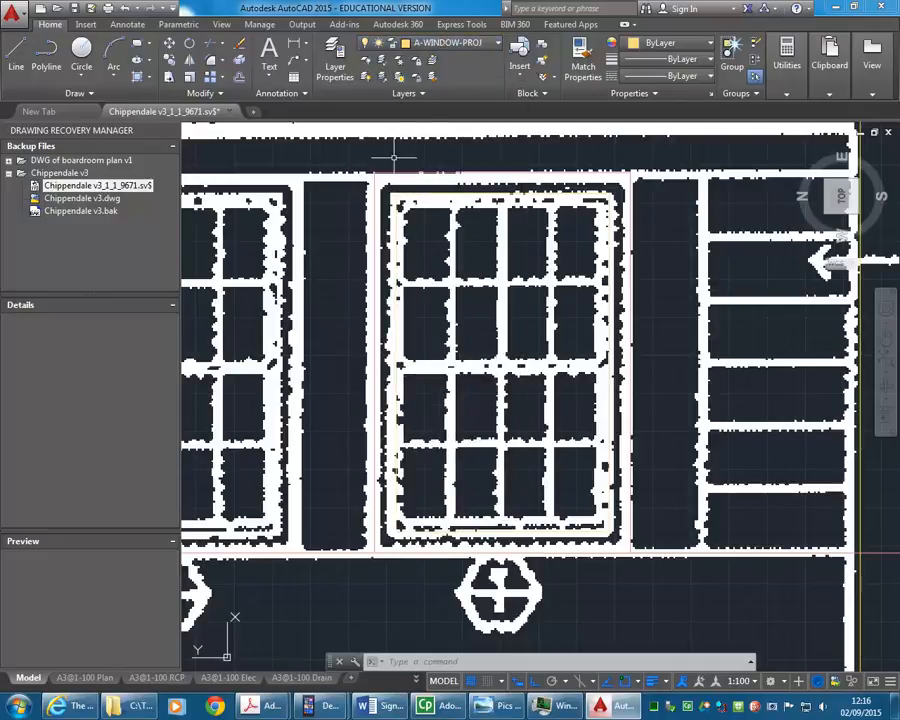
left_click(440, 44)
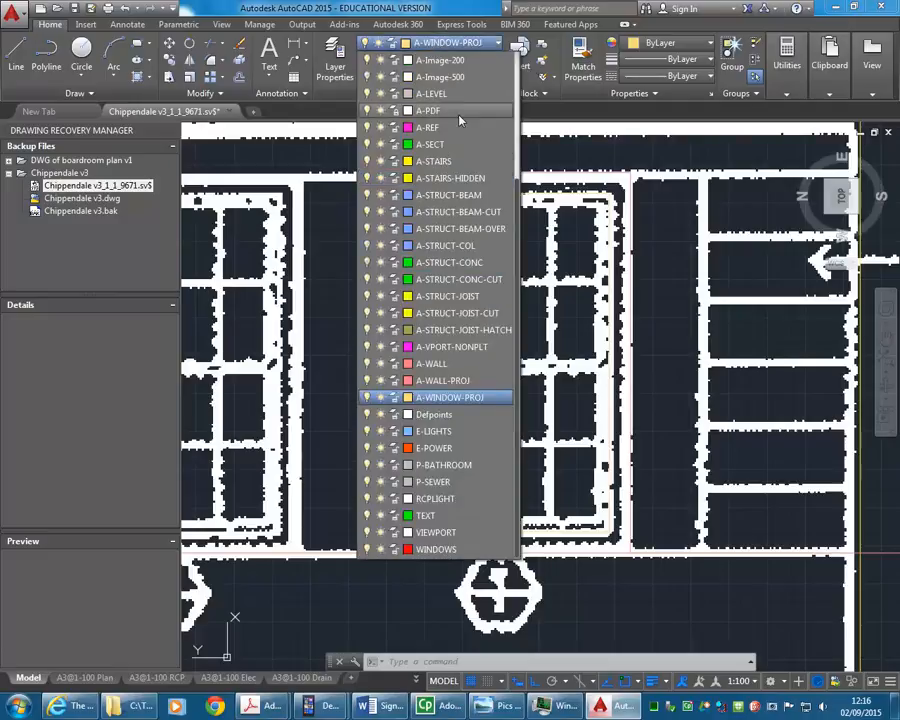
left_click(365, 109)
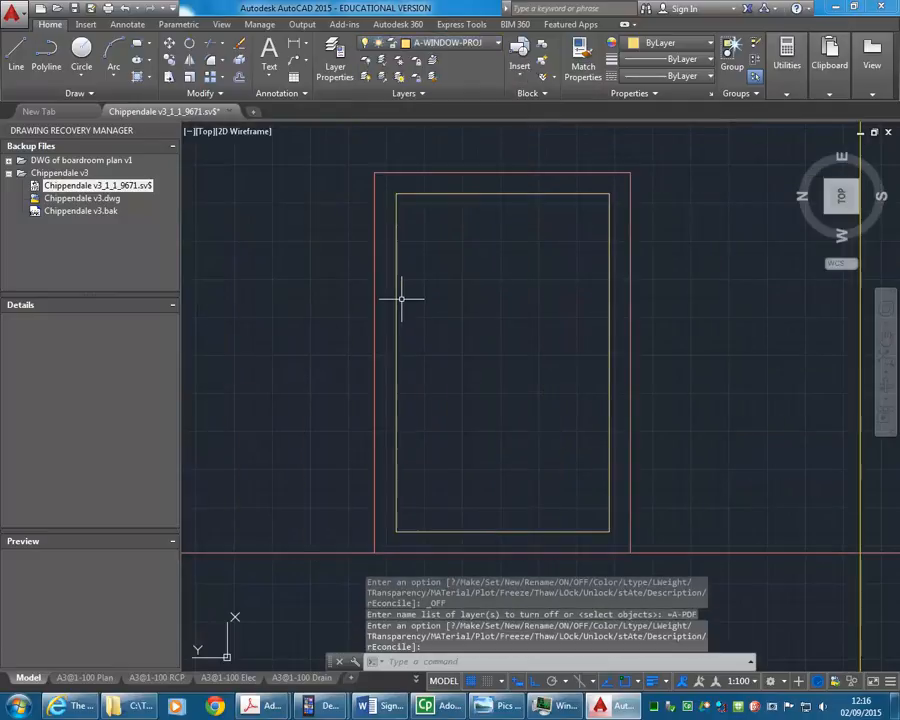
Step: Offset the four lines of the inner window rectangle 20 units inward
type("o")
key("Return")
type("20")
key("Return")
left_click(396, 312)
left_click(402, 308)
left_click(499, 195)
left_click(492, 255)
left_click(608, 338)
left_click(496, 368)
left_click(441, 531)
left_click(437, 490)
key("Return")
type("f")
key("Return")
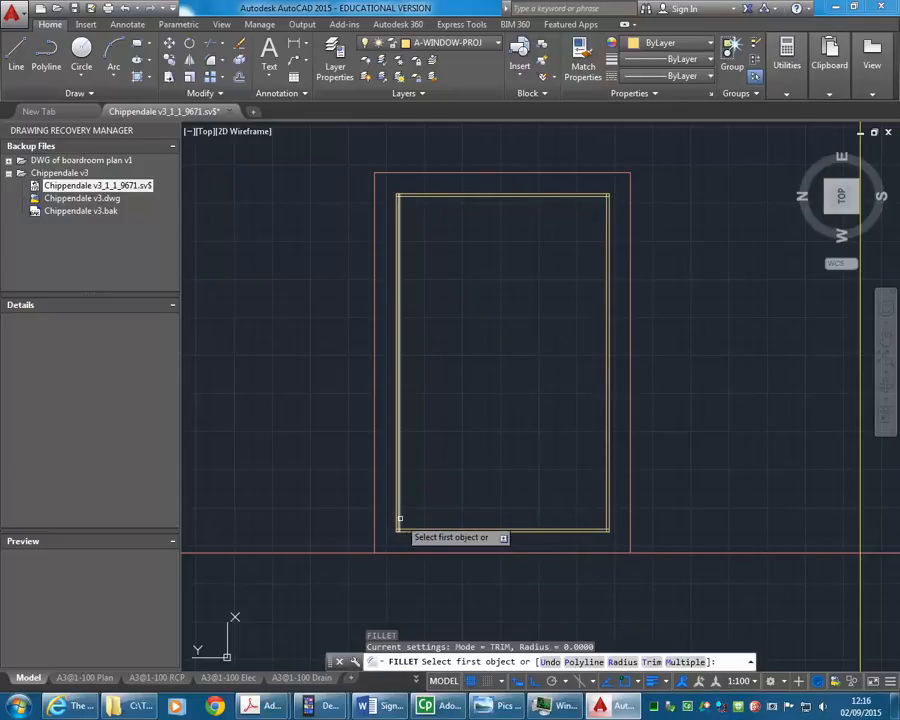
key("Escape")
Step: Glance at the site photo, then turn the A-PDF layer on to compare the window lines with the underlay
key("alt+Tab")
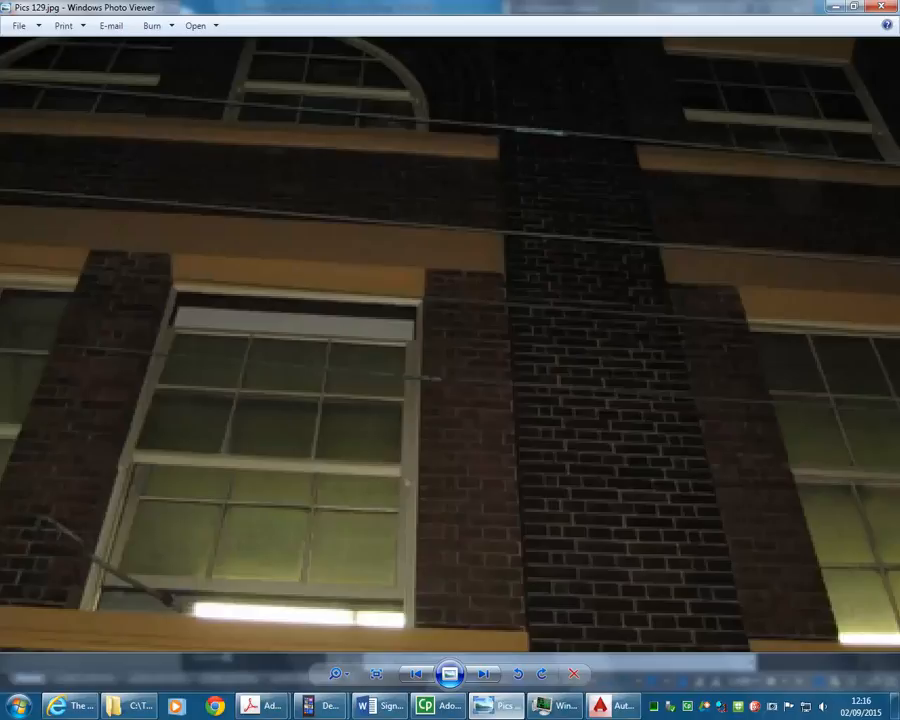
key("alt+Tab")
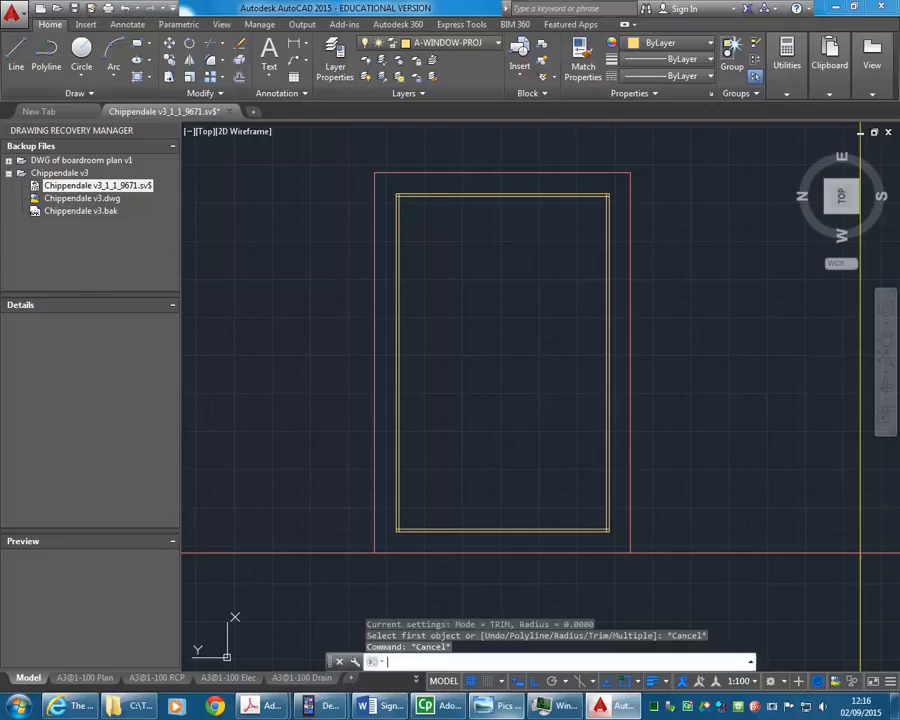
left_click(453, 48)
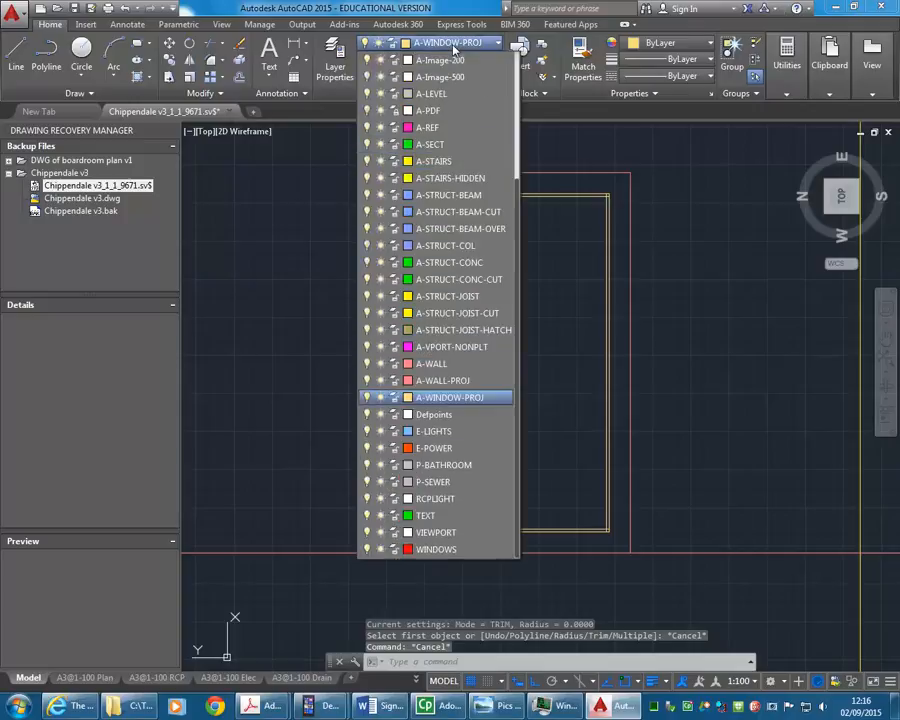
left_click(366, 111)
left_click(330, 258)
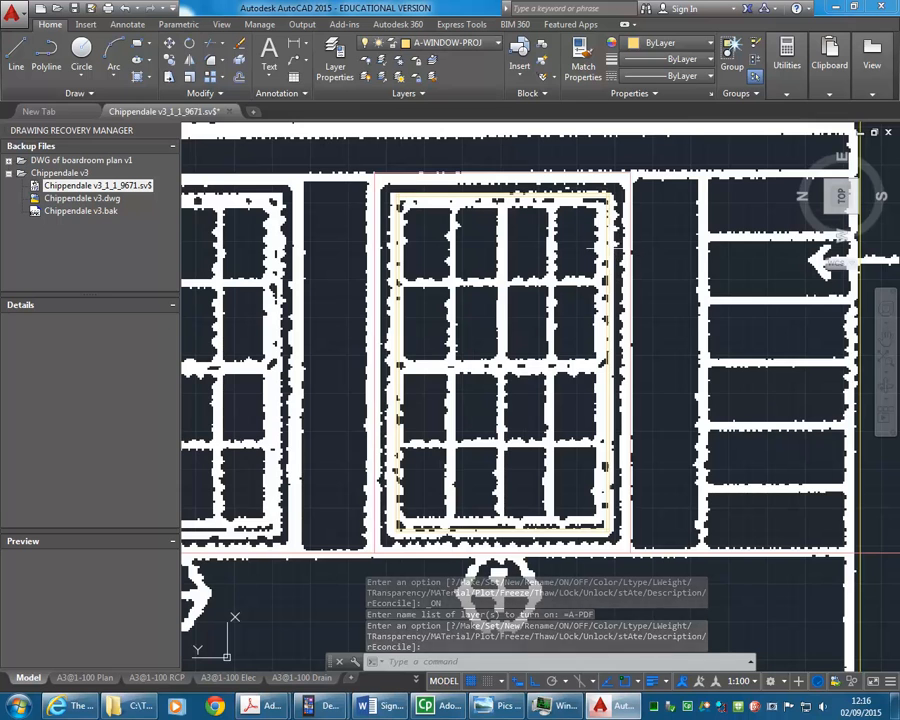
scroll(390, 200, "down", 3)
scroll(399, 248, "up", 2)
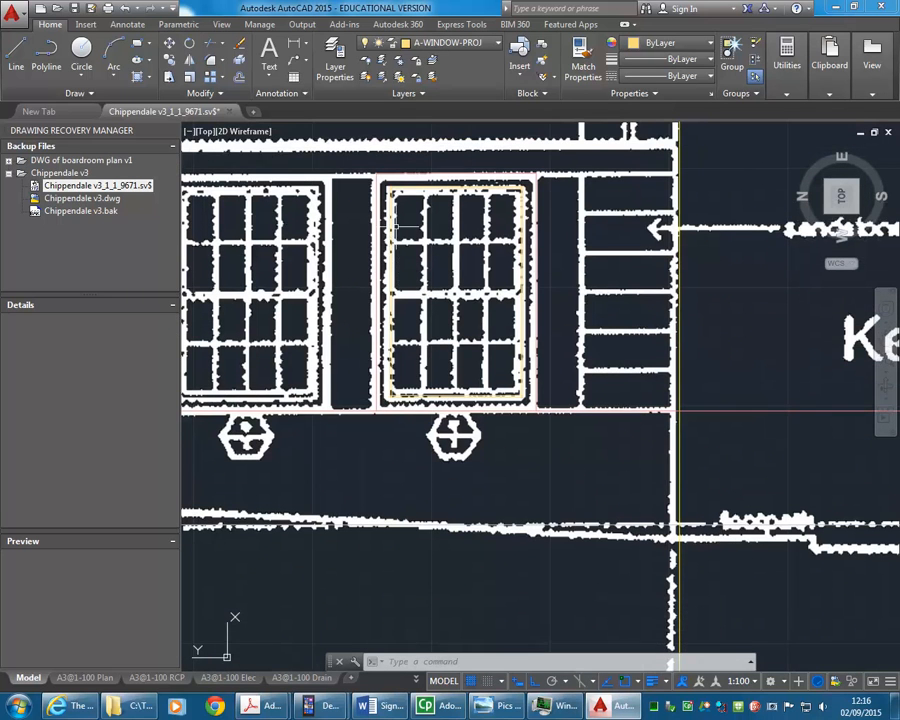
scroll(395, 242, "up", 2)
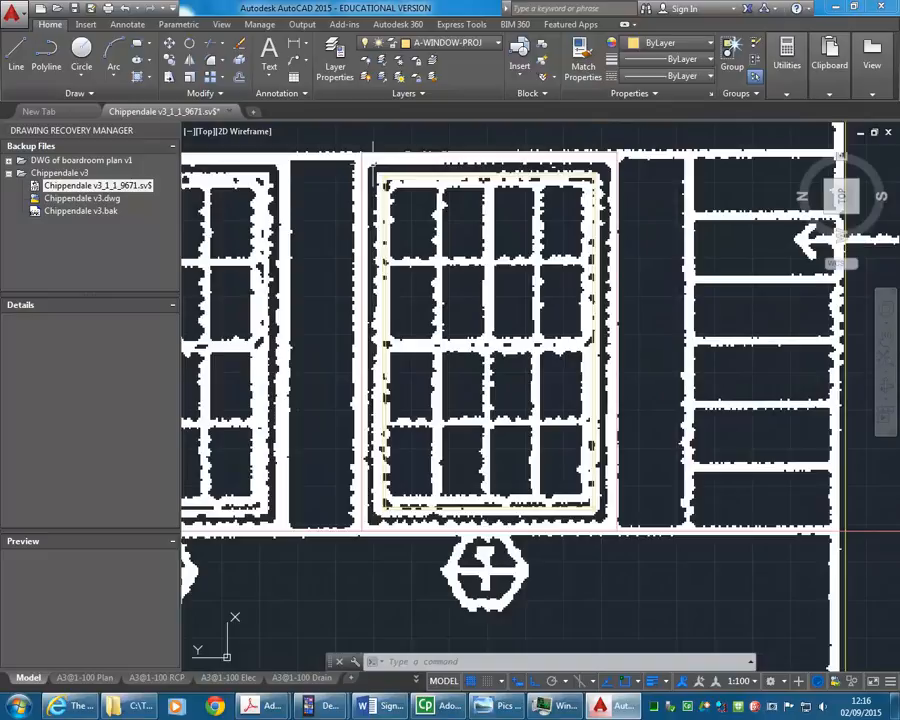
Step: Check the window photo again and erase the inner window rectangle together with its offset lines
left_click(490, 707)
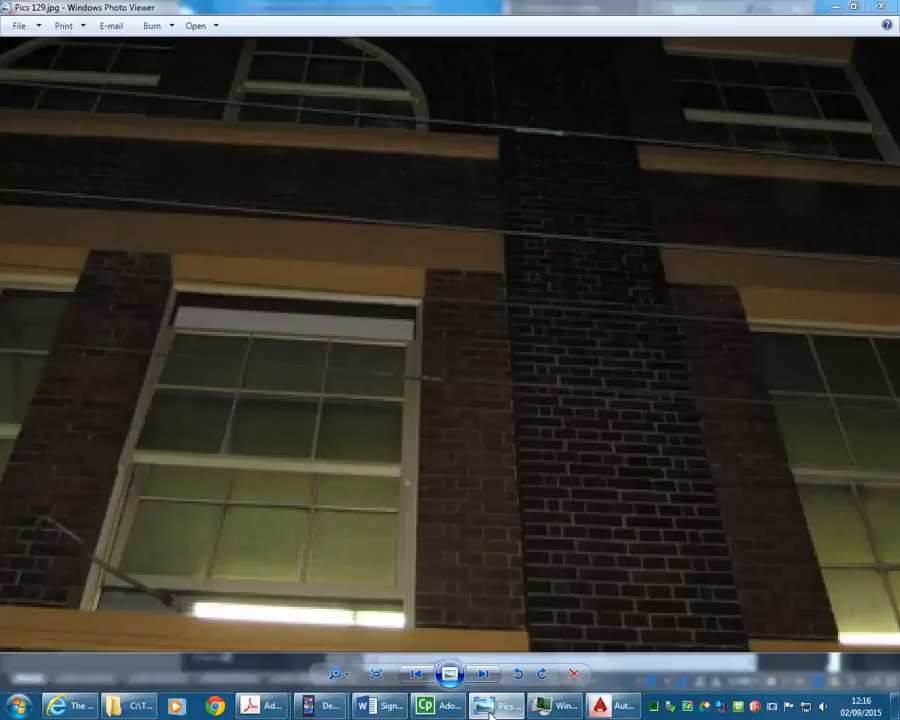
left_click(489, 707)
left_click_drag(376, 166, 602, 527)
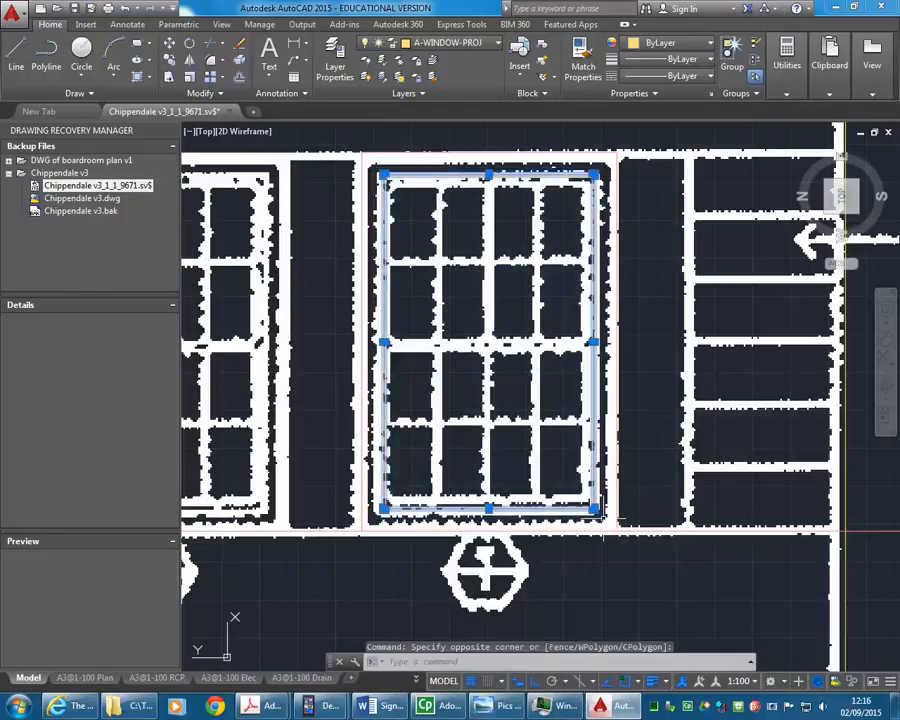
key("Delete")
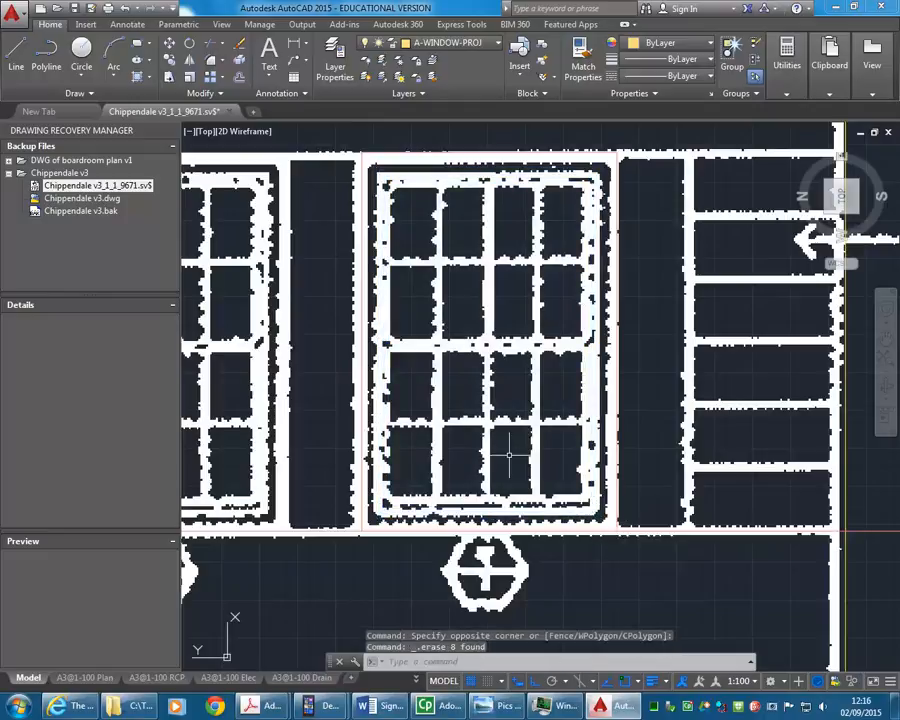
Step: Turn off the A-PDF layer so only the window opening linework is displayed
left_click(456, 44)
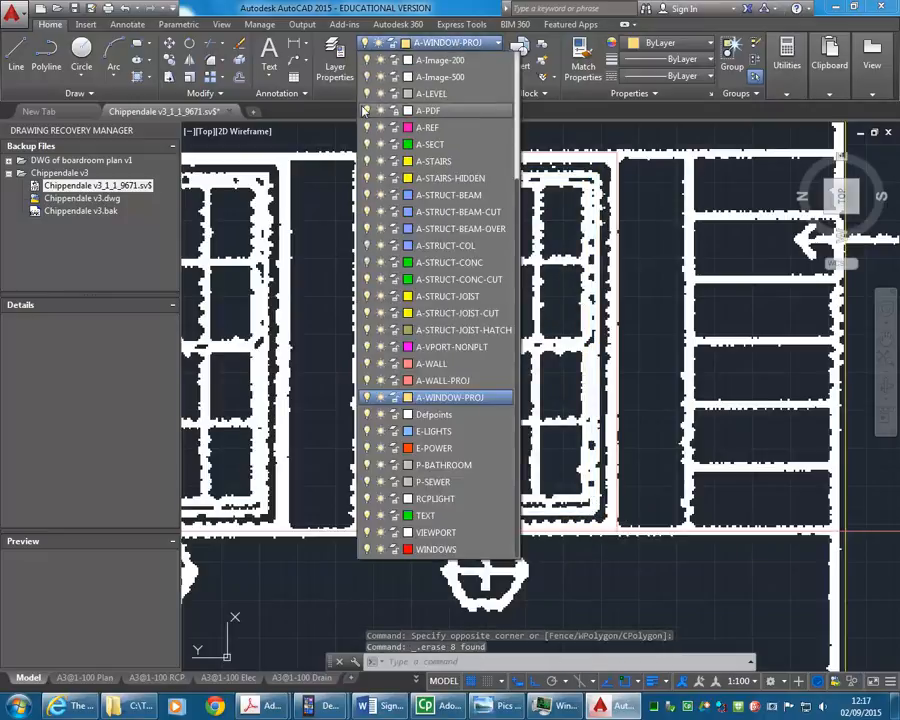
left_click(365, 110)
left_click(380, 302)
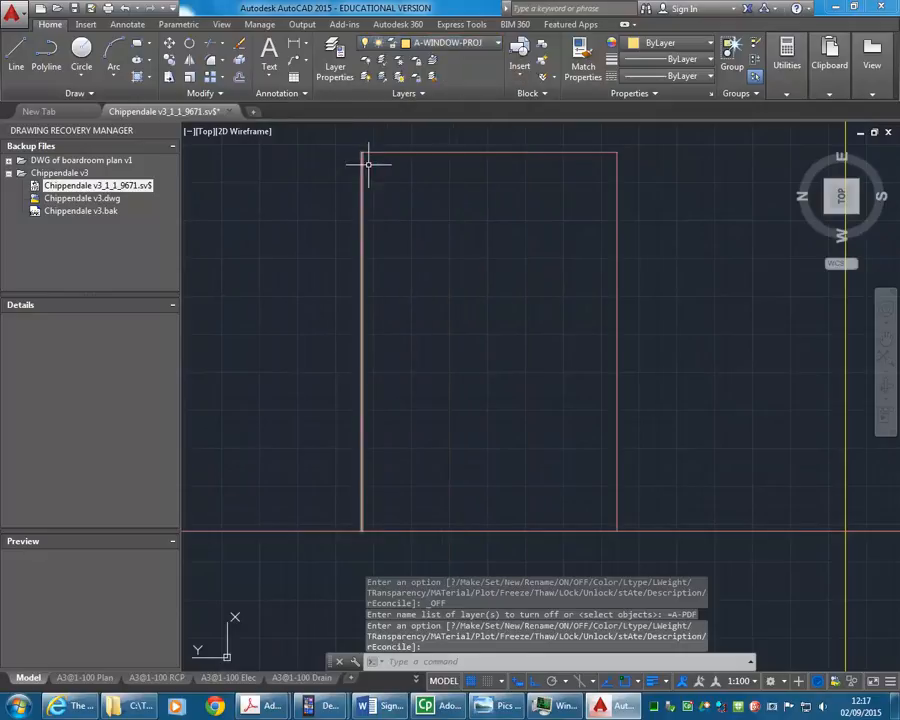
Step: Offset the four edges of the window opening 20 units inward
type("o")
key("Return")
type("20")
key("Return")
left_click(363, 287)
left_click(450, 156)
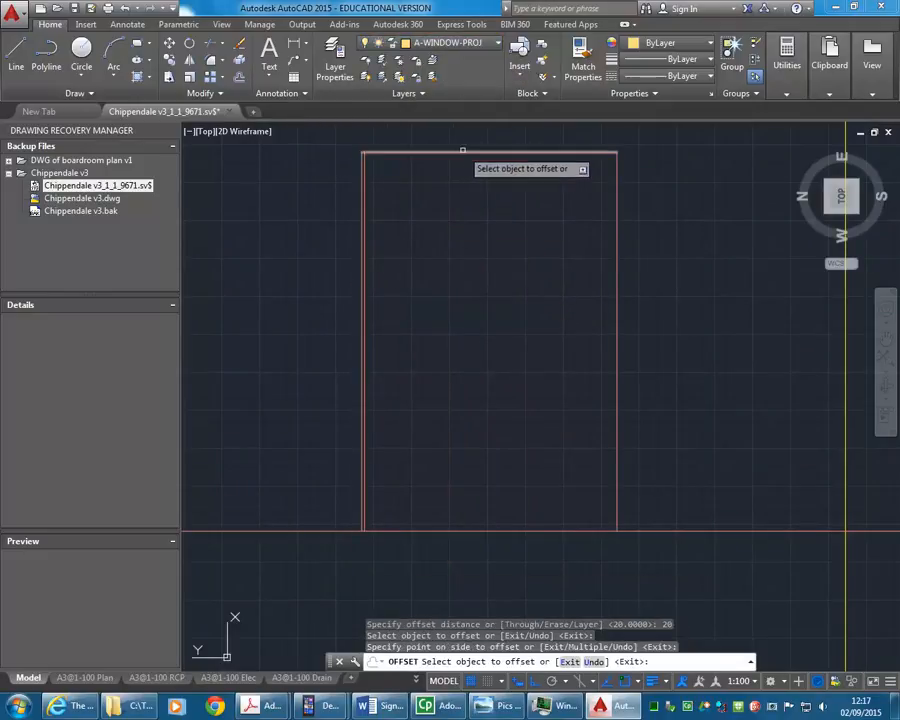
left_click(614, 233)
left_click(525, 255)
key("Escape")
Step: Fillet the new offset lines with radius 0 to make four clean corners inside the opening
type("f")
key("Return")
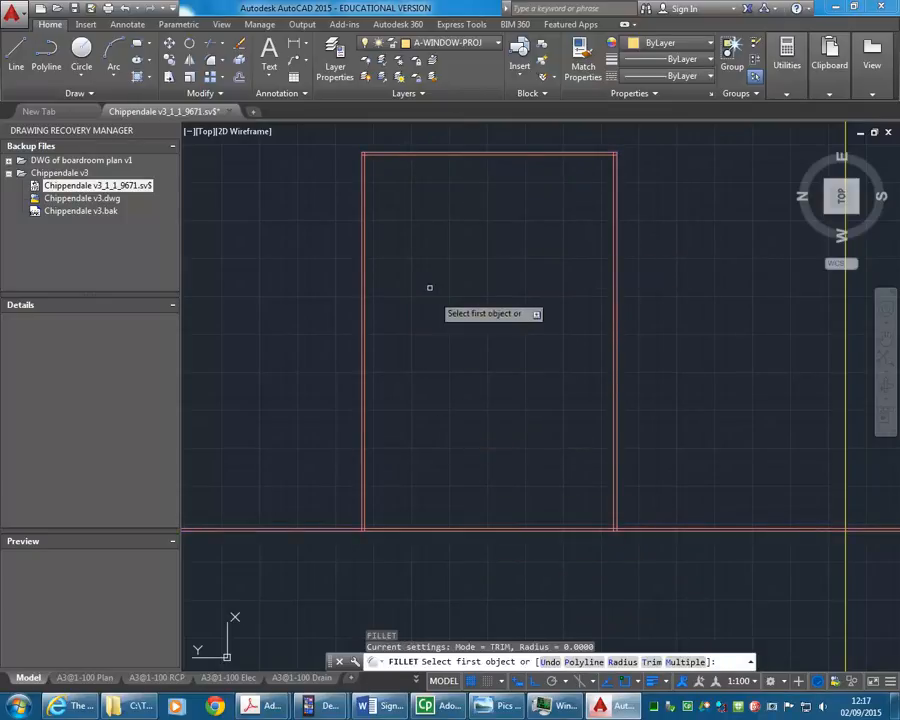
left_click(364, 210)
left_click(486, 154)
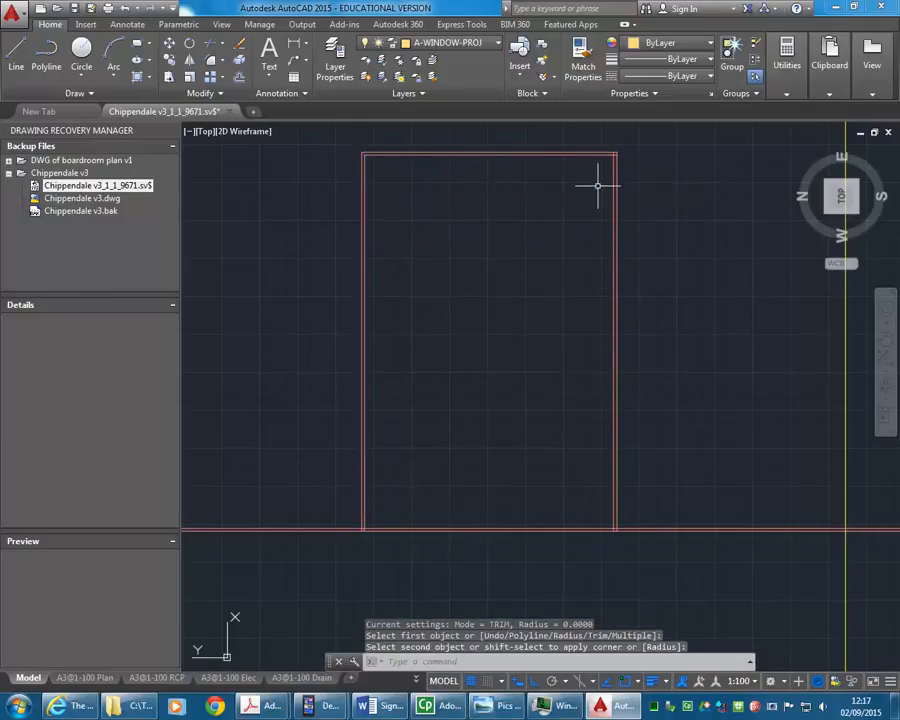
key("Return")
left_click(582, 155)
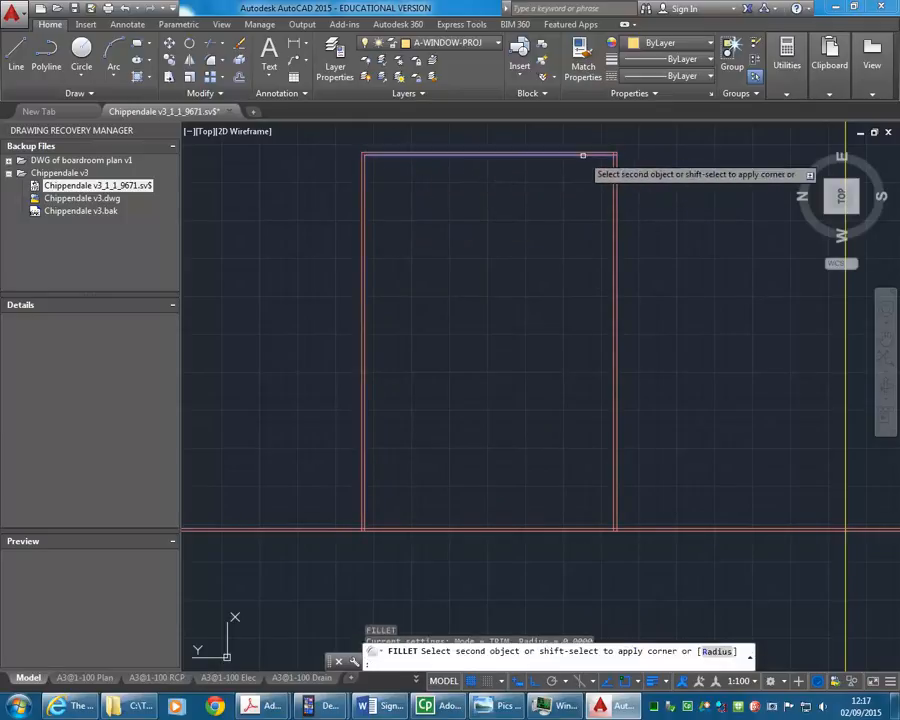
left_click(614, 190)
key("Return")
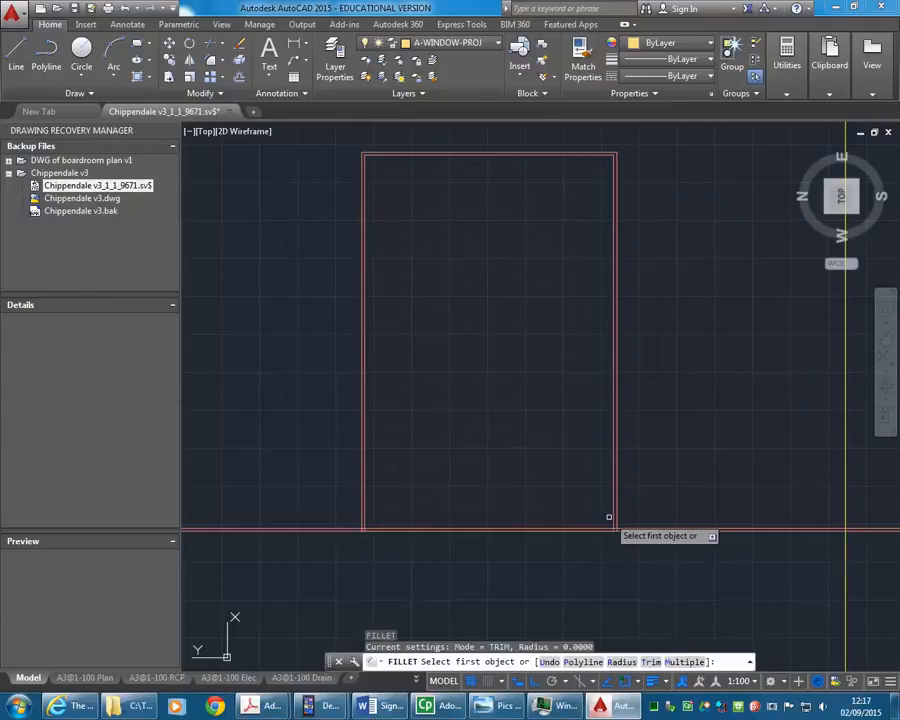
left_click(612, 516)
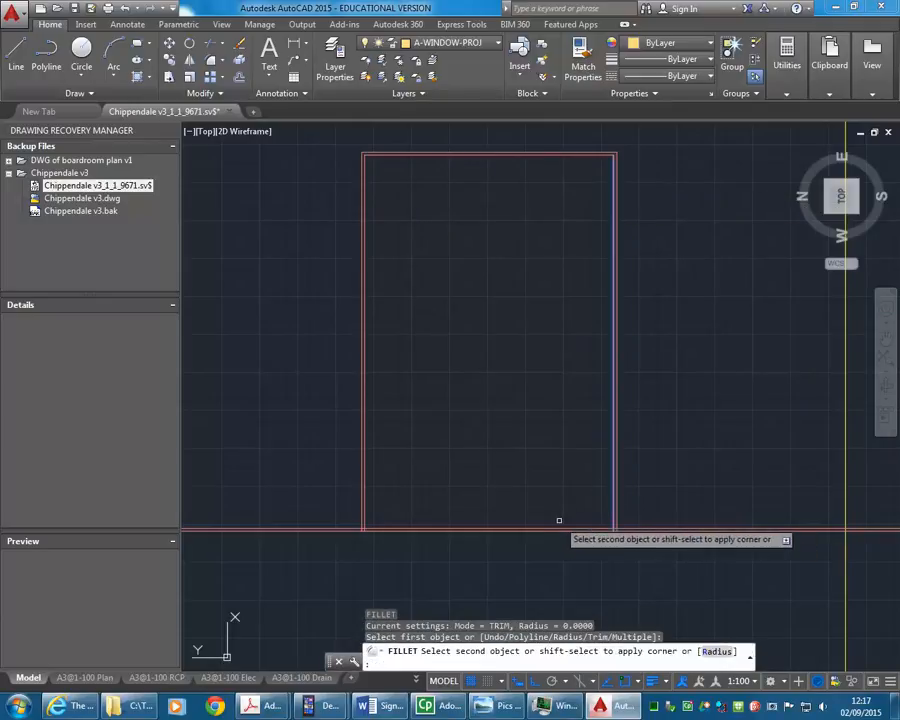
key("Return")
left_click(365, 517)
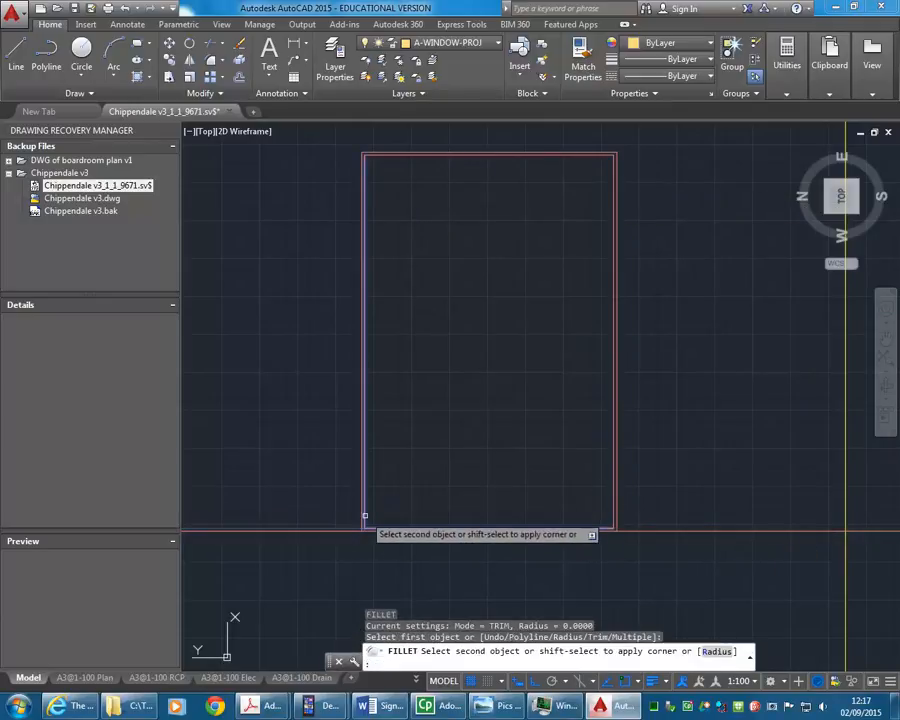
left_click(367, 524)
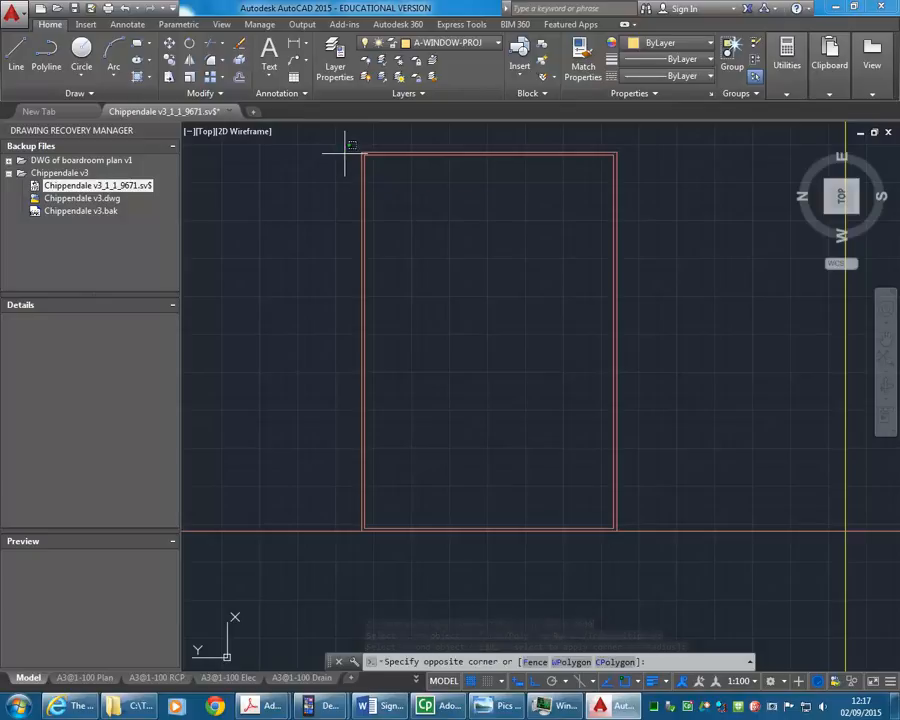
Step: Move the four lines of the inner offset rectangle from the wall layer to the A-WINDOW-PROJ layer
left_click(345, 153)
left_click(648, 531)
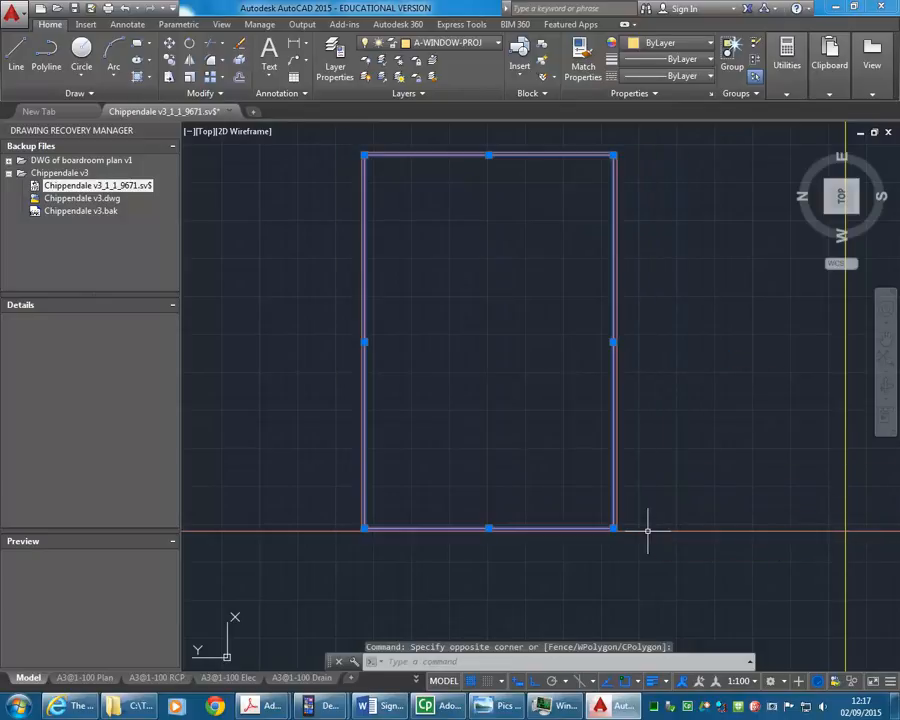
left_click(468, 44)
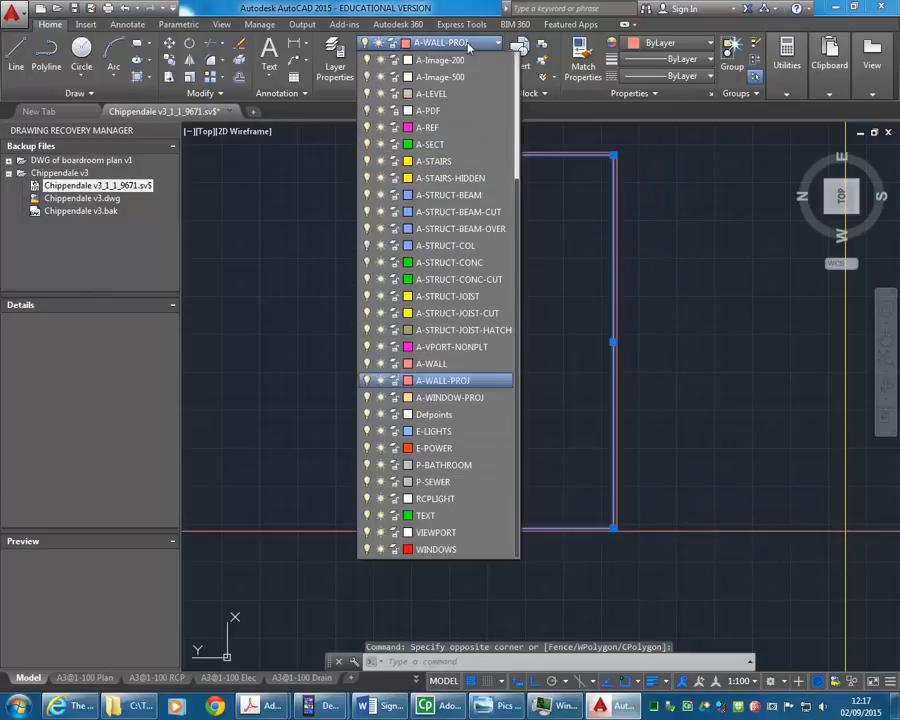
left_click(458, 398)
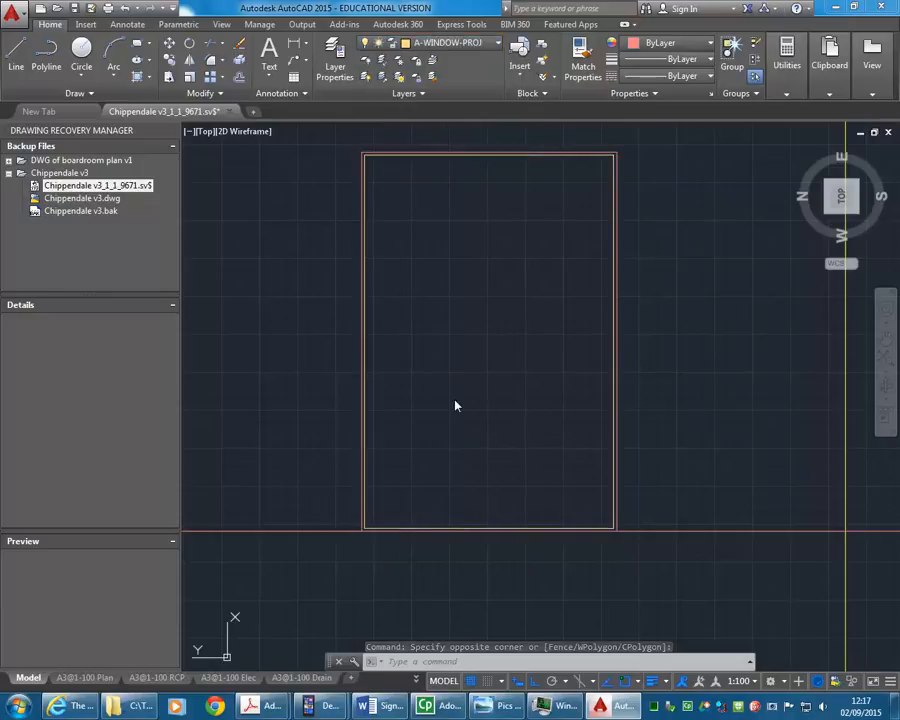
key("Escape")
key("Escape")
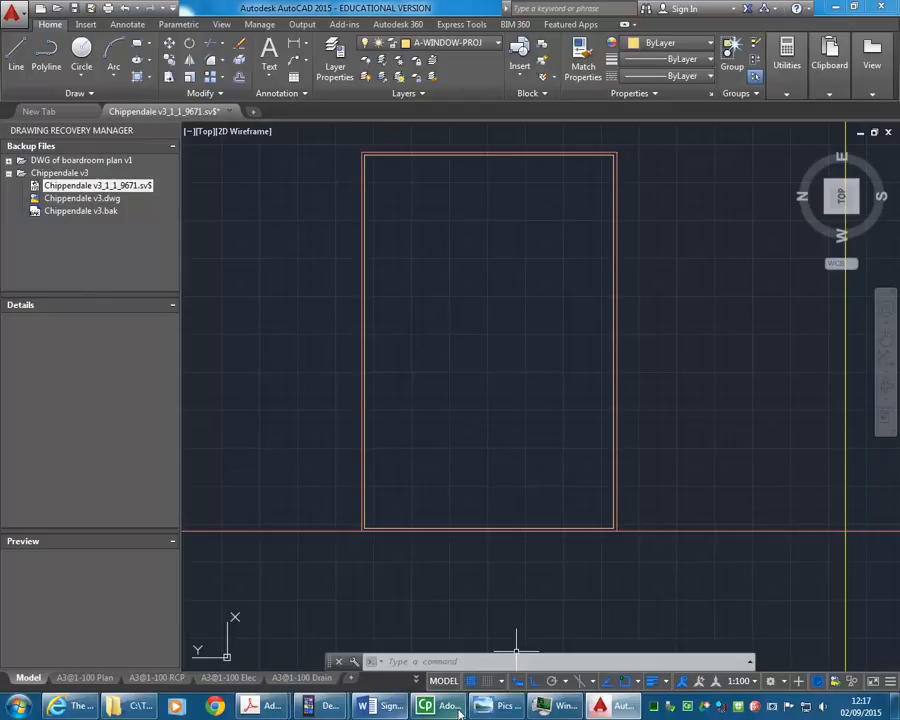
Step: Consult the window photo, then offset the four A-WINDOW-PROJ frame lines 40 units inward
left_click(490, 710)
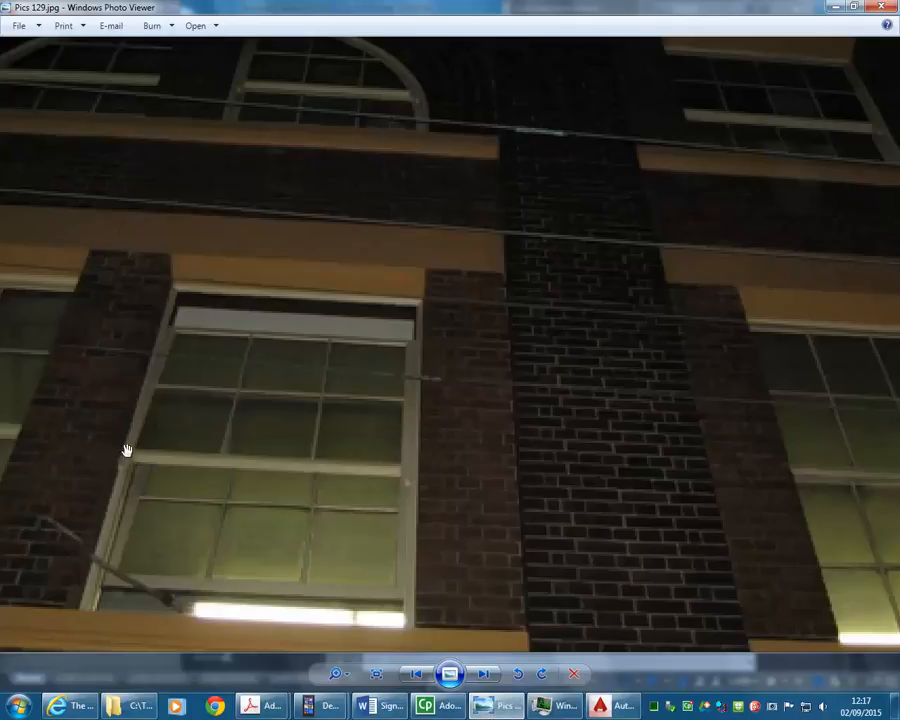
left_click(503, 703)
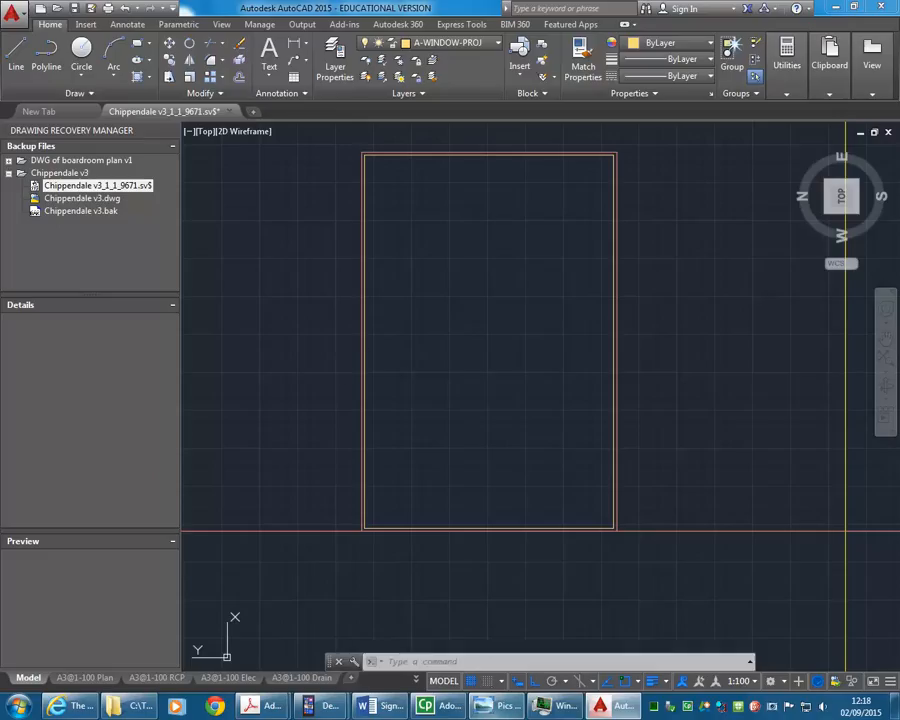
type("o")
key("Return")
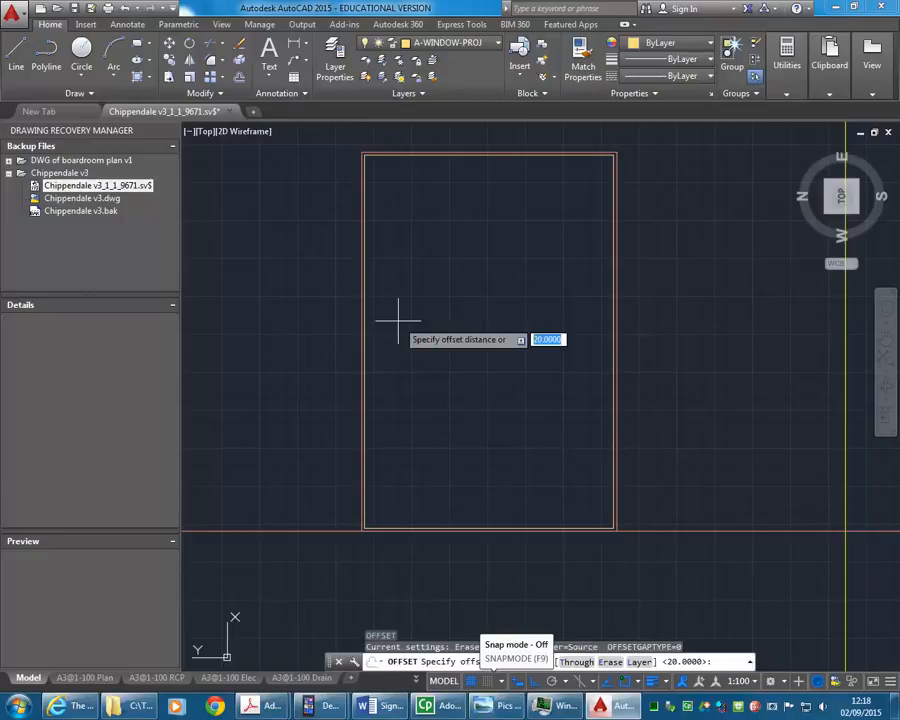
type("40")
key("Return")
left_click(364, 318)
left_click(486, 244)
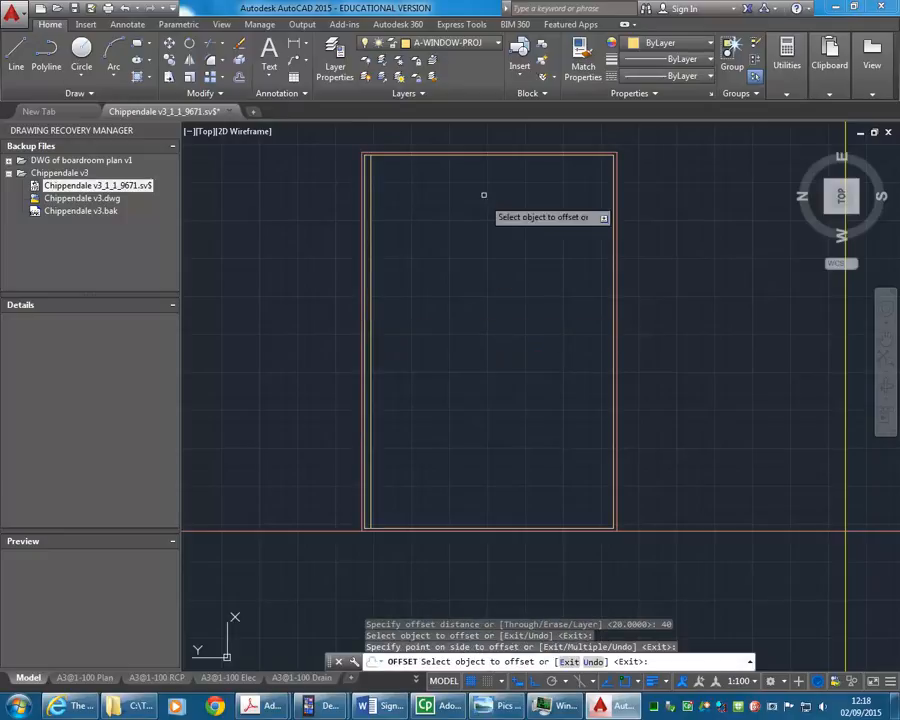
left_click(480, 155)
left_click(484, 236)
left_click(613, 289)
left_click(544, 307)
left_click(488, 525)
left_click(478, 402)
key("Return")
Step: Draw a horizontal line across the window at mid-height, from one outer A-WINDOW-PROJ frame line to the other
key("l")
key("Return")
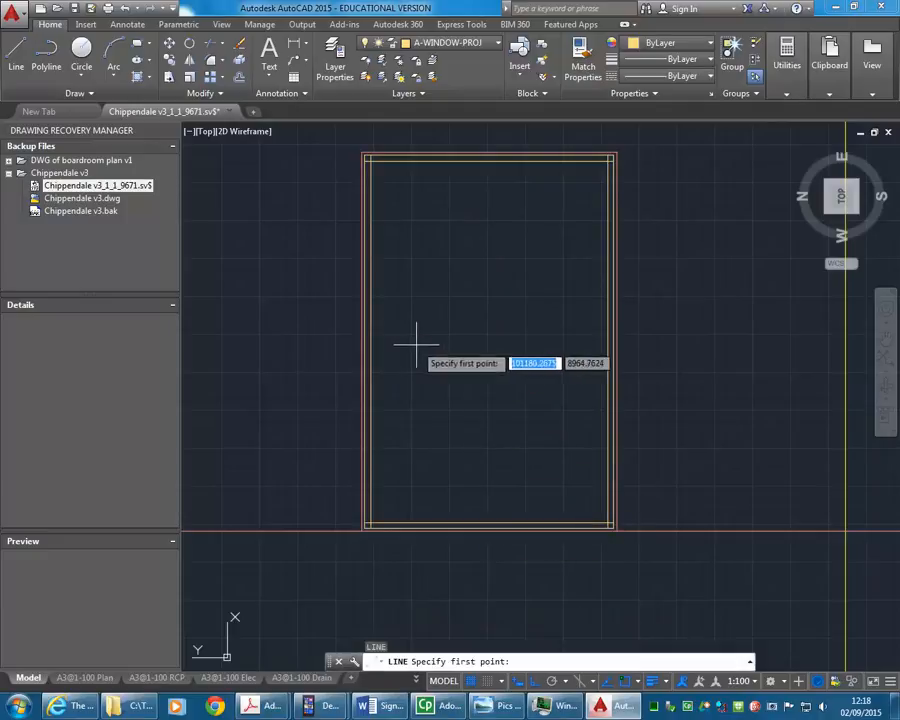
left_click(364, 341)
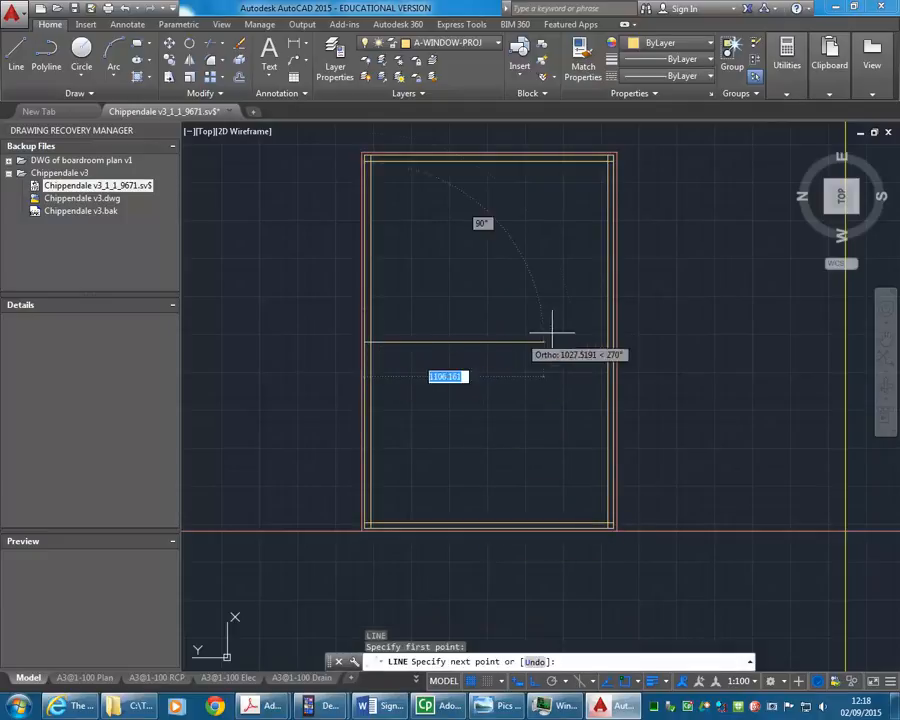
left_click(610, 342)
key("Return")
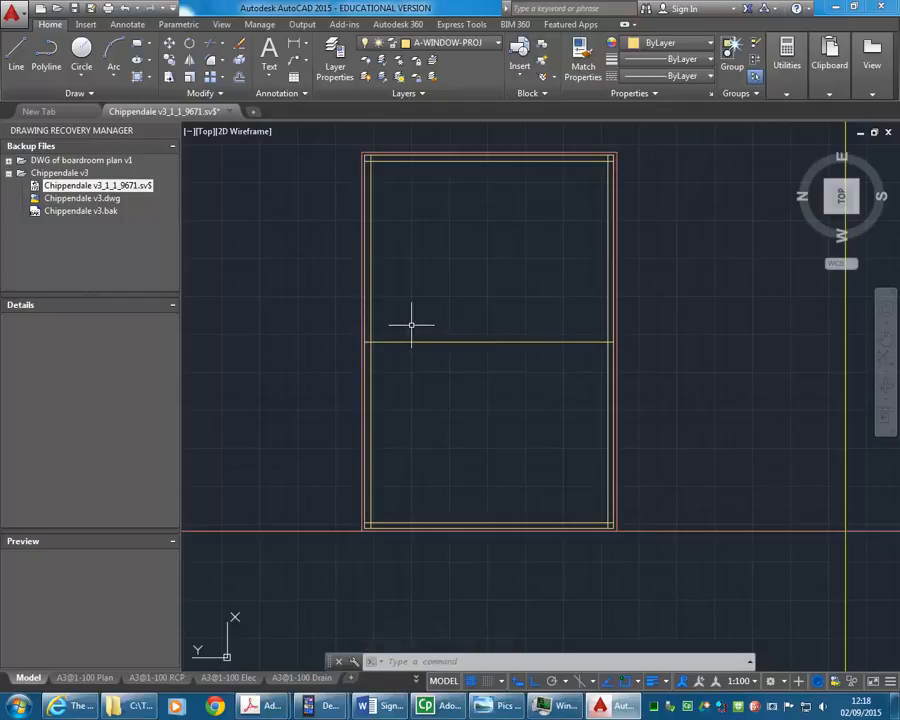
Step: Offset the mid-height line 20 units to both sides and erase the original line to form the meeting rail
key("Return")
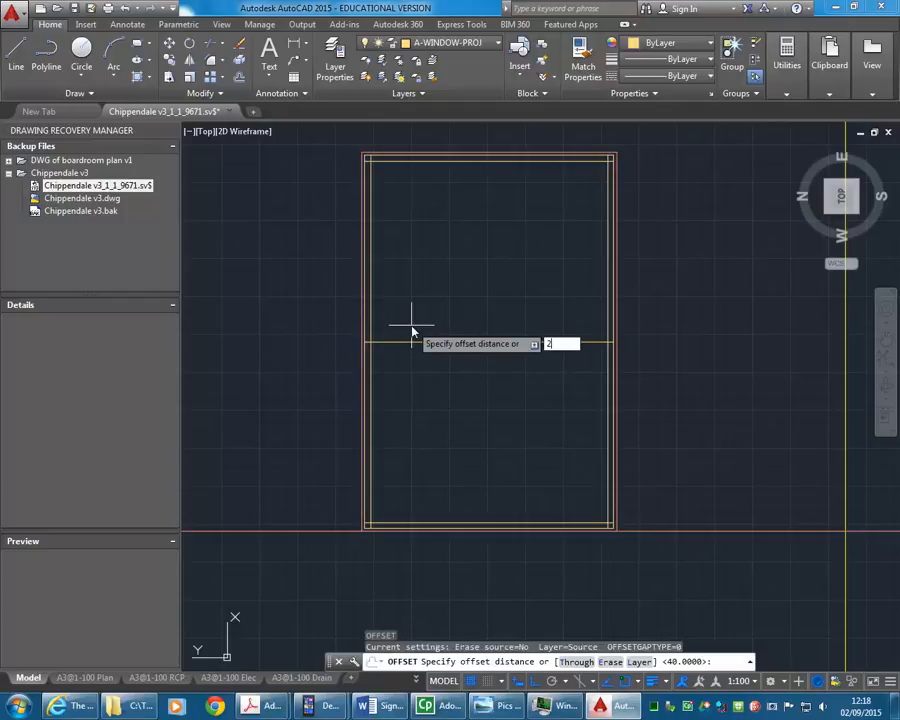
key("Return")
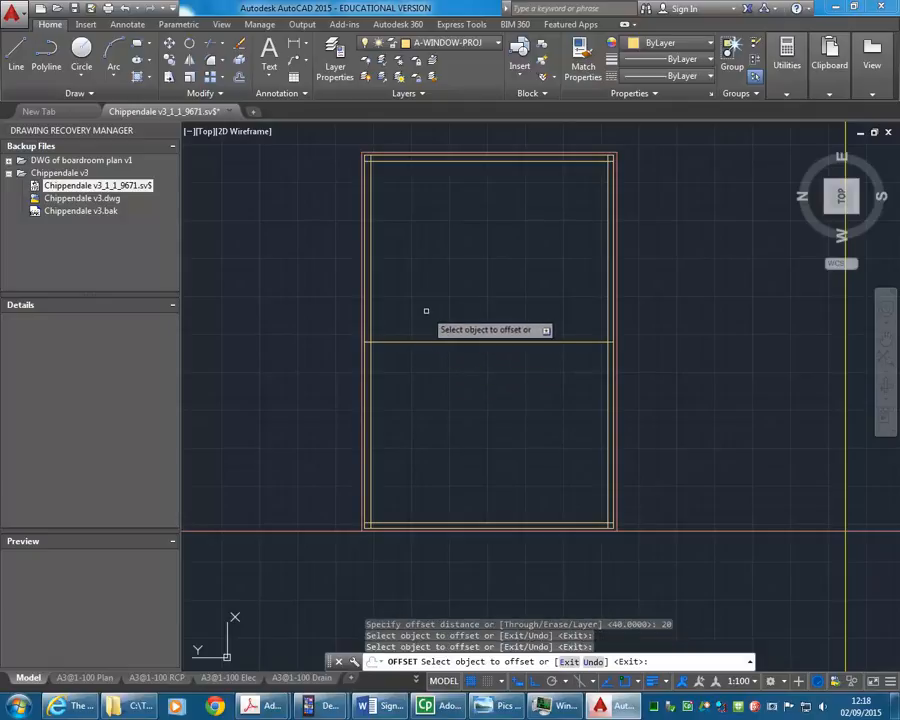
left_click(421, 342)
left_click(402, 366)
scroll(395, 335, "up", 5)
key("Escape")
left_click(388, 315)
key("Delete")
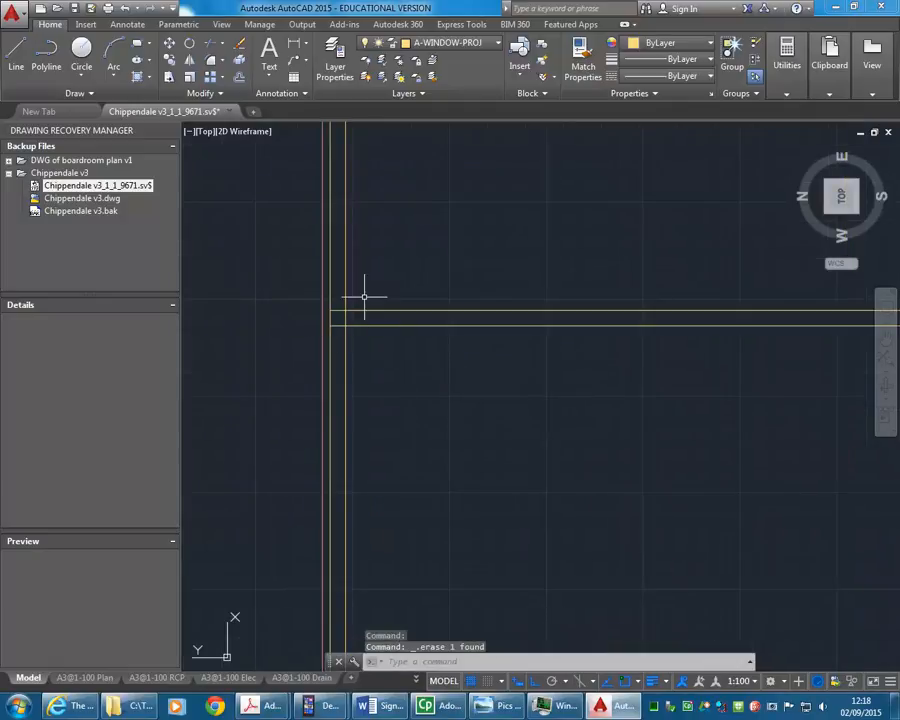
Step: Trim the meeting rail's upper line back to the inner frame lines and remove the inner frame segments crossing the rail
scroll(345, 322, "up", 6)
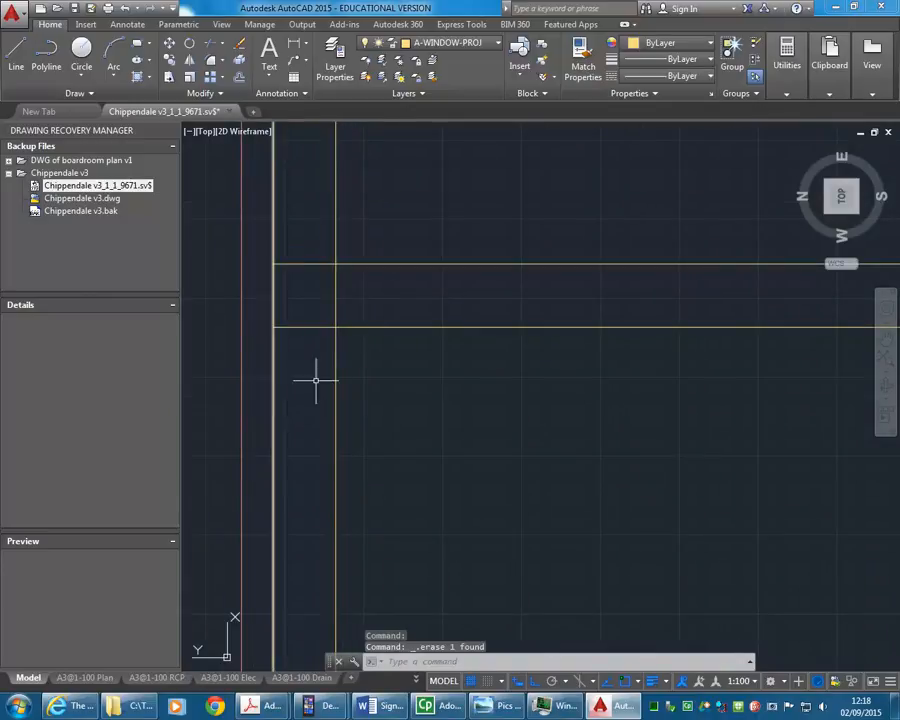
scroll(355, 258, "down", 4)
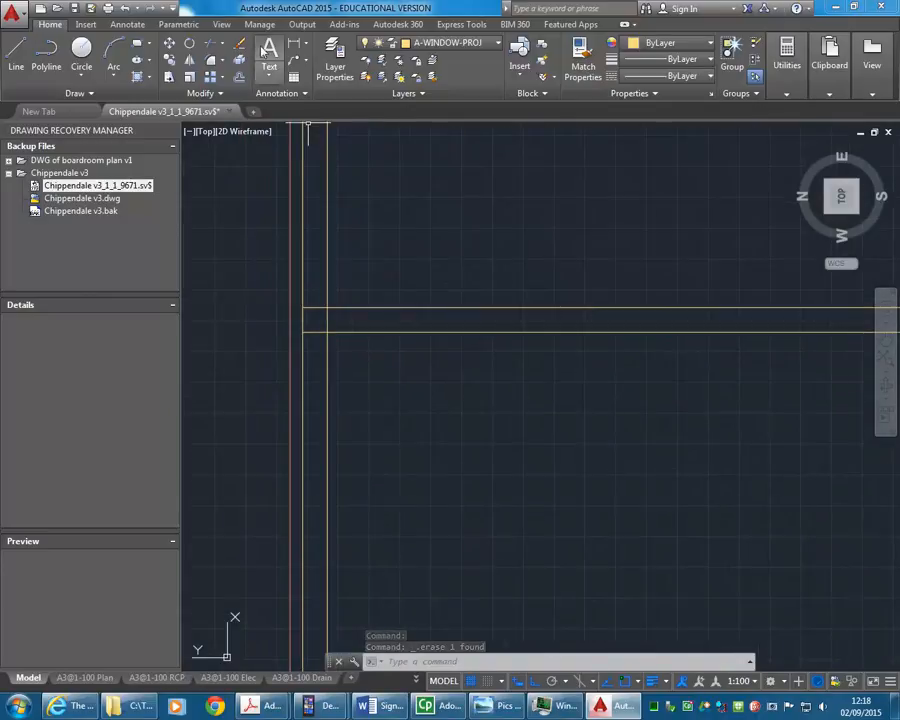
left_click(209, 43)
scroll(484, 324, "down", 3)
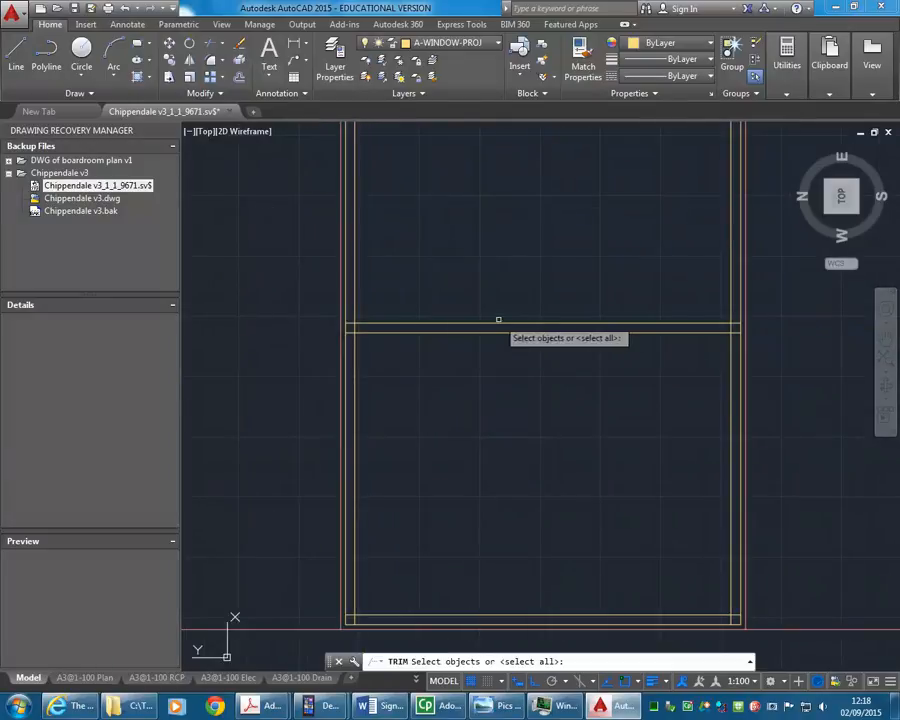
key("Return")
scroll(735, 321, "up", 4)
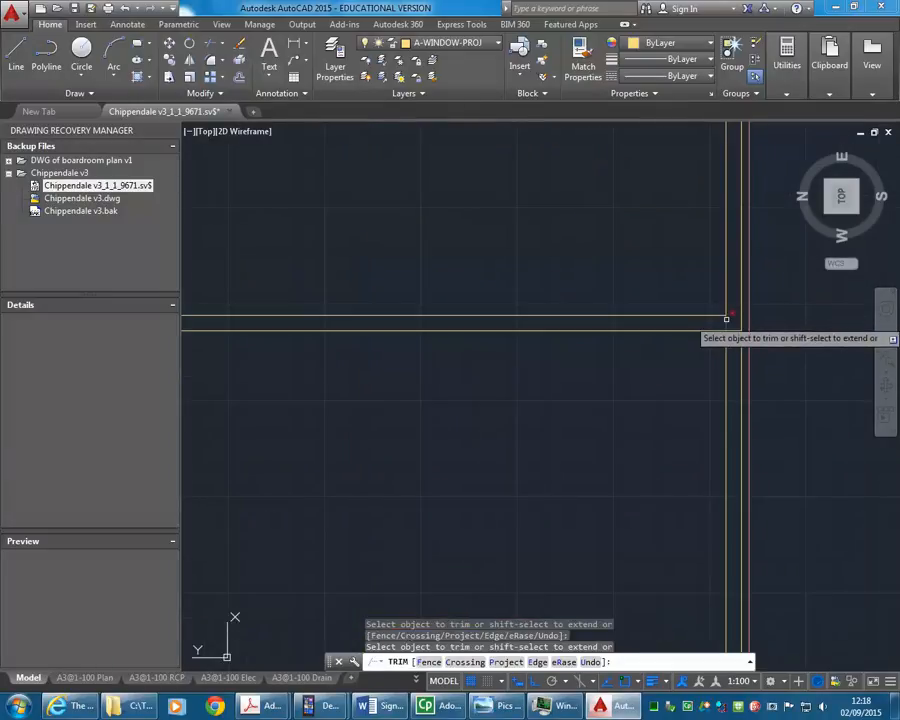
scroll(490, 304, "down", 4)
scroll(522, 290, "up", 4)
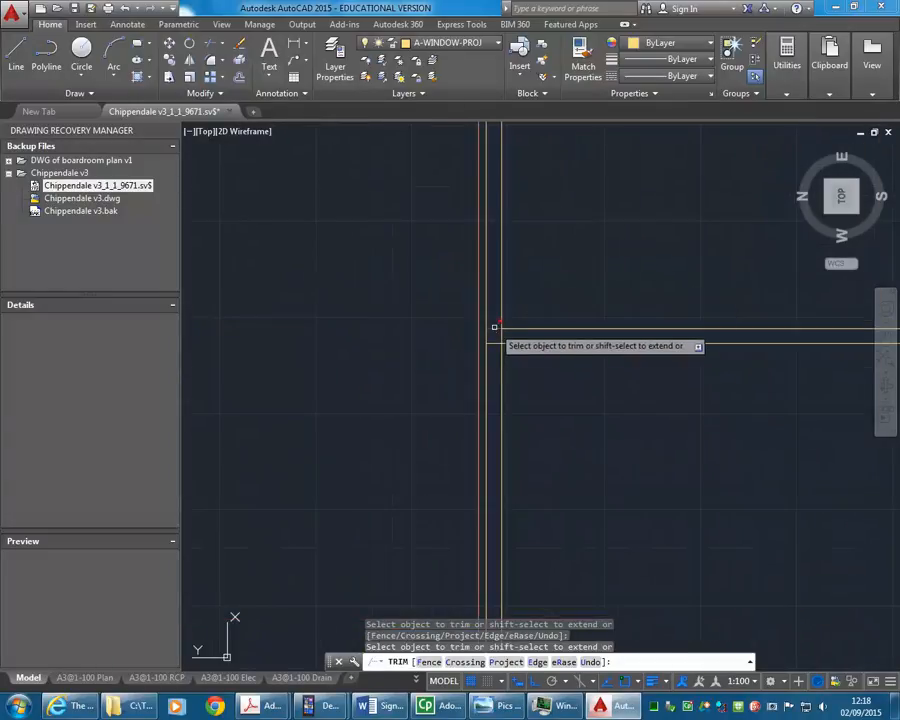
scroll(476, 321, "down", 6)
scroll(500, 350, "up", 4)
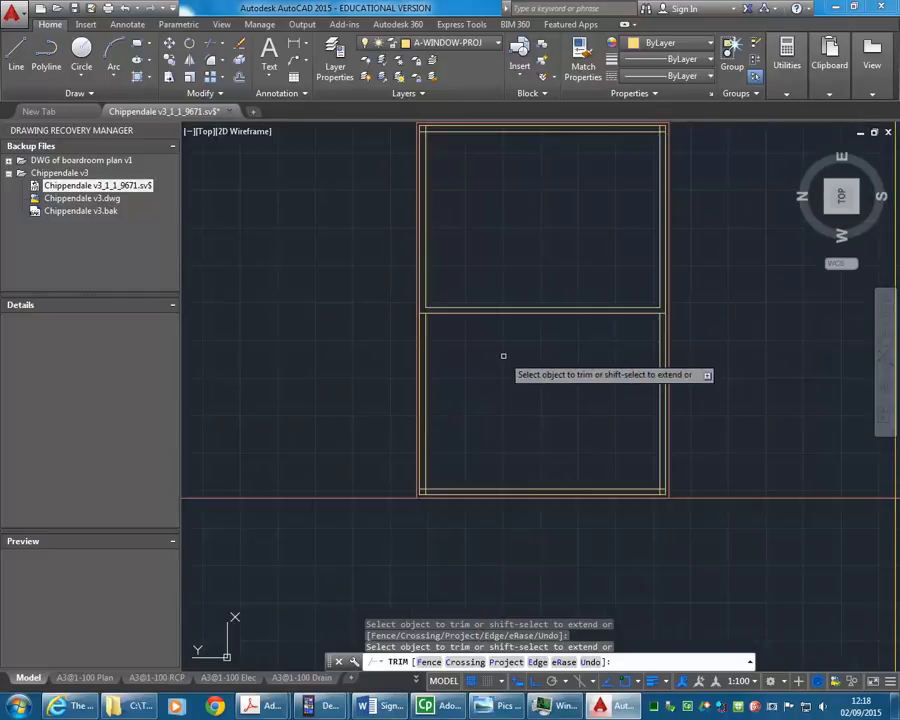
Step: Trim the overlapping inner frame line ends at the window's two top corners
scroll(410, 250, "up", 5)
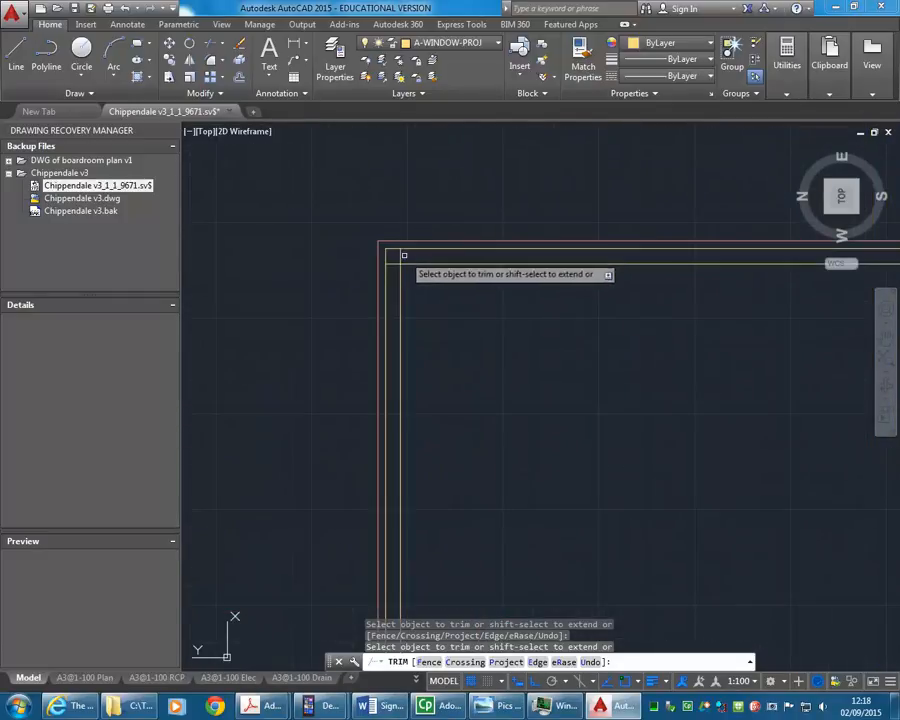
key("Return")
key("Return")
key("Return")
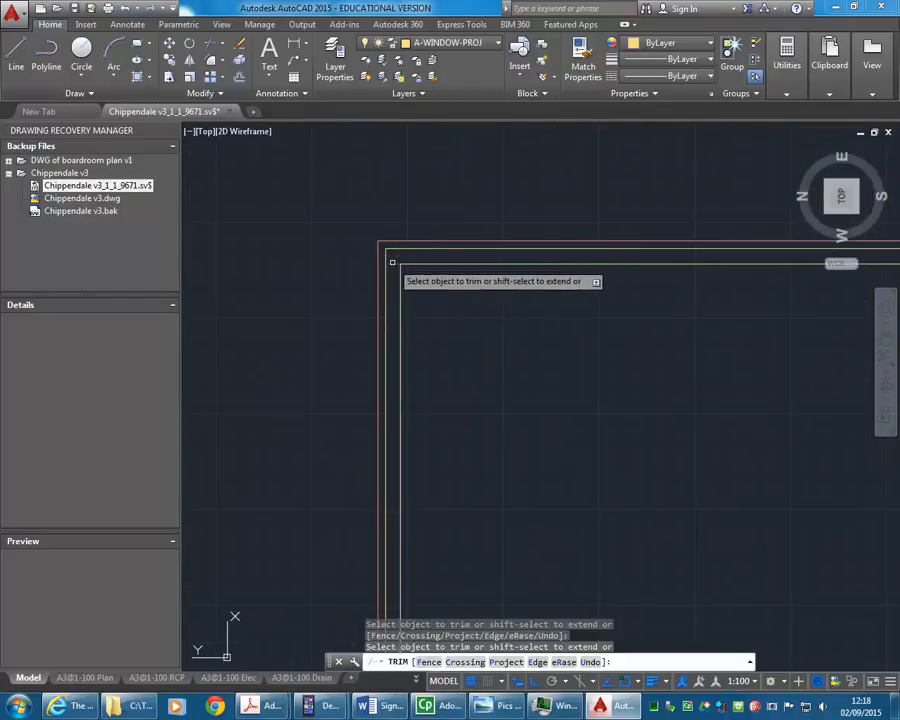
middle_click_drag(689, 288, 314, 278)
left_click(732, 242)
left_click(721, 246)
left_click(725, 252)
Step: Trim the overlapping inner frame line ends at the window's two bottom corners
scroll(520, 360, "down", 3)
middle_click_drag(405, 543, 472, 308)
middle_click_drag(368, 486, 392, 353)
scroll(358, 500, "up", 2)
left_click(354, 495)
left_click(362, 501)
middle_click_drag(810, 430, 500, 366)
scroll(617, 386, "up", 2)
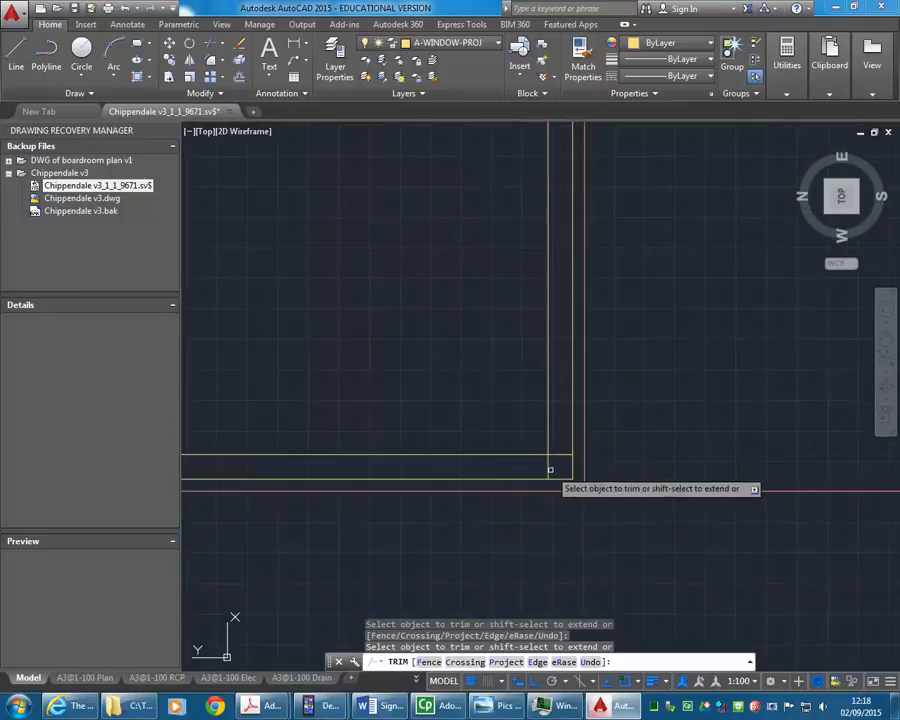
scroll(558, 458, "down", 3)
scroll(530, 382, "up", 2)
key("Return")
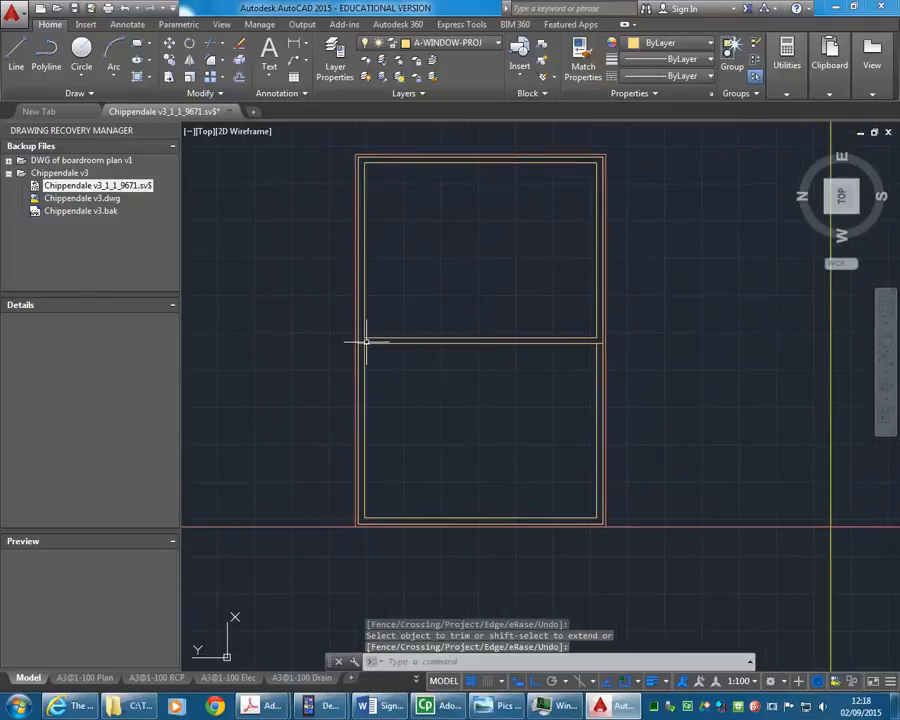
Step: Draw a Start, Center, End quarter arc below the meeting rail's right end, from the inner frame line around the rail's outer endpoint
scroll(362, 352, "up", 4)
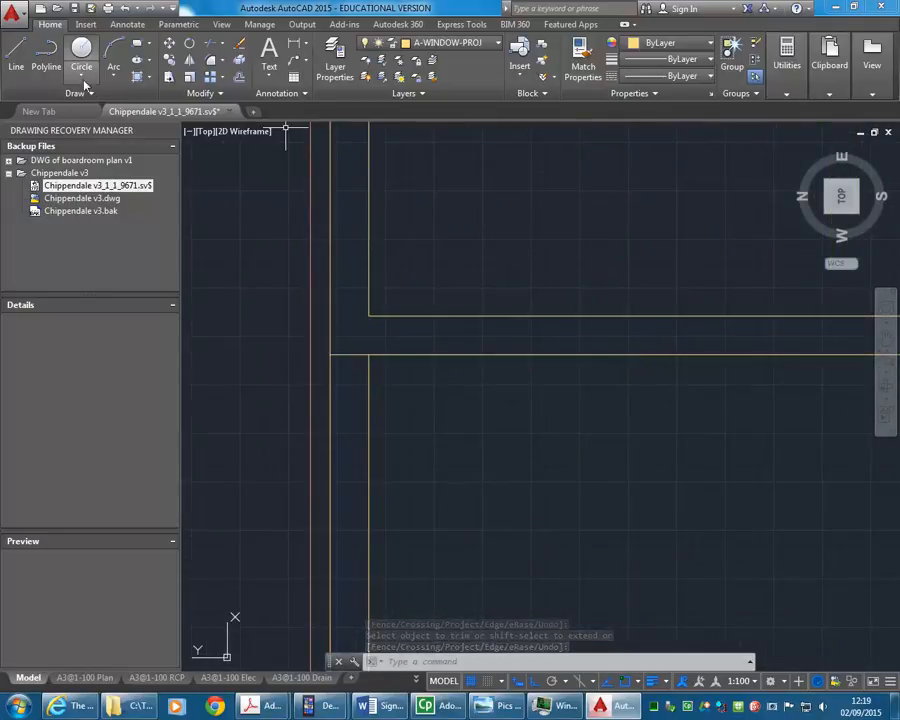
left_click(113, 70)
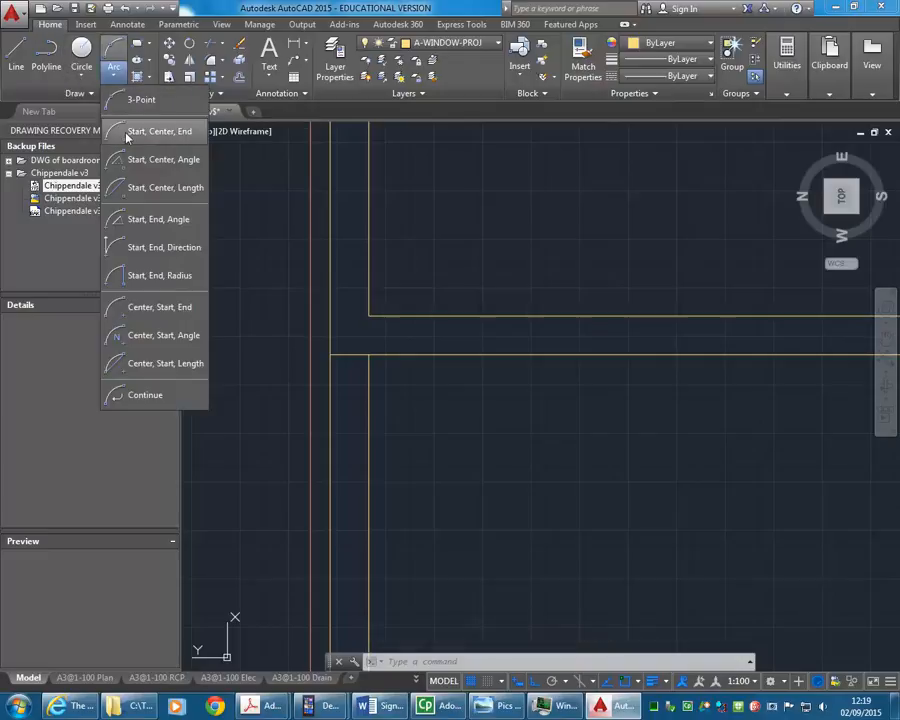
left_click(127, 134)
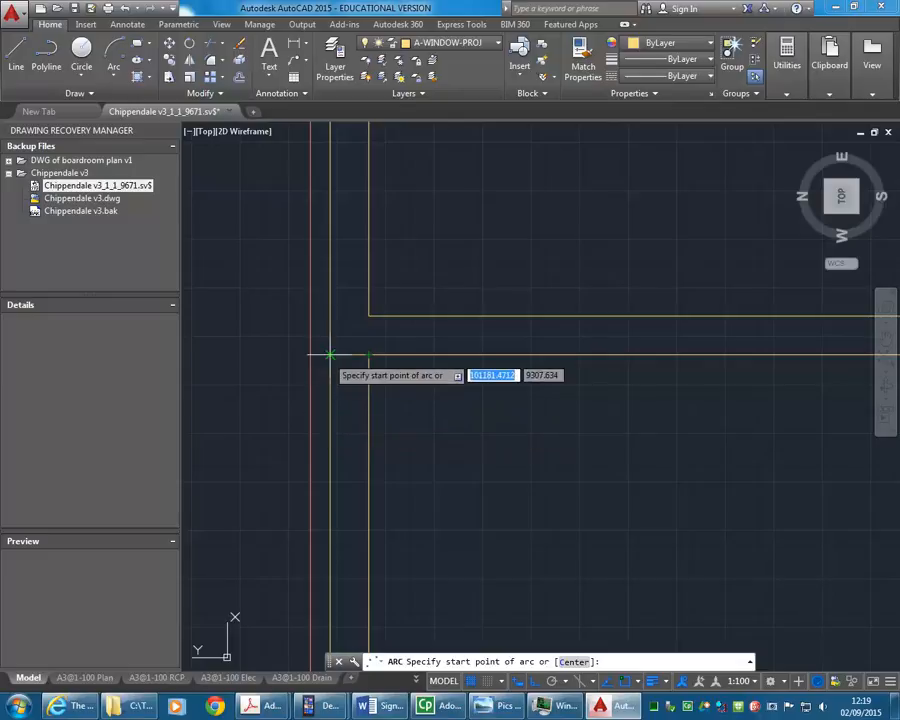
scroll(556, 360, "down", 2)
middle_click_drag(528, 378, 283, 358)
middle_click_drag(870, 350, 556, 325)
scroll(556, 325, "down", 2)
middle_click_drag(762, 335, 505, 310)
scroll(480, 292, "up", 5)
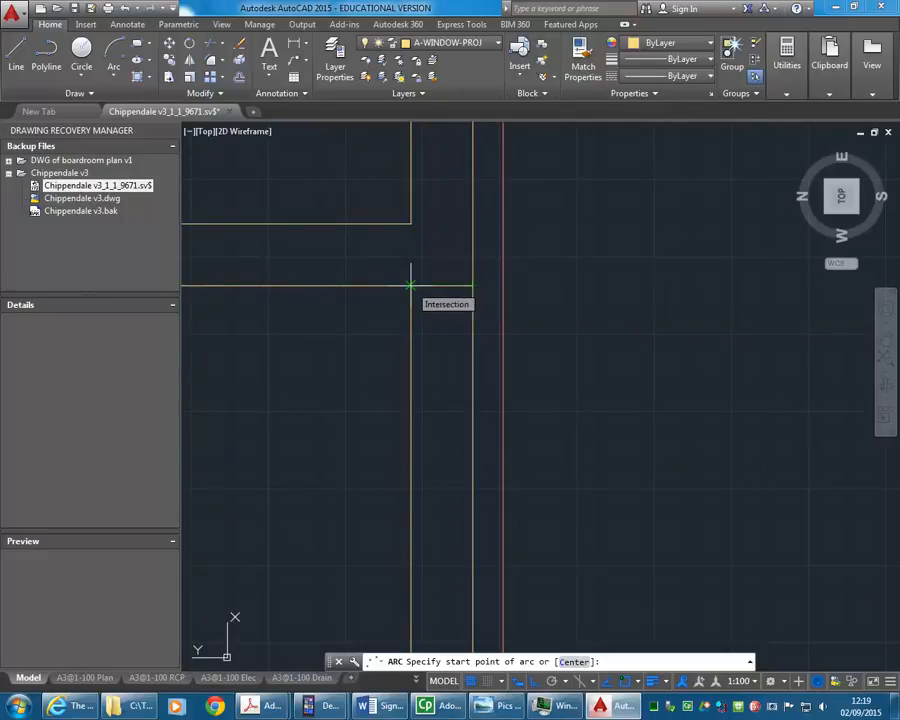
left_click(410, 286)
left_click(472, 286)
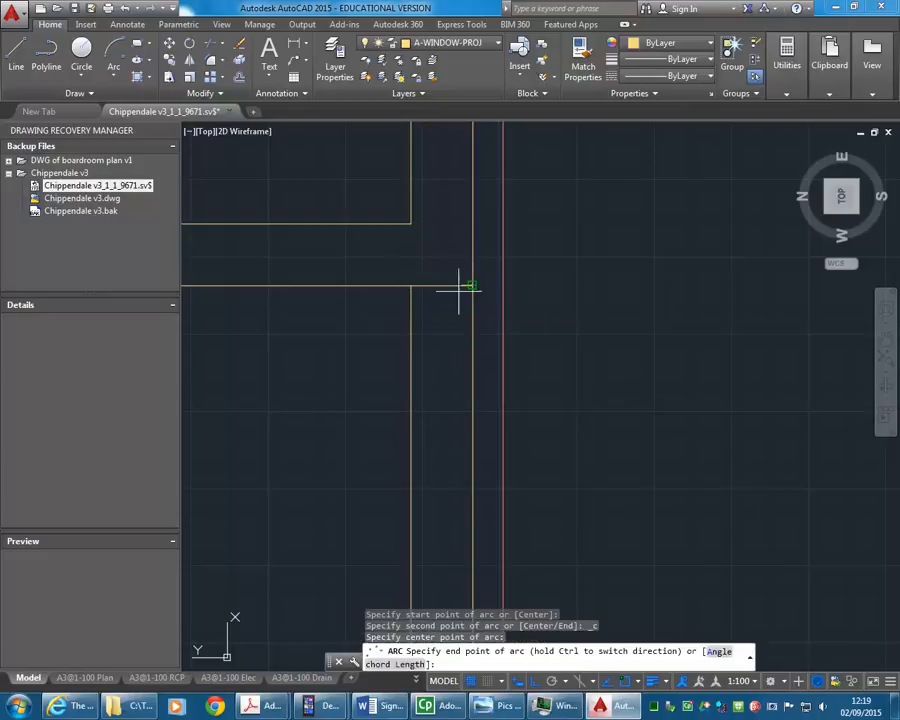
left_click(482, 389)
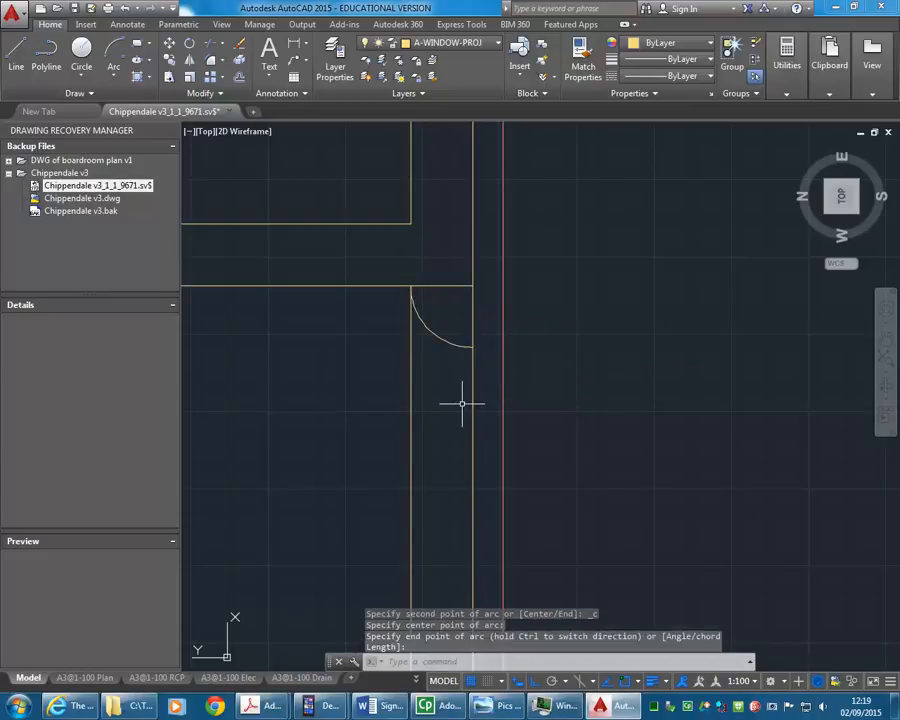
Step: Move the quarter arc straight down about 20 units below the meeting rail
left_click(450, 345)
left_click(169, 43)
left_click(309, 338)
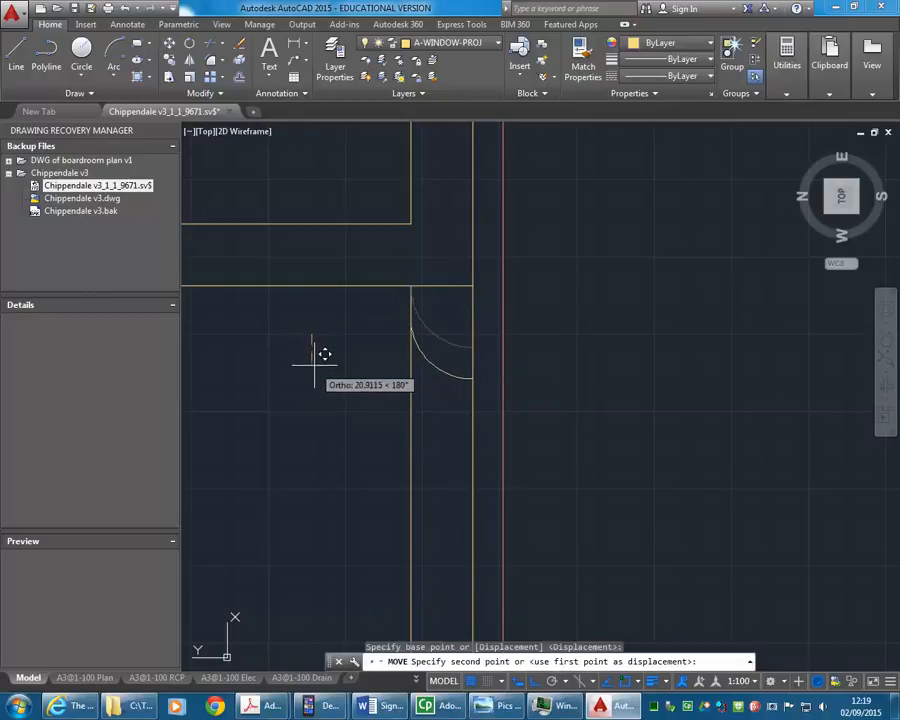
left_click(314, 362)
Step: Mirror the arc about the window's vertical centreline to the left side of the frame, keeping the original
scroll(316, 357, "down", 5)
middle_click_drag(326, 350, 537, 348)
scroll(483, 351, "up", 2)
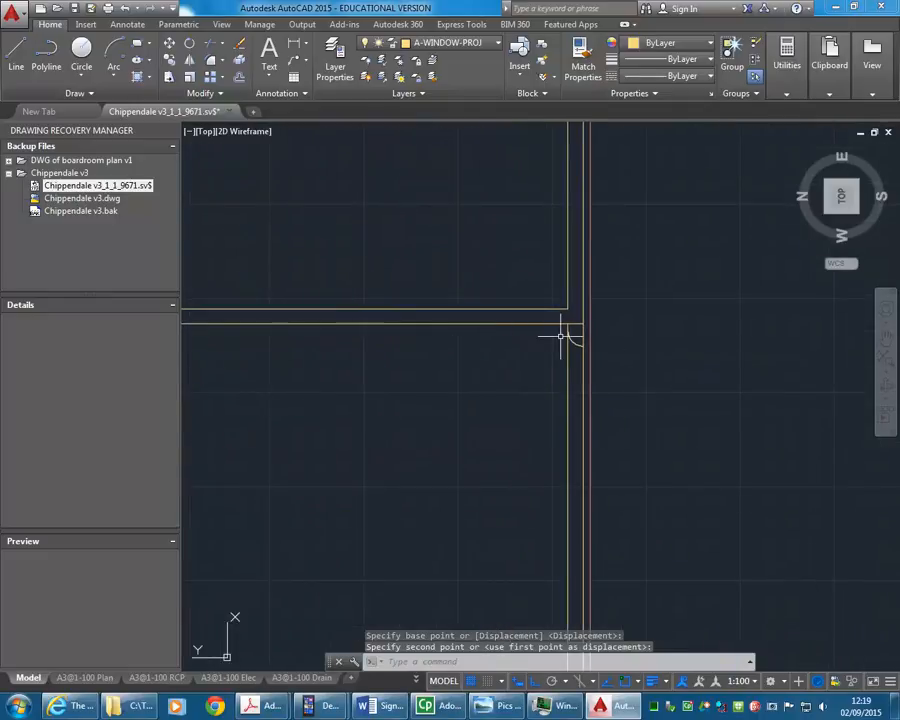
left_click(578, 343)
scroll(438, 358, "down", 3)
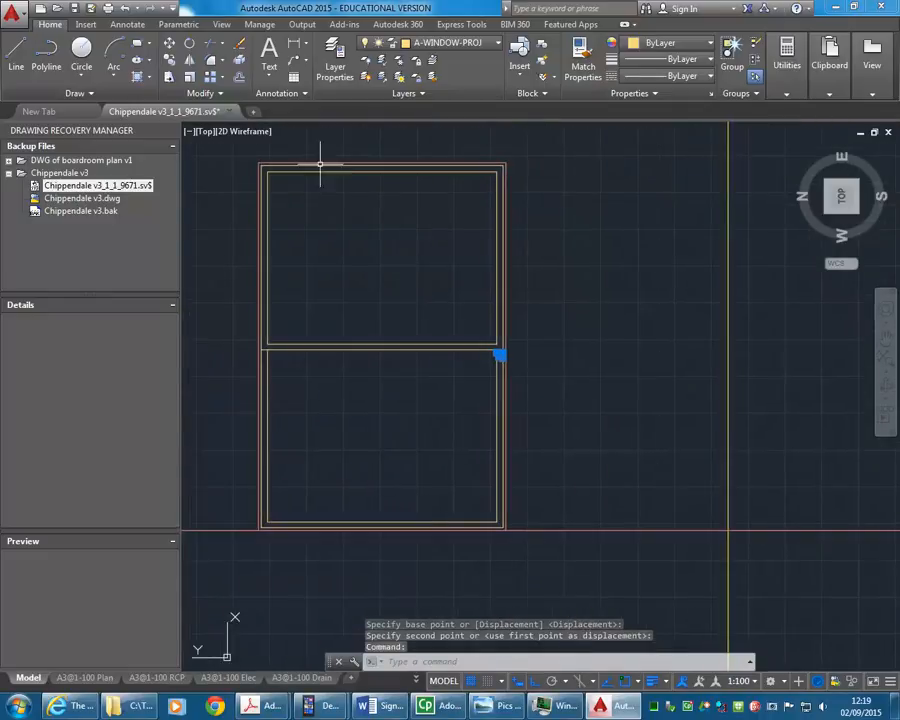
left_click(193, 62)
left_click(382, 168)
left_click(408, 288)
right_click(413, 297)
left_click(418, 297)
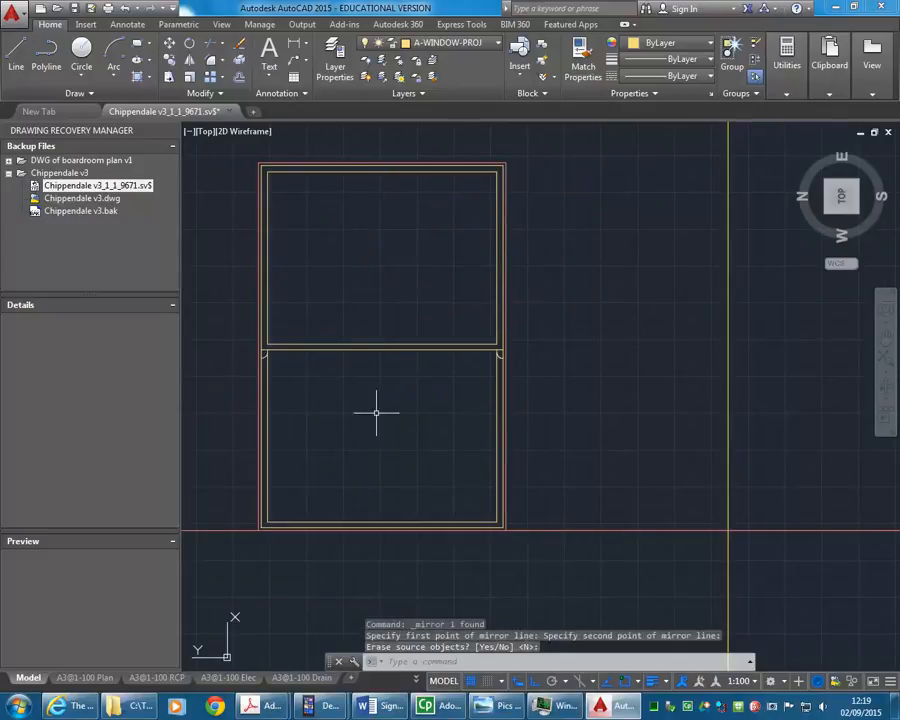
Step: Consult the window photo, then fillet both top corners of the lower sash's inner outline with radius 0
left_click(497, 706)
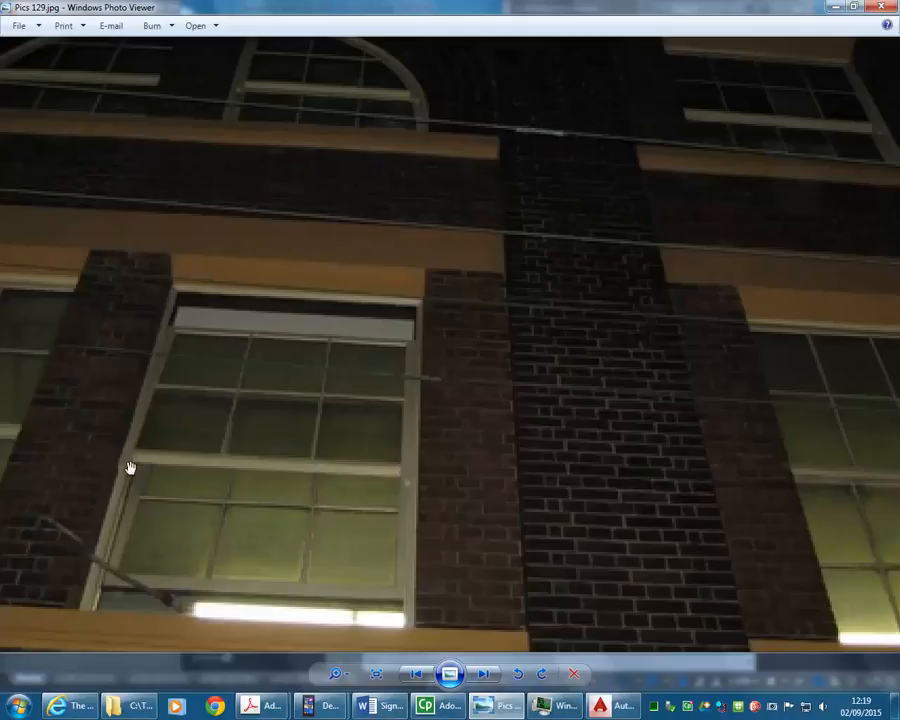
left_click(833, 8)
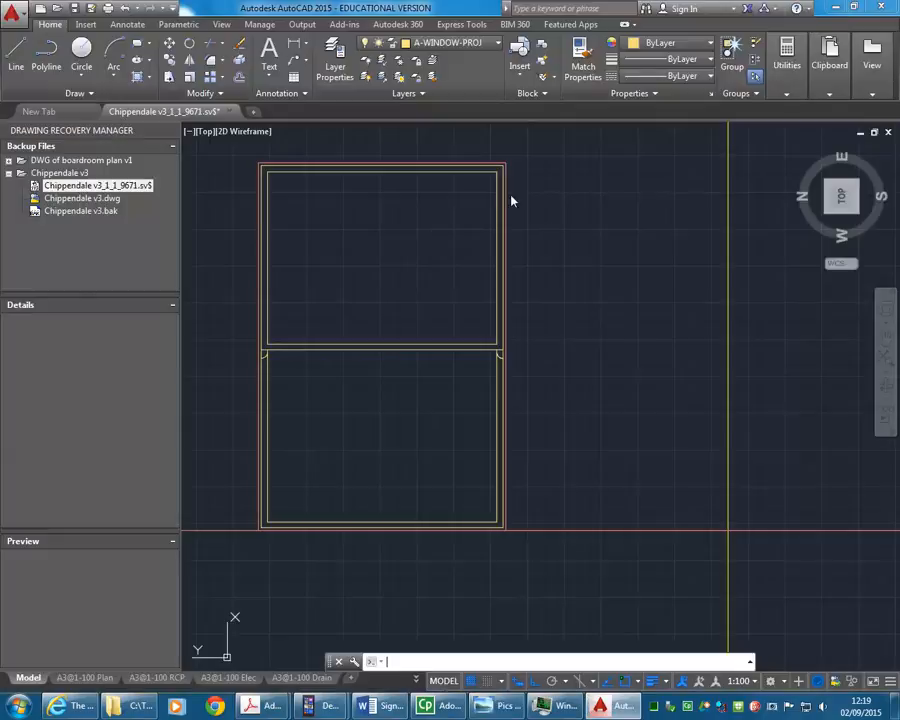
scroll(285, 317, "up", 3)
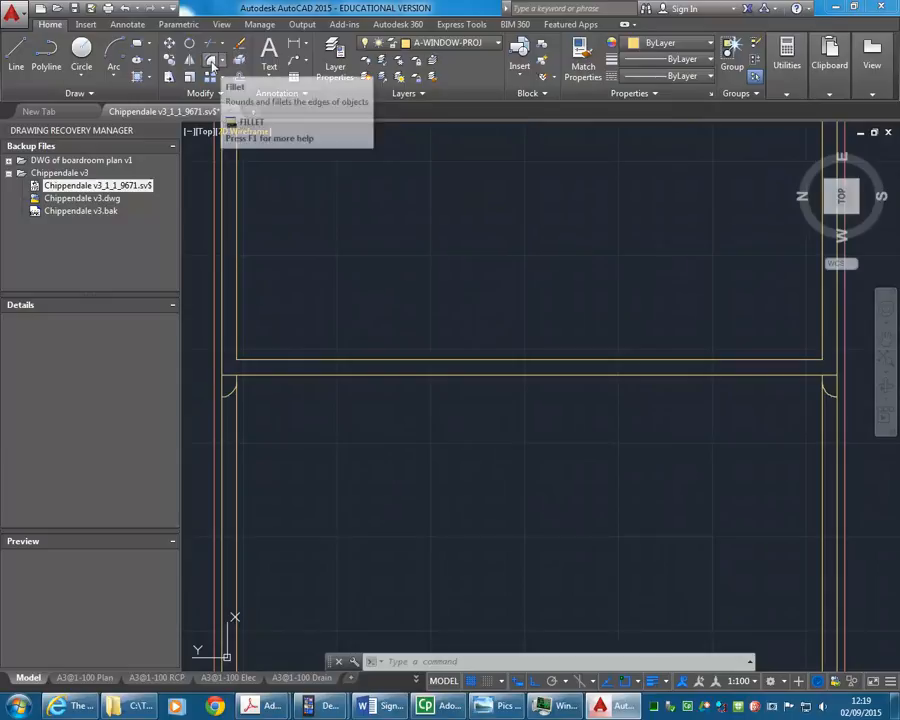
left_click(238, 60)
left_click(237, 390)
left_click(251, 372)
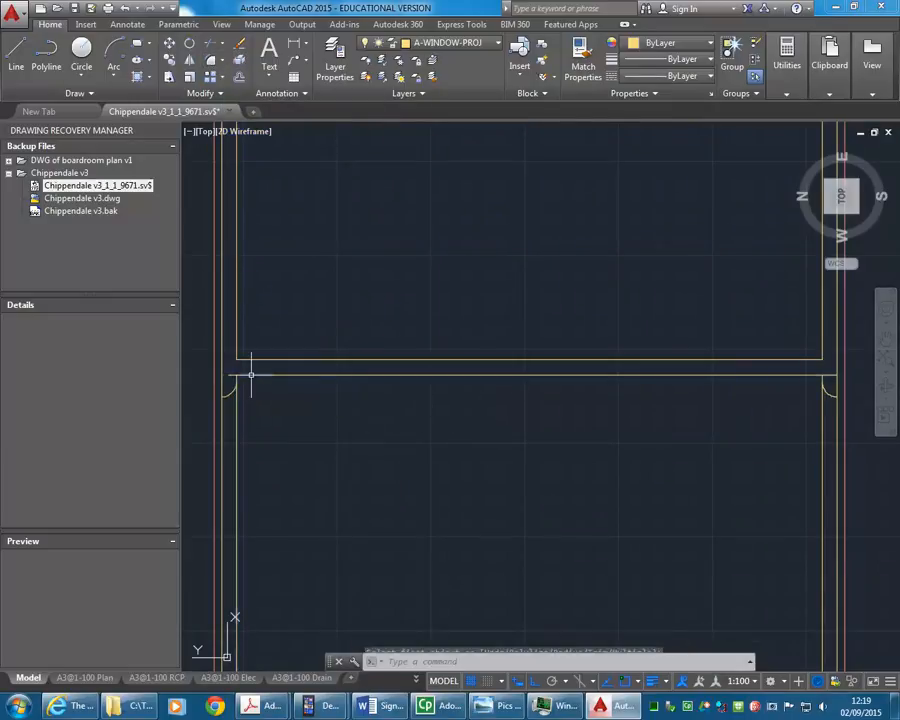
key("Return")
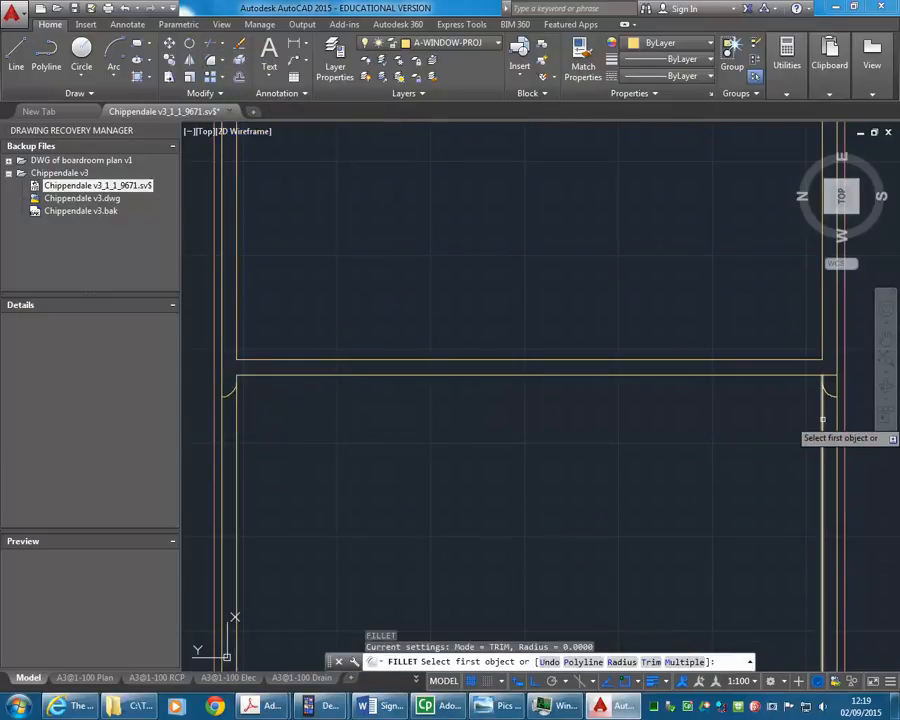
left_click(790, 374)
left_click(822, 388)
scroll(545, 374, "down", 3)
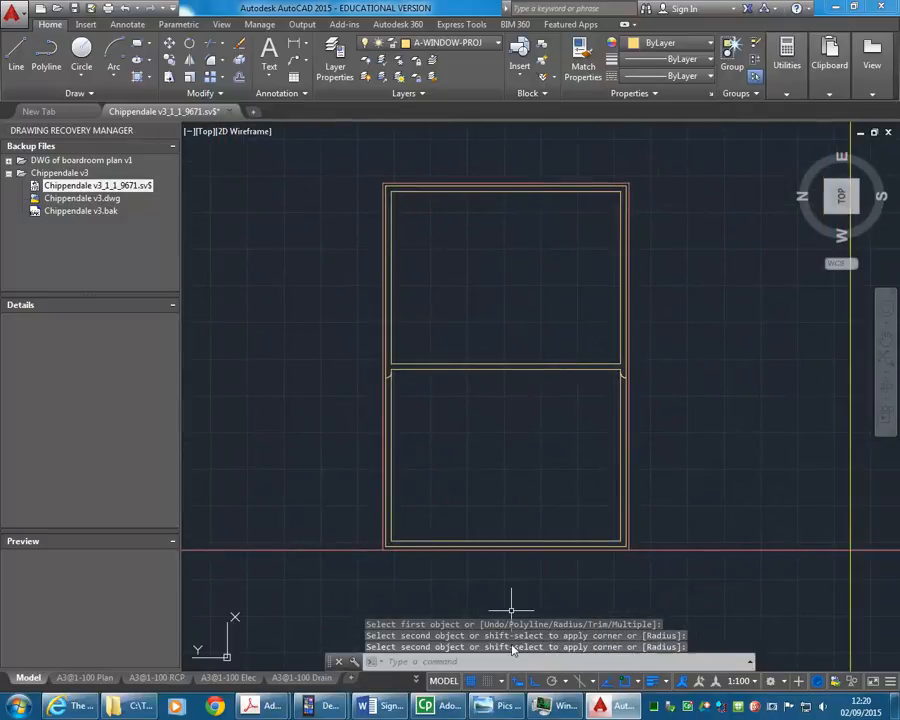
Step: Turn on the A-PDF layer and compare the underlay's glazing-bar layout with the windows in the Pics 129.jpg site photo
left_click(504, 705)
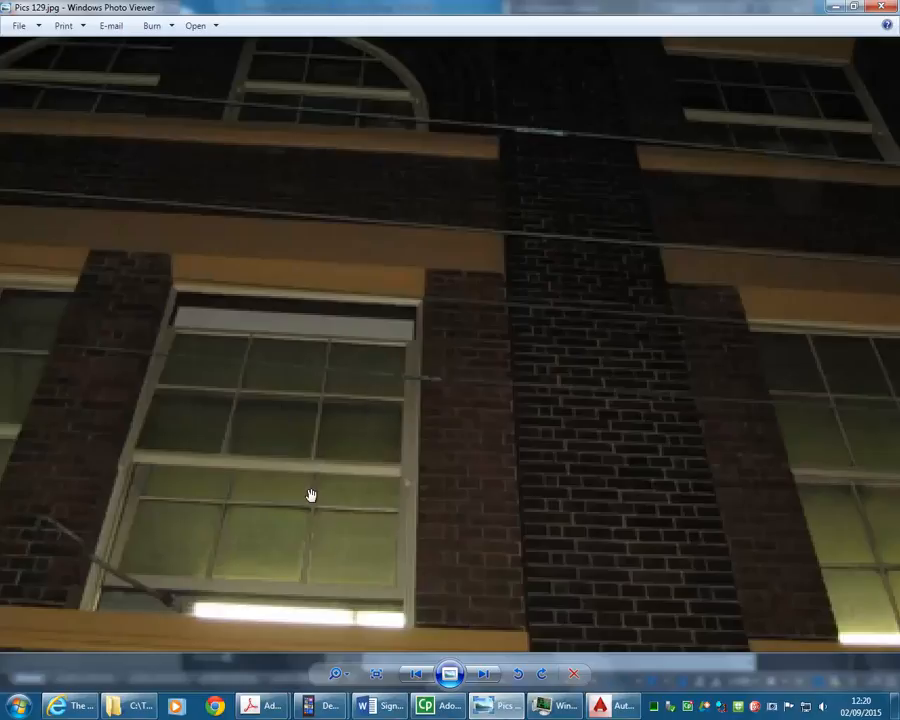
left_click(835, 8)
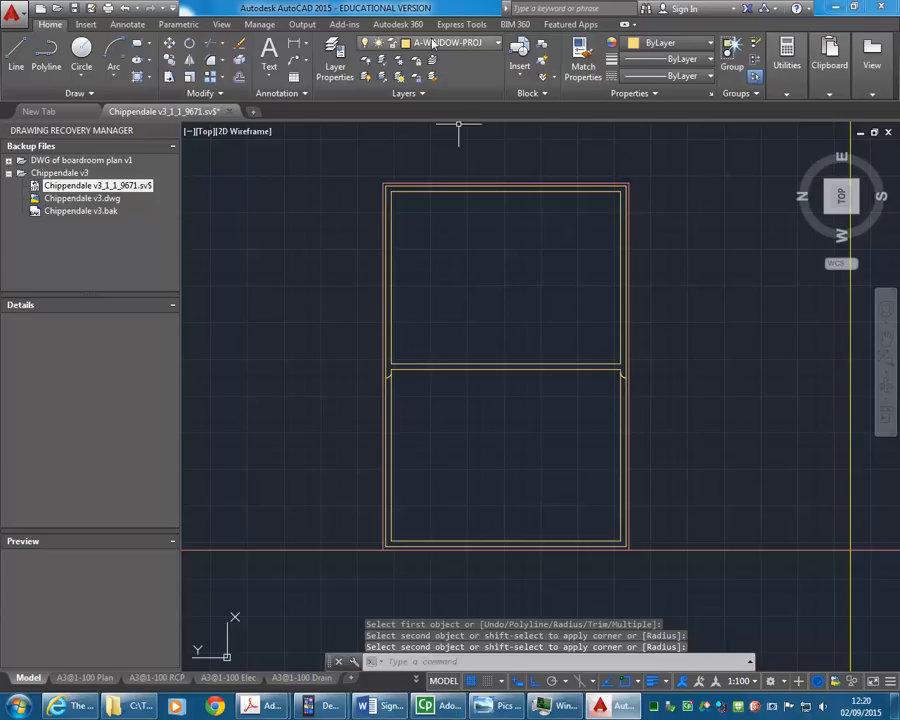
left_click(450, 42)
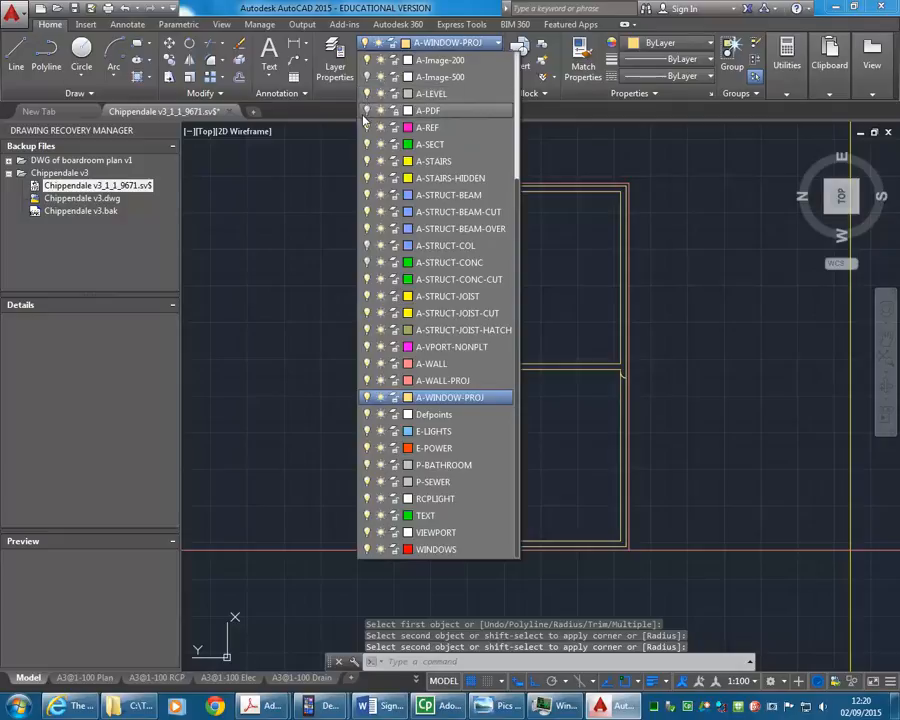
left_click(367, 111)
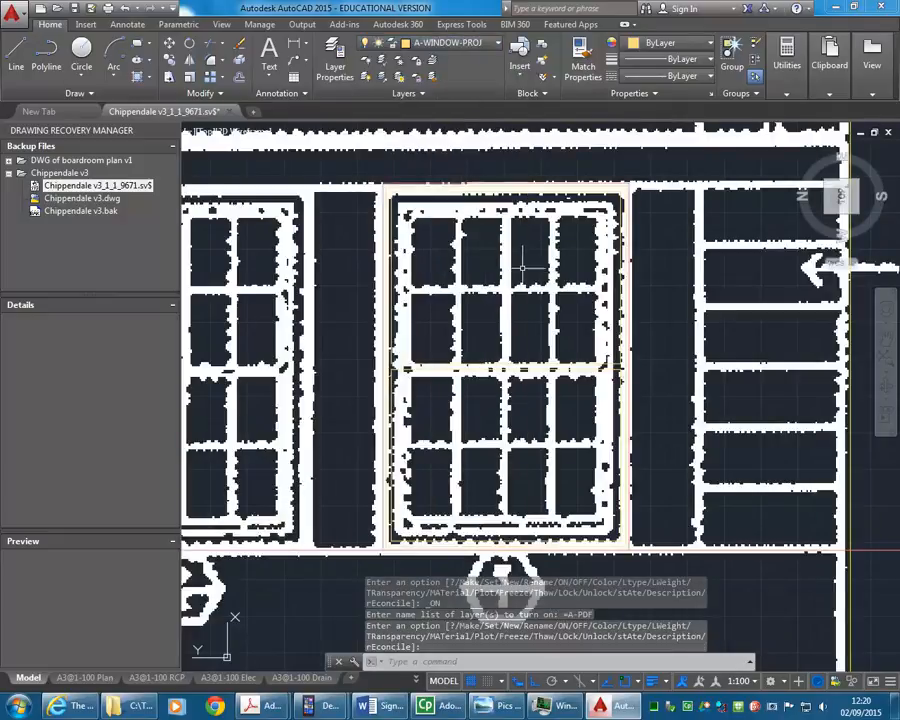
left_click(490, 706)
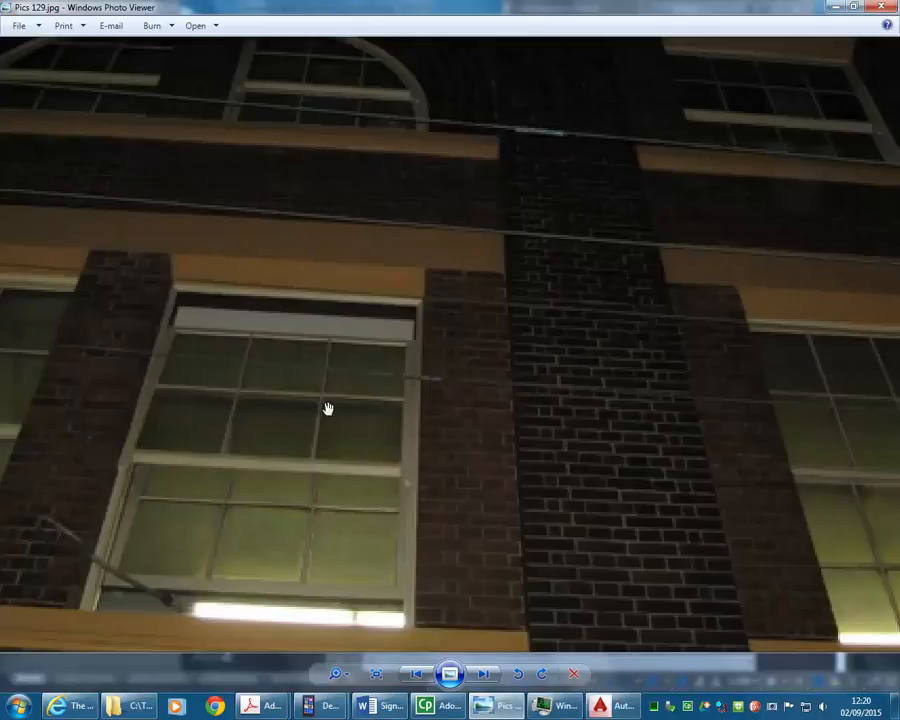
left_click_drag(862, 422, 479, 412)
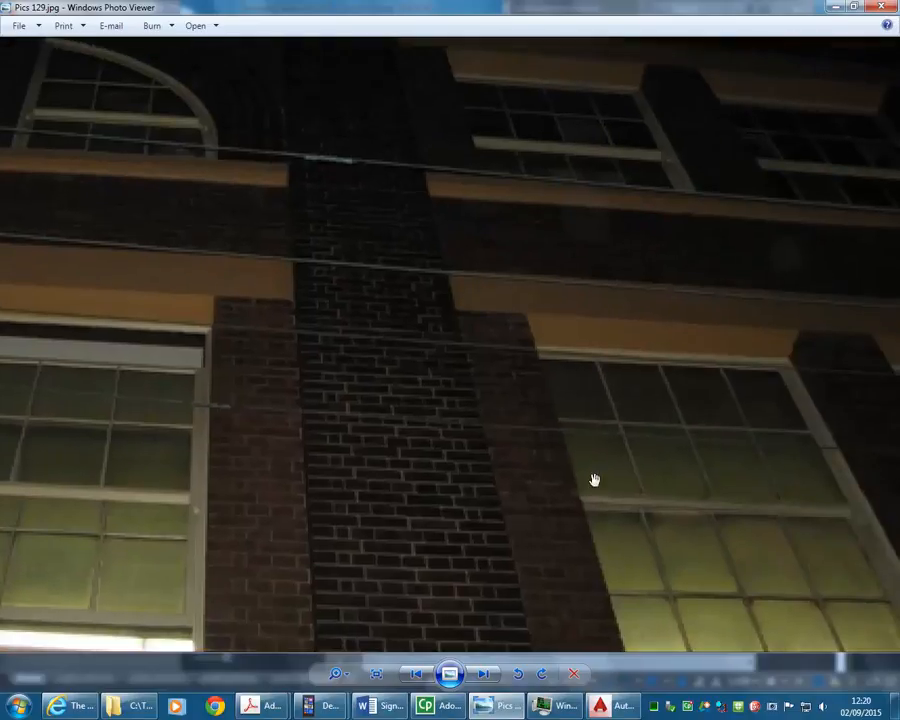
scroll(594, 448, "down", 4)
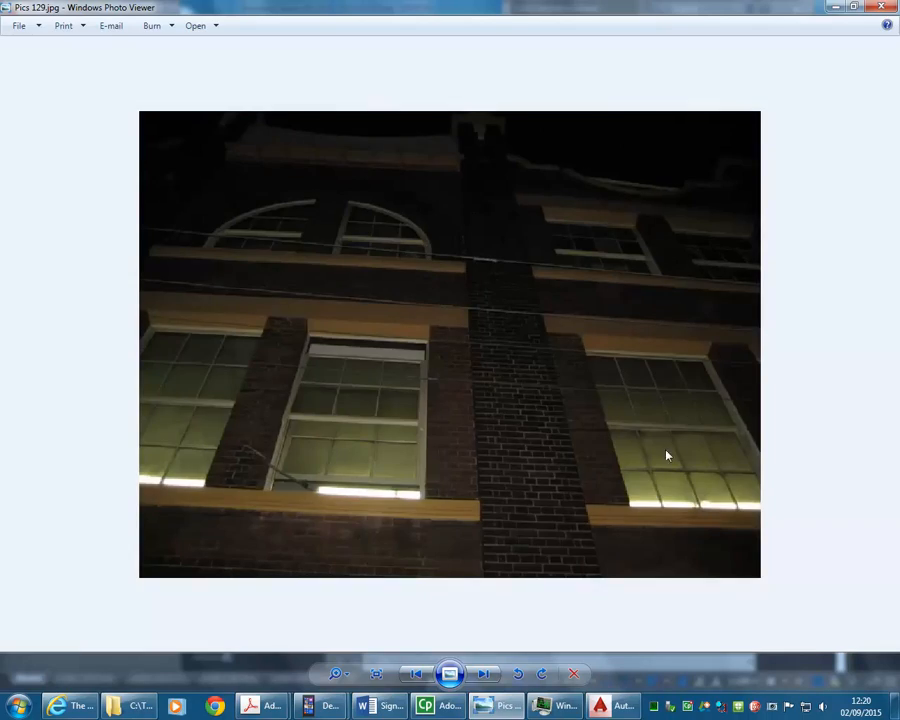
left_click(835, 10)
scroll(733, 422, "down", 5)
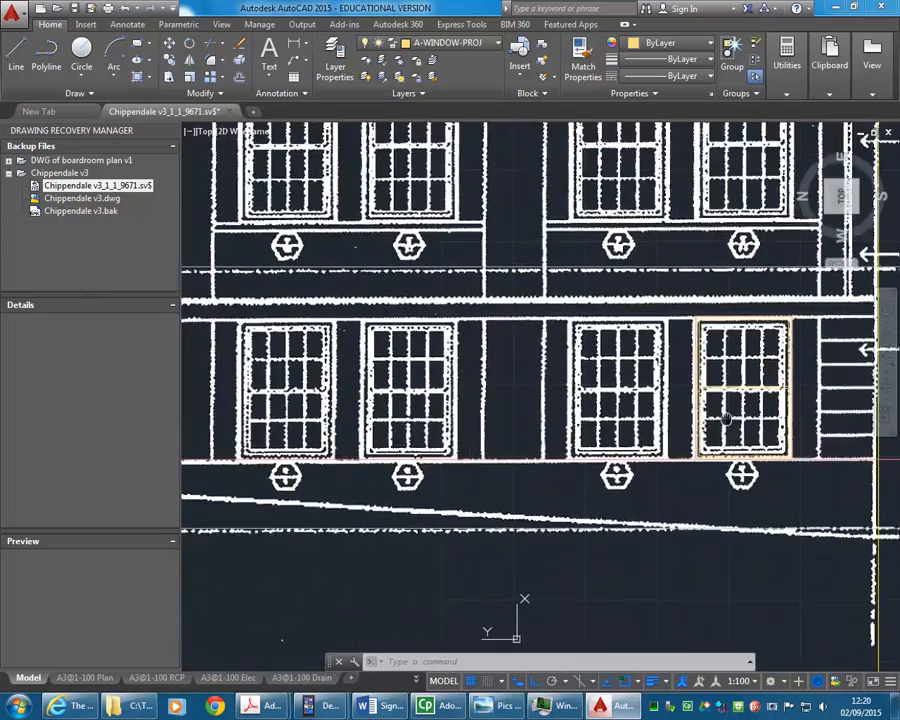
scroll(368, 375, "down", 2)
middle_click_drag(368, 375, 388, 476)
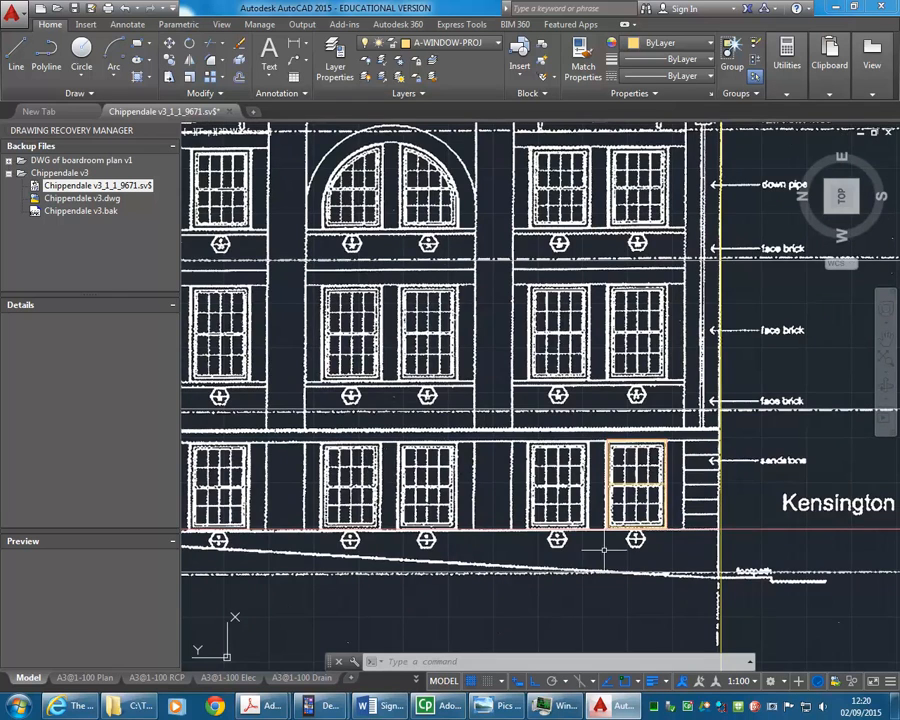
scroll(635, 540, "up", 2)
scroll(536, 468, "up", 2)
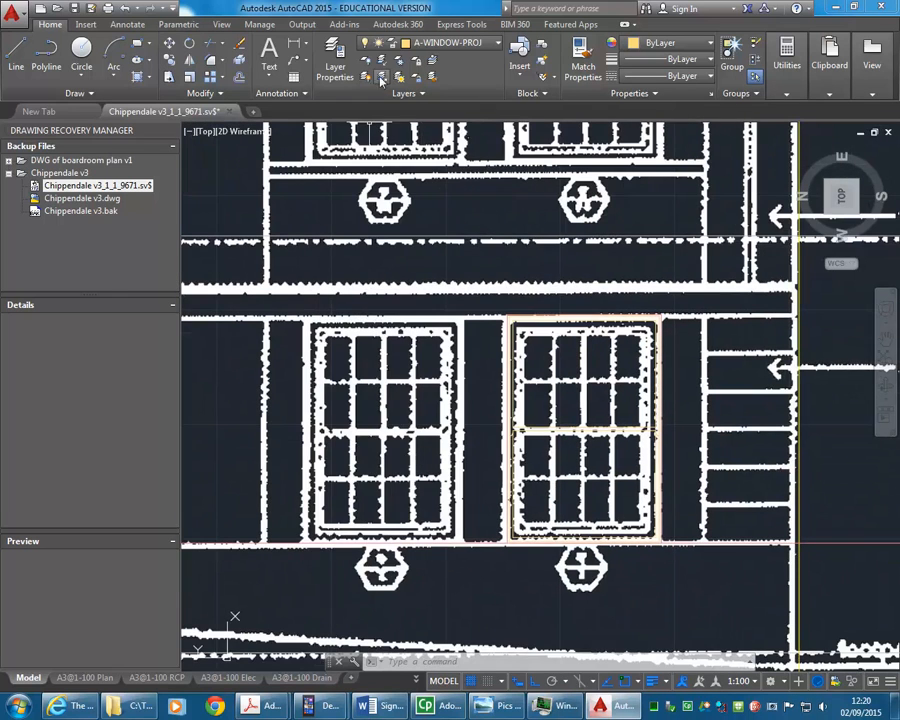
Step: Turn off the A-PDF layer so only the traced ground-floor window linework is shown
left_click(468, 43)
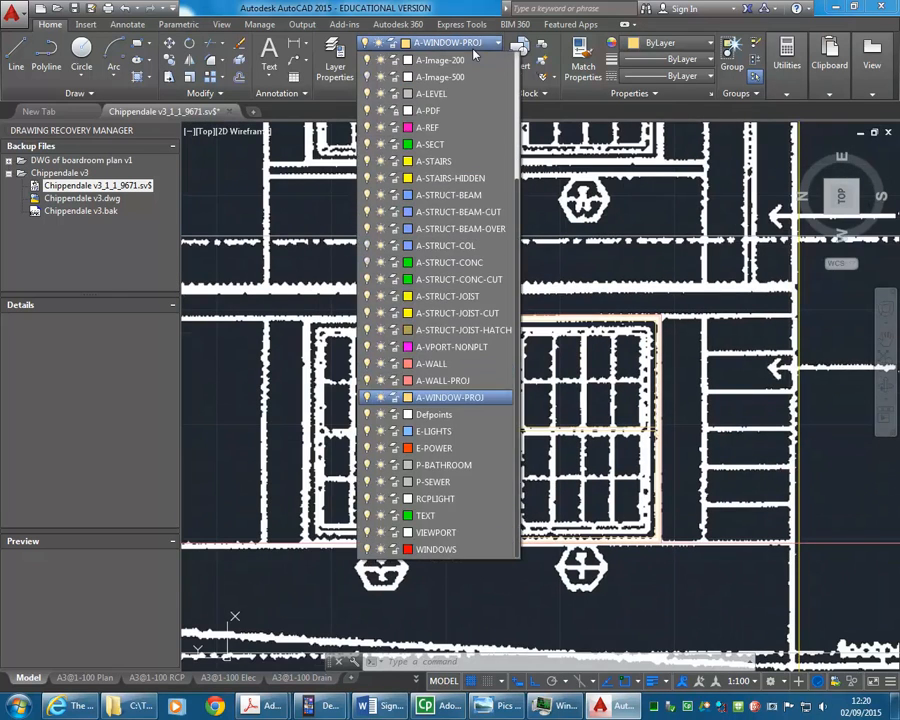
left_click(367, 111)
left_click(586, 472)
scroll(546, 367, "up", 5)
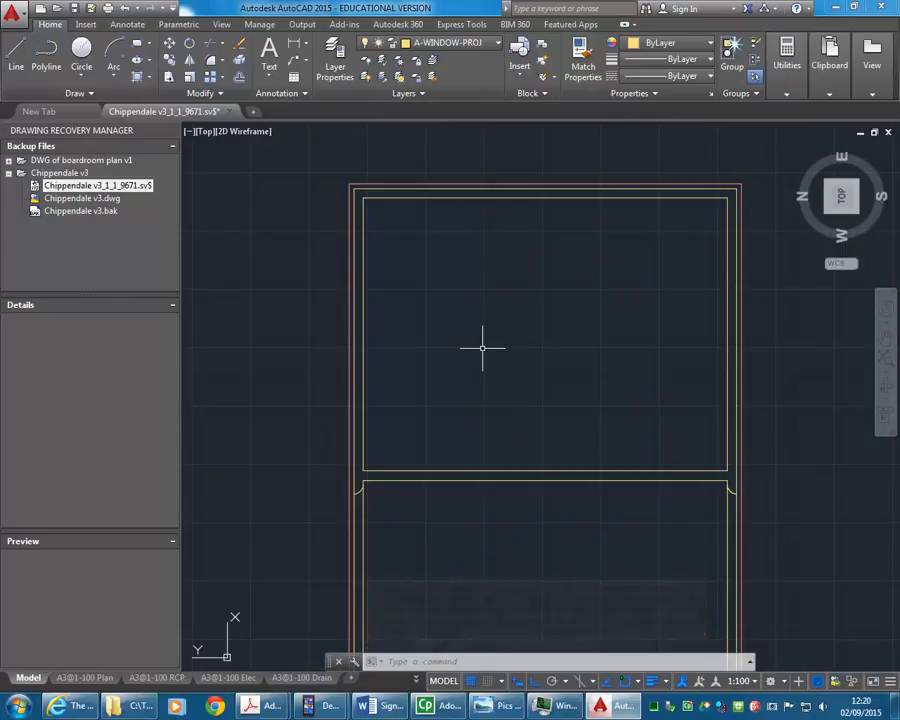
Step: Examine the glazing bars and meeting rail of the right-hand window in the Pics 129.jpg photo
left_click(495, 710)
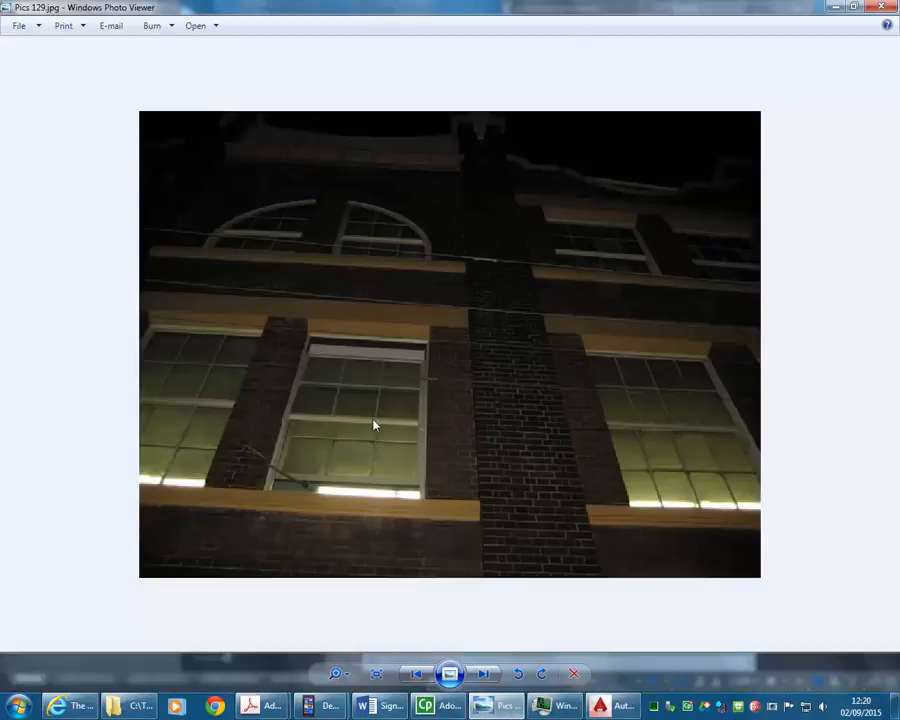
scroll(304, 405, "up", 3)
left_click_drag(727, 450, 597, 387)
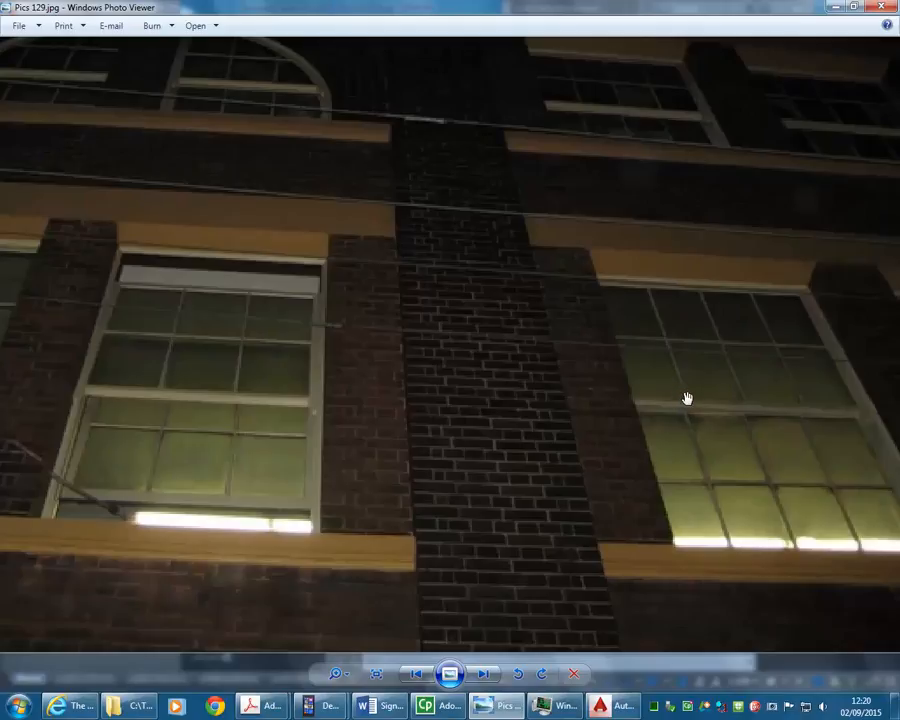
scroll(687, 398, "up", 4)
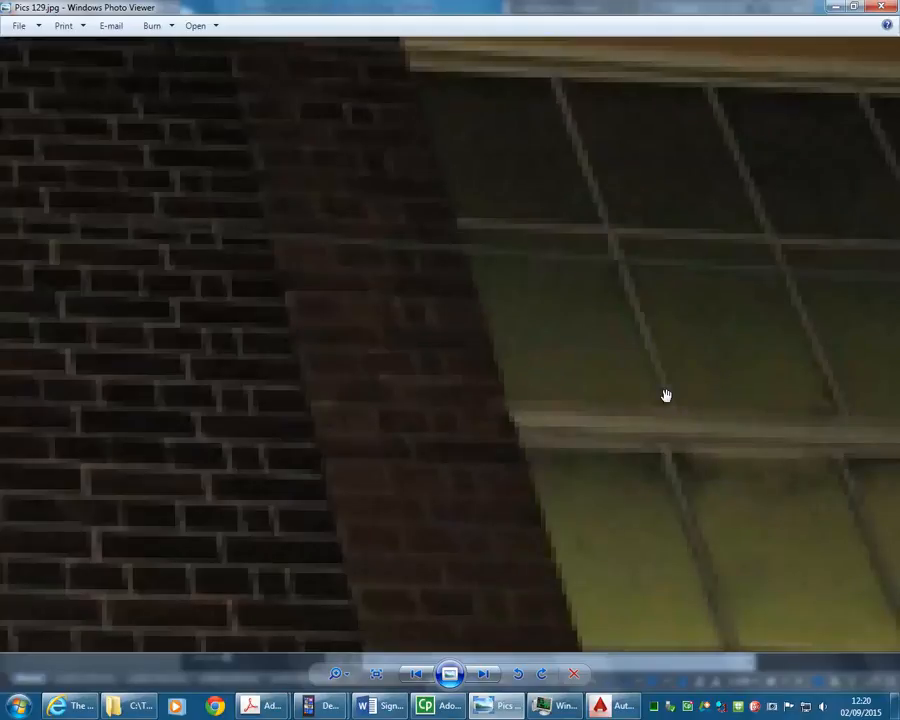
scroll(665, 395, "down", 3)
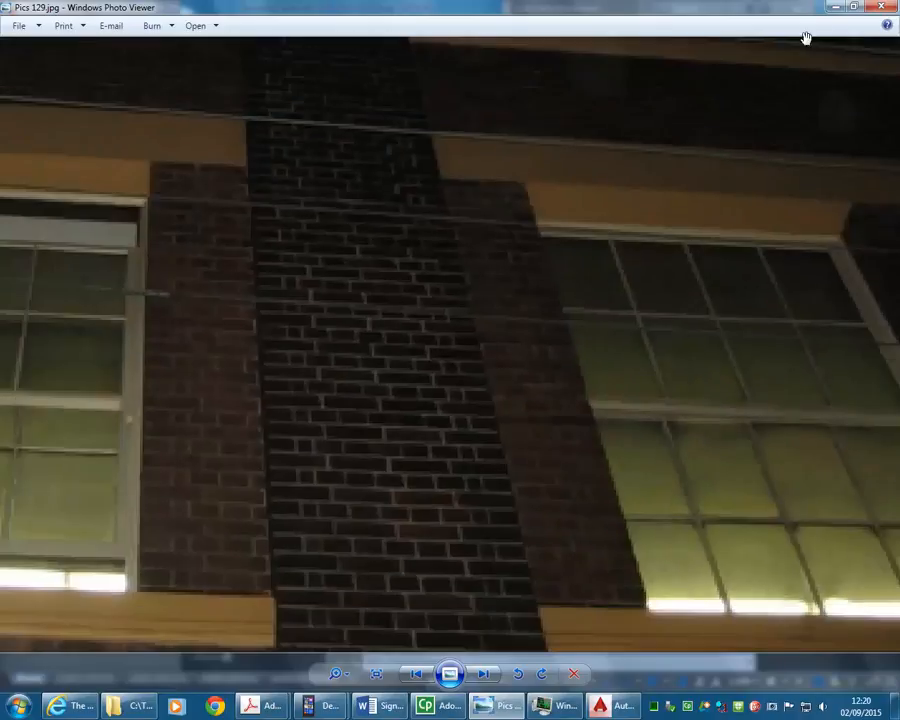
left_click(835, 8)
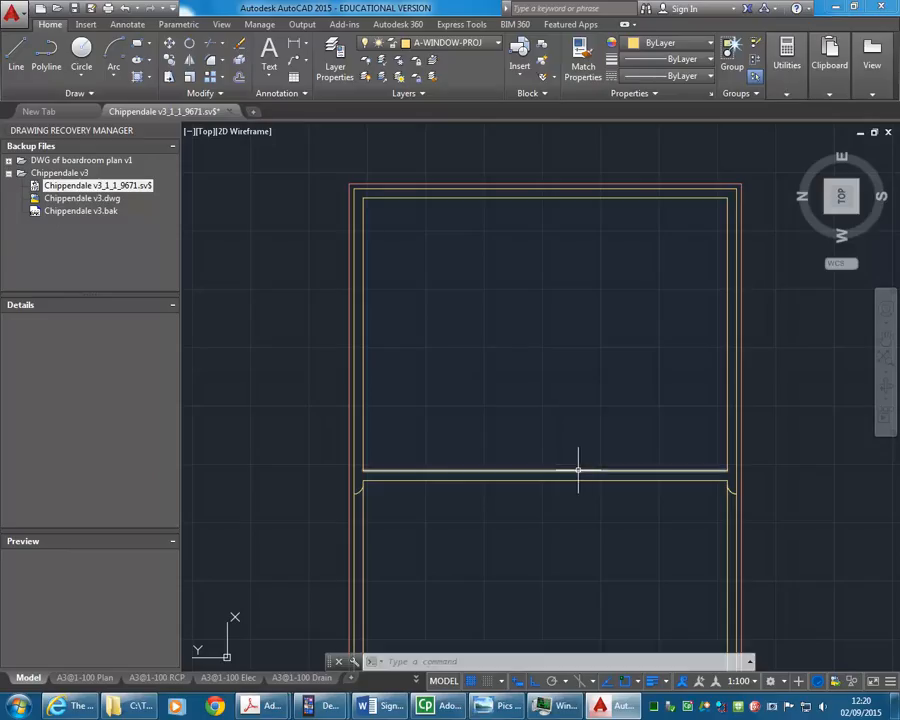
Step: Stretch the left end of the meeting rail's upper line outward by 10
left_click(488, 469)
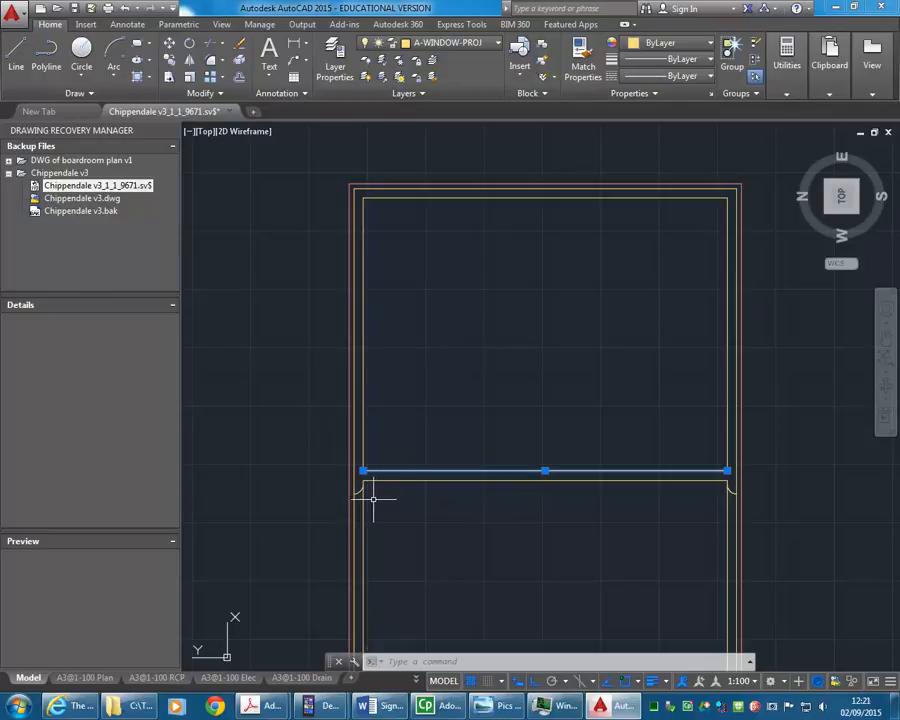
scroll(345, 475, "up", 5)
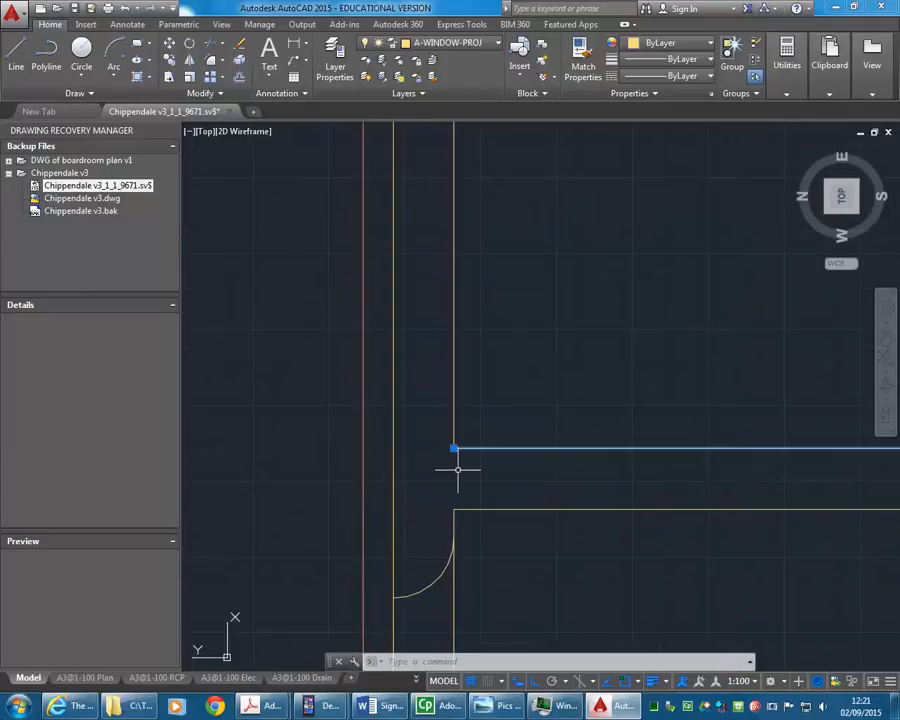
left_click(453, 449)
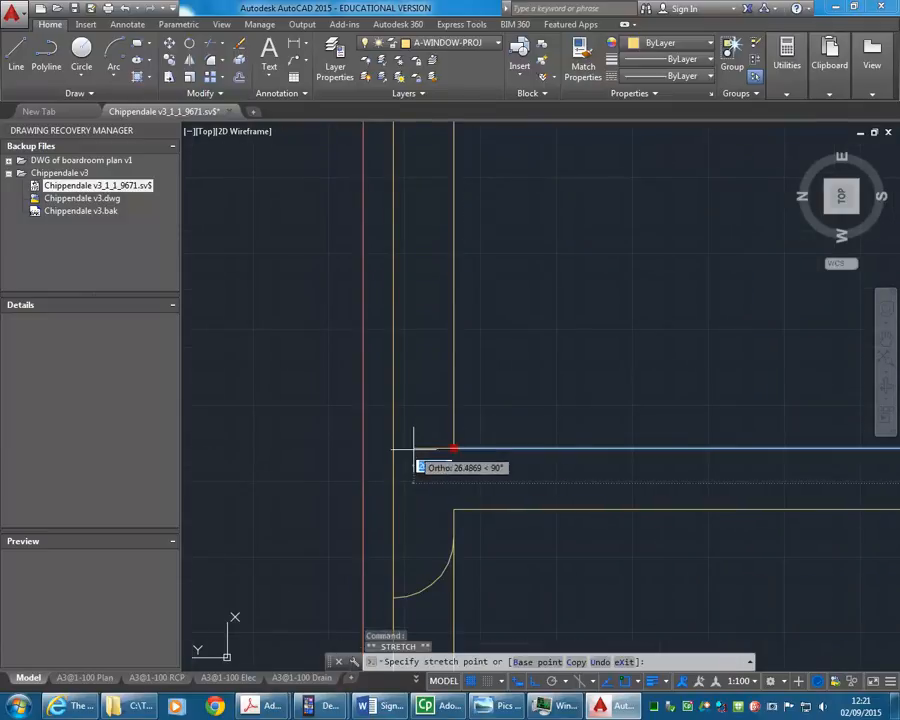
type("10")
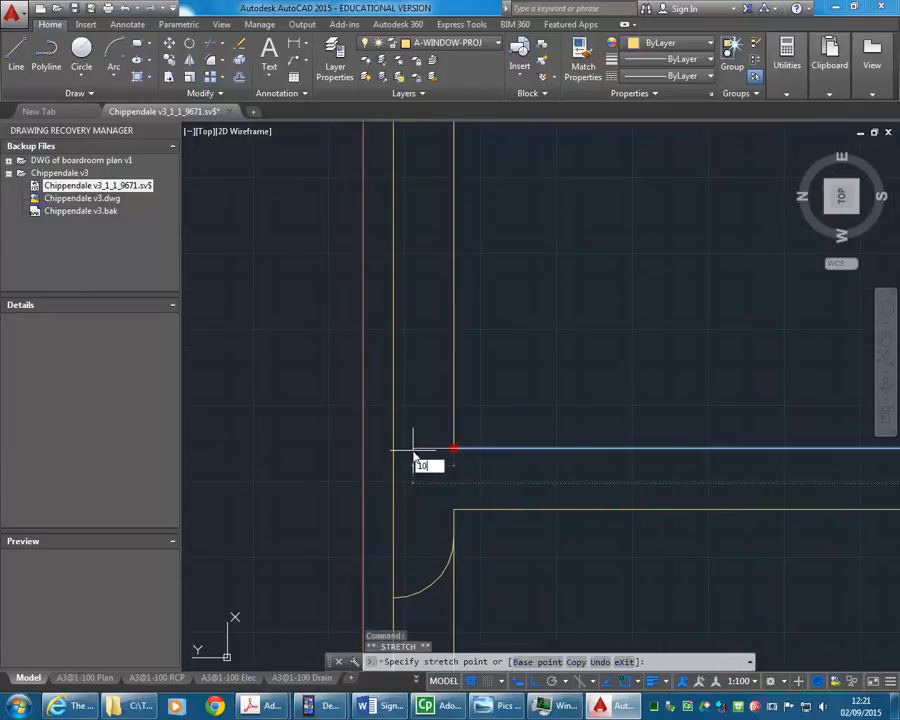
key("Return")
Step: Stretch the right end of the meeting rail's upper line outward by 10
scroll(539, 430, "down", 5)
middle_click_drag(543, 430, 188, 450)
scroll(570, 453, "up", 3)
scroll(508, 450, "up", 2)
left_click(457, 455)
type("1")
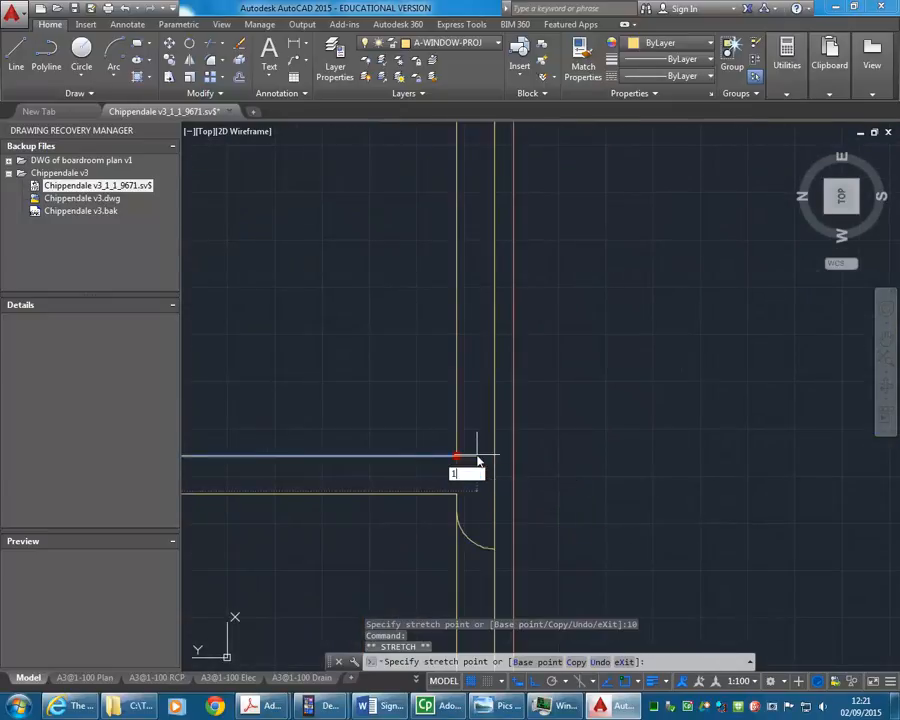
type("0")
key("Return")
scroll(419, 451, "down", 2)
key("Escape")
key("Escape")
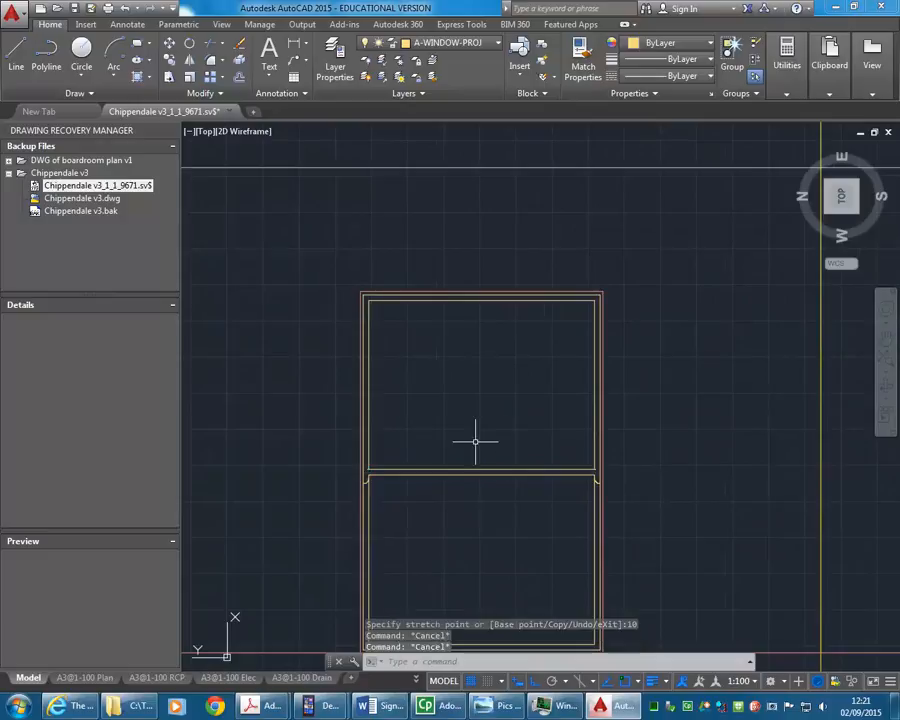
Step: Divide the meeting rail's upper line into 4 equal segments with point markers
scroll(474, 438, "up", 2)
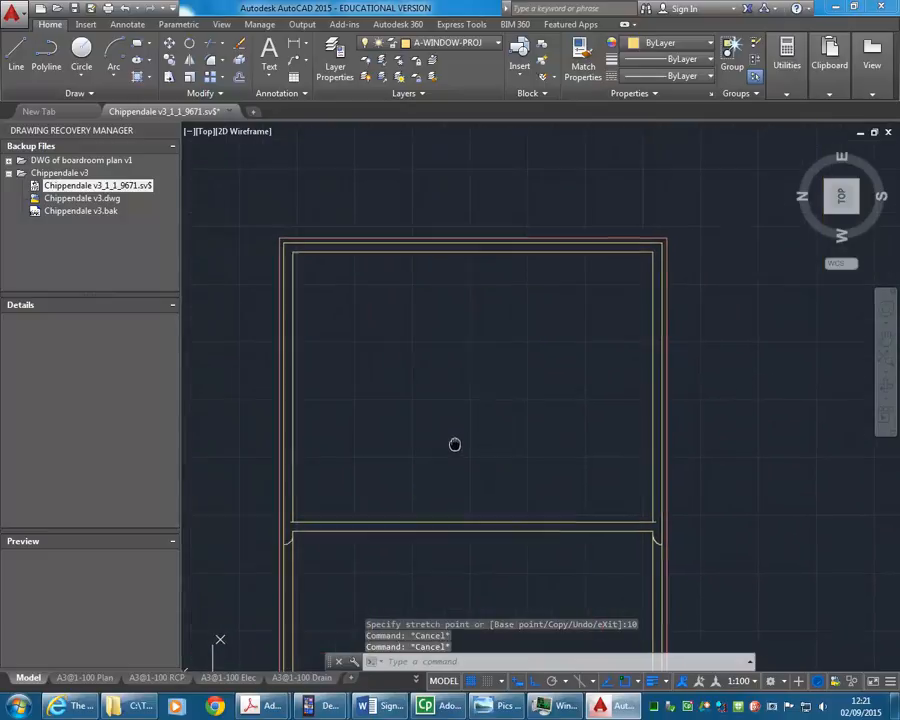
left_click(76, 93)
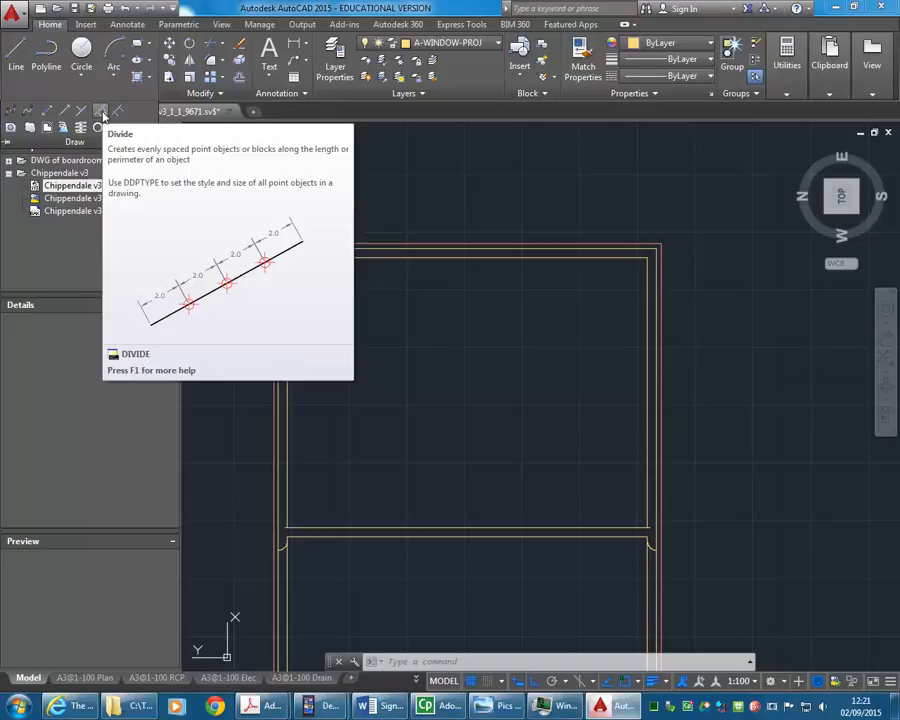
left_click(101, 111)
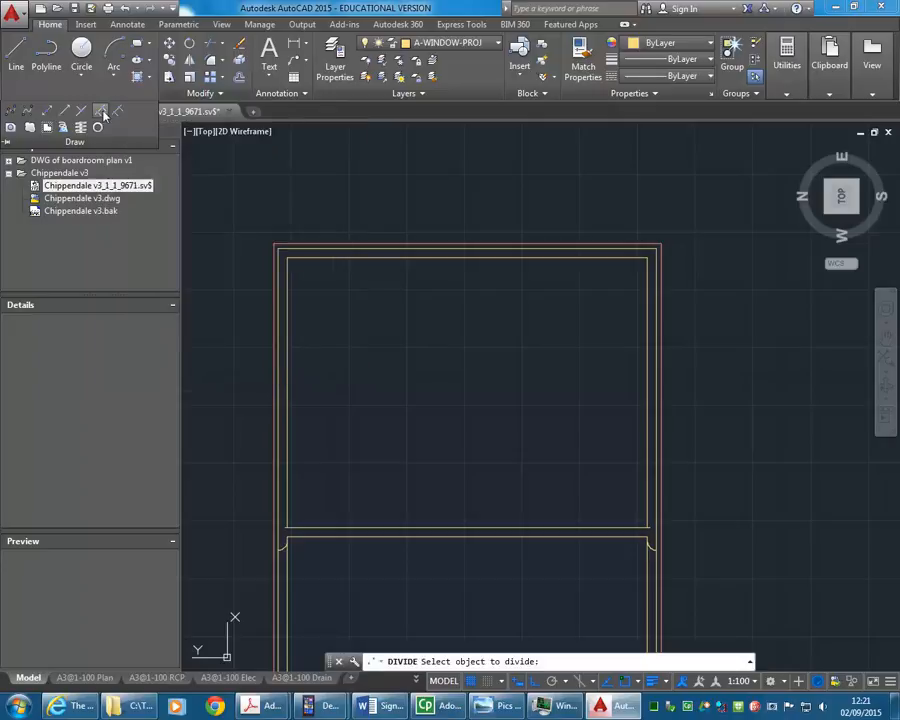
left_click(356, 527)
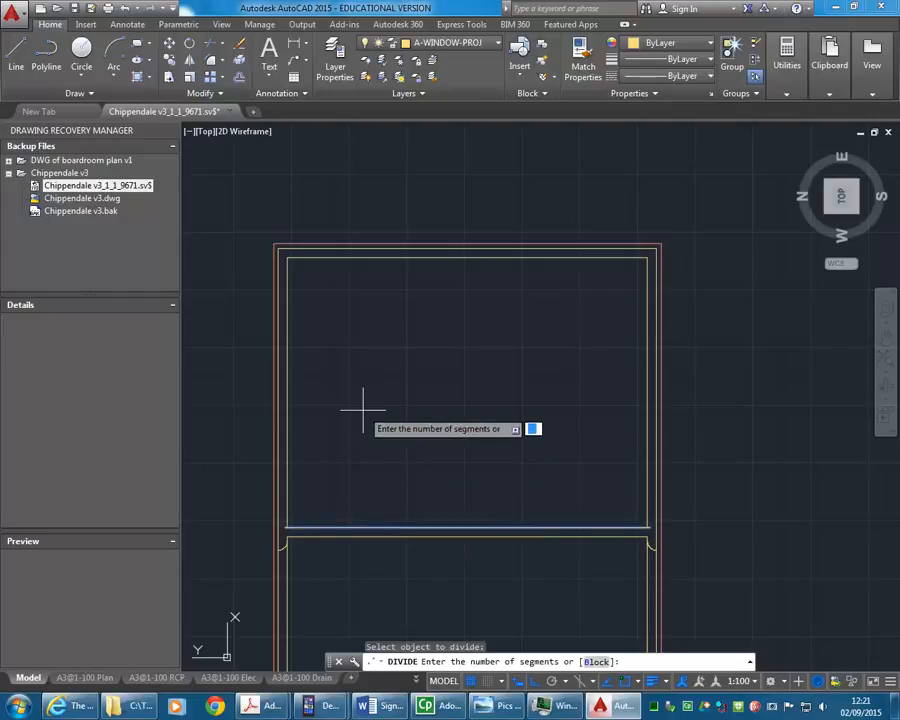
type("4")
key("Return")
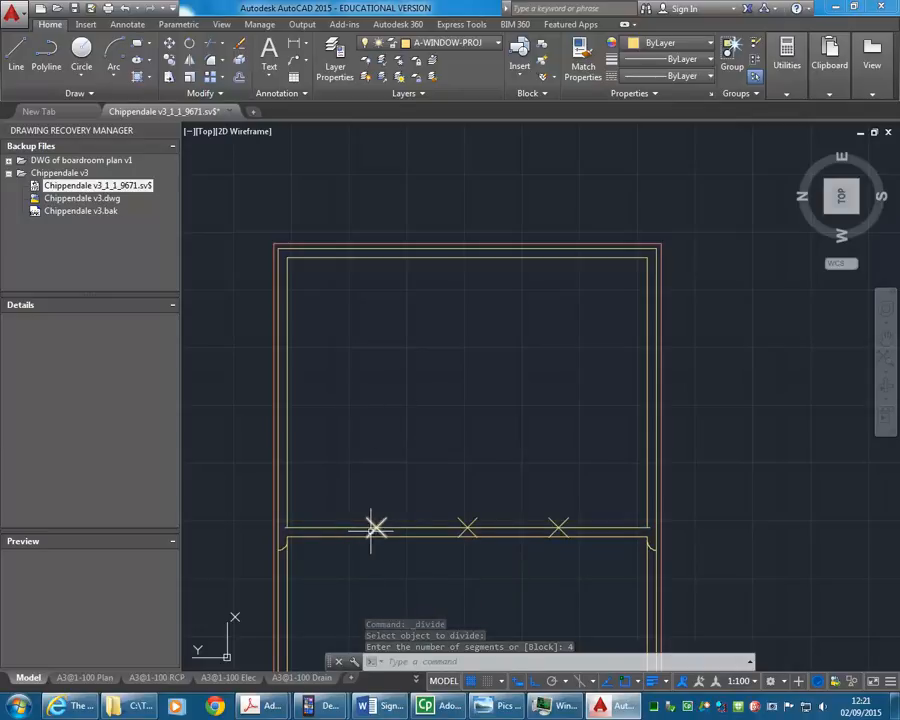
Step: Copy the upper sash's left inner vertical line from its lower endpoint to each of the three division points on the meeting rail
left_click(288, 481)
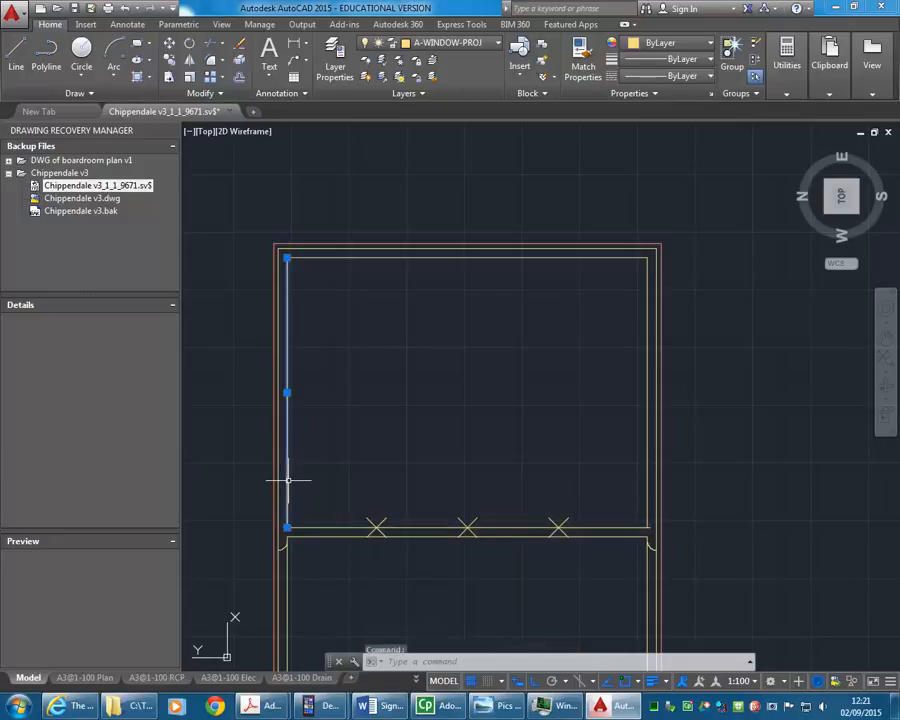
left_click(170, 62)
scroll(308, 495, "up", 6)
left_click(228, 630)
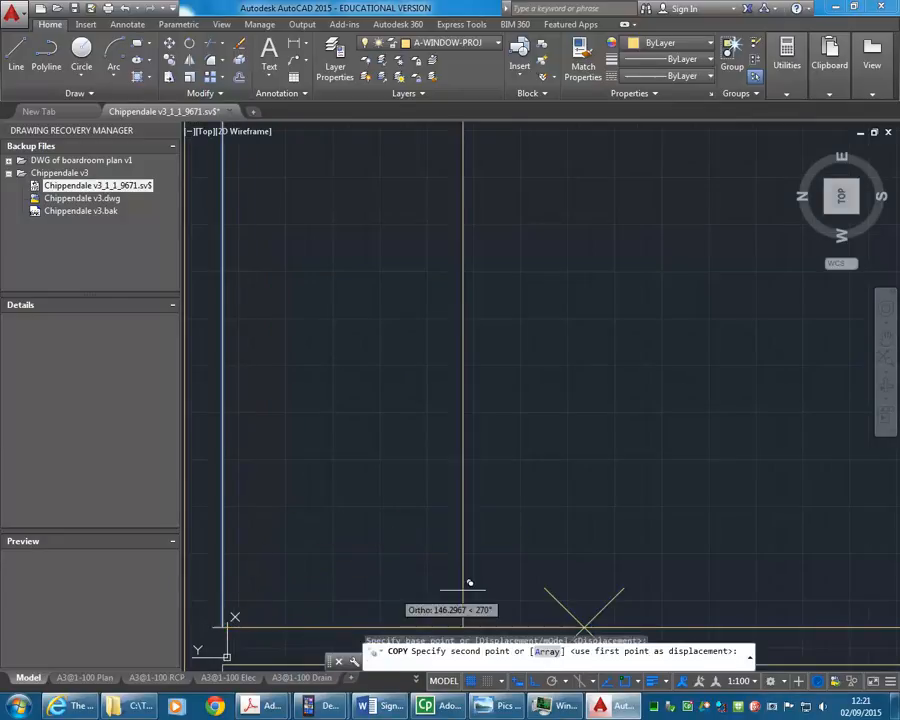
left_click(590, 621)
middle_click_drag(744, 542, 514, 512)
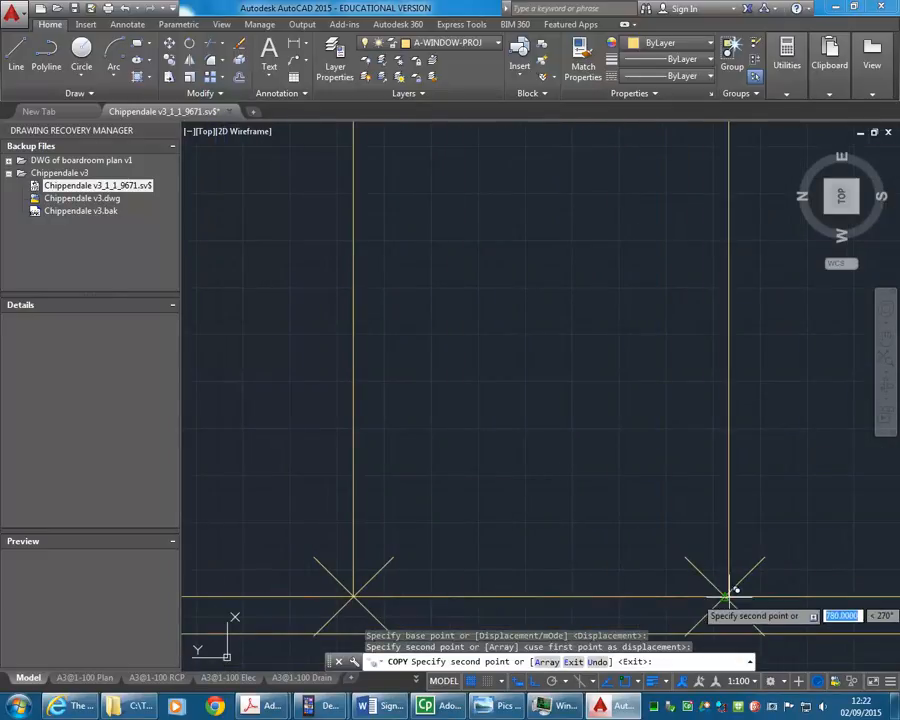
left_click(724, 597)
middle_click_drag(725, 537, 420, 508)
left_click(790, 566)
right_click(594, 458)
left_click(604, 462)
Step: Offset the upper sash's left glazing bar centre line by 10 to both sides
scroll(555, 437, "down", 4)
middle_click_drag(559, 437, 588, 445)
scroll(446, 390, "down", 2)
mouse_move(446, 395)
middle_mouse_down()
mouse_move(426, 448)
mouse_move(429, 468)
middle_mouse_up()
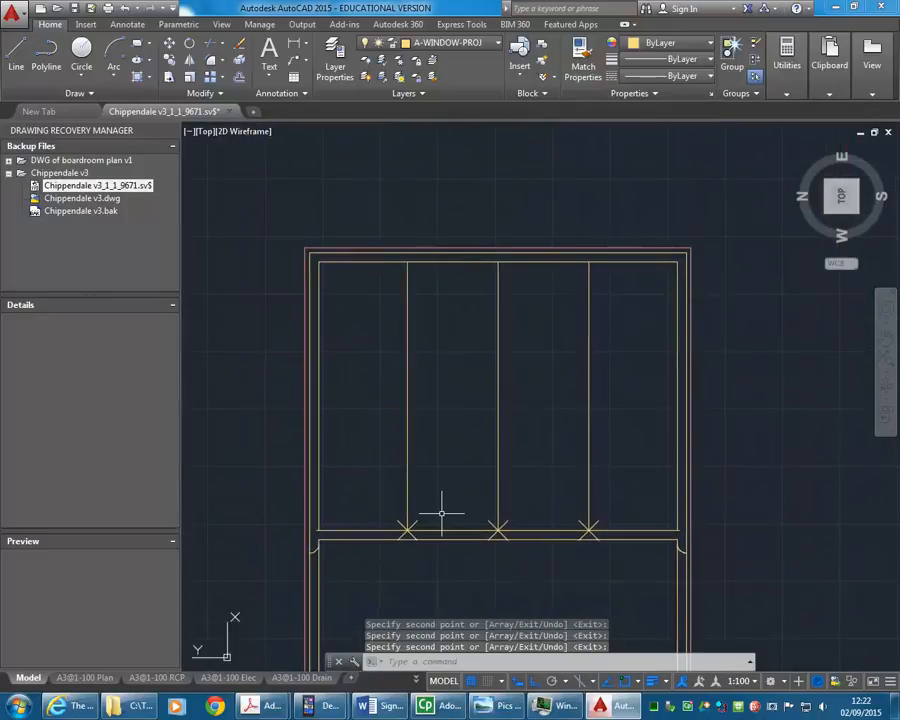
left_click(240, 79)
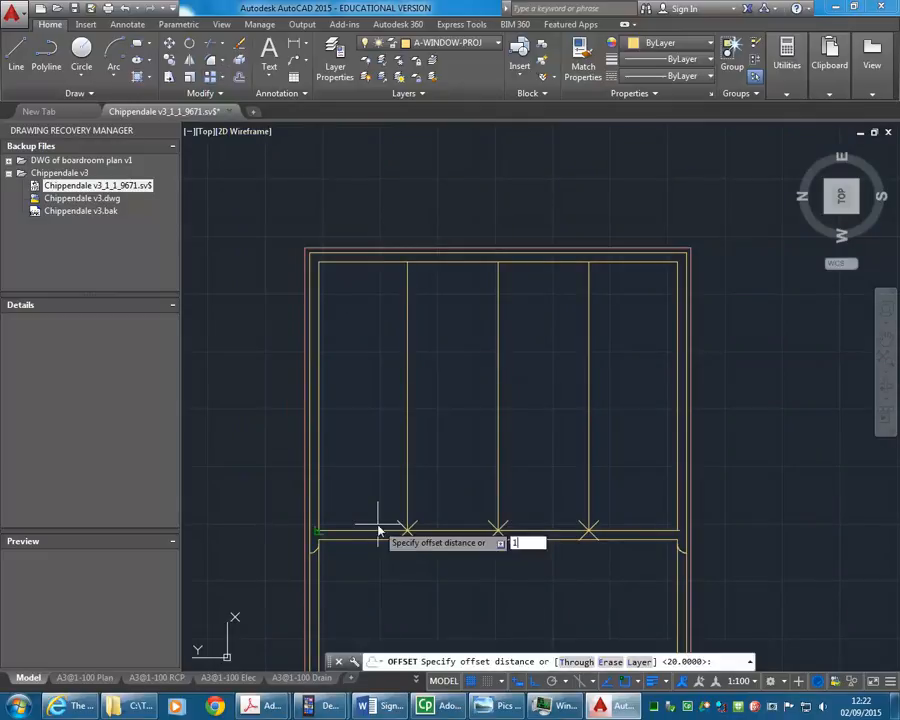
key("Return")
left_click(408, 504)
left_click(372, 523)
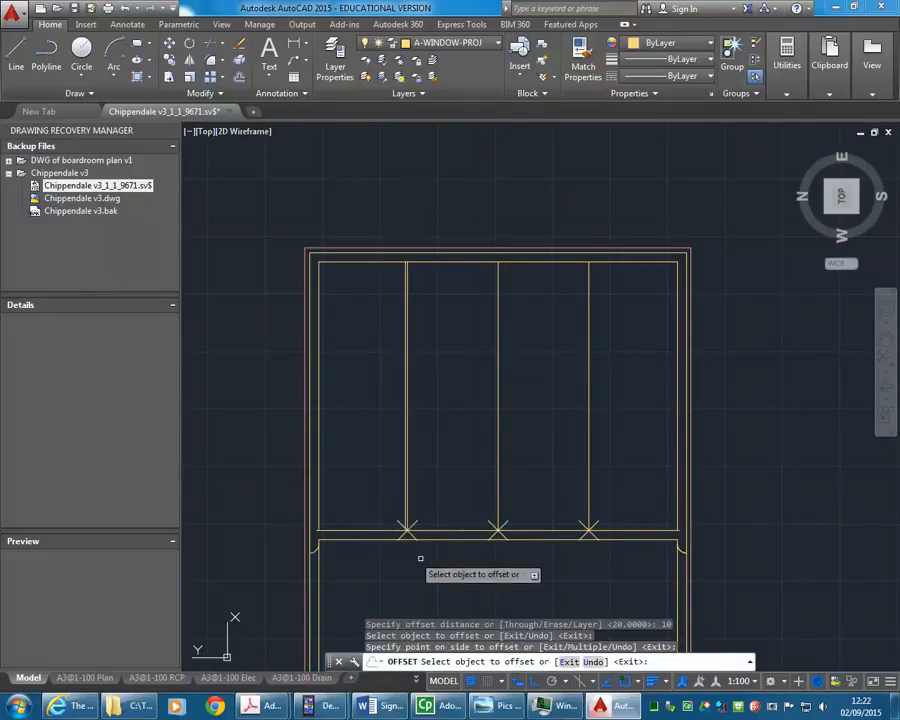
scroll(421, 556, "up", 3)
left_click(383, 432)
left_click(430, 439)
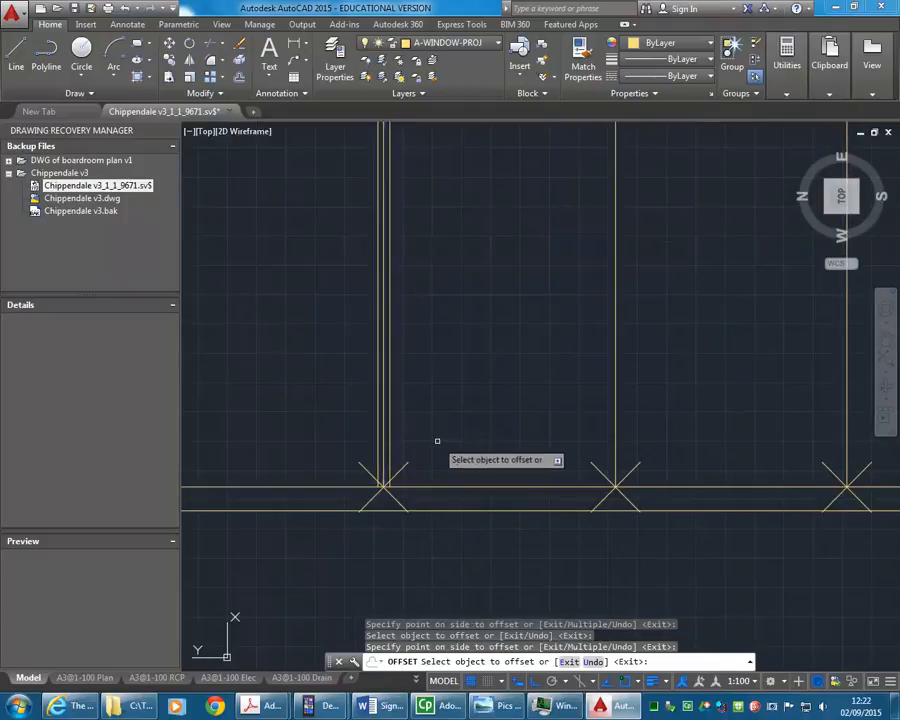
Step: Offset the middle and right glazing bar centre lines by 10 to both sides
left_click(614, 412)
left_click(566, 414)
left_click(616, 426)
left_click(665, 428)
middle_click_drag(662, 428, 644, 418)
left_click(594, 411)
left_click(600, 425)
key("Return")
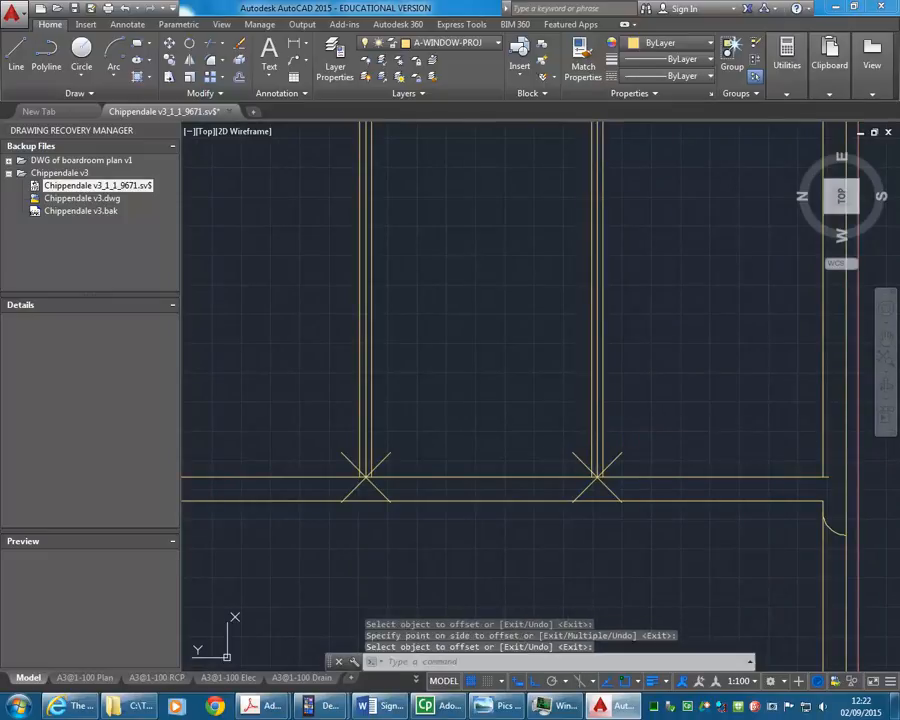
Step: Measure the clear width of the rightmost pane along the meeting rail, from the sash's inner edge to the nearest glazing bar edge
scroll(683, 436, "up", 5)
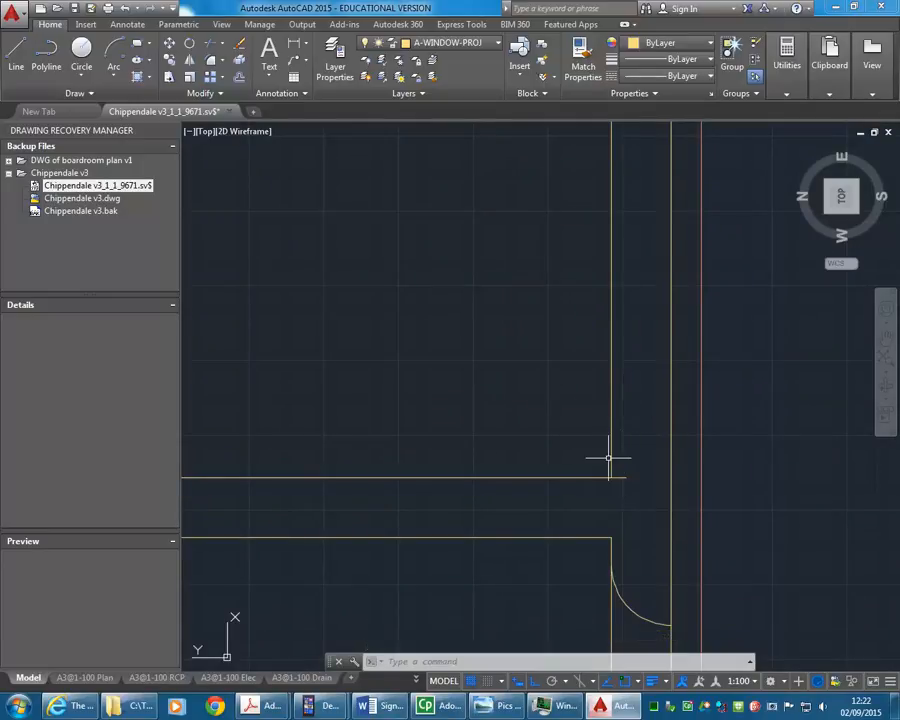
middle_click_drag(477, 410, 594, 431)
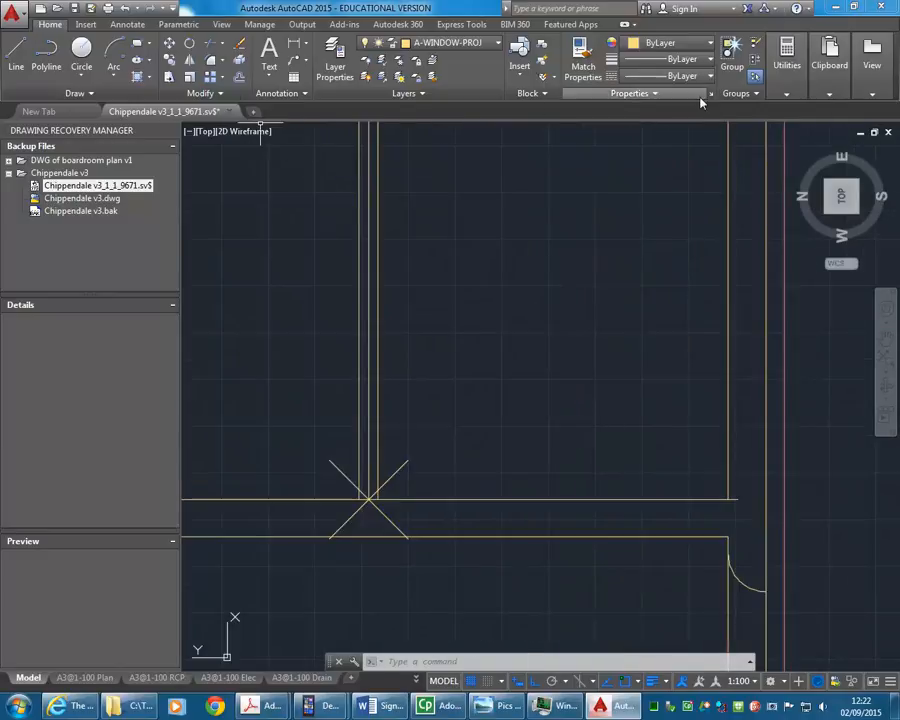
left_click(787, 58)
left_click(789, 121)
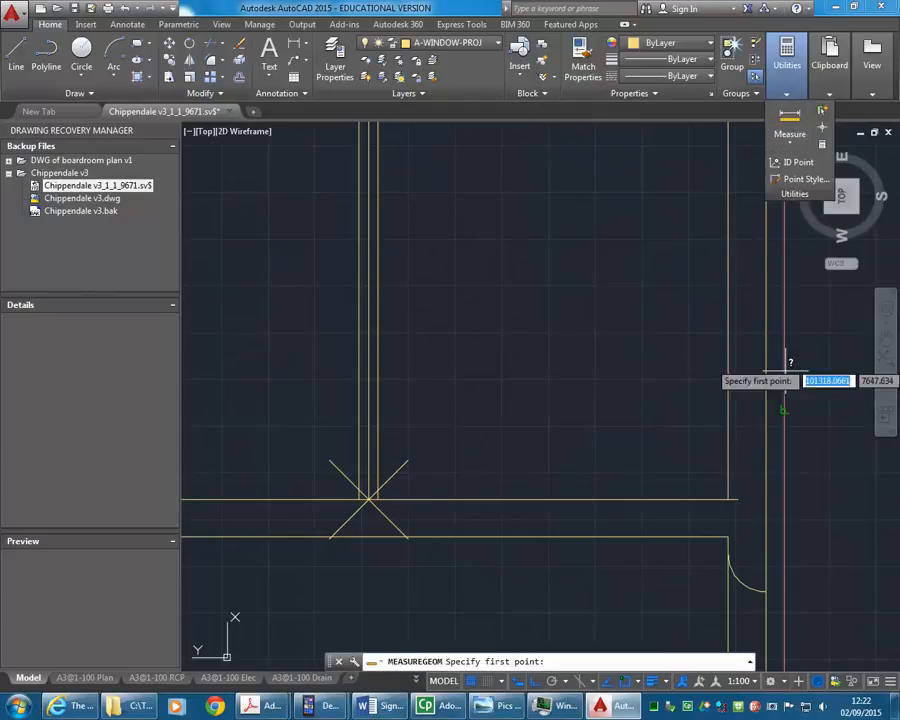
left_click(728, 498)
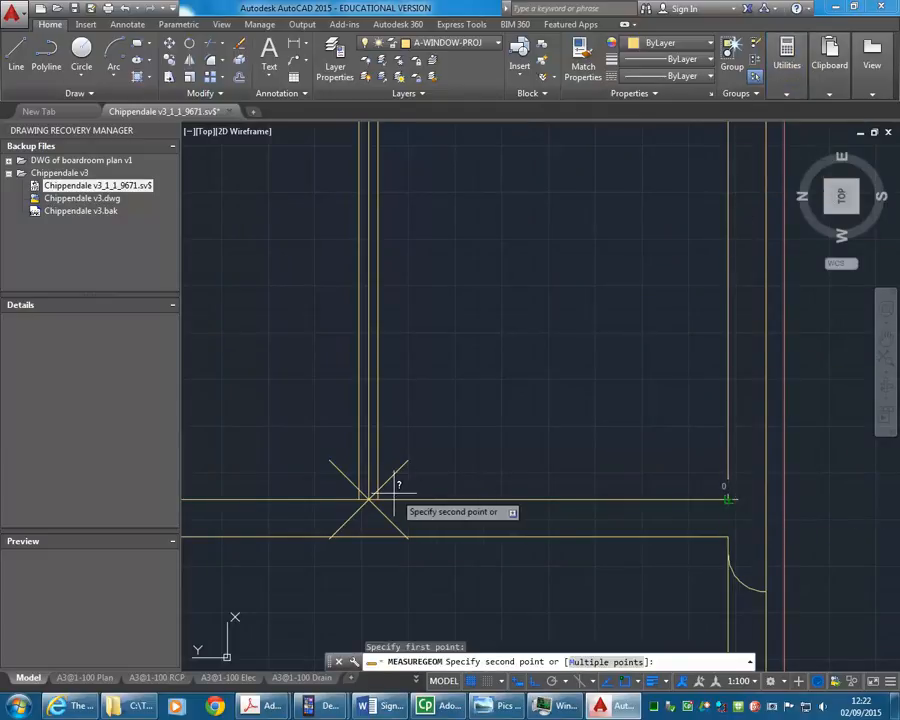
left_click(369, 498)
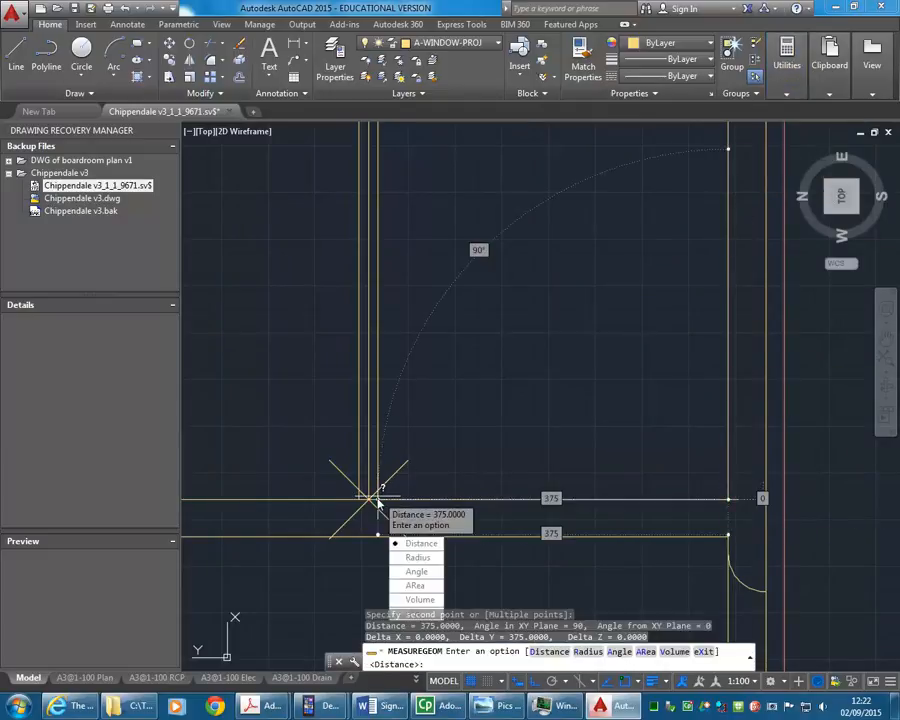
Step: Measure the clear width of the neighbouring pane between the right and middle glazing bars
left_click(408, 549)
middle_click_drag(305, 444, 492, 446)
left_click(546, 498)
middle_click_drag(338, 449, 517, 450)
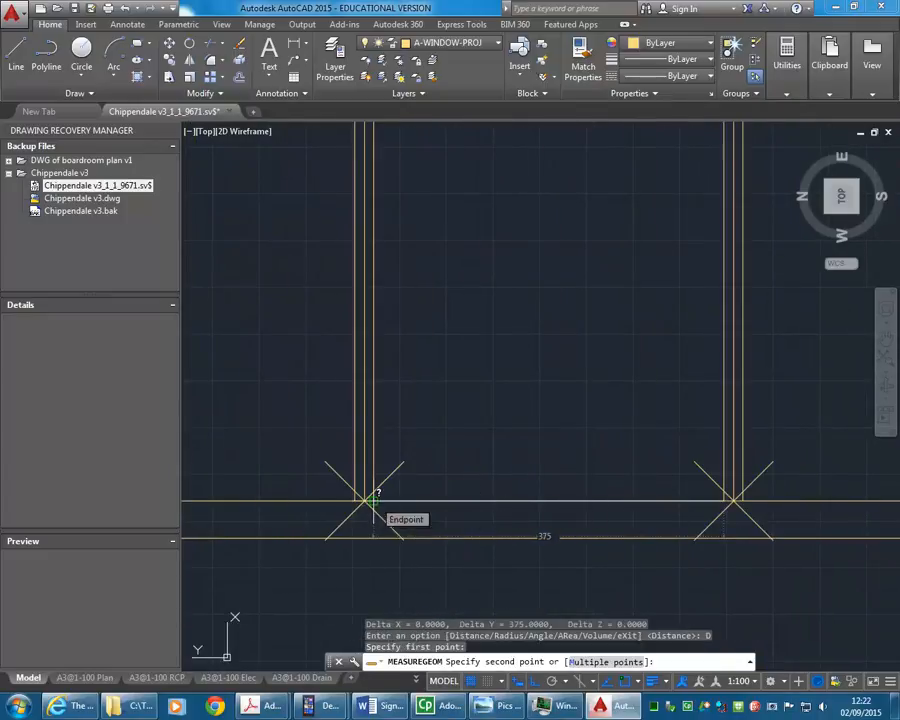
left_click(373, 498)
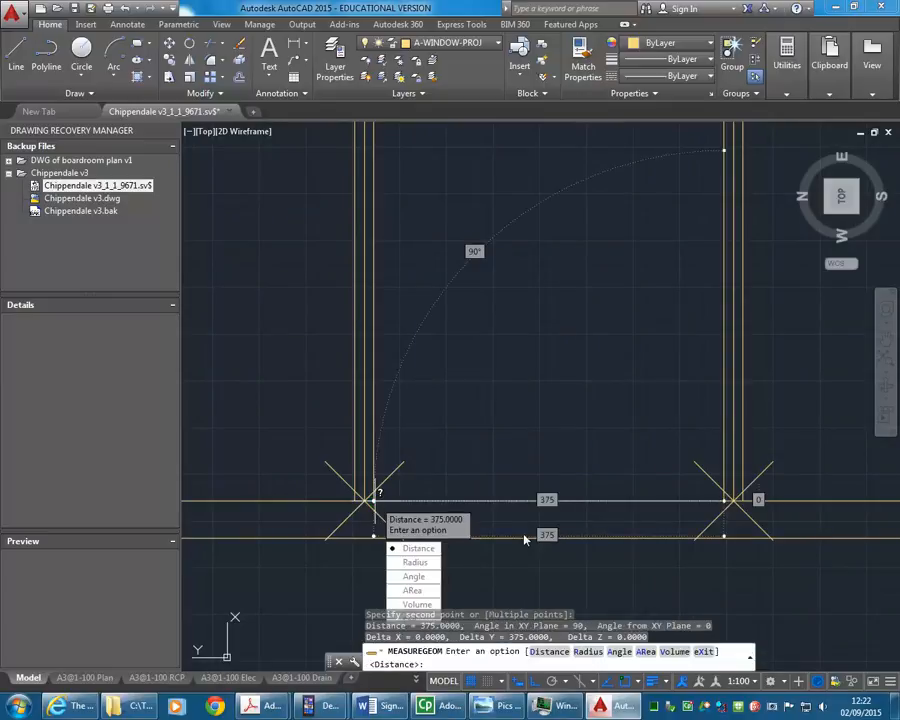
key("Escape")
key("Escape")
key("Escape")
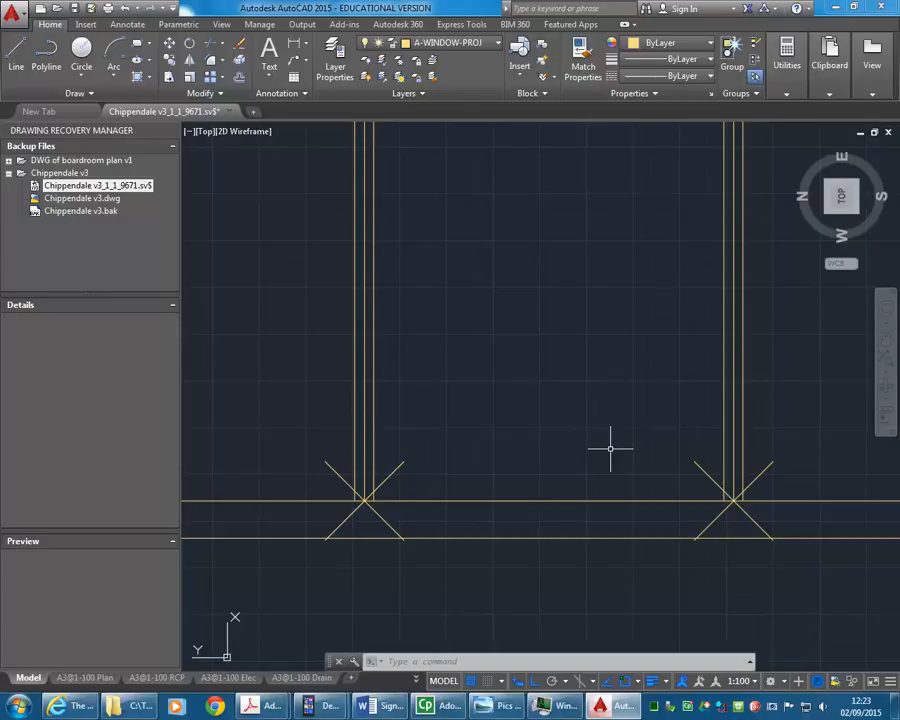
Step: Delete the centre lines of the three vertical glazing bars in the upper sash, keeping their offset edges
scroll(629, 437, "down", 3)
scroll(500, 480, "up", 5)
left_click(552, 496)
scroll(486, 508, "down", 2)
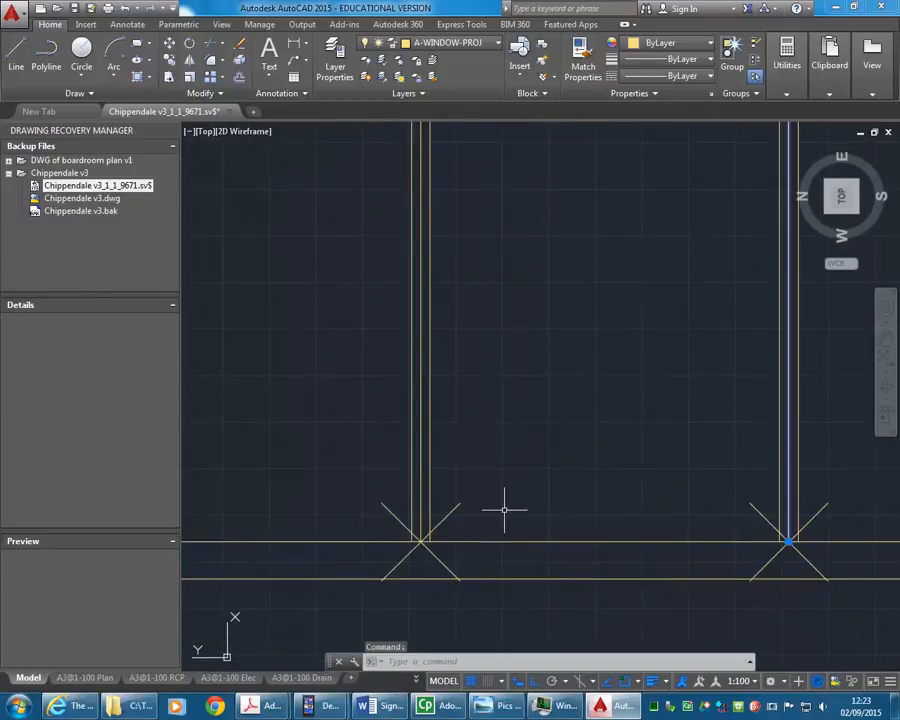
scroll(444, 489, "up", 2)
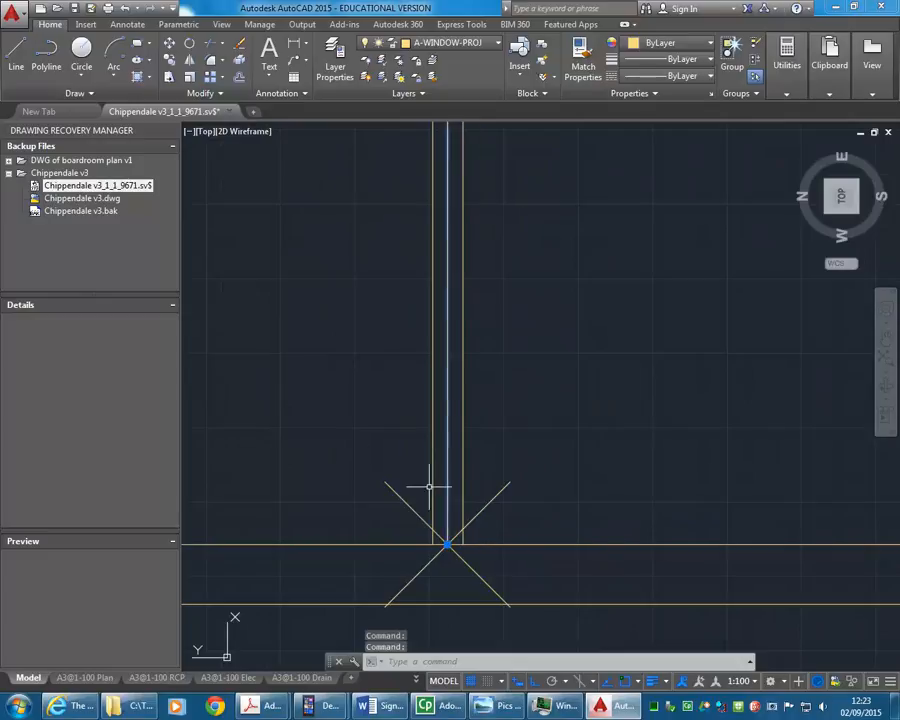
scroll(445, 489, "down", 2)
scroll(444, 464, "up", 2)
left_click(438, 462)
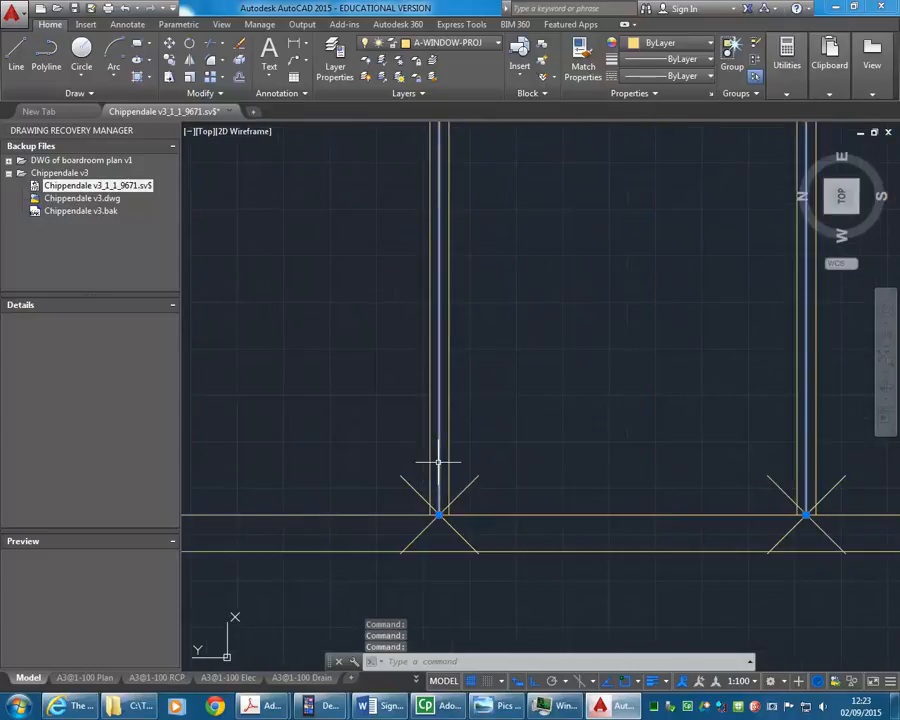
scroll(428, 505, "down", 2)
middle_click_drag(215, 520, 303, 508)
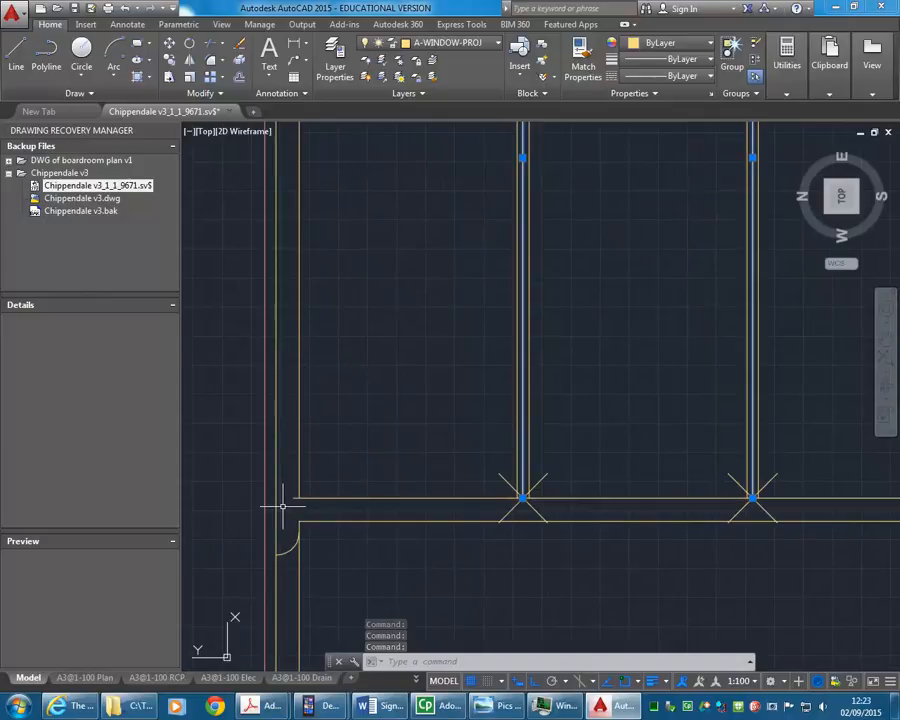
mouse_move(715, 447)
middle_mouse_down()
mouse_move(622, 415)
mouse_move(520, 446)
middle_mouse_up()
key("Delete")
scroll(590, 438, "down", 4)
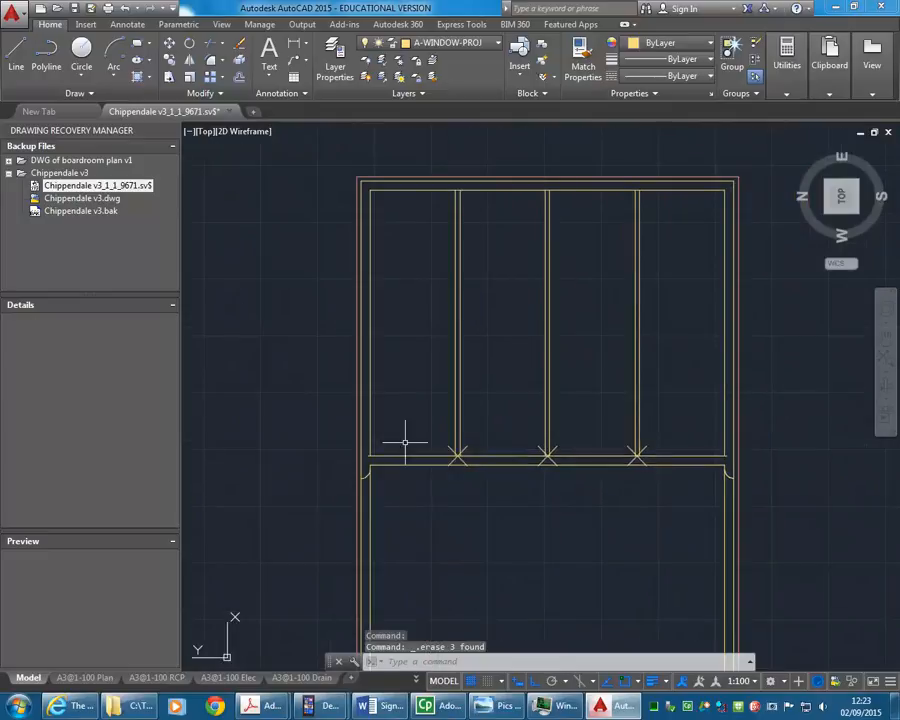
Step: Delete the three division point markers on the meeting rail's upper line
left_click(416, 422)
left_click(714, 500)
key("Delete")
scroll(504, 386, "up", 2)
mouse_move(504, 386)
middle_mouse_down()
mouse_move(471, 381)
mouse_move(478, 414)
middle_mouse_up()
scroll(479, 415, "down", 2)
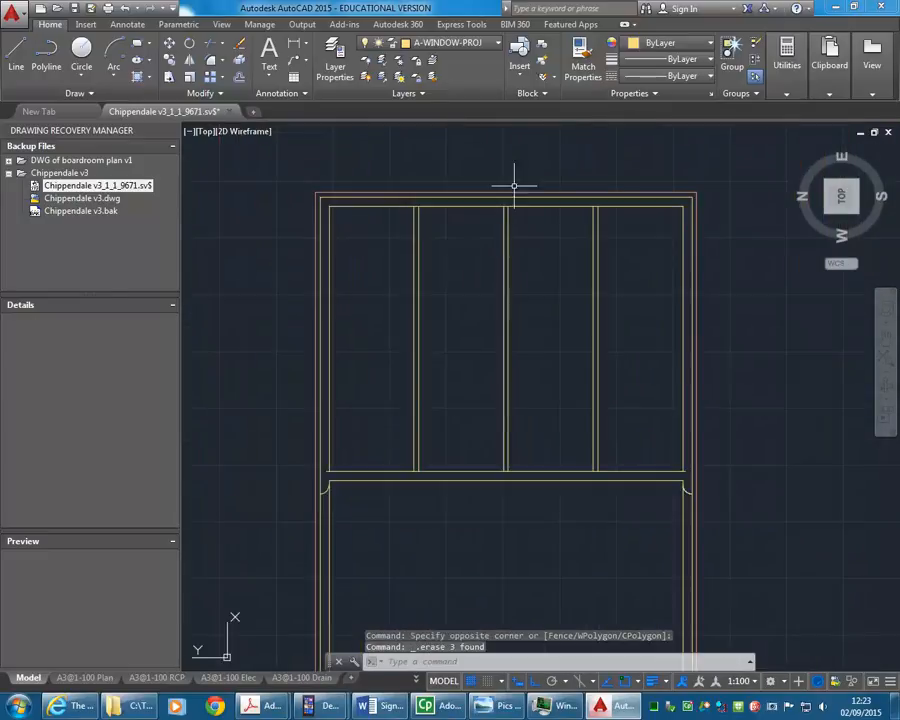
Step: Fillet the meeting rail's upper line with the upper sash's left and right inner verticals at radius 0
left_click(211, 59)
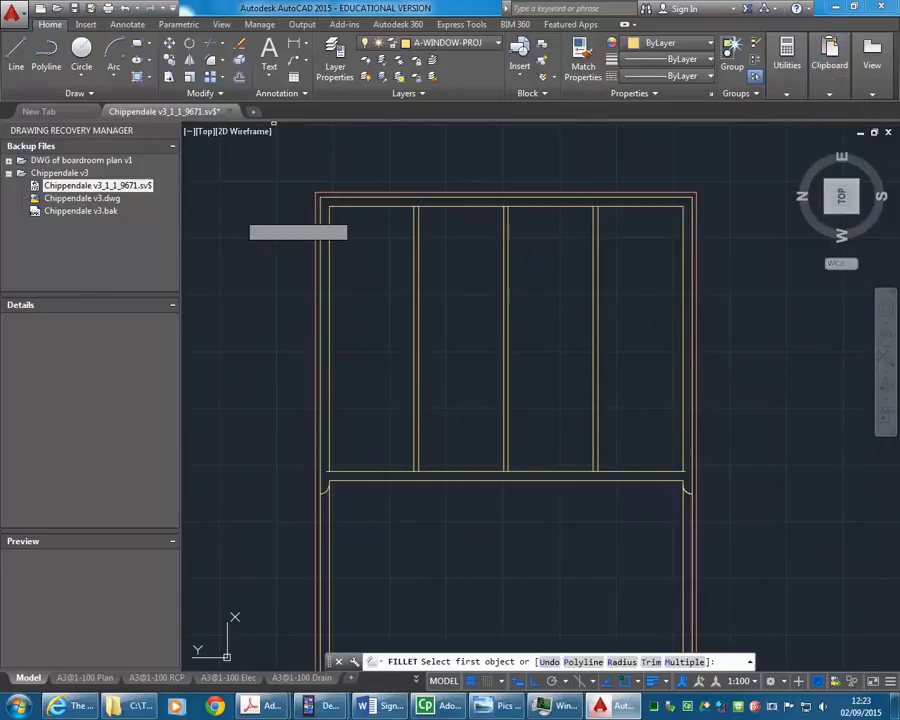
left_click(330, 445)
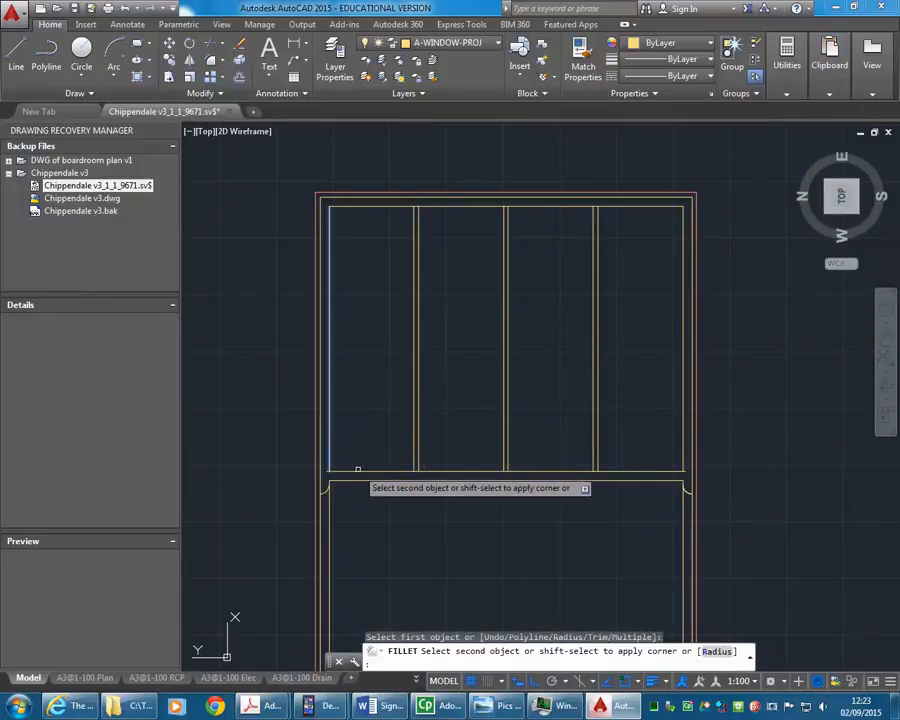
left_click(361, 470)
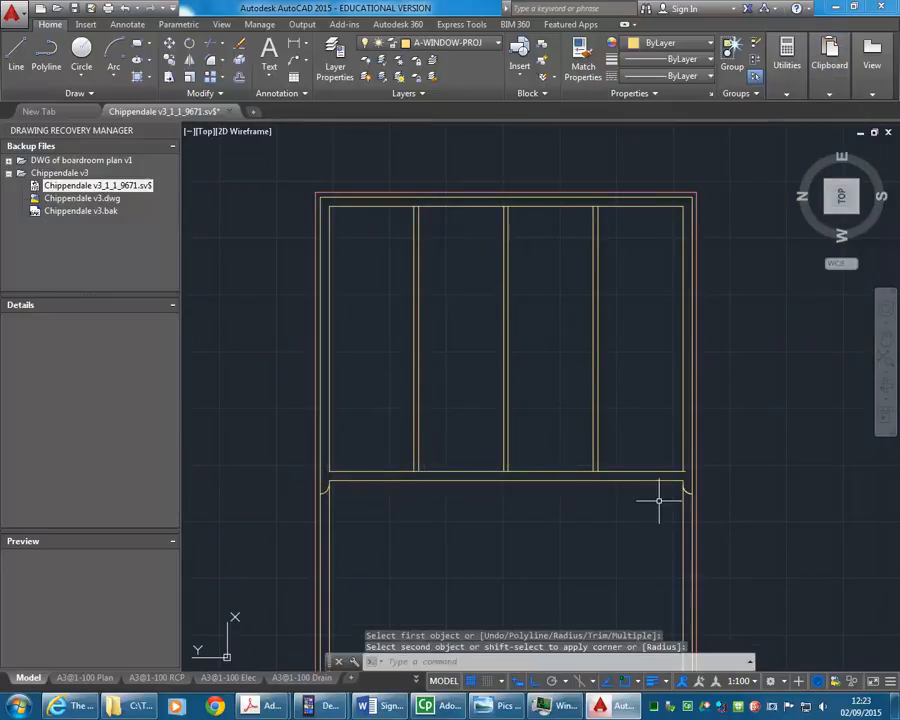
key("Return")
left_click(684, 468)
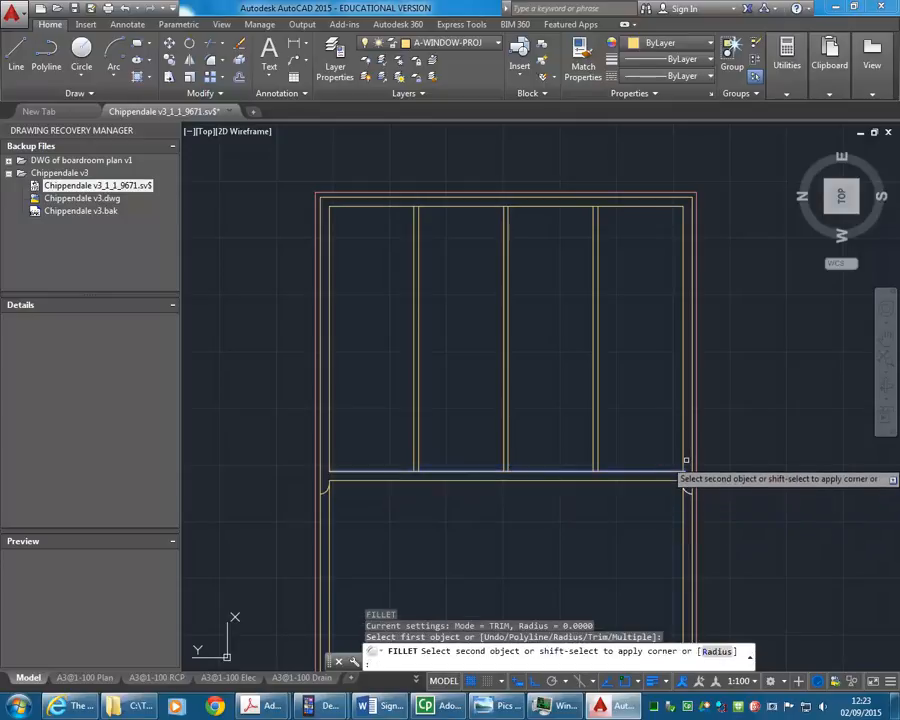
left_click(684, 459)
middle_click_drag(502, 379, 504, 422)
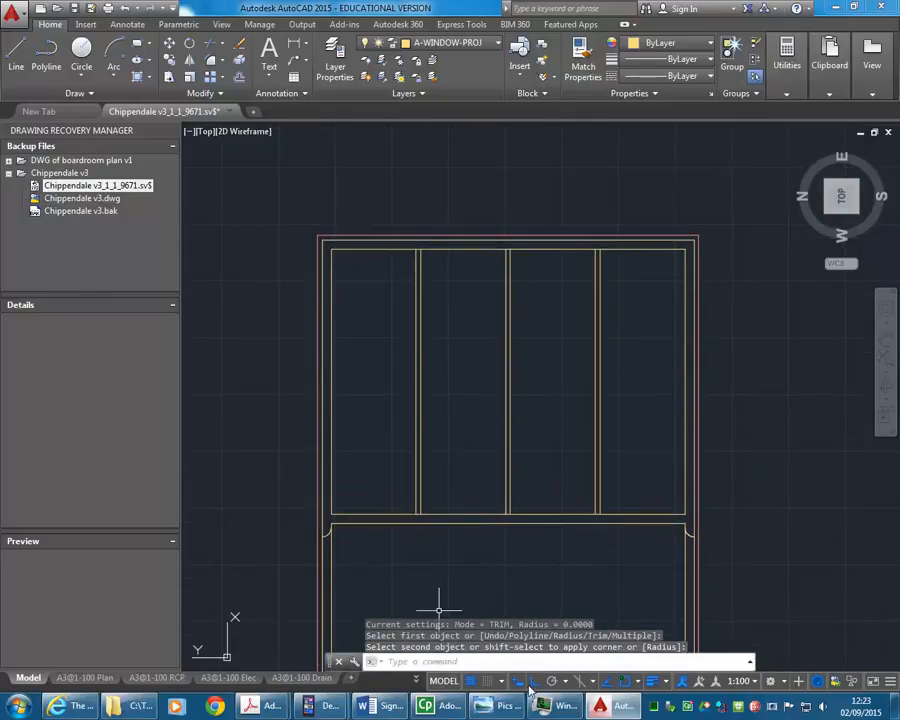
Step: Turn off the A-PDF layer and draw a horizontal line between the midpoints of the upper sash's inner vertical sides
left_click(450, 42)
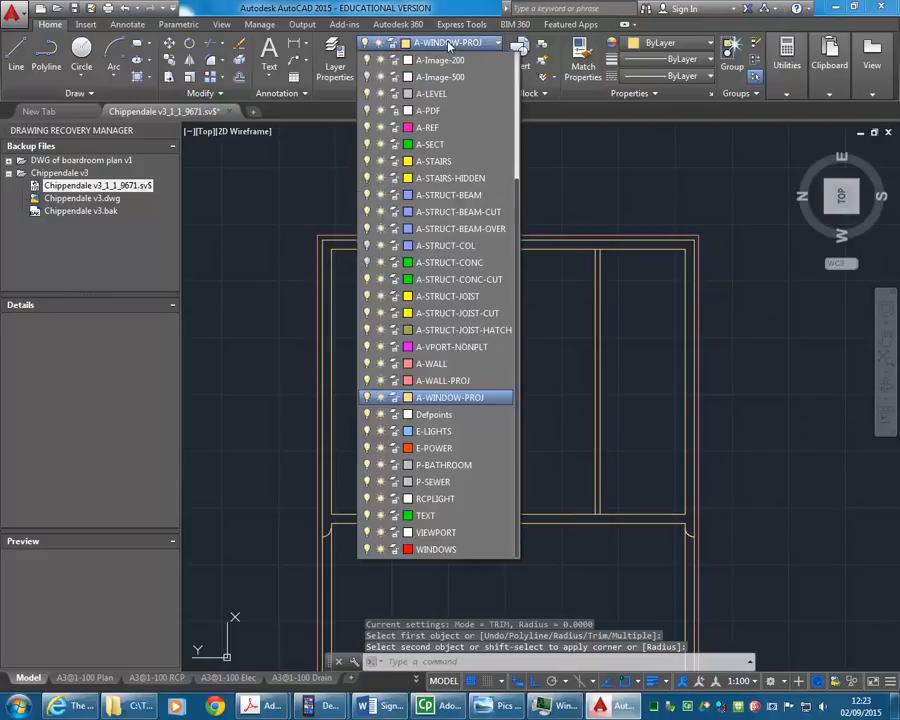
left_click(366, 110)
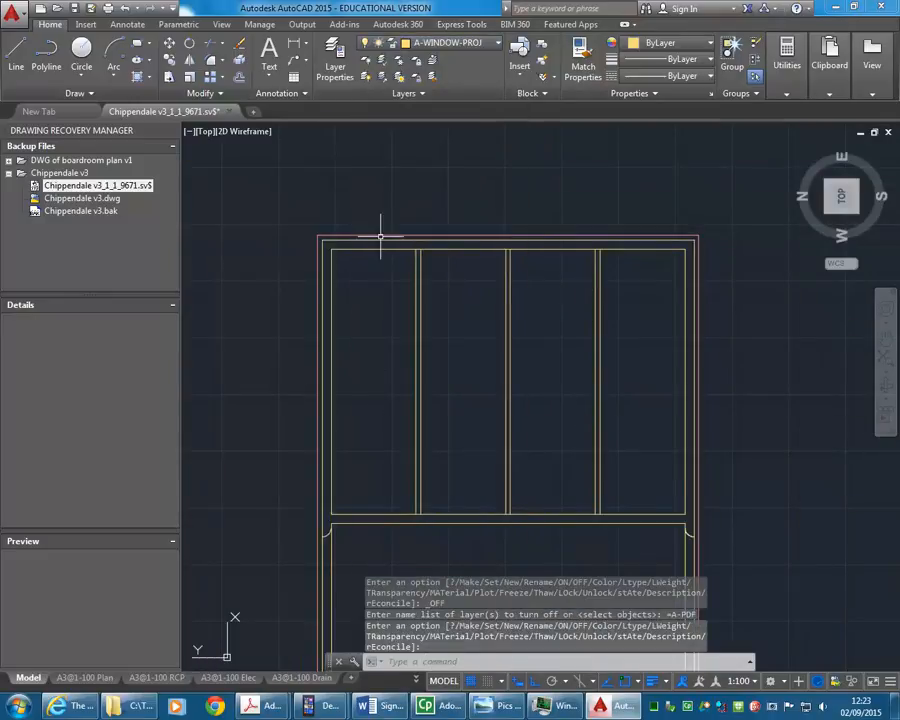
left_click(16, 52)
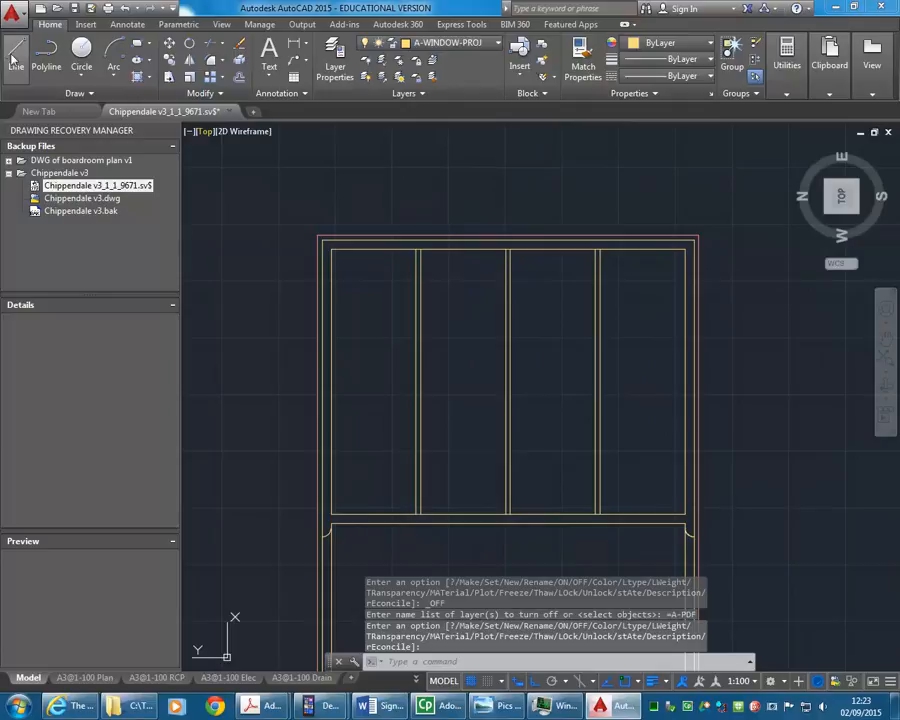
left_click(331, 381)
left_click(684, 381)
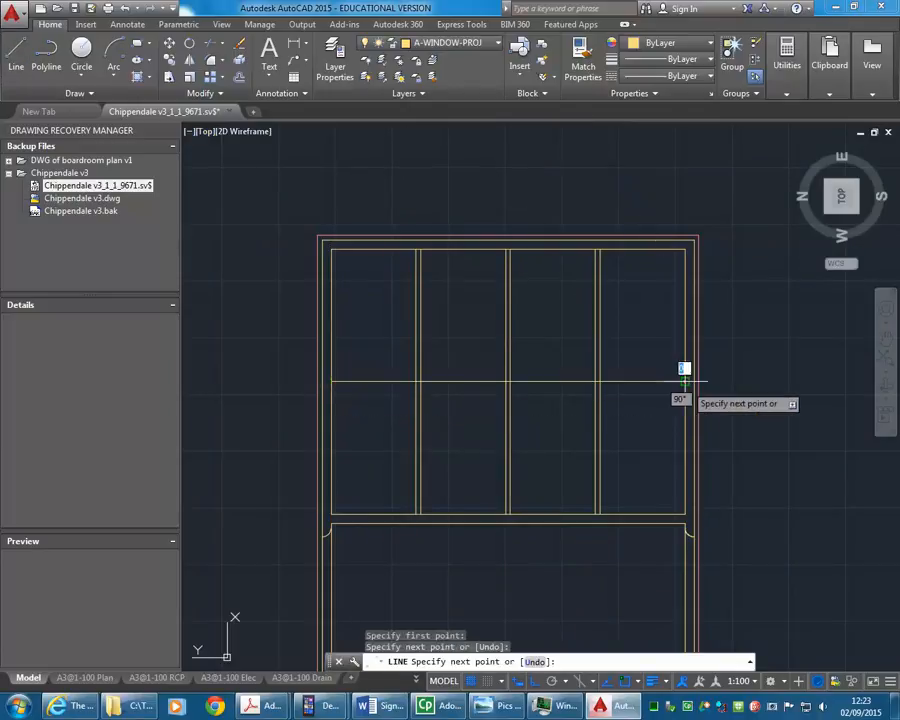
key("Return")
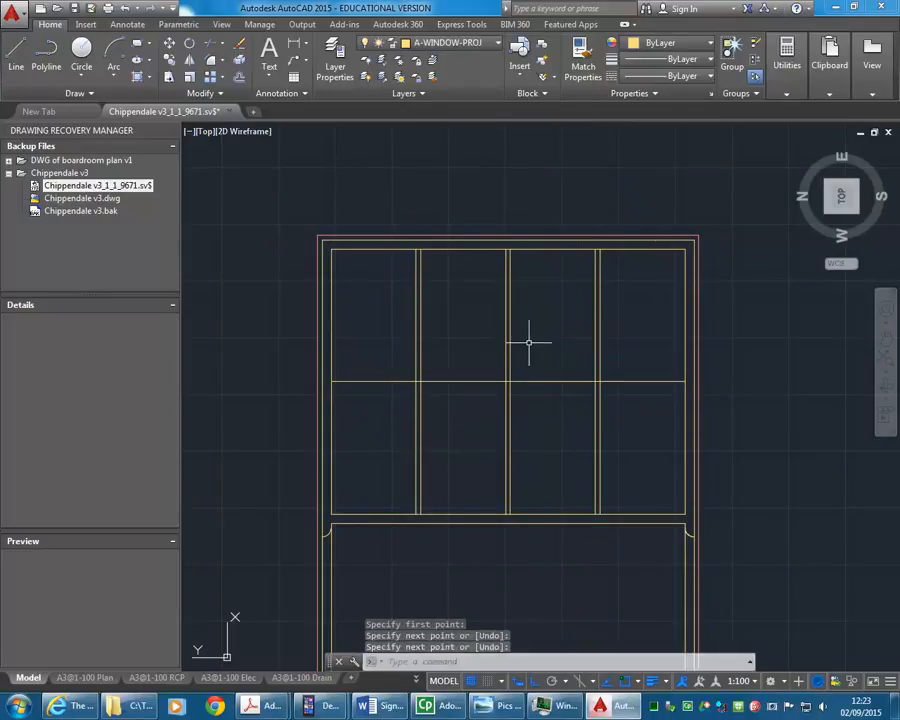
Step: Offset the upper sash's horizontal mid-height line by 10 above and below
key("Return")
type("1")
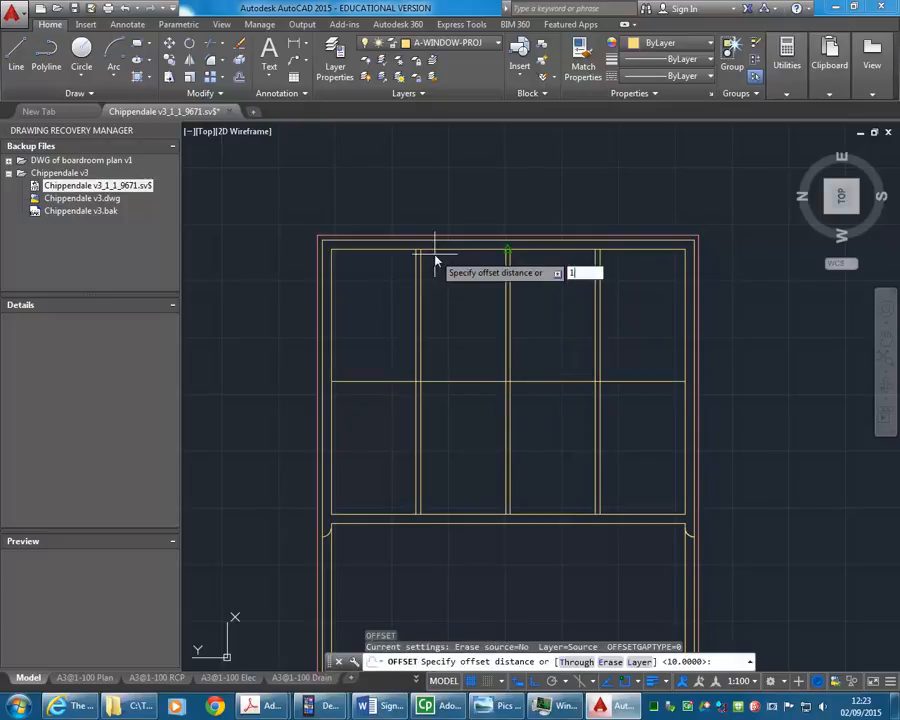
type("0")
key("Return")
left_click(445, 381)
left_click(459, 389)
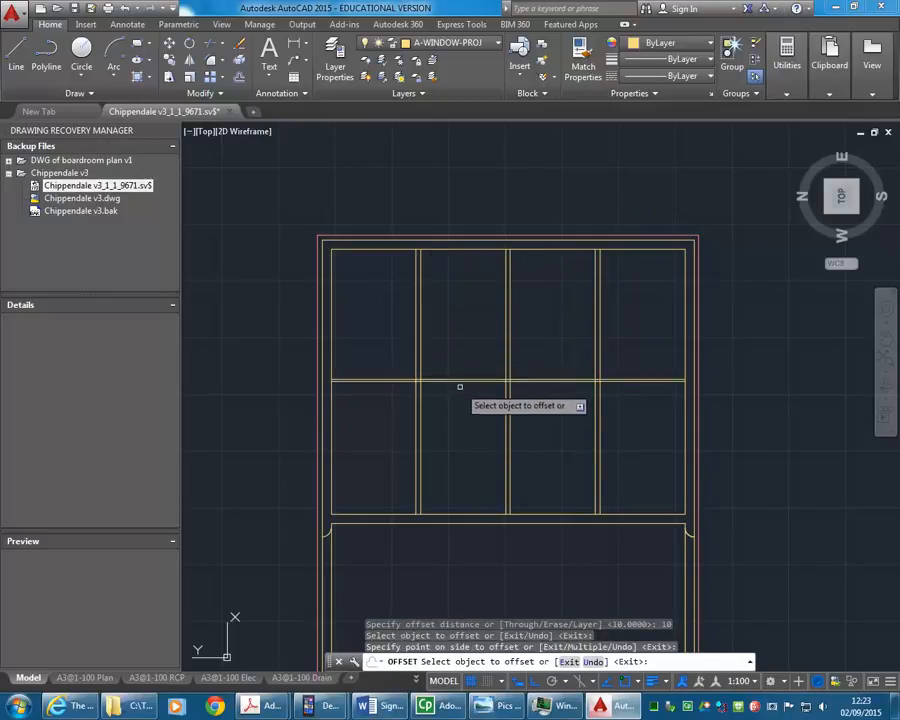
scroll(459, 389, "up", 3)
left_click(464, 372)
left_click(468, 379)
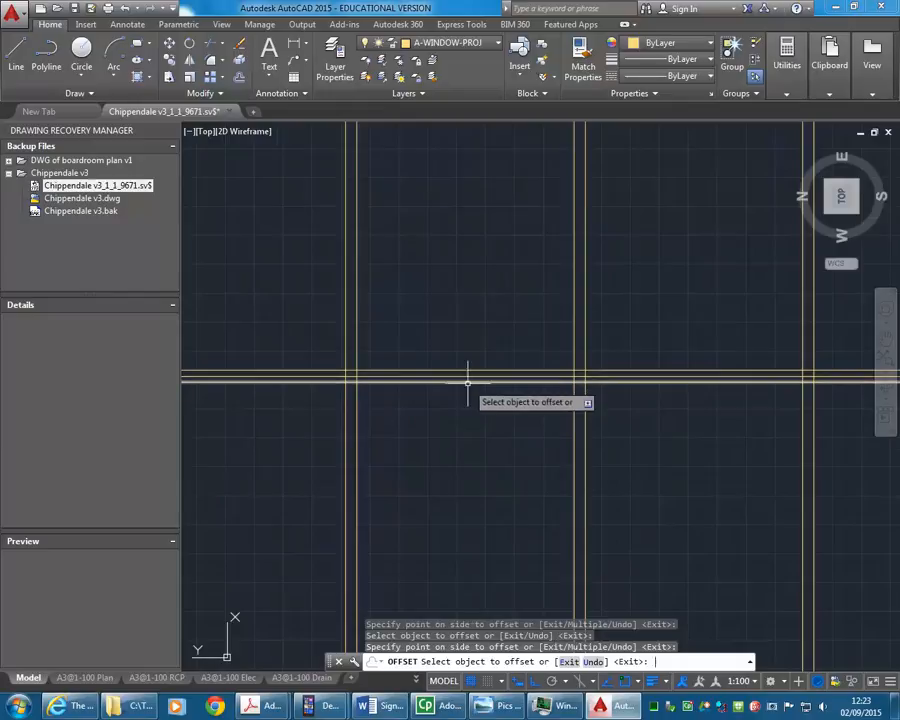
key("Return")
Step: Delete the horizontal glazing bar's centre line, keeping its two offset edges
left_click(470, 375)
key("Delete")
scroll(452, 259, "down", 4)
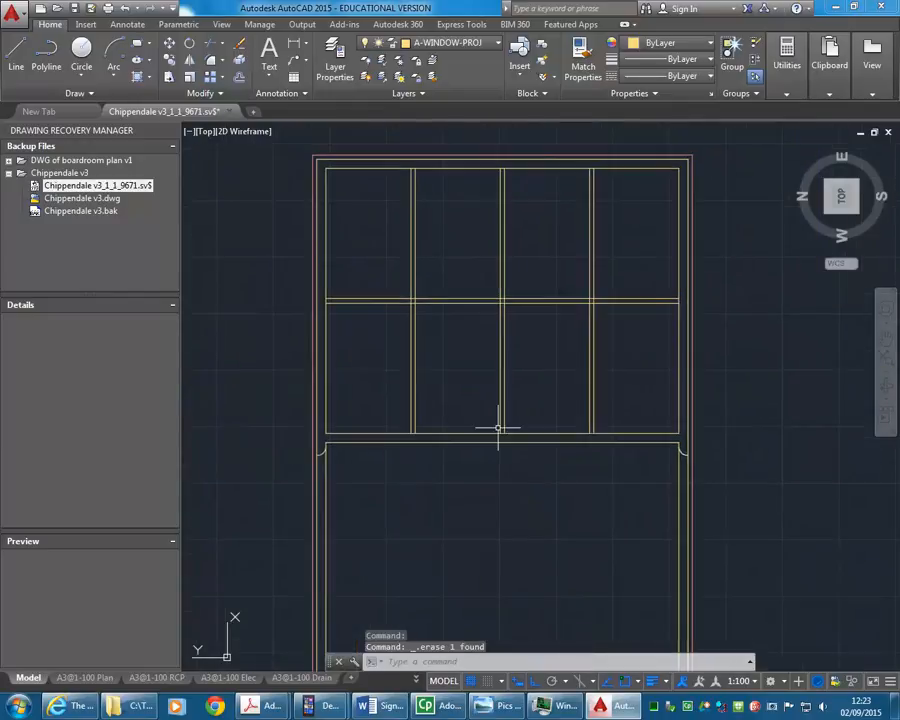
Step: Trim the overlapping lines where the upper sash's right vertical glazing bar crosses the horizontal bar
scroll(466, 366, "down", 2)
scroll(470, 316, "up", 4)
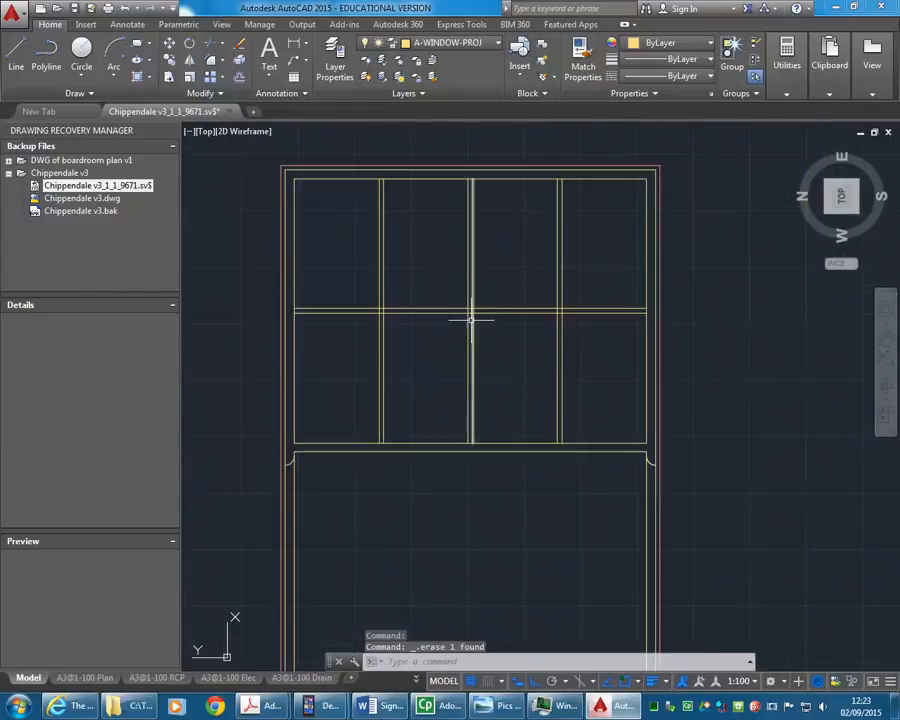
left_click(212, 44)
key("Return")
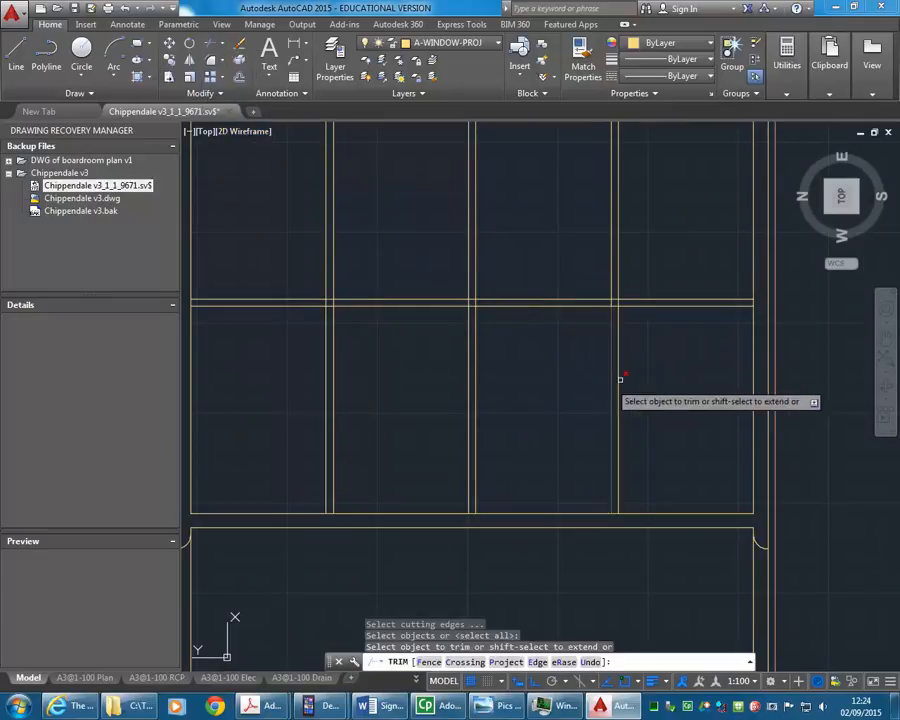
scroll(643, 325, "up", 2)
left_click(583, 295)
left_click(607, 278)
scroll(608, 278, "up", 2)
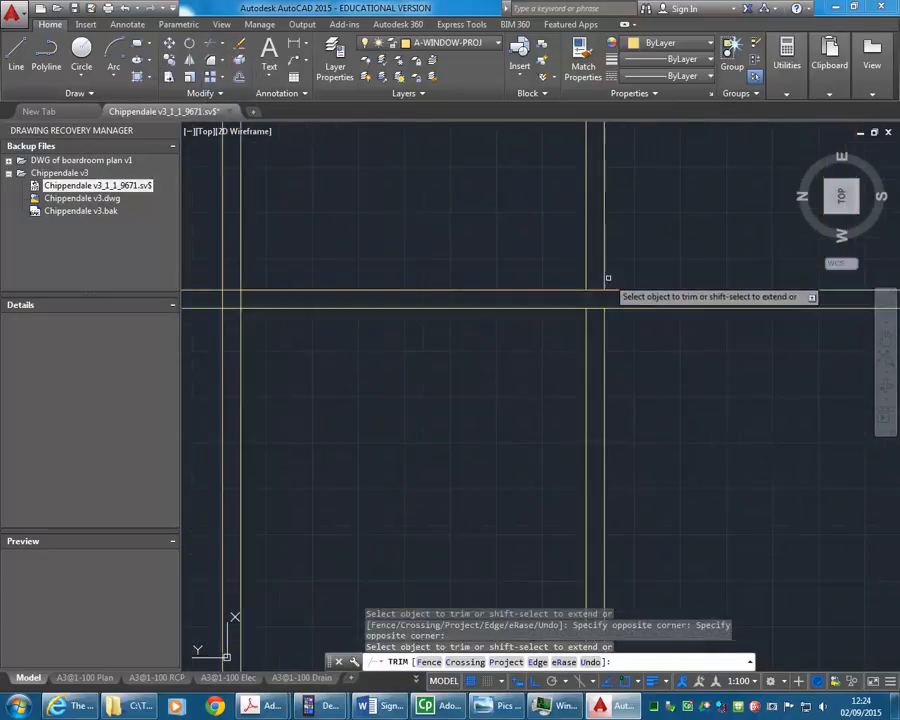
left_click(600, 277)
left_click(591, 325)
Step: Trim the overlapping lines at the crossing of the upper sash's middle vertical and horizontal glazing bars
middle_click_drag(477, 299, 685, 302)
scroll(492, 303, "up", 2)
left_click(478, 299)
left_click(391, 297)
left_click(414, 275)
left_click(403, 337)
Step: Trim the overlapping lines at the upper sash's left glazing bar crossing and finish the Trim command
scroll(394, 346, "down", 2)
middle_click_drag(394, 345, 547, 346)
scroll(550, 335, "up", 4)
left_click(601, 337)
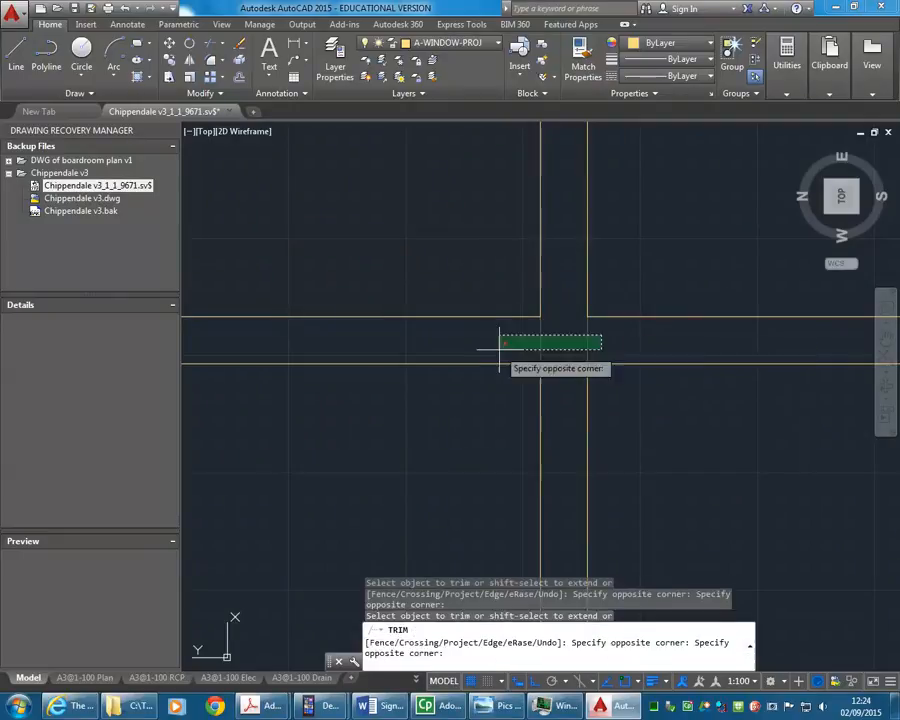
left_click(522, 345)
scroll(496, 309, "down", 4)
scroll(552, 319, "up", 3)
scroll(467, 329, "down", 5)
key("Return")
Step: Copy the upper sash's glazing bars into the lower sash, from the upper sash's top-left inner corner to the lower sash's
left_click(710, 276)
left_click(390, 364)
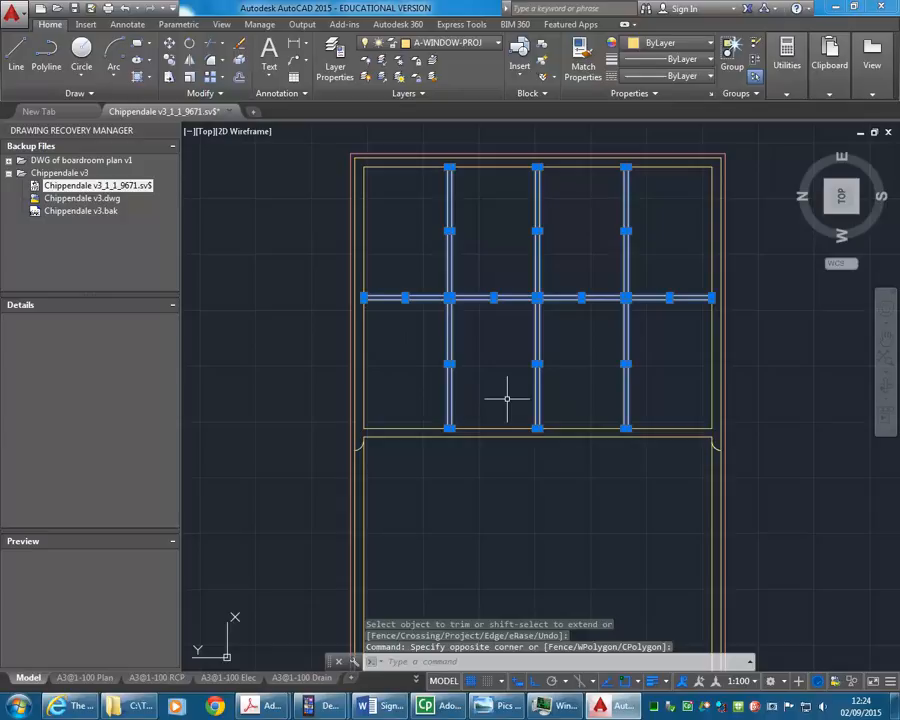
left_click(170, 60)
left_click(364, 167)
scroll(390, 262, "down", 2)
middle_click_drag(387, 268, 365, 196)
scroll(355, 300, "up", 3)
left_click(331, 261)
scroll(340, 265, "down", 4)
middle_click_drag(340, 271, 434, 393)
scroll(360, 318, "up", 2)
scroll(360, 319, "down", 2)
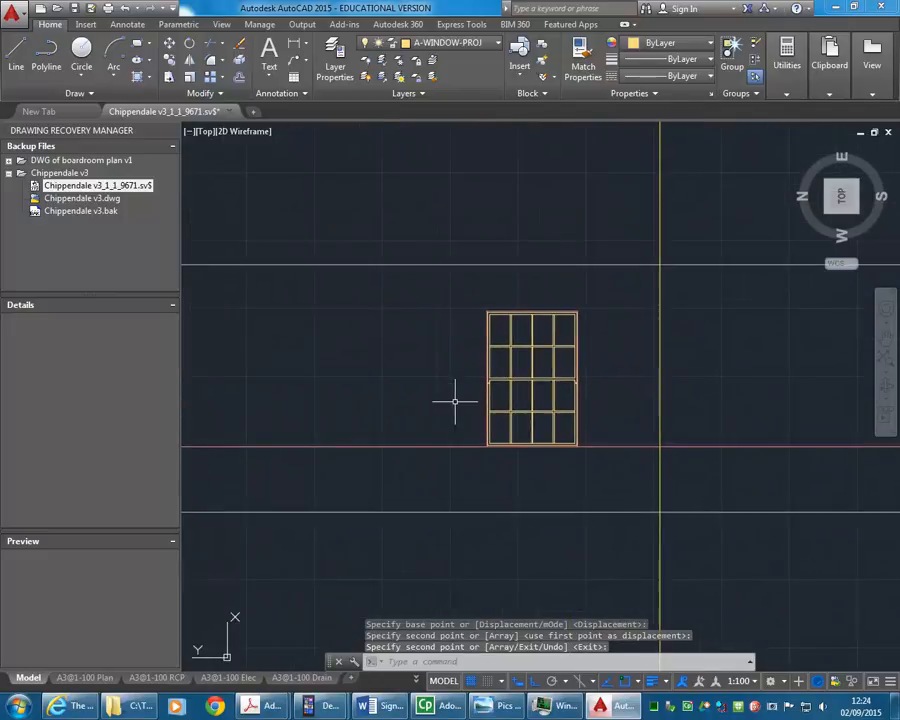
Step: Turn on the A-PDF layer to compare the traced window with the underlay, and turn it off again
left_click(468, 46)
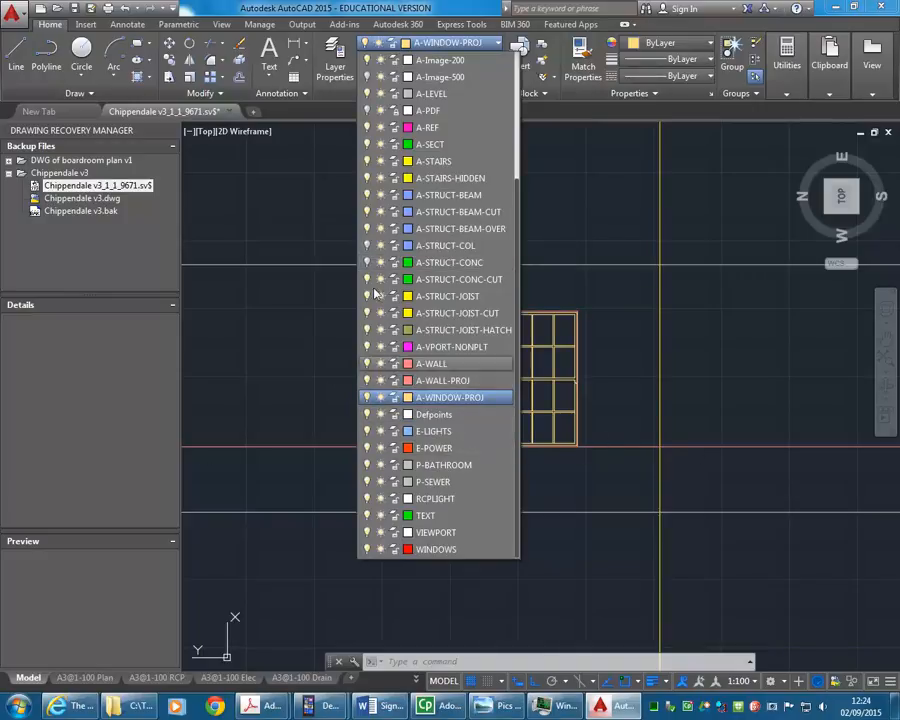
left_click(366, 110)
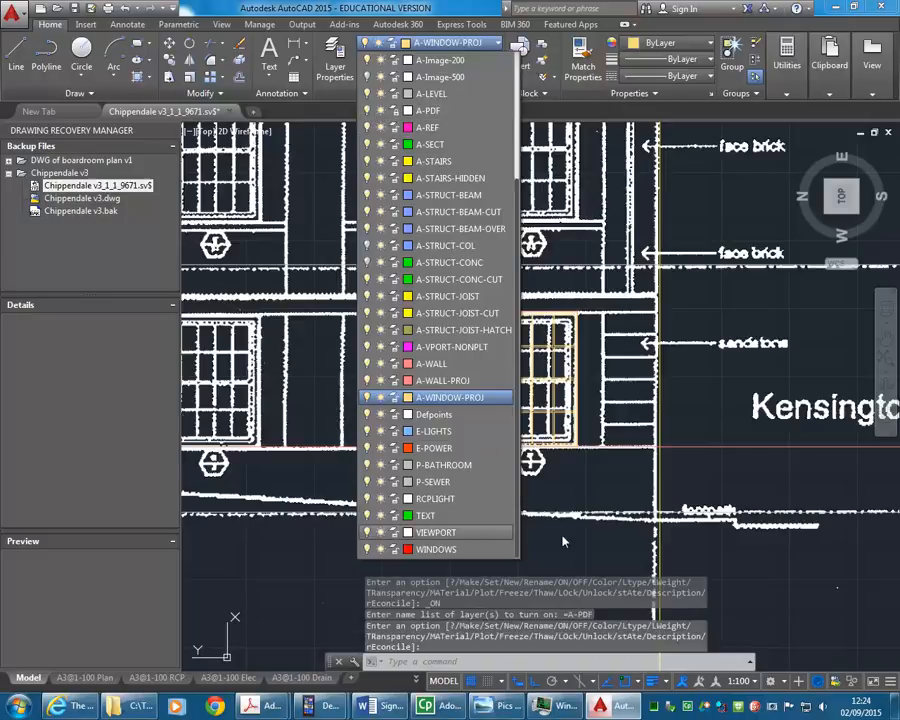
left_click(563, 541)
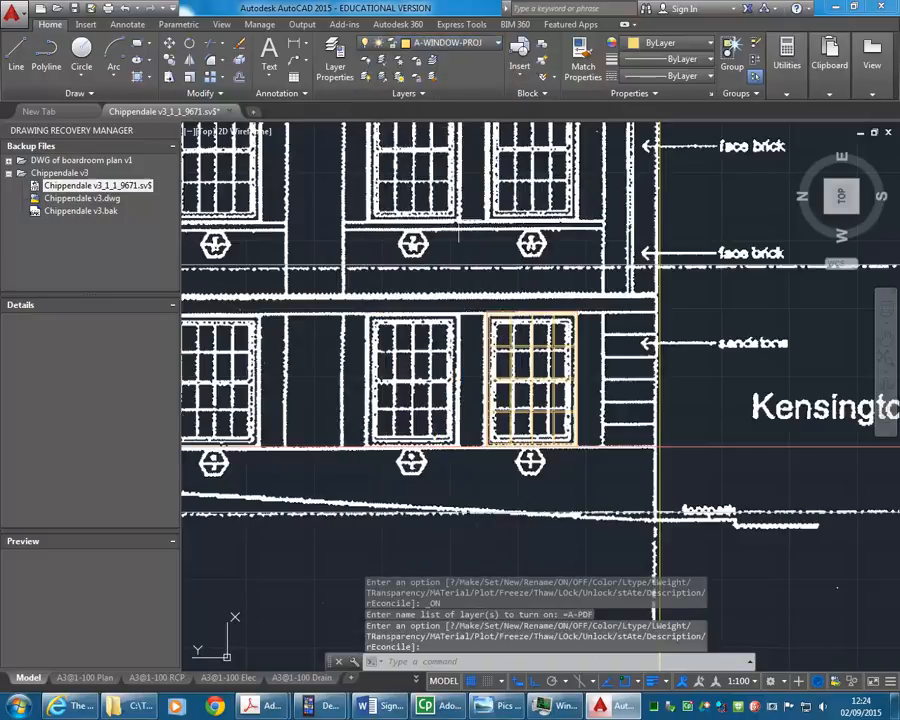
left_click(440, 42)
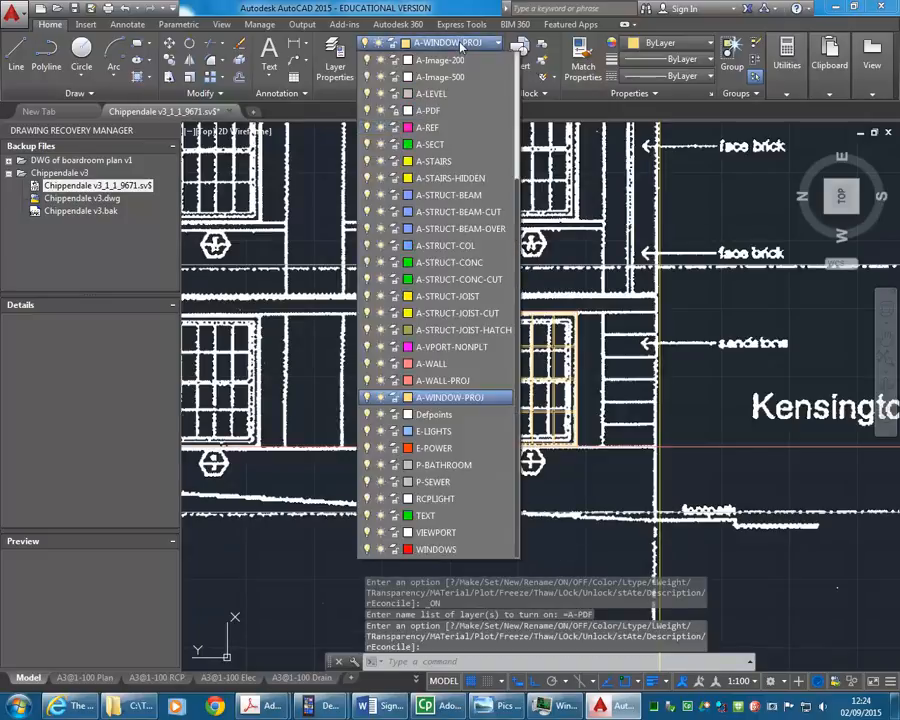
left_click(368, 110)
Step: Convert the complete window into a block named Window-Elevation, with its base point at the window's bottom-left corner
scroll(625, 390, "up", 2)
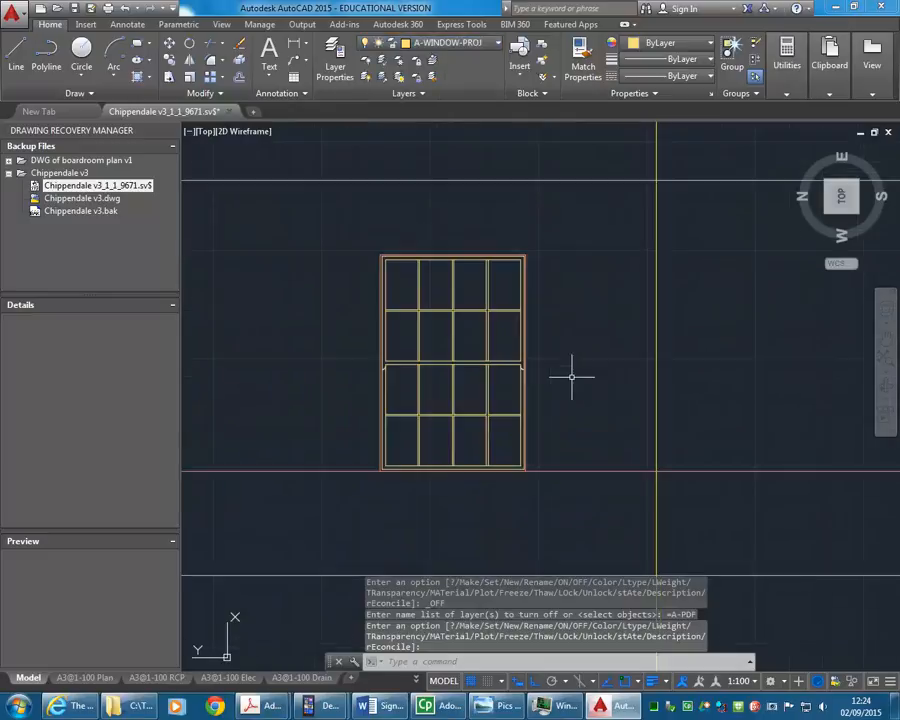
left_click(334, 216)
left_click(562, 520)
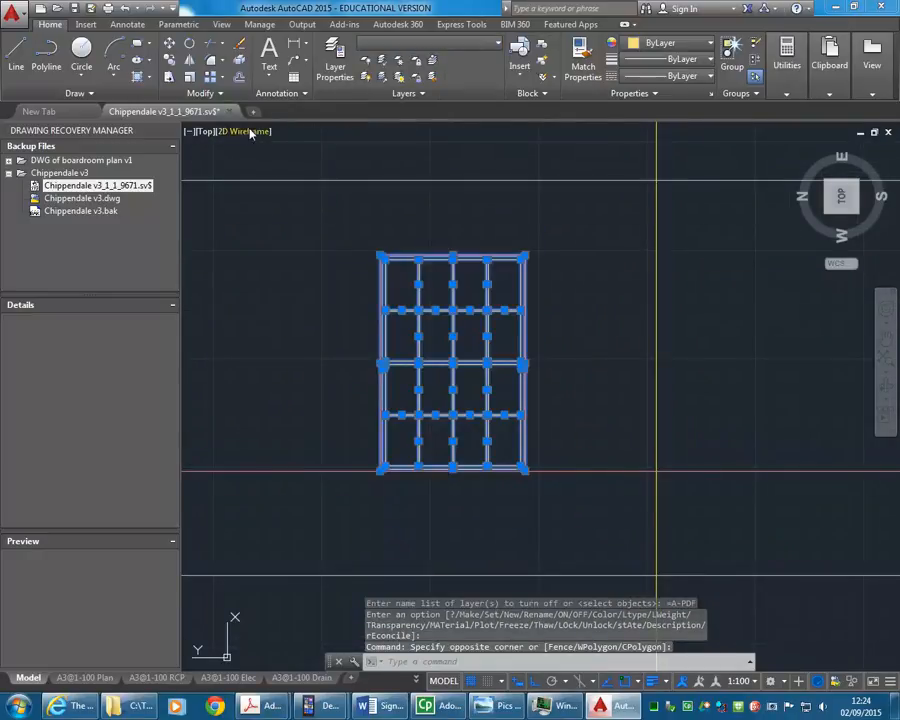
left_click(536, 93)
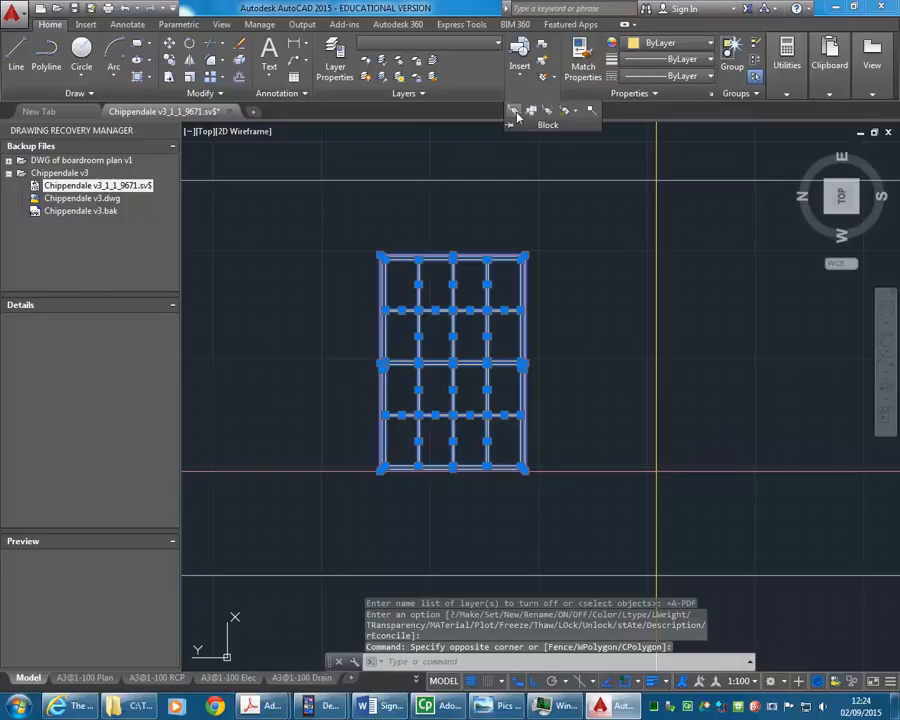
left_click(541, 47)
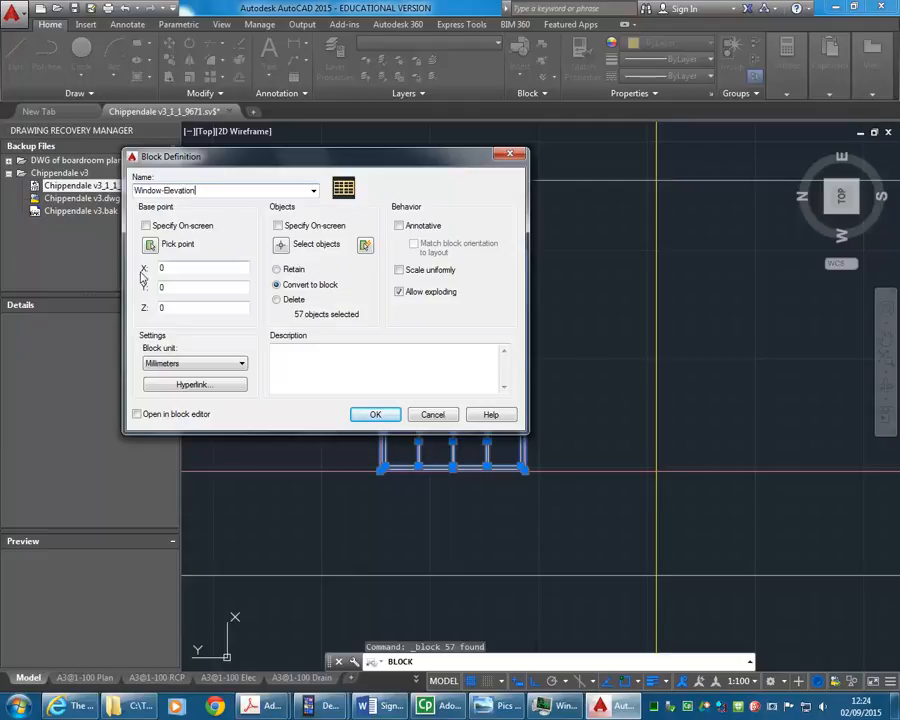
left_click(150, 245)
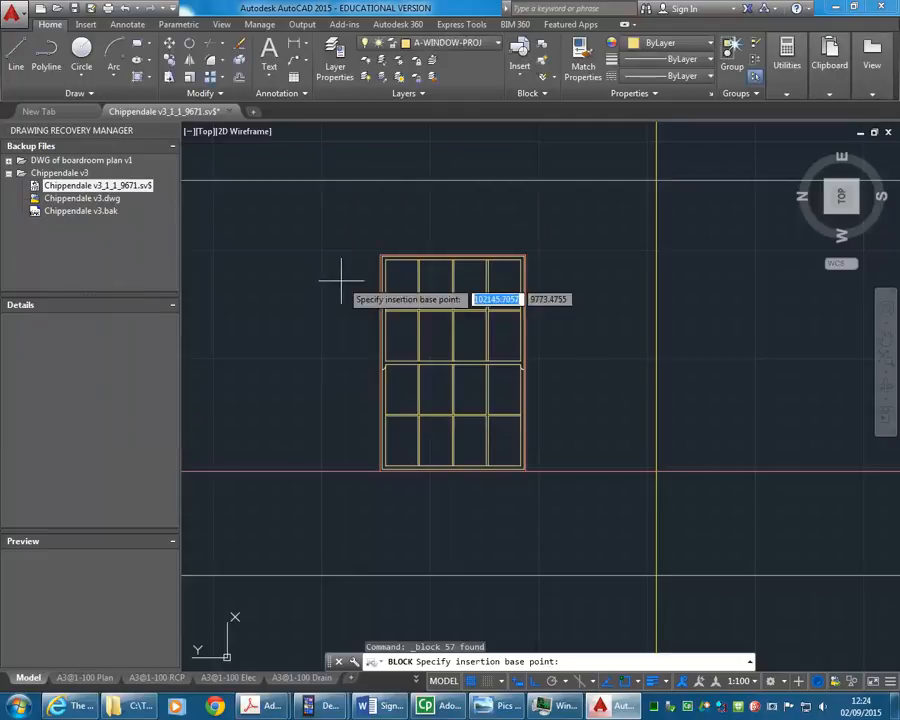
left_click(380, 470)
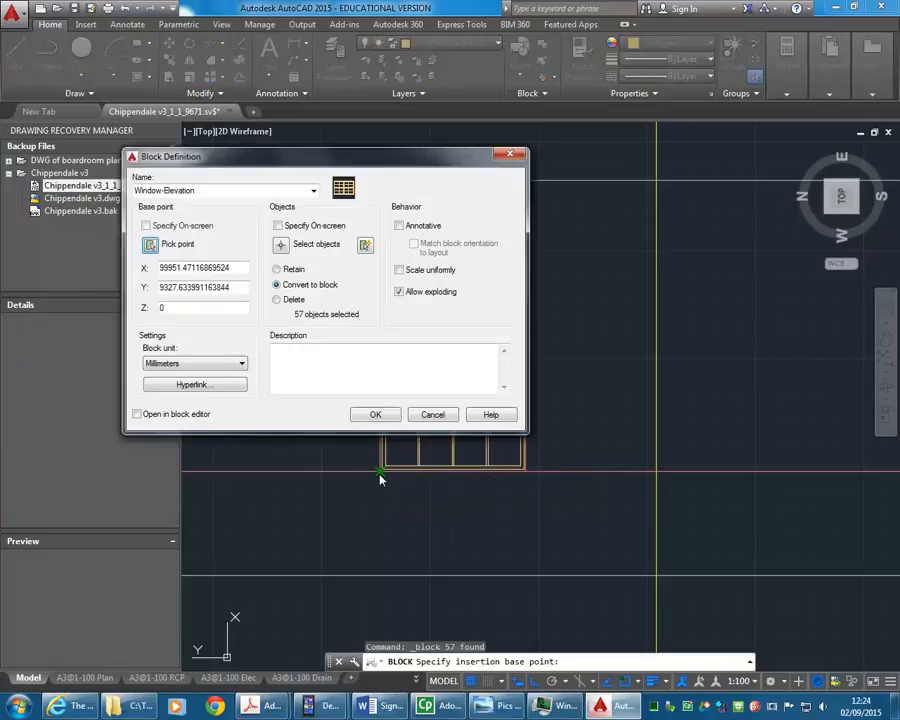
left_click(366, 416)
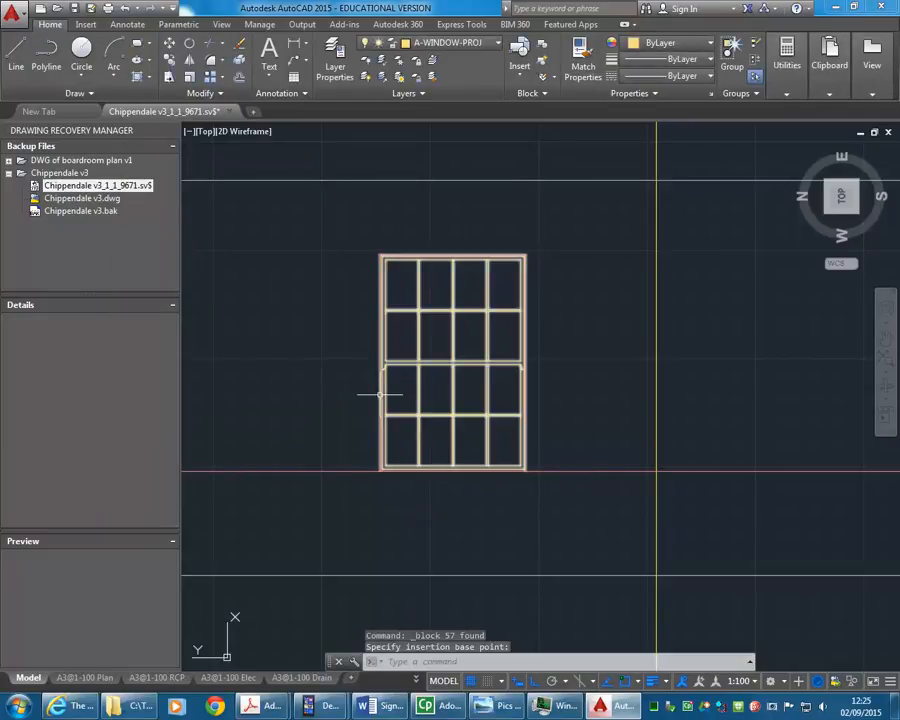
Step: Select the new window block and turn on the A-PDF layer to show the underlay's other windows
left_click(380, 395)
middle_click_drag(275, 398, 445, 397)
scroll(445, 397, "down", 3)
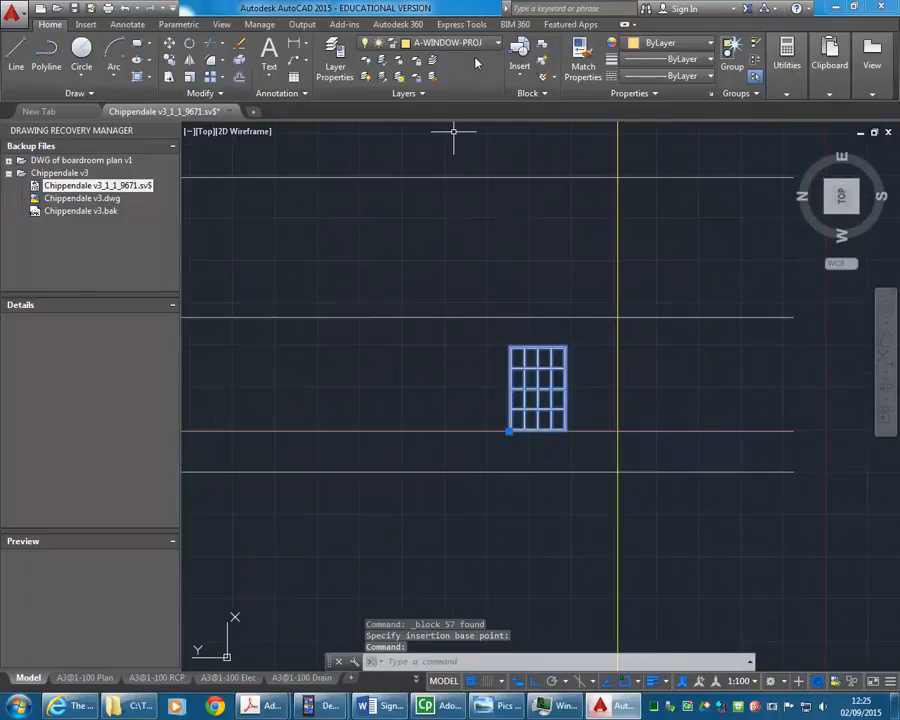
left_click(450, 42)
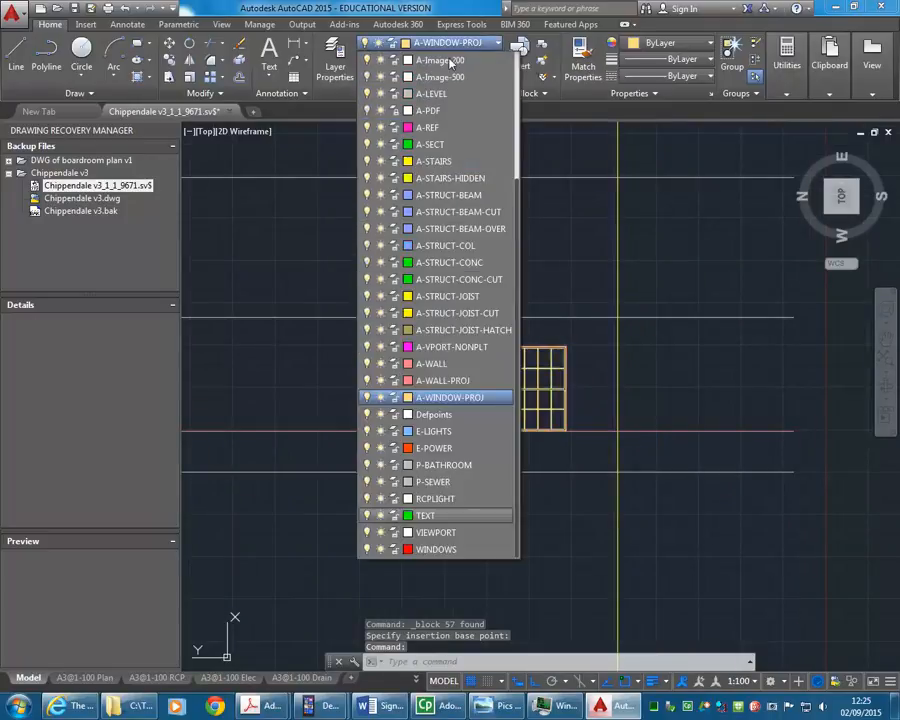
left_click(366, 110)
scroll(508, 440, "up", 2)
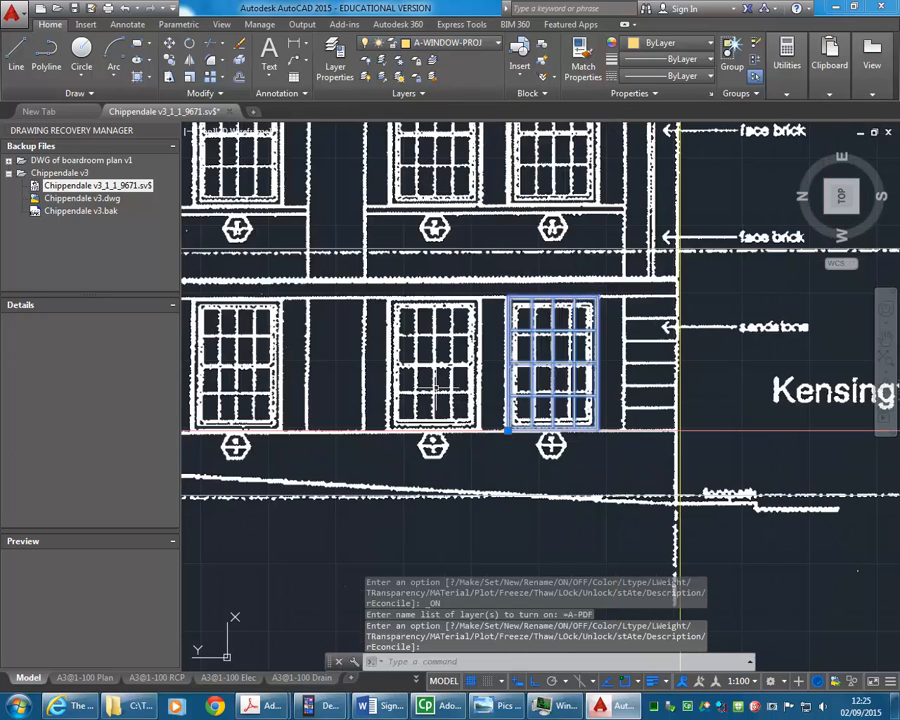
Step: Copy the window block horizontally onto the ground floor's adjacent right-pair window and the right window of the centre pair
left_click(169, 60)
scroll(506, 461, "up", 2)
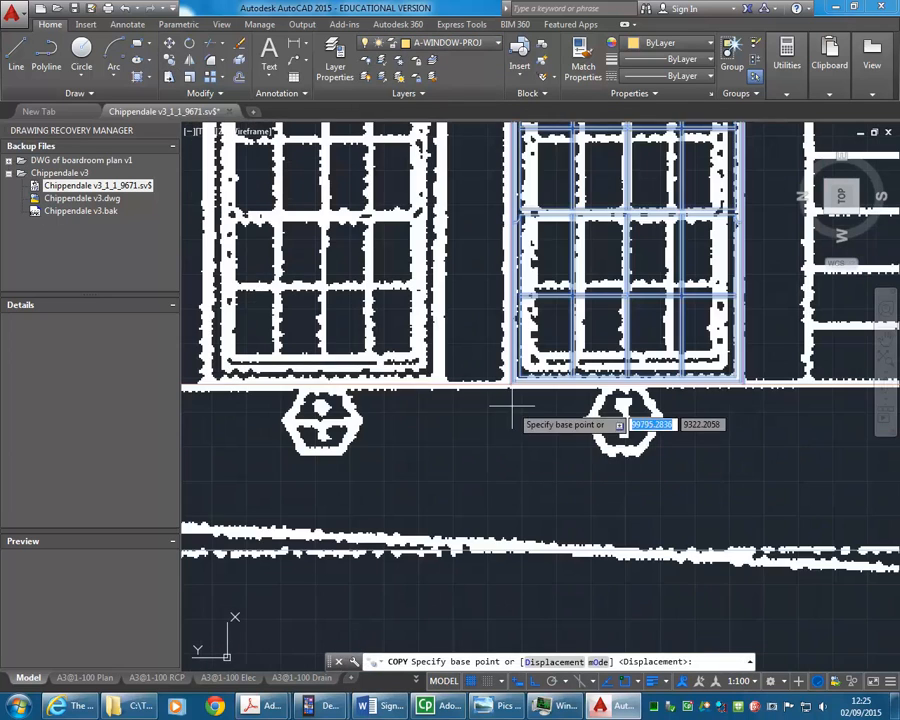
left_click(510, 412)
scroll(400, 426, "down", 4)
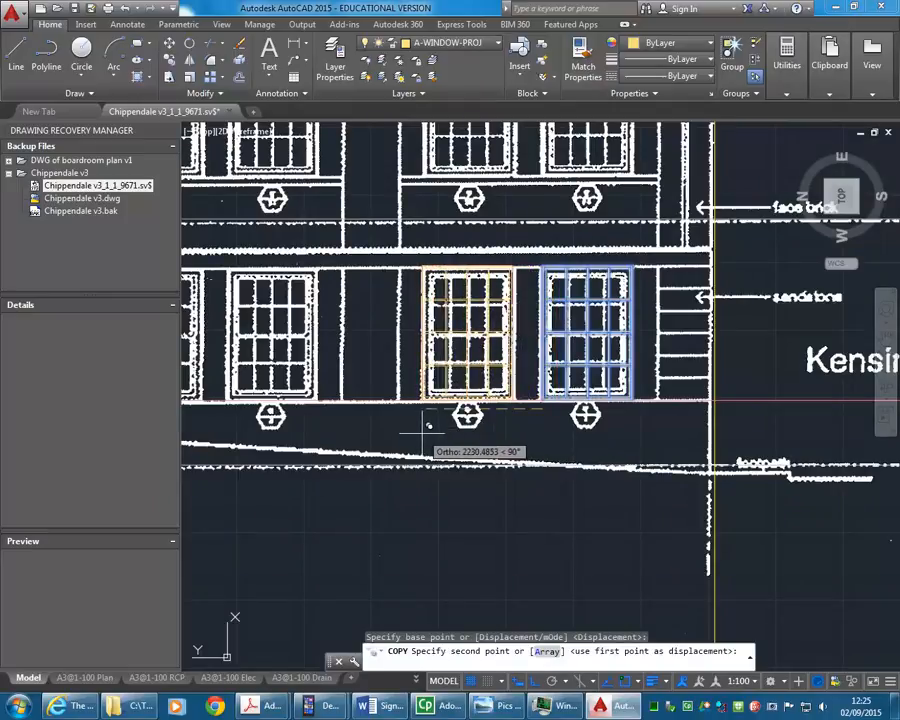
left_click(412, 426)
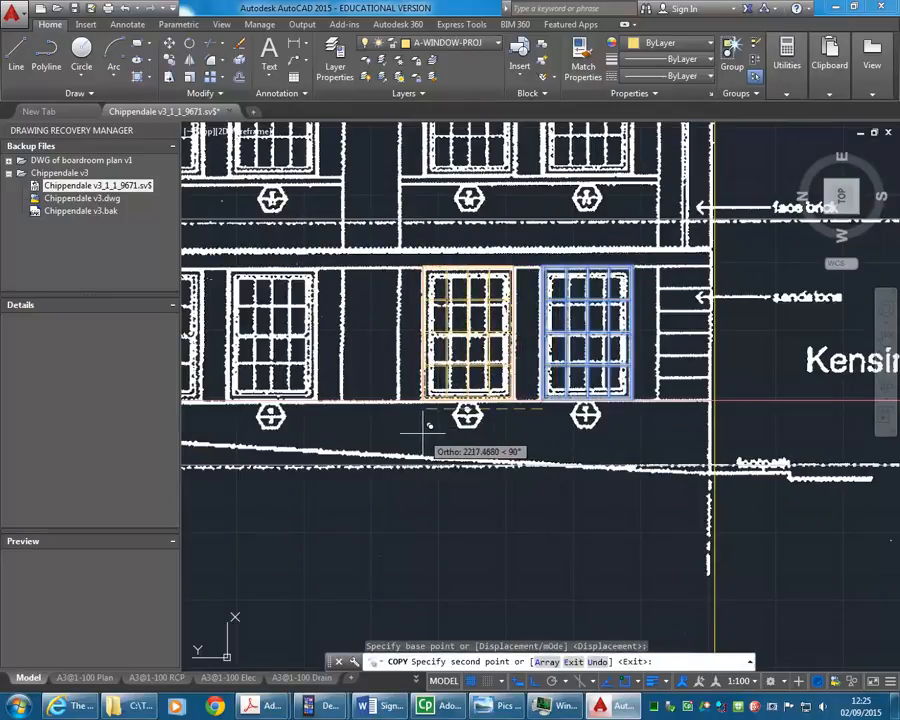
scroll(490, 424, "down", 3)
scroll(500, 422, "up", 4)
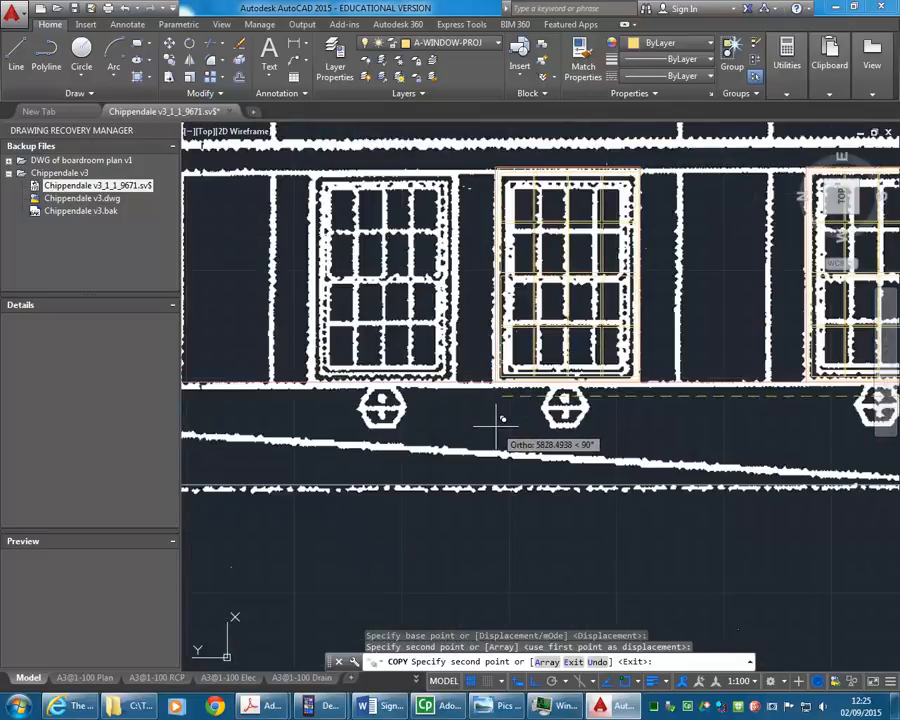
left_click(498, 423)
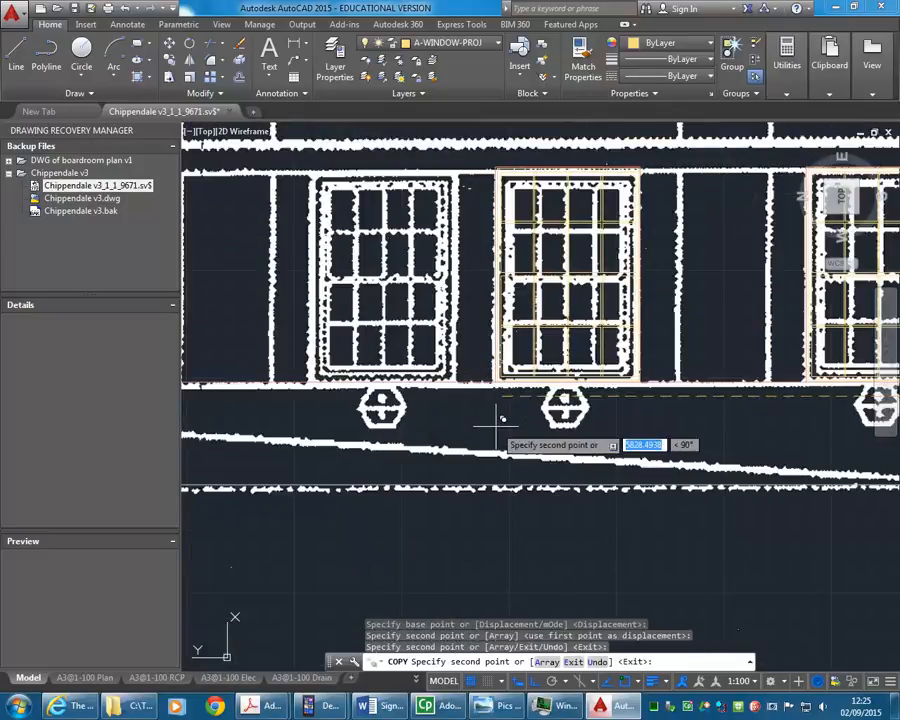
Step: Place further block copies on the centre pair's left window and both left-pair windows, and end the Copy command
left_click(312, 436)
middle_click_drag(274, 418, 582, 395)
middle_click_drag(373, 396, 597, 409)
left_click(487, 405)
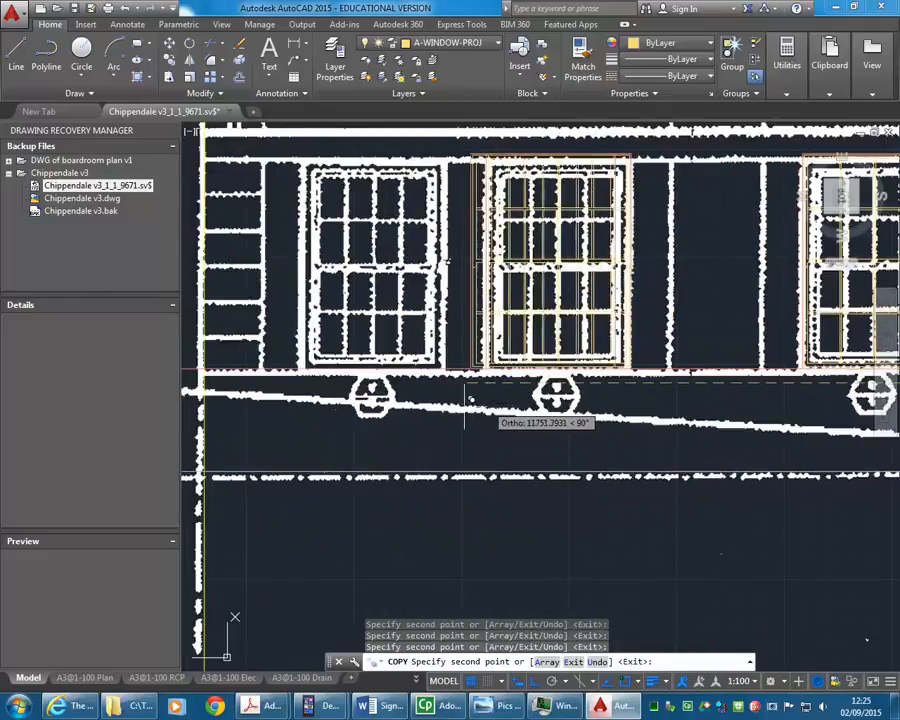
right_click(310, 405)
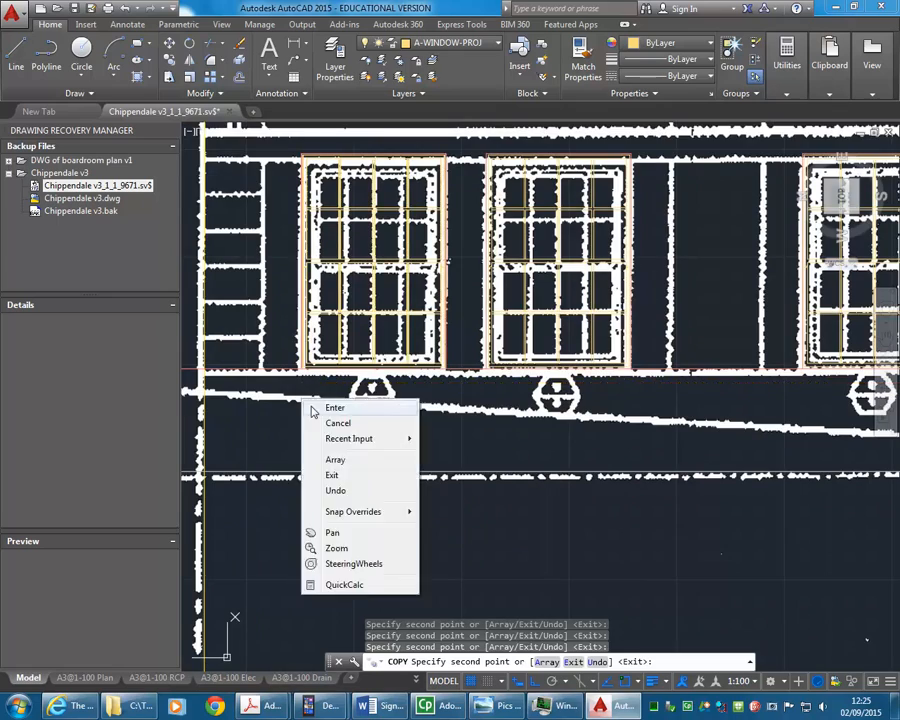
left_click(324, 408)
Step: Turn off the A-PDF layer to review the row of ground-floor windows without the underlay
scroll(450, 412, "down", 4)
middle_click_drag(382, 424, 262, 446)
middle_click_drag(448, 394, 410, 414)
scroll(410, 414, "down", 2)
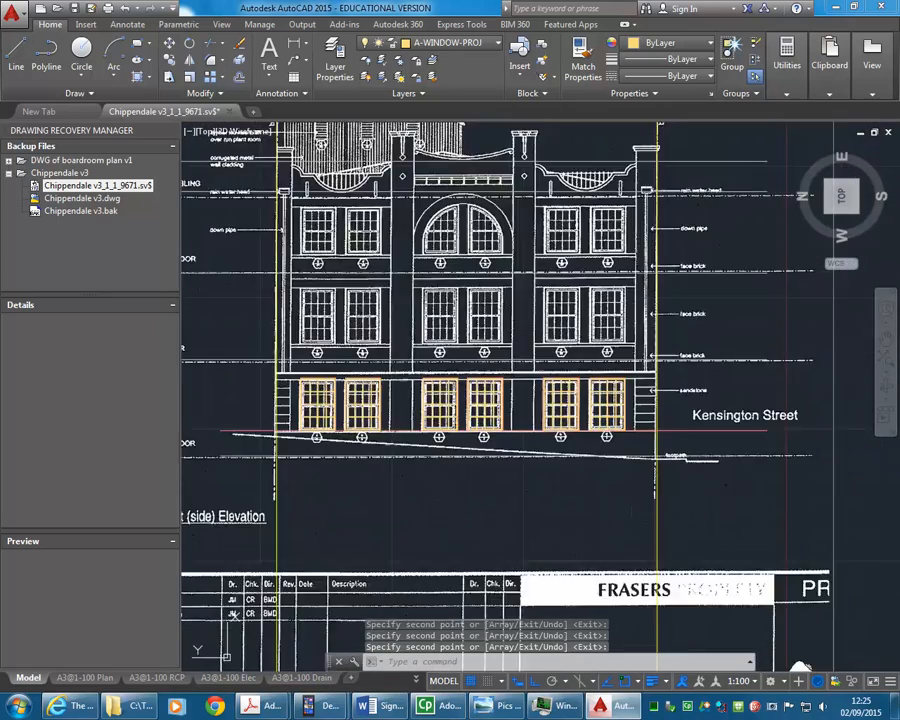
scroll(410, 425, "down", 2)
left_click(450, 42)
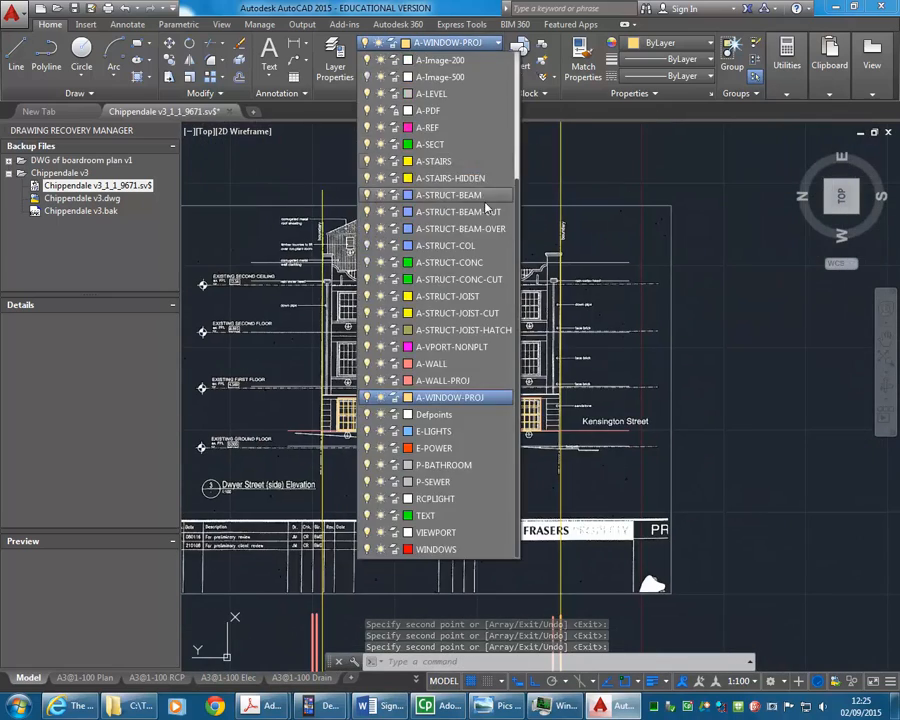
left_click(367, 110)
left_click(624, 489)
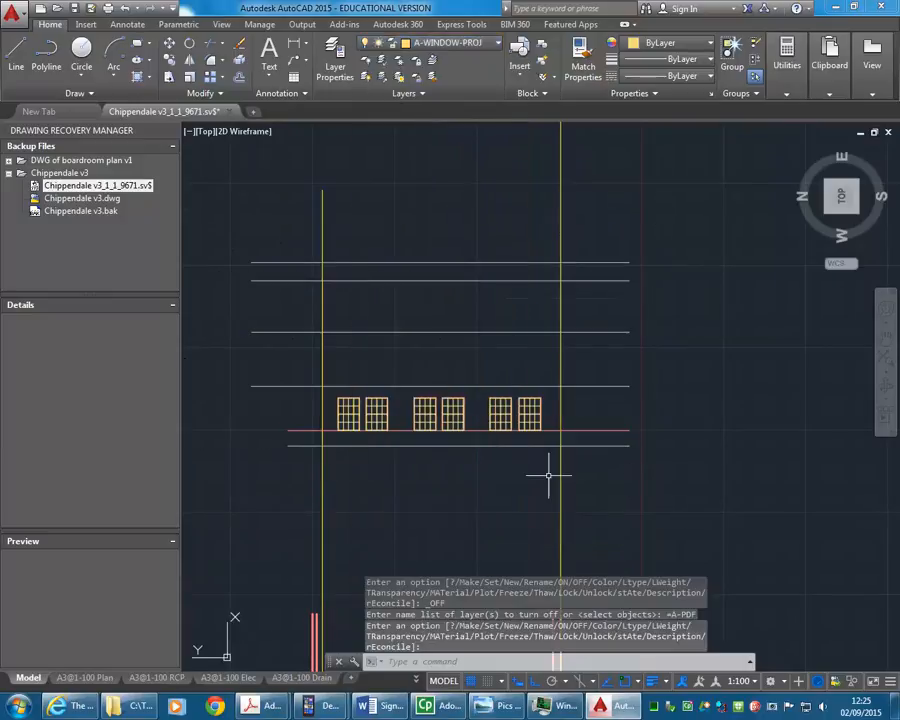
scroll(366, 470, "up", 2)
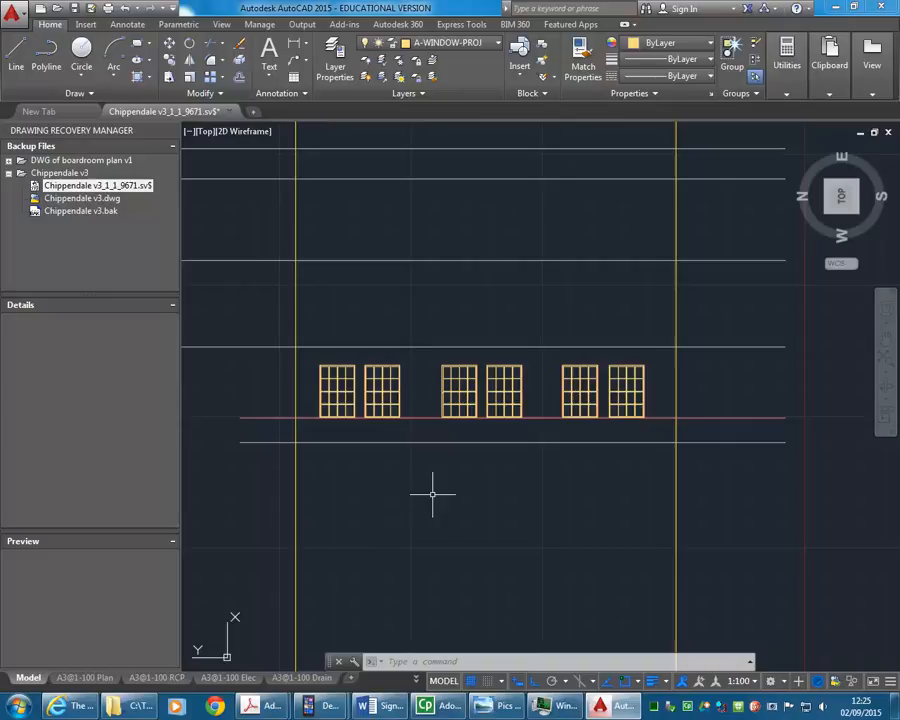
Step: Turn the A-PDF layer back on and bring the upper facade and roof of the underlay into view
left_click(455, 42)
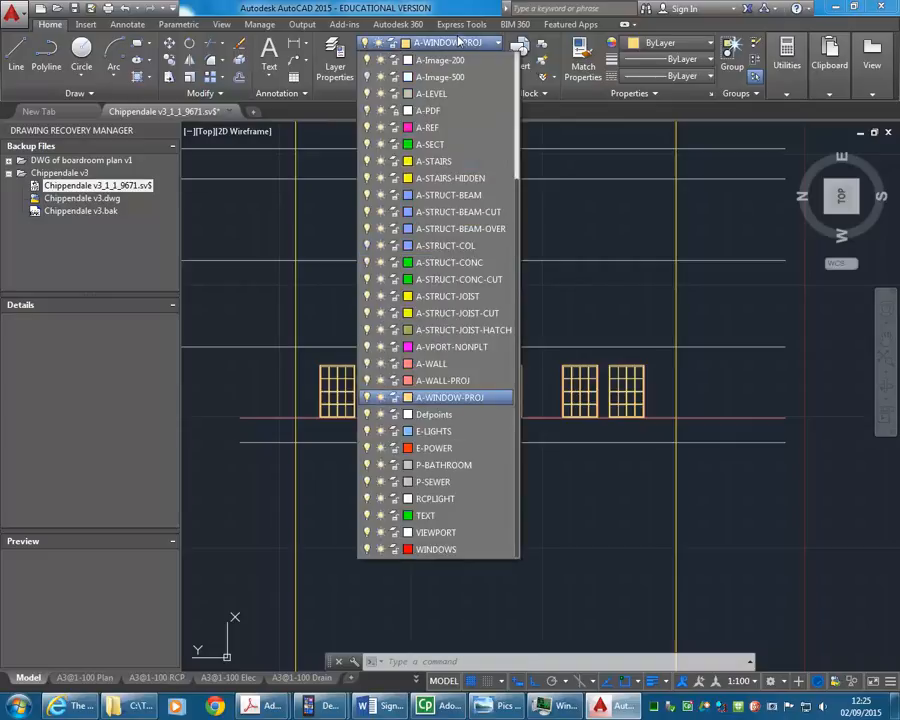
left_click(367, 111)
left_click(547, 253)
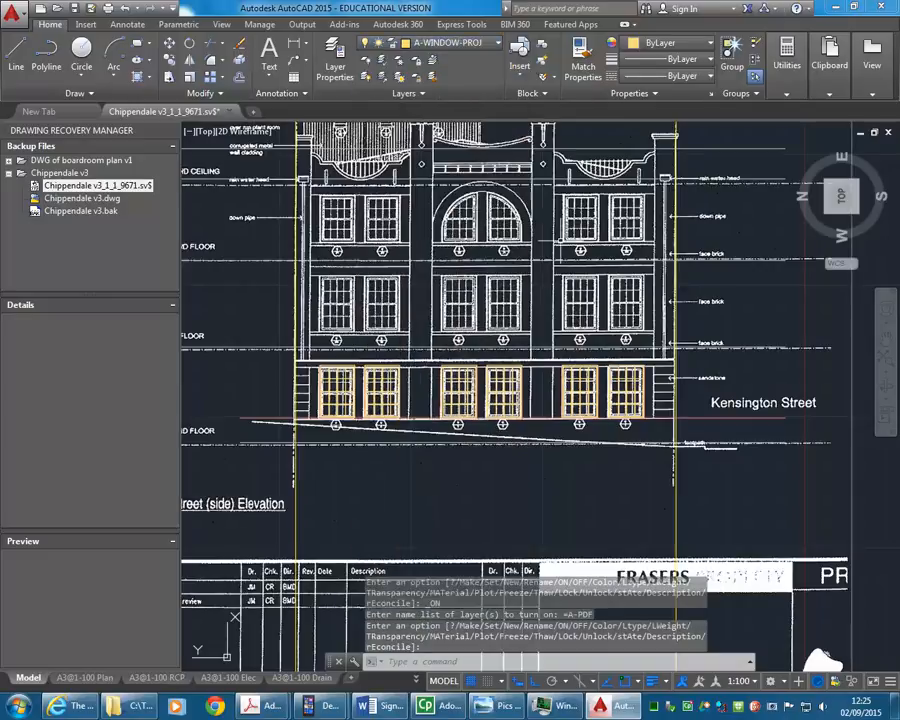
middle_click_drag(540, 220, 551, 317)
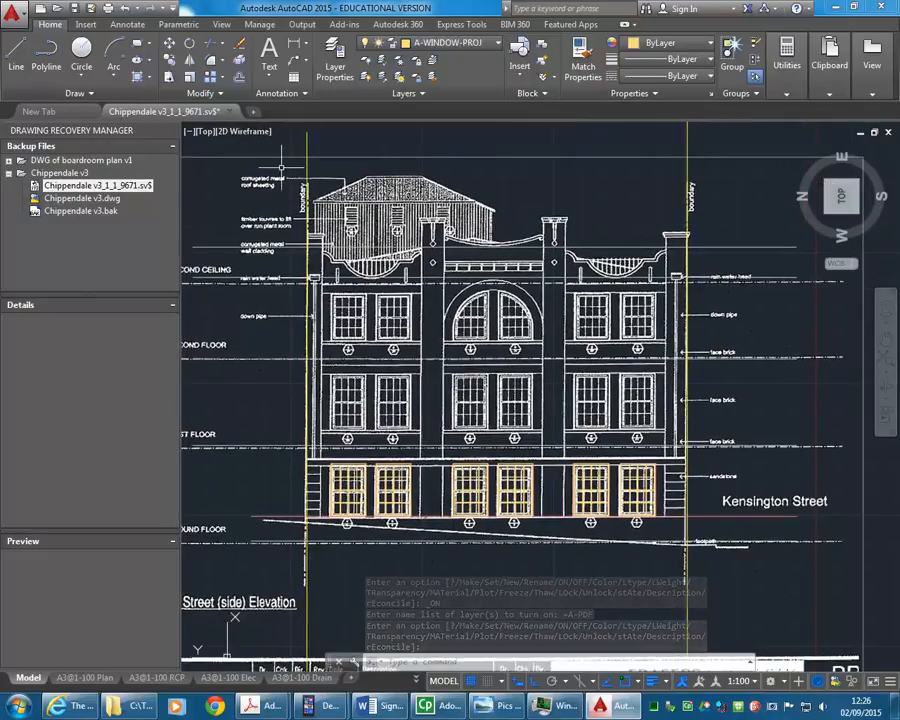
scroll(278, 170, "up", 2)
scroll(278, 170, "up", 2)
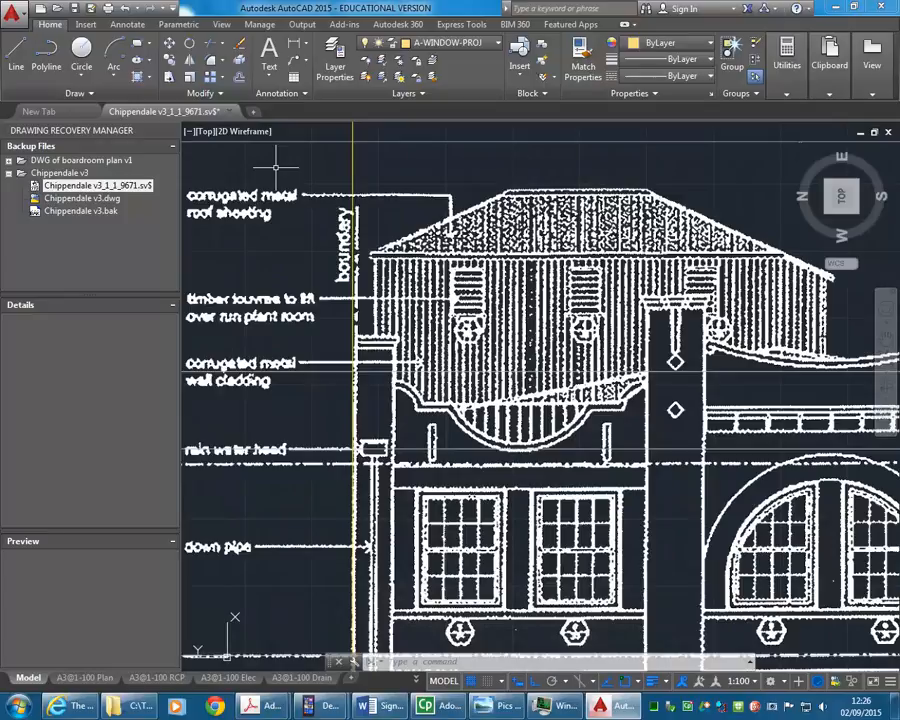
Step: Examine the Dwyer Street elevation with its placed ground-floor windows against the underlay, and the overall arrangement of drawings in model space
scroll(278, 170, "down", 4)
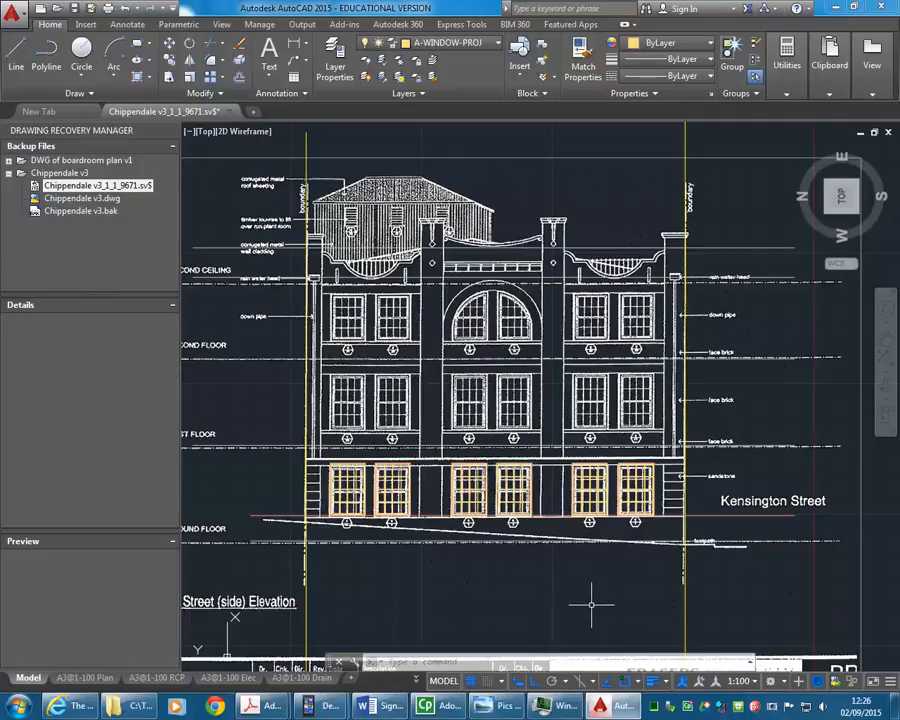
scroll(720, 513, "up", 4)
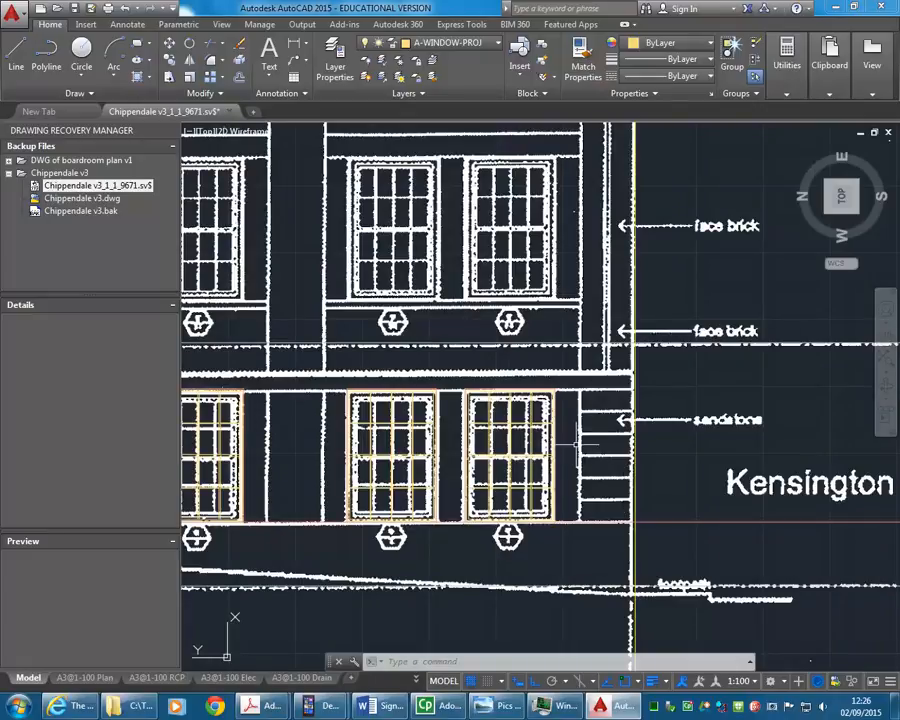
scroll(595, 380, "down", 4)
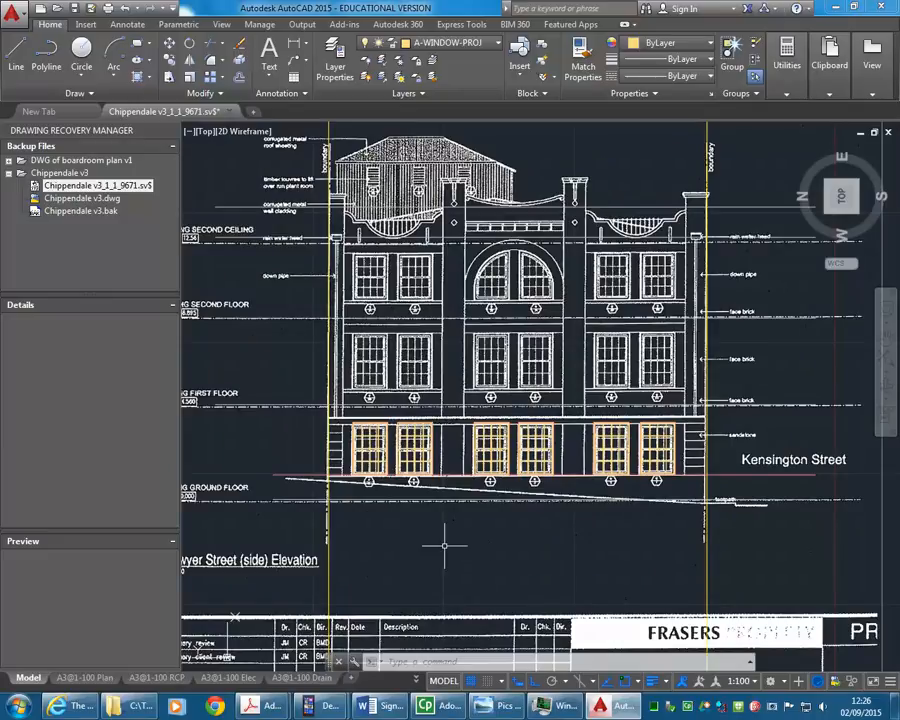
scroll(474, 460, "down", 5)
scroll(445, 480, "up", 5)
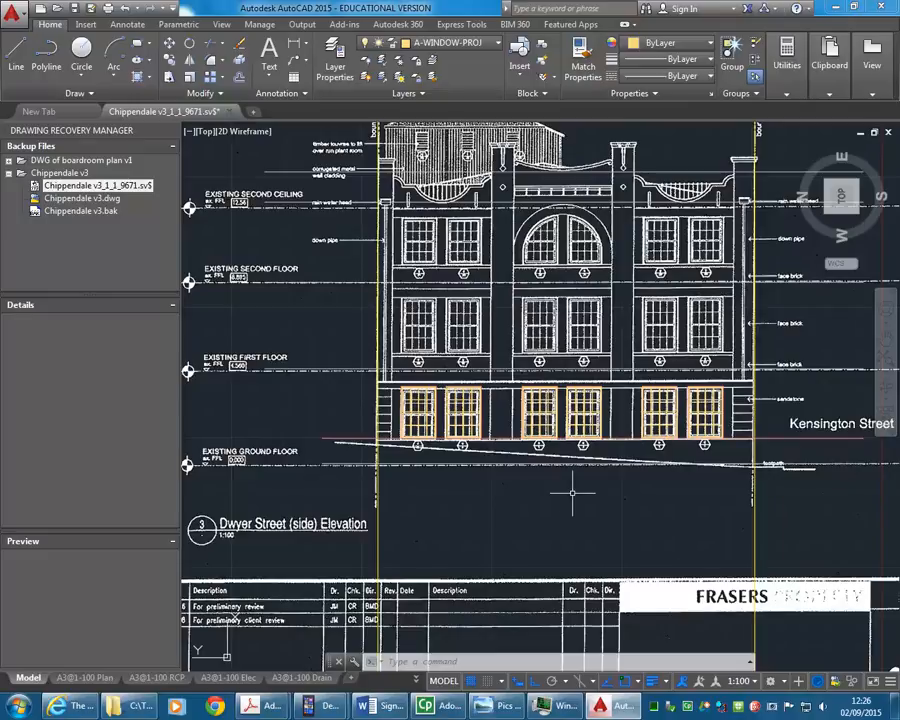
scroll(566, 512, "down", 3)
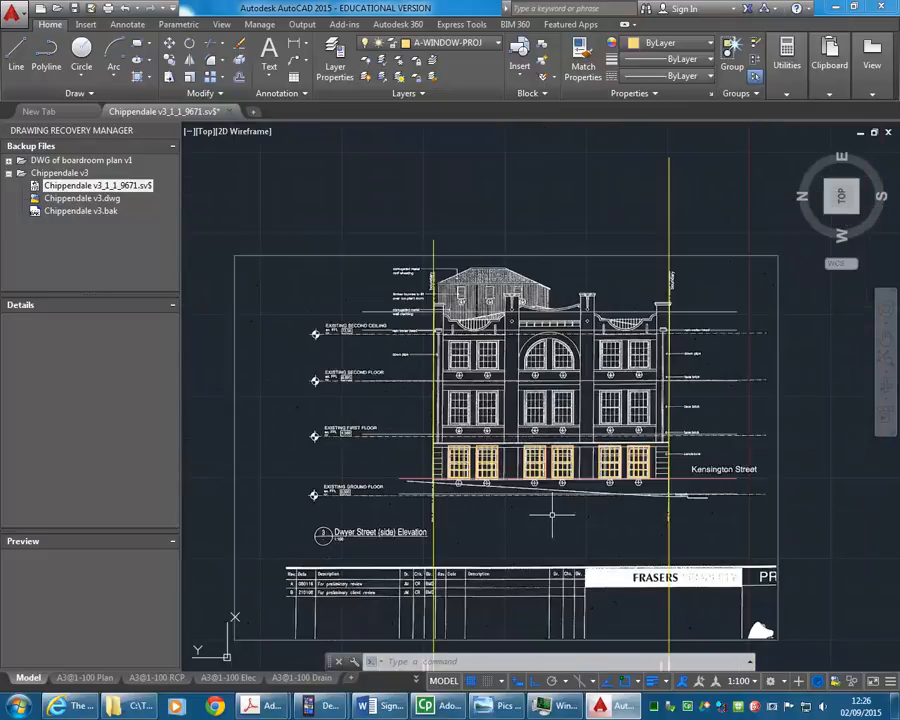
scroll(509, 485, "down", 4)
mouse_move(478, 551)
middle_mouse_down()
mouse_move(496, 418)
mouse_move(604, 346)
middle_mouse_up()
scroll(585, 440, "down", 4)
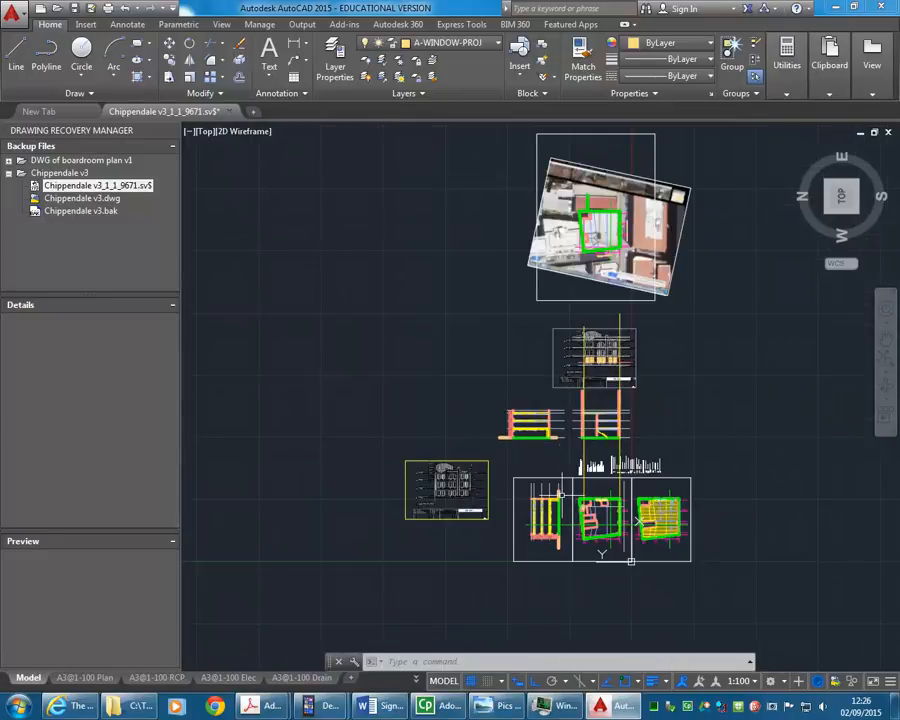
scroll(561, 493, "up", 3)
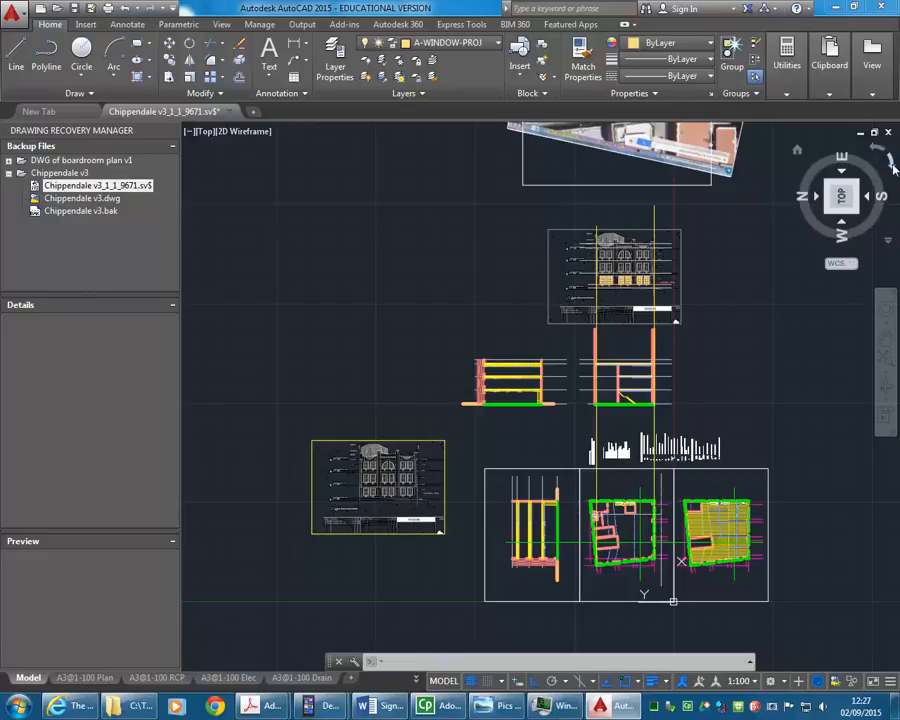
Step: Rotate the top view by 90° so north points up, and erase the spare PDF underlay above the section and plan sheets
left_click(892, 166)
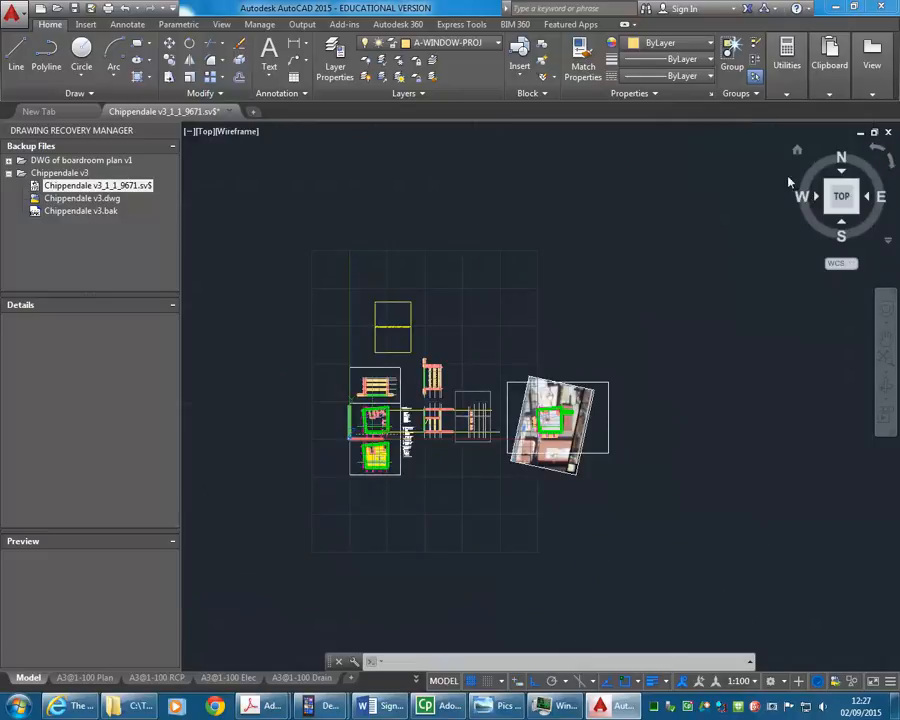
scroll(362, 361, "up", 4)
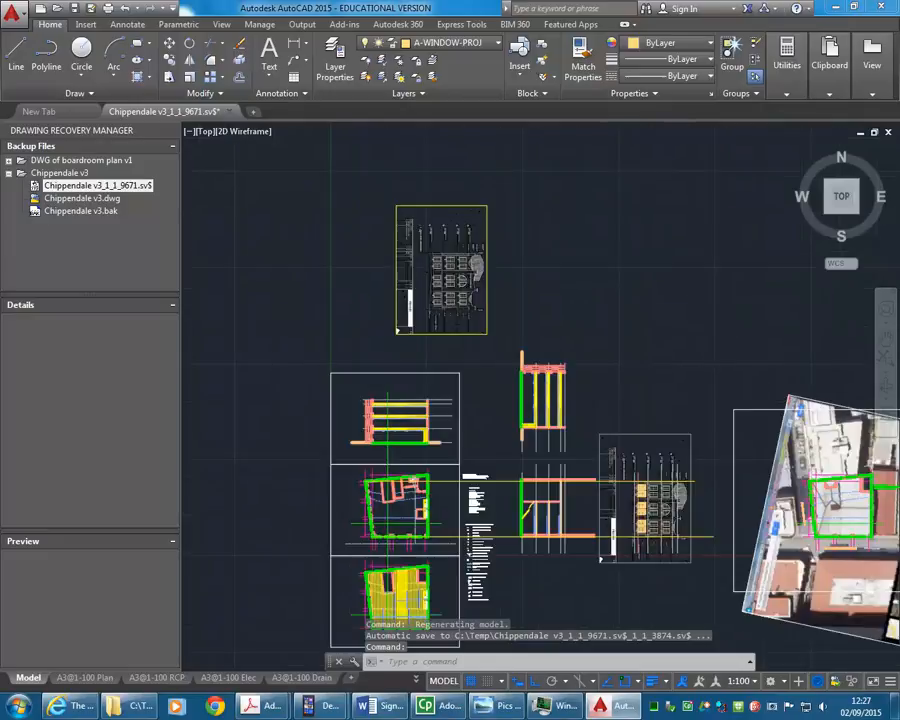
left_click(420, 333)
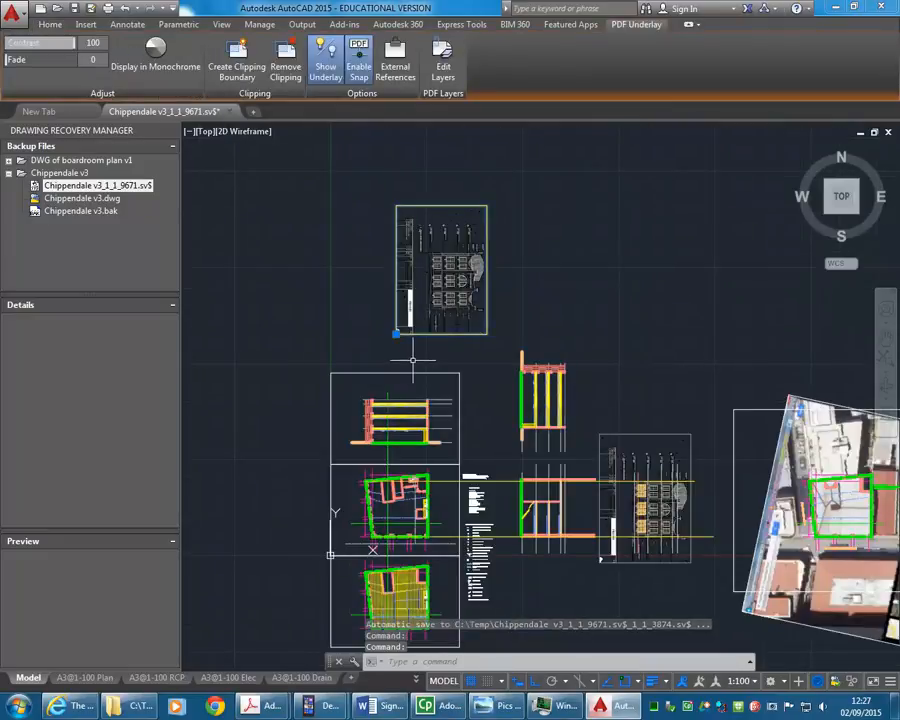
key("Delete")
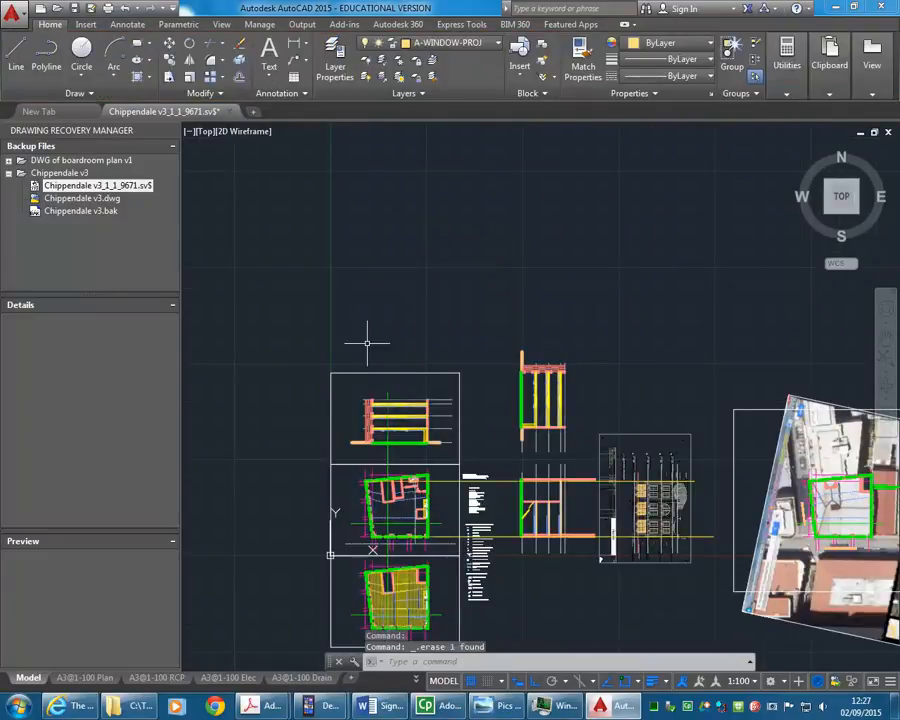